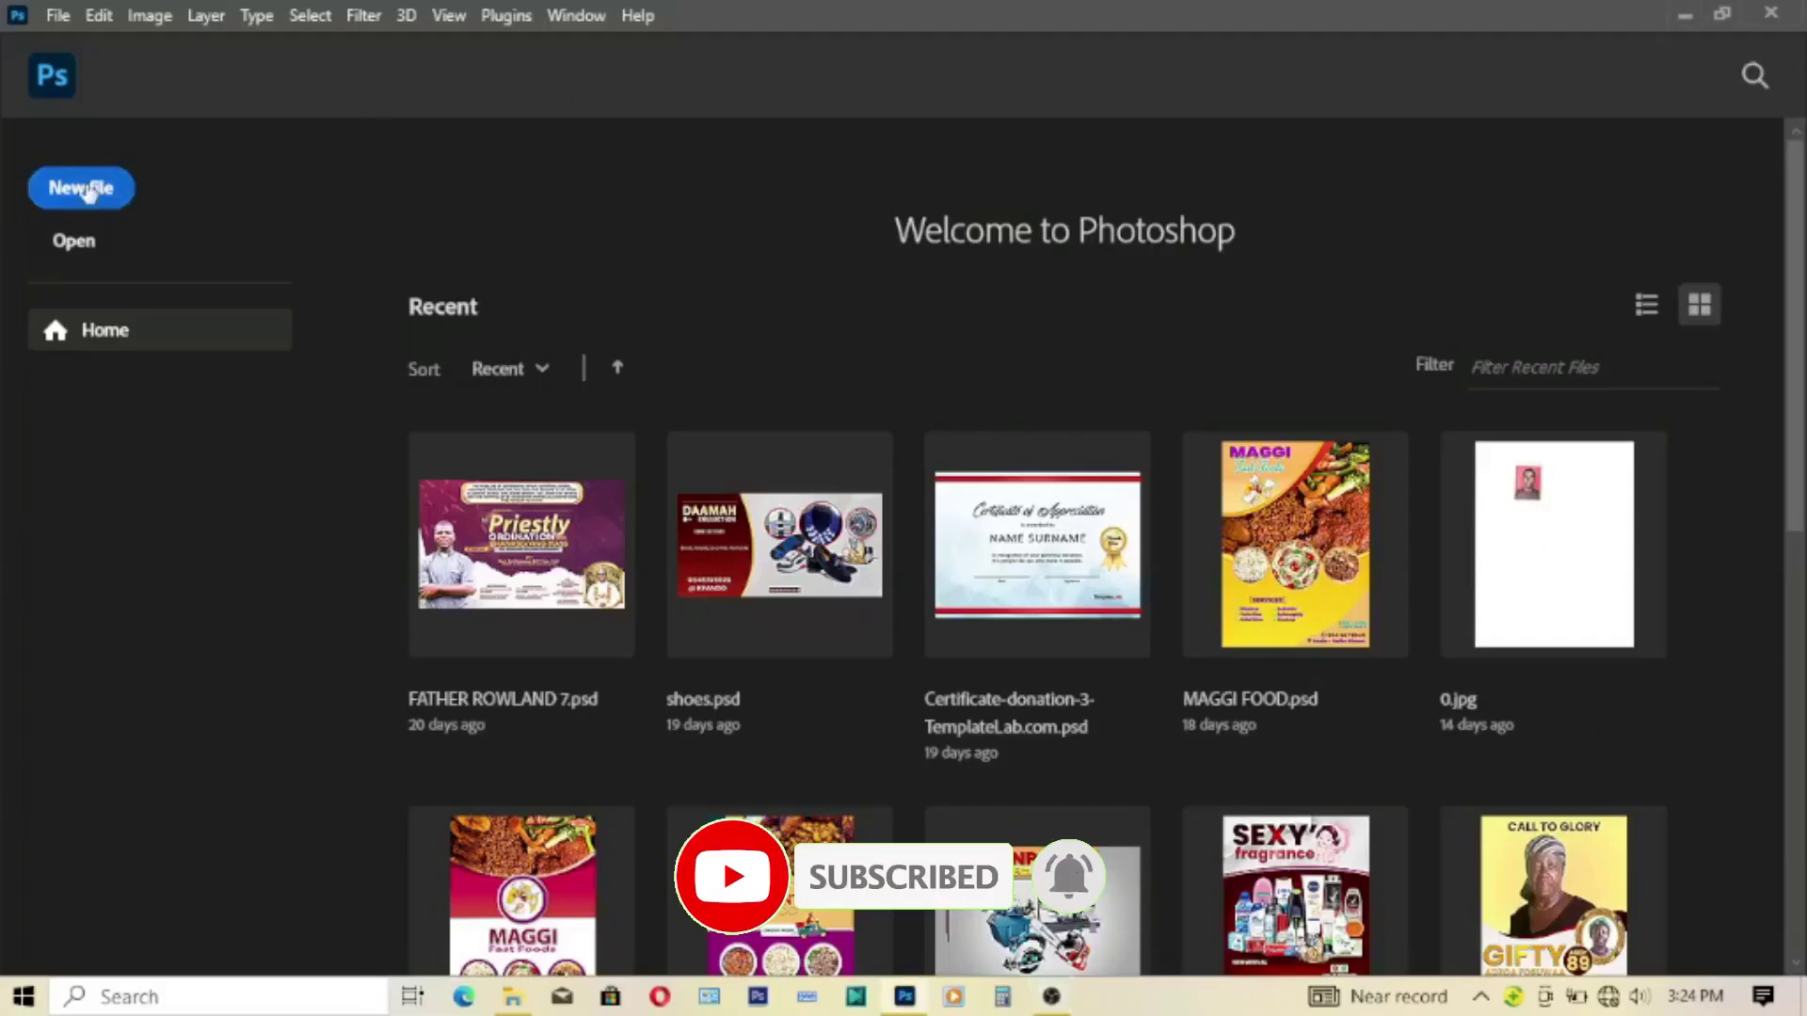
Step: Create an 8 × 10 inch, 300 ppi print document (2400 × 3000 px) from the A4 preset
left_click(86, 189)
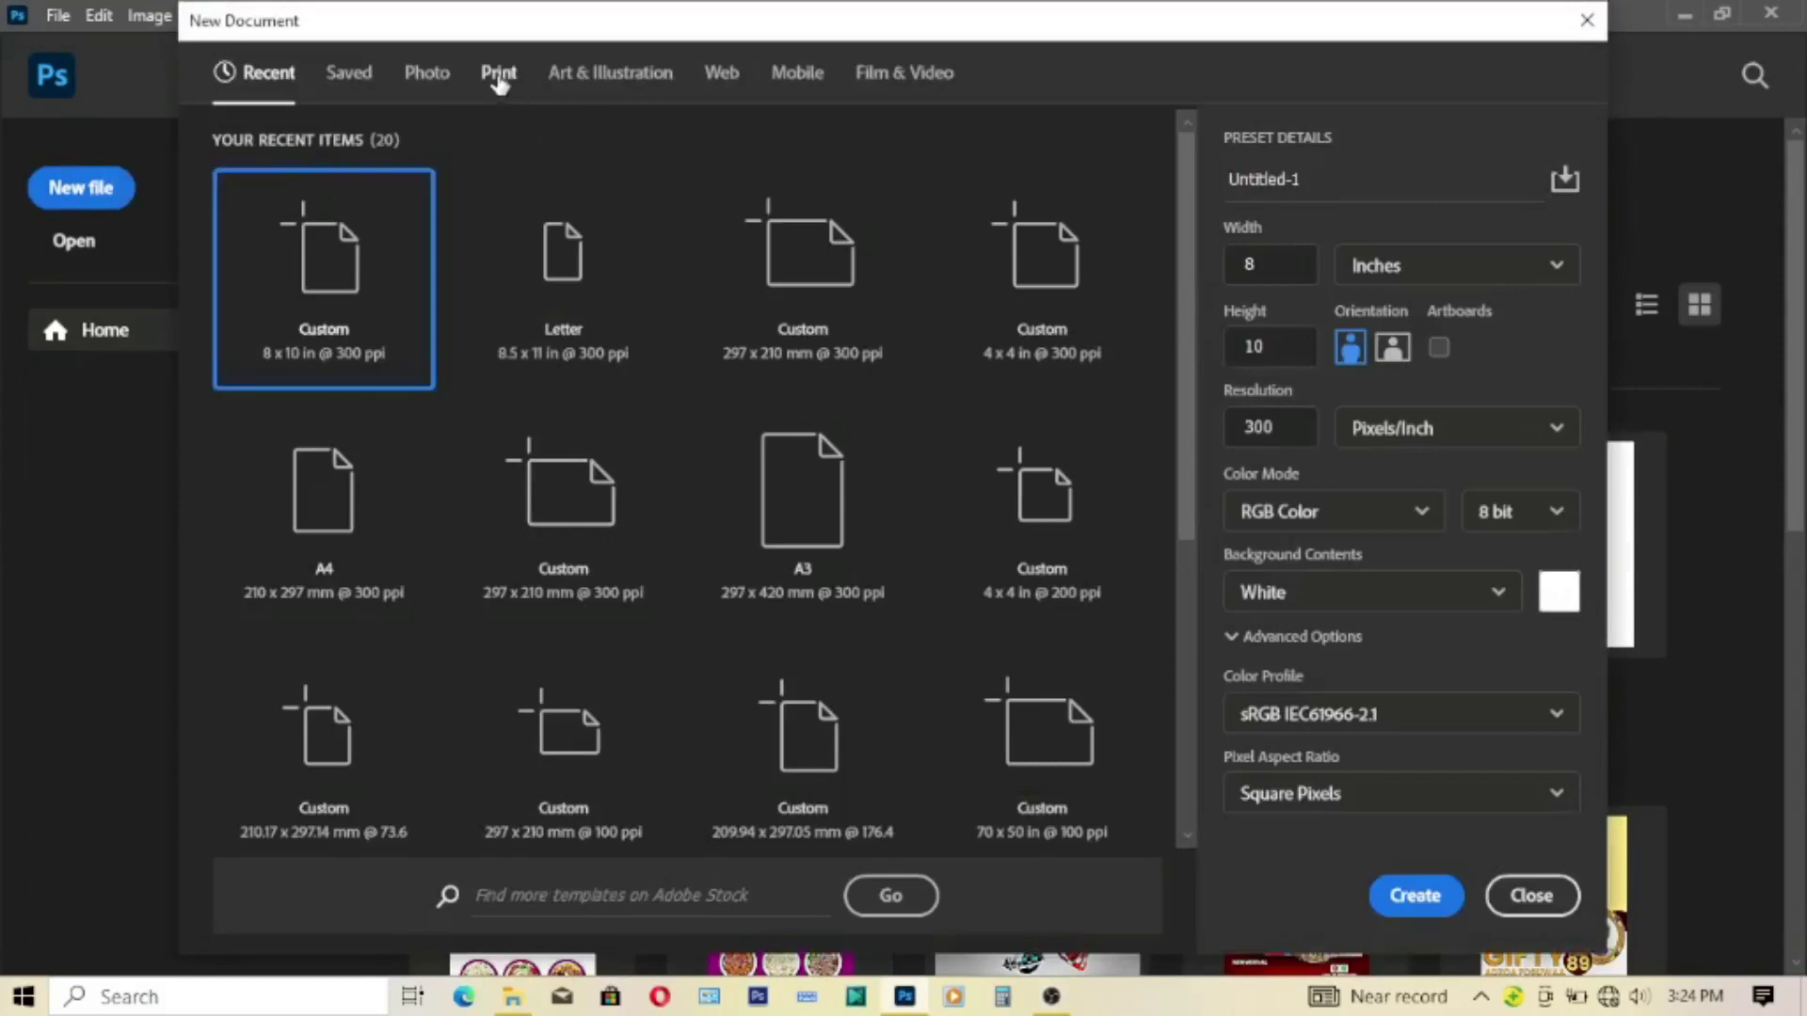
left_click(499, 75)
left_click(1038, 350)
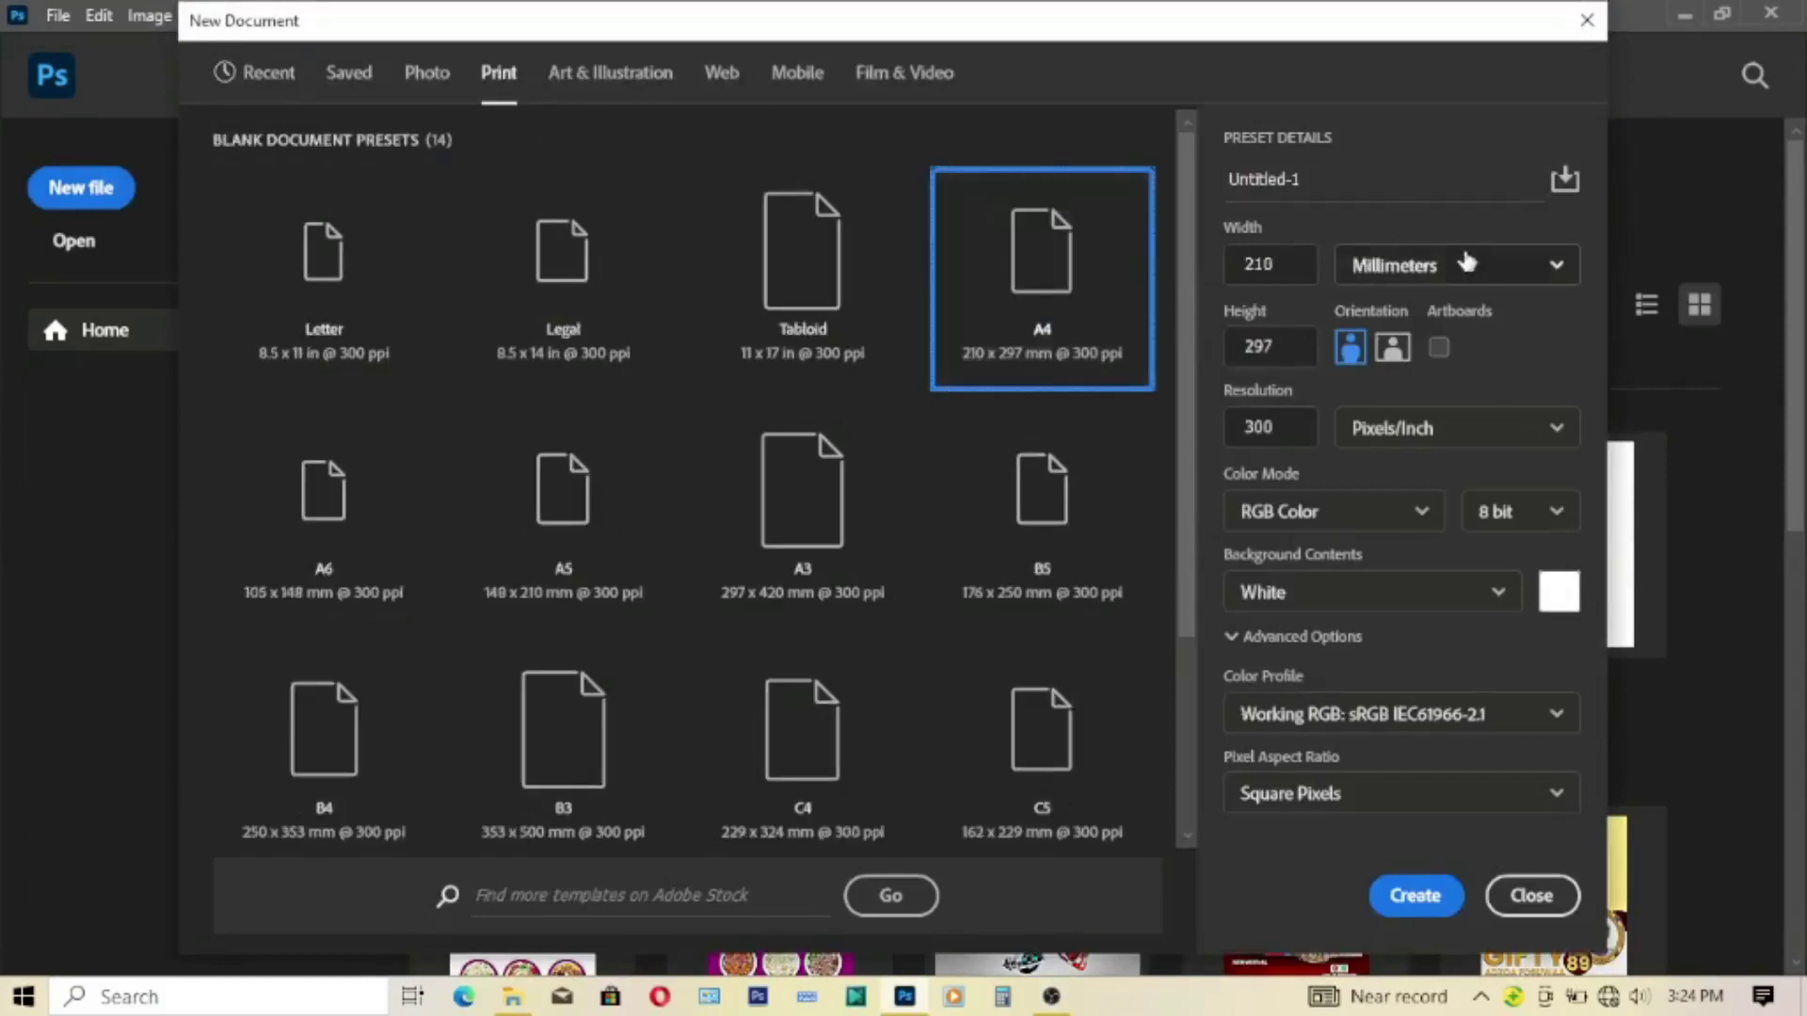
left_click(1549, 272)
left_click(1400, 362)
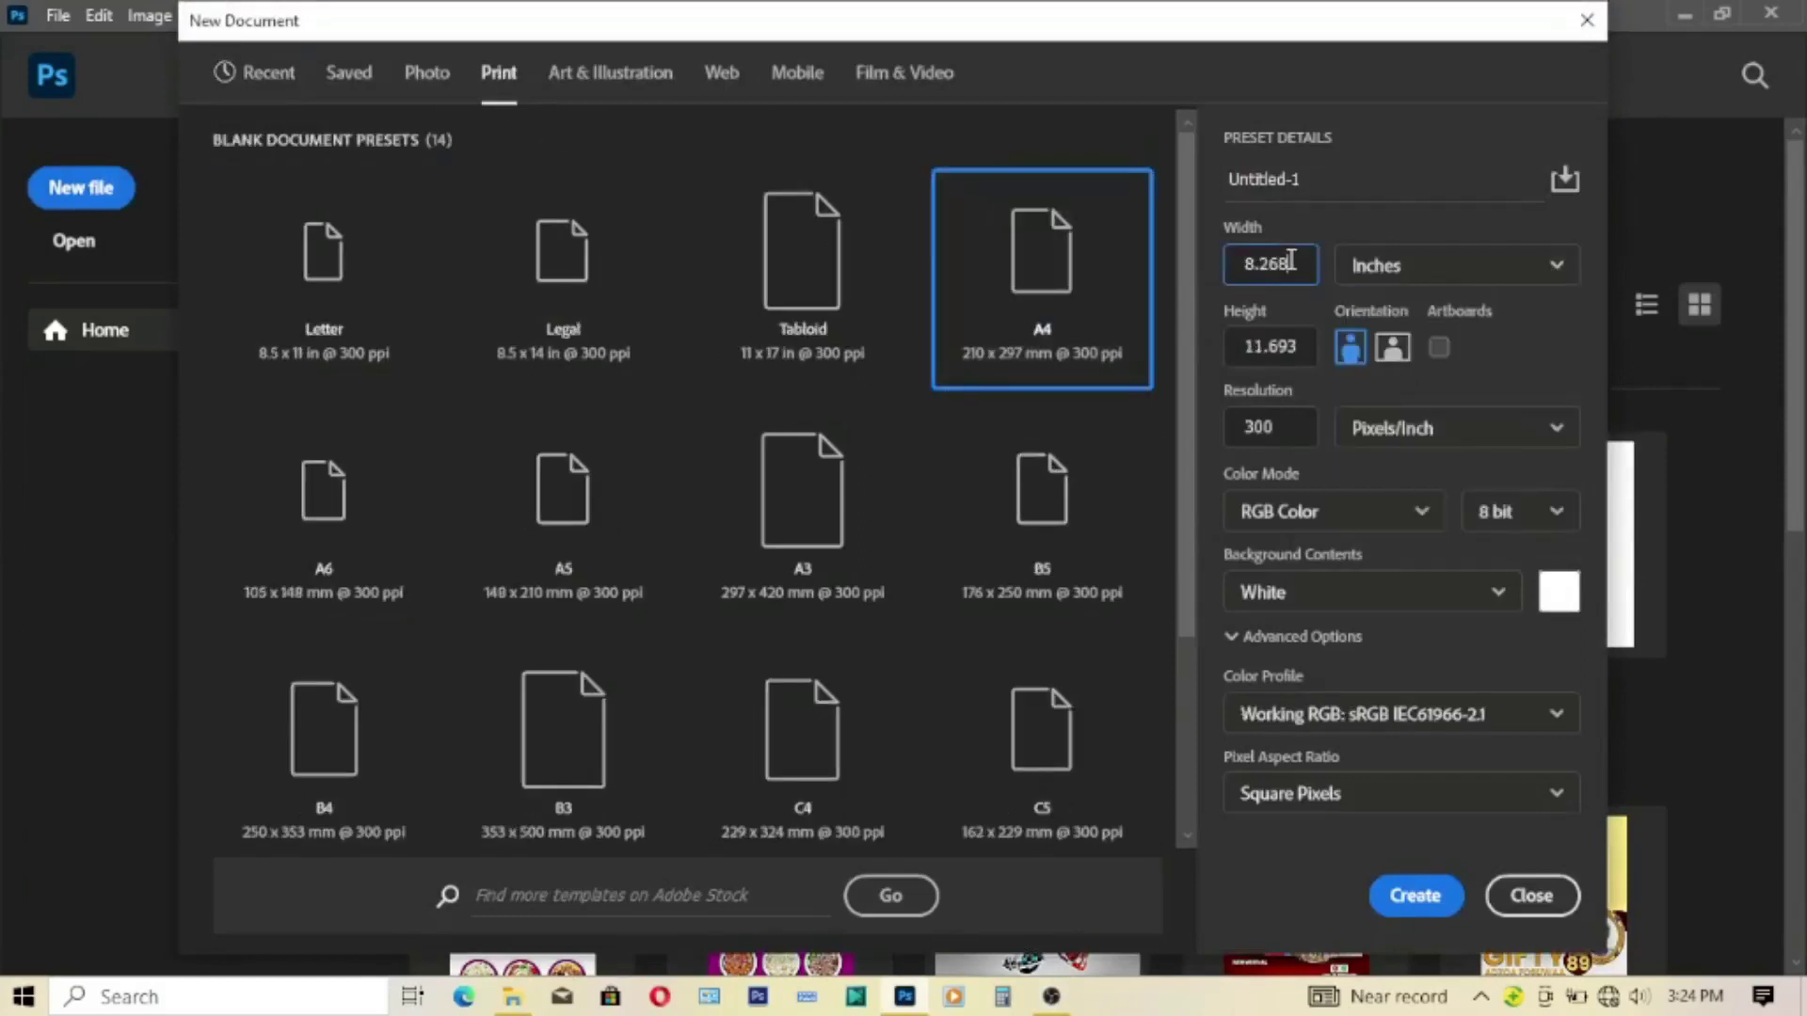
left_click(1304, 349)
type("10")
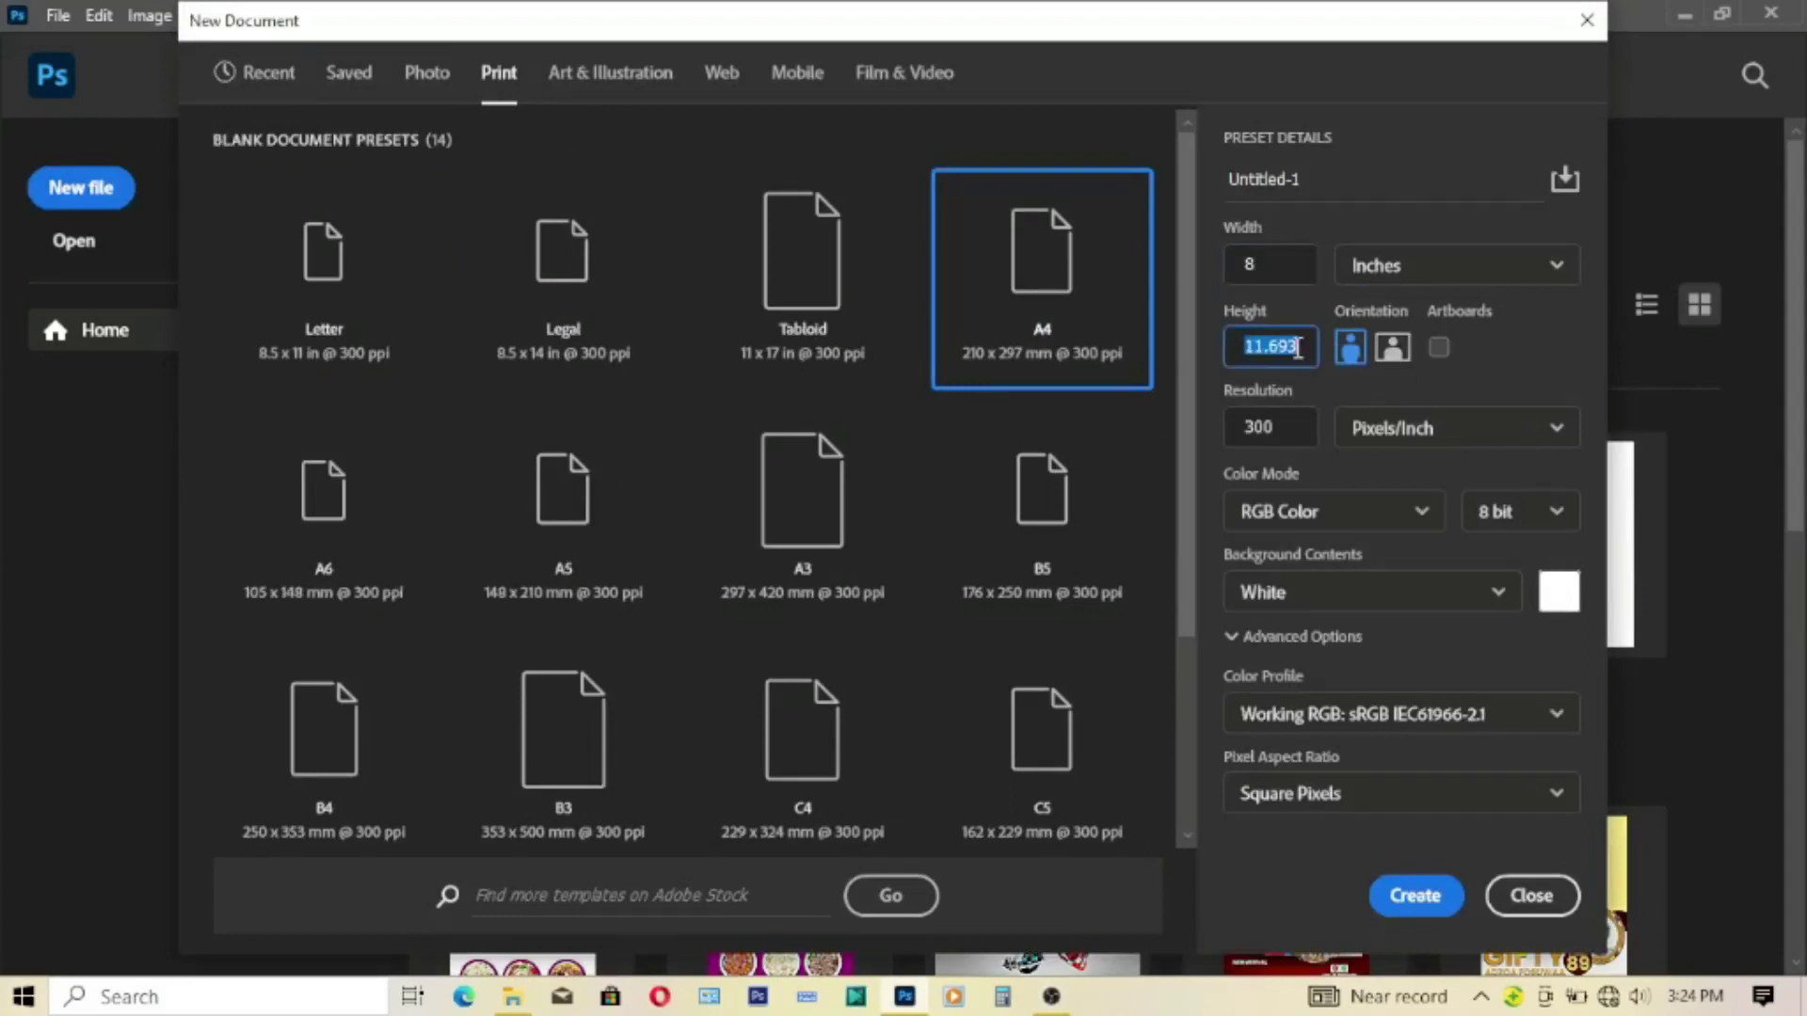
left_click(1416, 895)
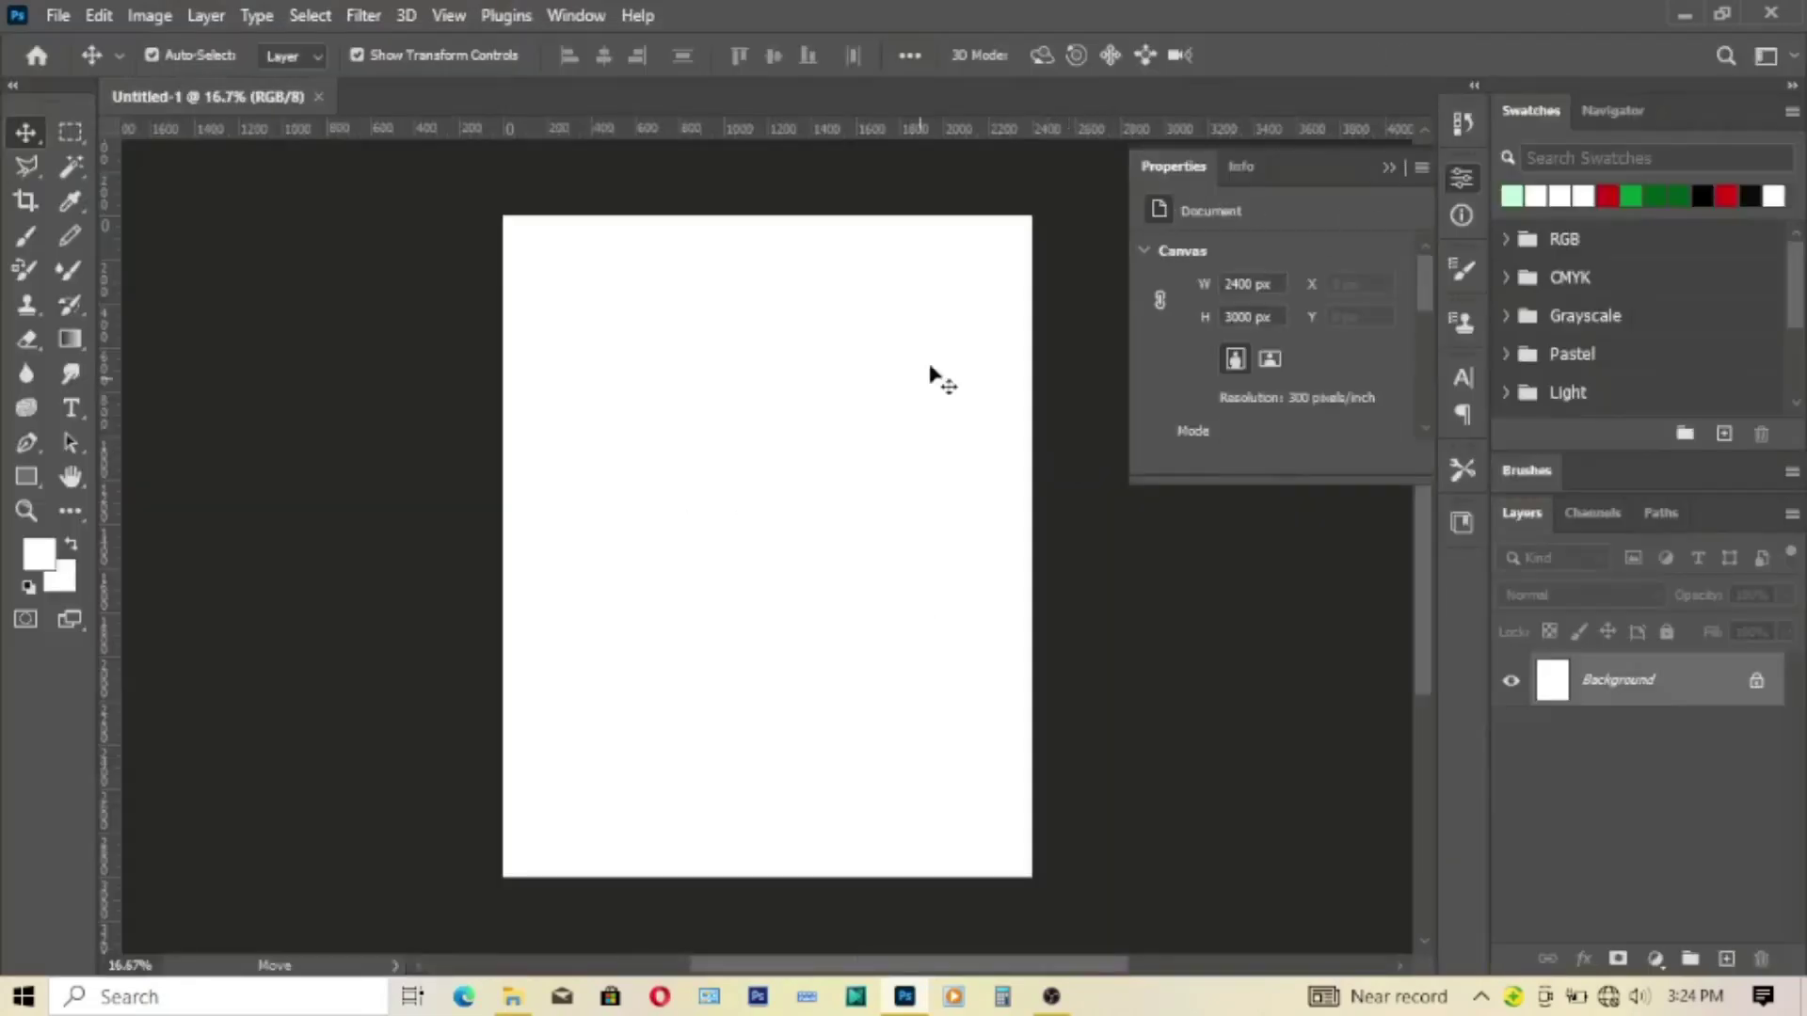
Step: Place the hexagon background image from the POLITICAL FLYER folder, stretched across the upper page
left_click(456, 918)
left_click(302, 386)
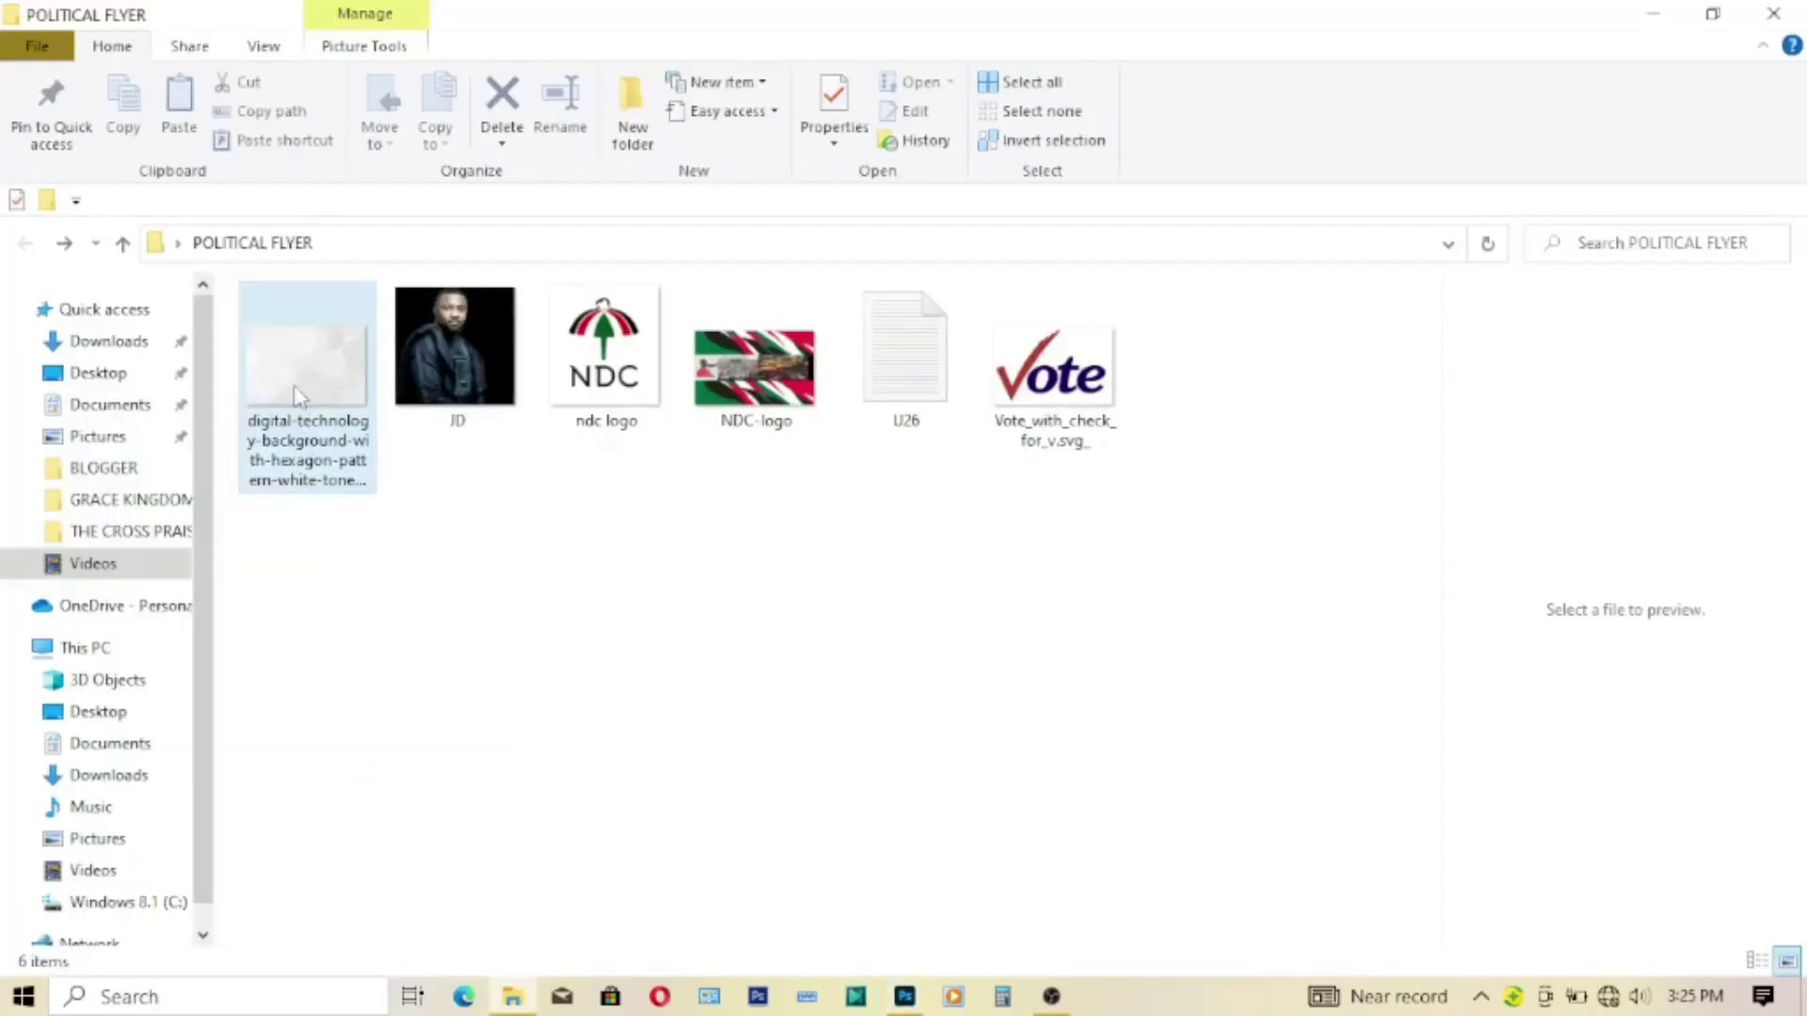
mouse_move(302, 386)
left_mouse_down()
mouse_move(779, 656)
mouse_move(783, 625)
left_mouse_up()
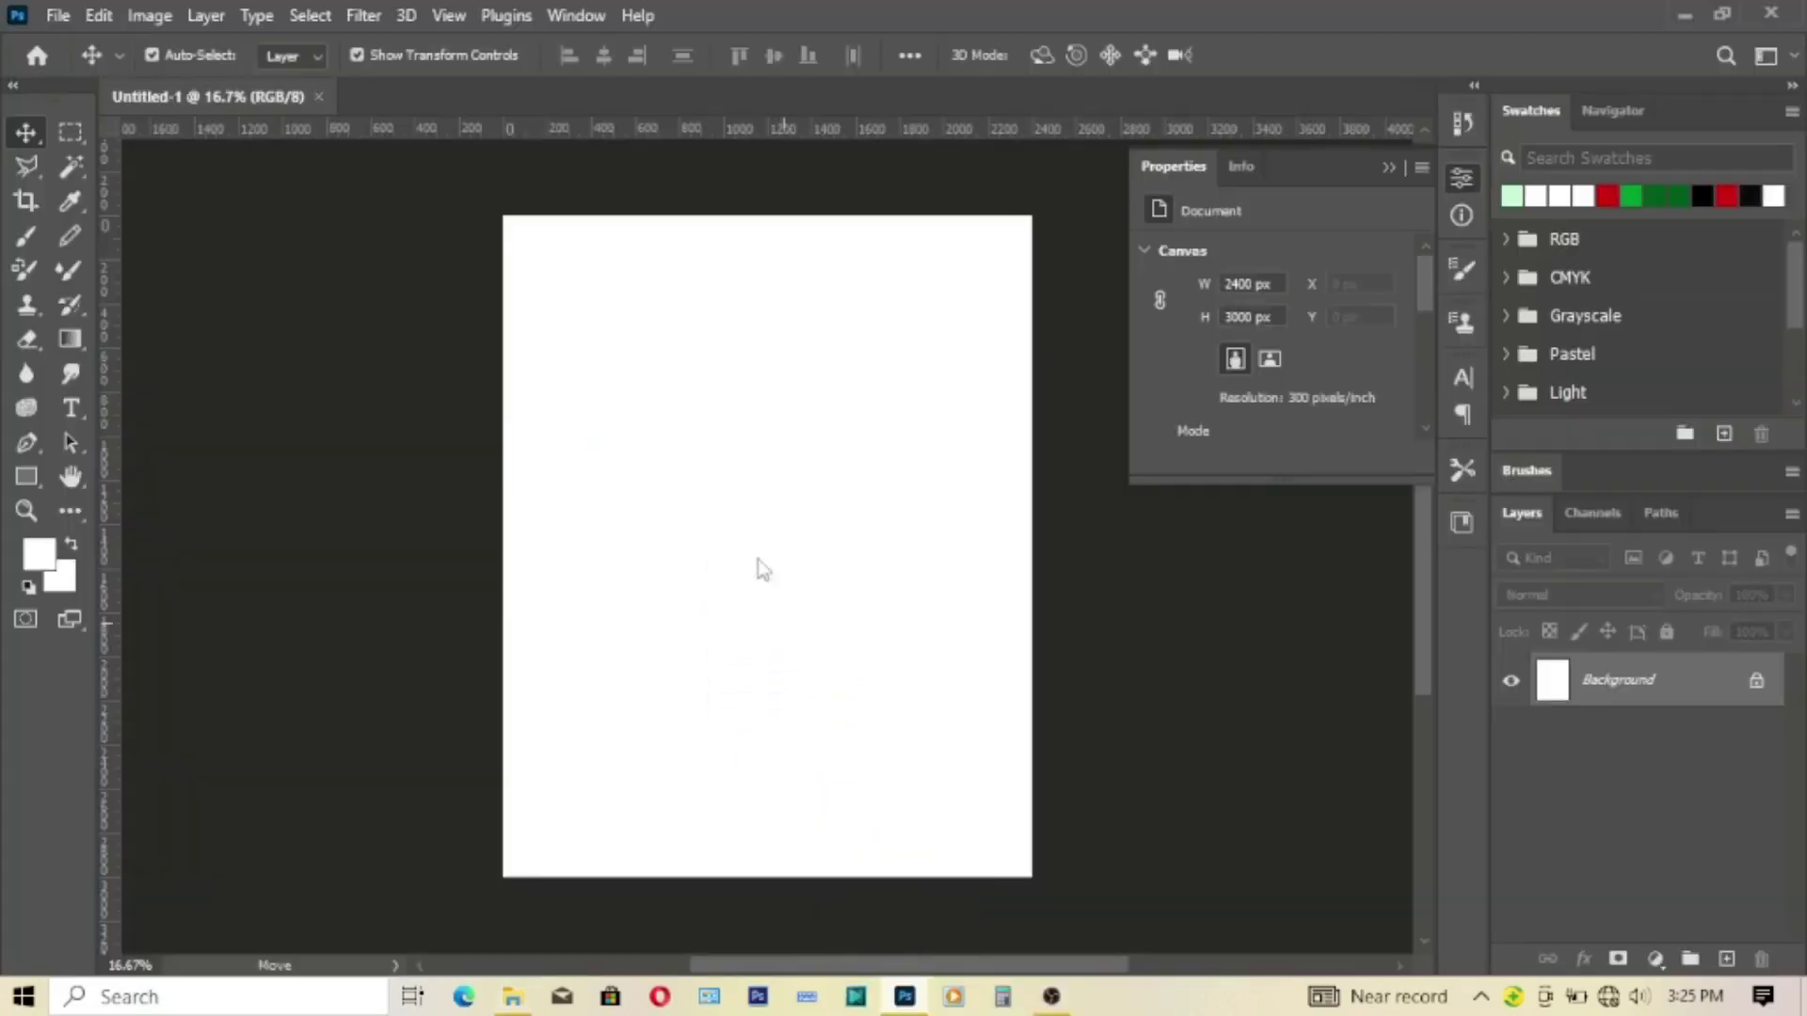
left_click_drag(770, 370, 767, 242)
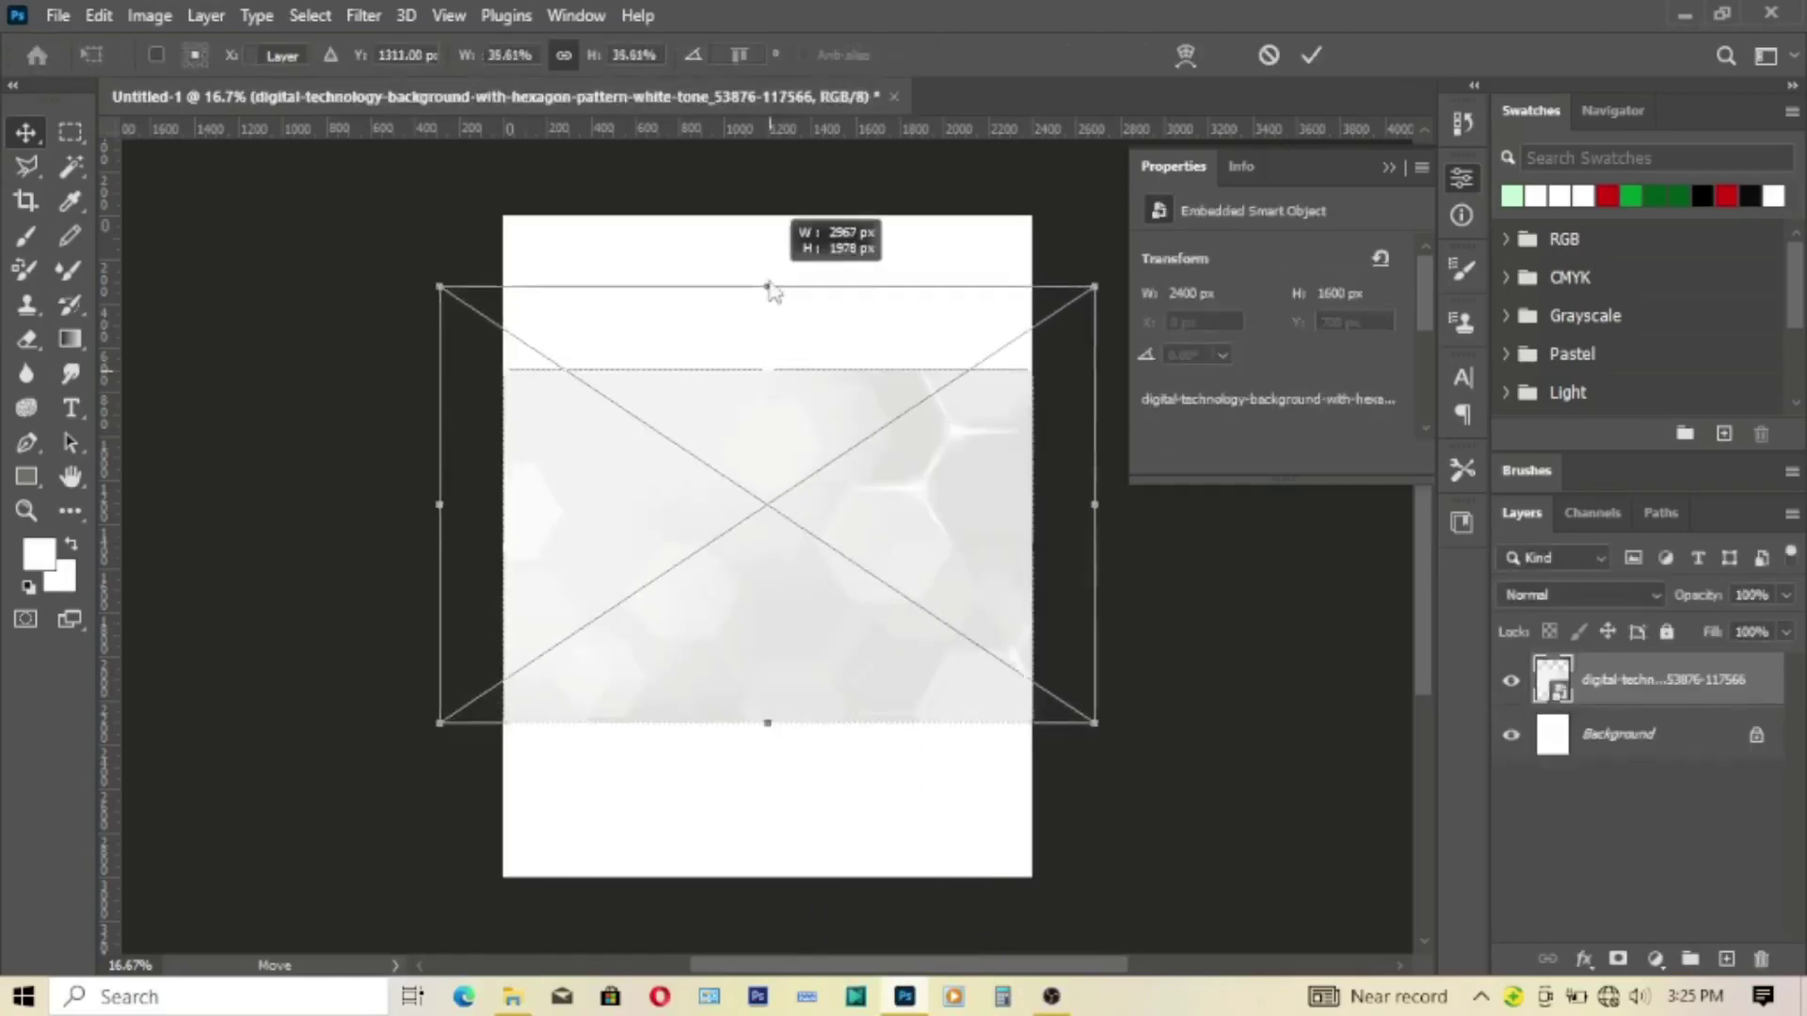
left_click_drag(765, 516, 766, 490)
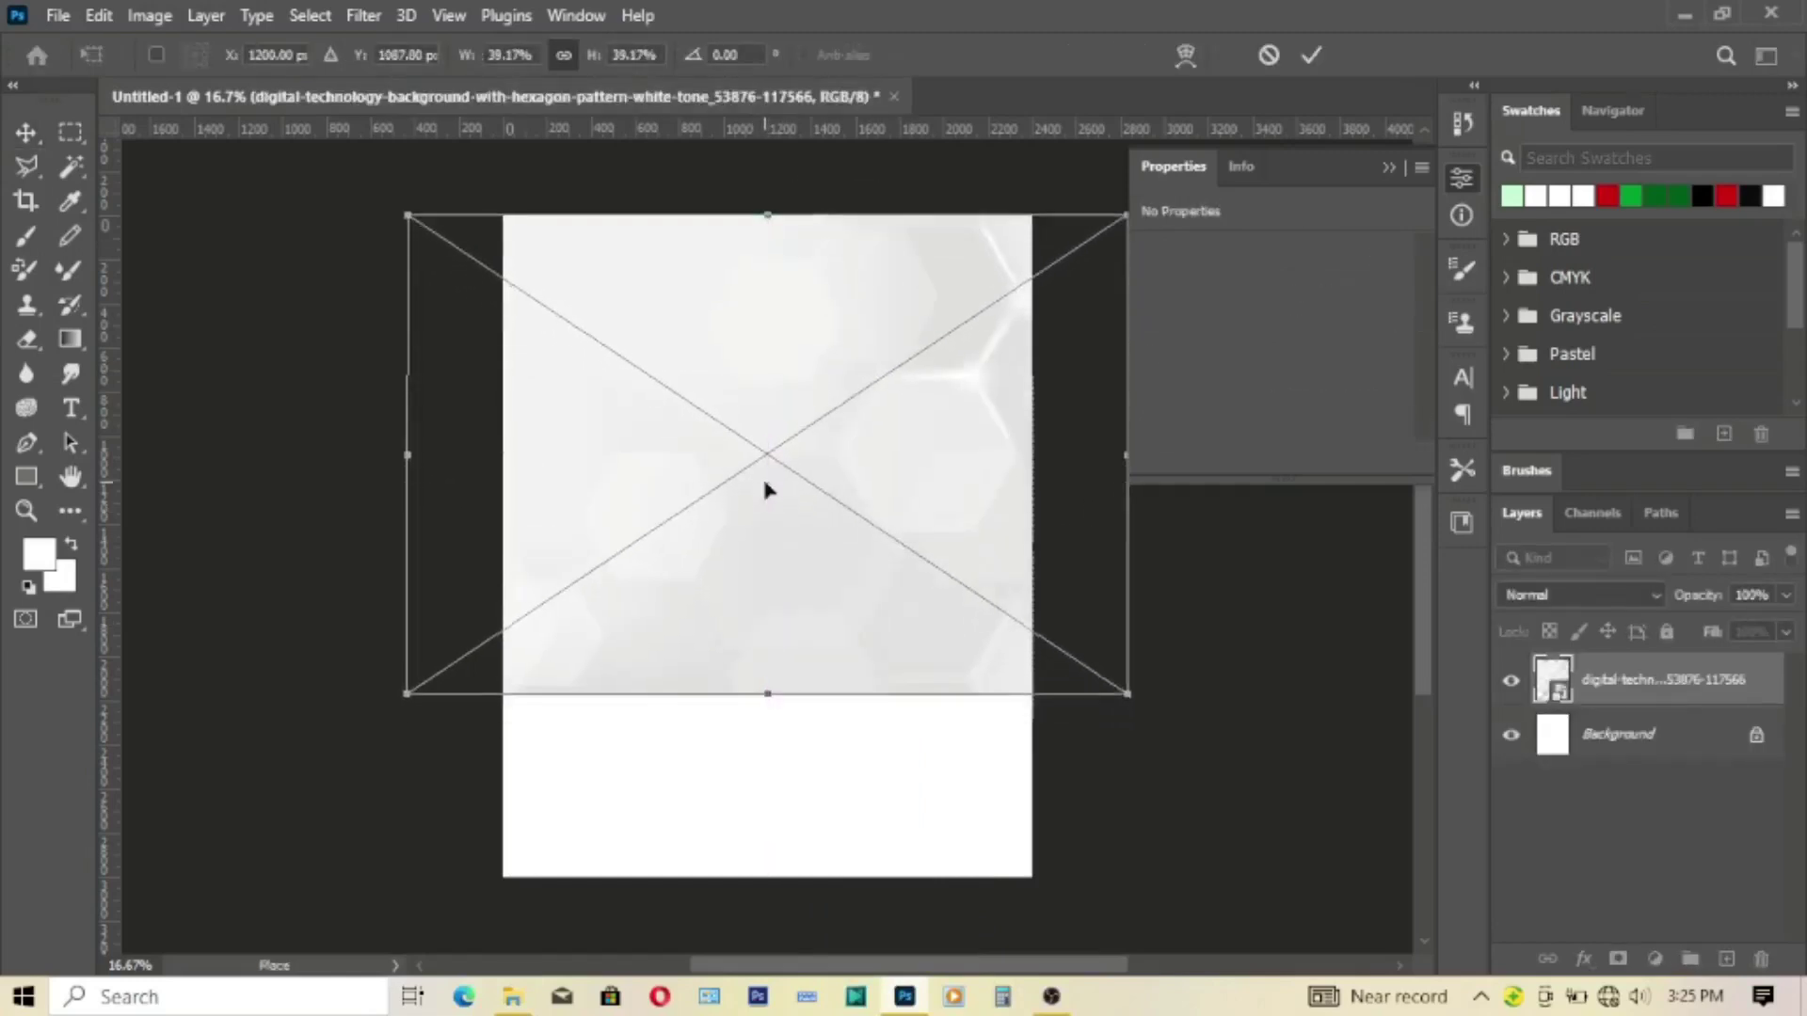
left_click(1311, 56)
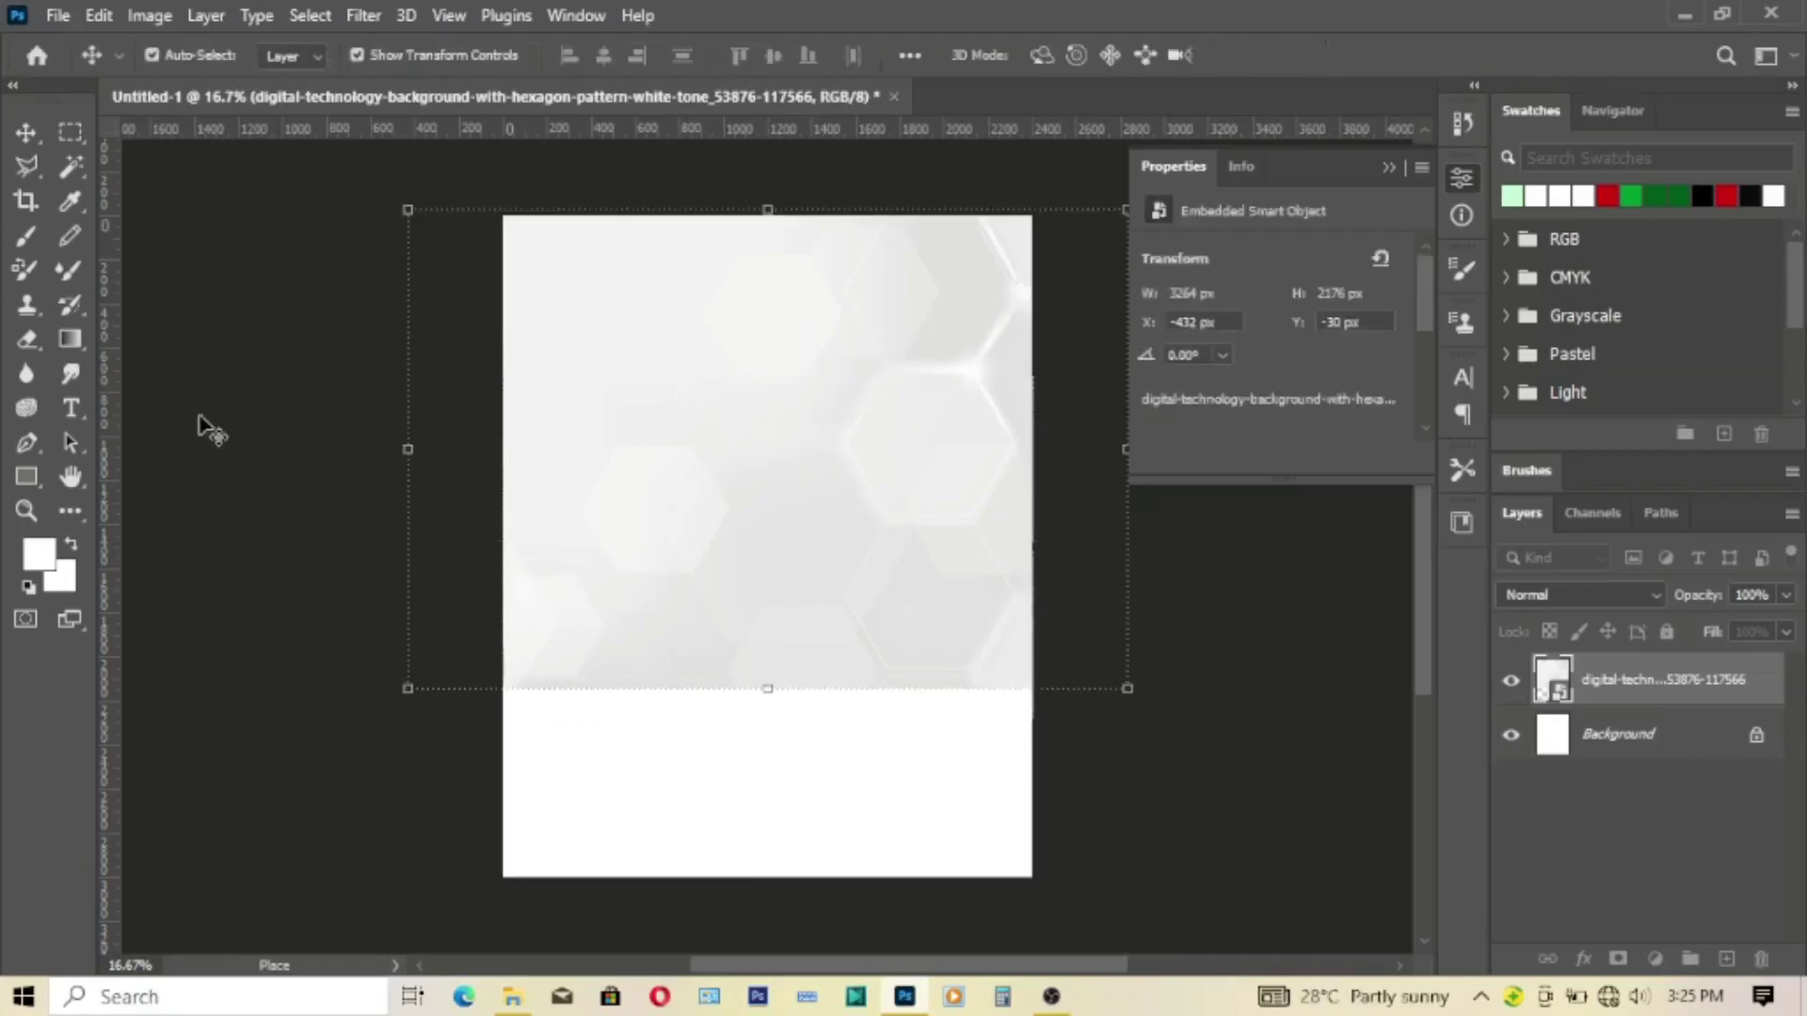
Step: Draw a large black rectangle over the lower page and move it up to the hexagon background
right_click(26, 477)
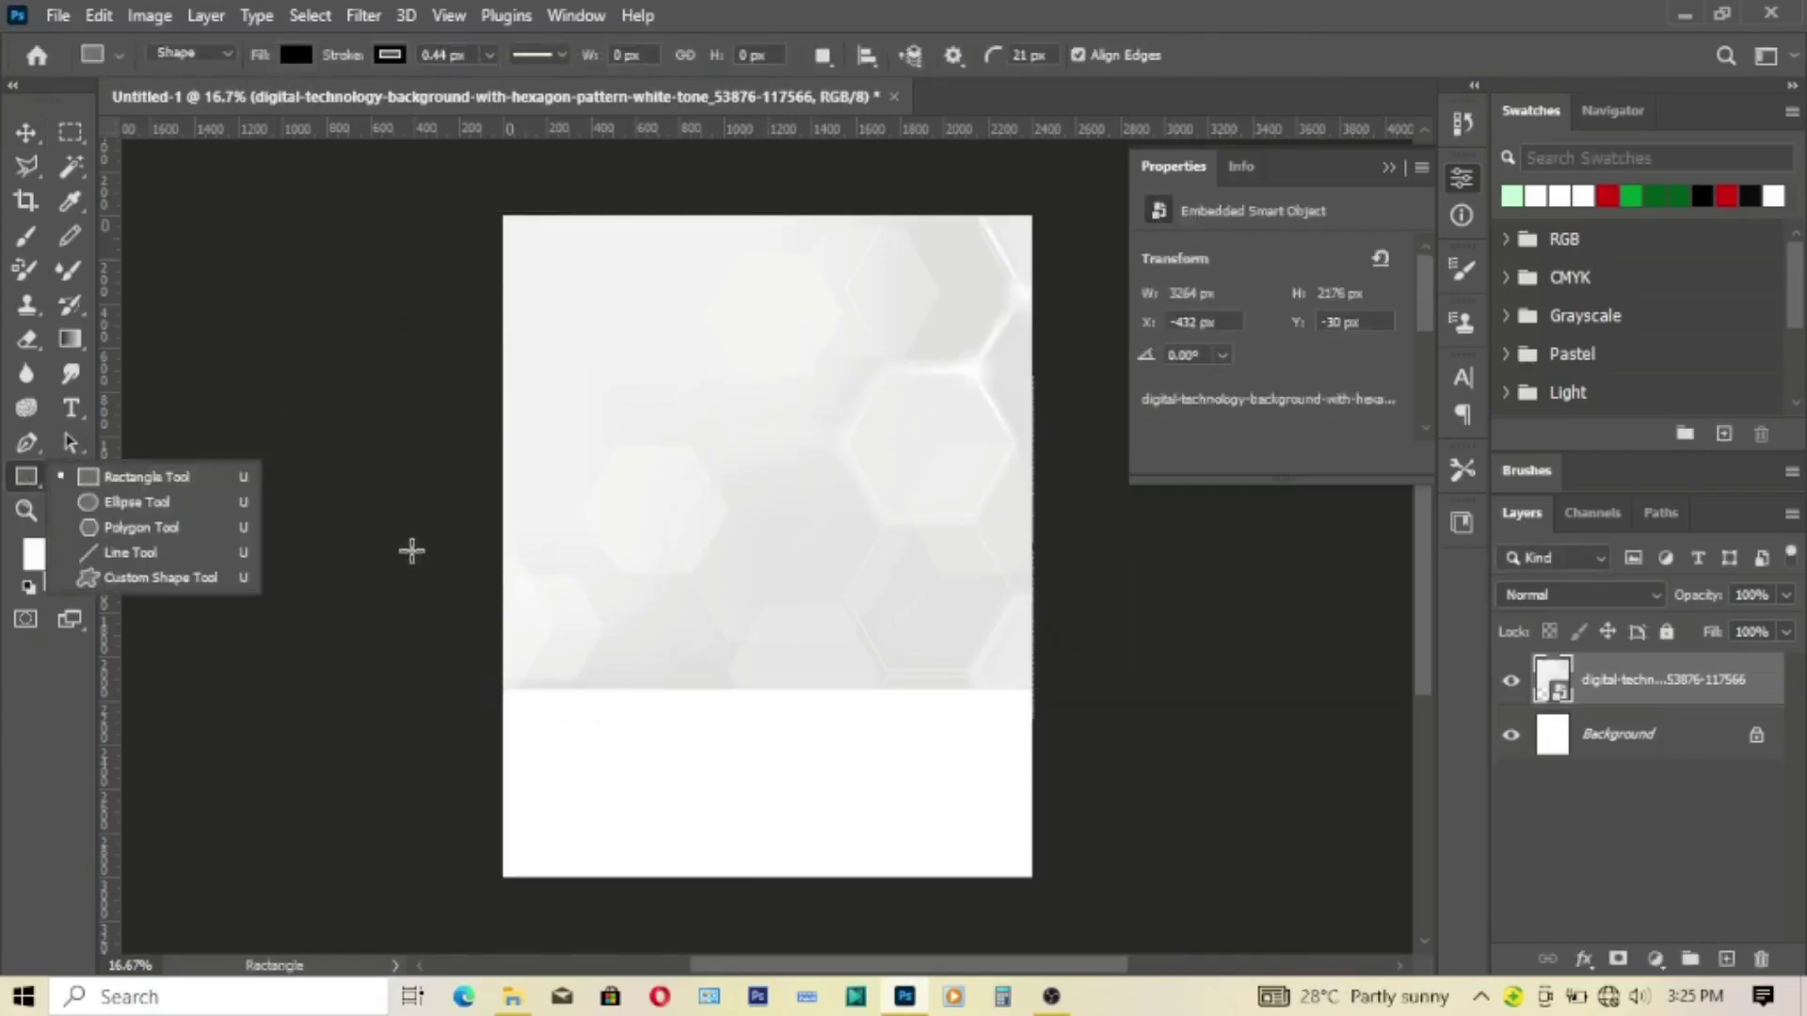
mouse_move(411, 550)
left_mouse_down()
mouse_move(1132, 666)
mouse_move(1128, 699)
left_mouse_up()
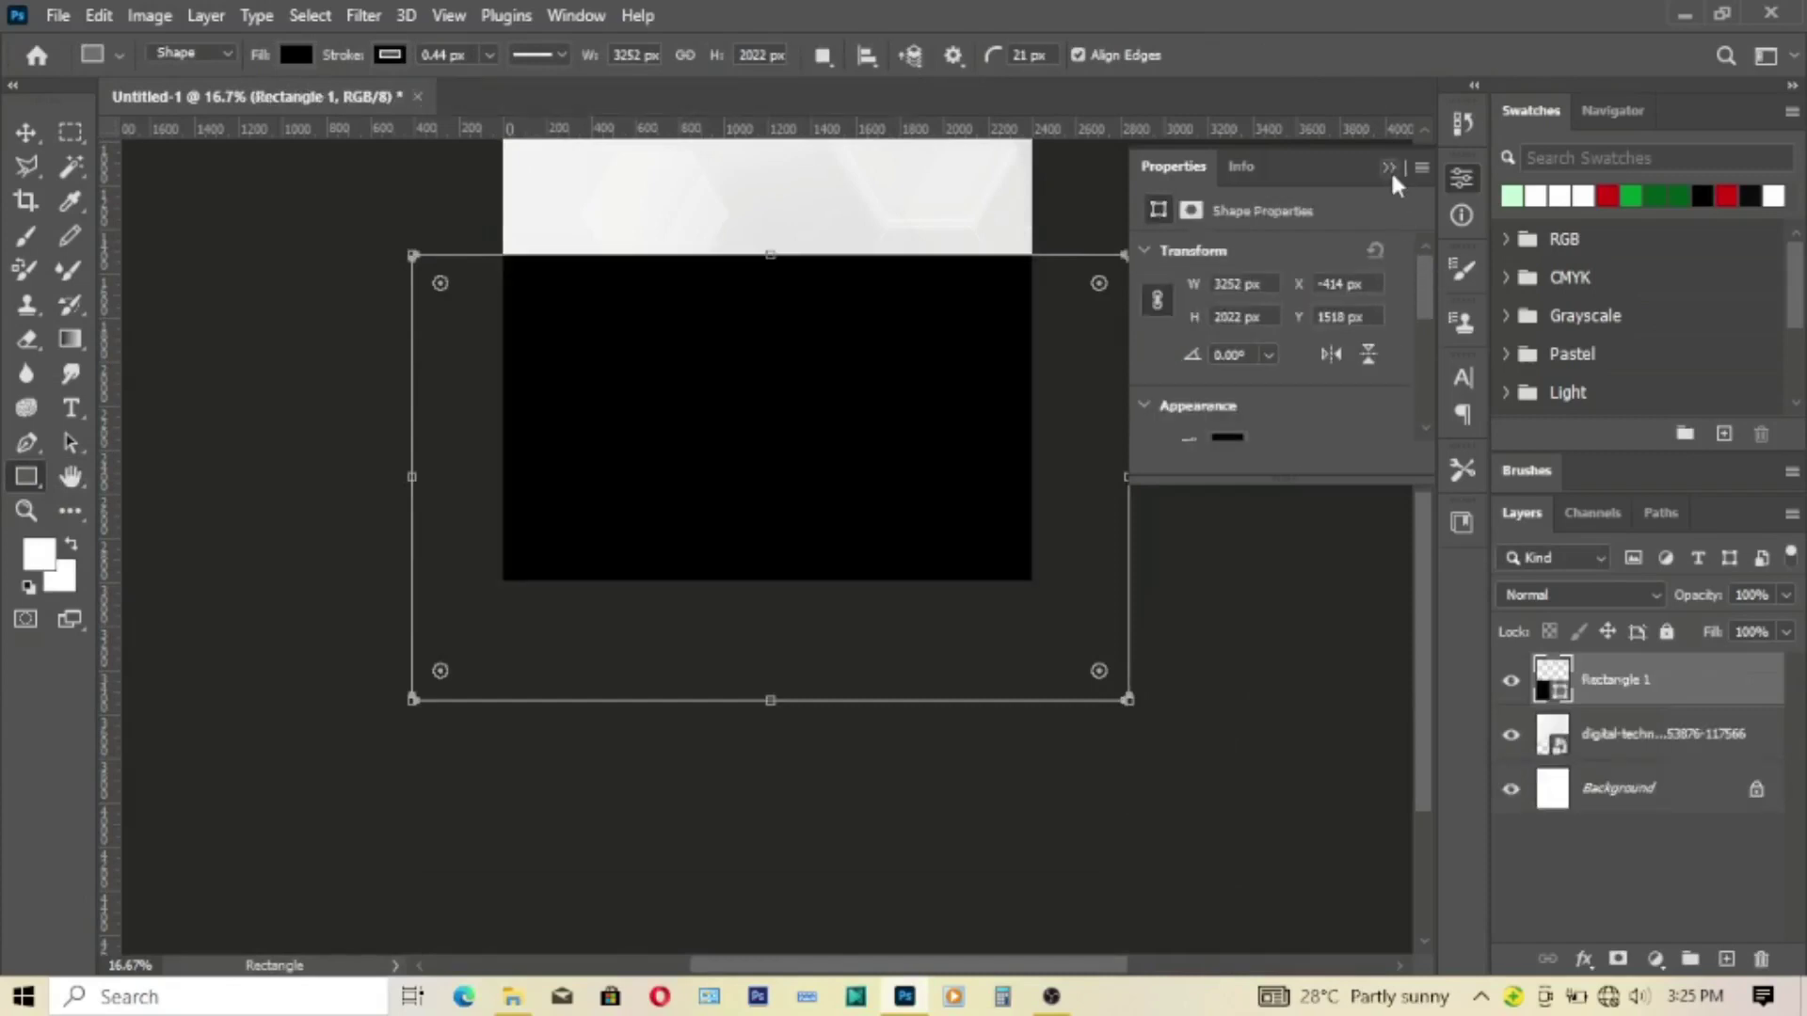
left_click(1389, 168)
scroll(1425, 556, "up", 3)
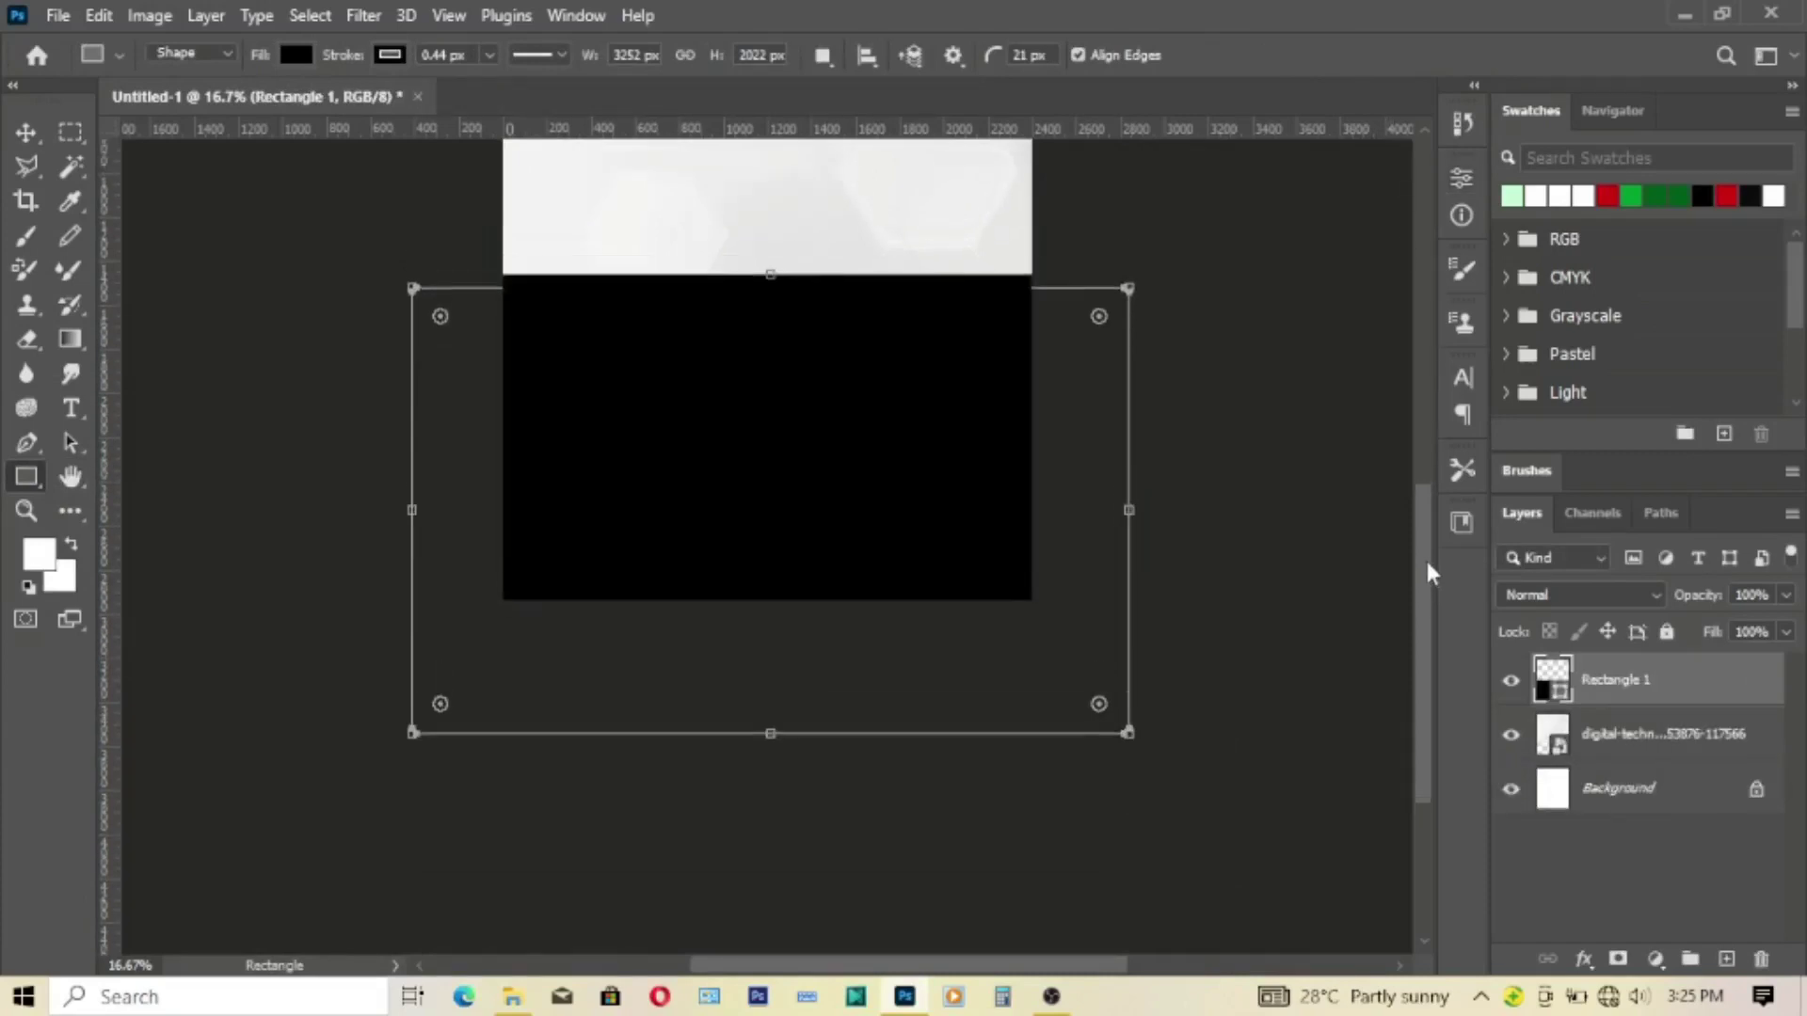
left_click(28, 139)
left_click_drag(646, 512, 686, 505)
left_click_drag(1425, 562, 1419, 531)
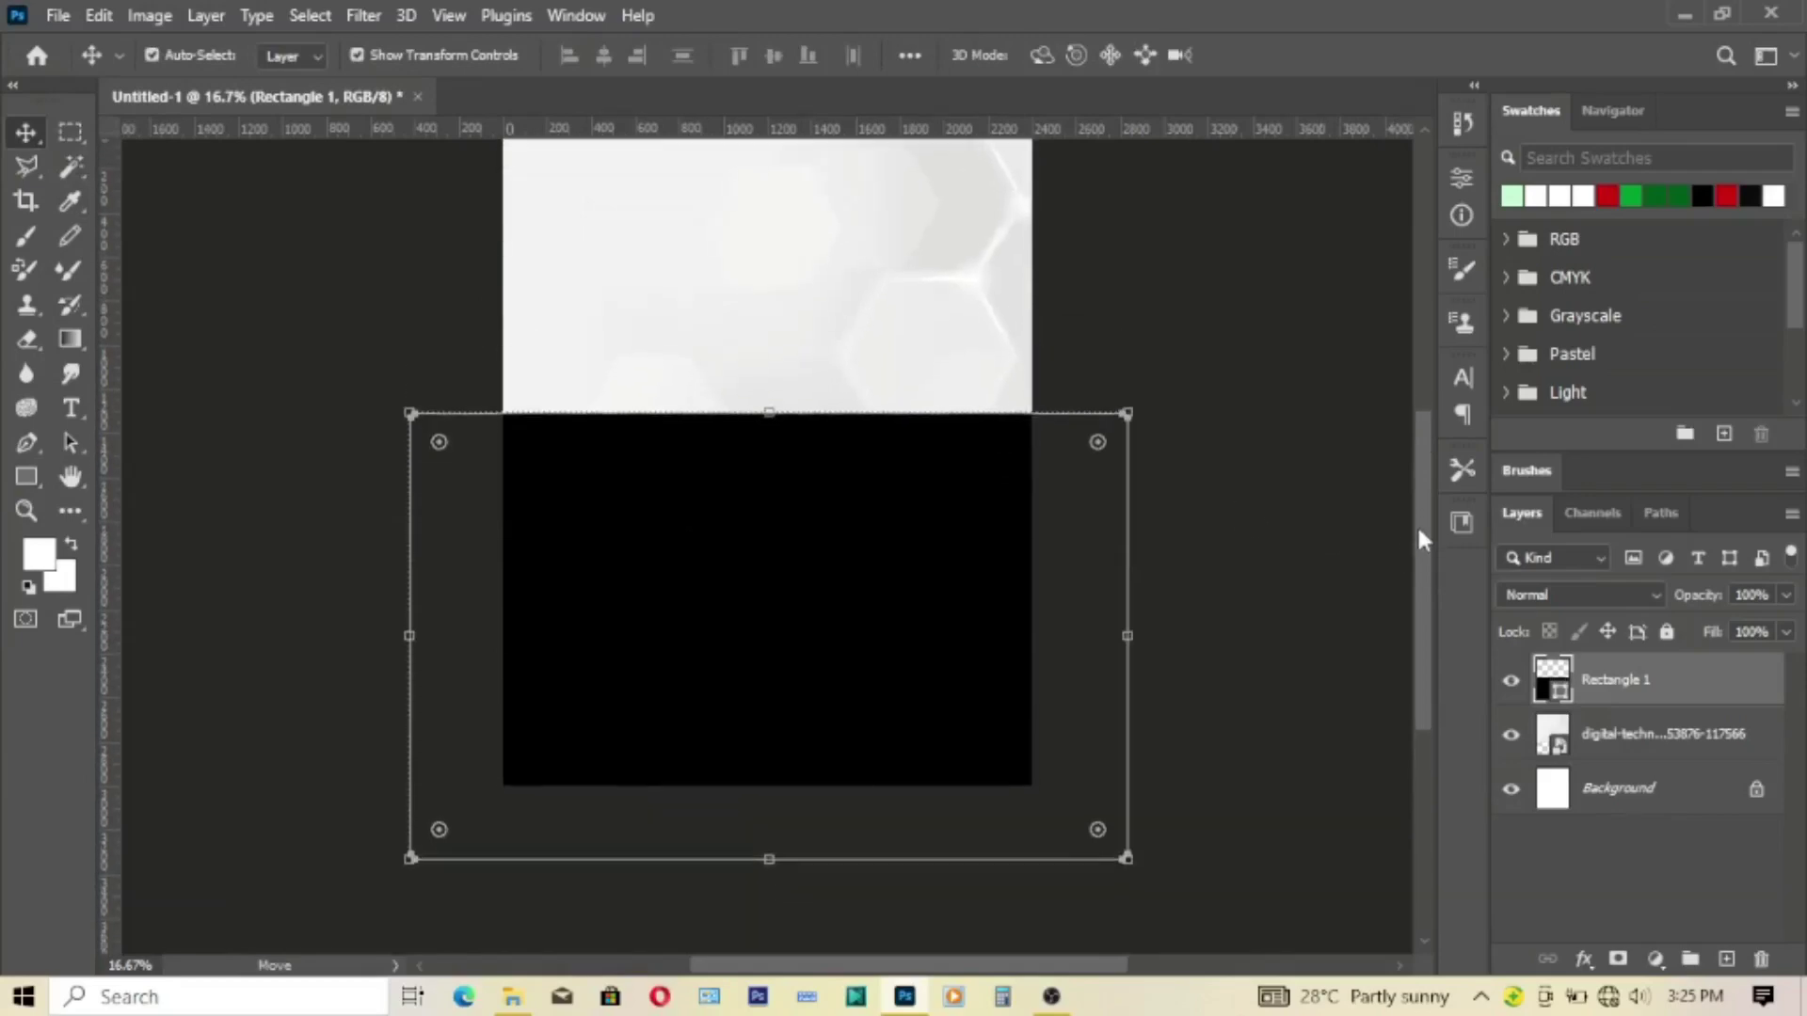
Step: Warp Rectangle 1's top edge into a wave and accept converting it to a regular path
left_click(92, 17)
mouse_move(199, 616)
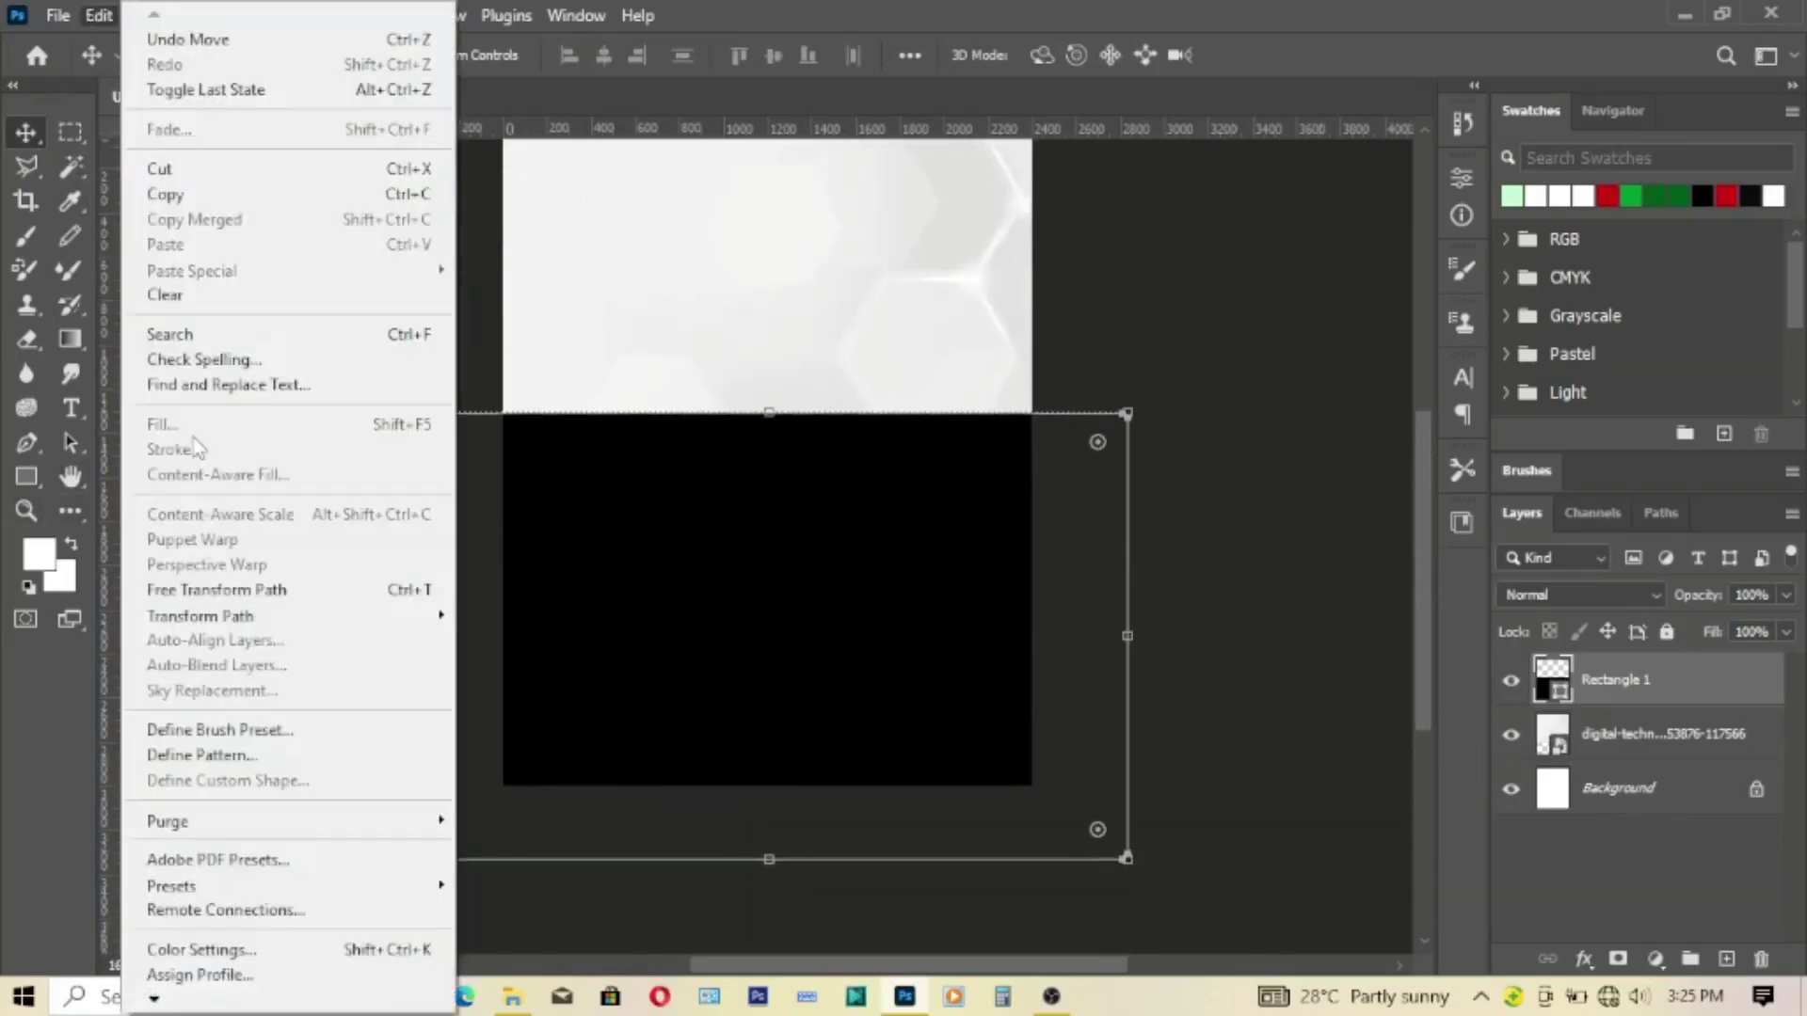
left_click(493, 280)
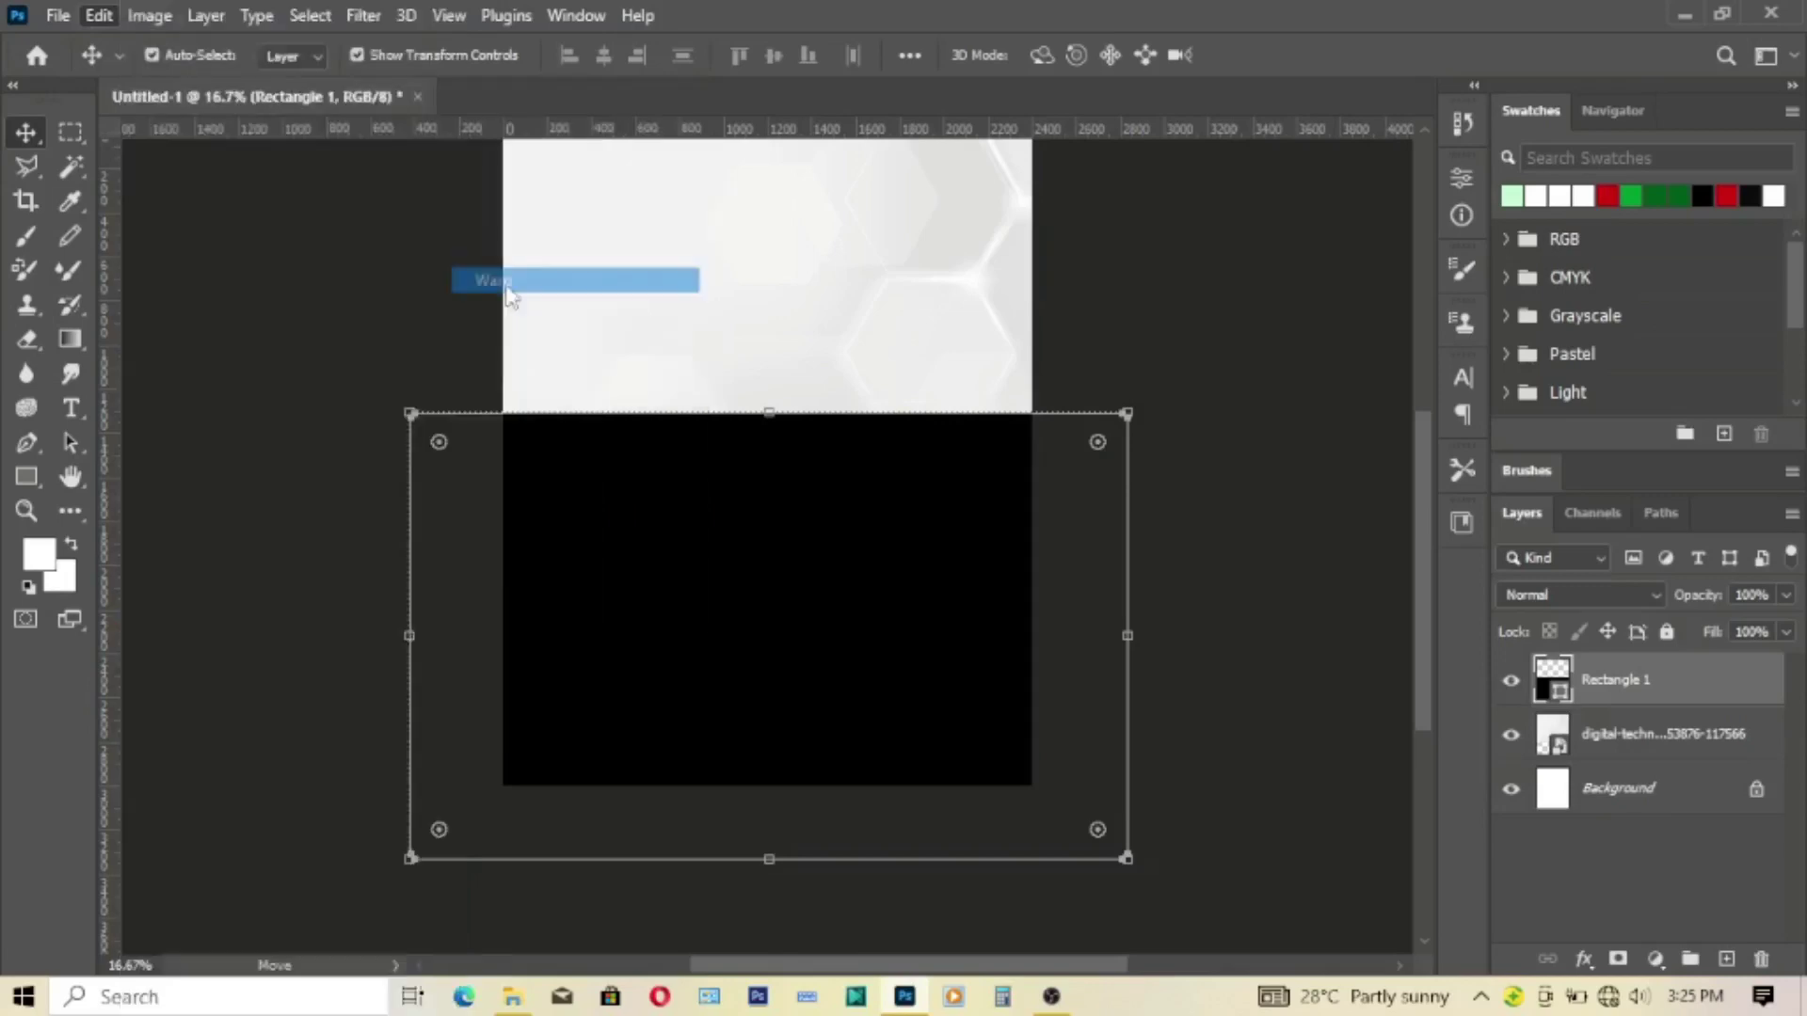
left_click_drag(649, 415, 657, 627)
mouse_move(889, 417)
left_mouse_down()
mouse_move(807, 367)
mouse_move(823, 351)
mouse_move(778, 360)
left_mouse_up()
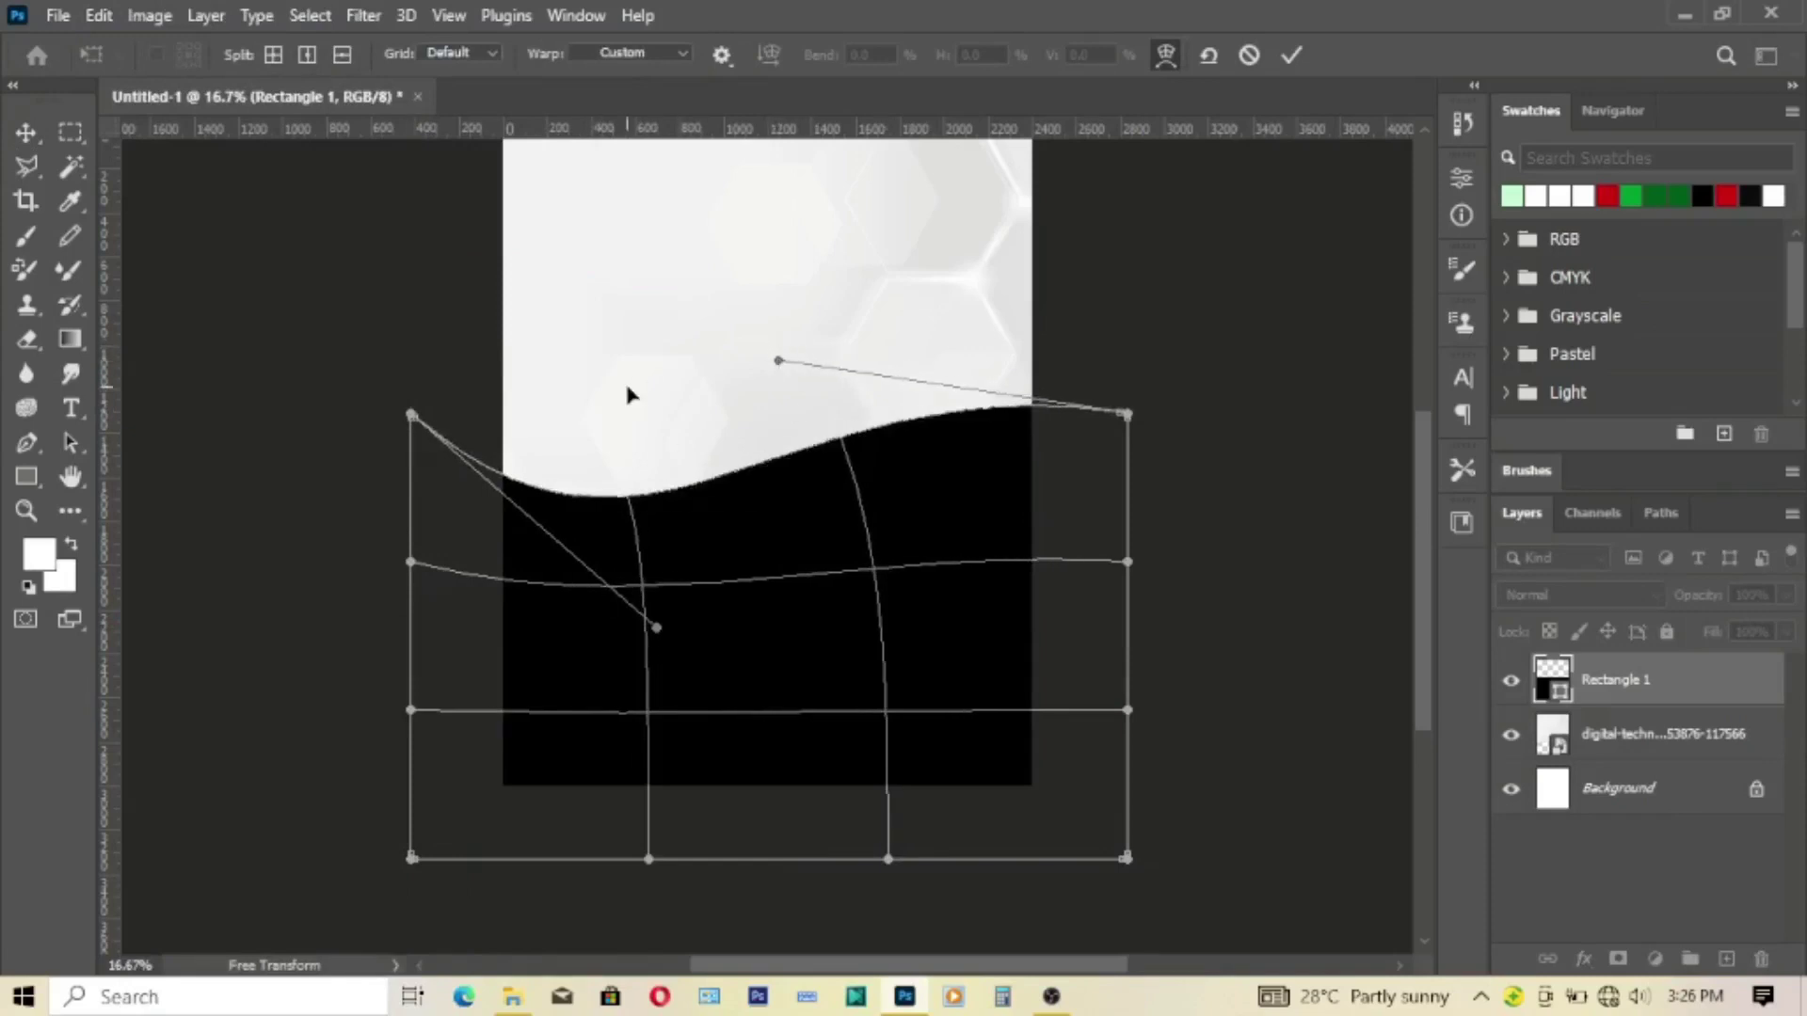
left_click_drag(416, 423, 413, 375)
left_click_drag(656, 629, 699, 615)
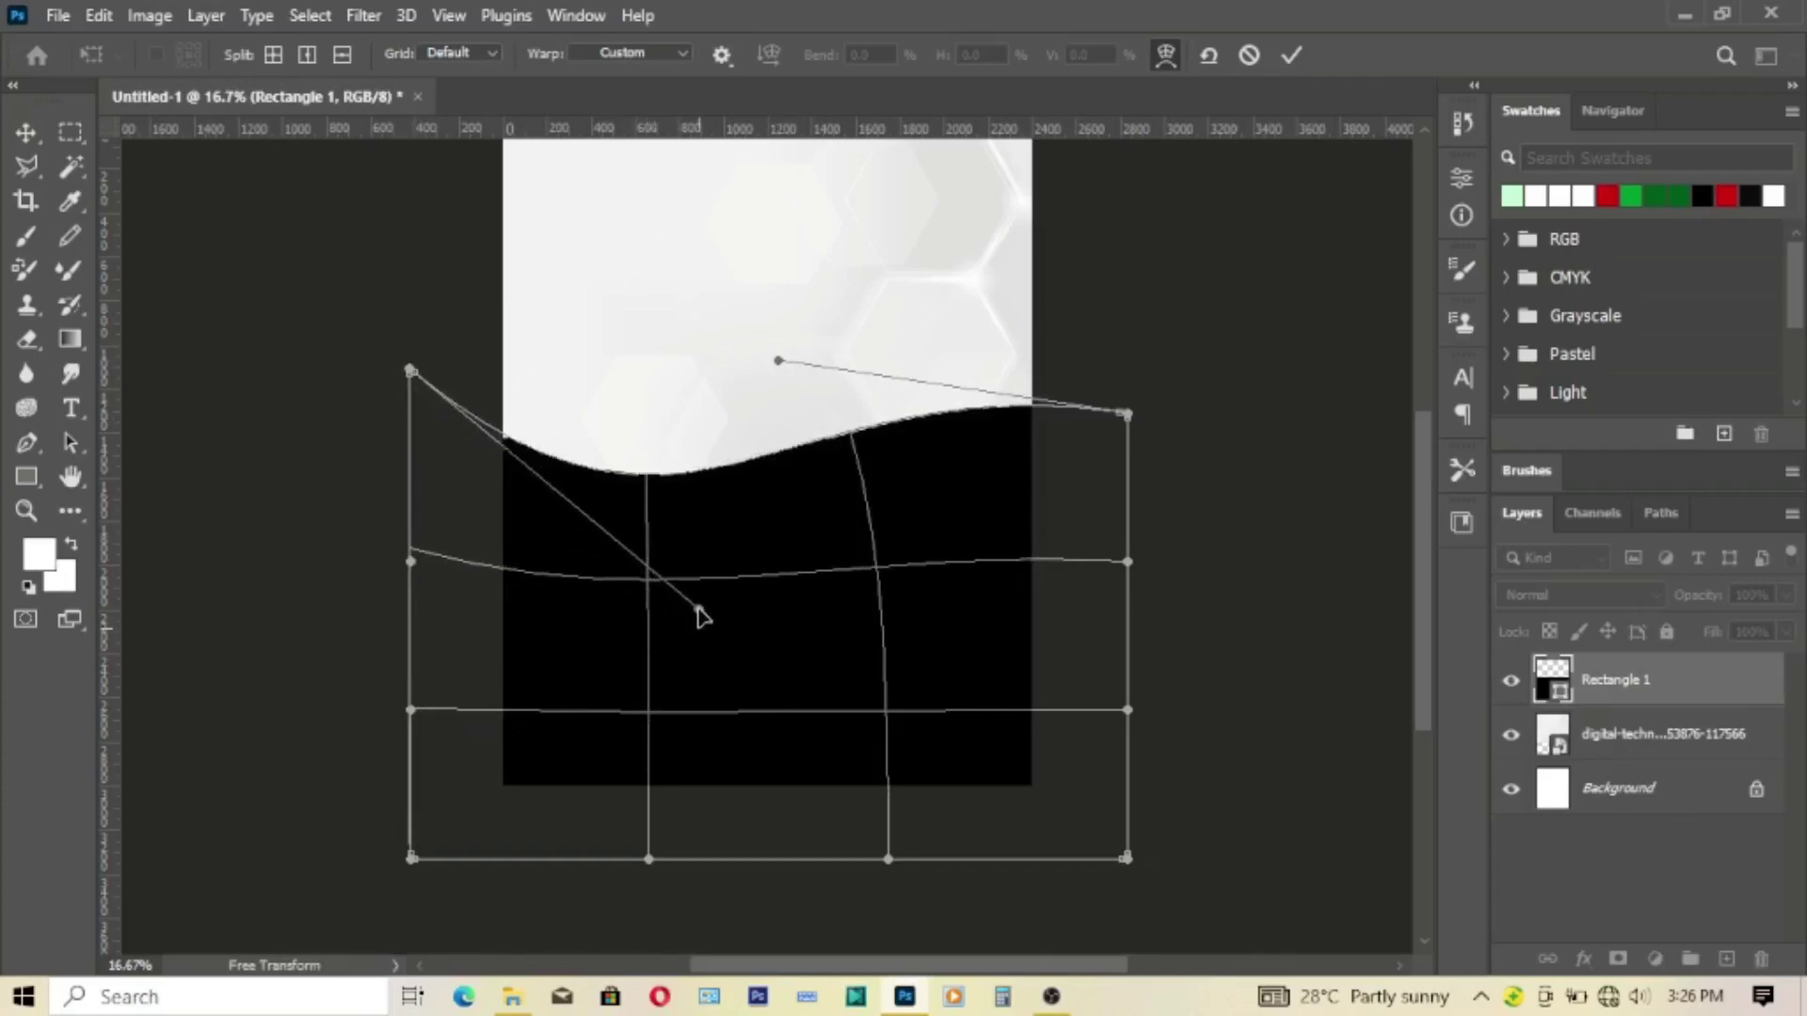
left_click(1292, 53)
left_click(819, 391)
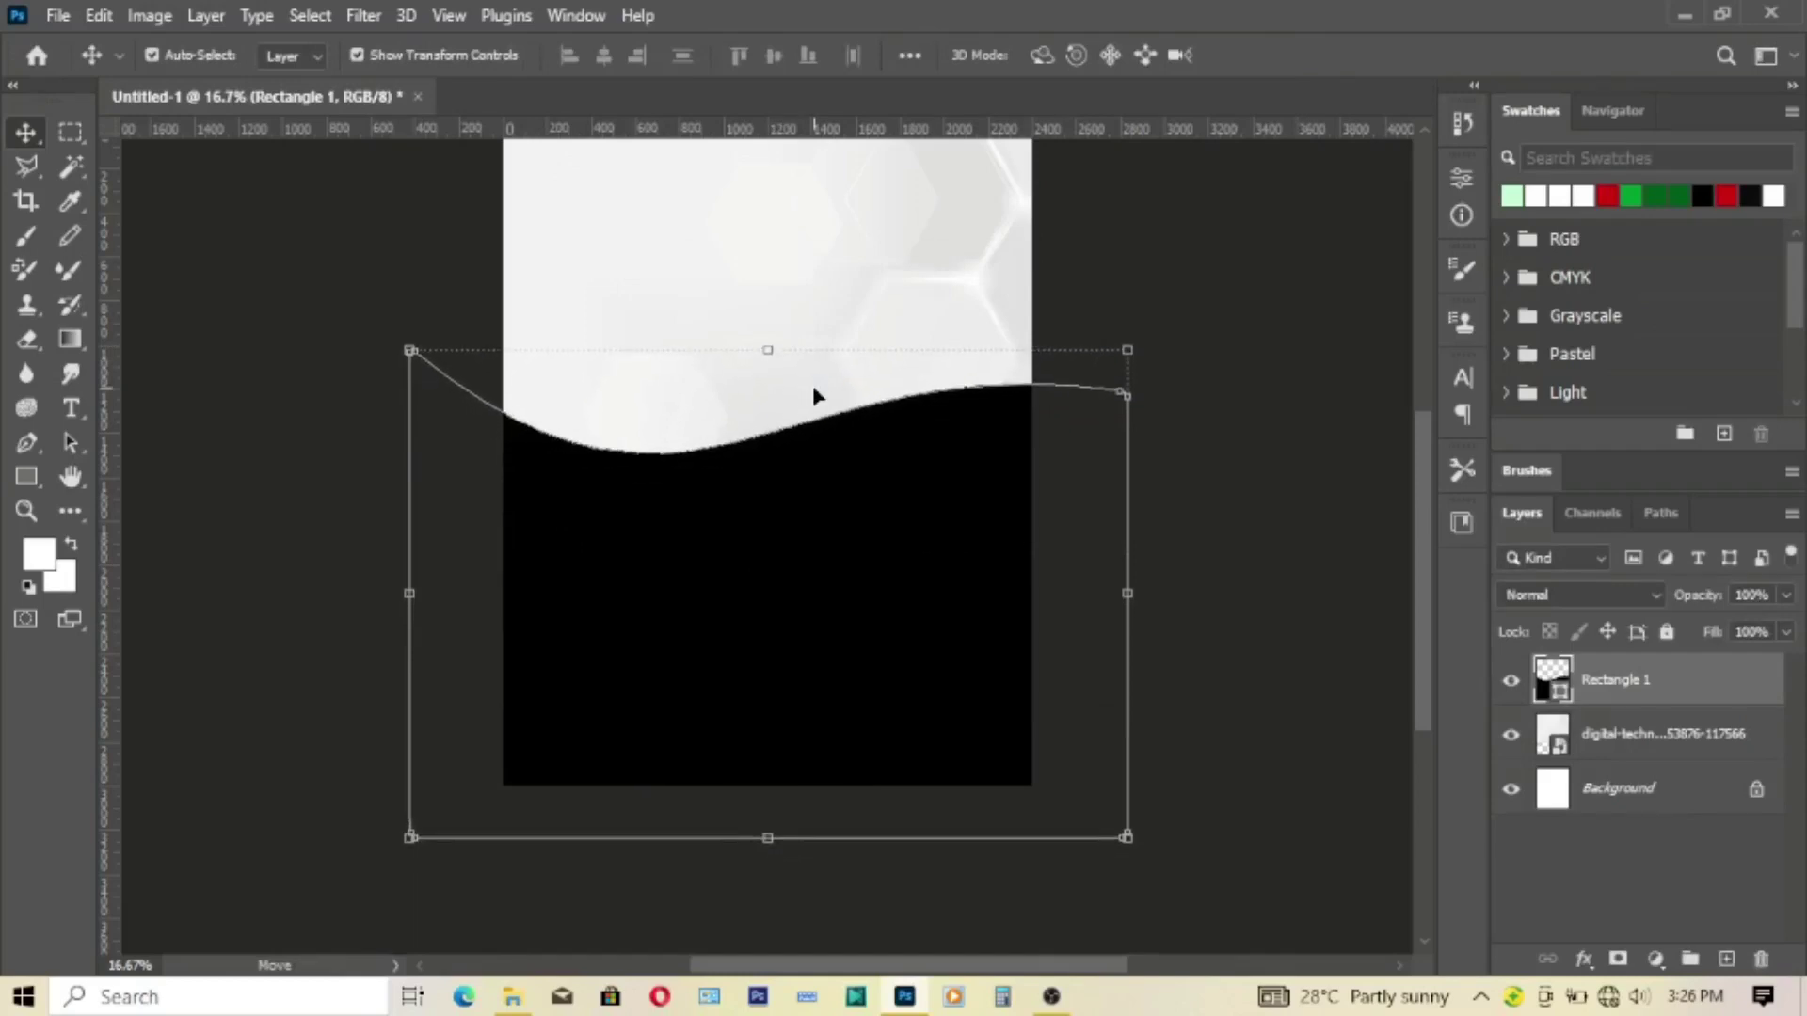
Step: Fill the wave shape with colour 0b0c0e copied from the U26 notes in Notepad
mouse_move(512, 997)
left_click(513, 876)
left_click(903, 358)
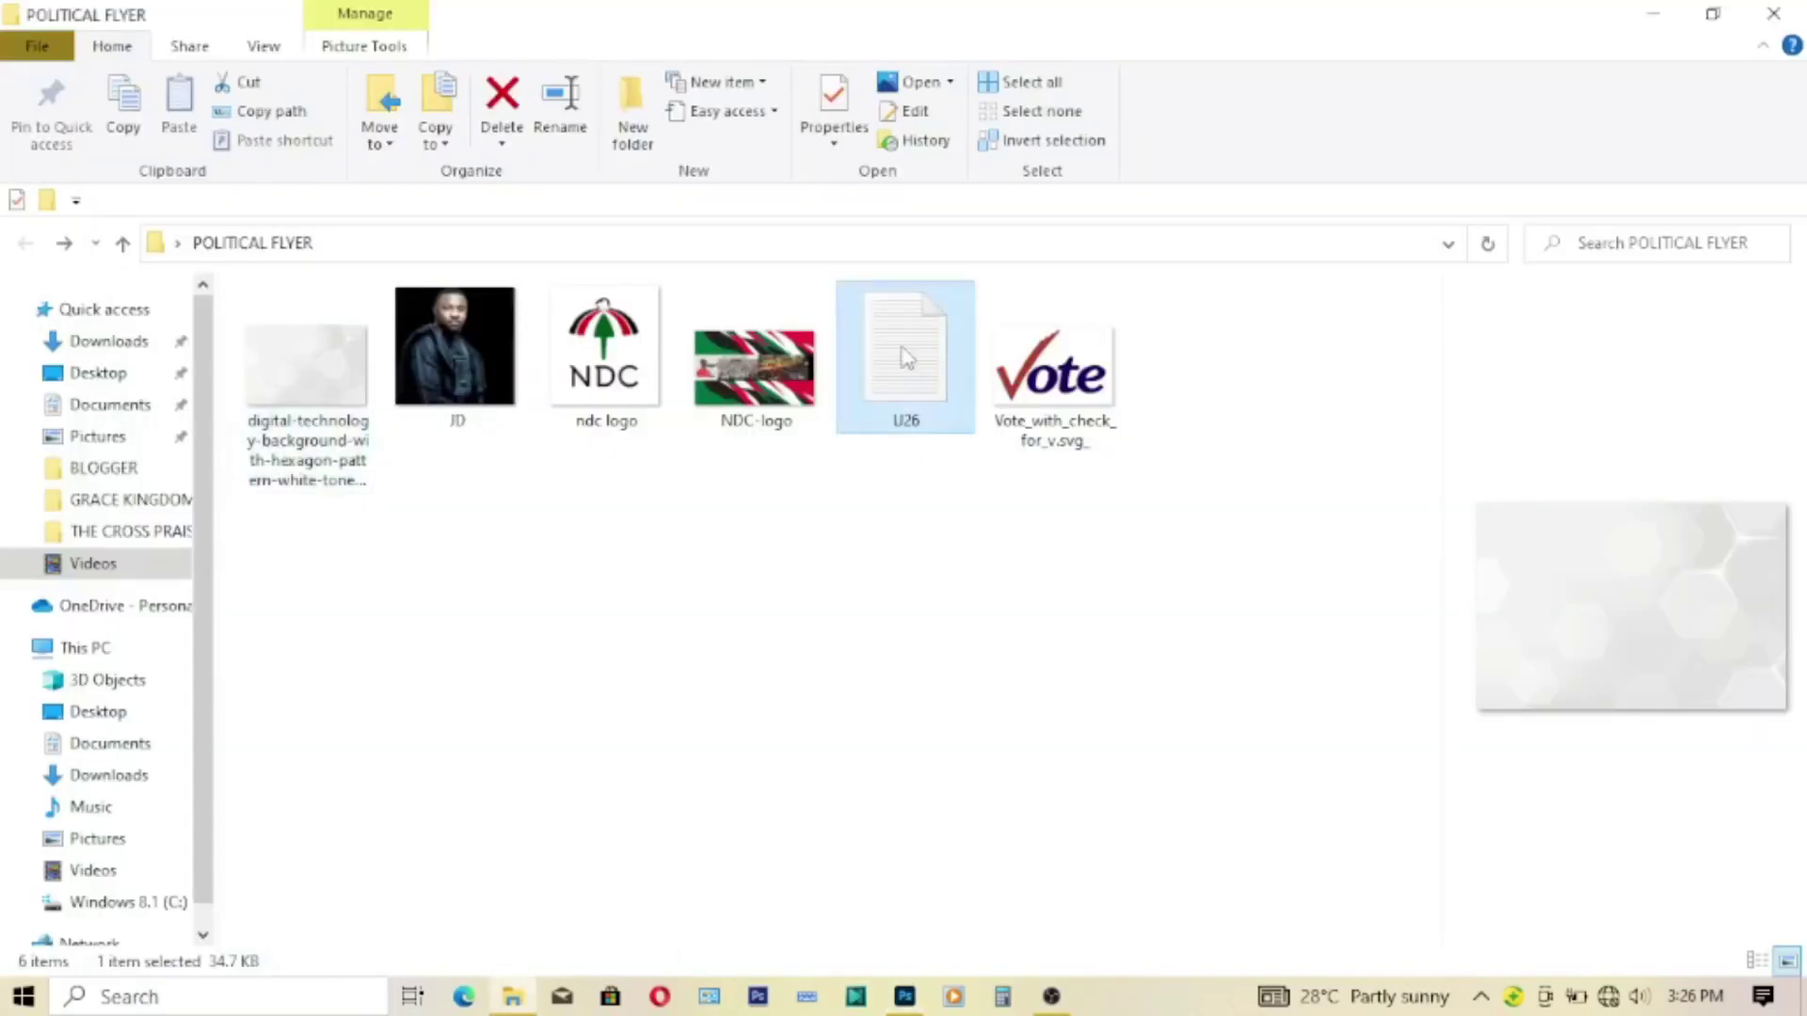
double_click(906, 358)
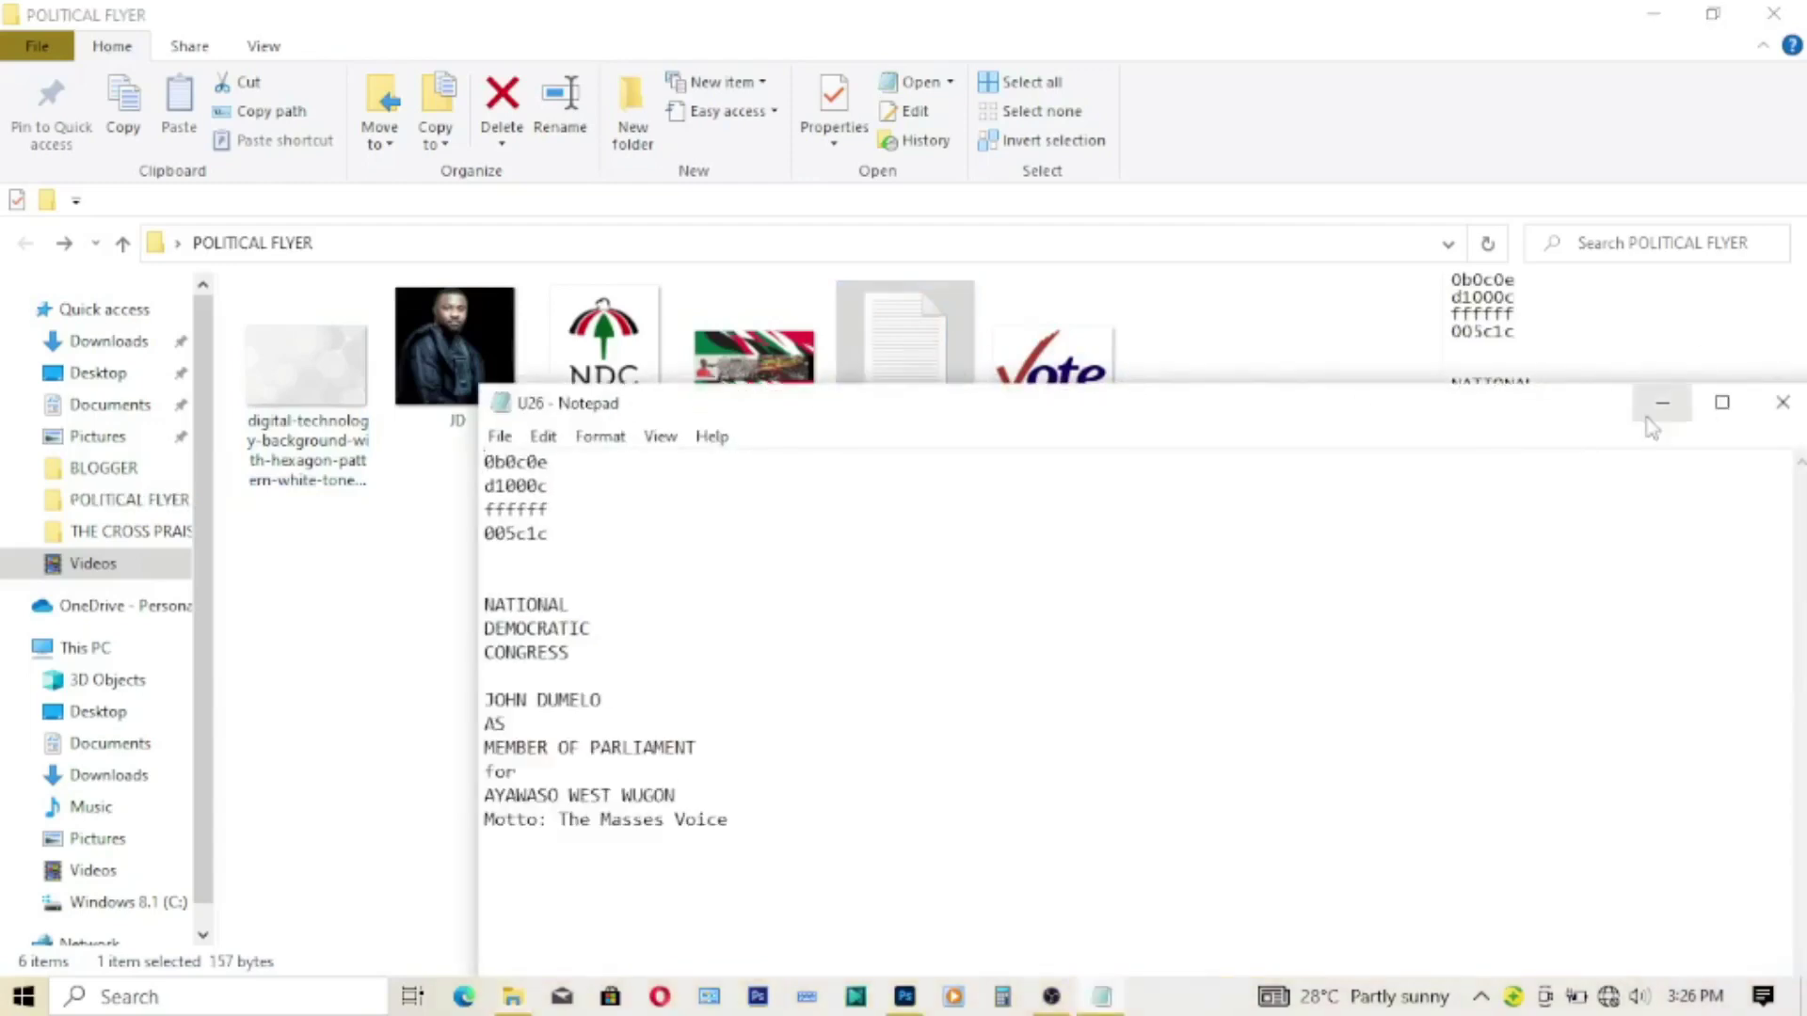
double_click(532, 461)
key("ctrl+c")
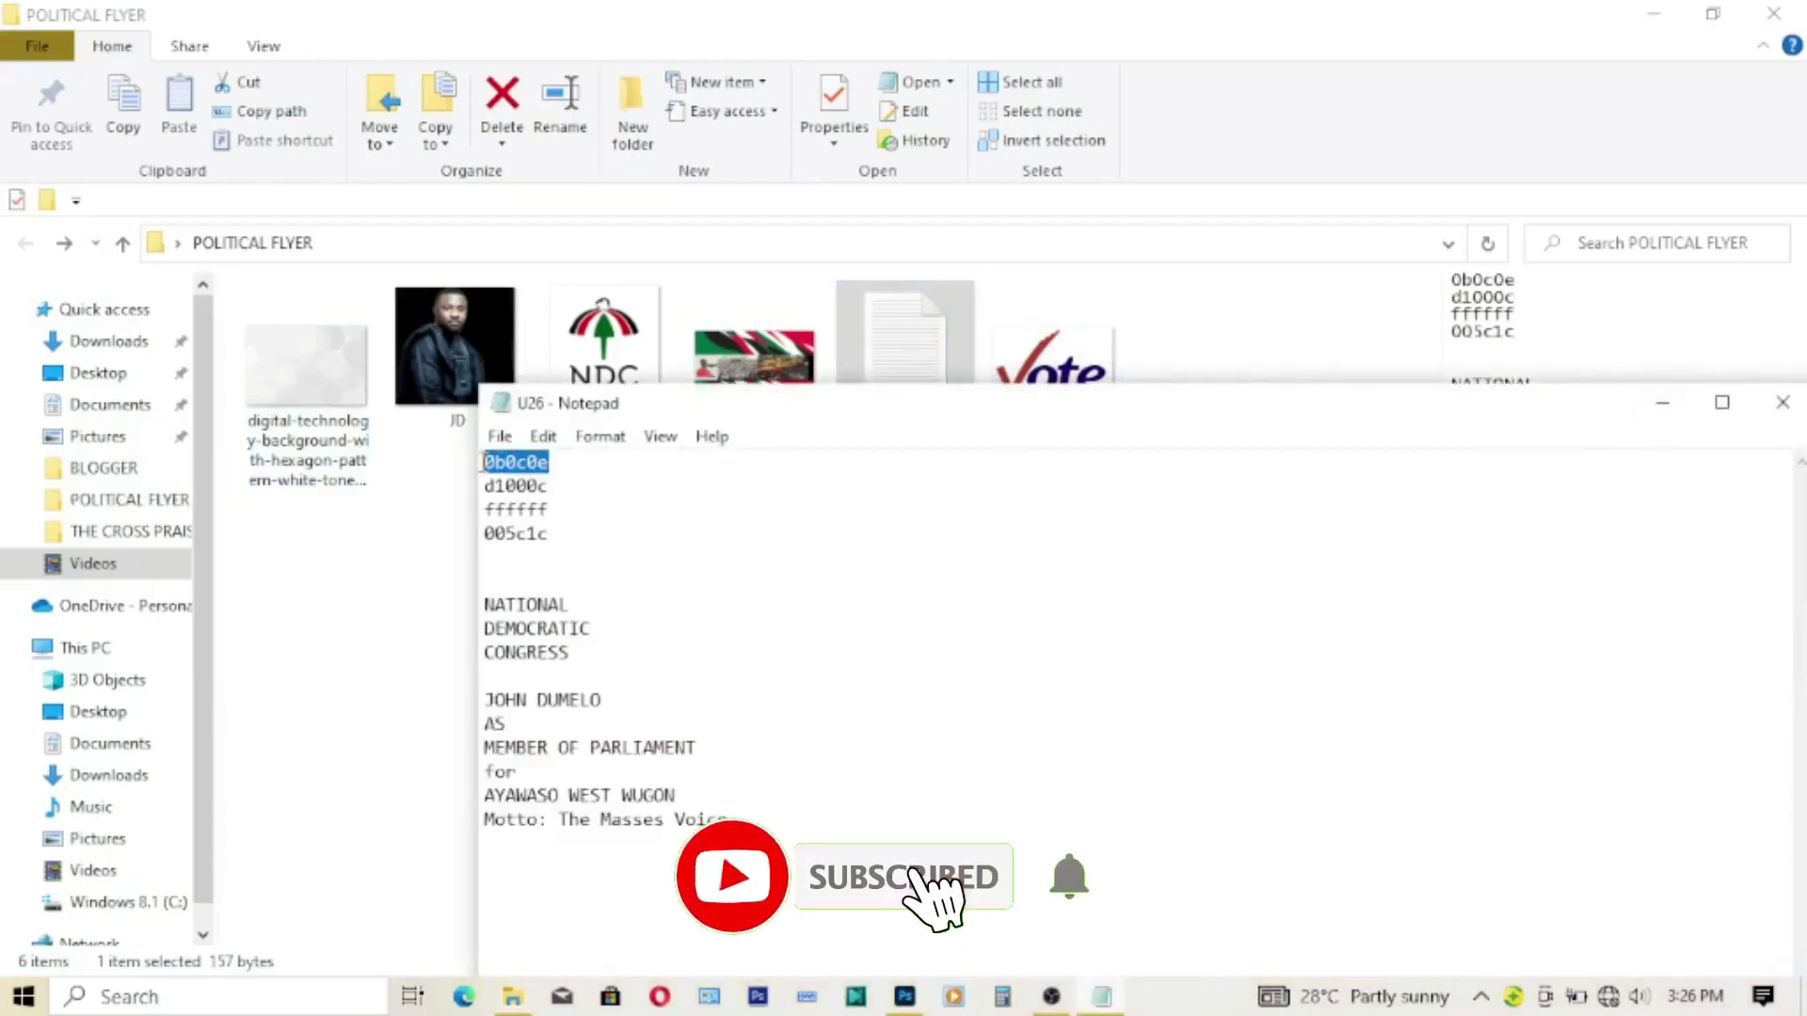
left_click(1662, 403)
mouse_move(903, 997)
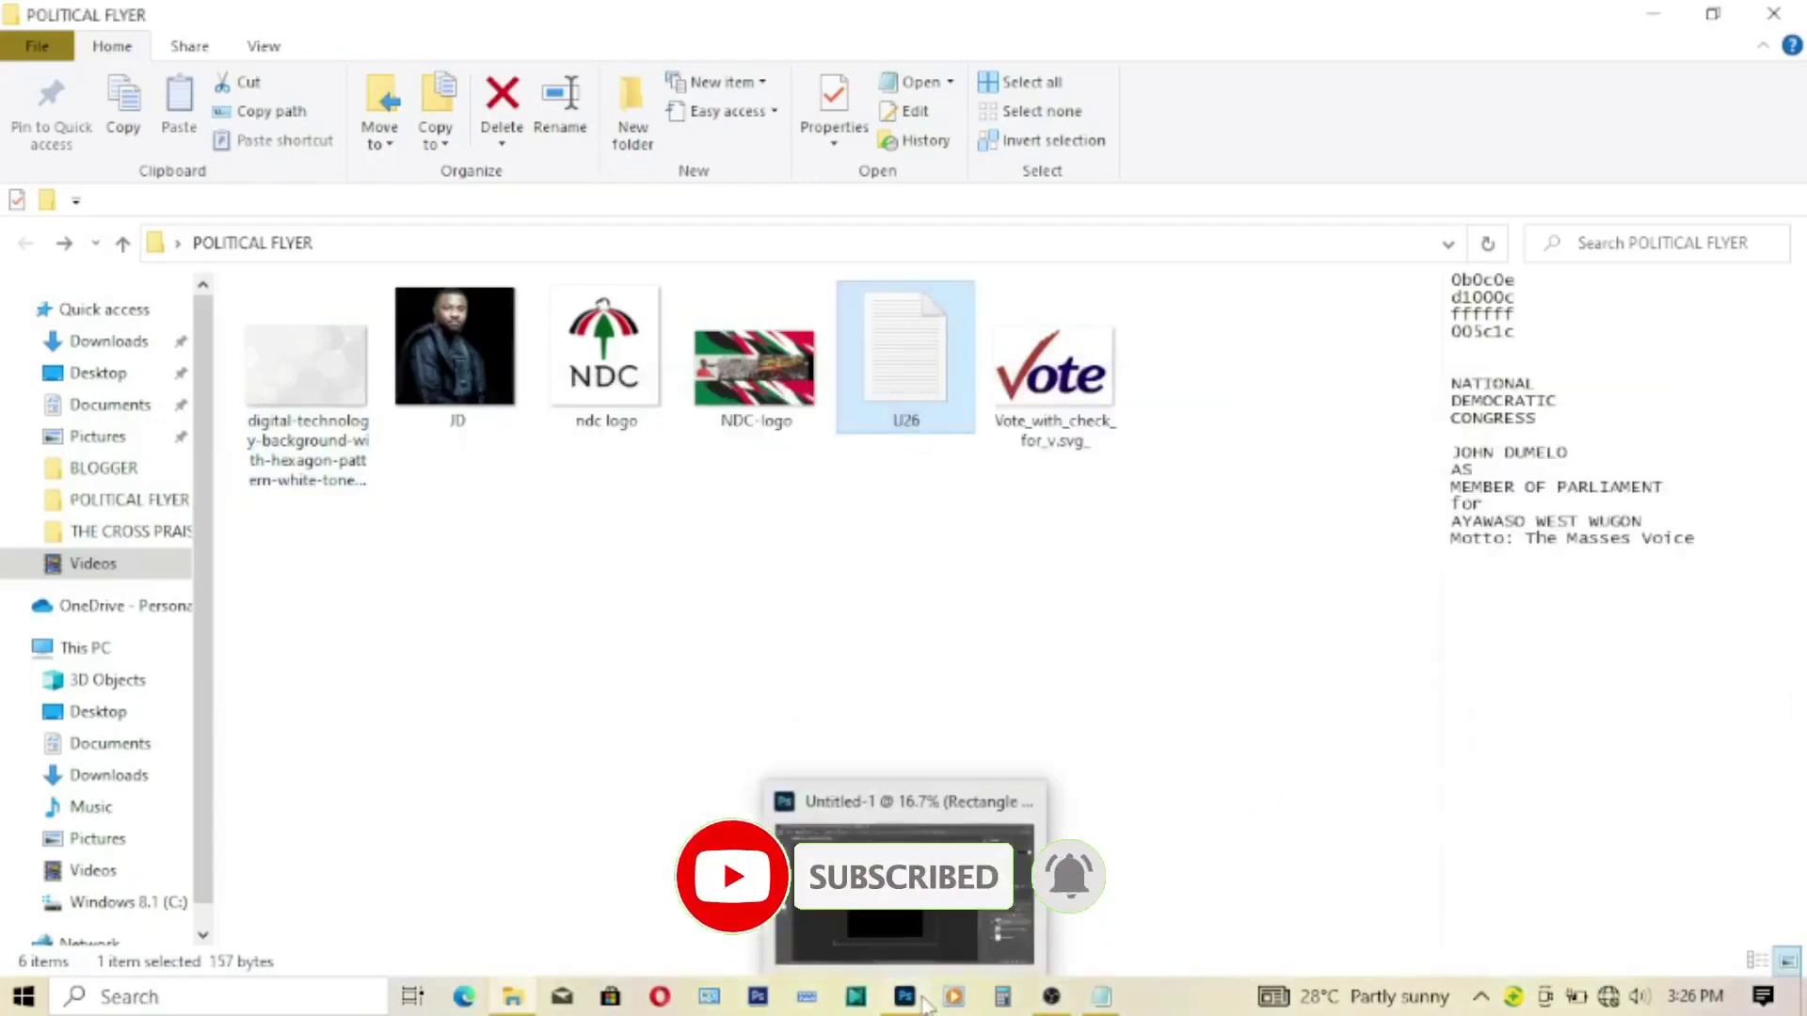
left_click(903, 884)
double_click(1558, 692)
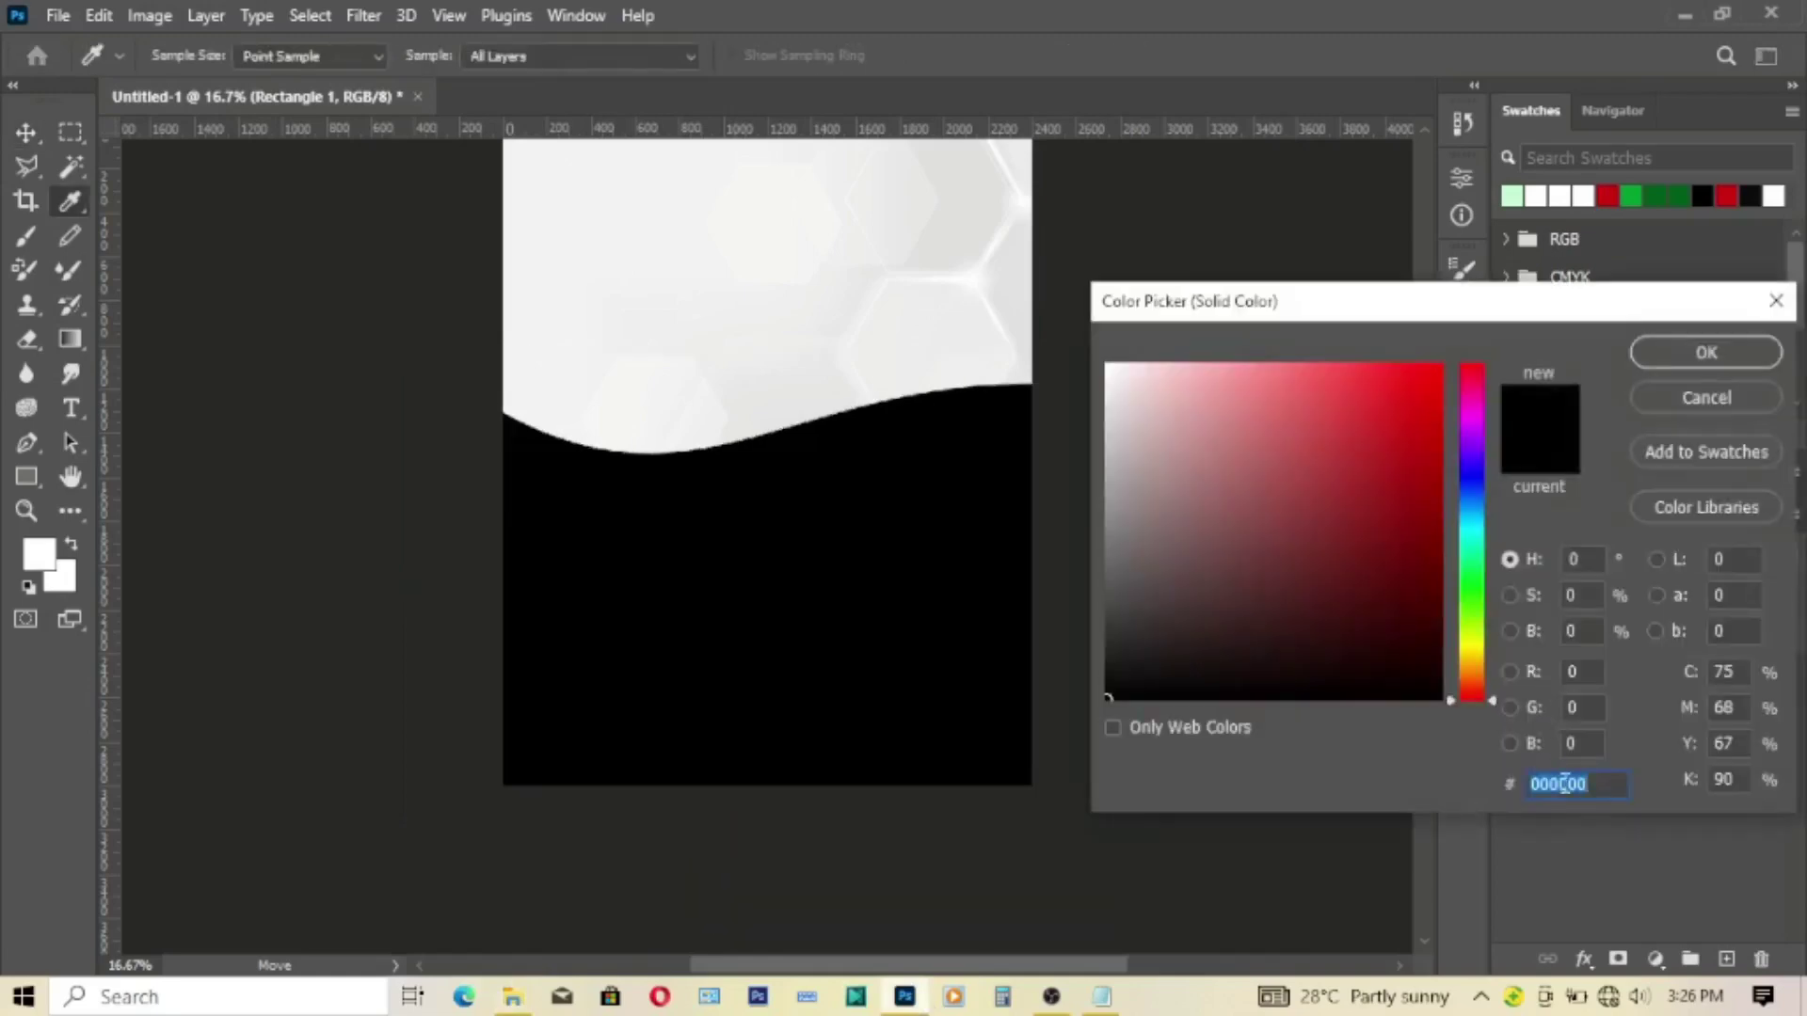
key("ctrl+v")
left_click(1706, 352)
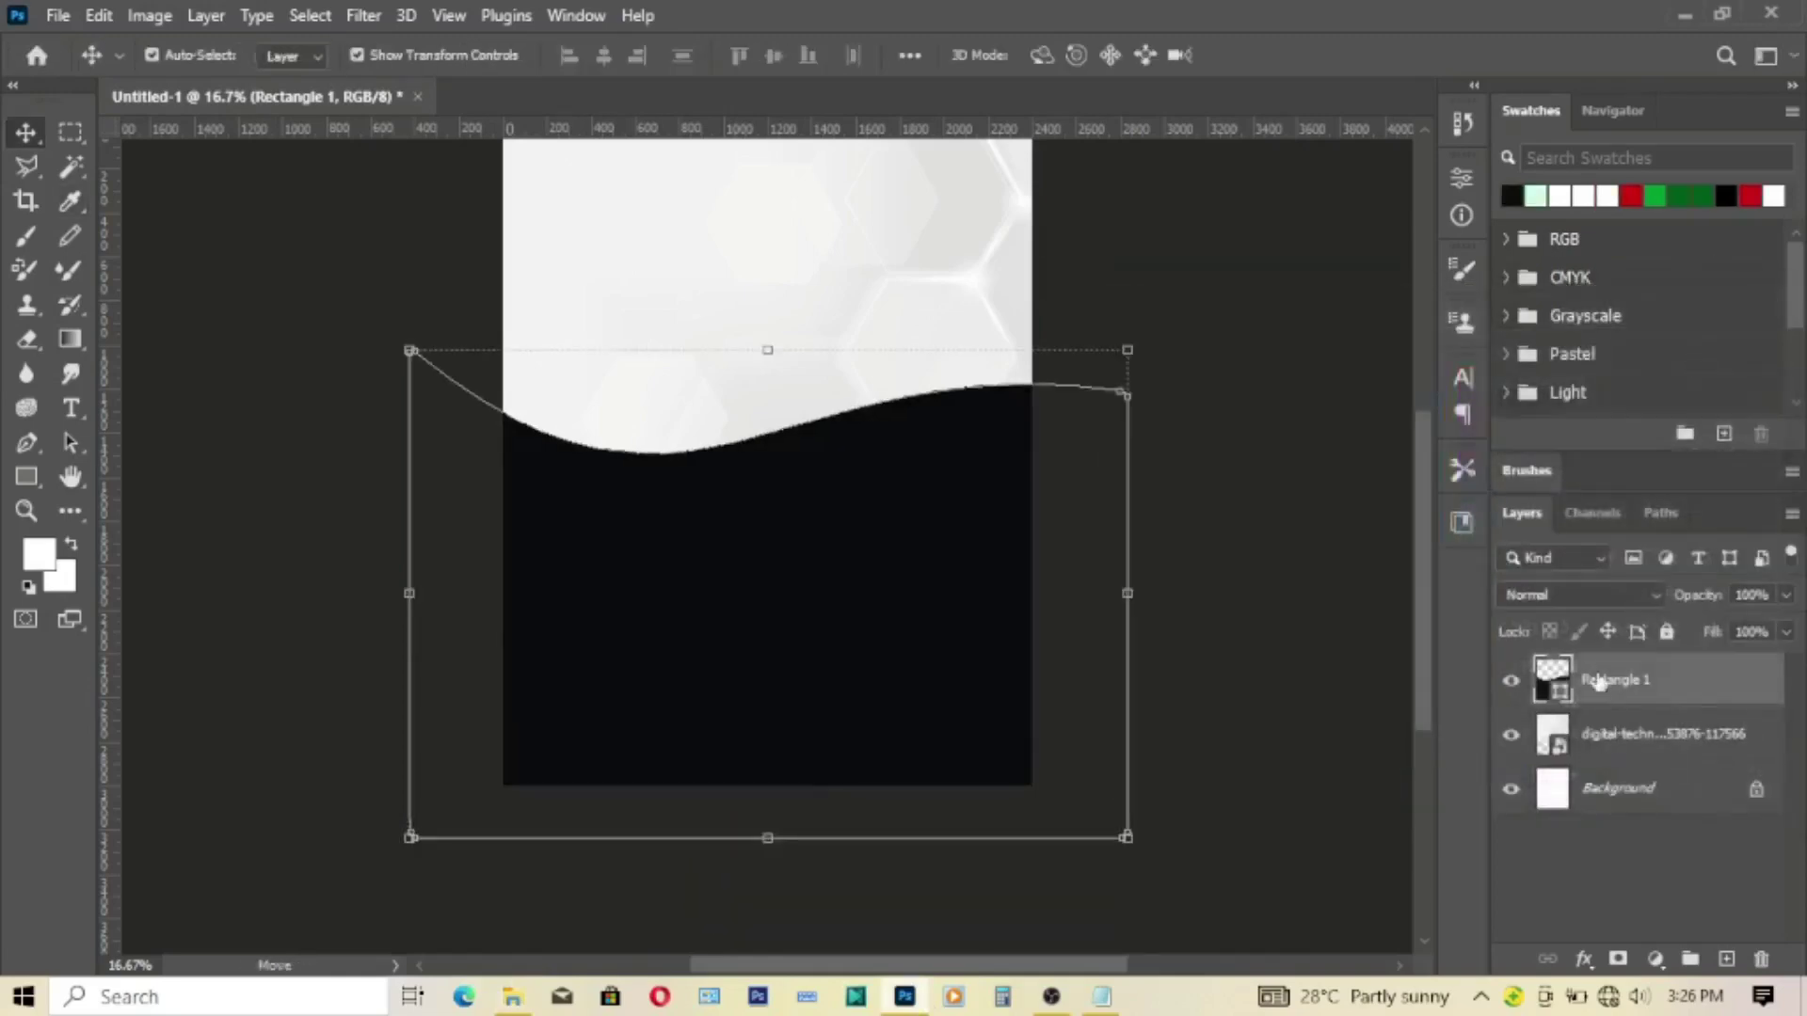
right_click(1600, 681)
Step: Duplicate the wave layer, nudge the copy up, and fill it red d1000c from the notes
left_click(1436, 142)
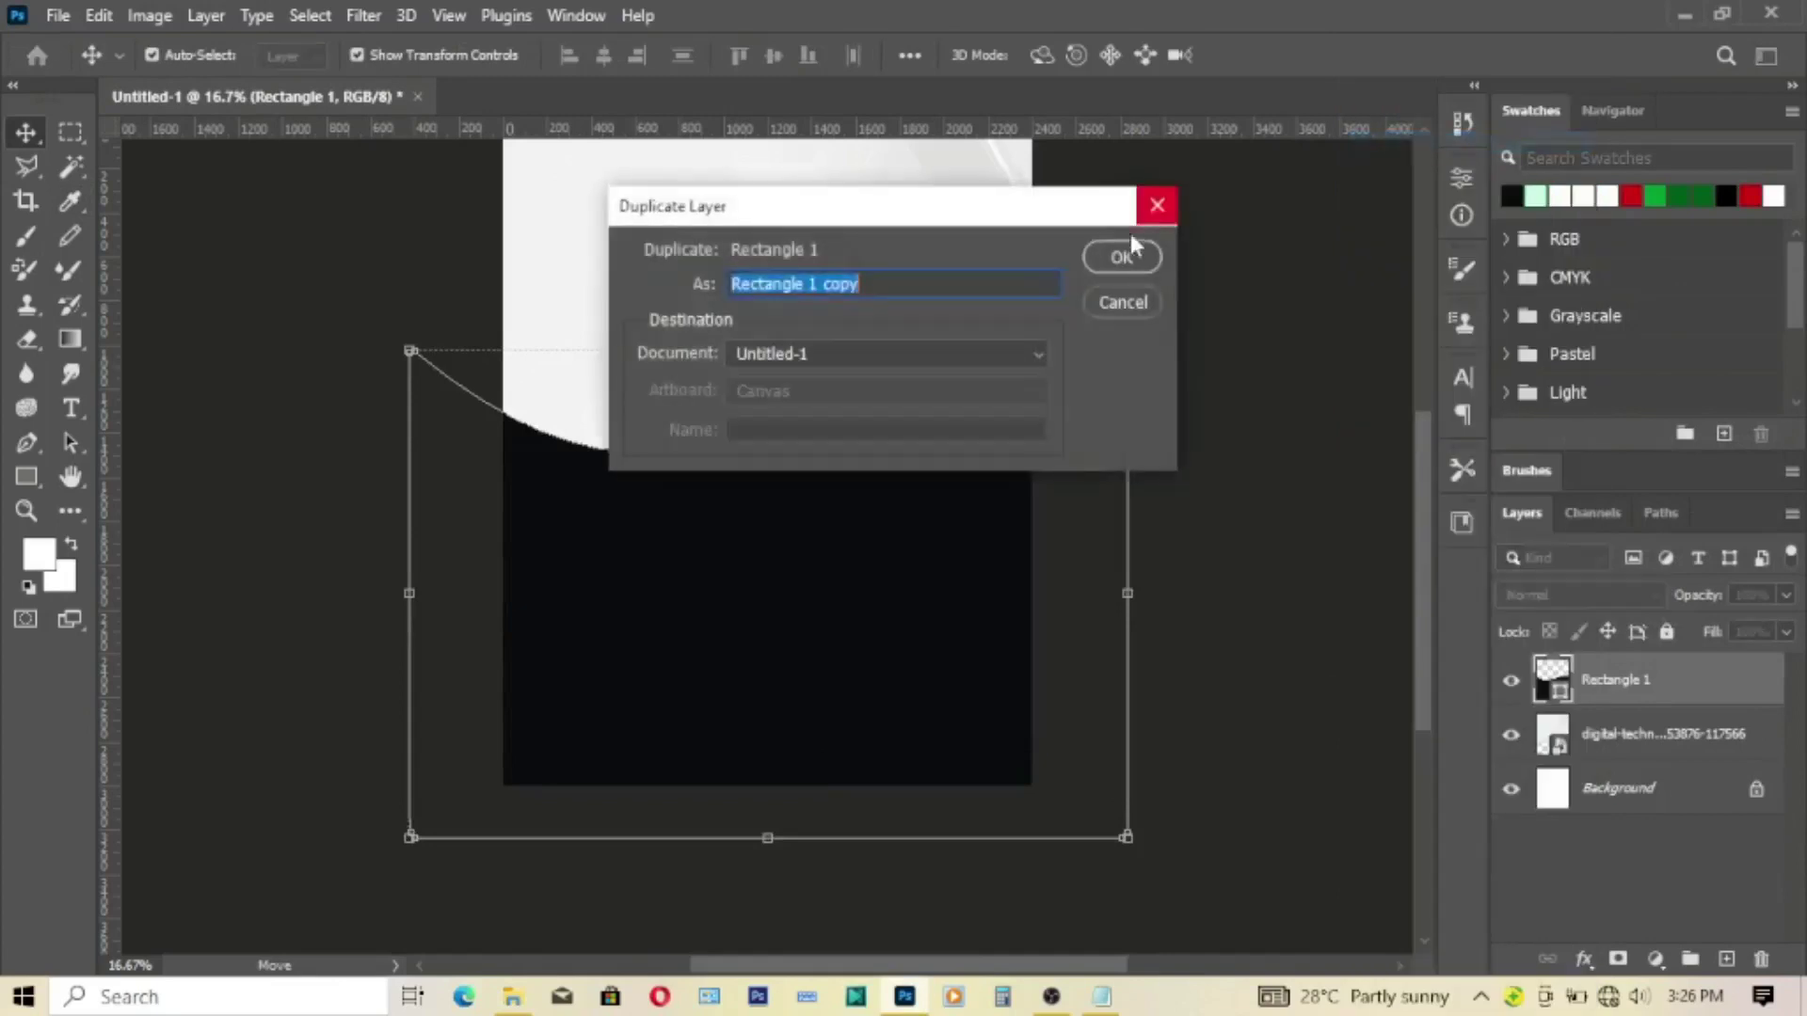
left_click(1121, 253)
key("shift+Up")
key("shift+Up")
key("shift+Up")
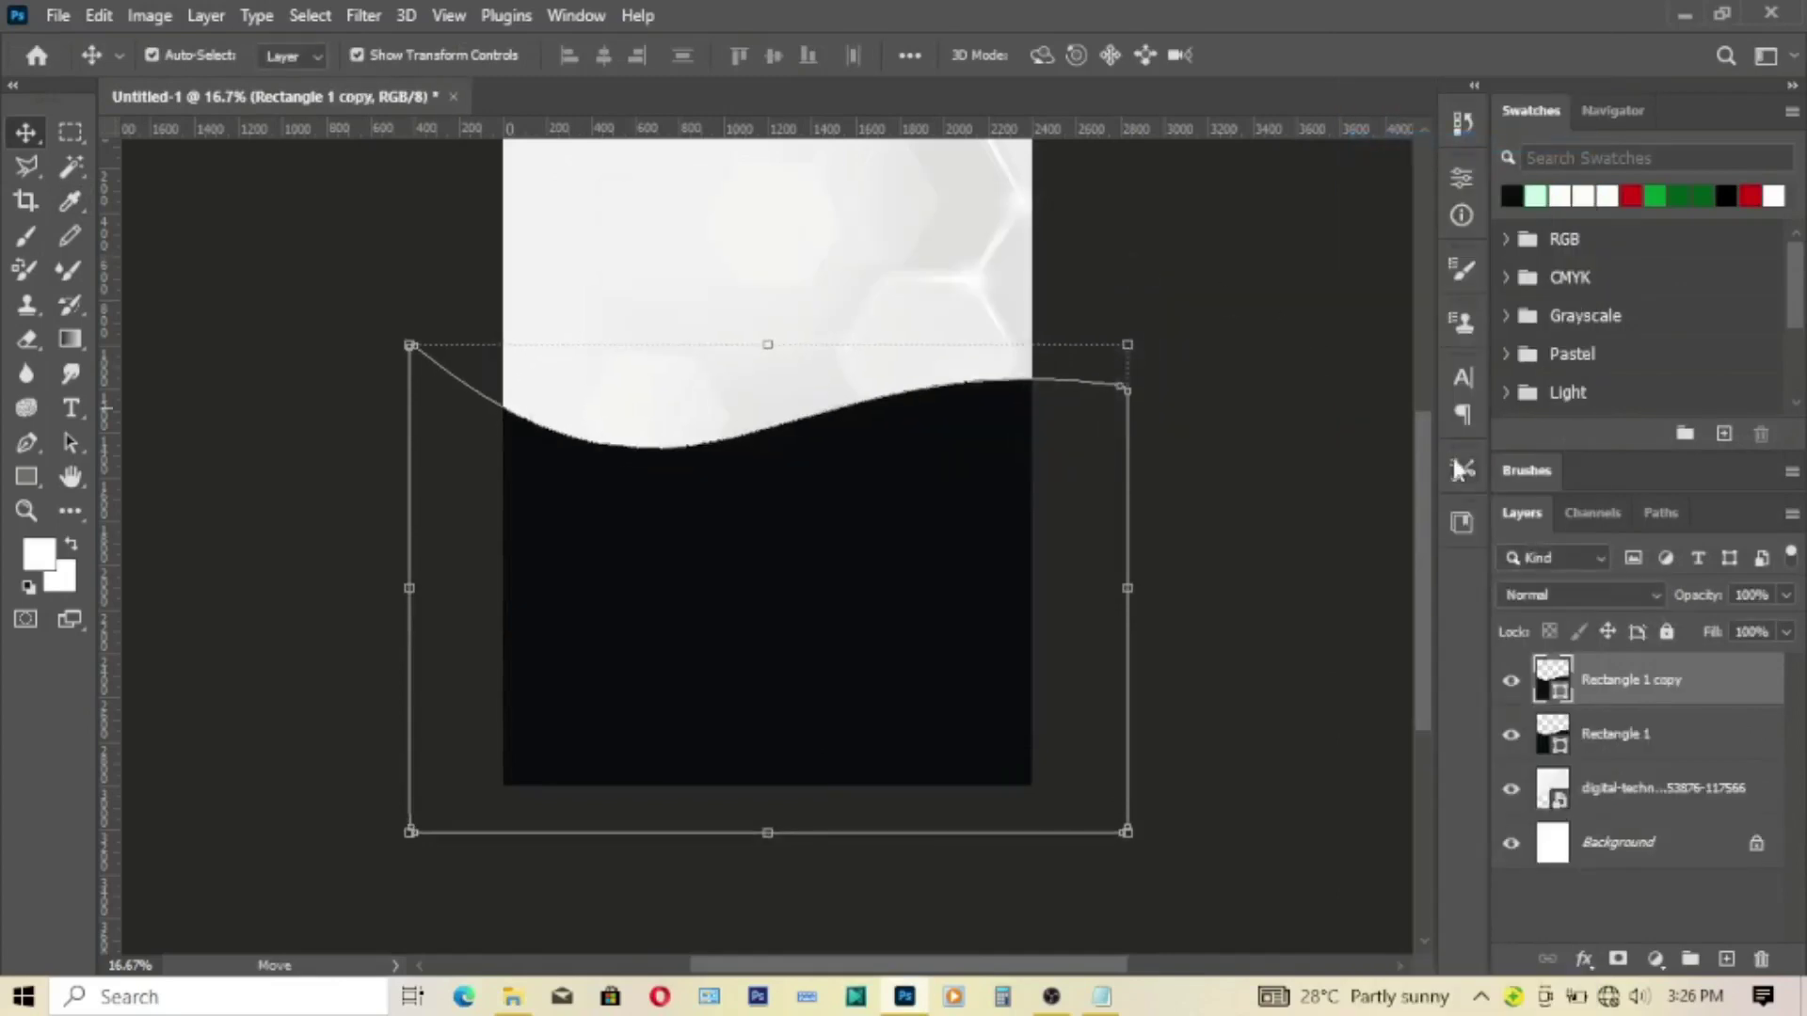
double_click(1558, 692)
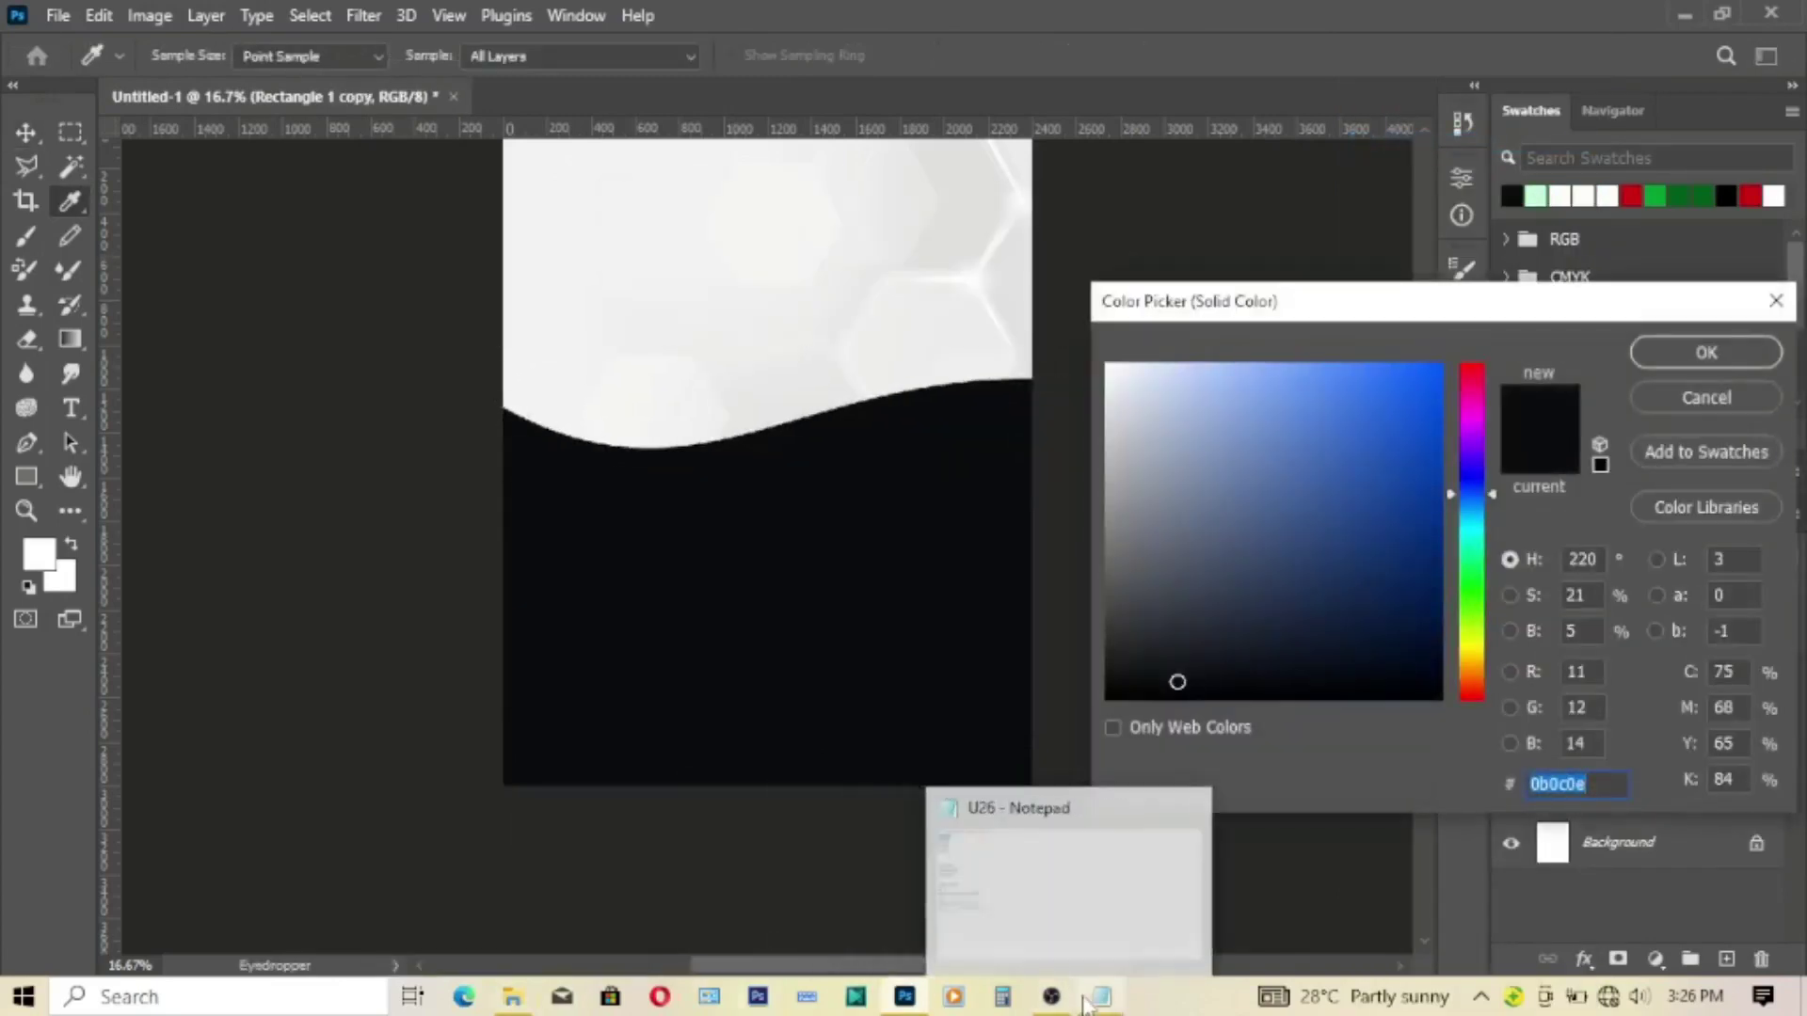
left_click(1085, 948)
left_click_drag(549, 487, 466, 492)
key("ctrl+c")
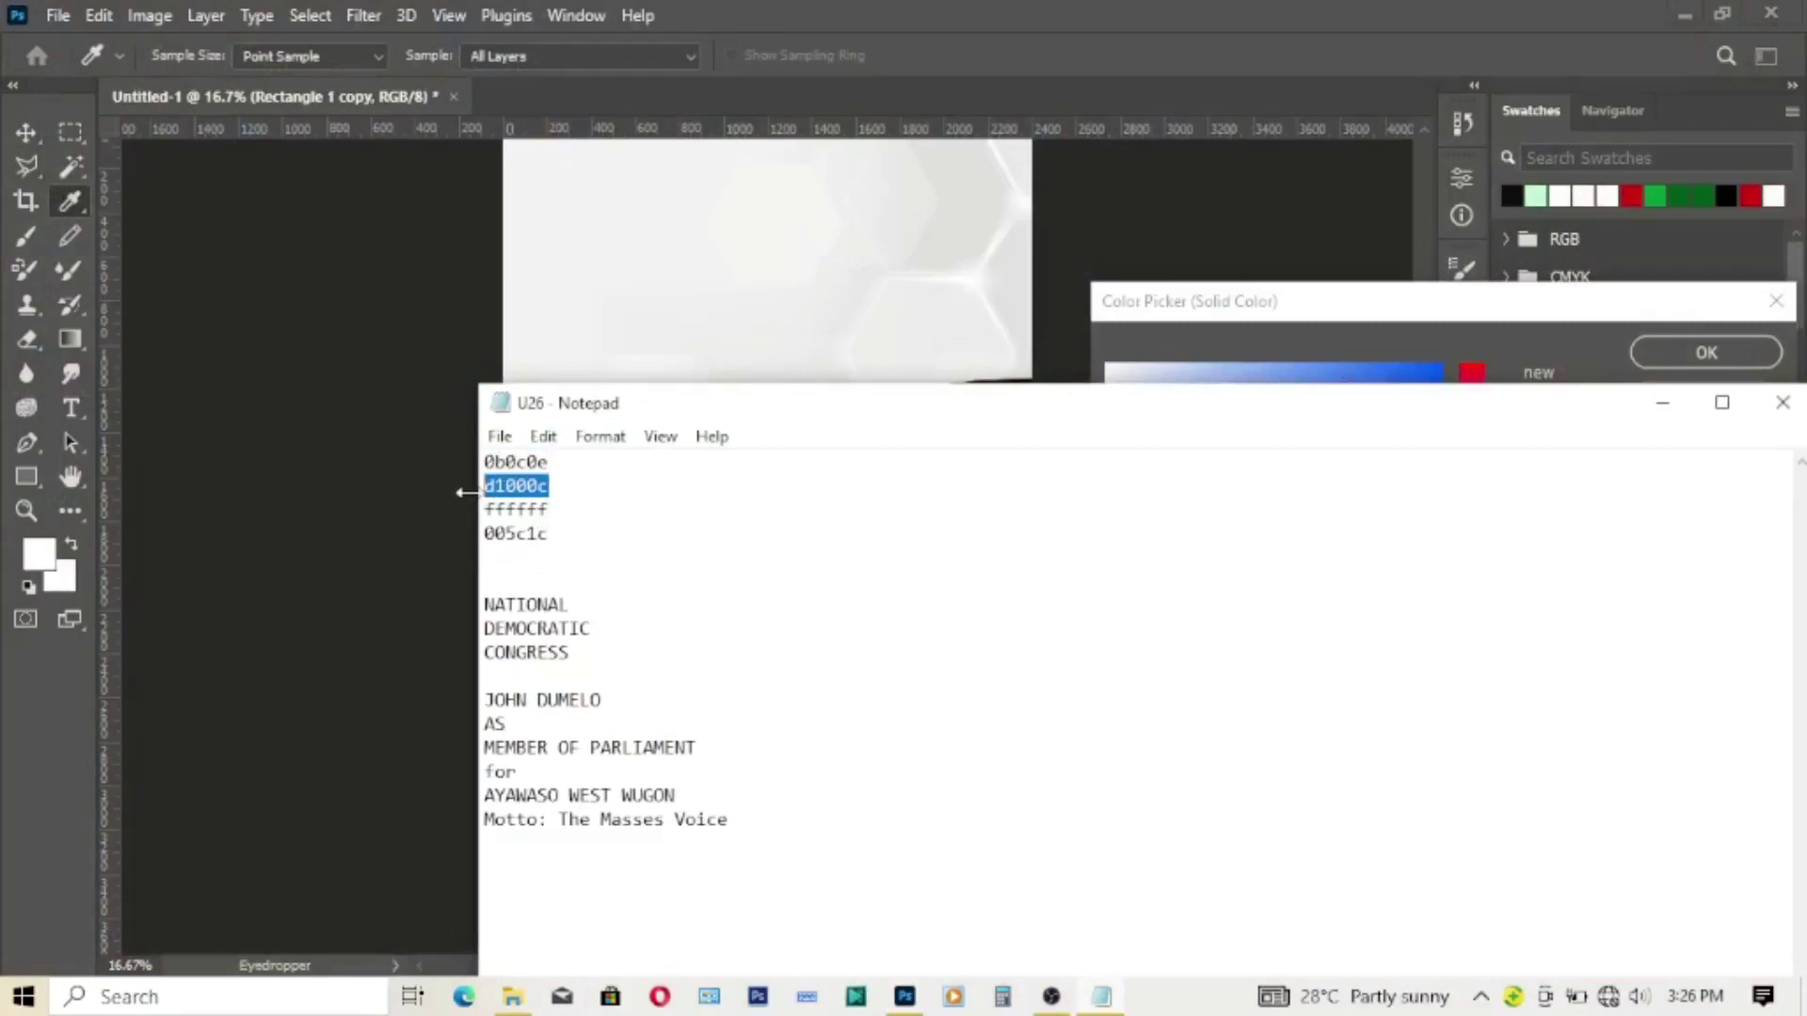
left_click(1662, 403)
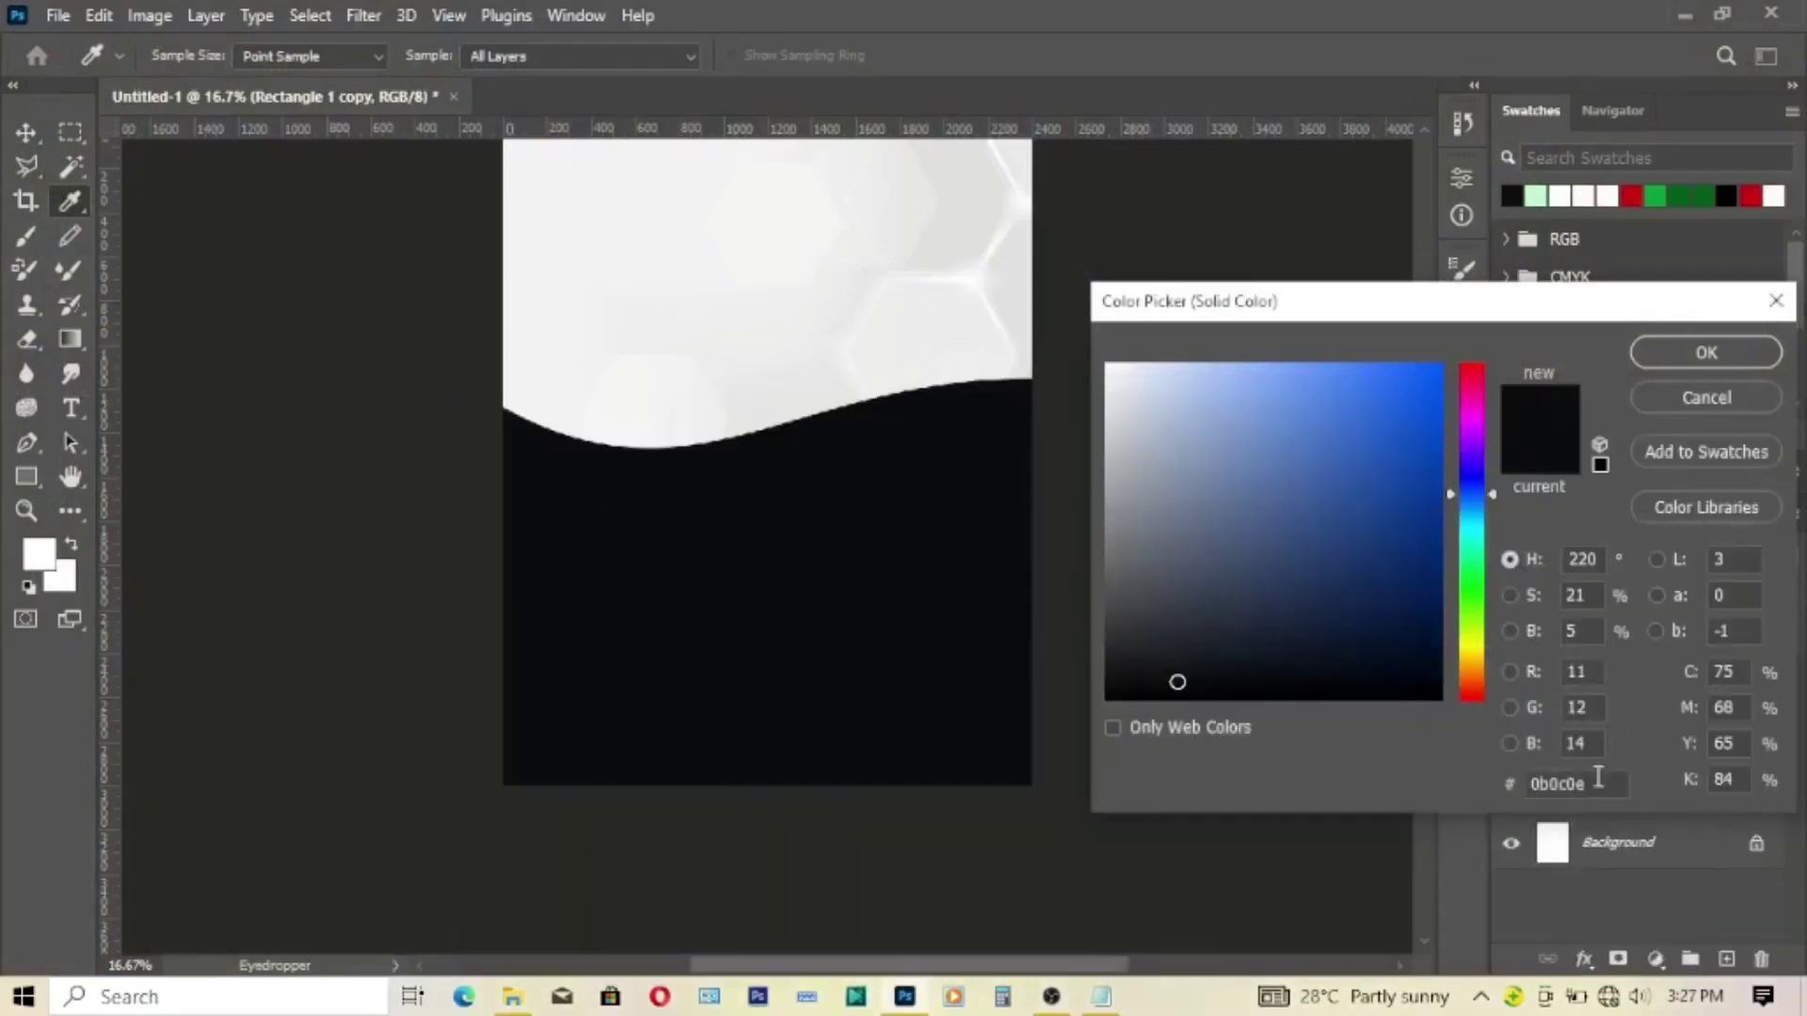
key("ctrl+v")
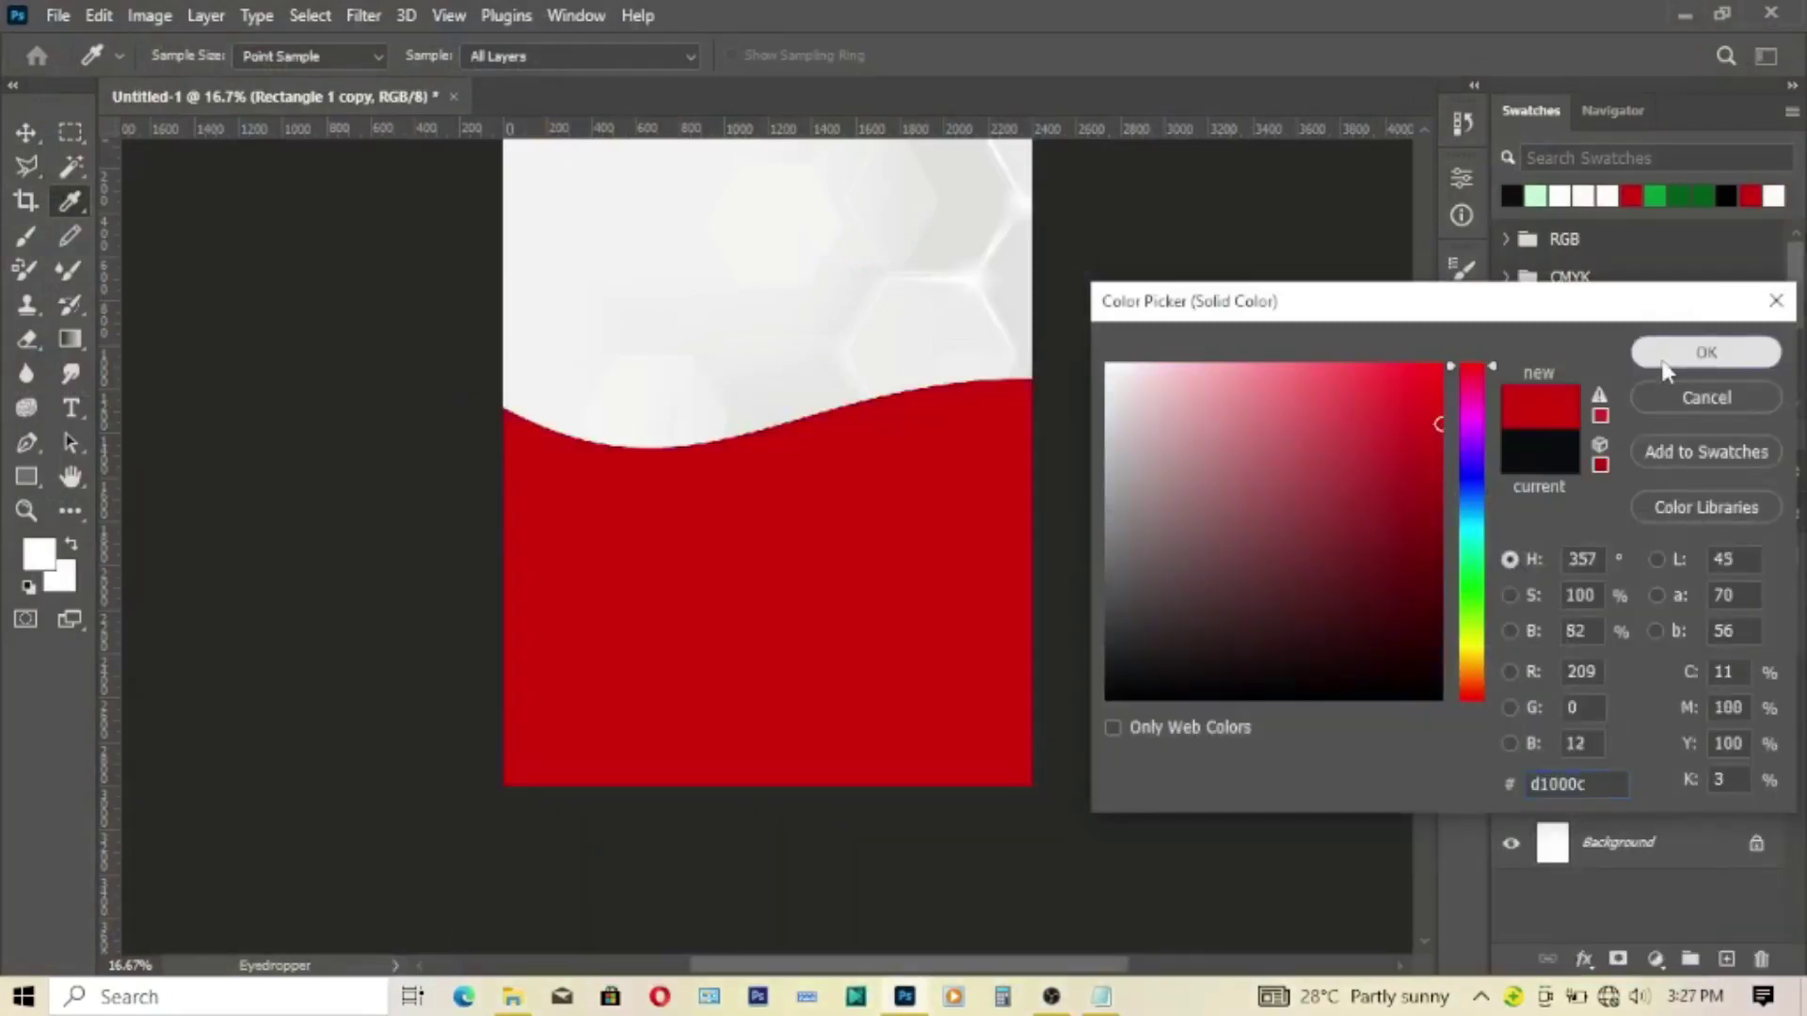
left_click(1705, 354)
Step: Tilt the red wave slightly, then rotate the black wave about 6° and shift it up-left
key("v")
left_click_drag(1147, 339, 1129, 308)
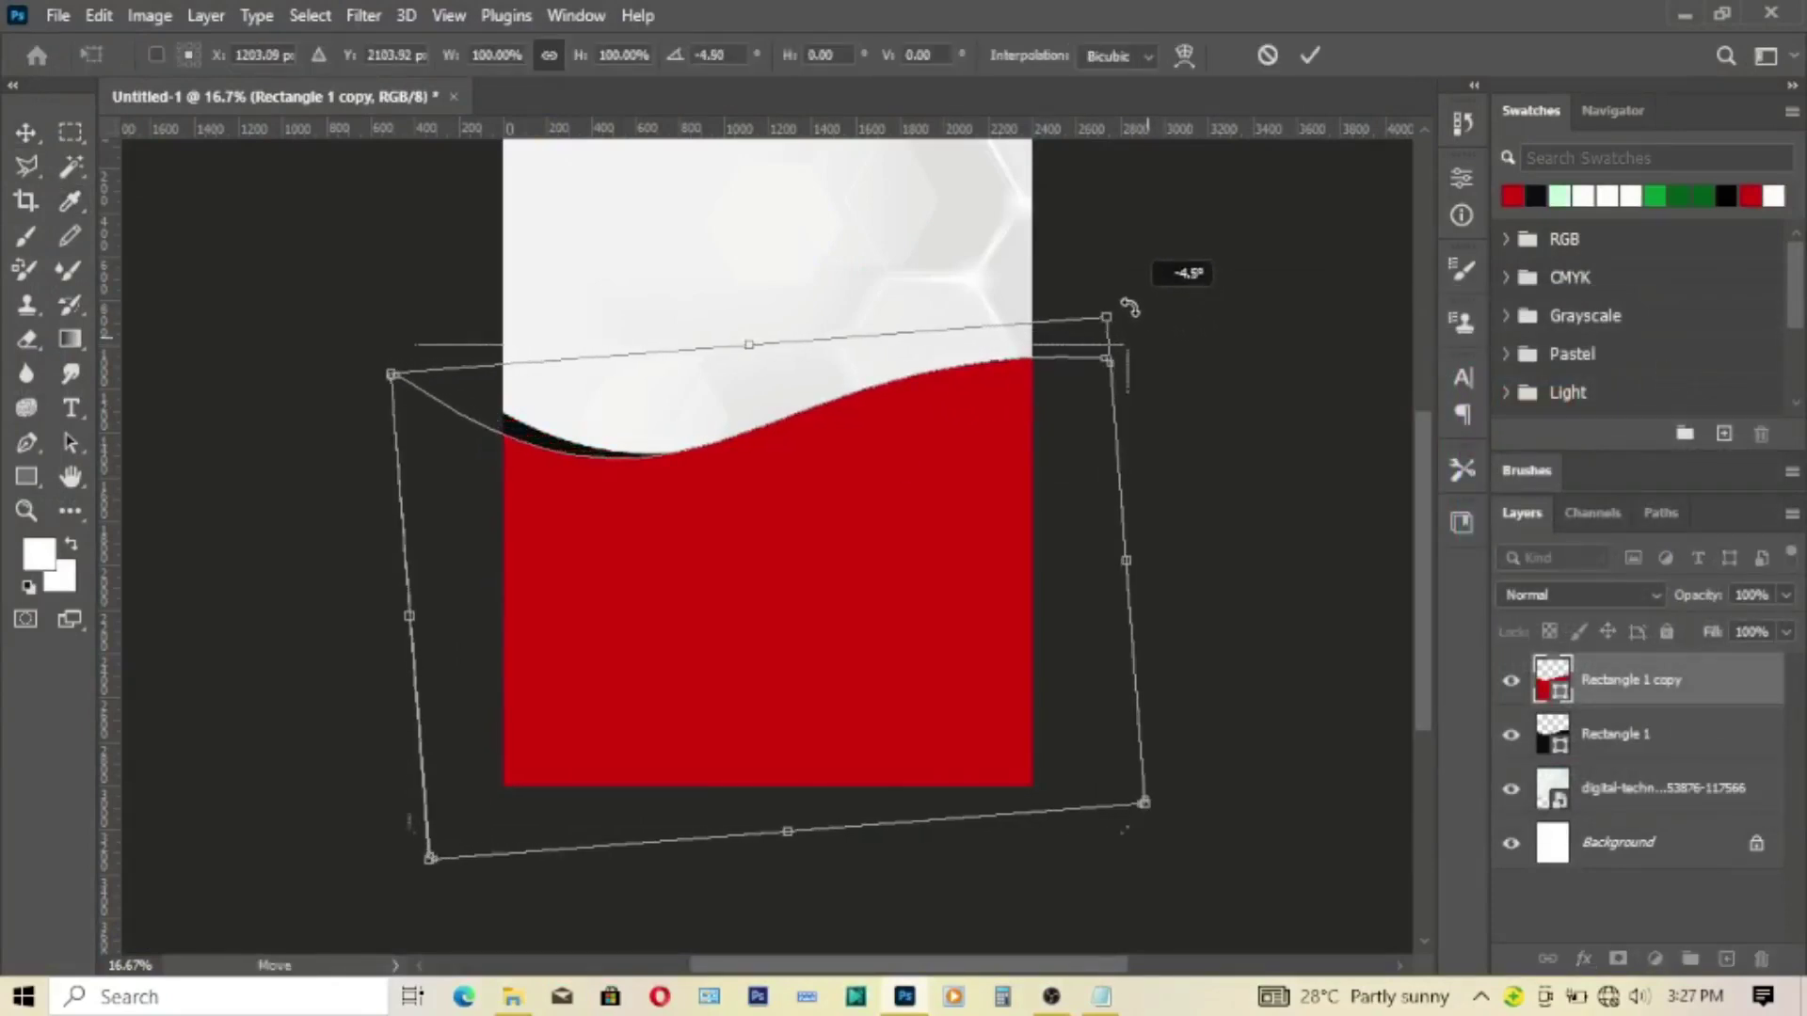
left_click(1620, 740)
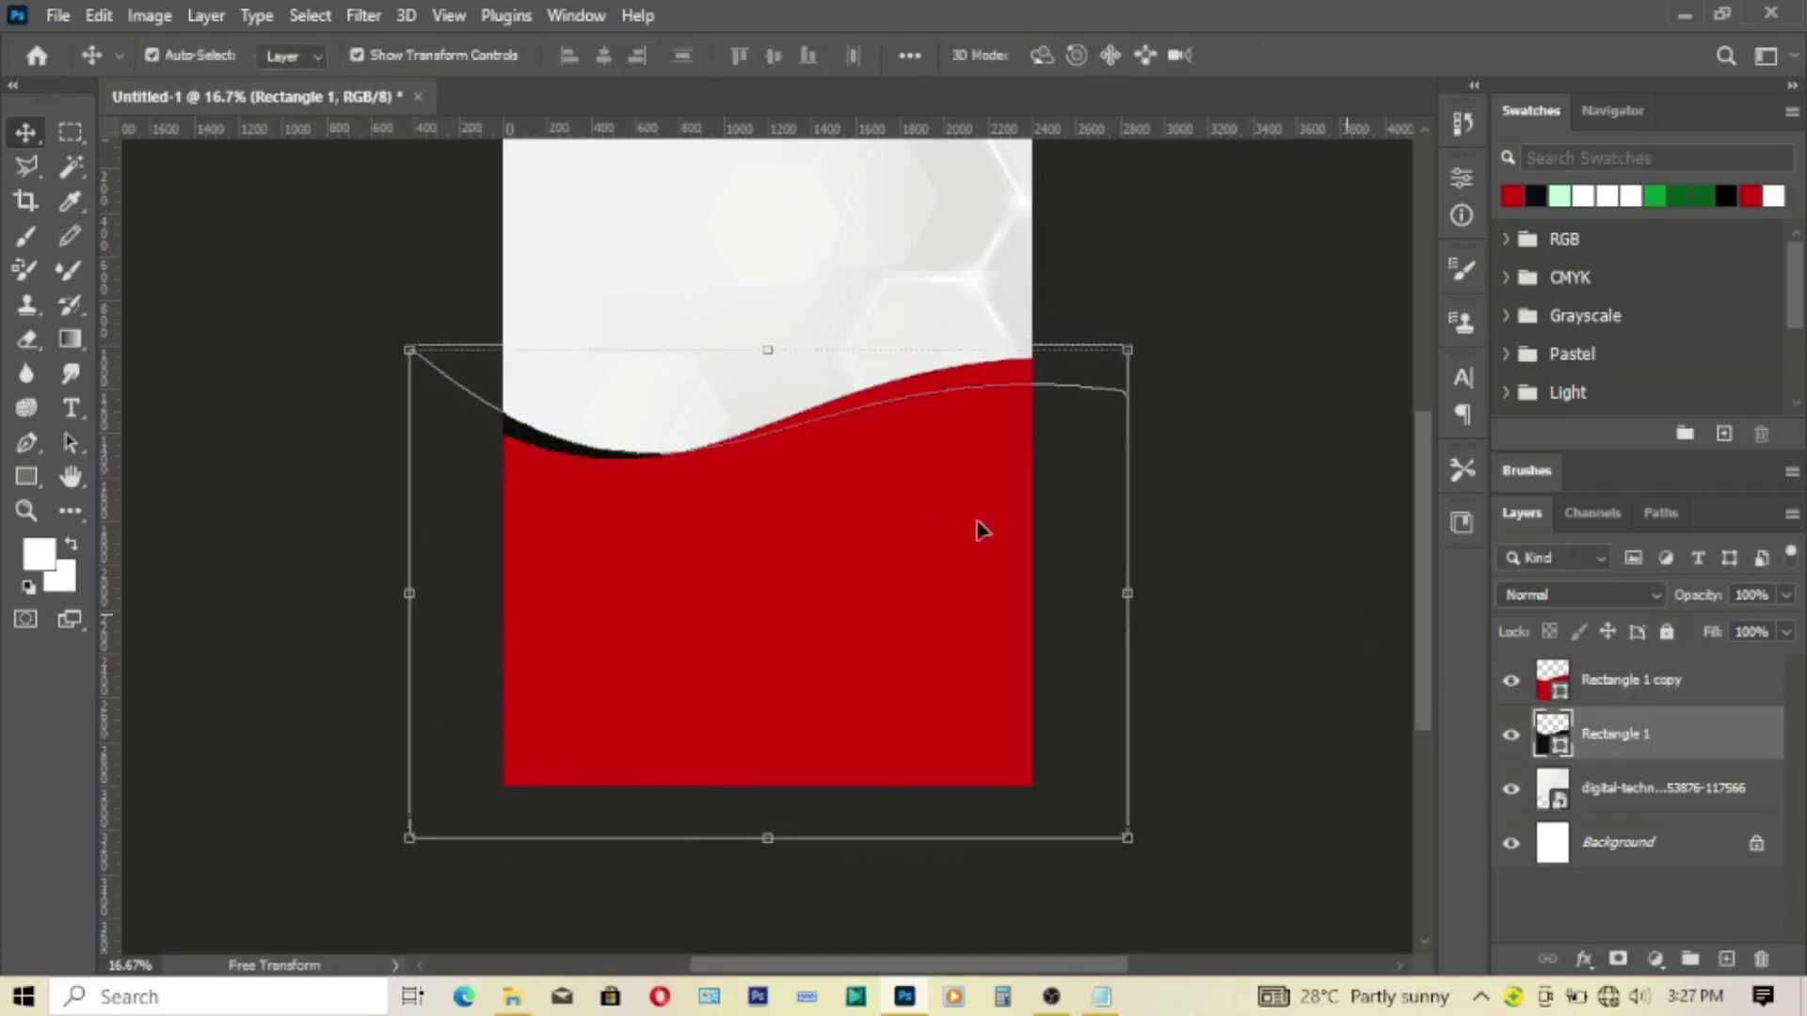
left_click_drag(386, 358, 403, 307)
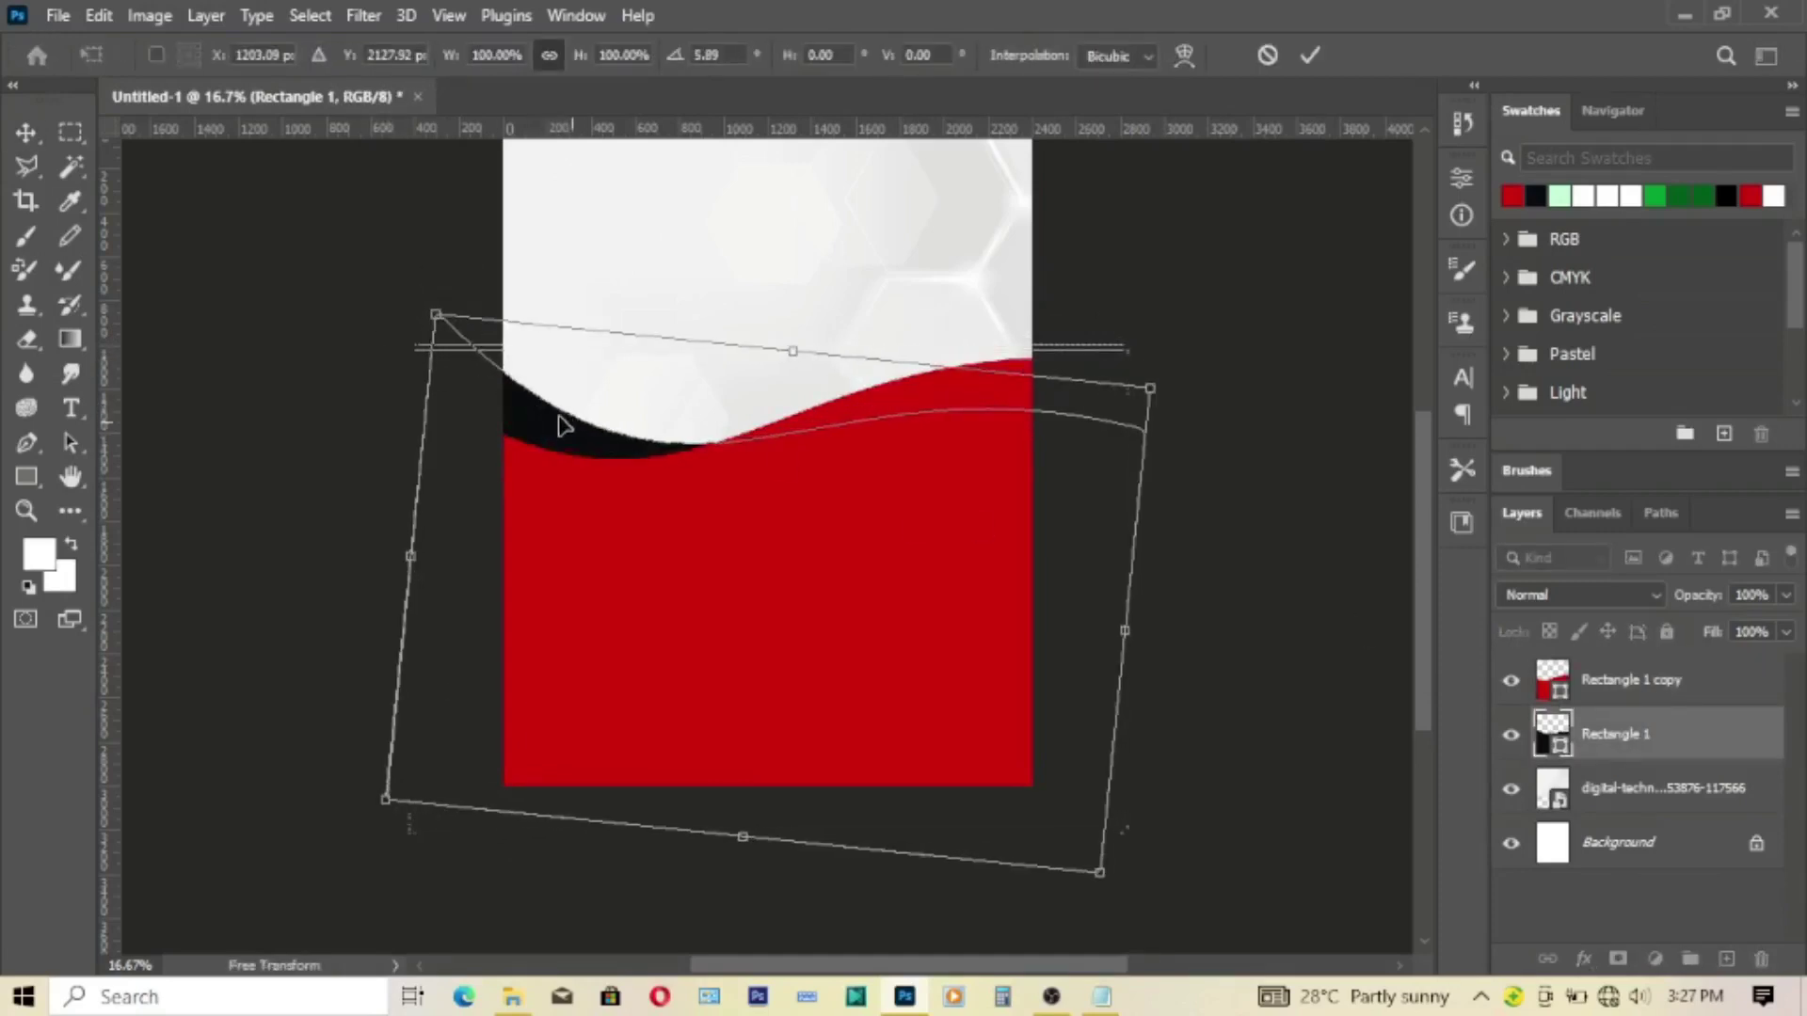
left_click_drag(563, 427, 539, 408)
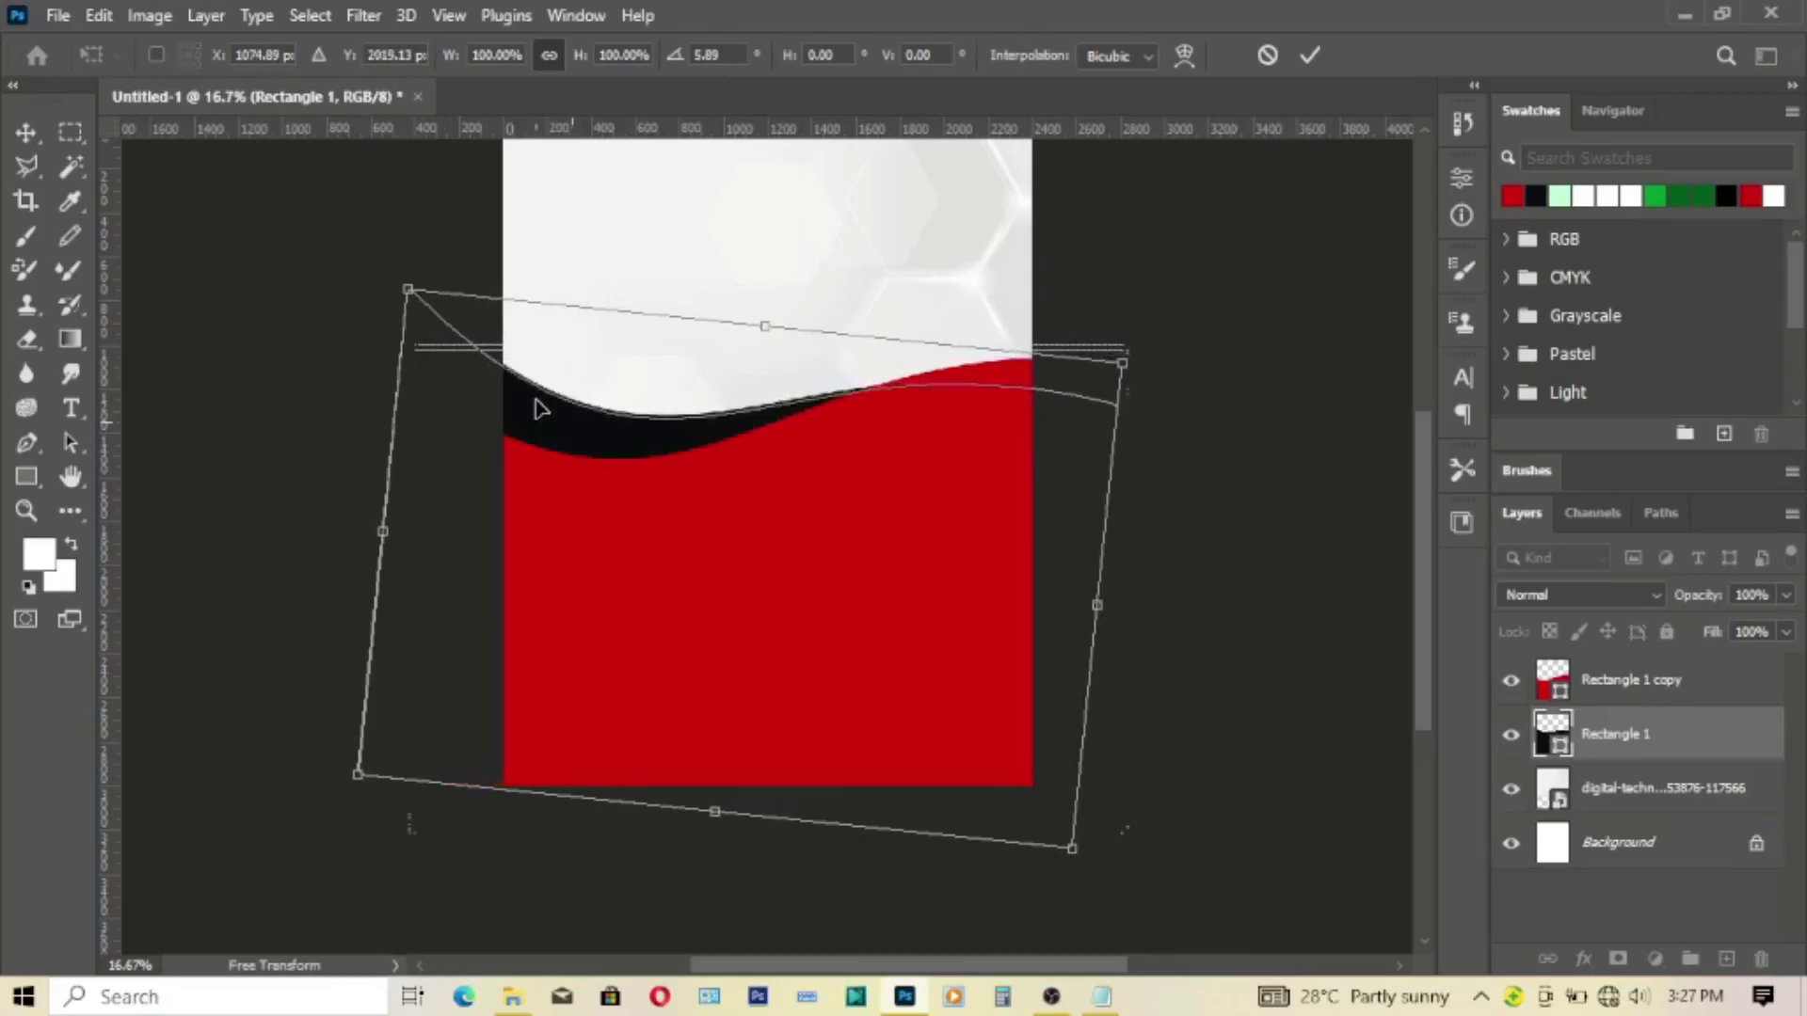
left_click(1308, 54)
Step: Duplicate the red wave layer as Rectangle 1 copy 2, cancelling a trial rotation
left_click(1633, 691)
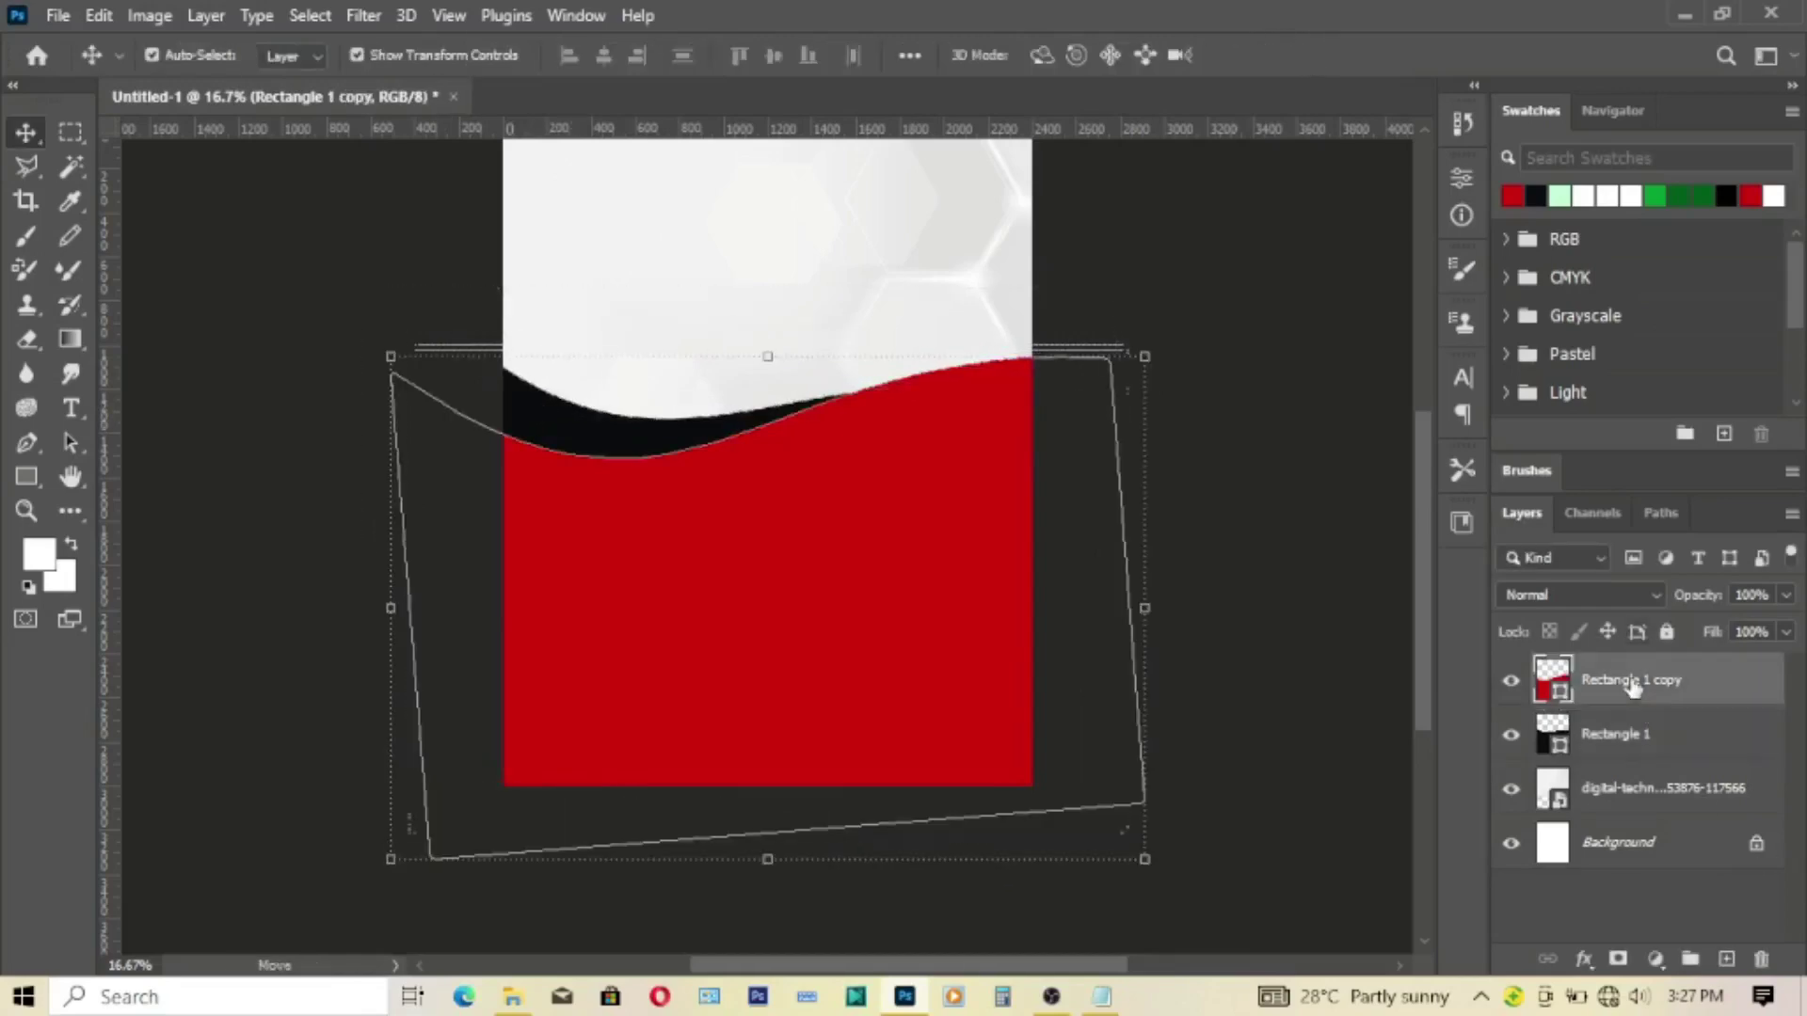
right_click(1633, 691)
left_click(1465, 143)
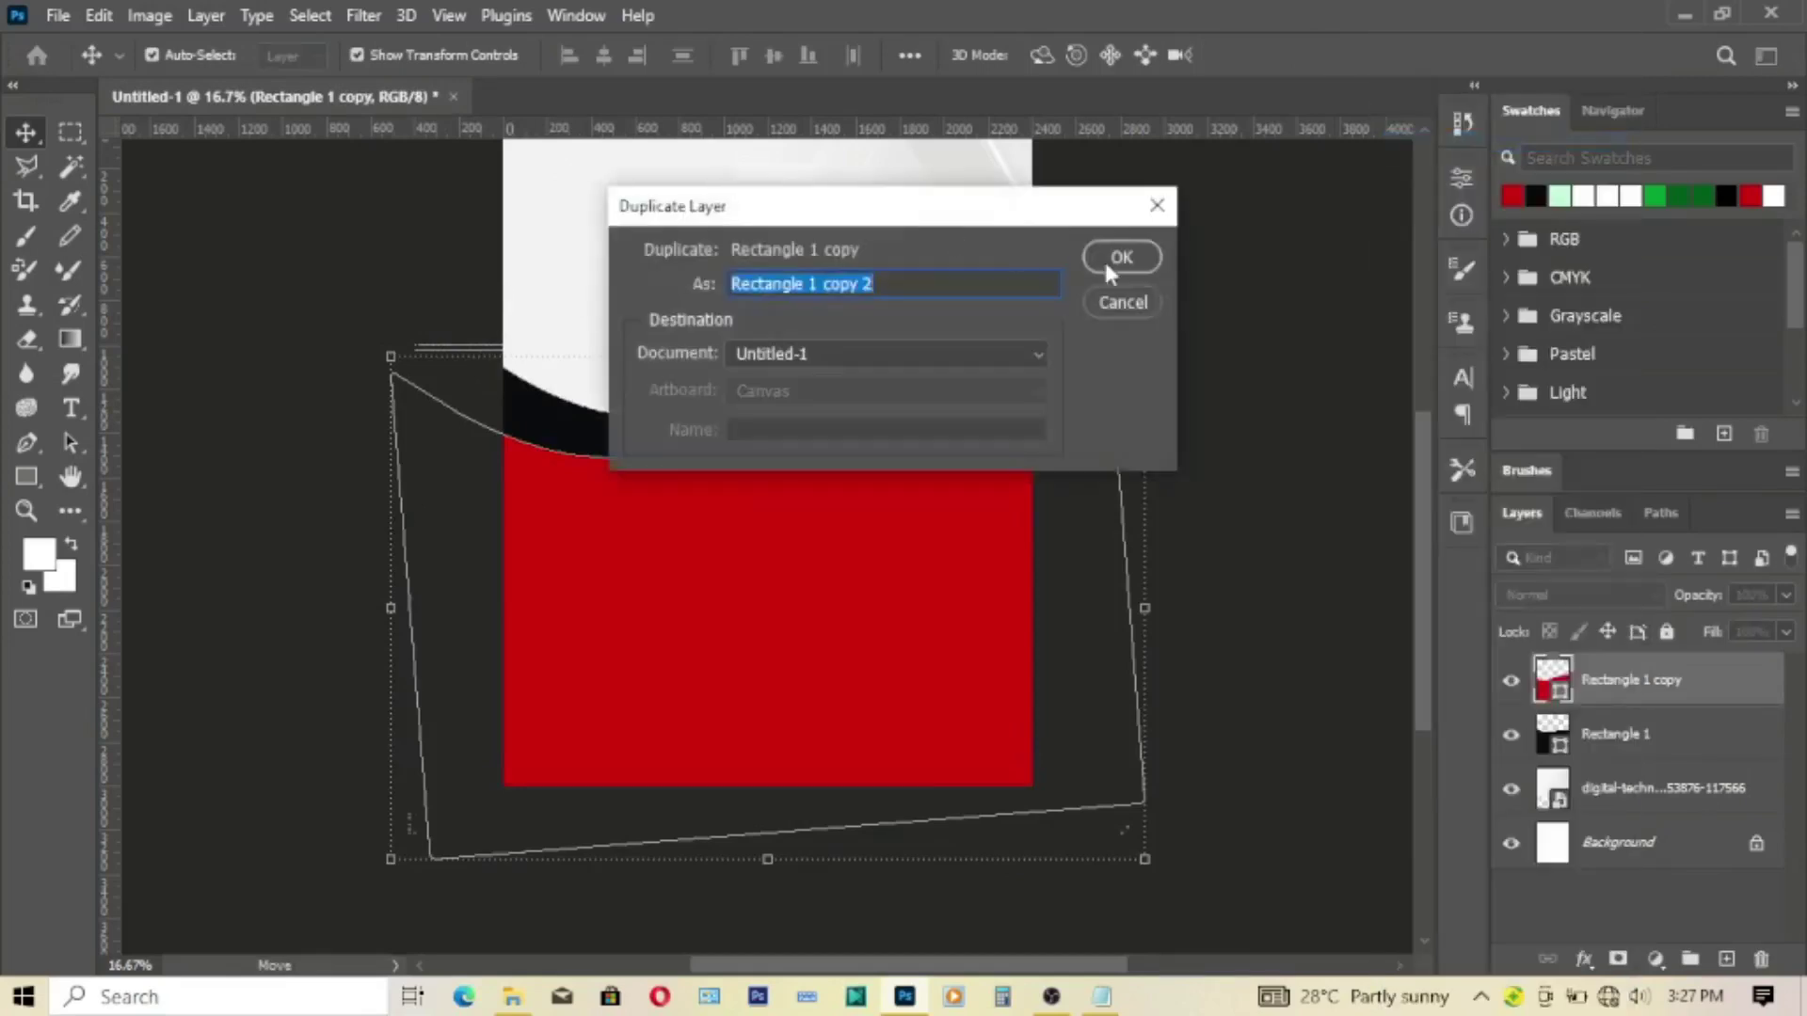
left_click(1122, 256)
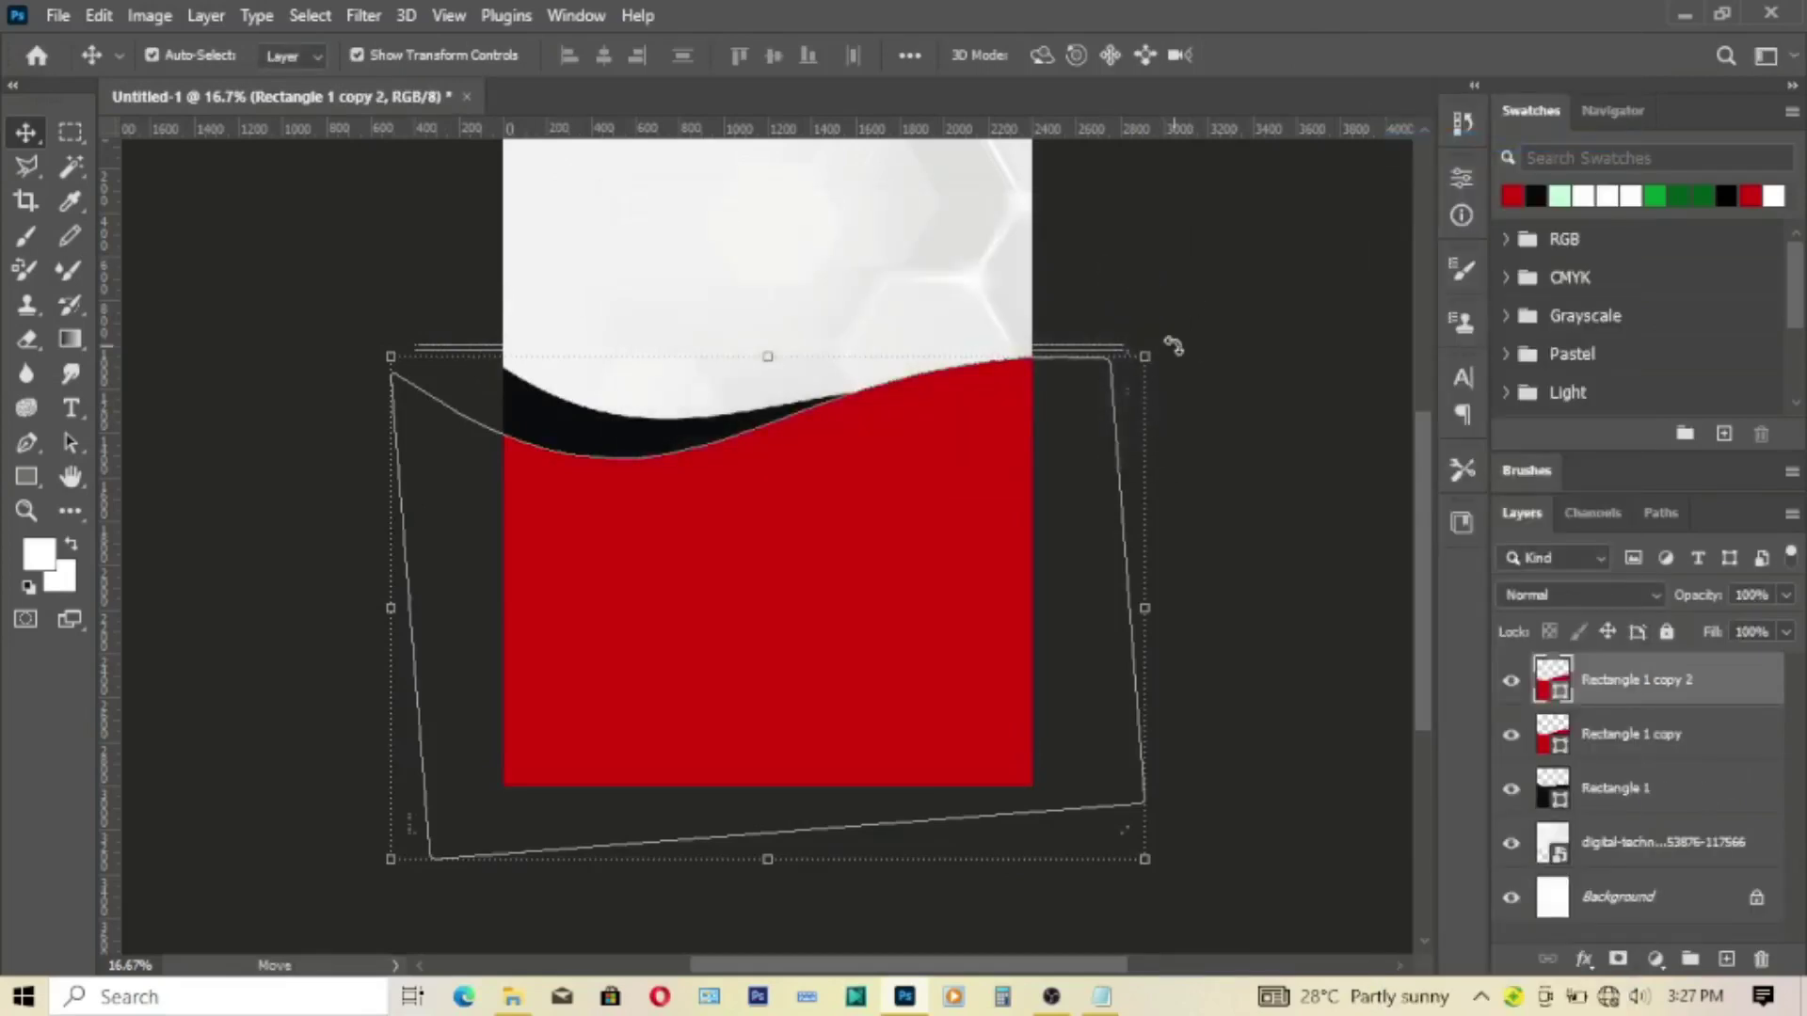
left_click_drag(1173, 346, 1192, 395)
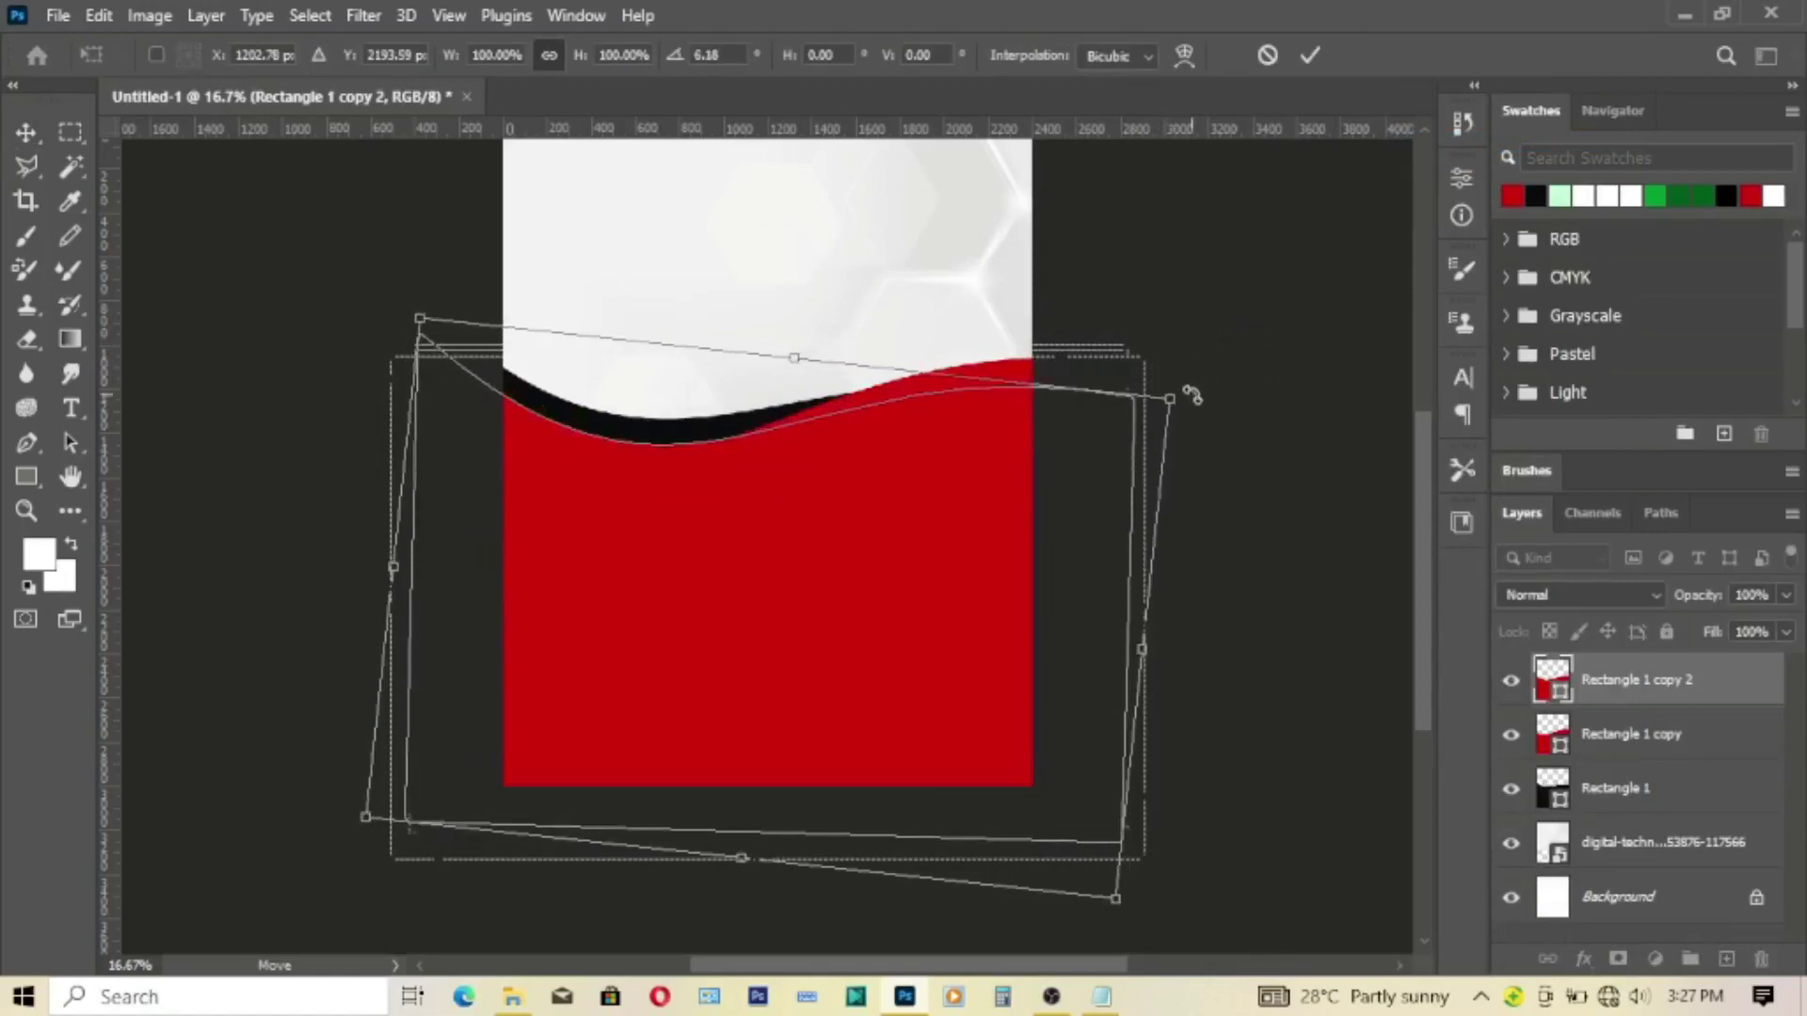
key("Escape")
Step: Fill Rectangle 1 copy 2 with white ffffff taken from the colour notes
double_click(1562, 697)
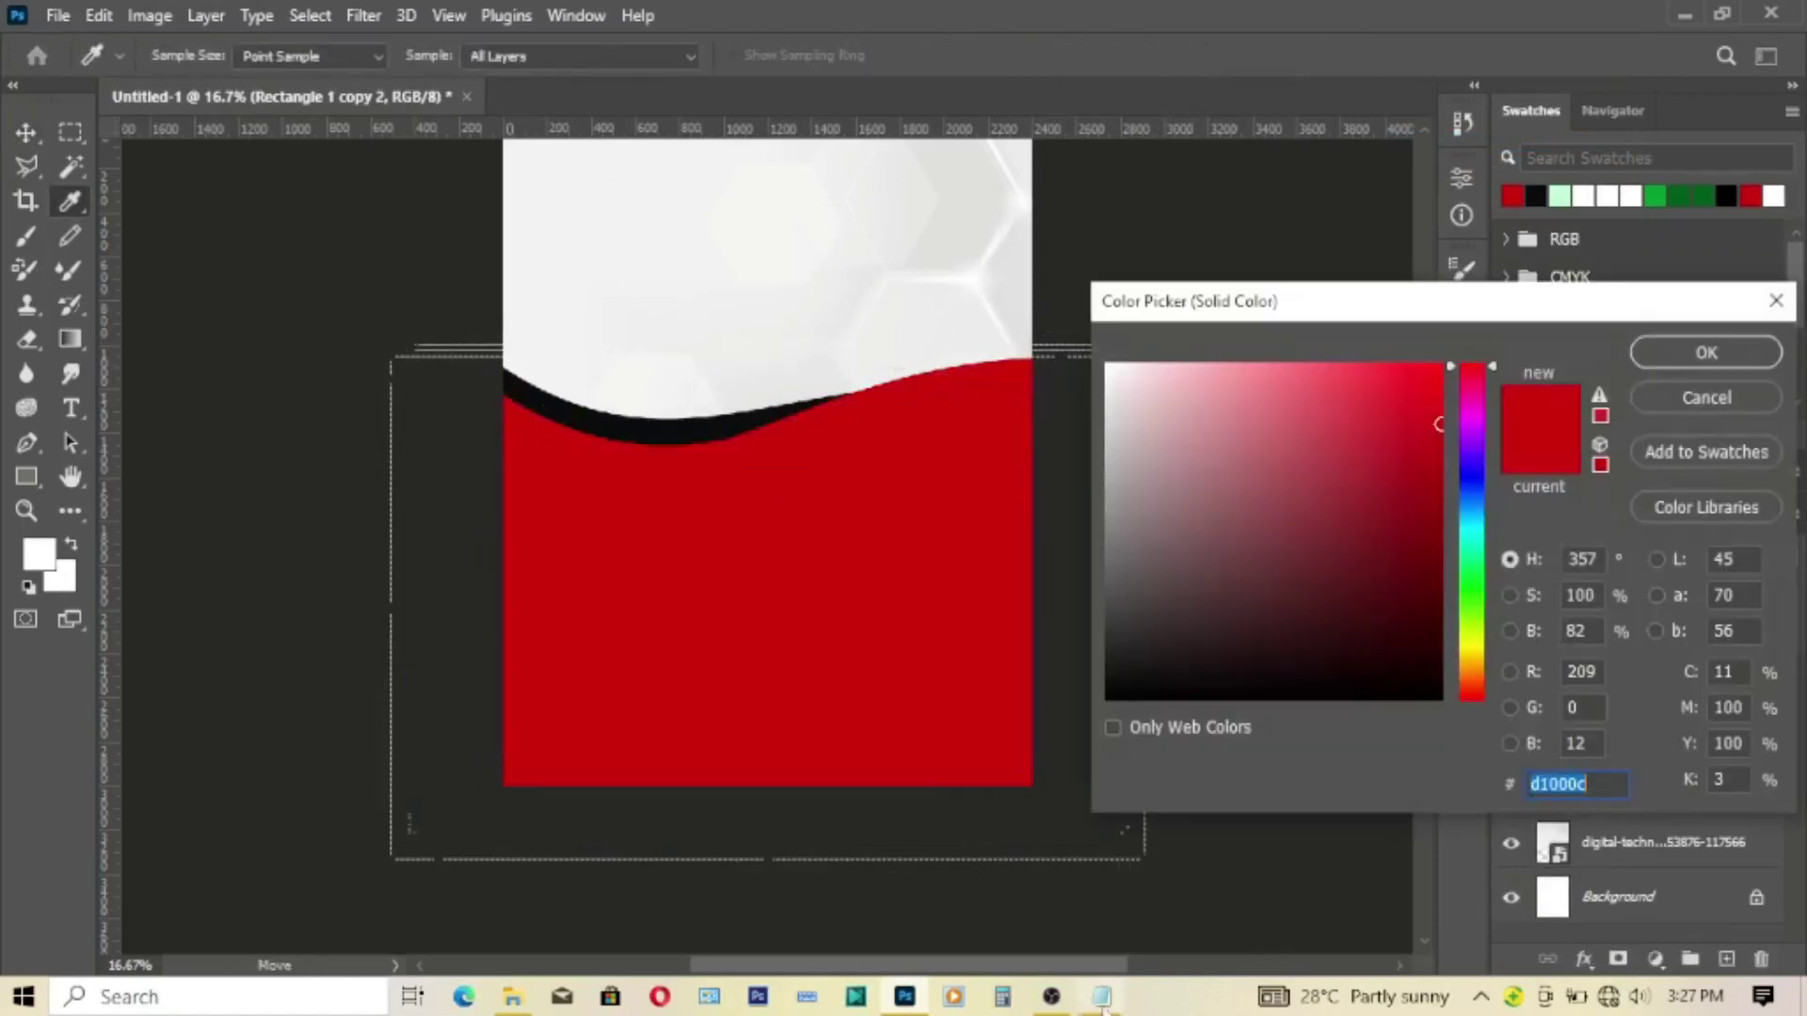
left_click(1101, 996)
left_click_drag(552, 511, 486, 510)
key("ctrl+c")
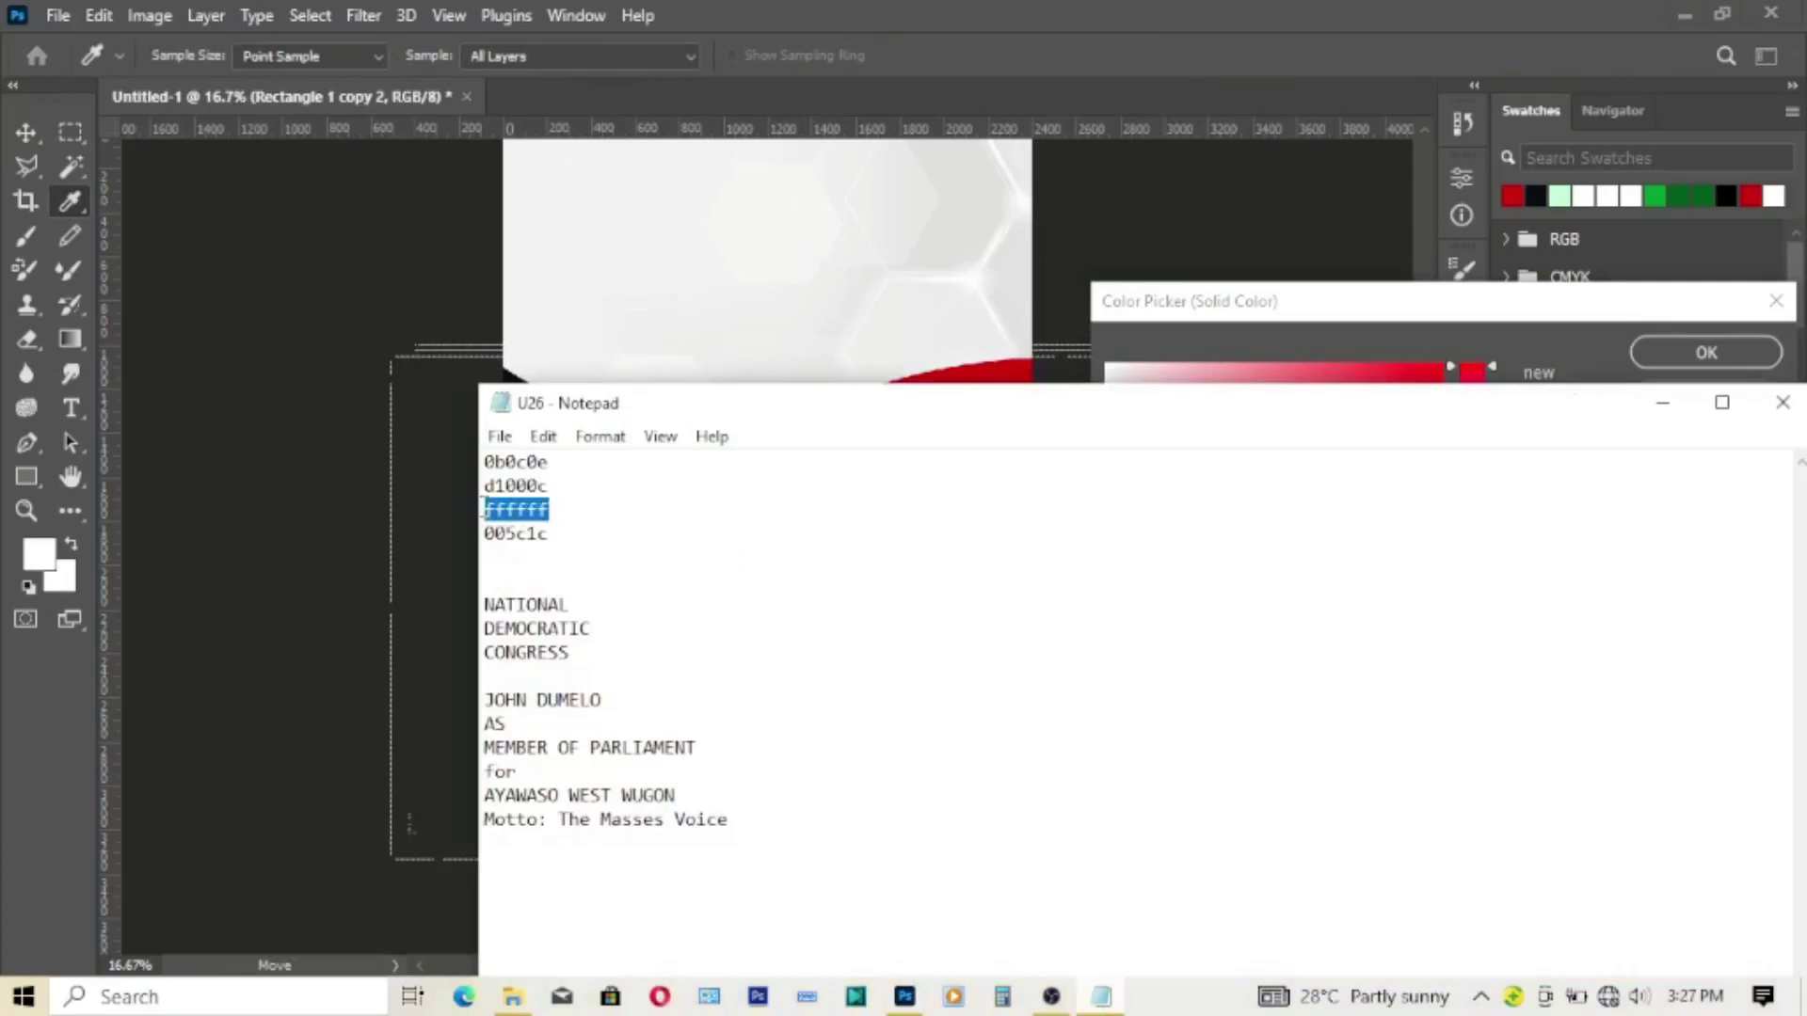
left_click(1662, 403)
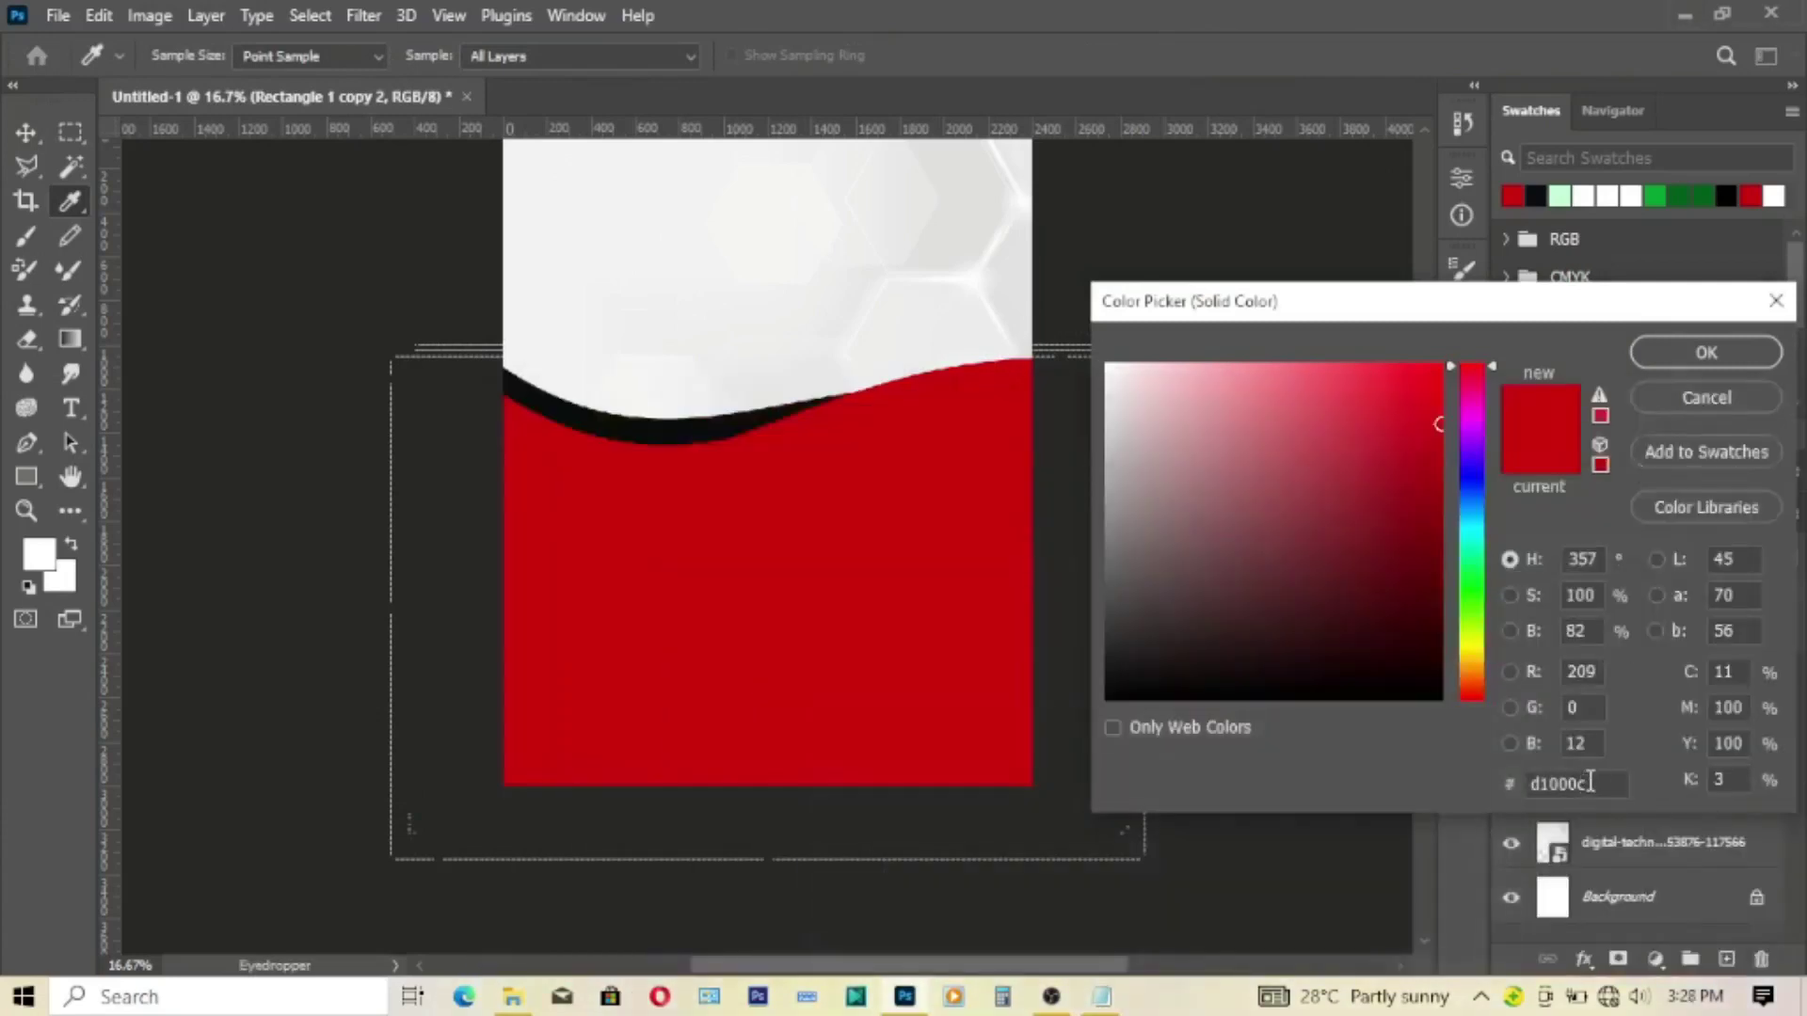
key("ctrl+v")
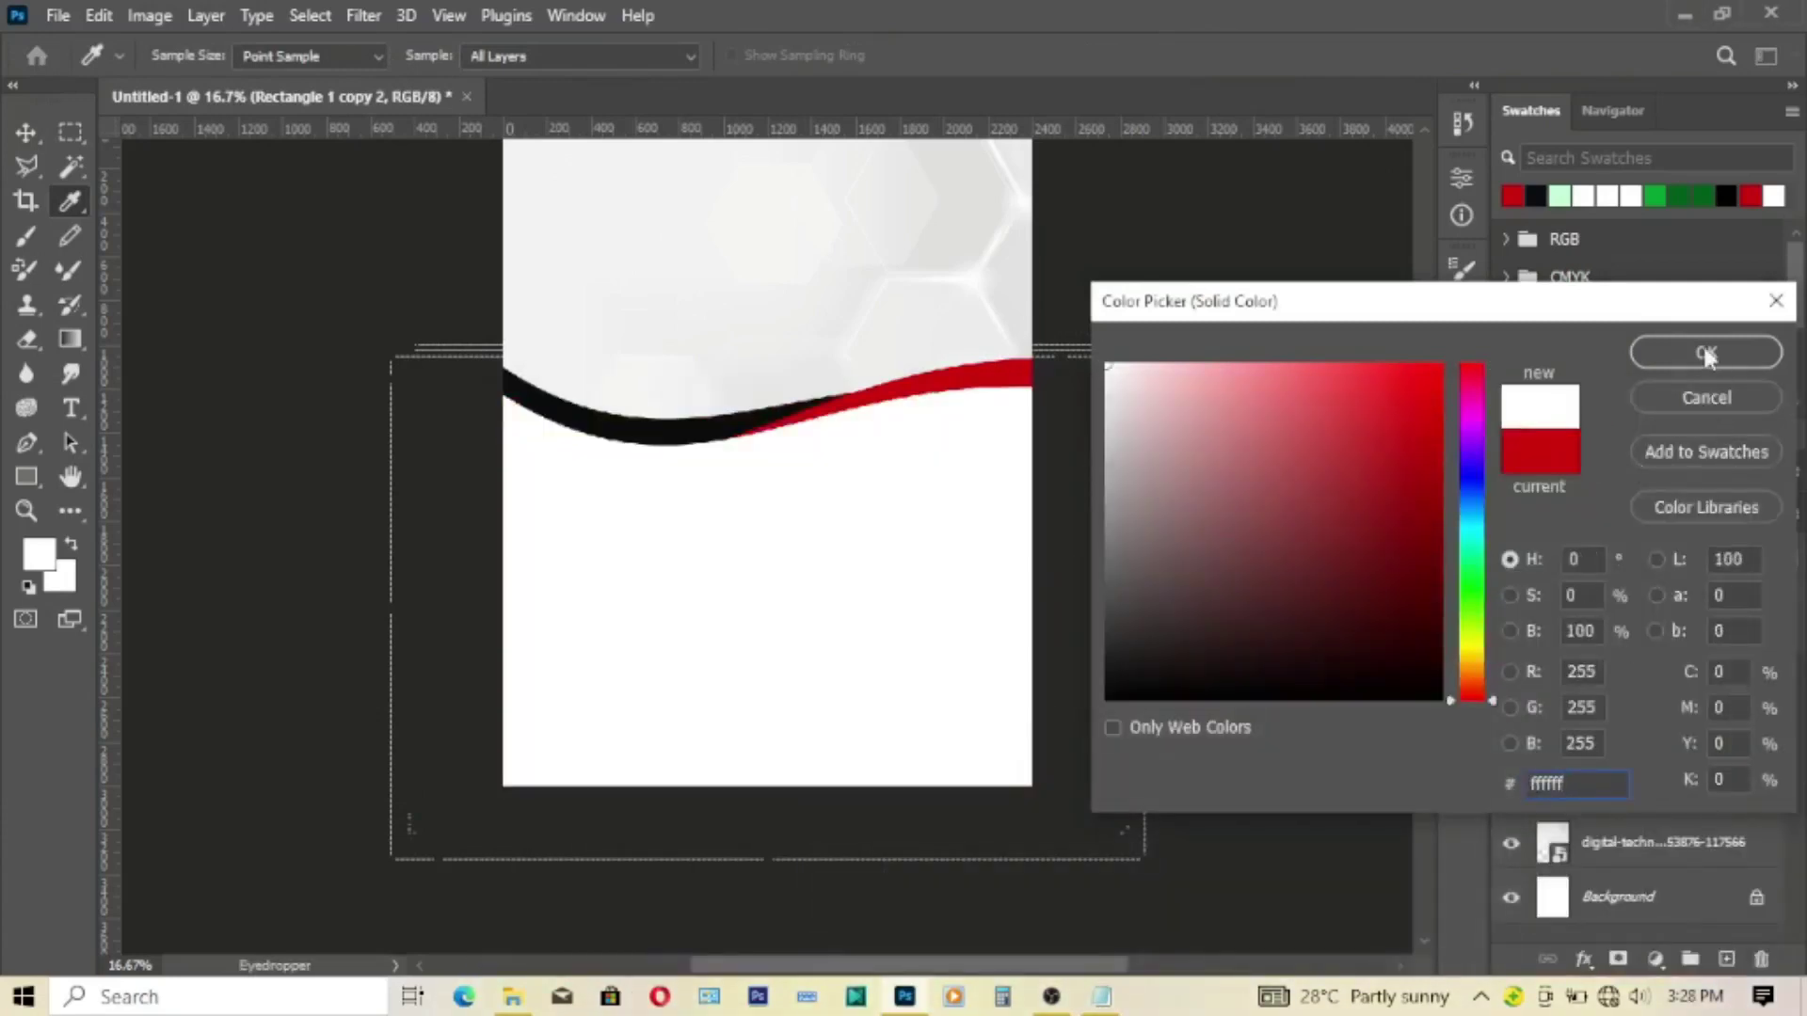
left_click(1706, 353)
left_click(1262, 451)
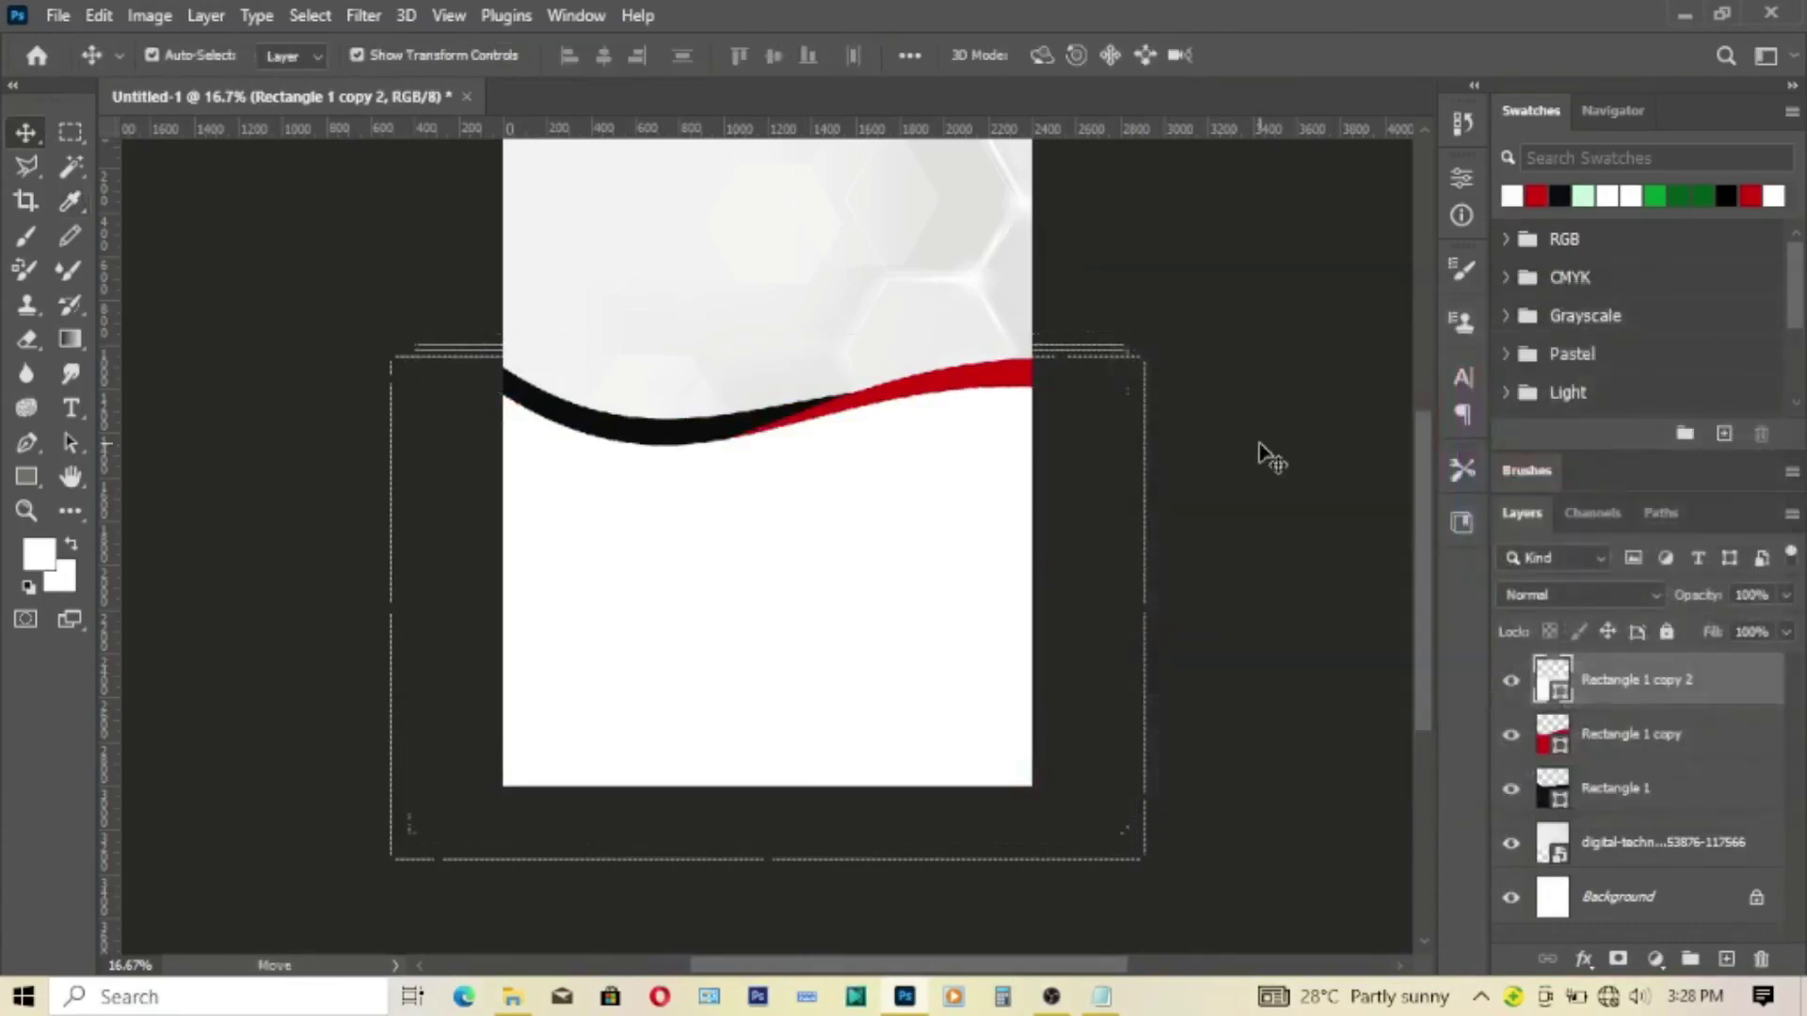
right_click(1597, 683)
Step: Duplicate the white wave as Rectangle 1 copy 3 and nudge it up slightly
left_click(1393, 143)
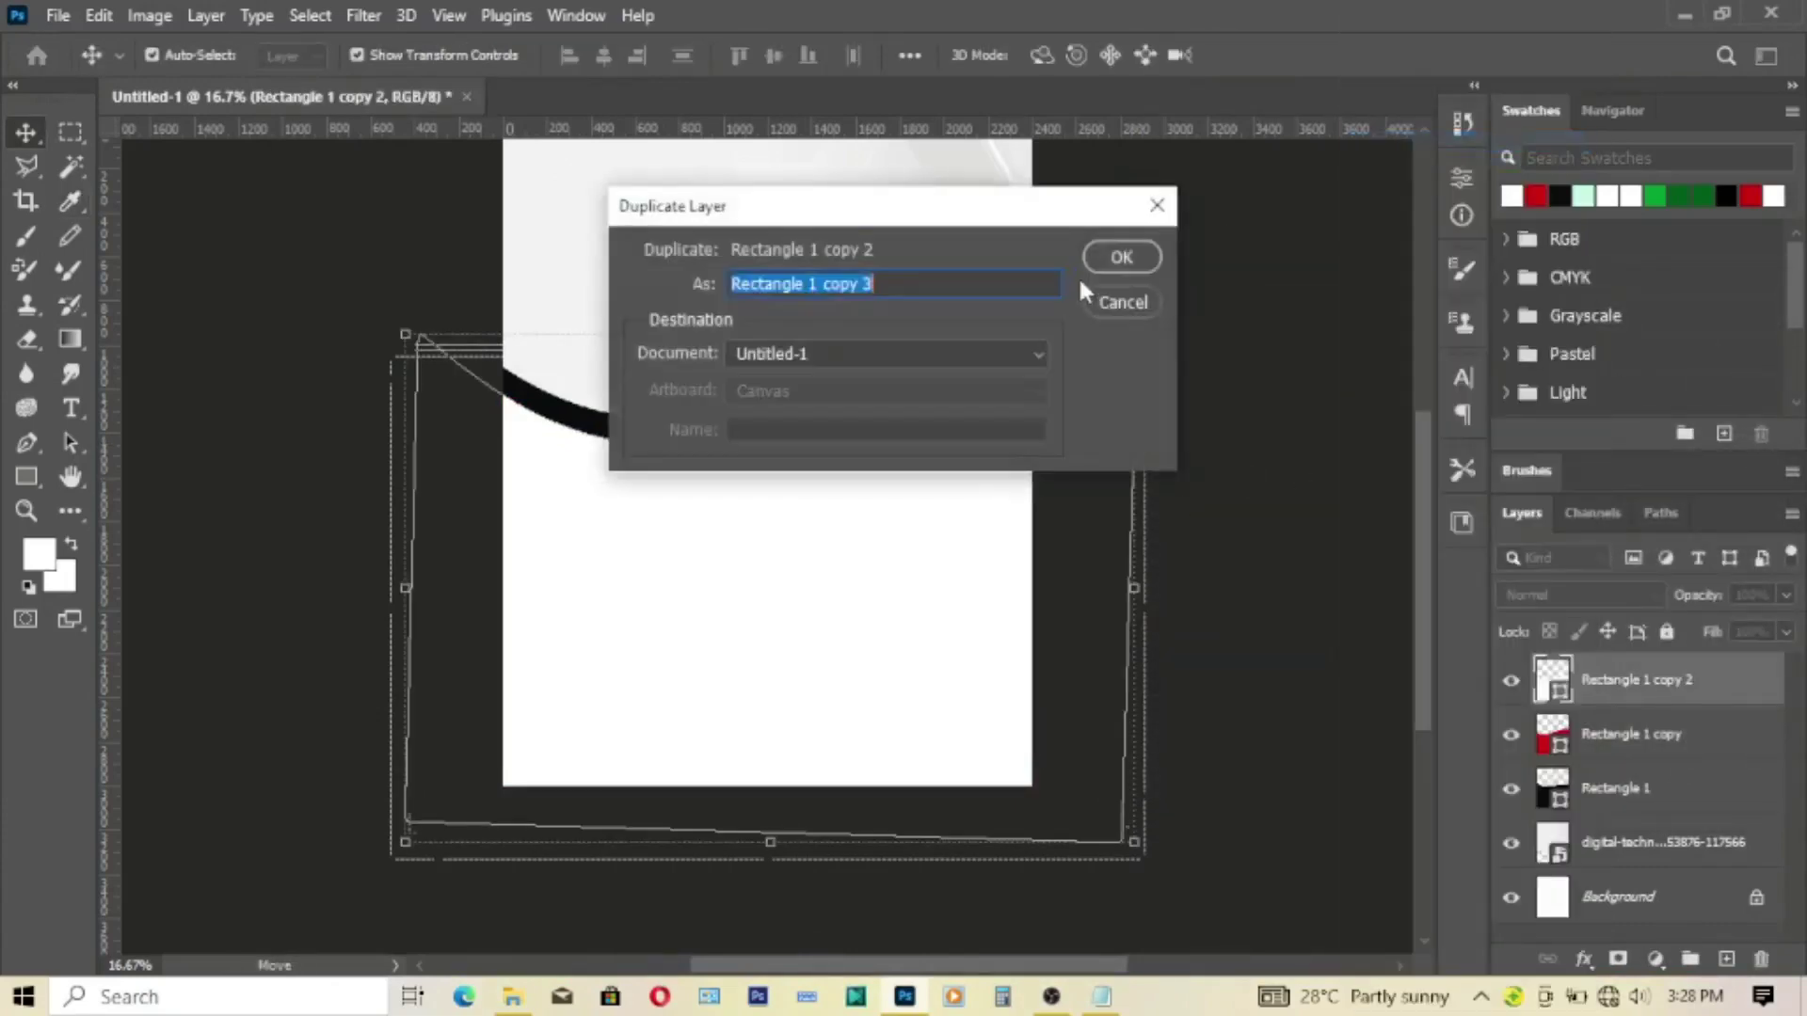
left_click(1110, 266)
key("shift+Up")
key("shift+Up")
key("shift+Up")
key("shift+Up")
key("shift+Up")
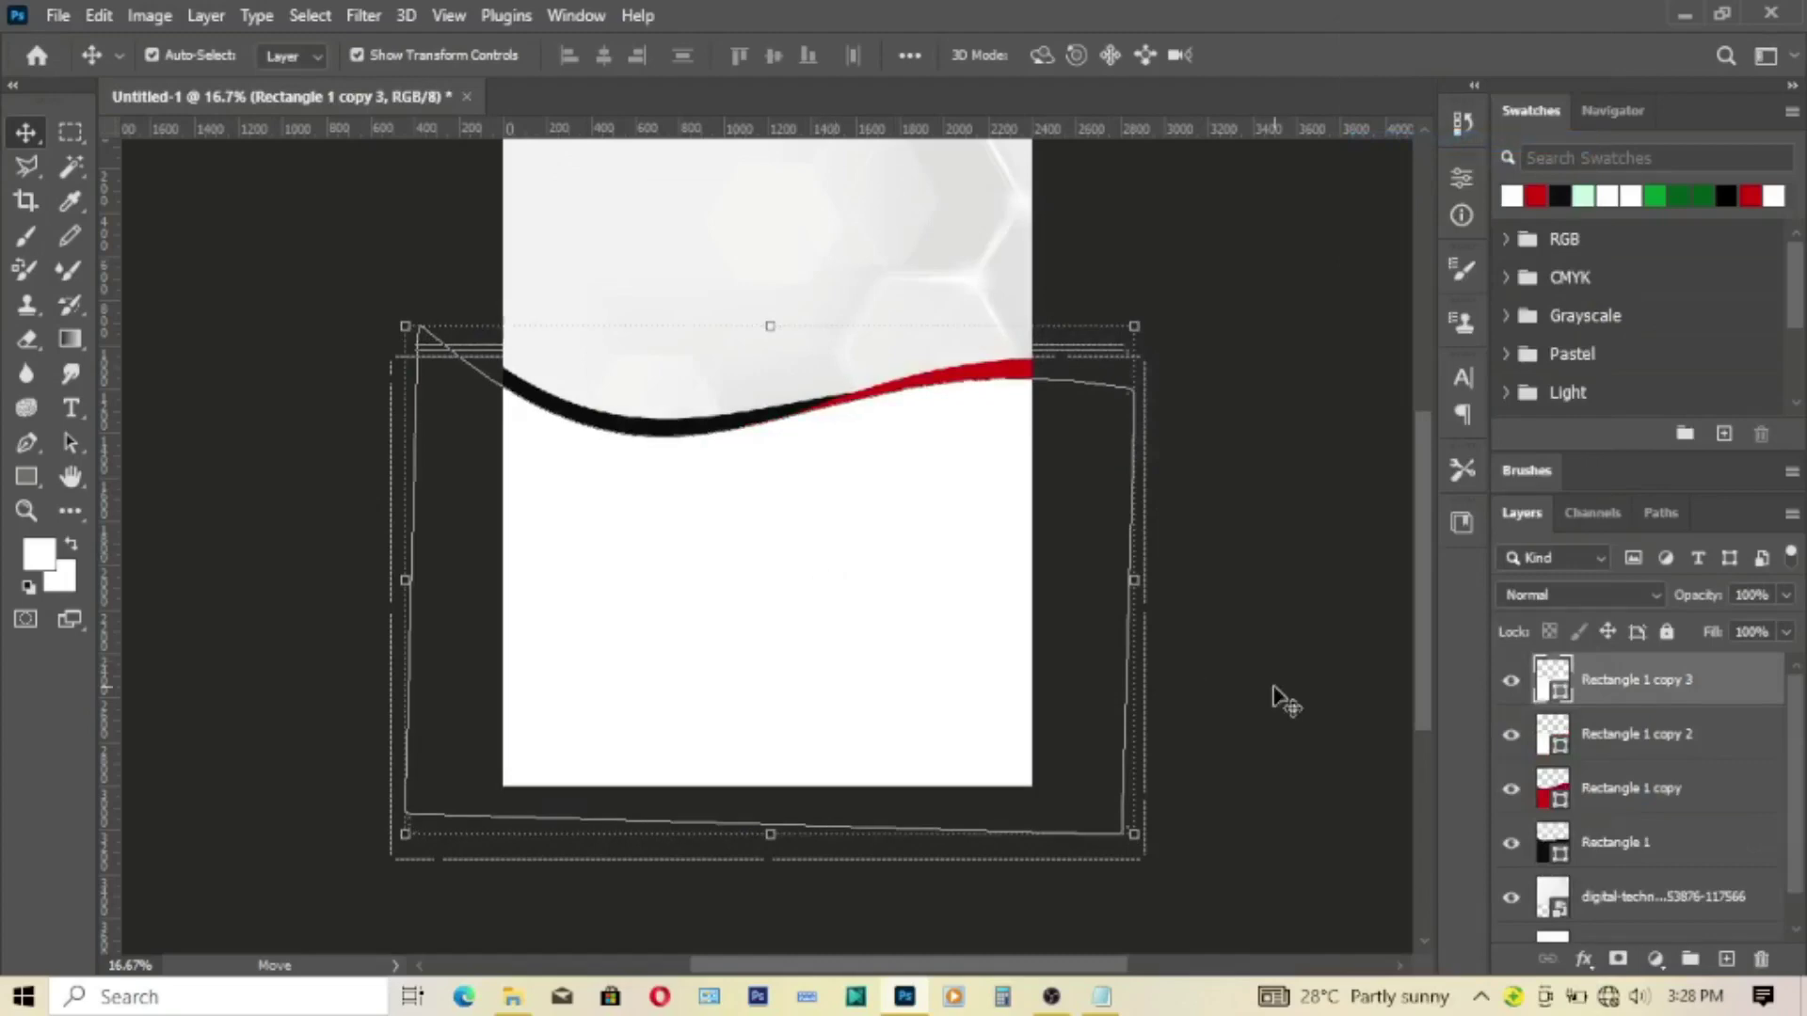
Step: Try copying 005c1c from the U26 notes, discarding an accidental edit to the file
double_click(1559, 696)
key("ctrl+c")
left_click(1101, 997)
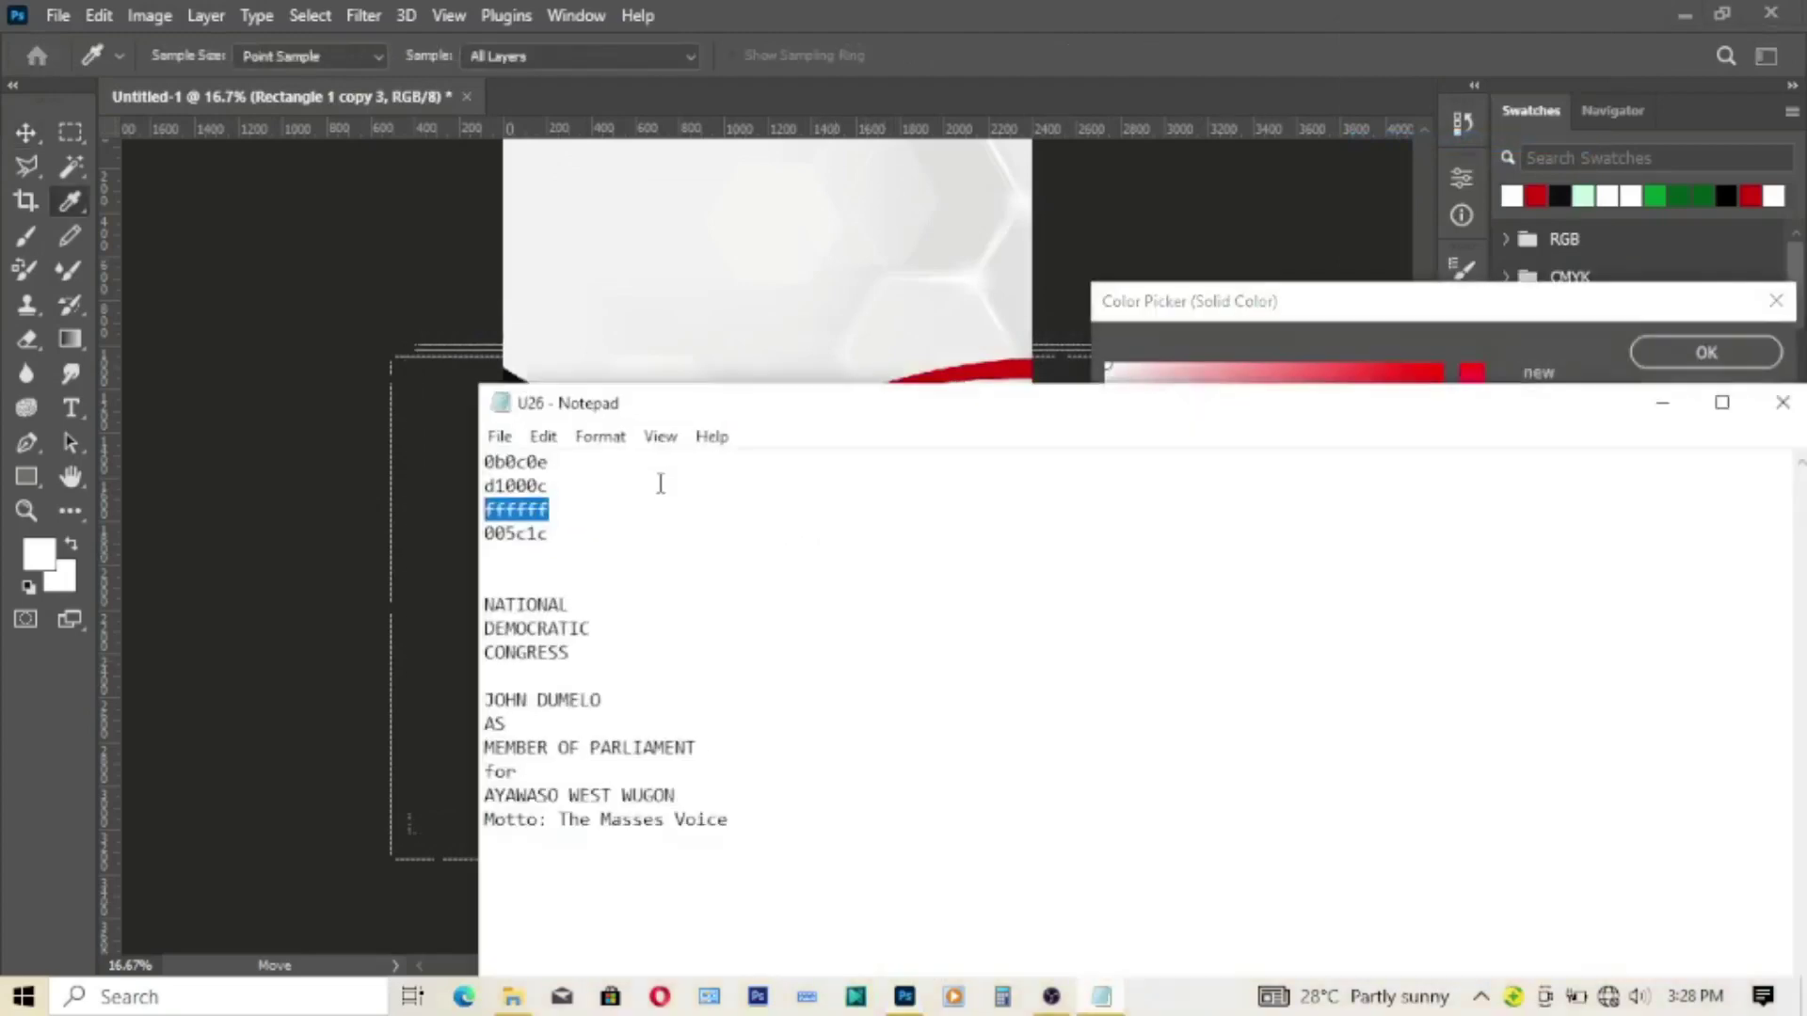
left_click_drag(557, 536, 476, 537)
key("ctrl+v")
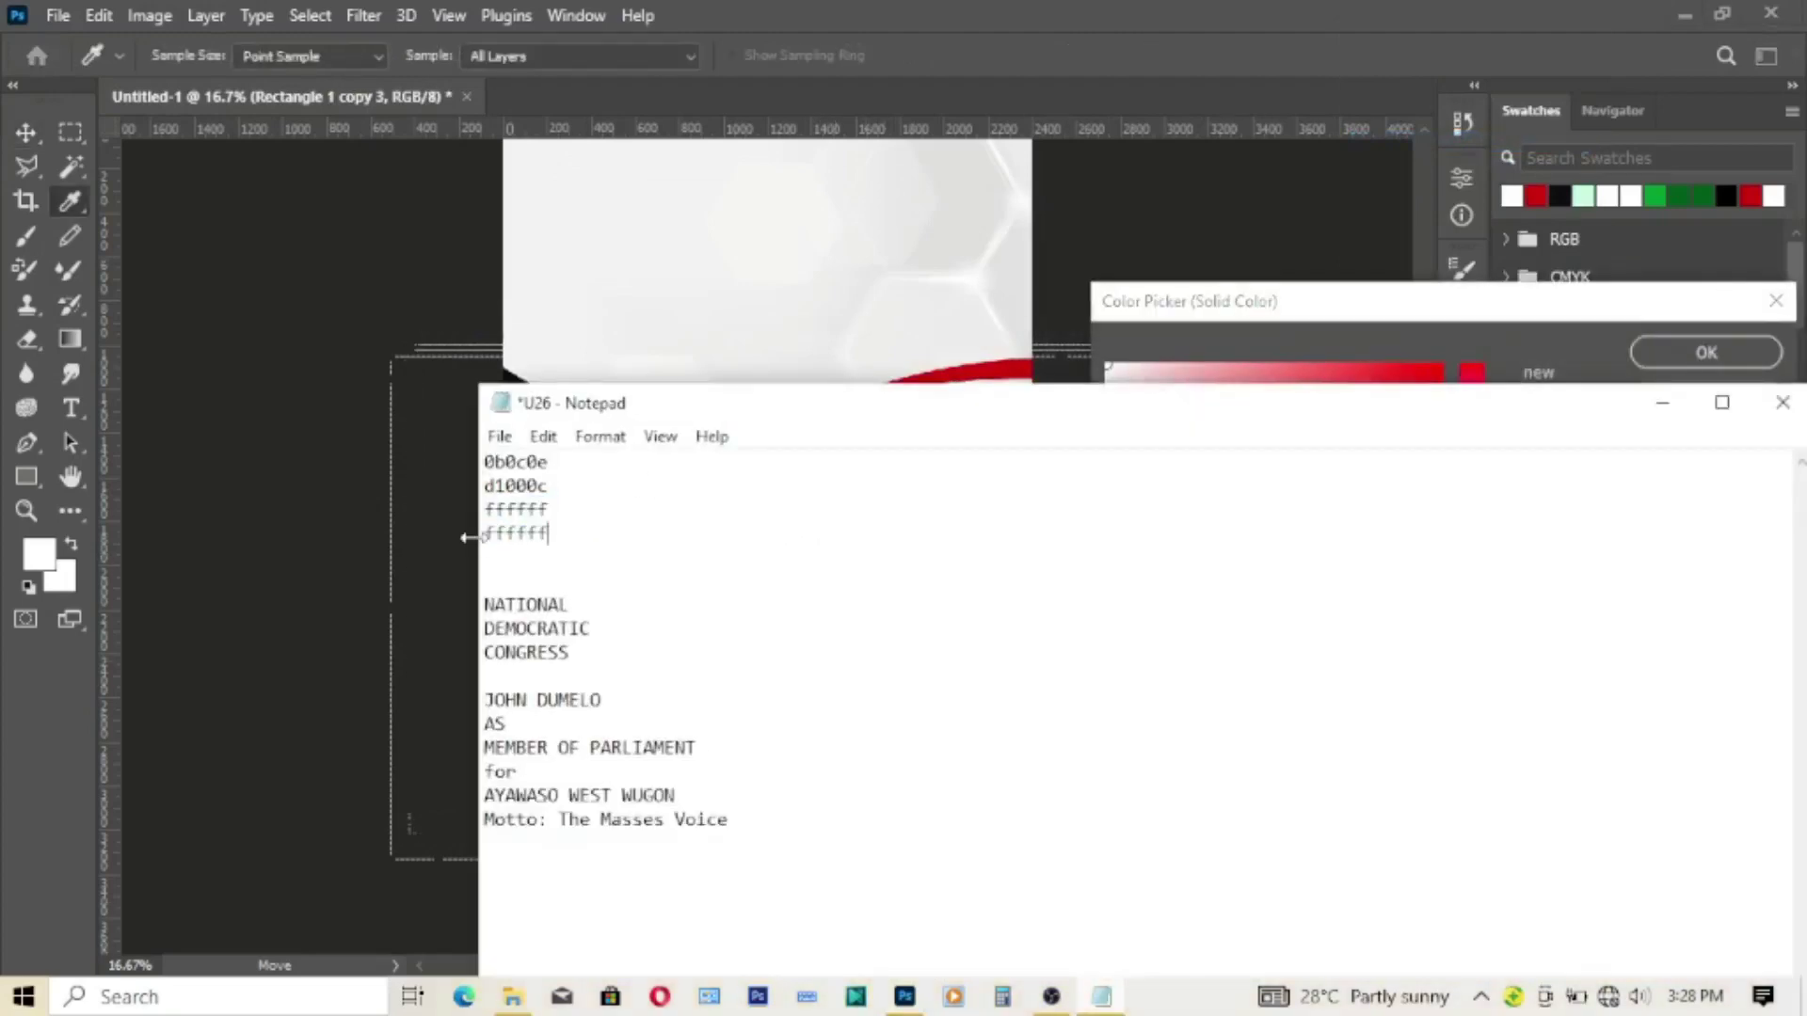
left_click_drag(552, 536, 467, 546)
left_click(1782, 403)
mouse_move(1101, 997)
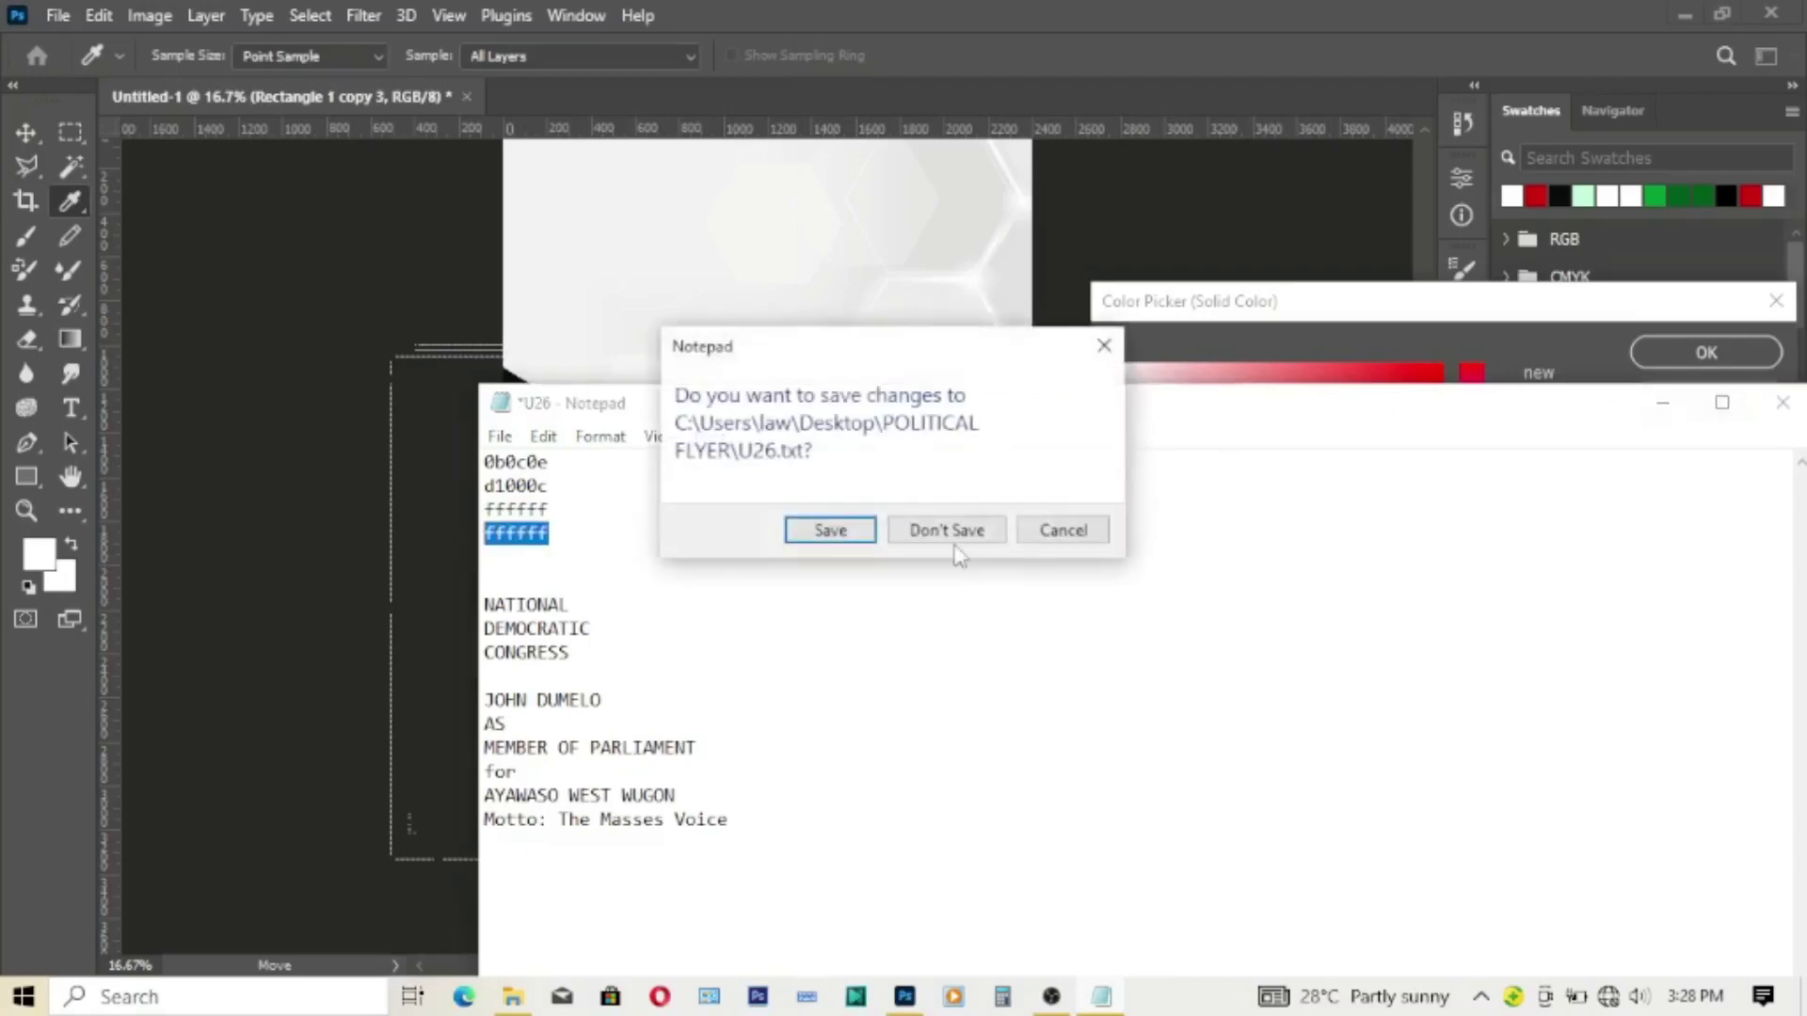
left_click(949, 528)
Step: Copy 005c1c from the reopened notes and fill Rectangle 1 copy 3 dark green
left_click(517, 1002)
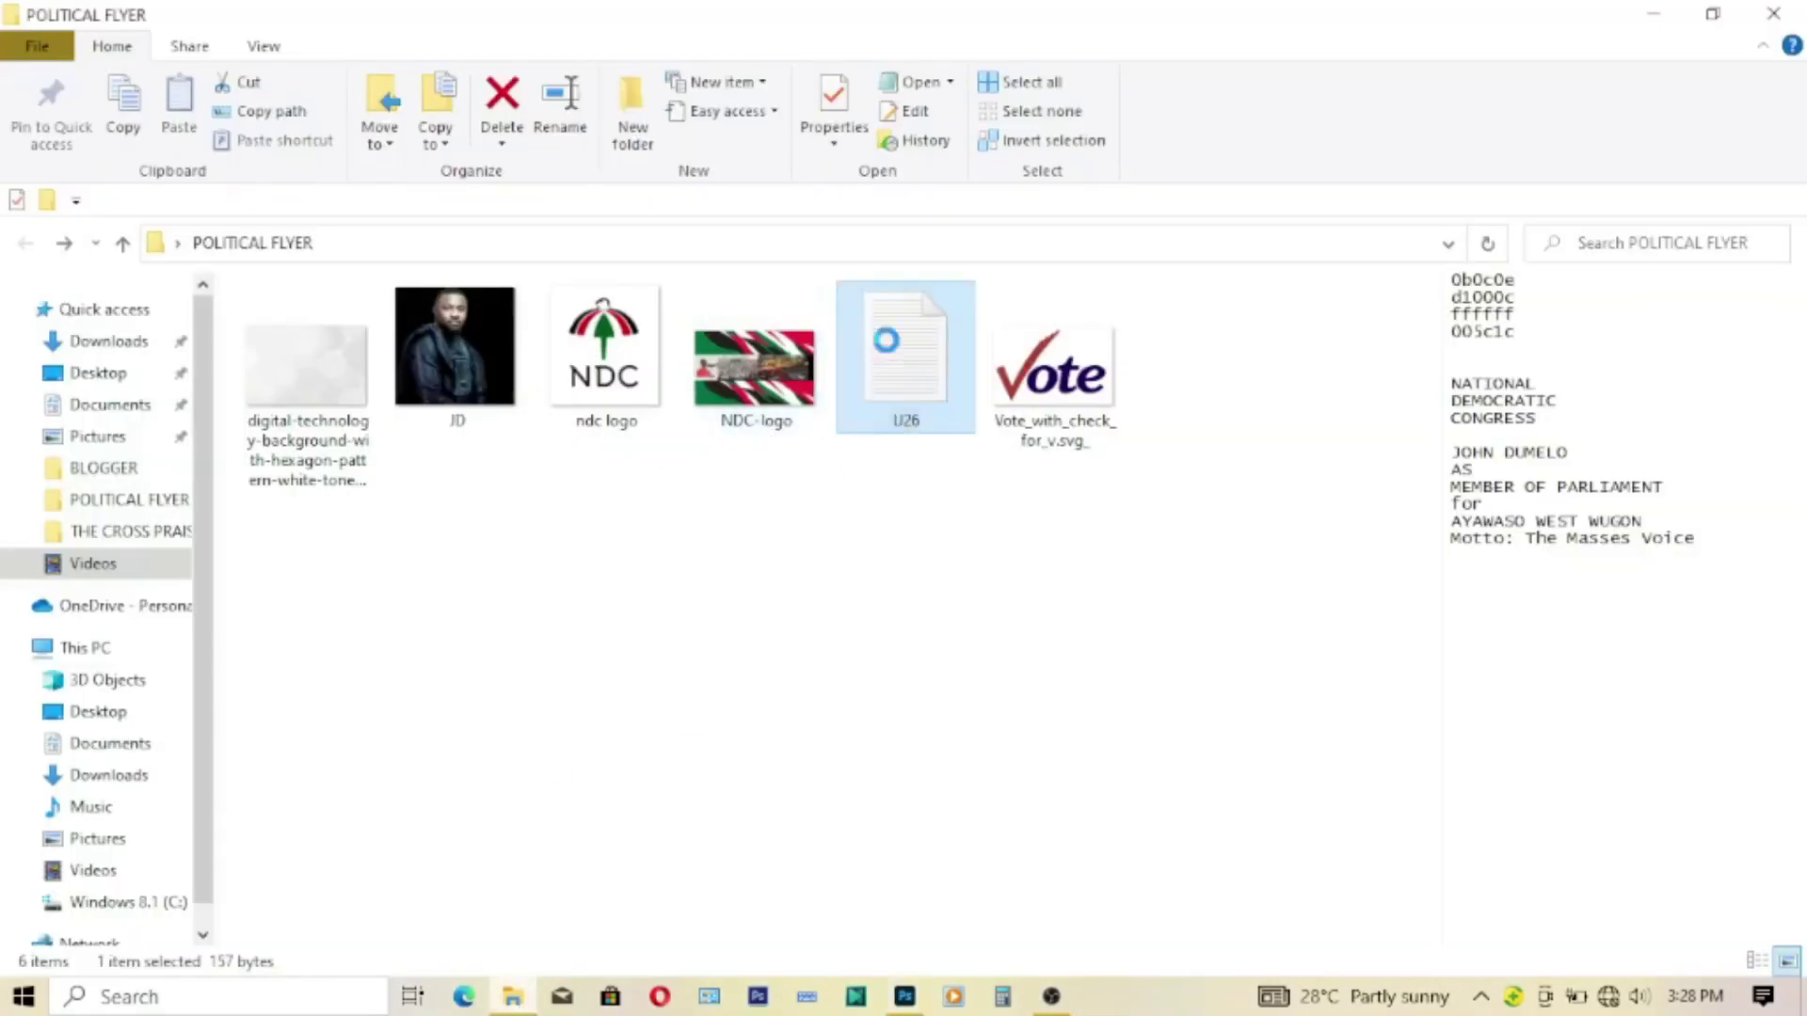
left_click_drag(553, 534, 456, 543)
key("ctrl+c")
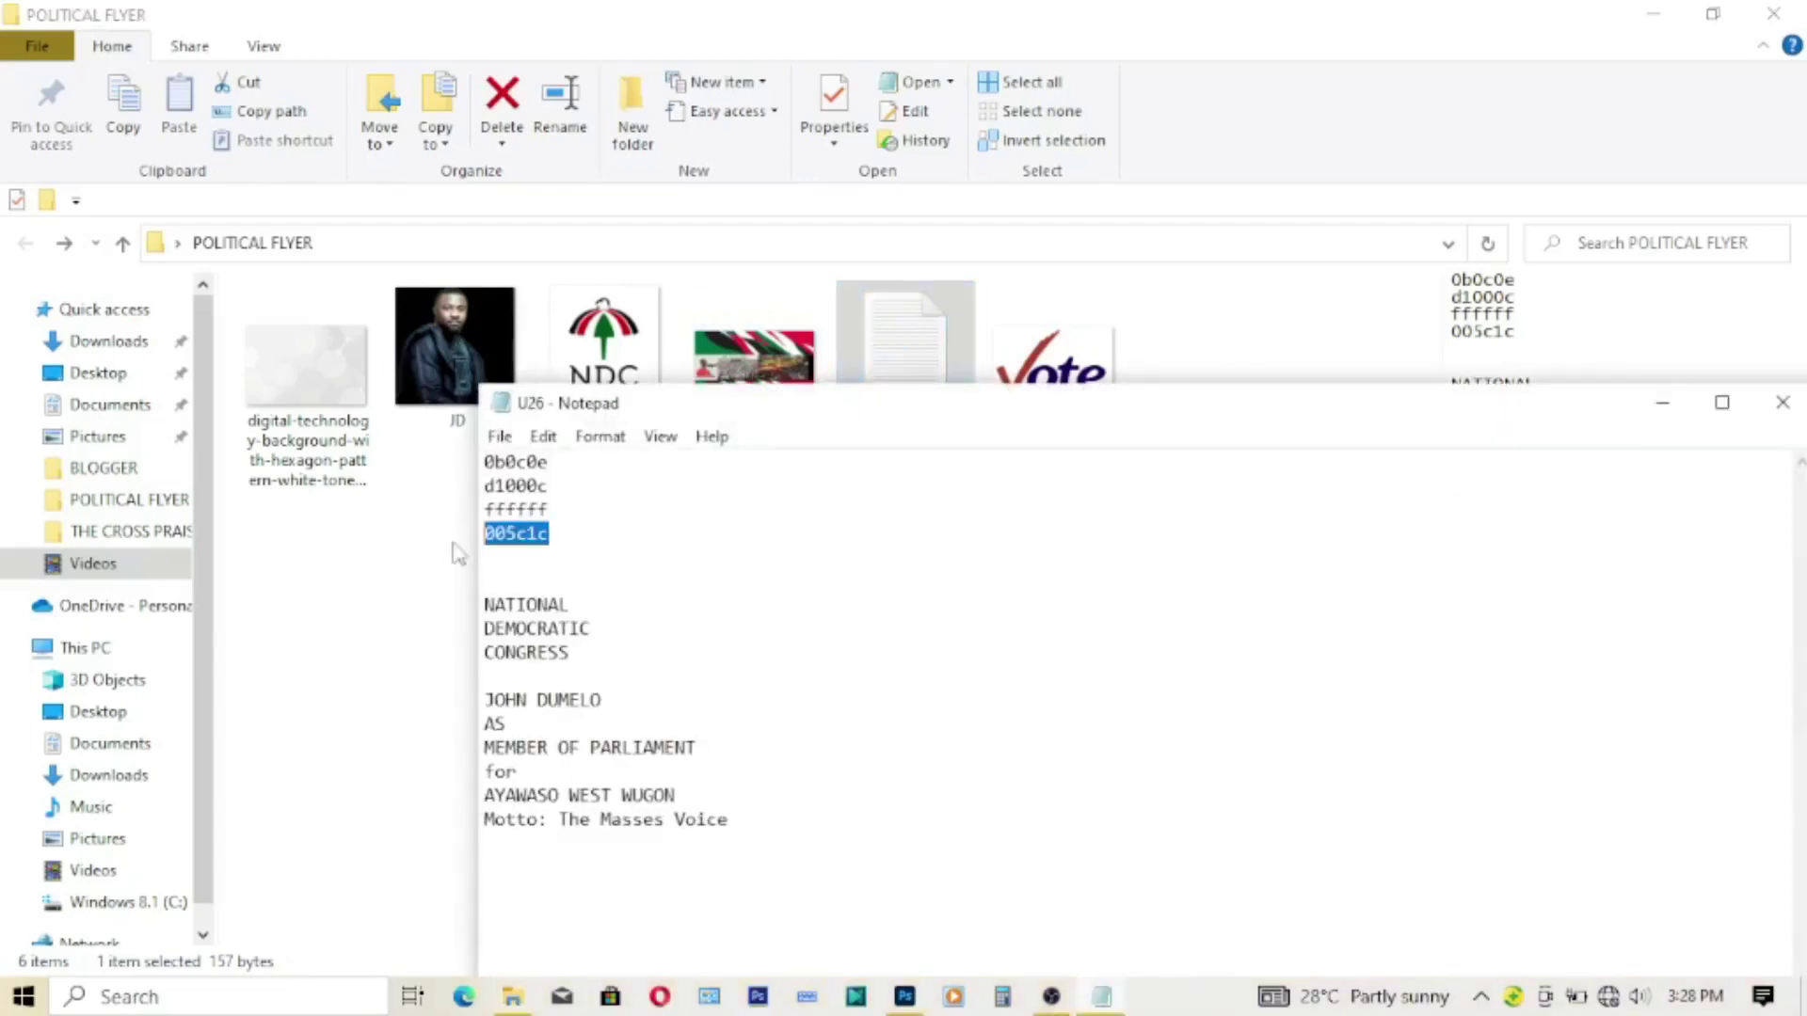
left_click(1662, 403)
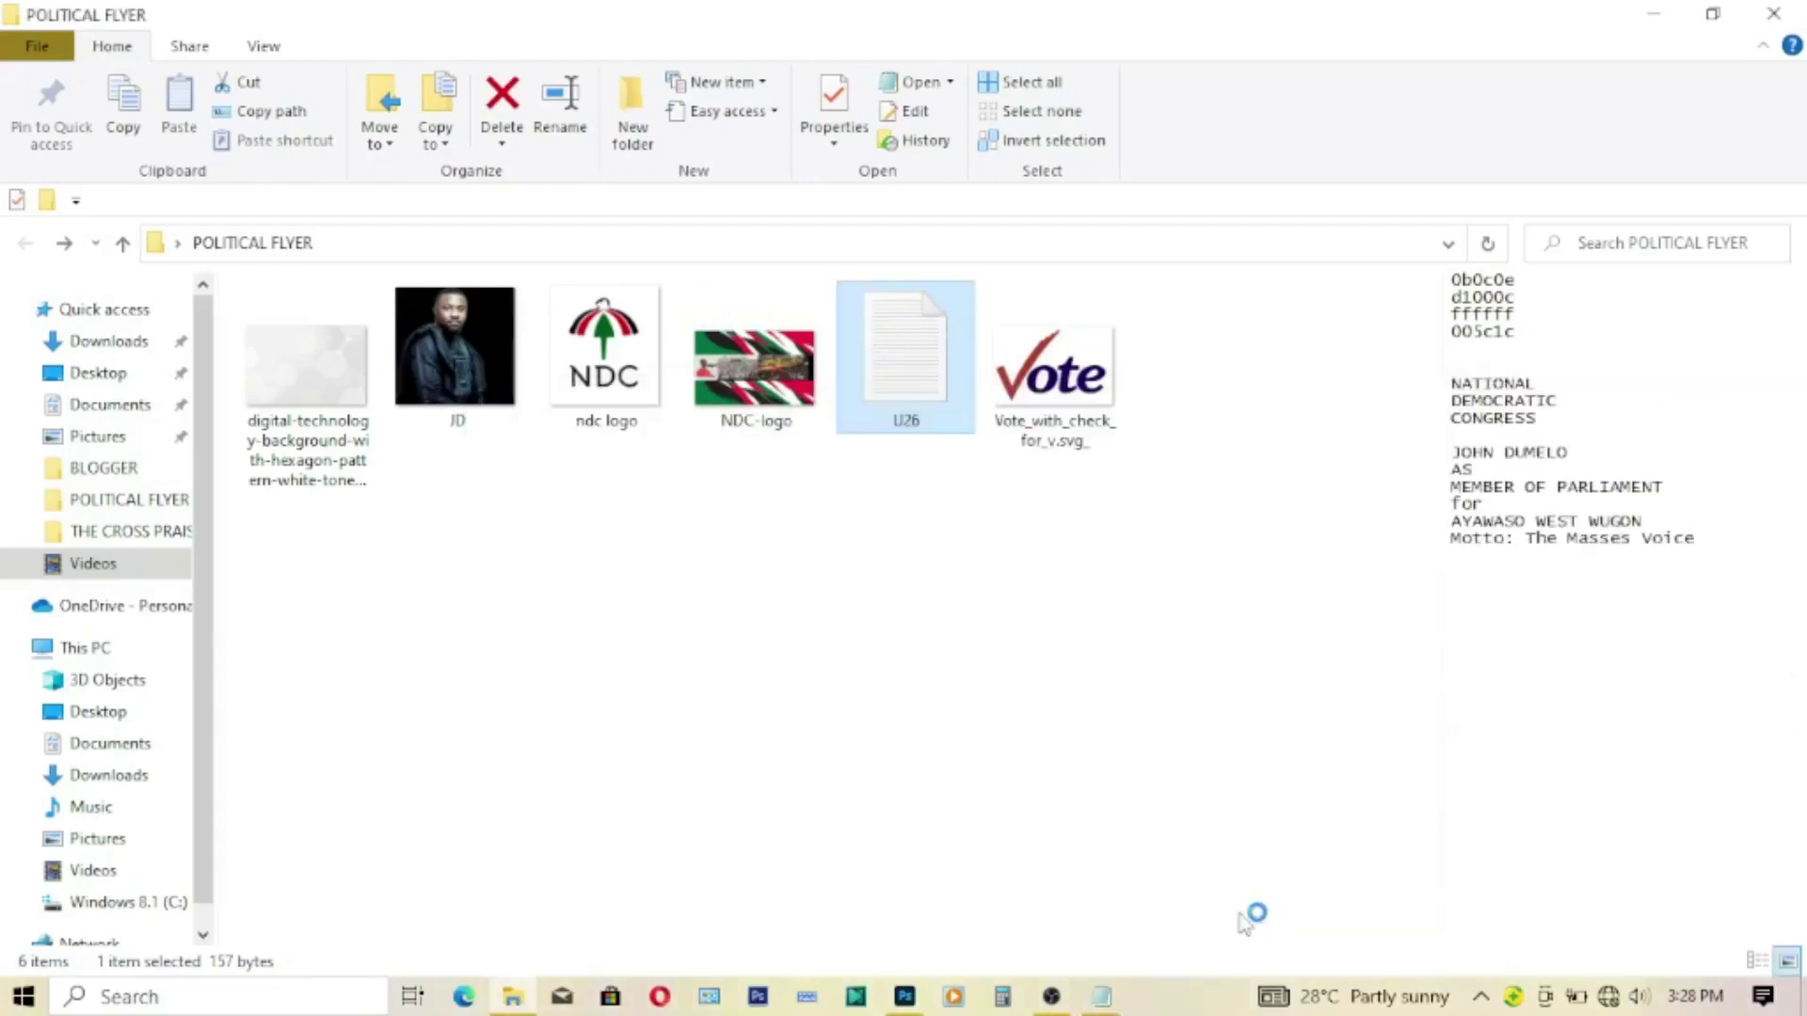
left_click(905, 997)
key("ctrl+v")
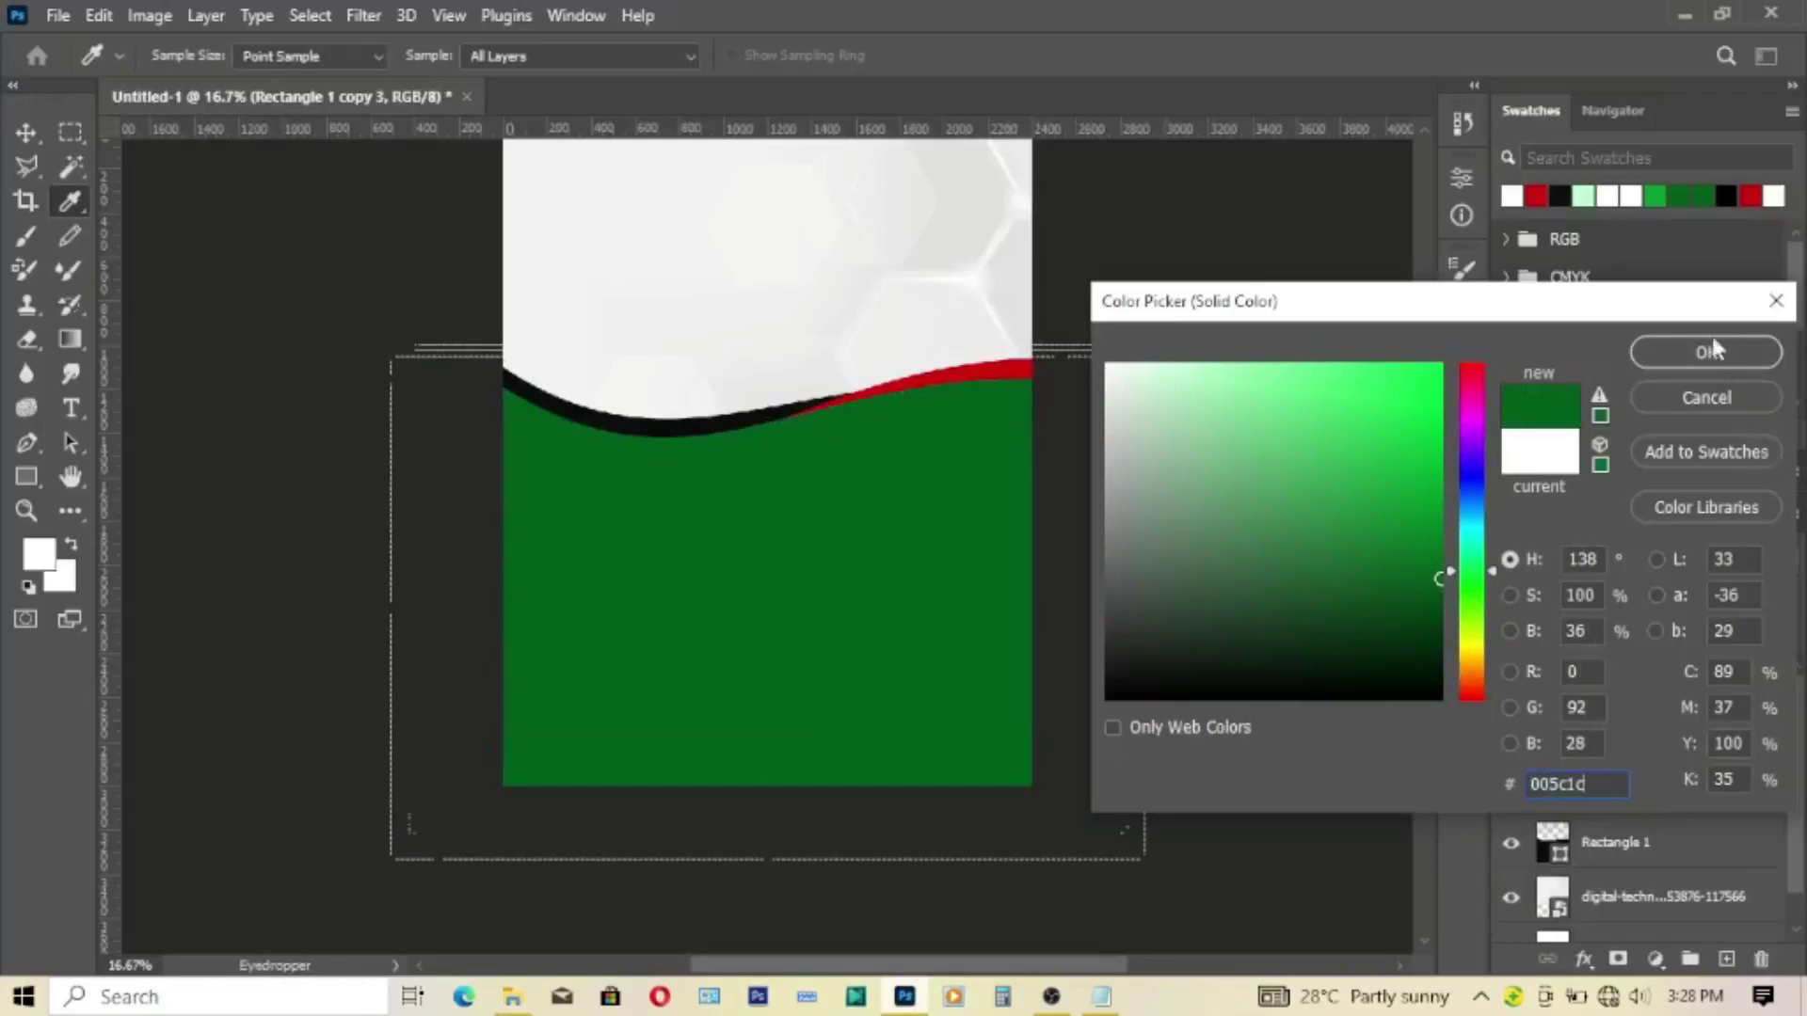
left_click(1703, 352)
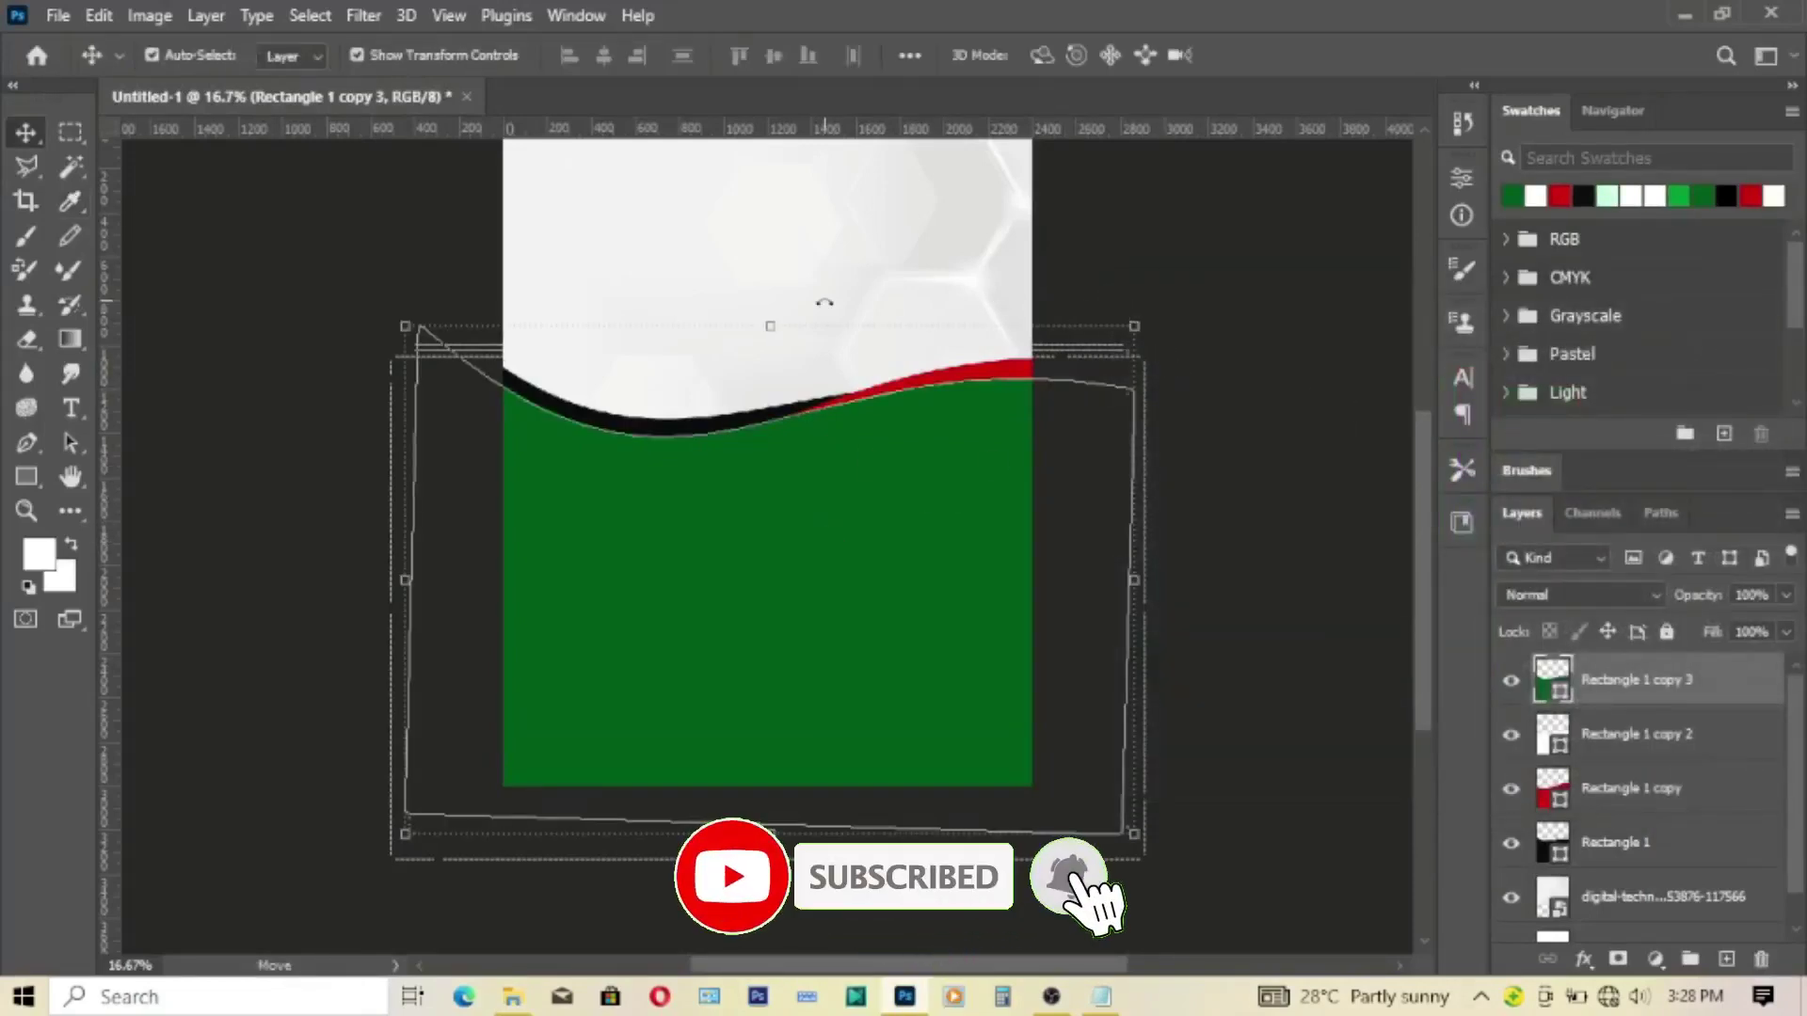
Step: Tilt the green wave about -2.7° with small nudges, then slightly tilt the white and red waves
left_click_drag(790, 306, 776, 302)
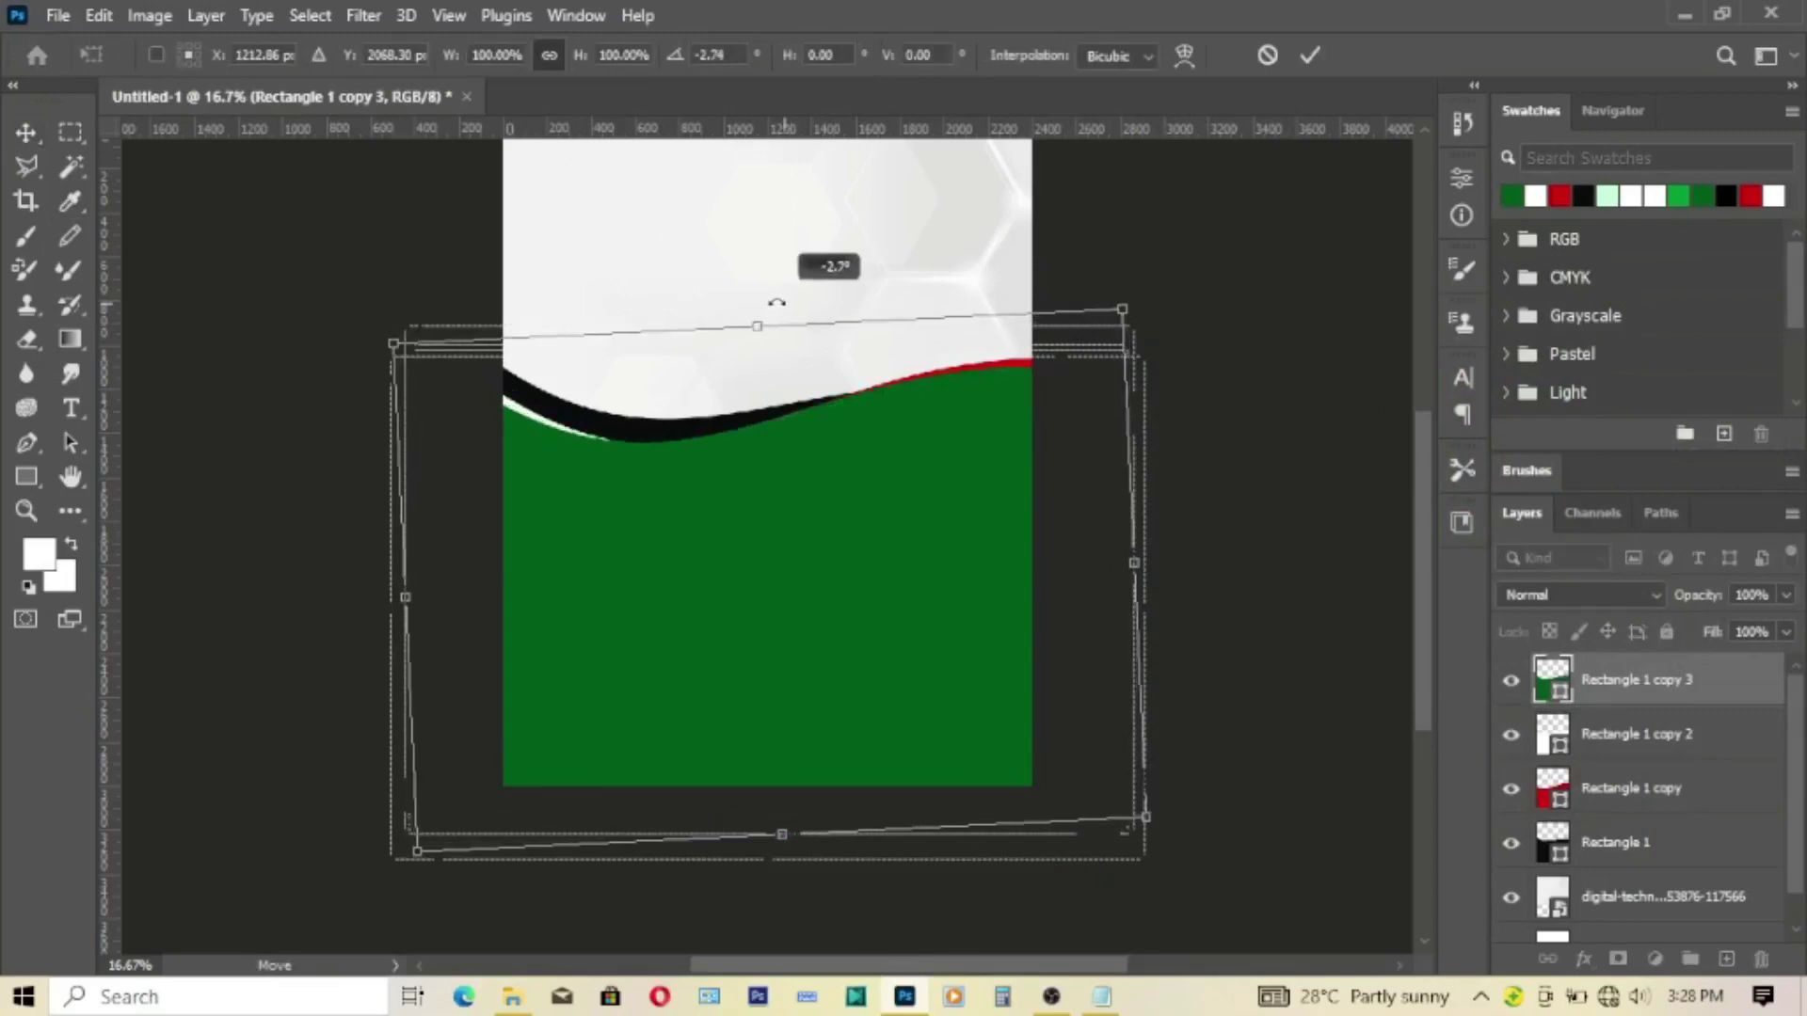
key("shift+Down")
key("shift+Down")
key("shift+Down")
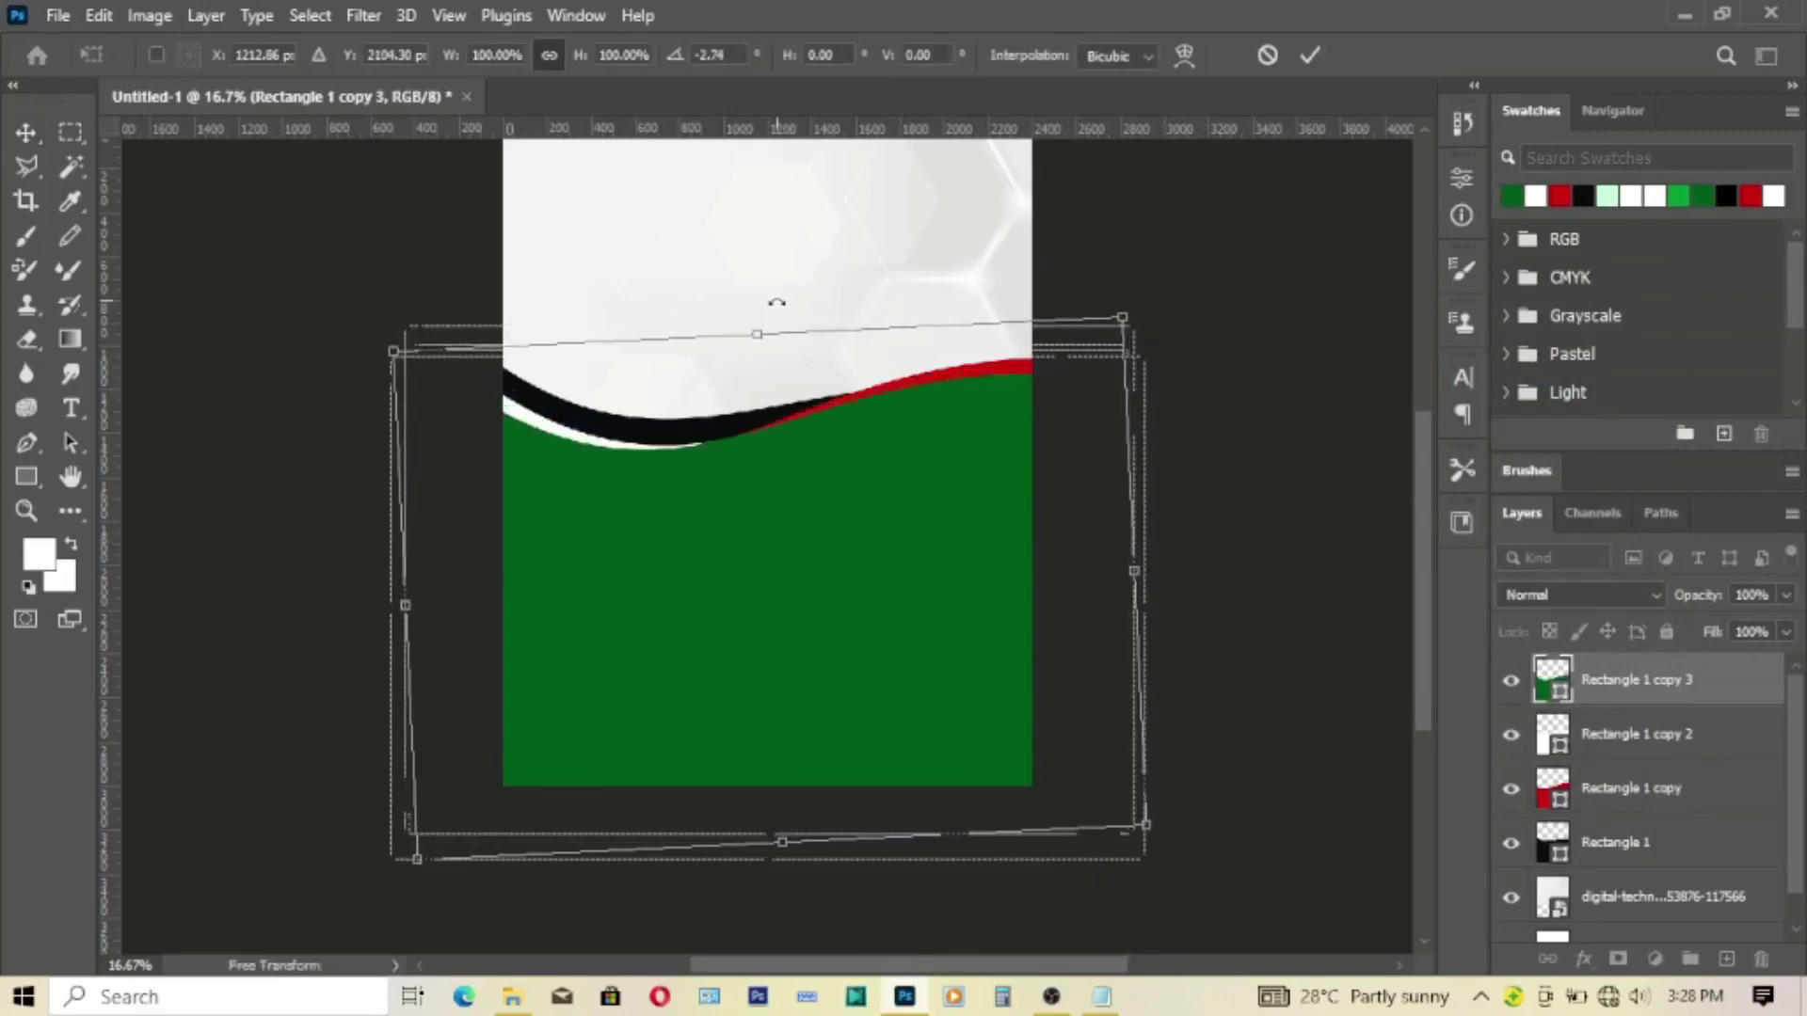
key("shift+Down")
key("Up")
key("Up")
key("Up")
left_click(1628, 735)
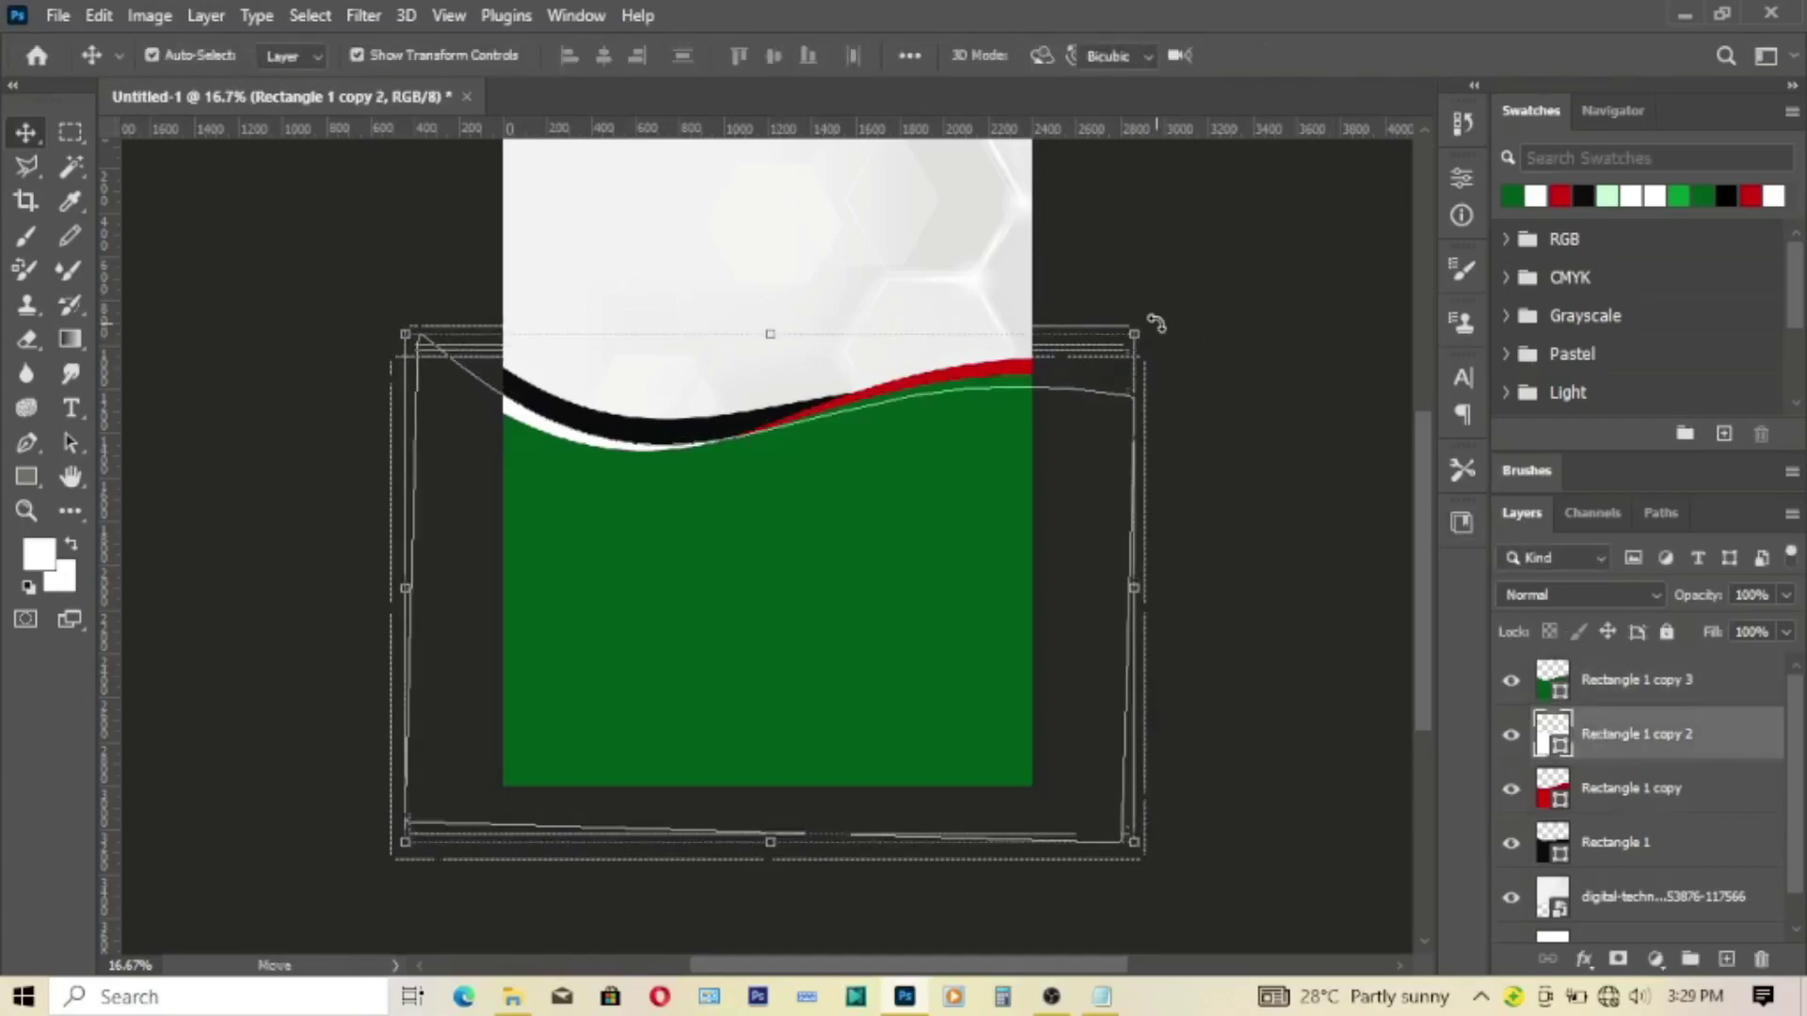
left_click_drag(1159, 323, 1164, 332)
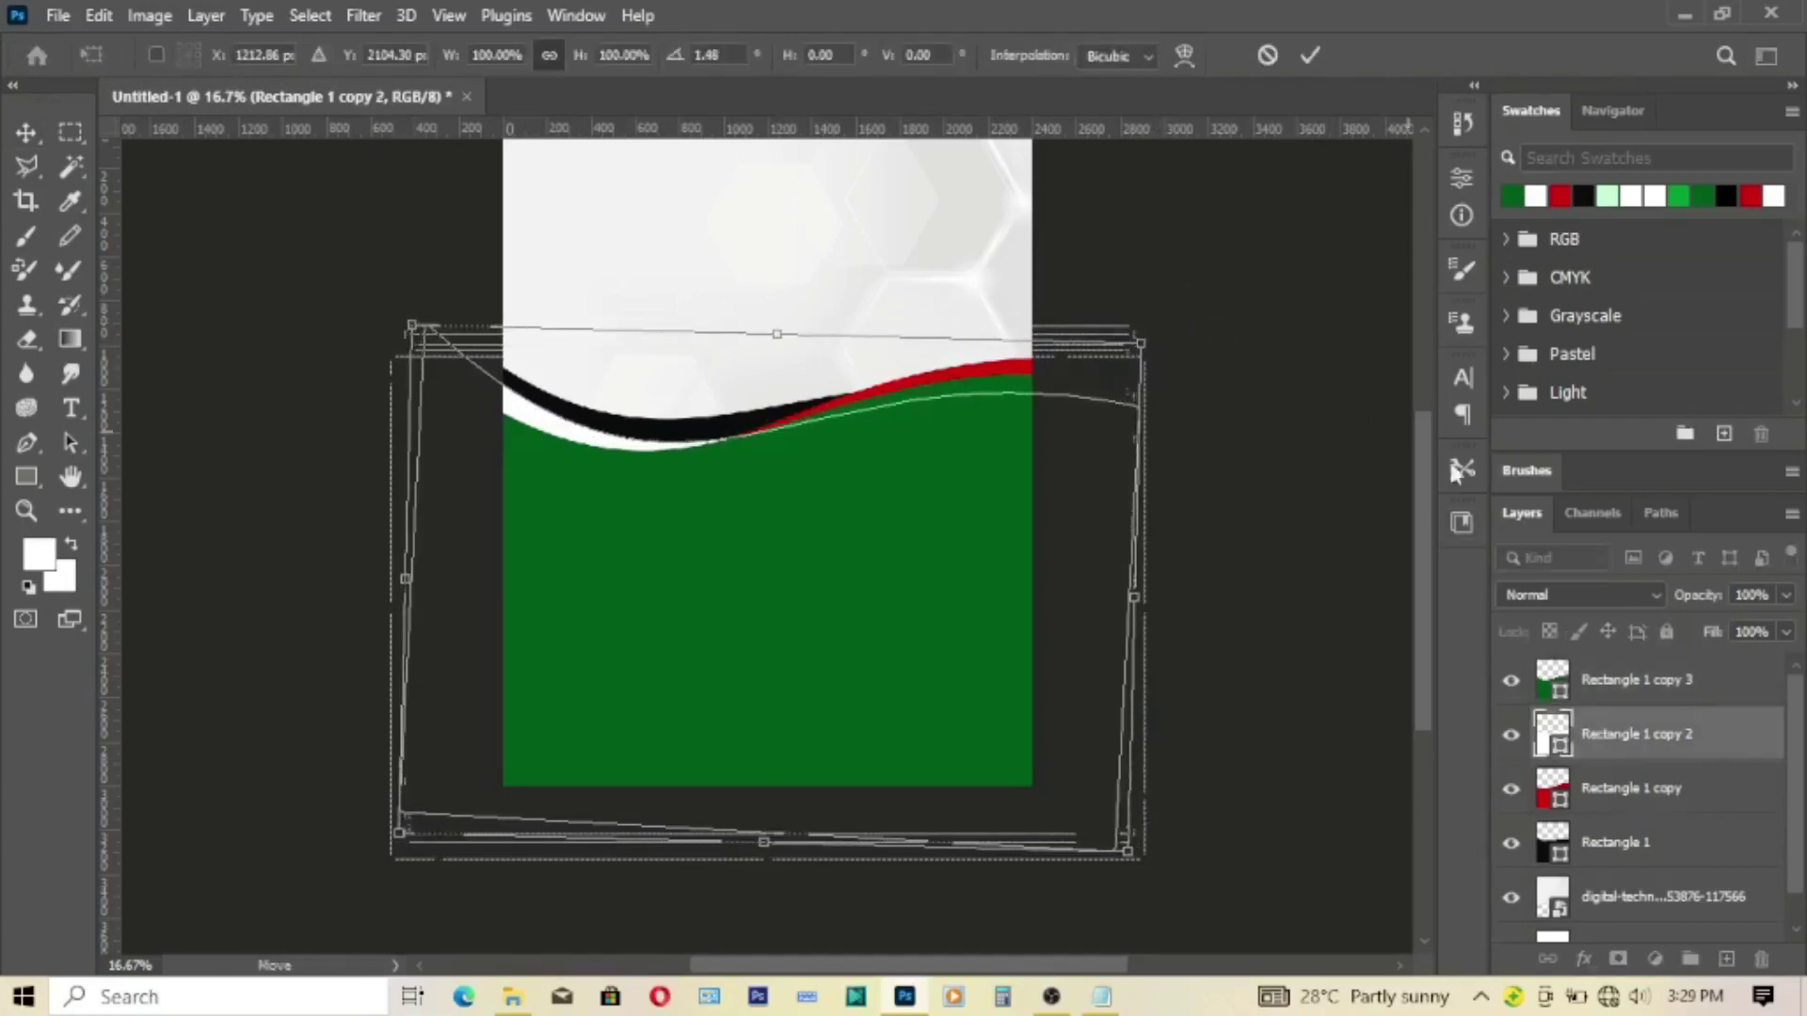
left_click(1615, 788)
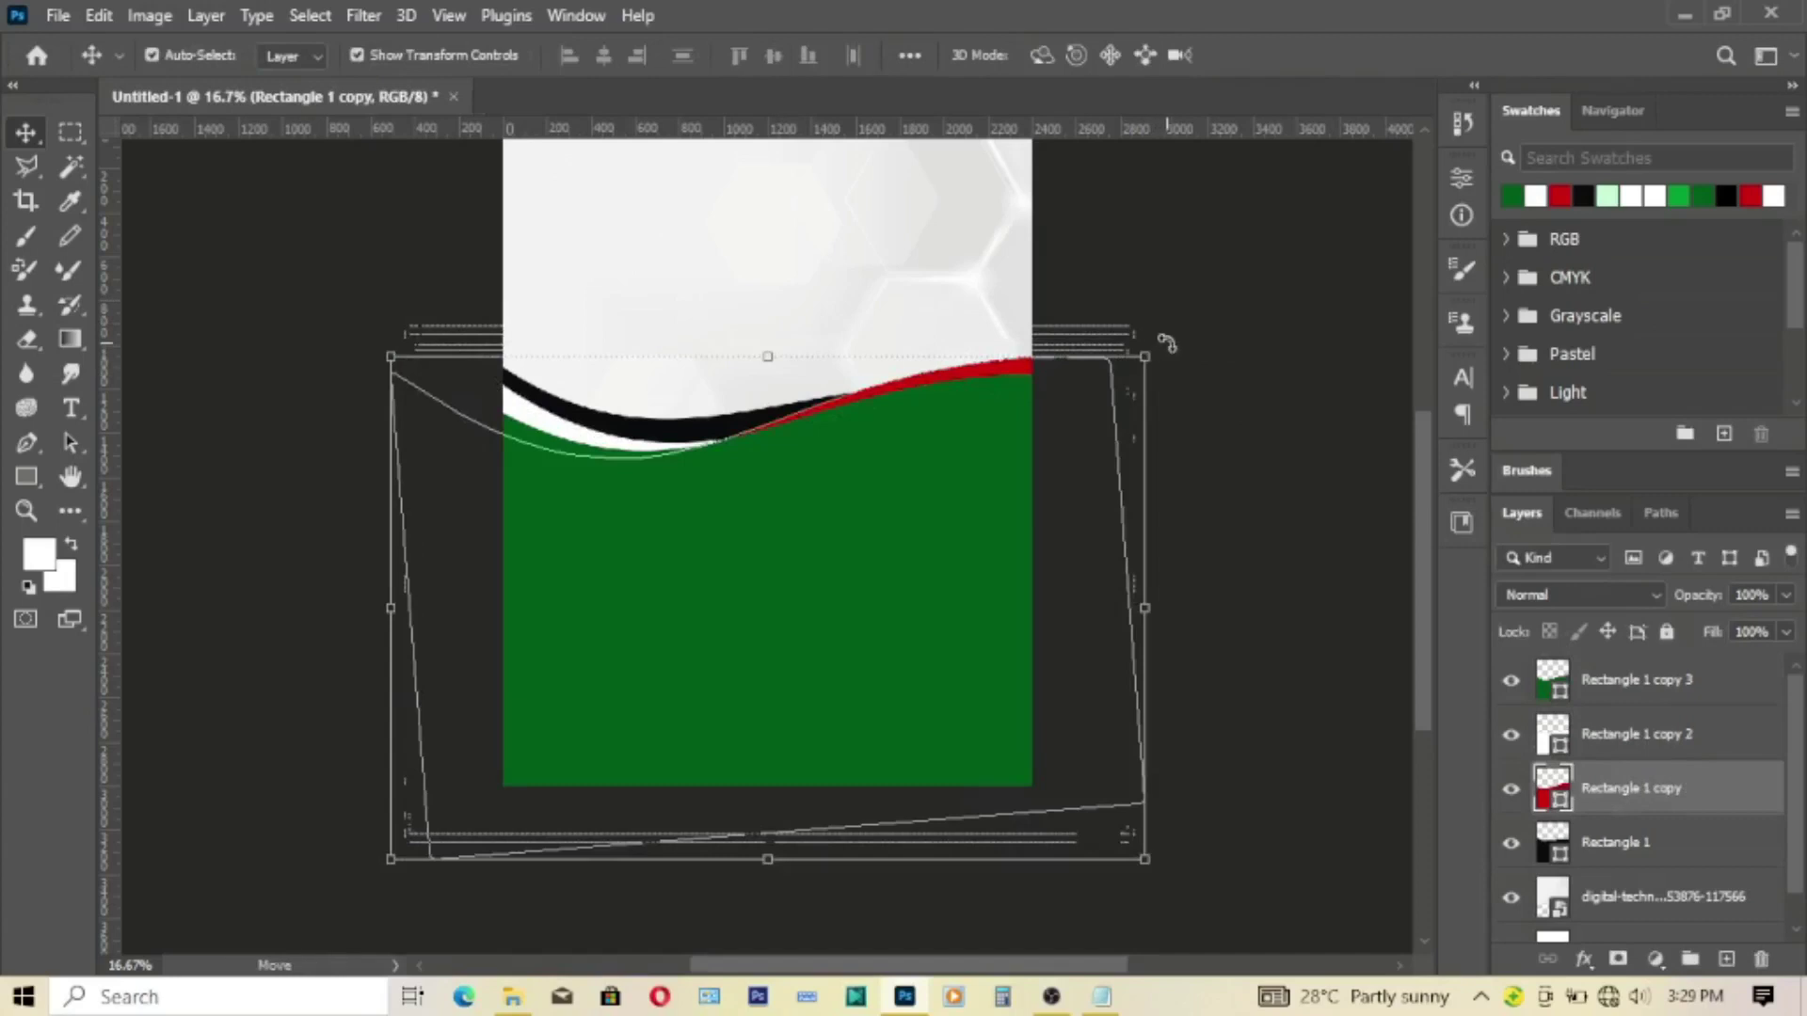
left_click_drag(1167, 343, 1171, 348)
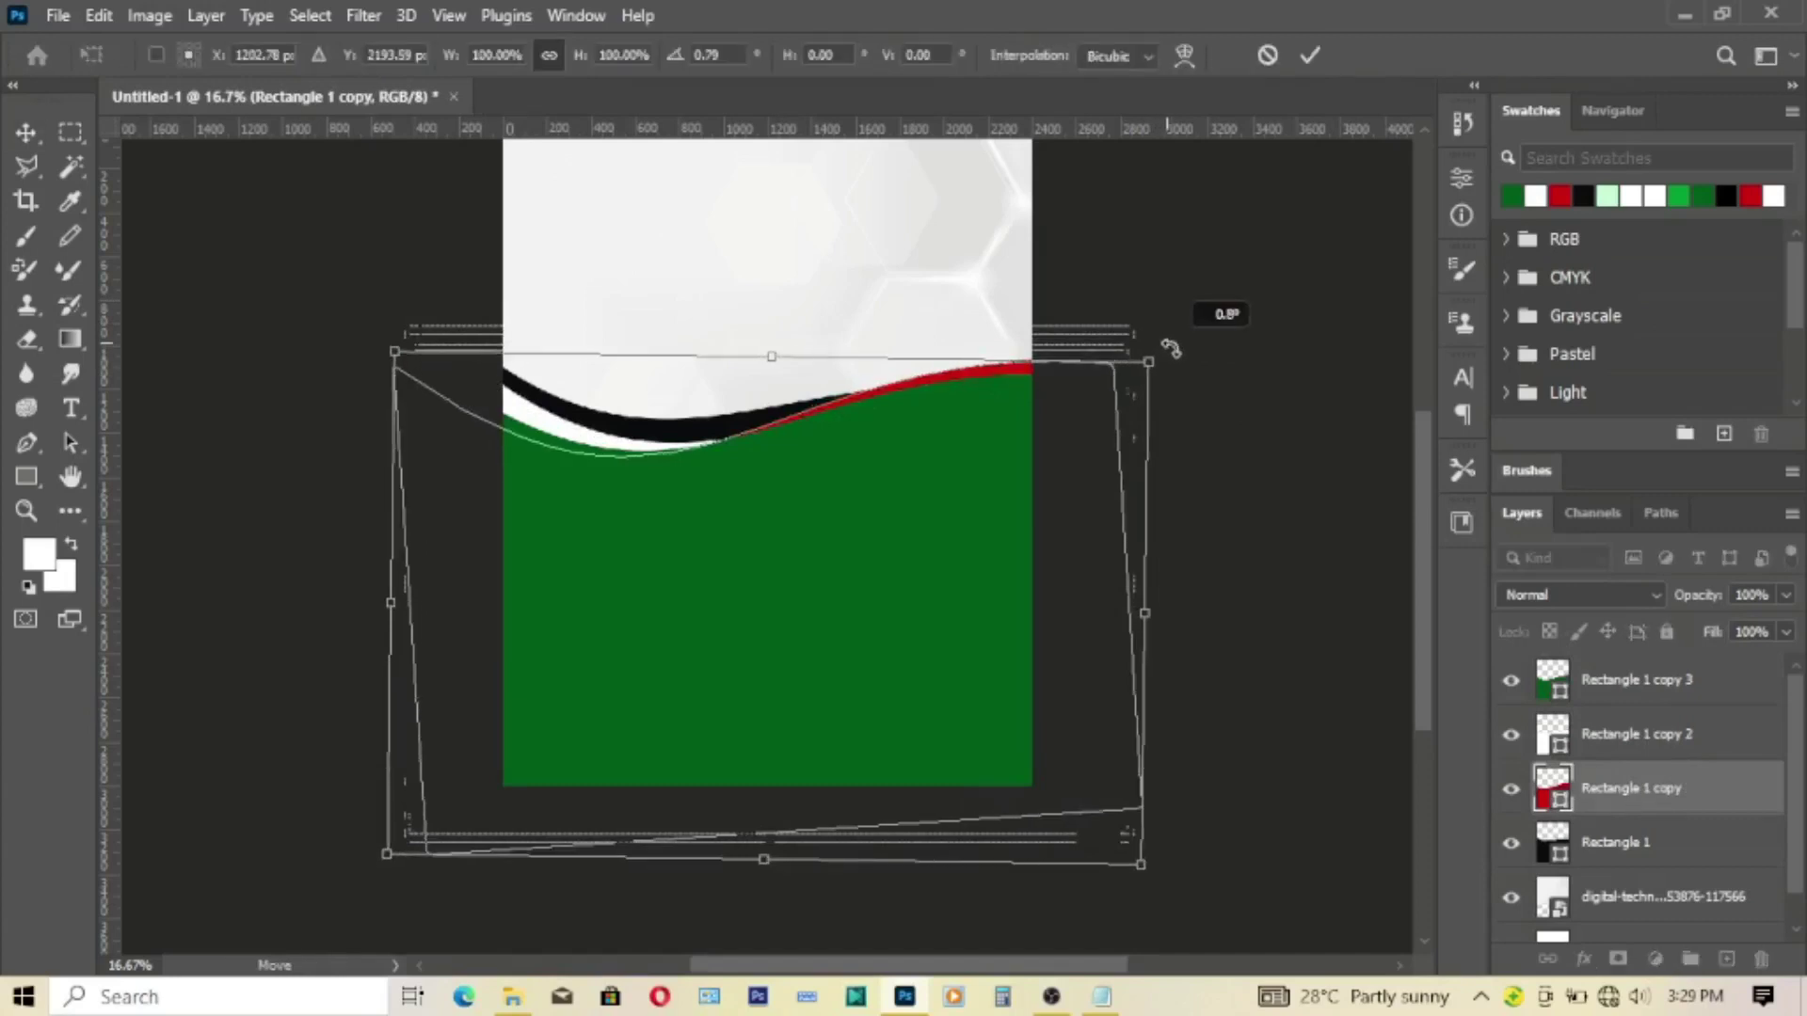
left_click(1310, 54)
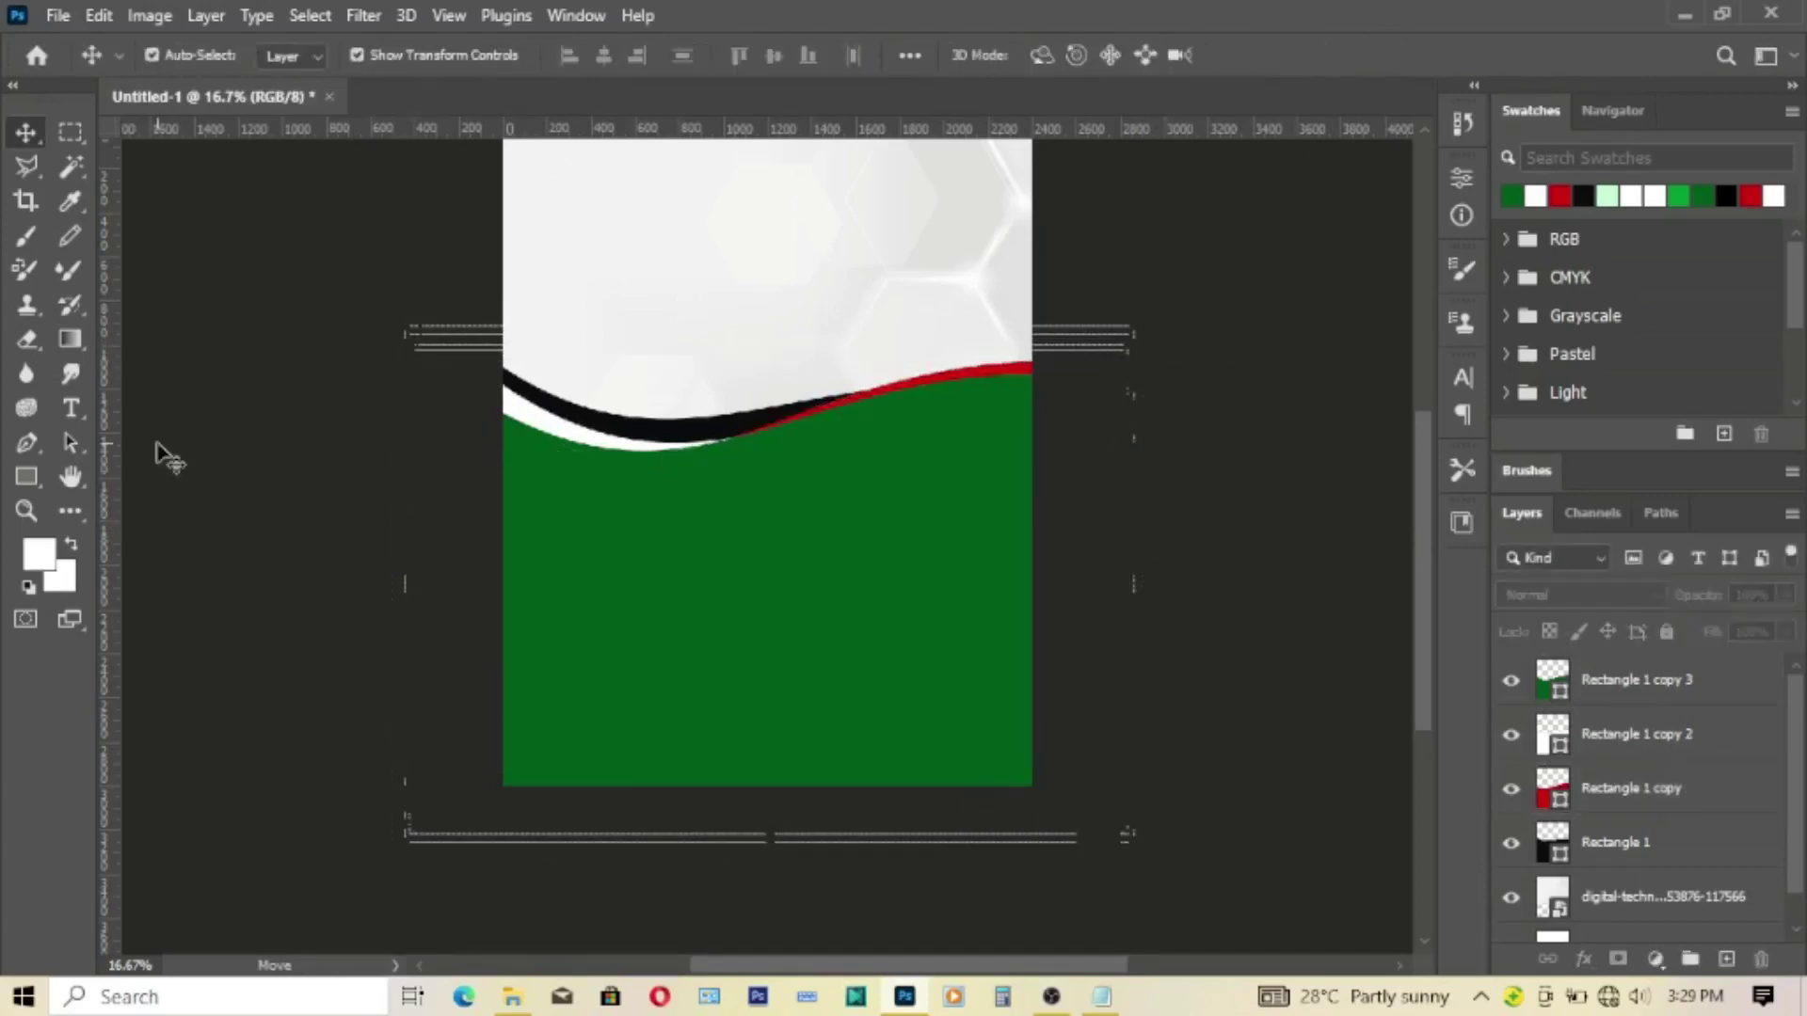
key("z")
left_click(796, 57)
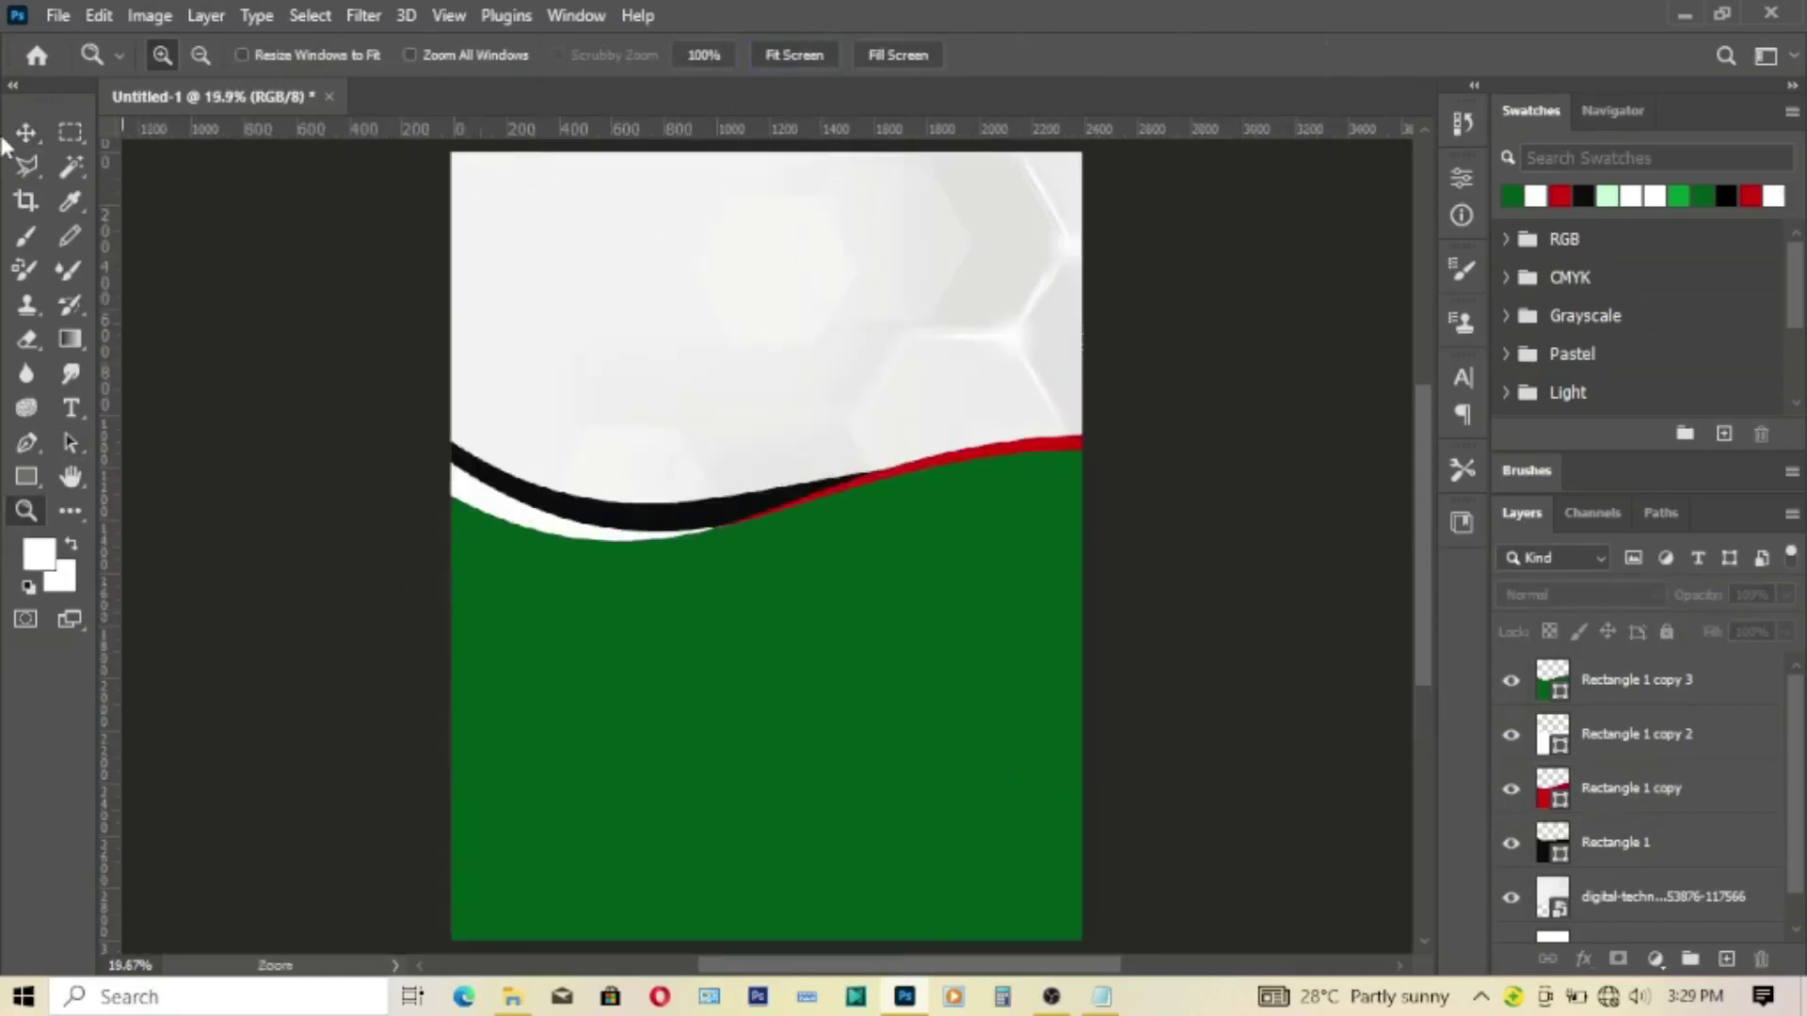
Step: Nudge the four wave rectangle layers down and group them into Group 1
key("v")
left_click(1617, 681)
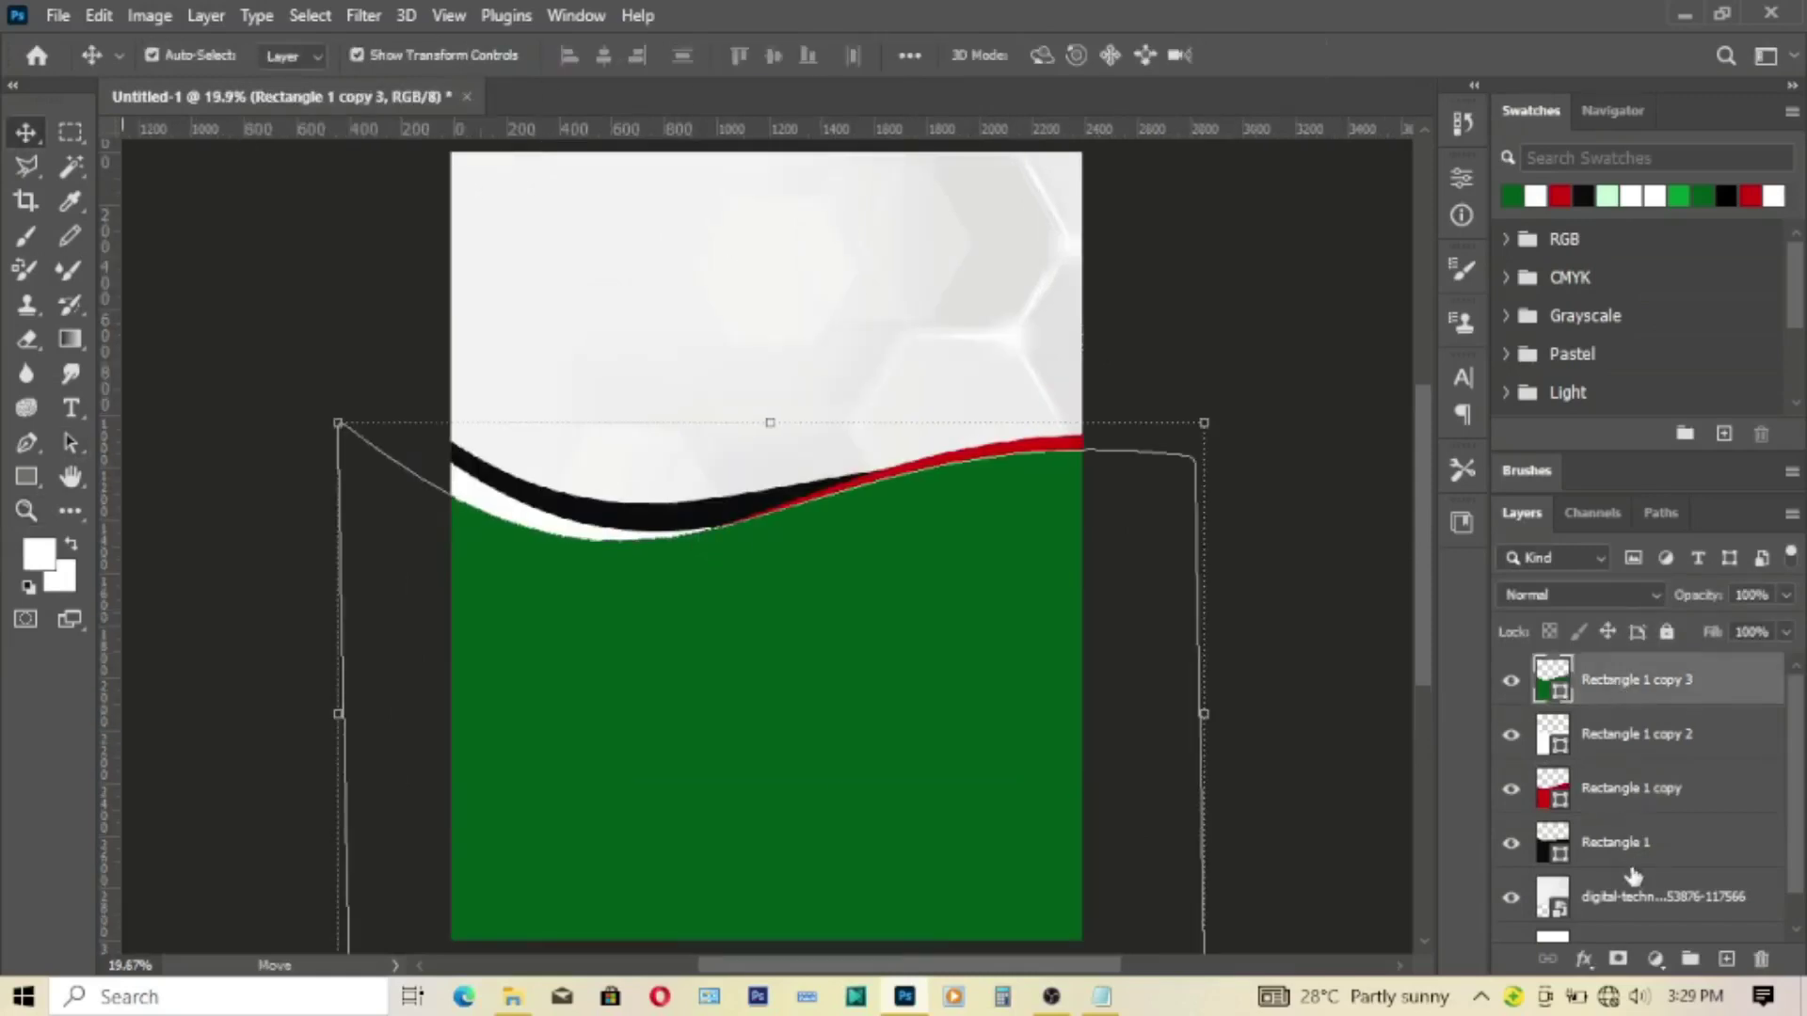
left_click(1628, 845, "shift")
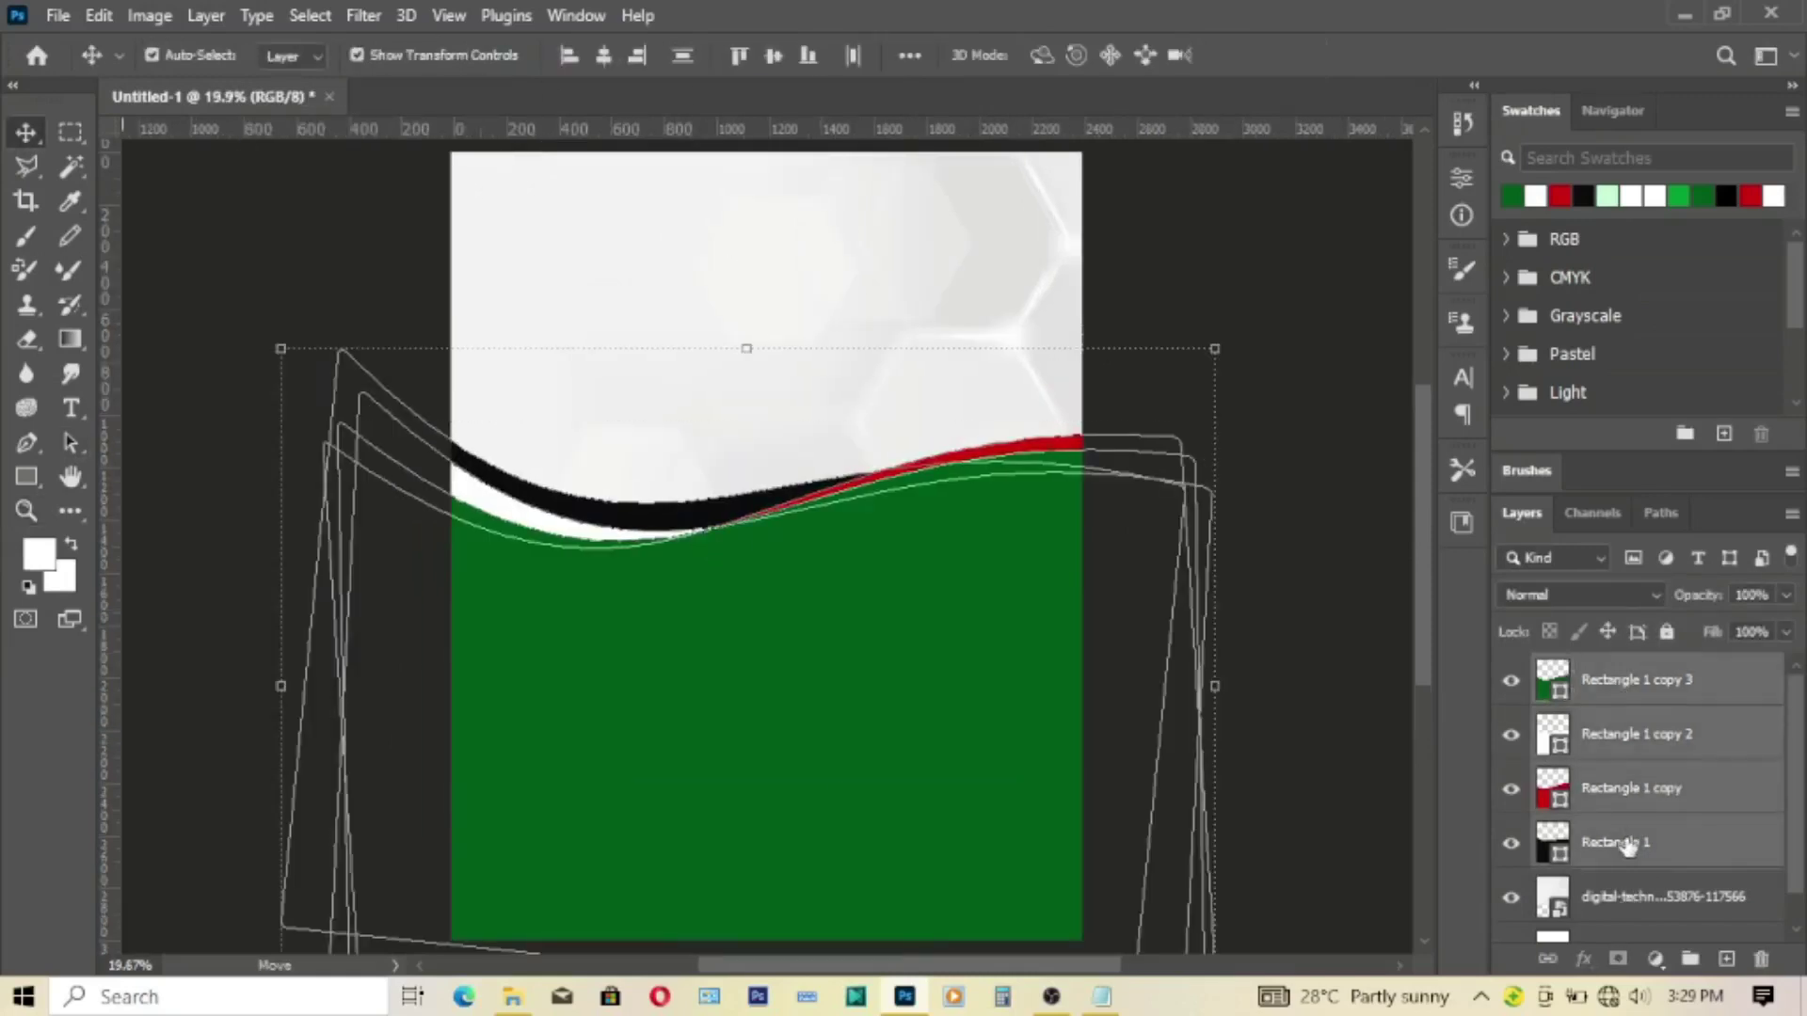
key("shift+Down")
key("shift+Down")
key("shift+Down")
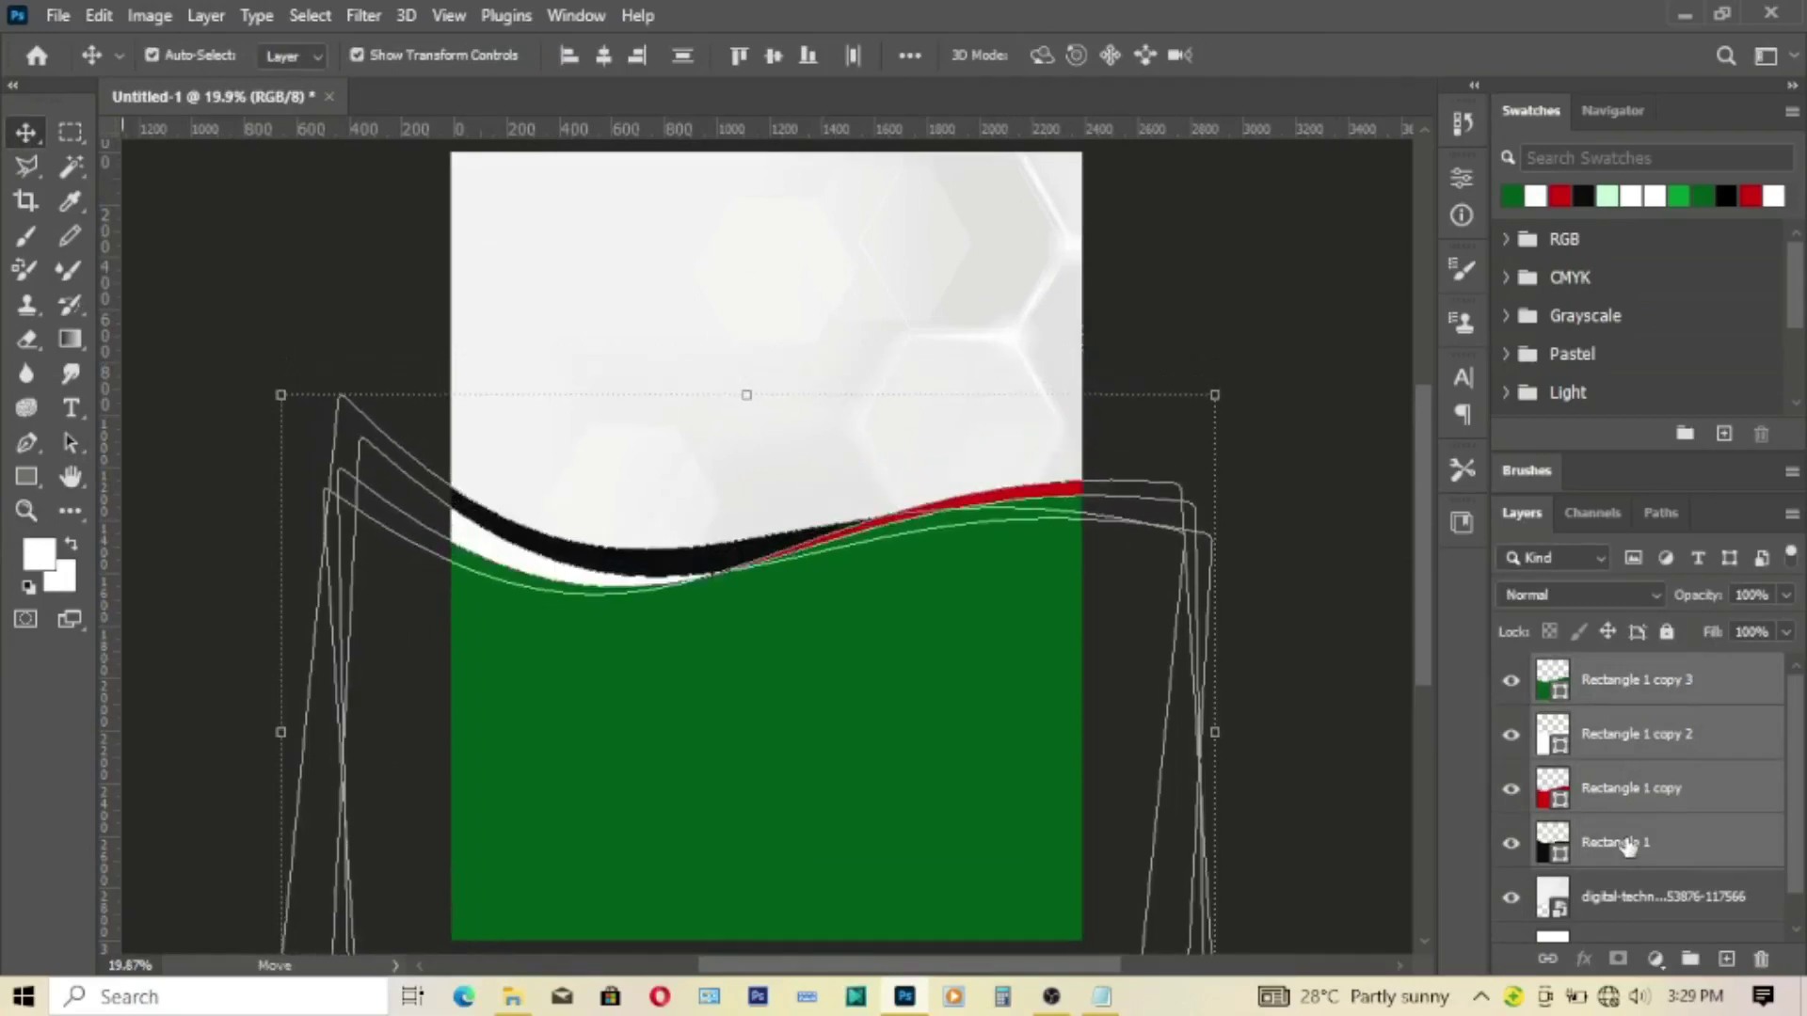
key("shift+Down")
key("shift+Down")
key("shift+Down")
key("ctrl+g")
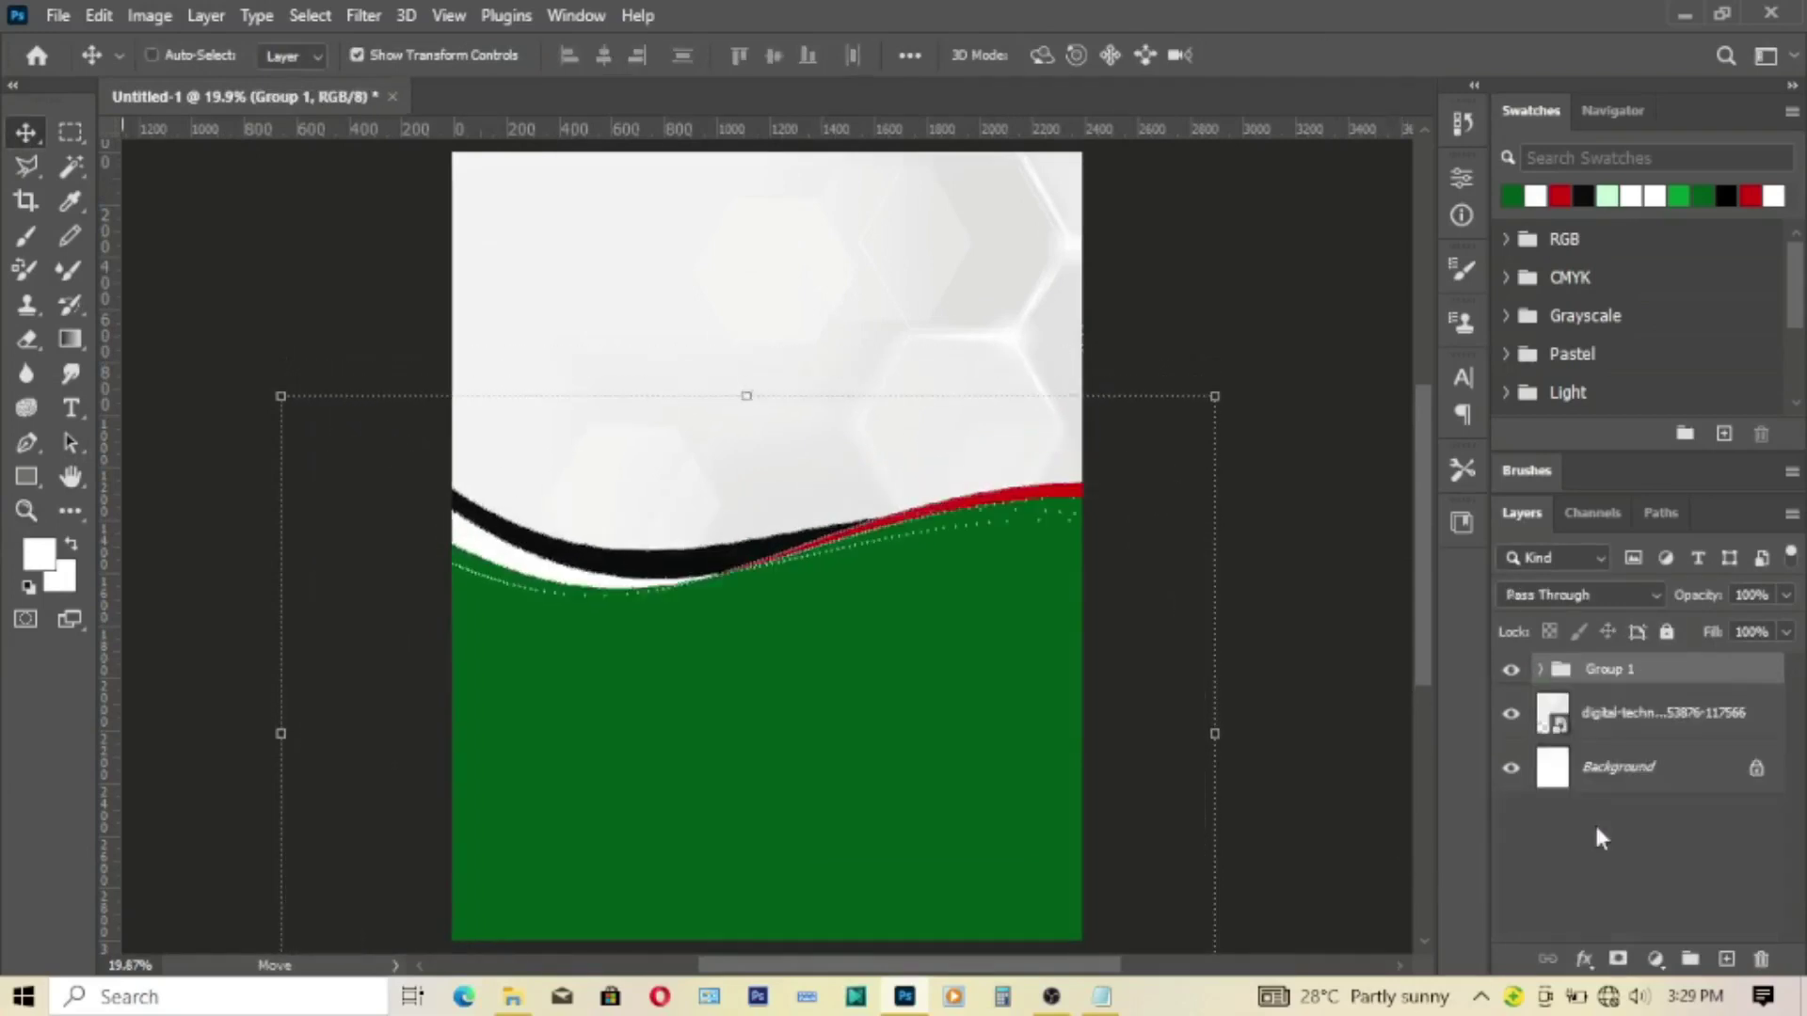
Step: Nudge the black wave Rectangle 1 slightly lower inside Group 1
left_click(1540, 670)
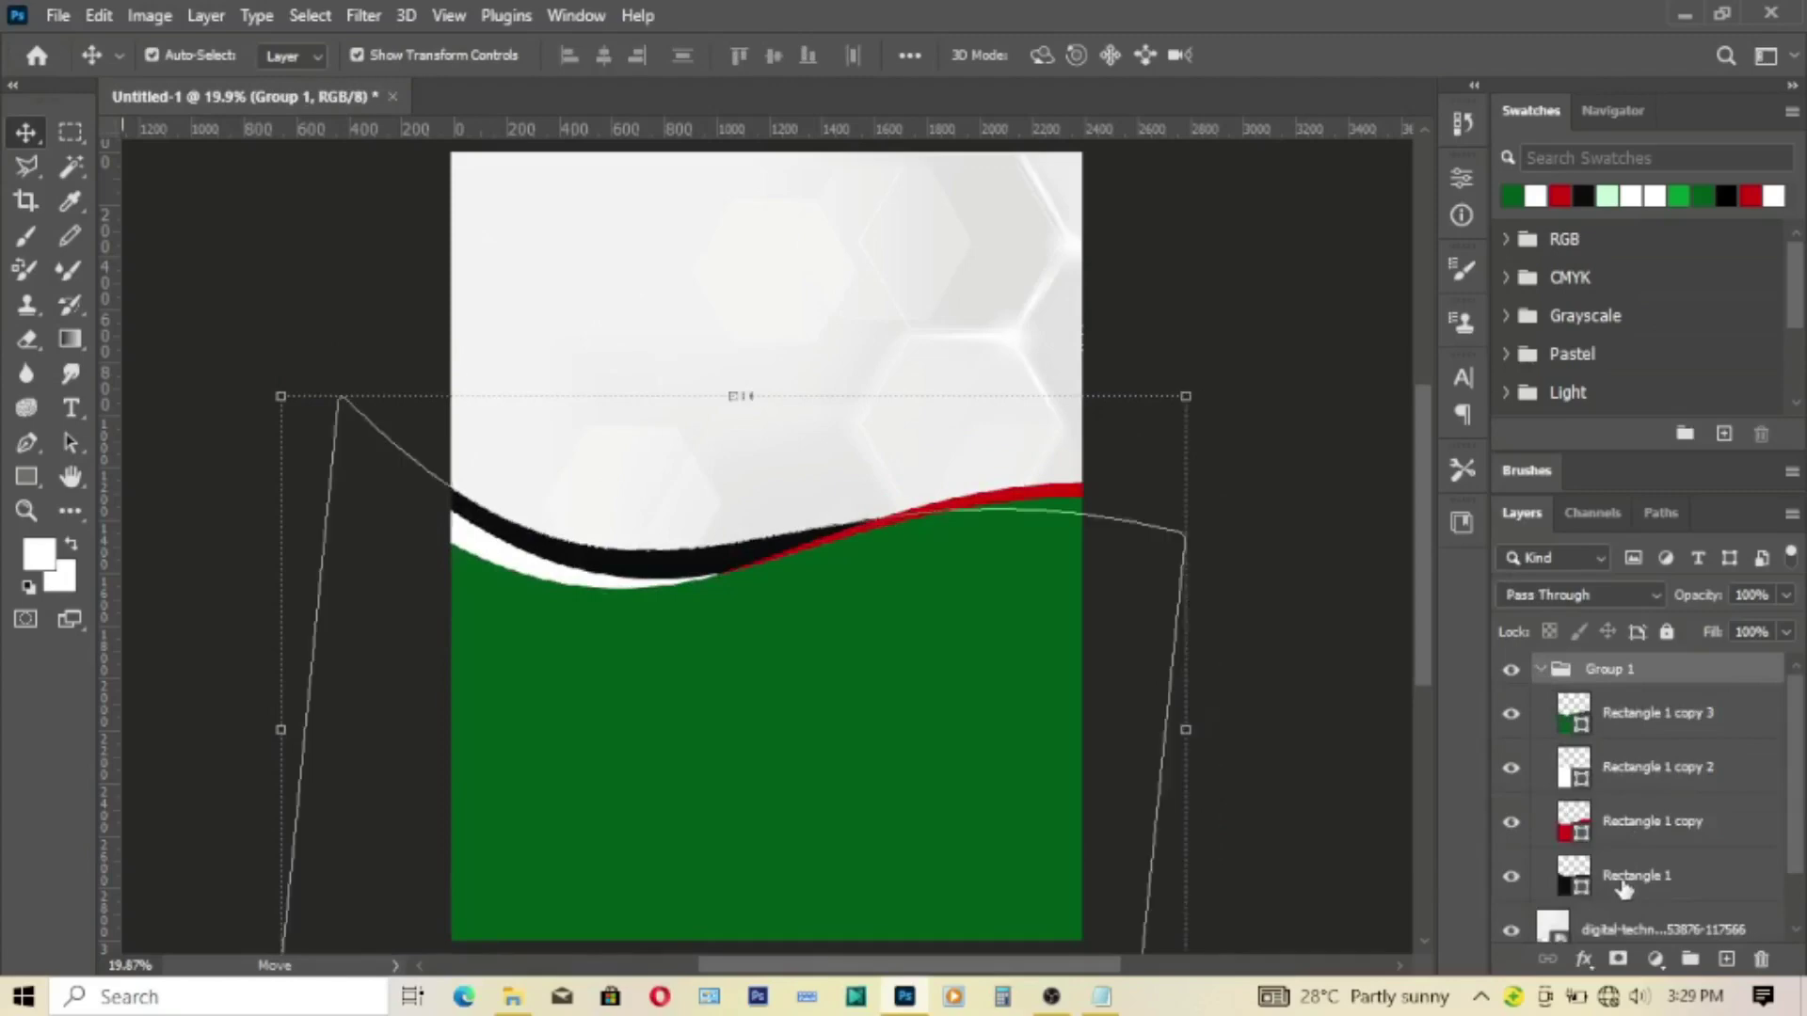
left_click(1625, 883)
key("shift+Down")
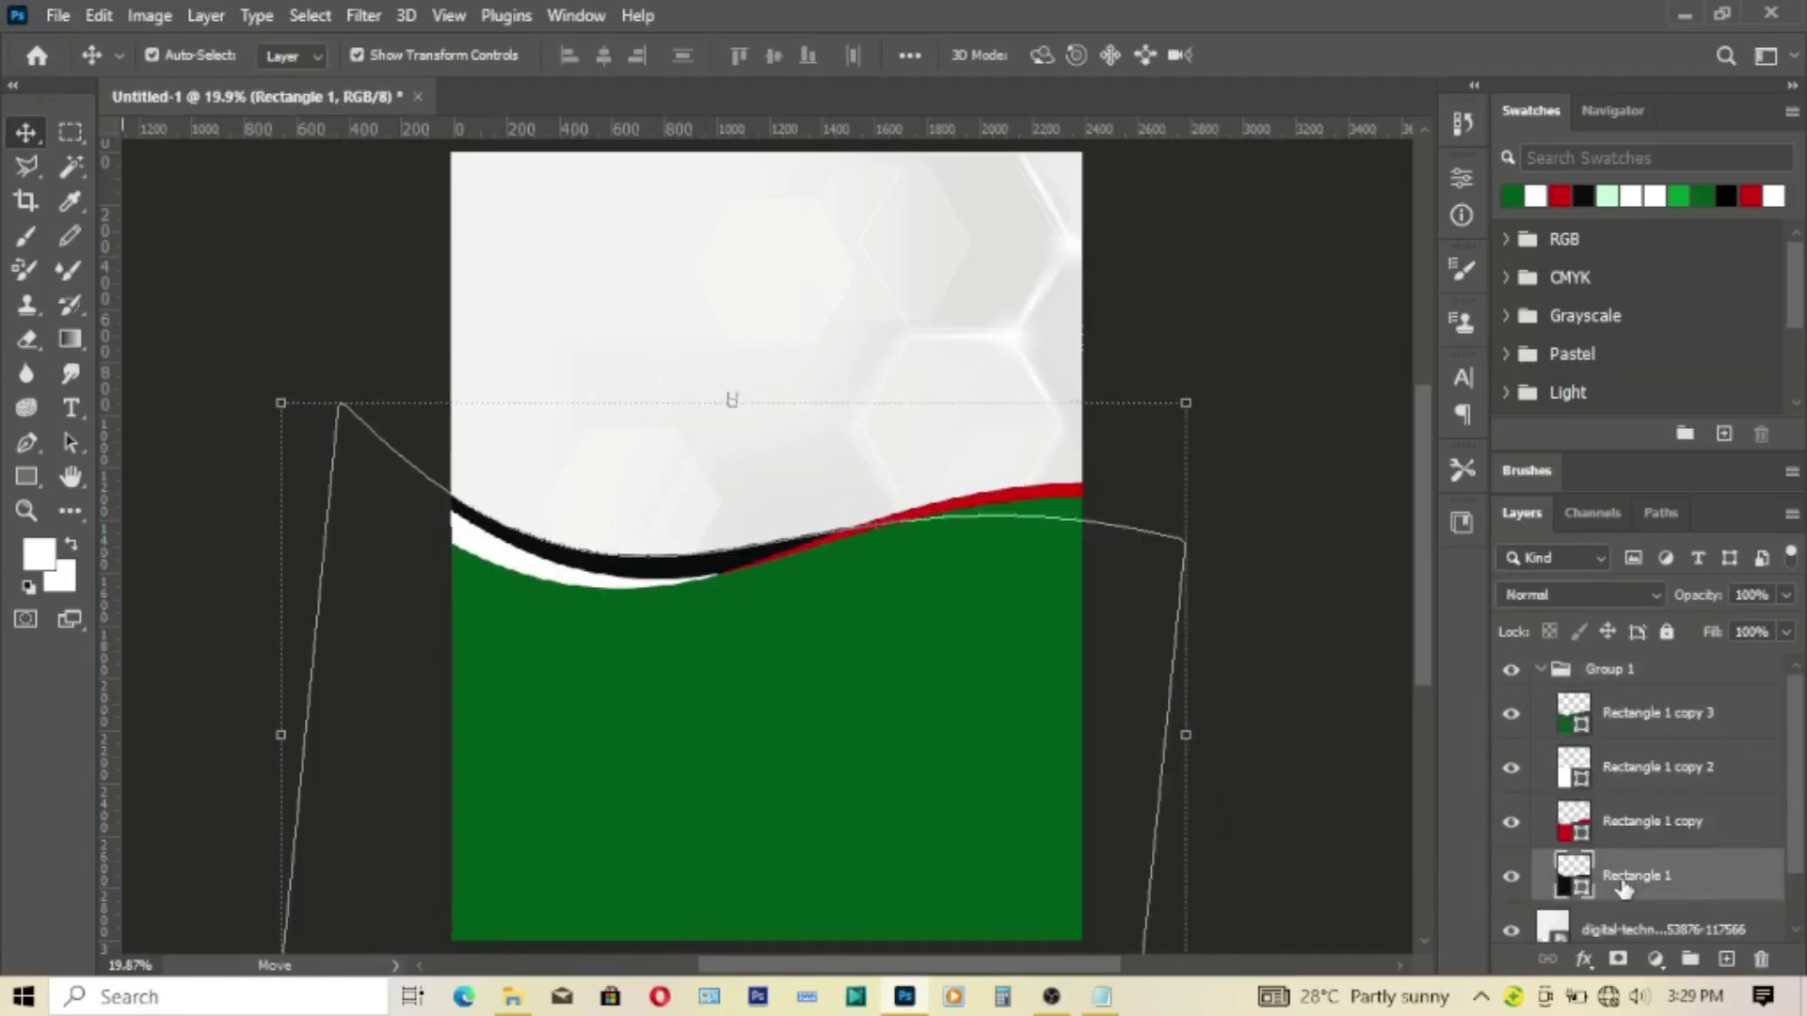
key("shift+Down")
left_click(1265, 656)
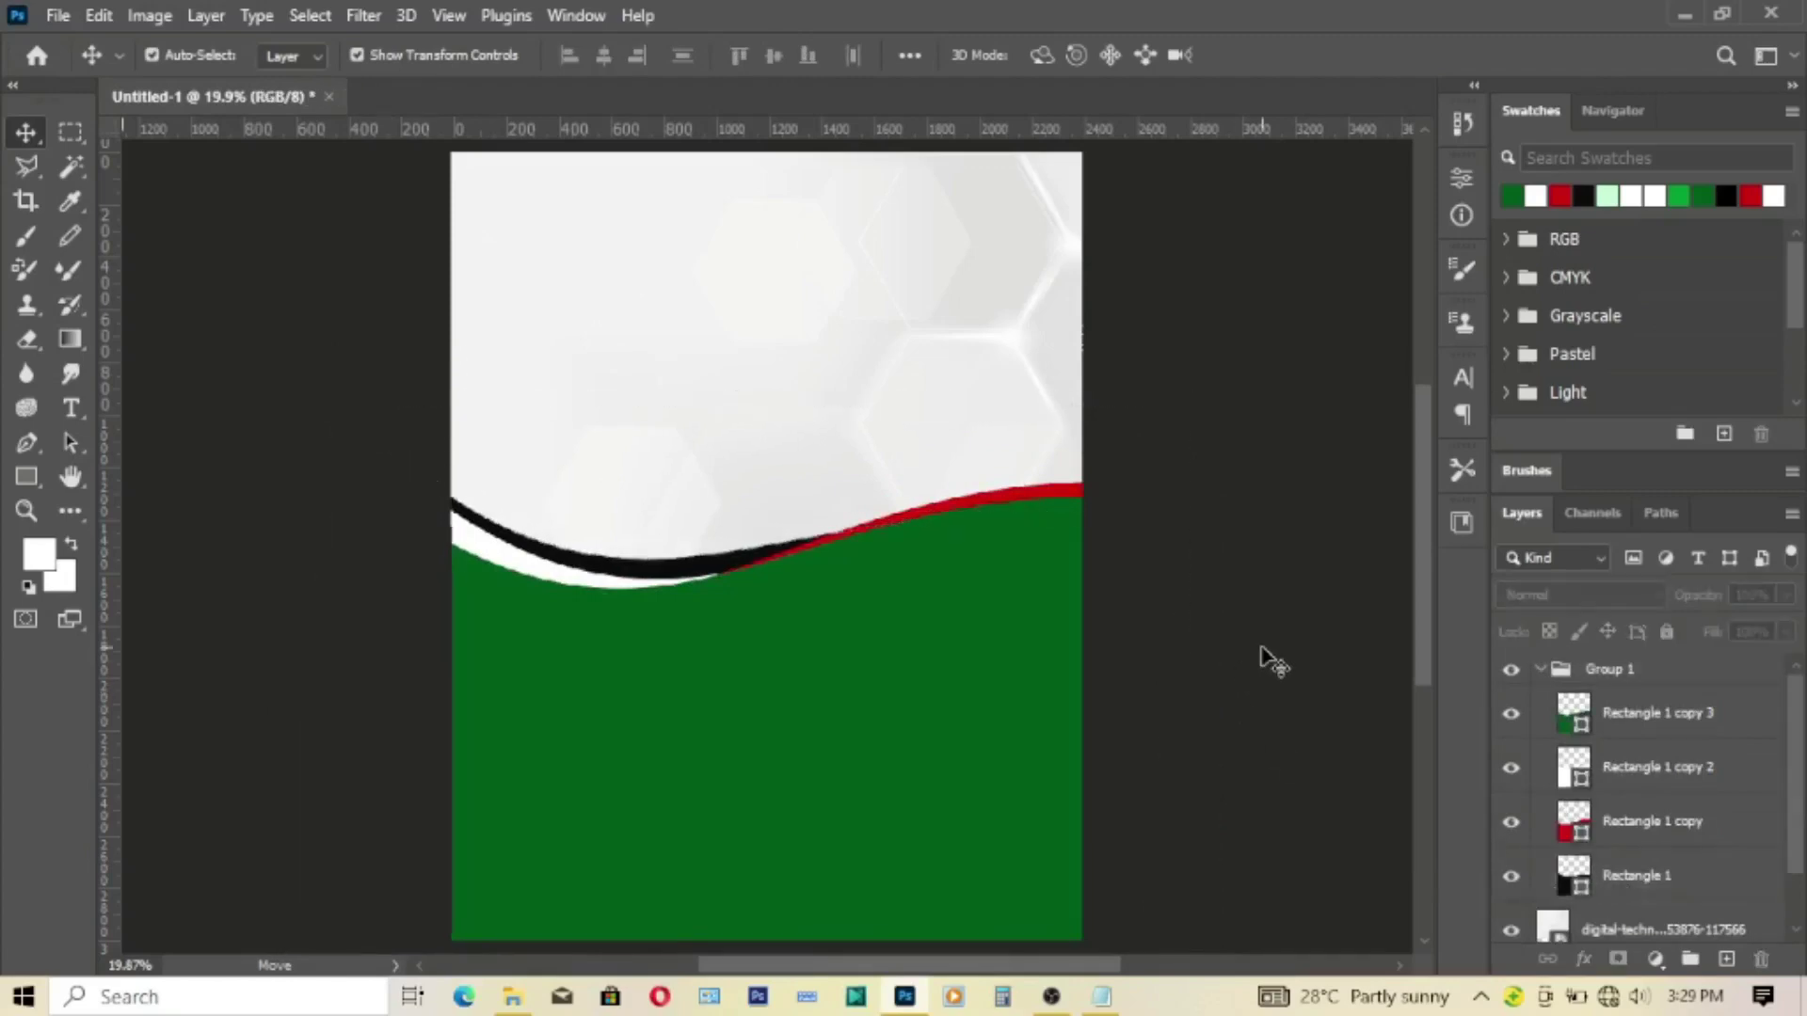
Step: Place the NDC-logo image on the flyer and rasterize its layer
left_click(508, 998)
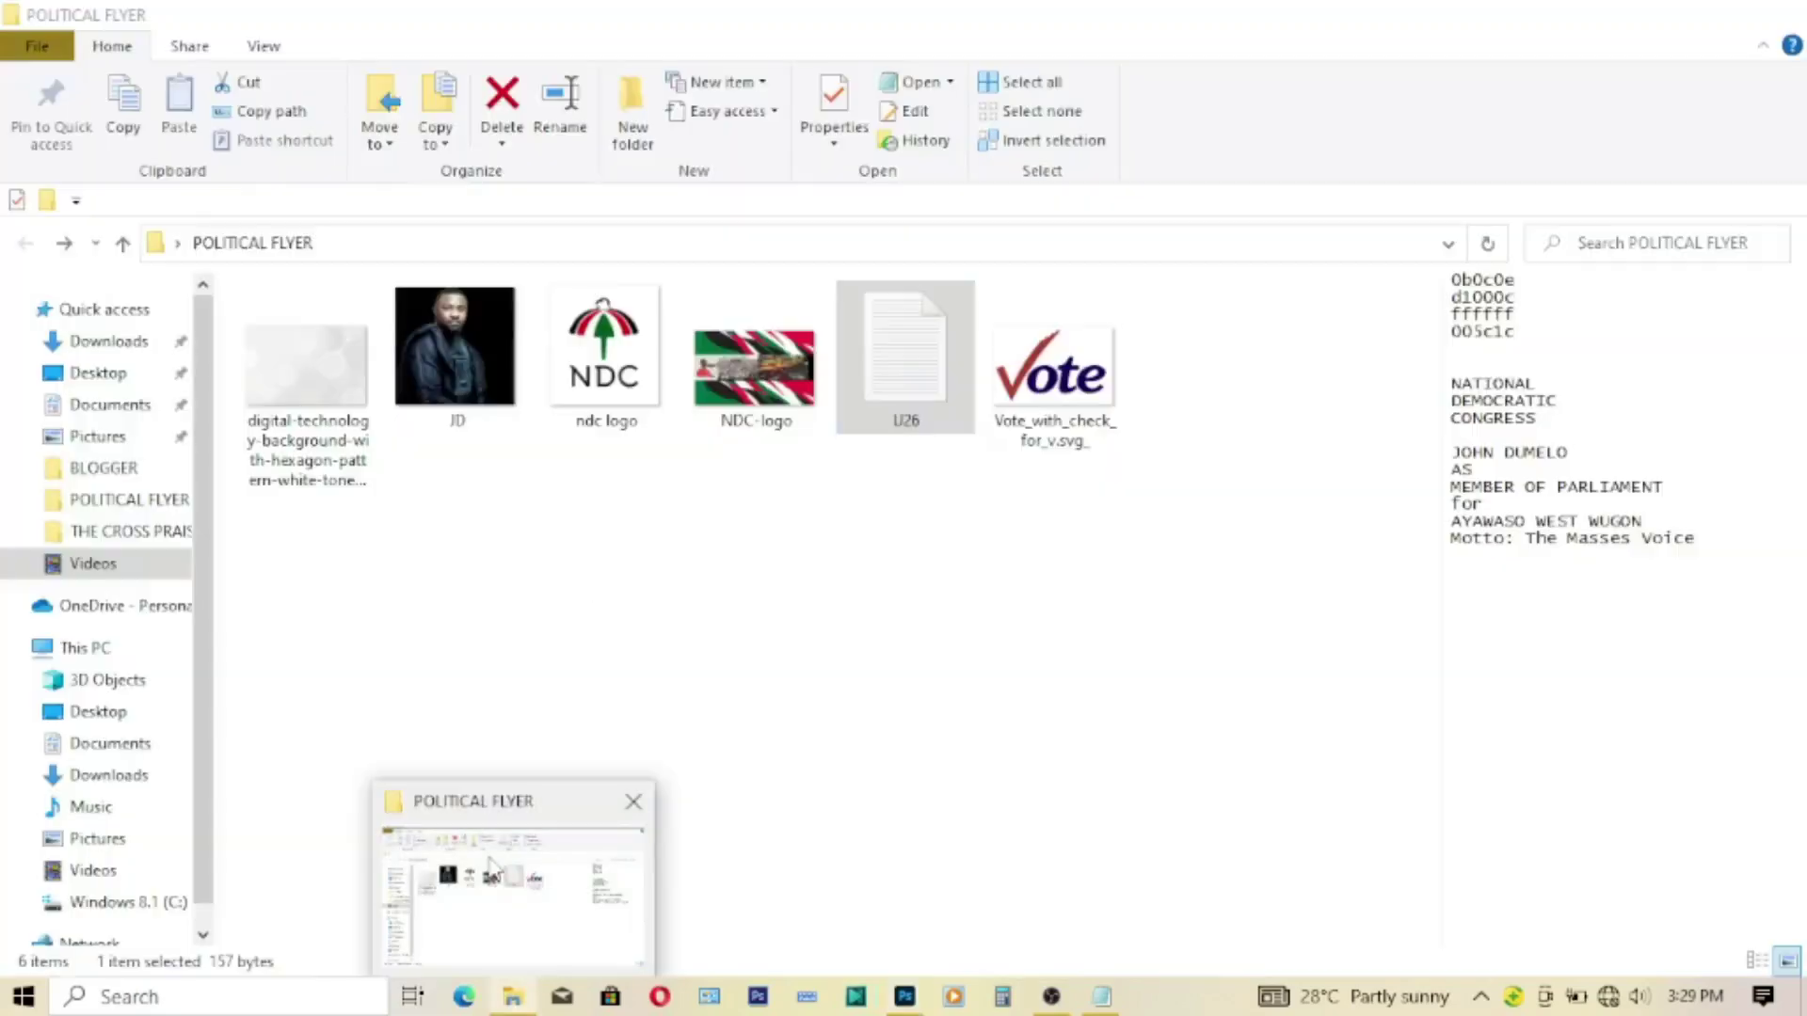
left_click(753, 368)
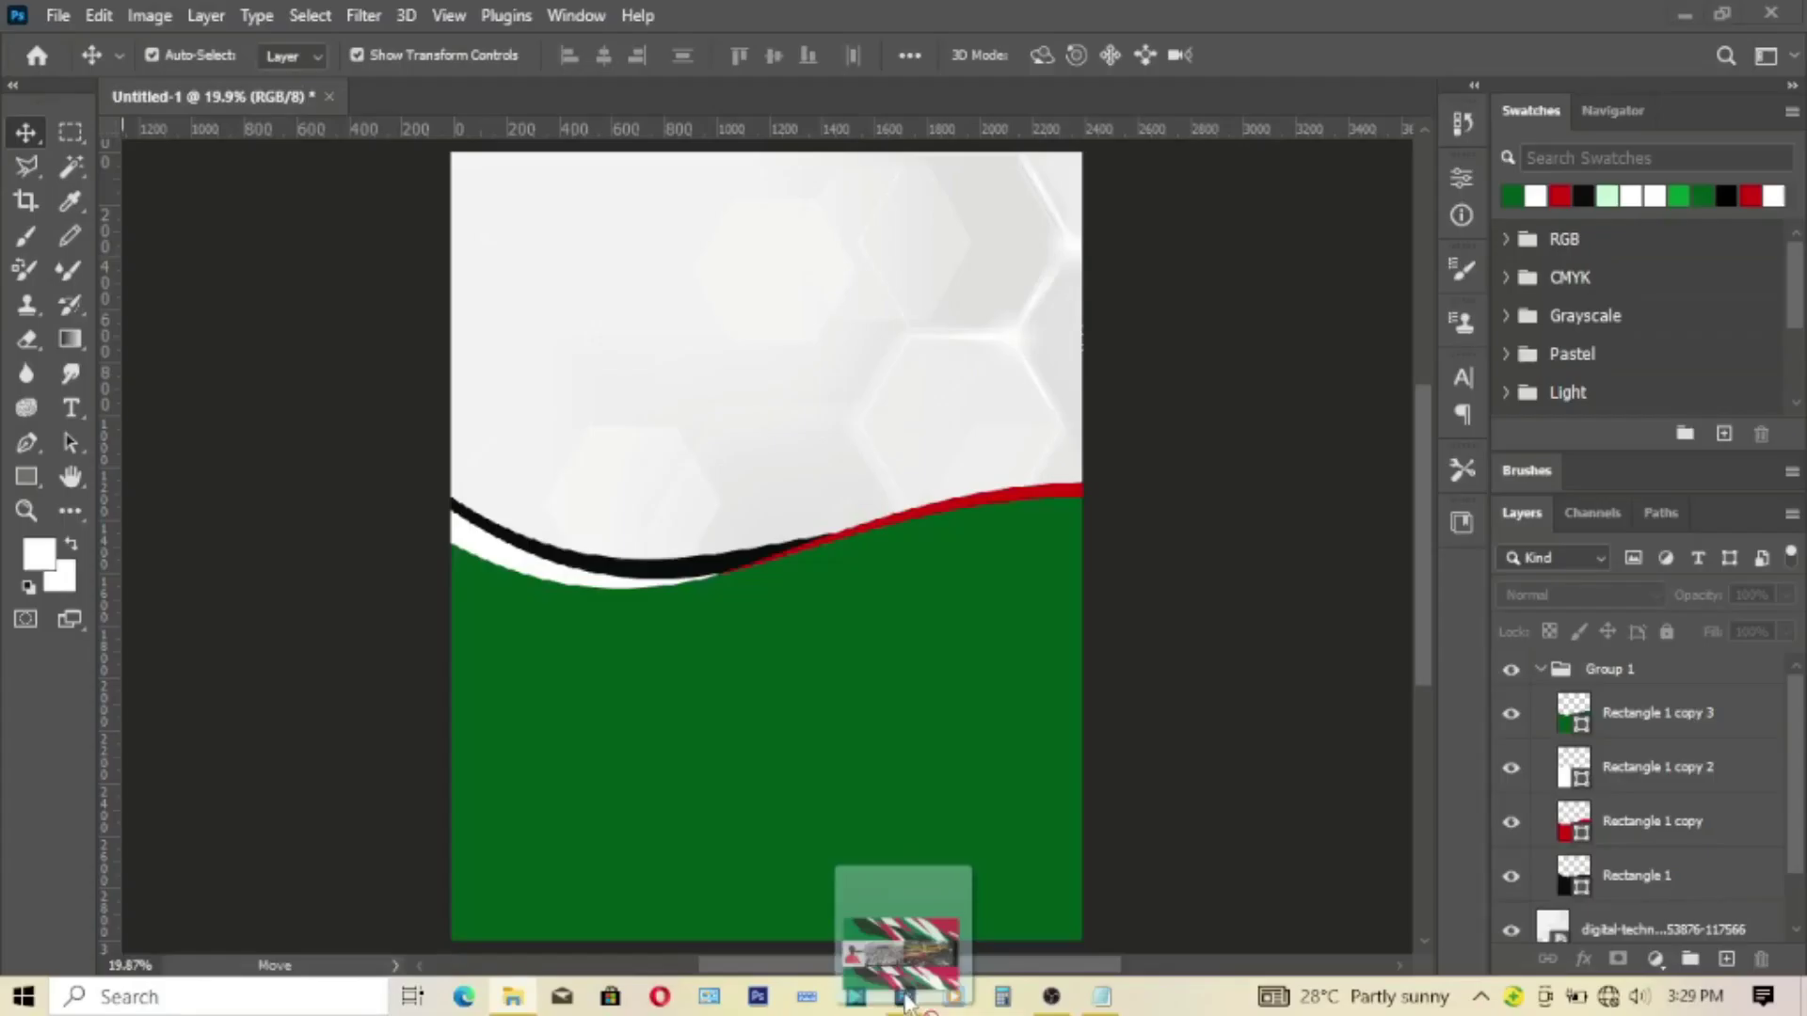
left_click_drag(738, 365, 807, 414)
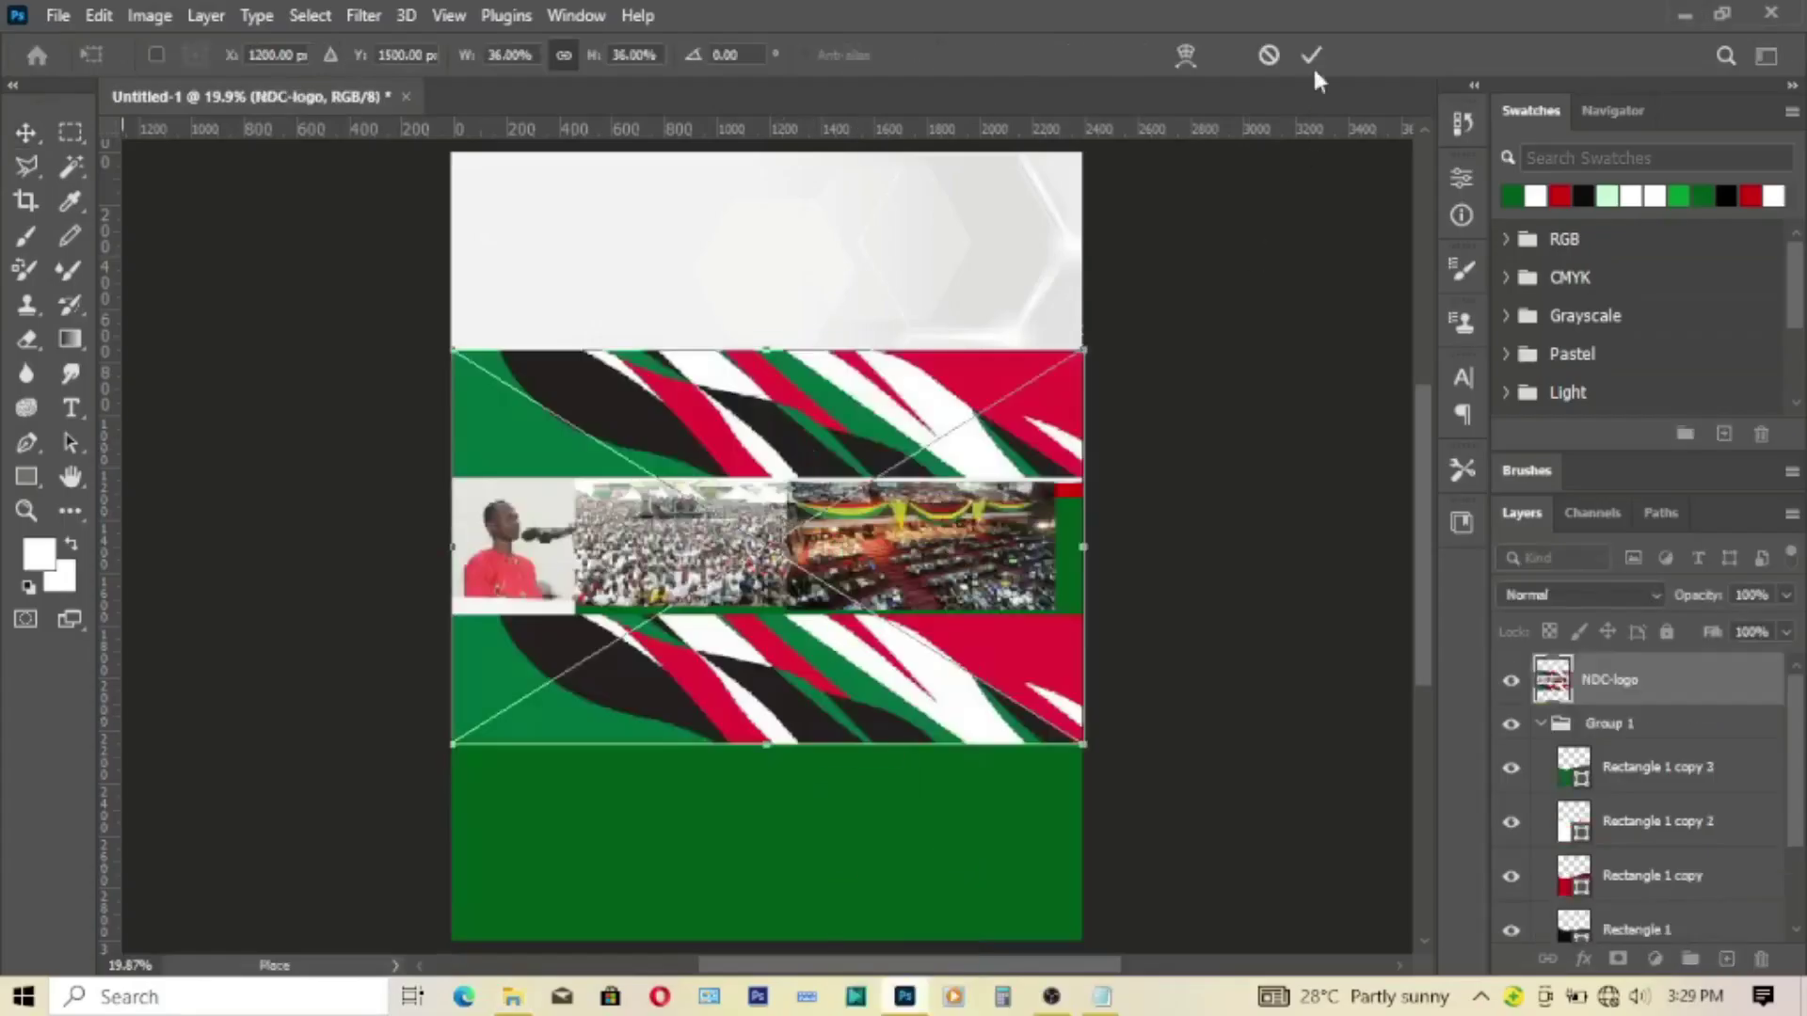
left_click(1311, 54)
right_click(1603, 681)
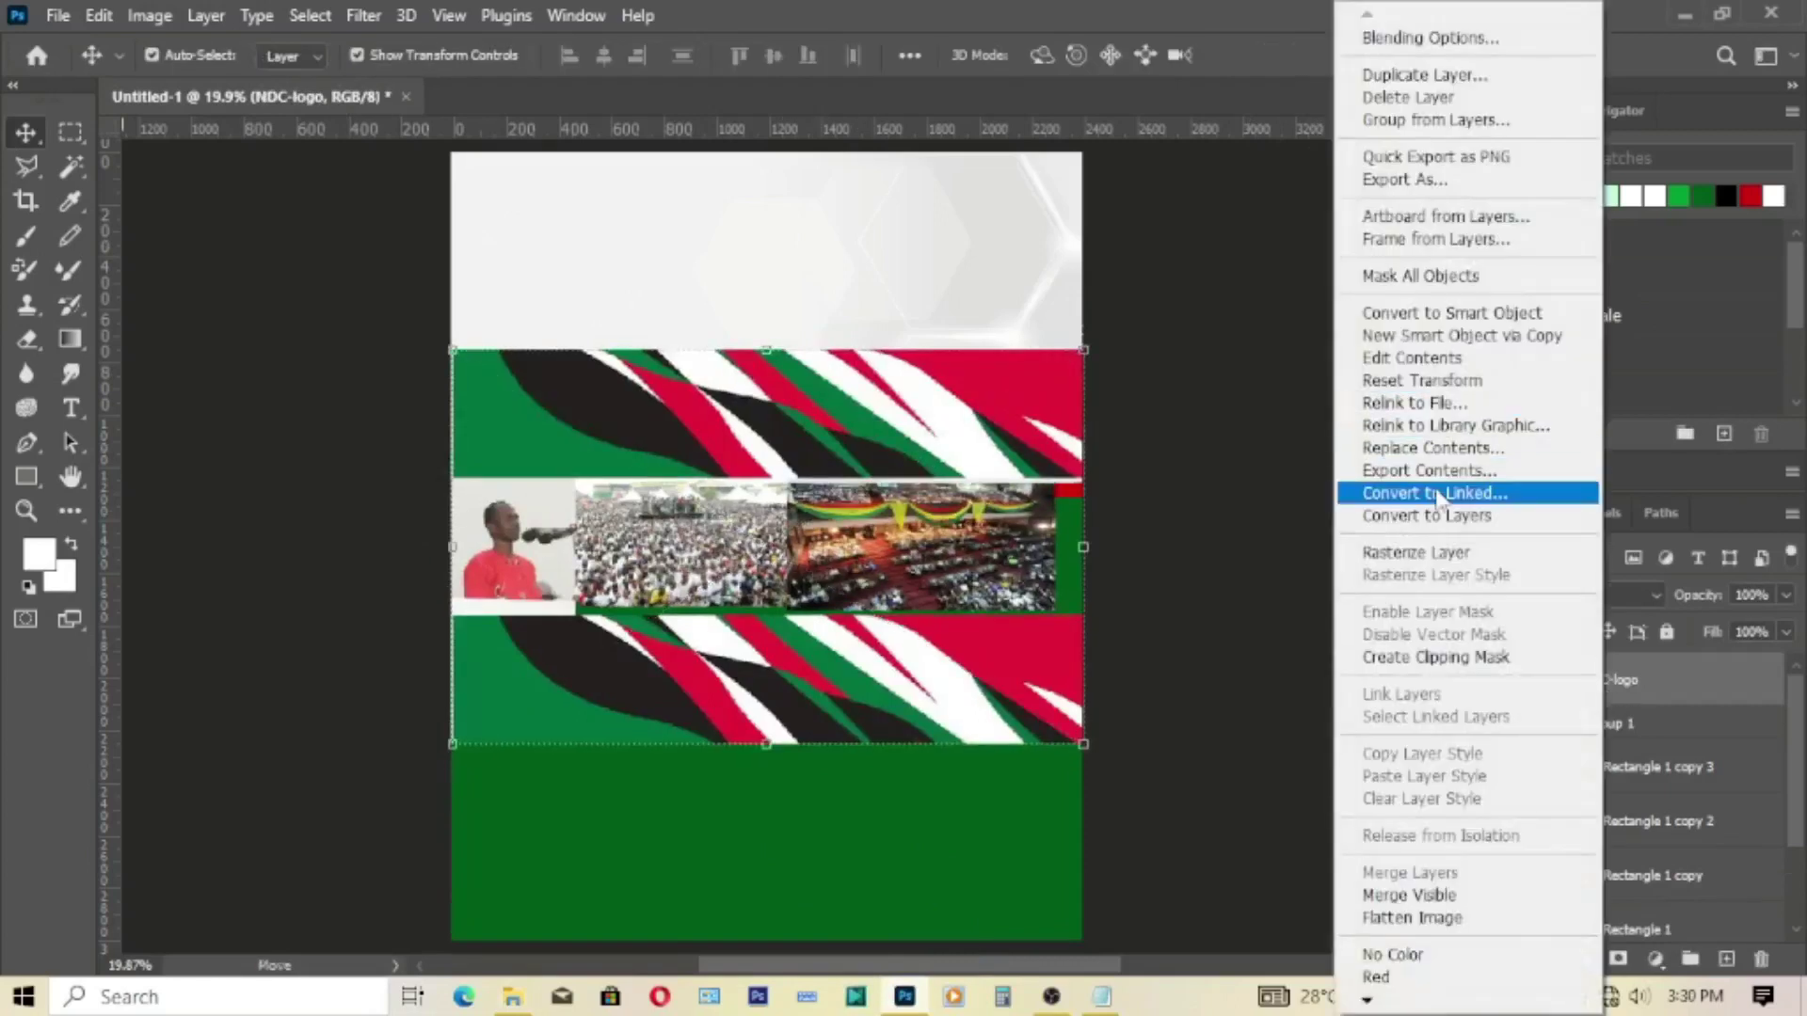
left_click(1449, 553)
Step: Cut the logo's top flag band onto Layer 1 and delete the leftover NDC-logo layer
left_click(68, 130)
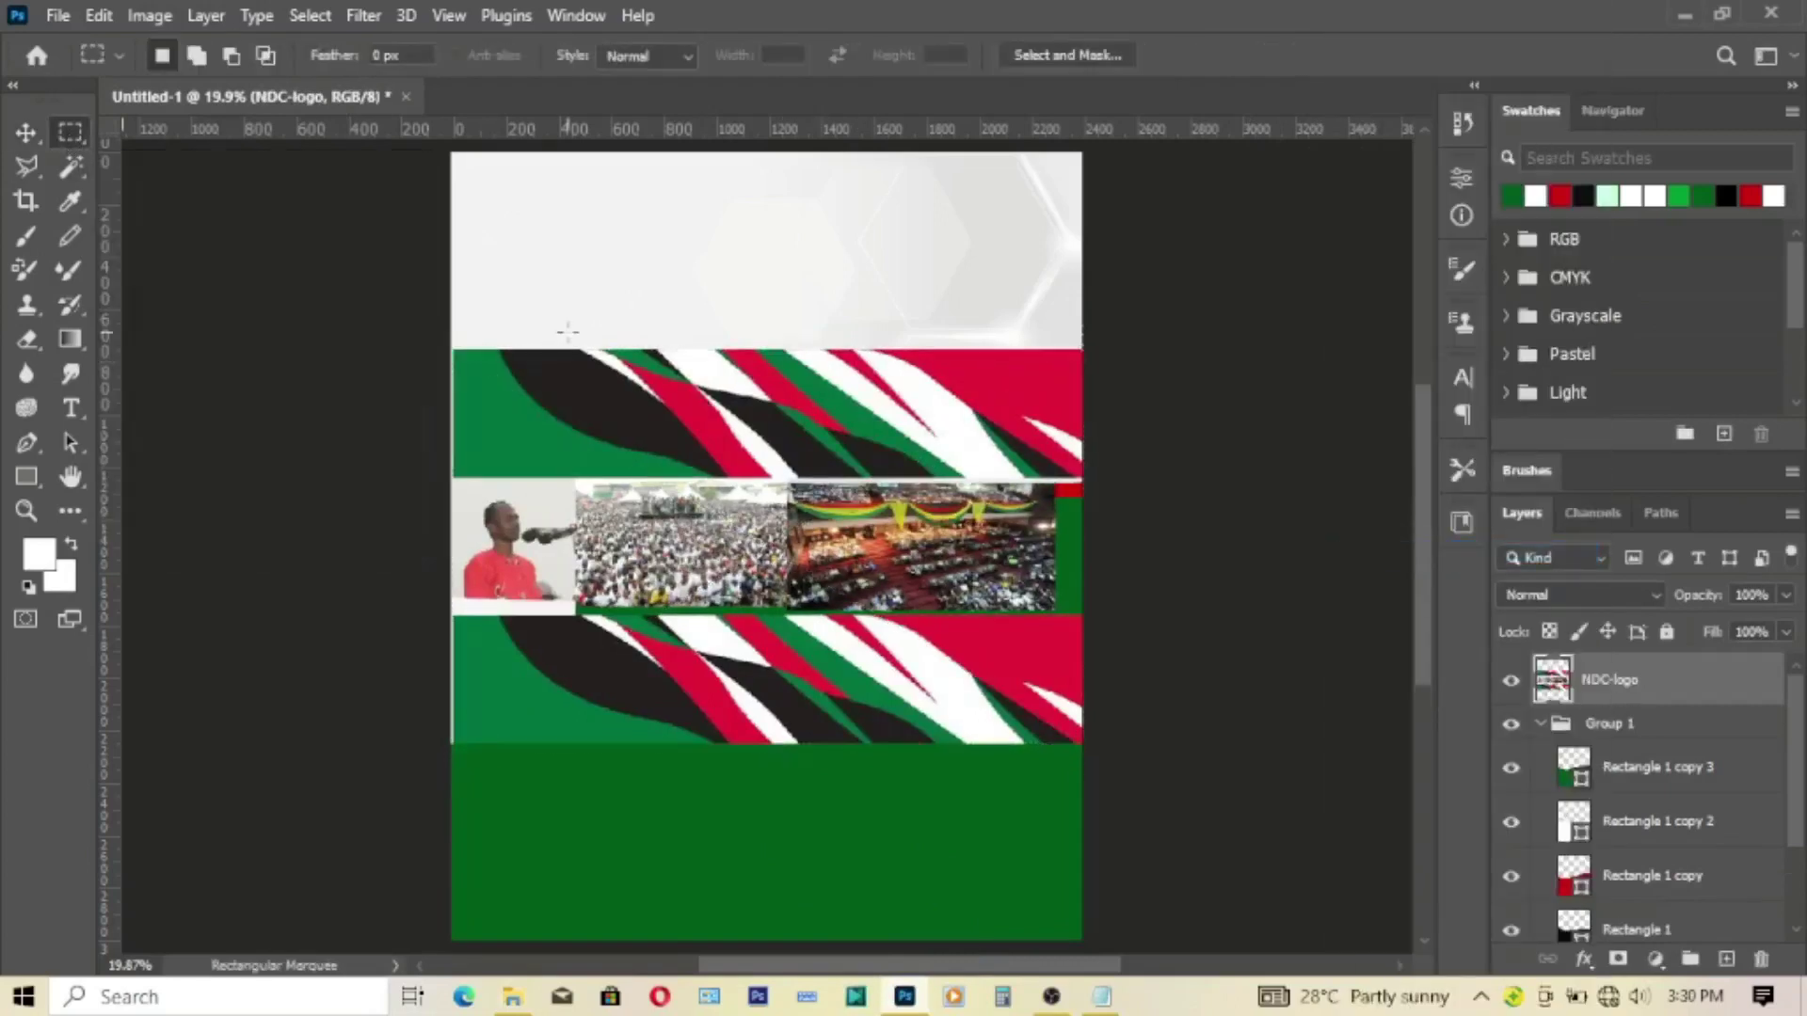
left_click_drag(439, 326, 1089, 457)
right_click(958, 434)
left_click(1032, 633)
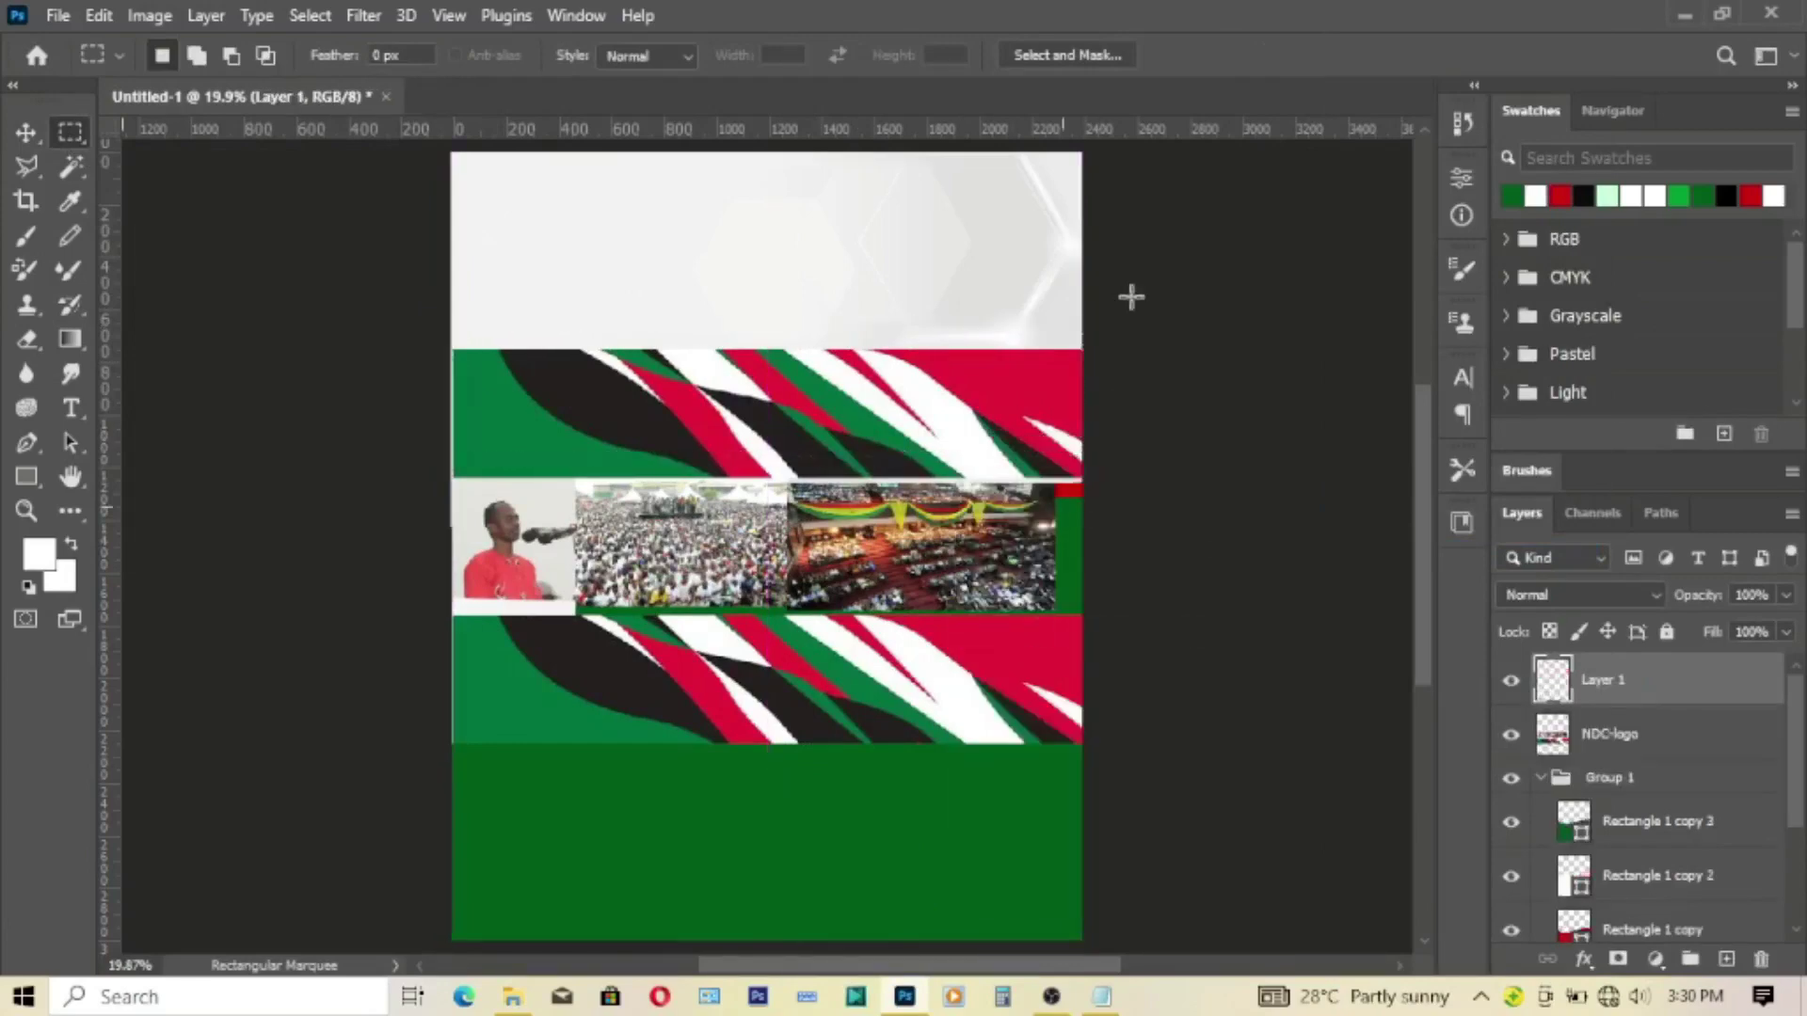
right_click(1593, 739)
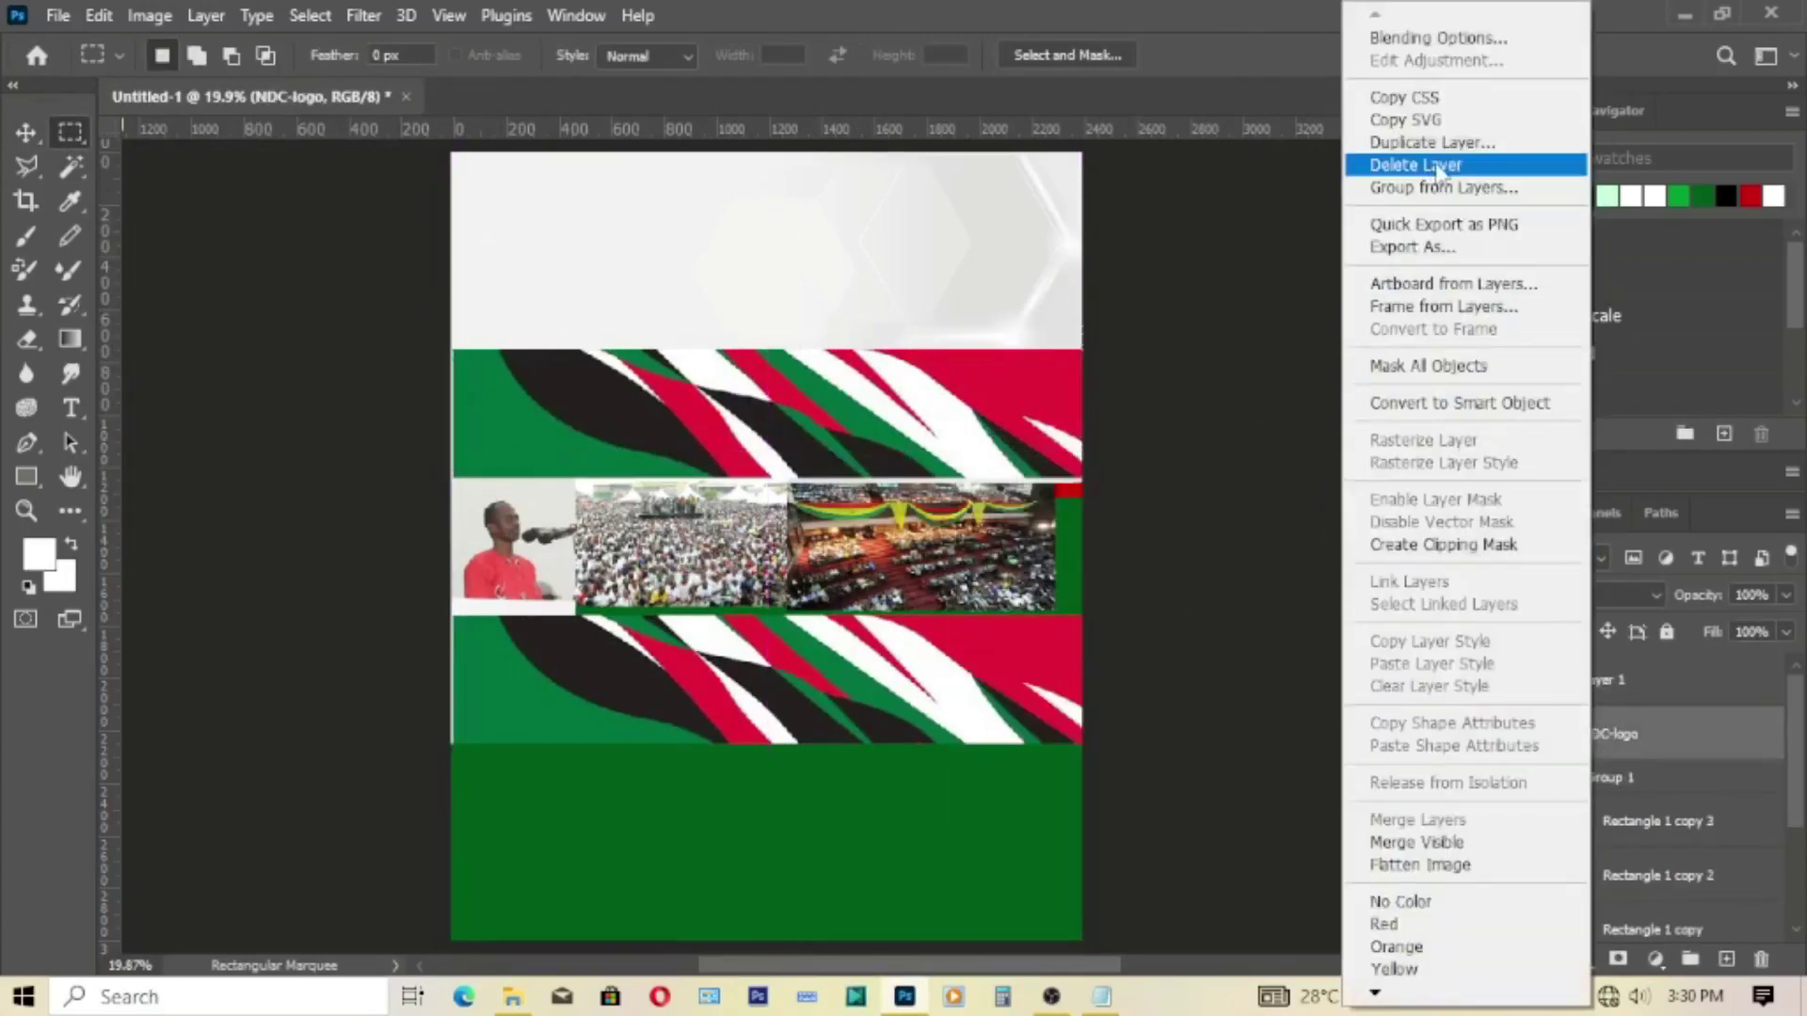
left_click(1402, 166)
left_click(799, 390)
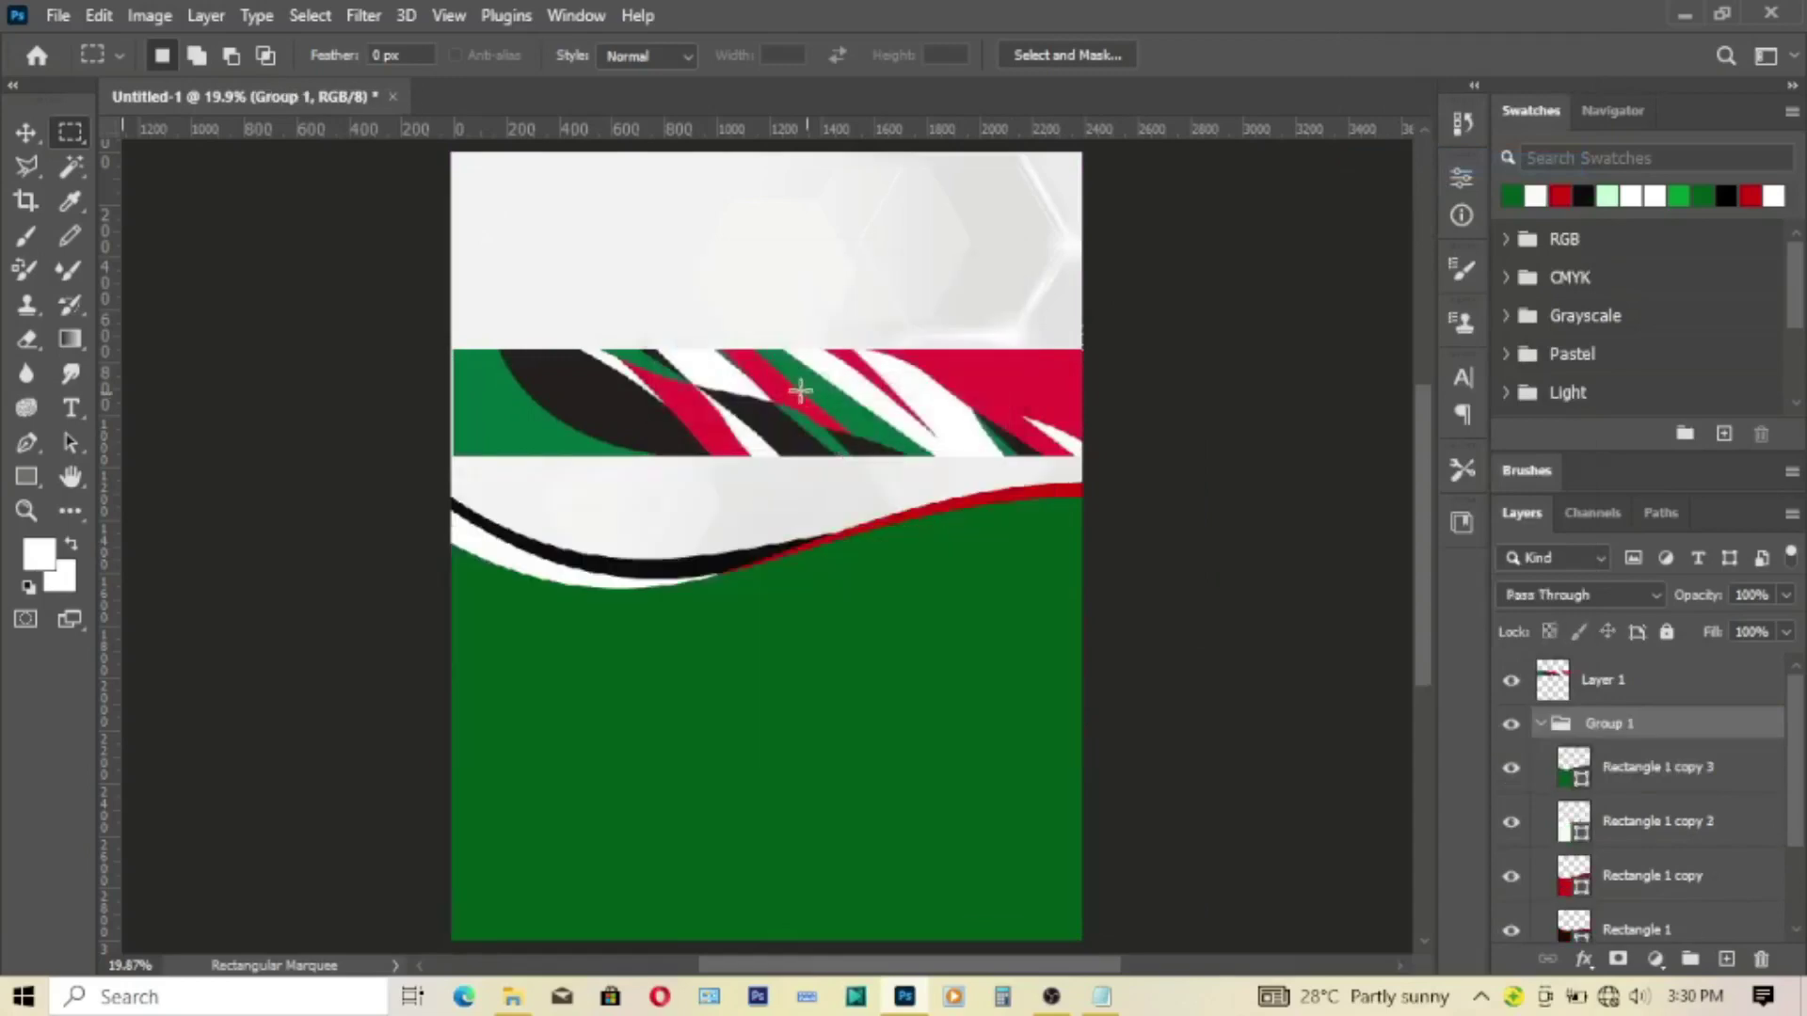
Step: Move Layer 1 to the flyer's top edge and scale it to 119.74%
left_click(29, 133)
left_click(864, 372)
left_click_drag(841, 243, 841, 219)
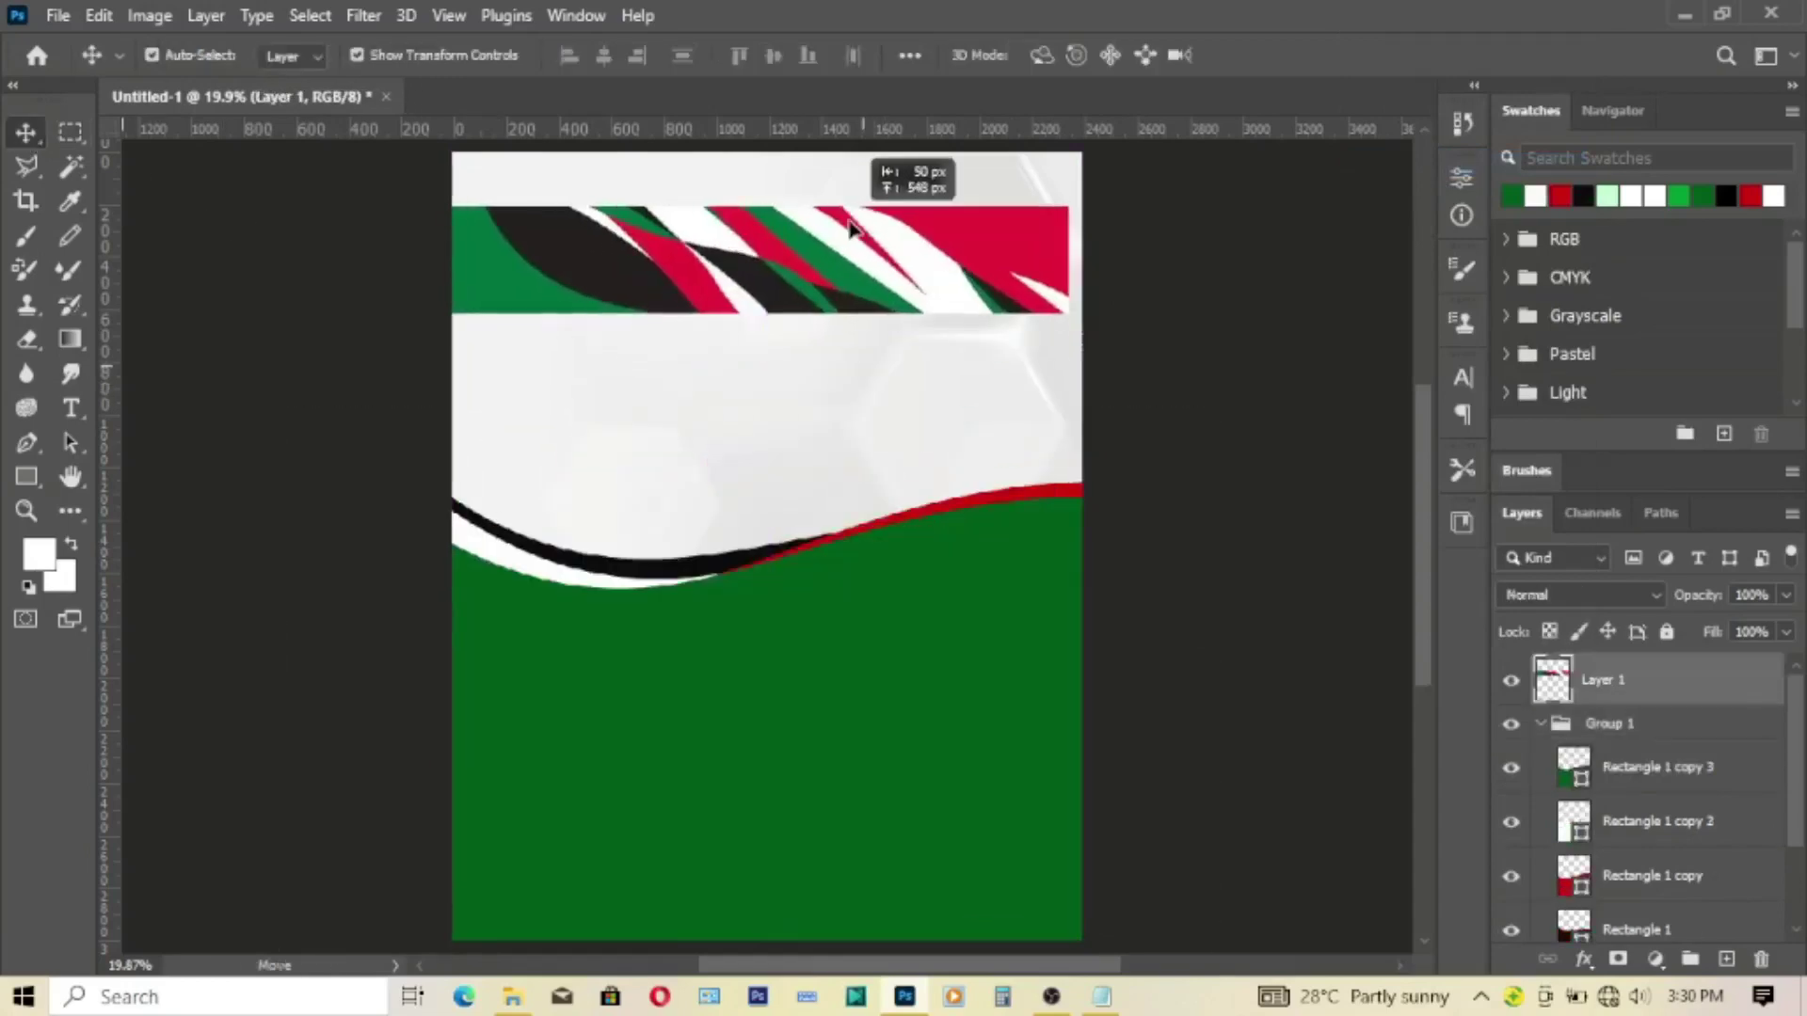
key("ctrl+t")
mouse_move(753, 311)
left_mouse_down()
mouse_move(754, 333)
mouse_move(767, 265)
left_mouse_up()
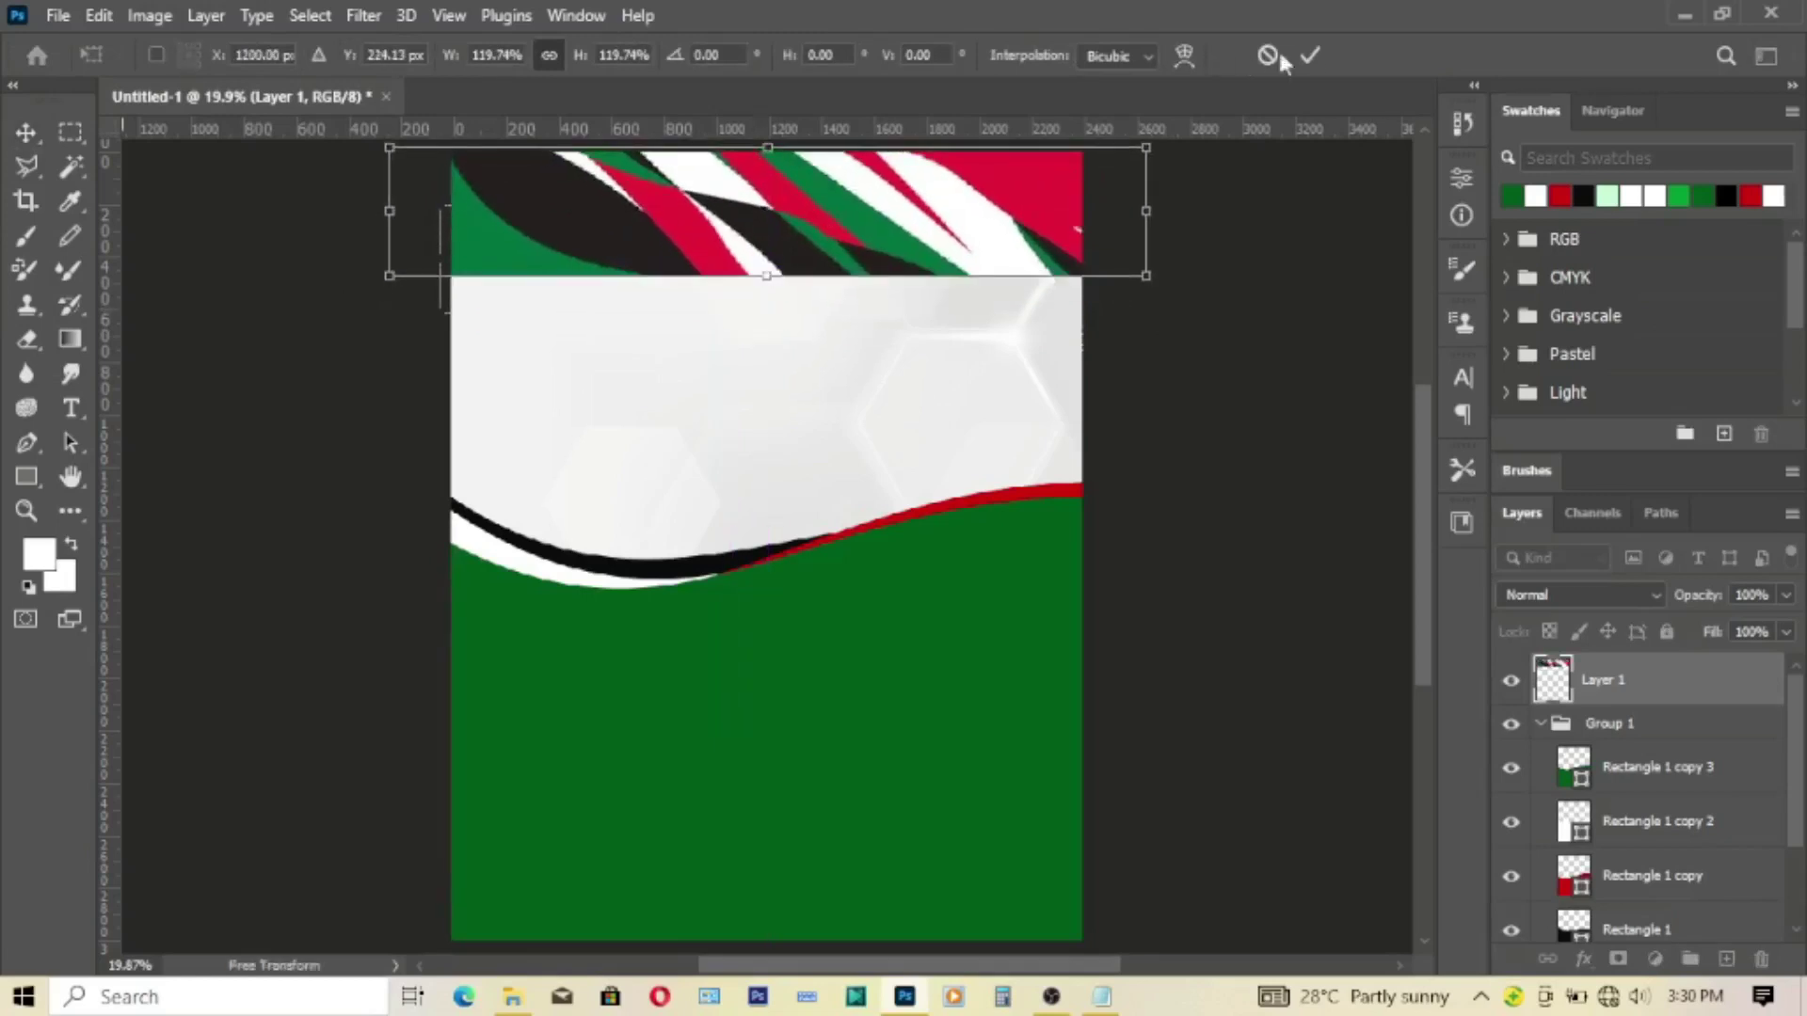
left_click(1310, 55)
Step: Apply a Gaussian Blur of radius 51.1 to the flag band
left_click(367, 17)
mouse_move(378, 353)
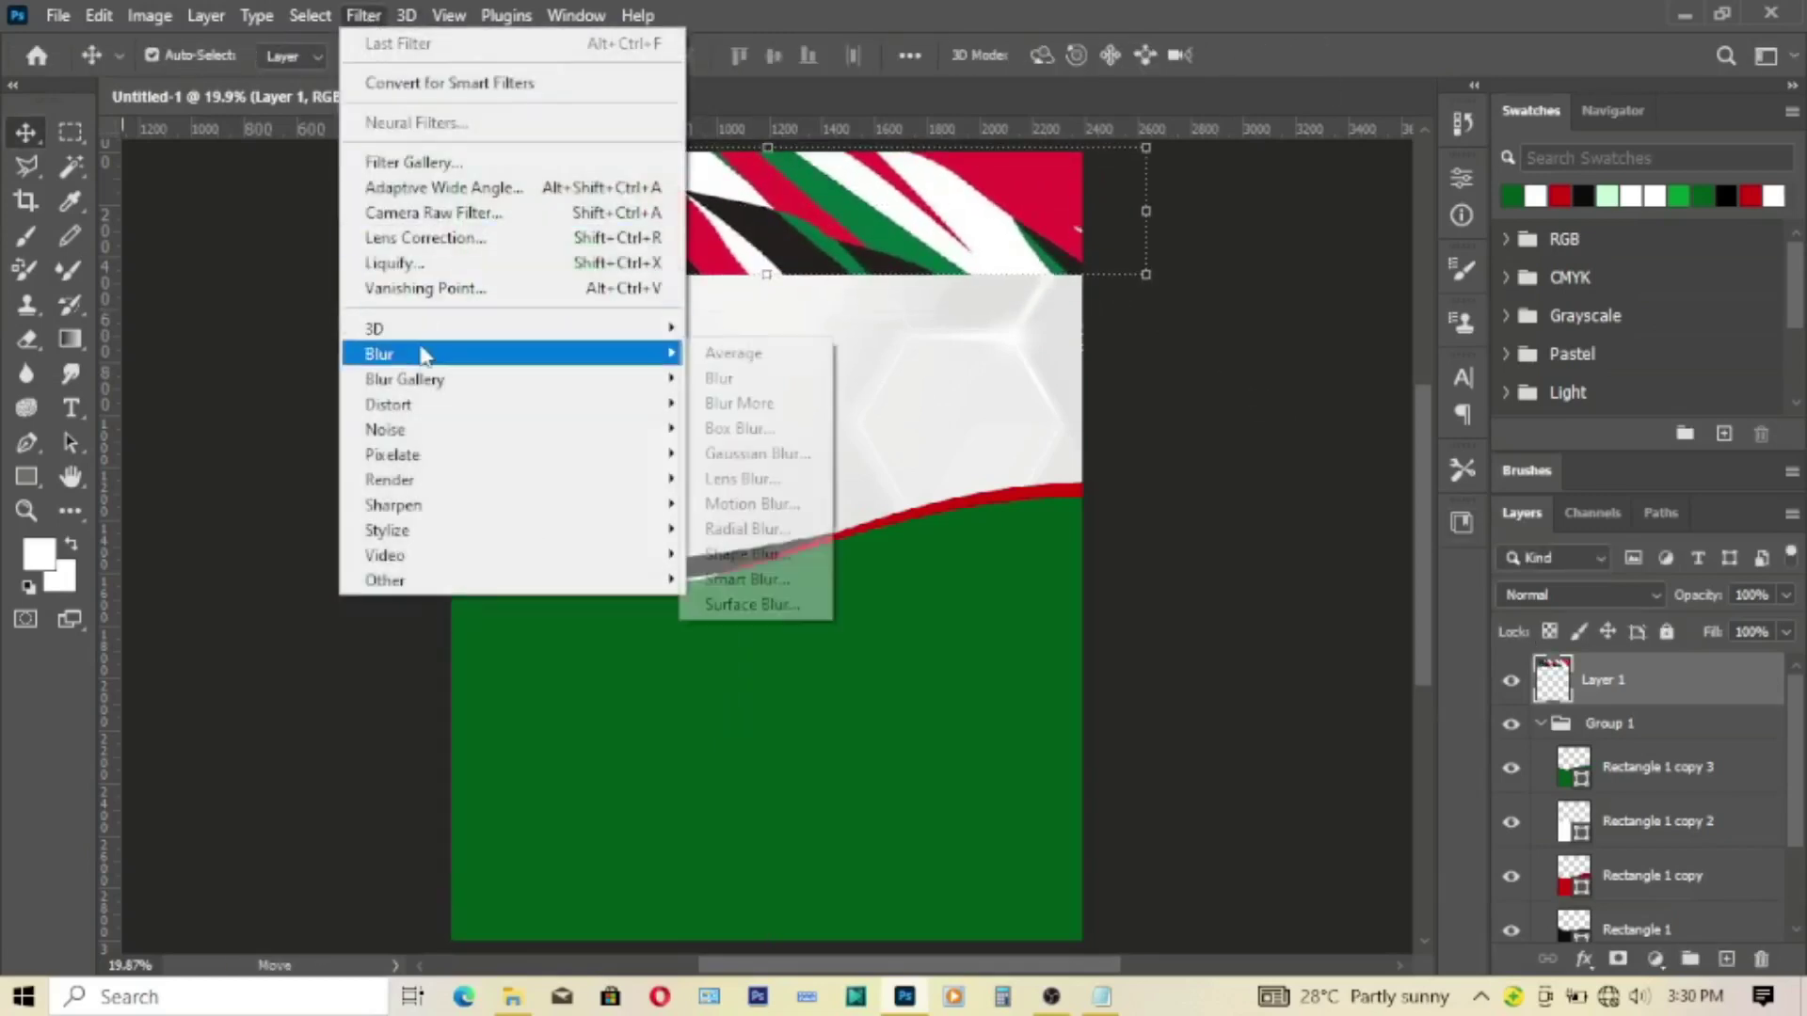
left_click(747, 448)
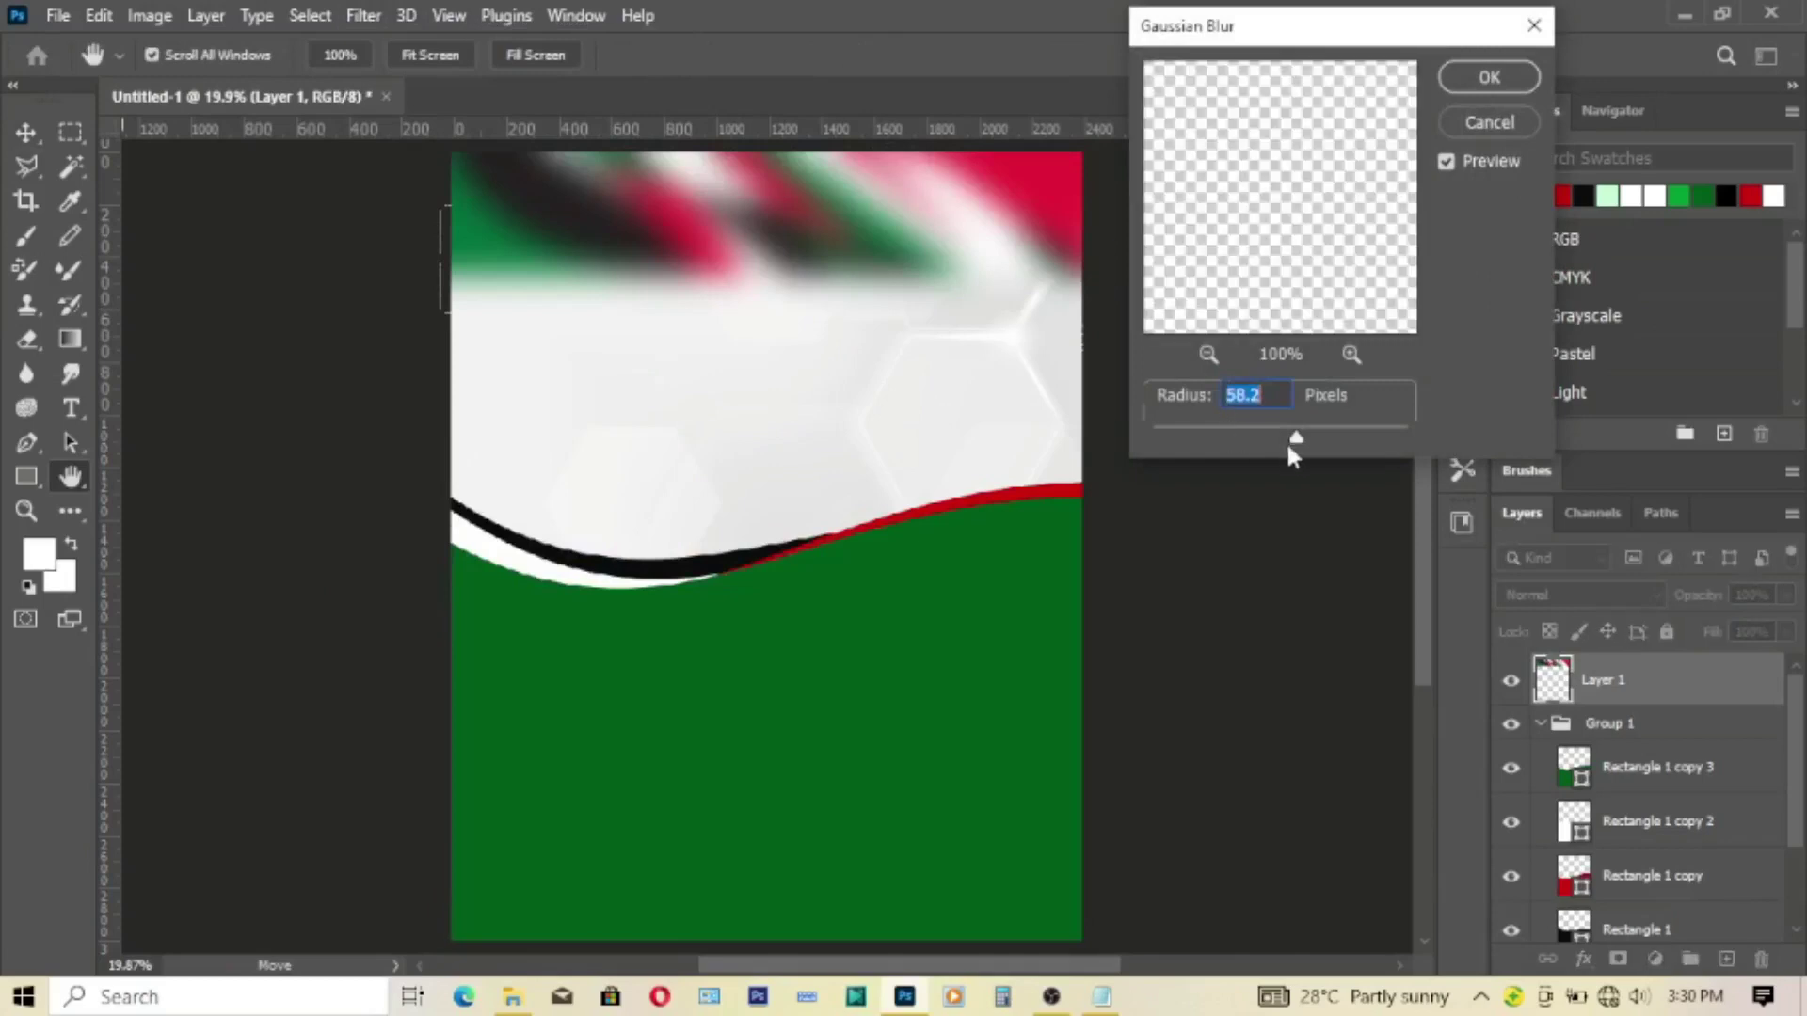
left_click_drag(1296, 440, 1300, 442)
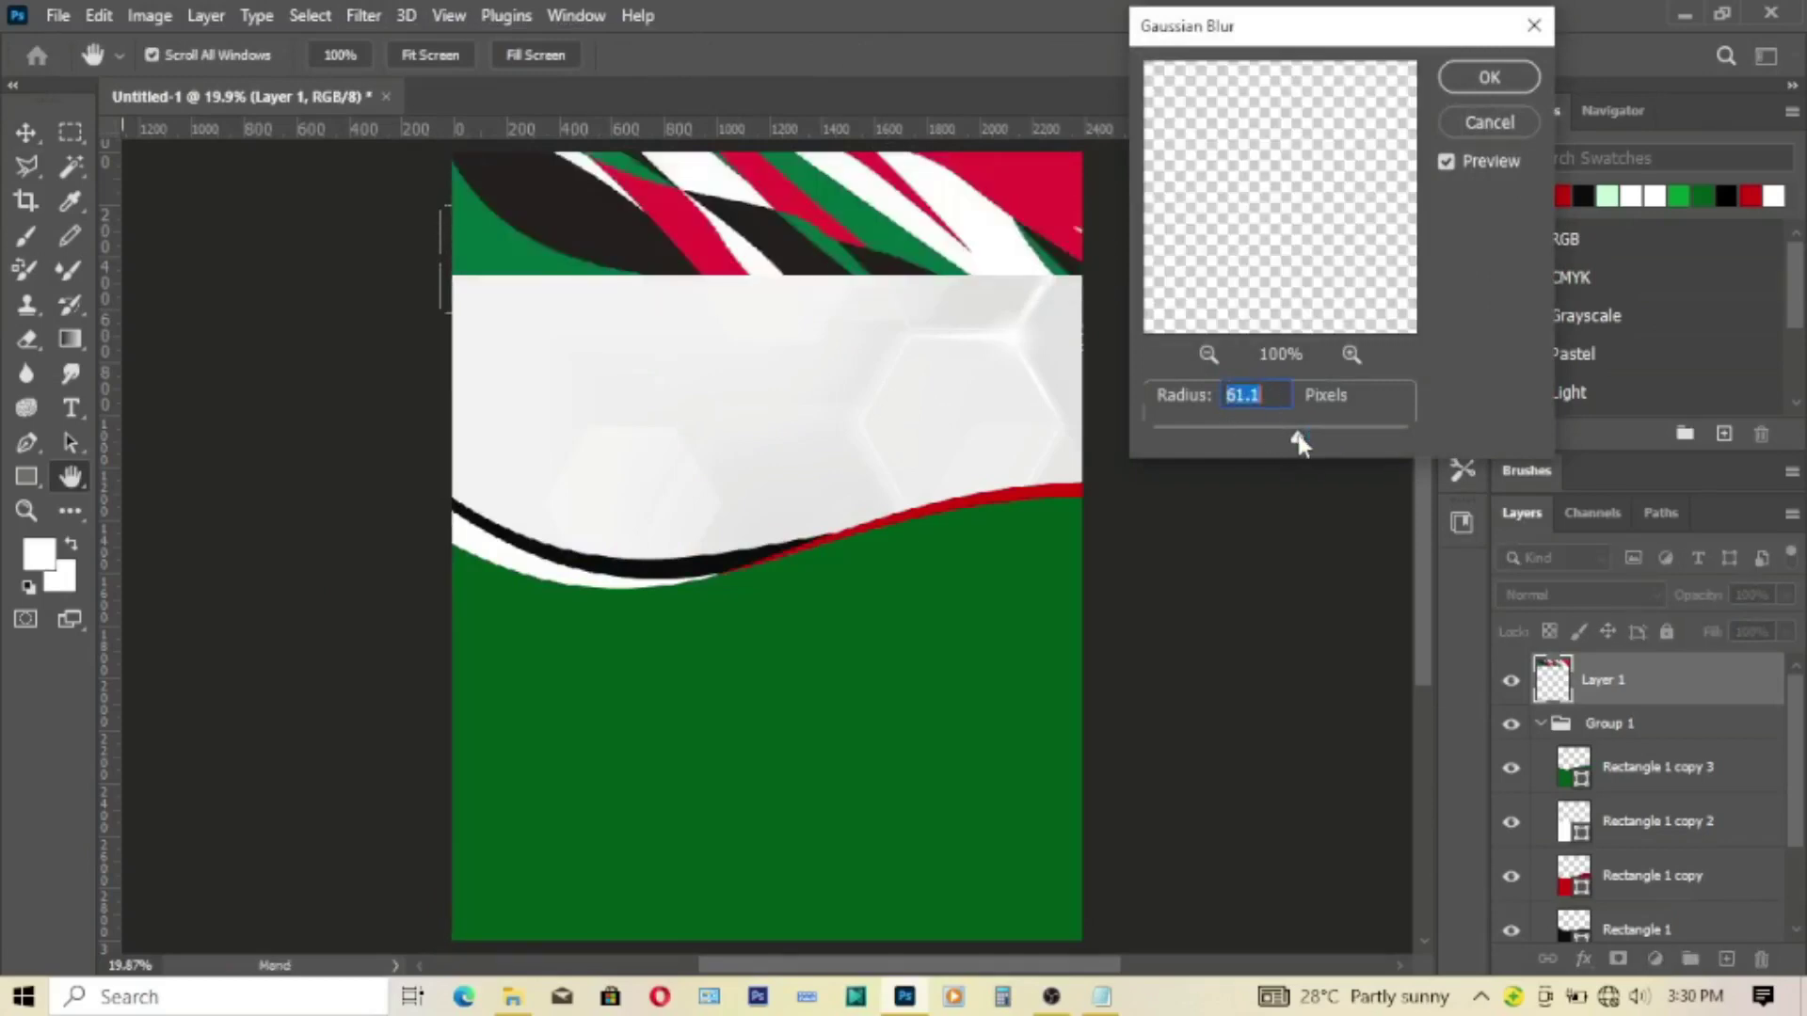
left_click(1478, 78)
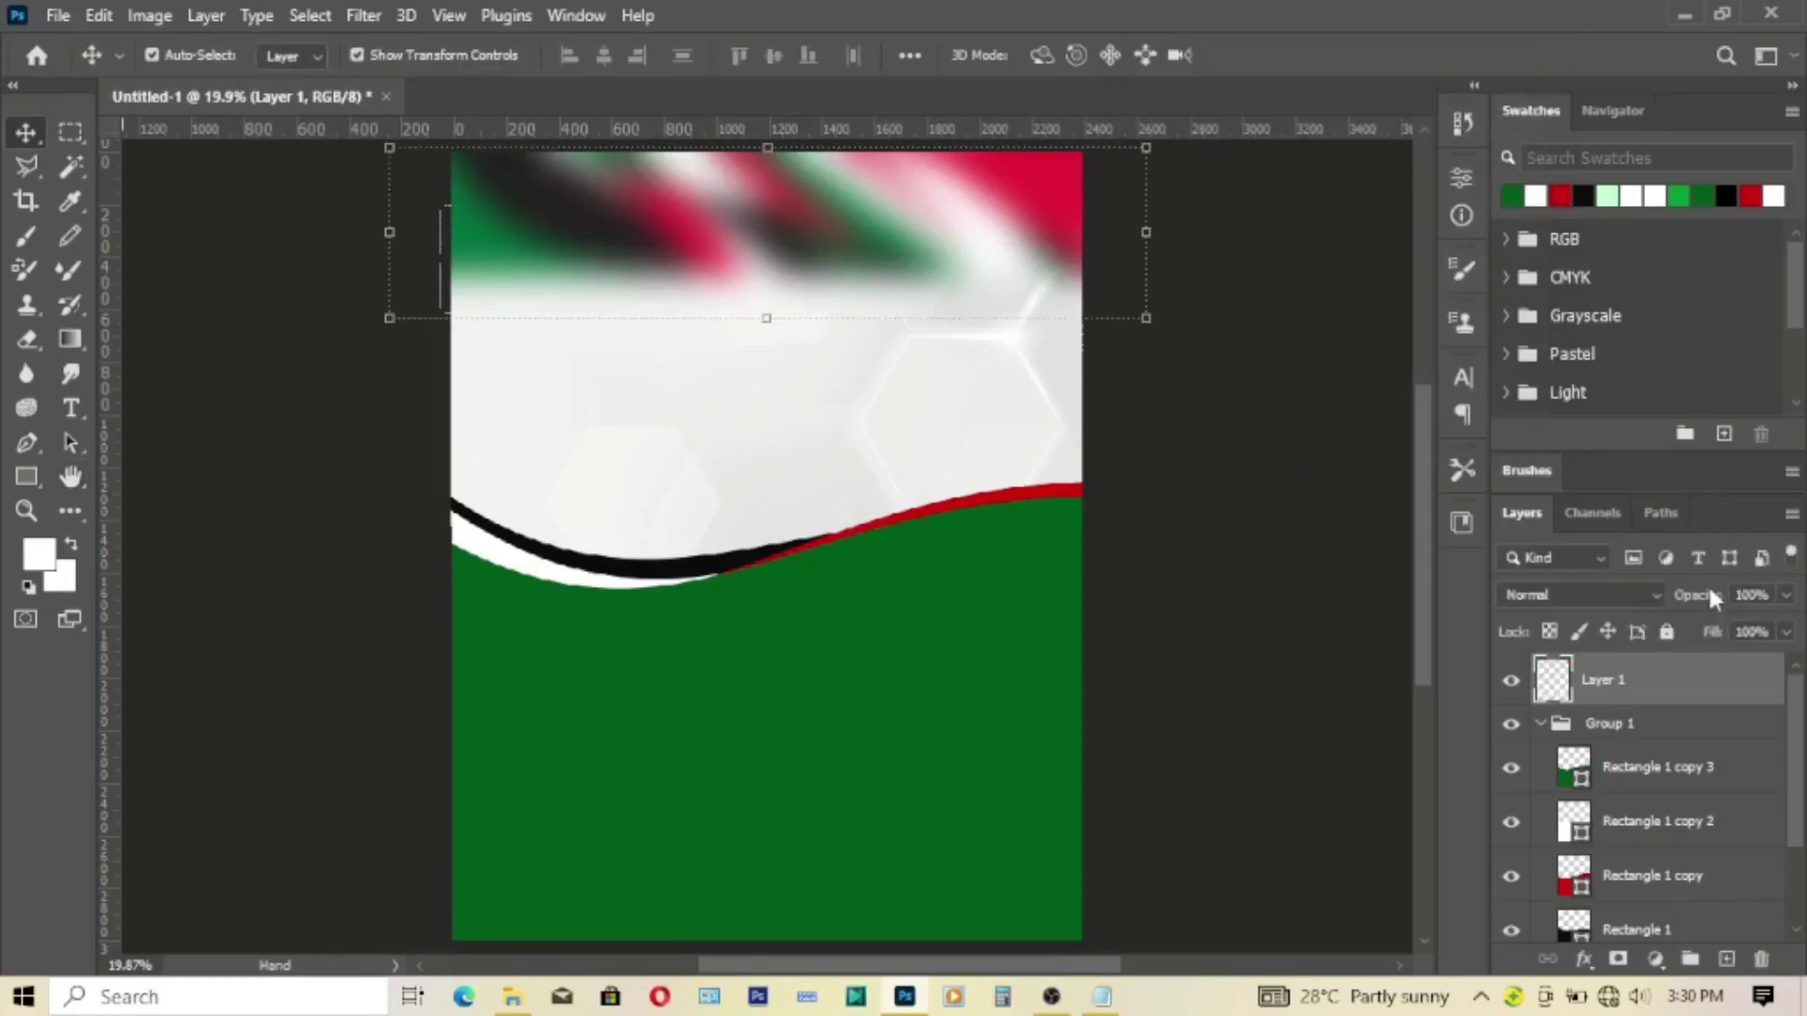
Step: Lower Layer 1's opacity to 84% and collapse Group 1
left_click_drag(1718, 601, 1683, 603)
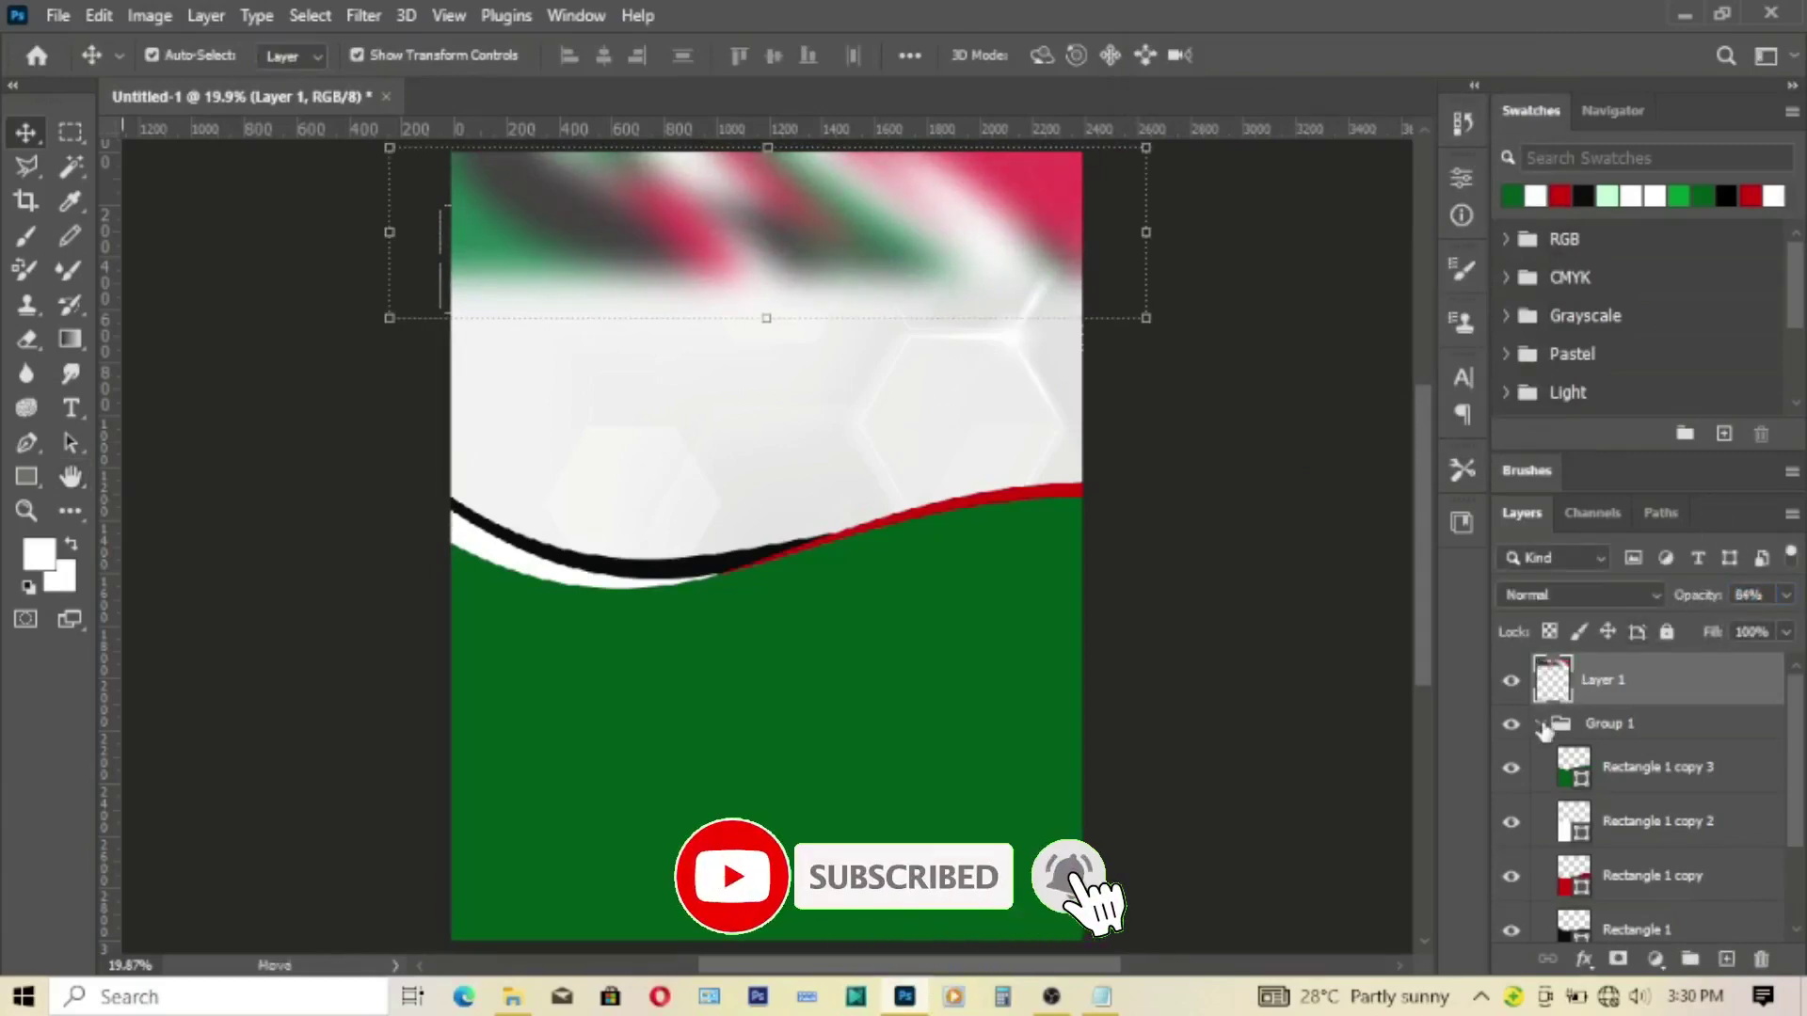
left_click(1541, 724)
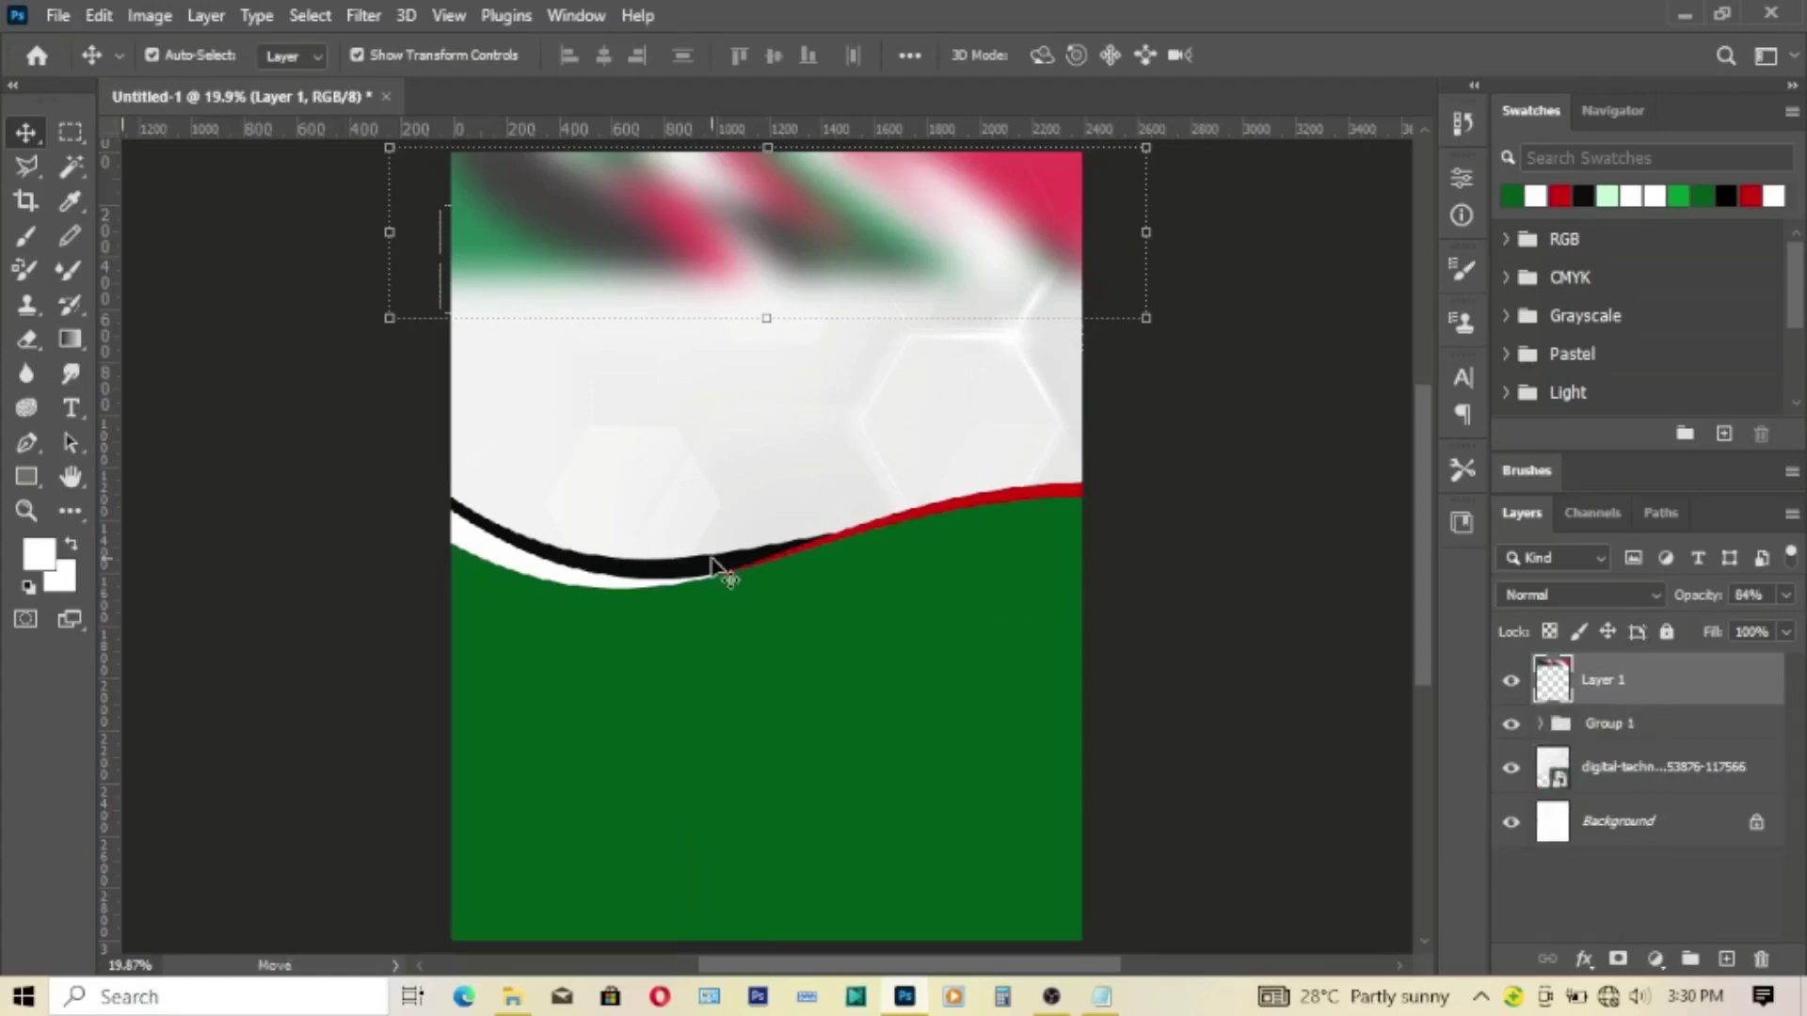
mouse_move(512, 996)
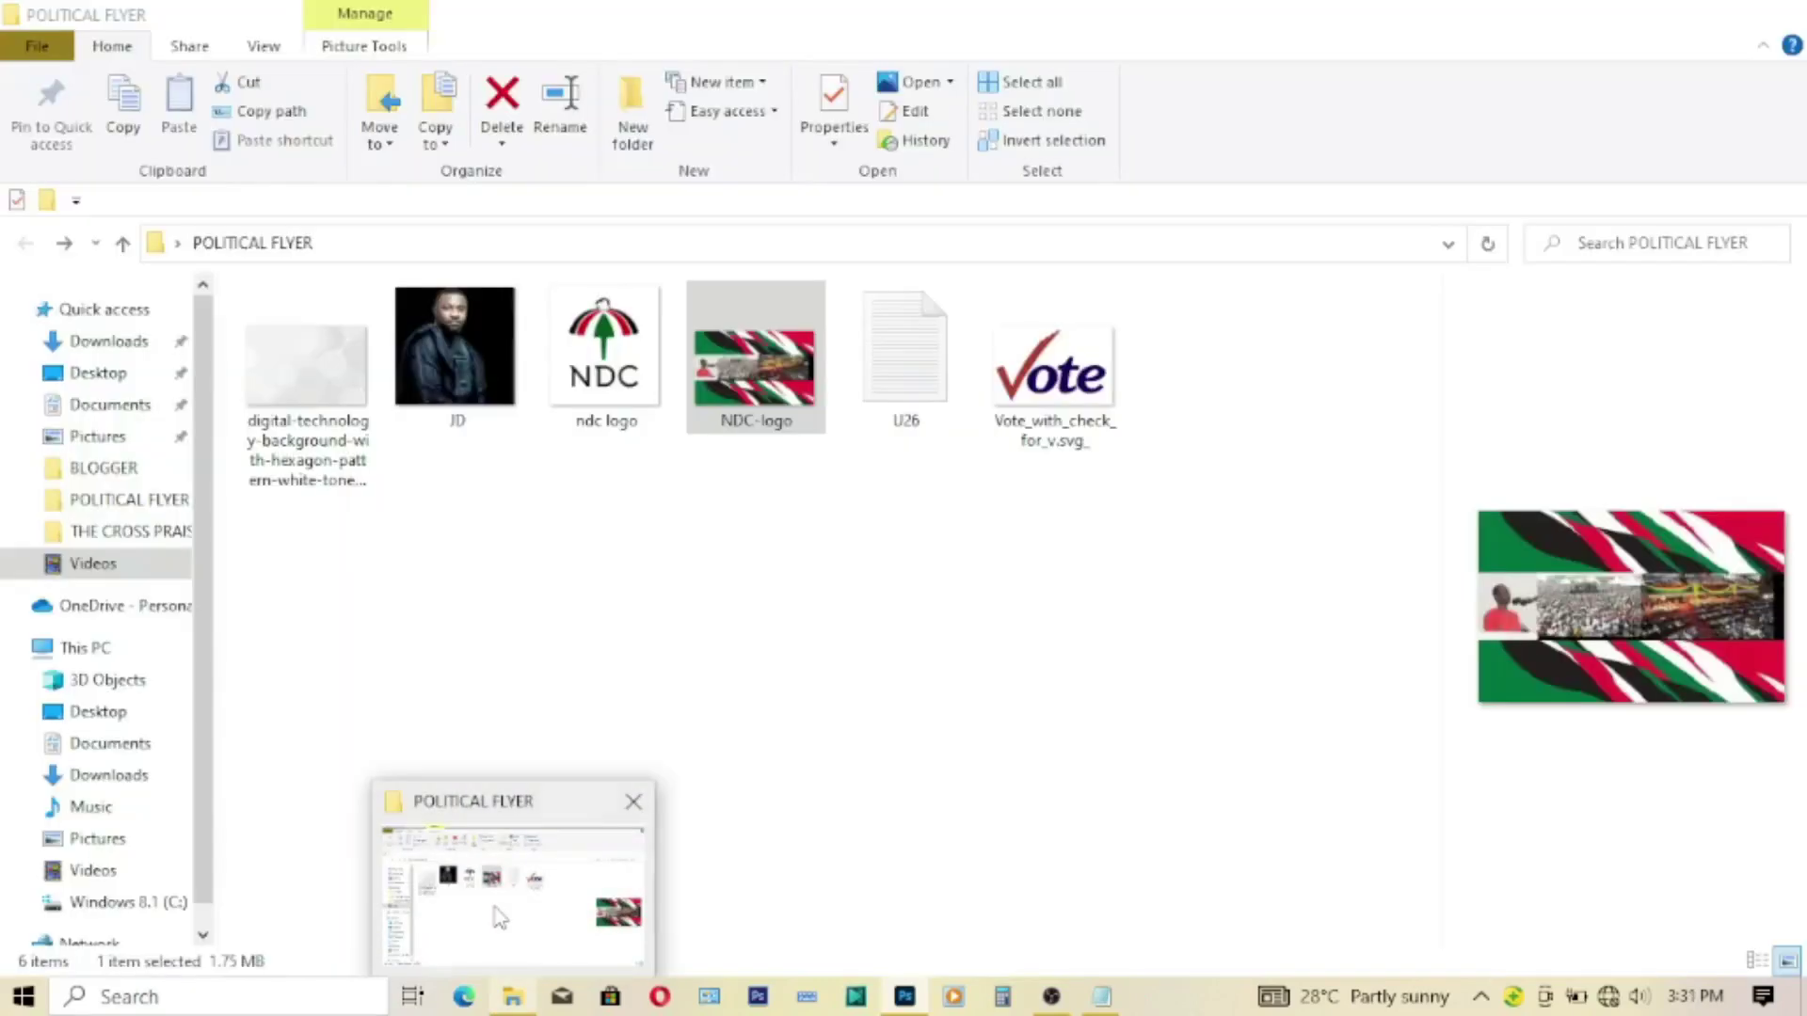
left_click(498, 917)
Step: Place the candidate's photo in the upper centre, scaled to about 65%
left_click(459, 404)
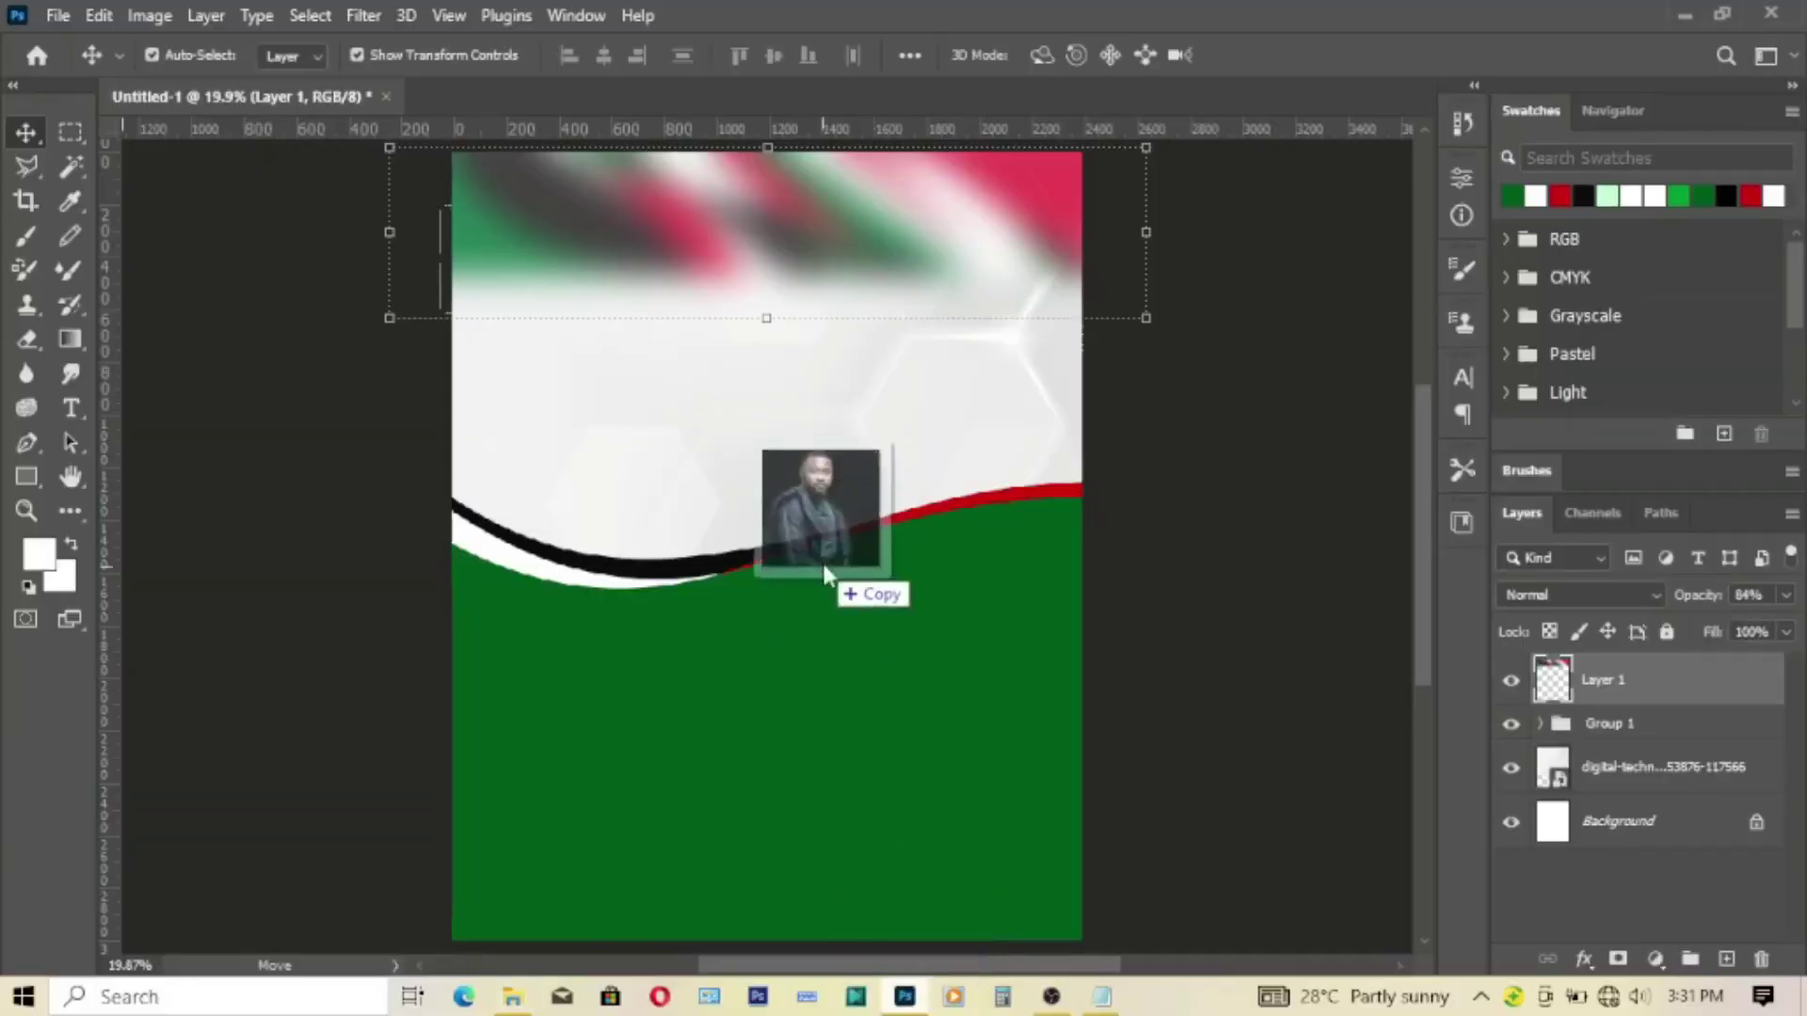
left_click_drag(433, 348, 822, 563)
left_click_drag(712, 623, 729, 557)
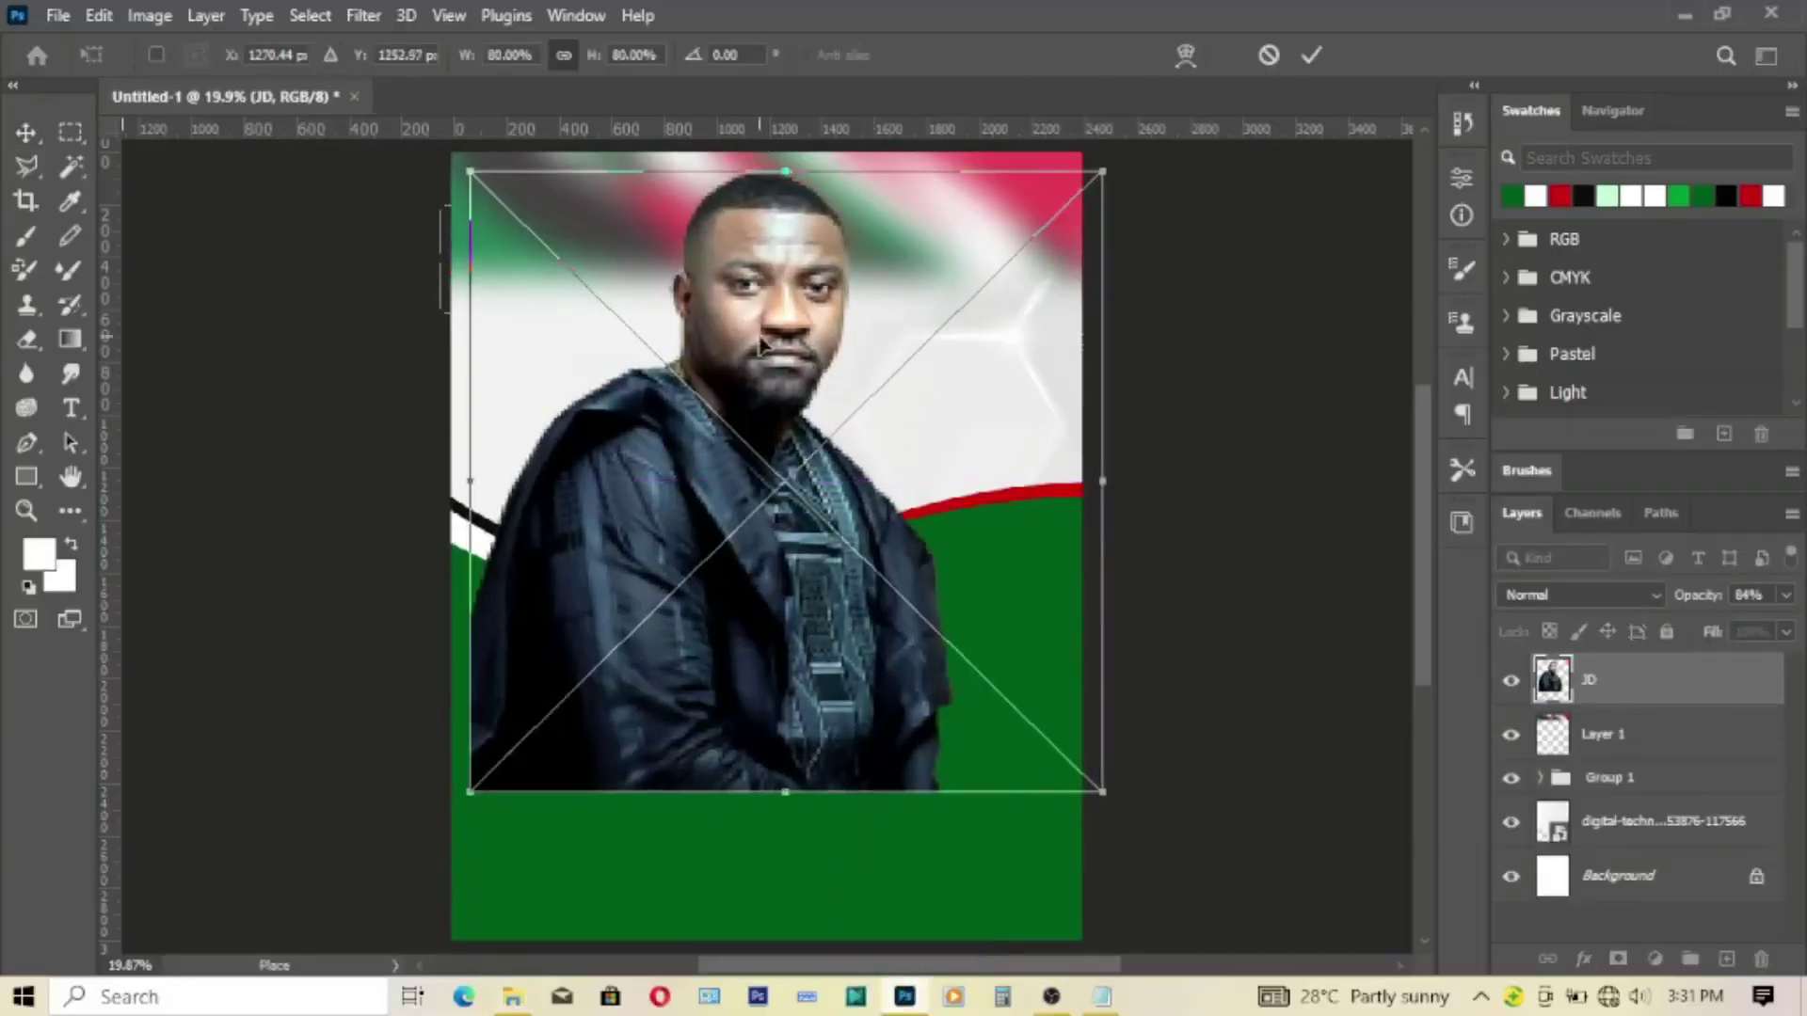
left_click_drag(784, 169, 784, 266)
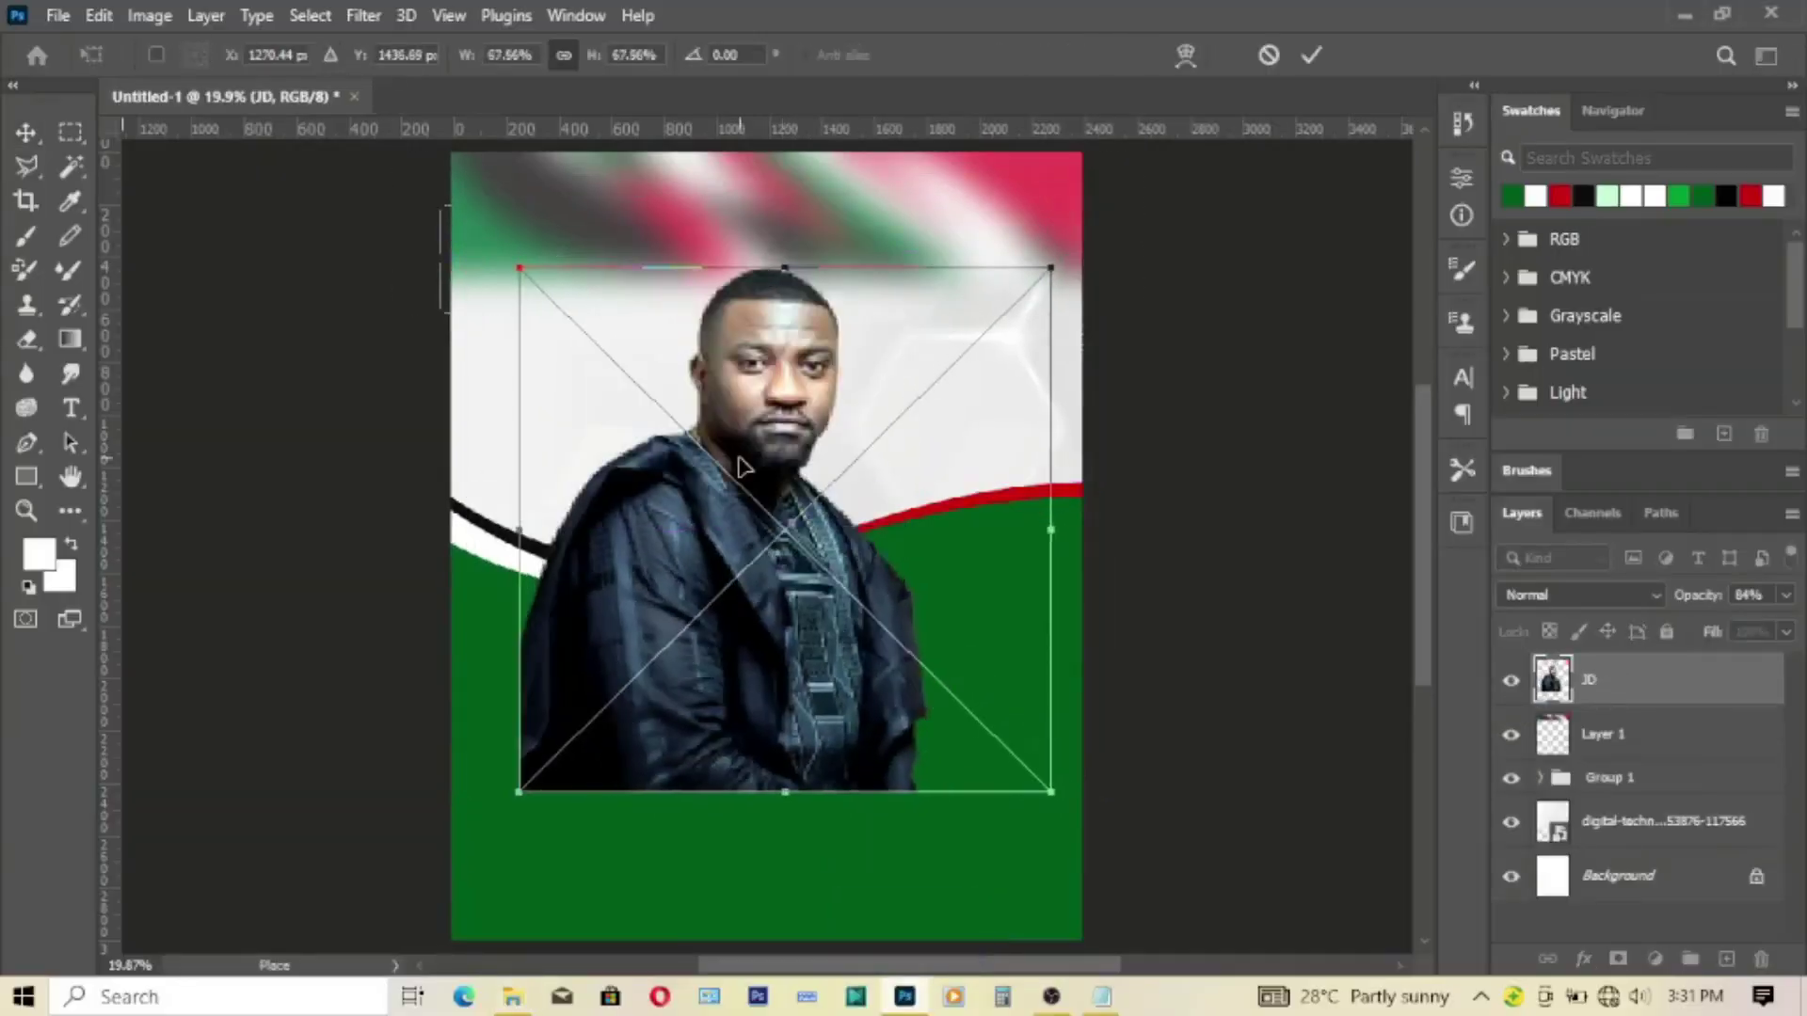
left_click_drag(743, 443, 748, 376)
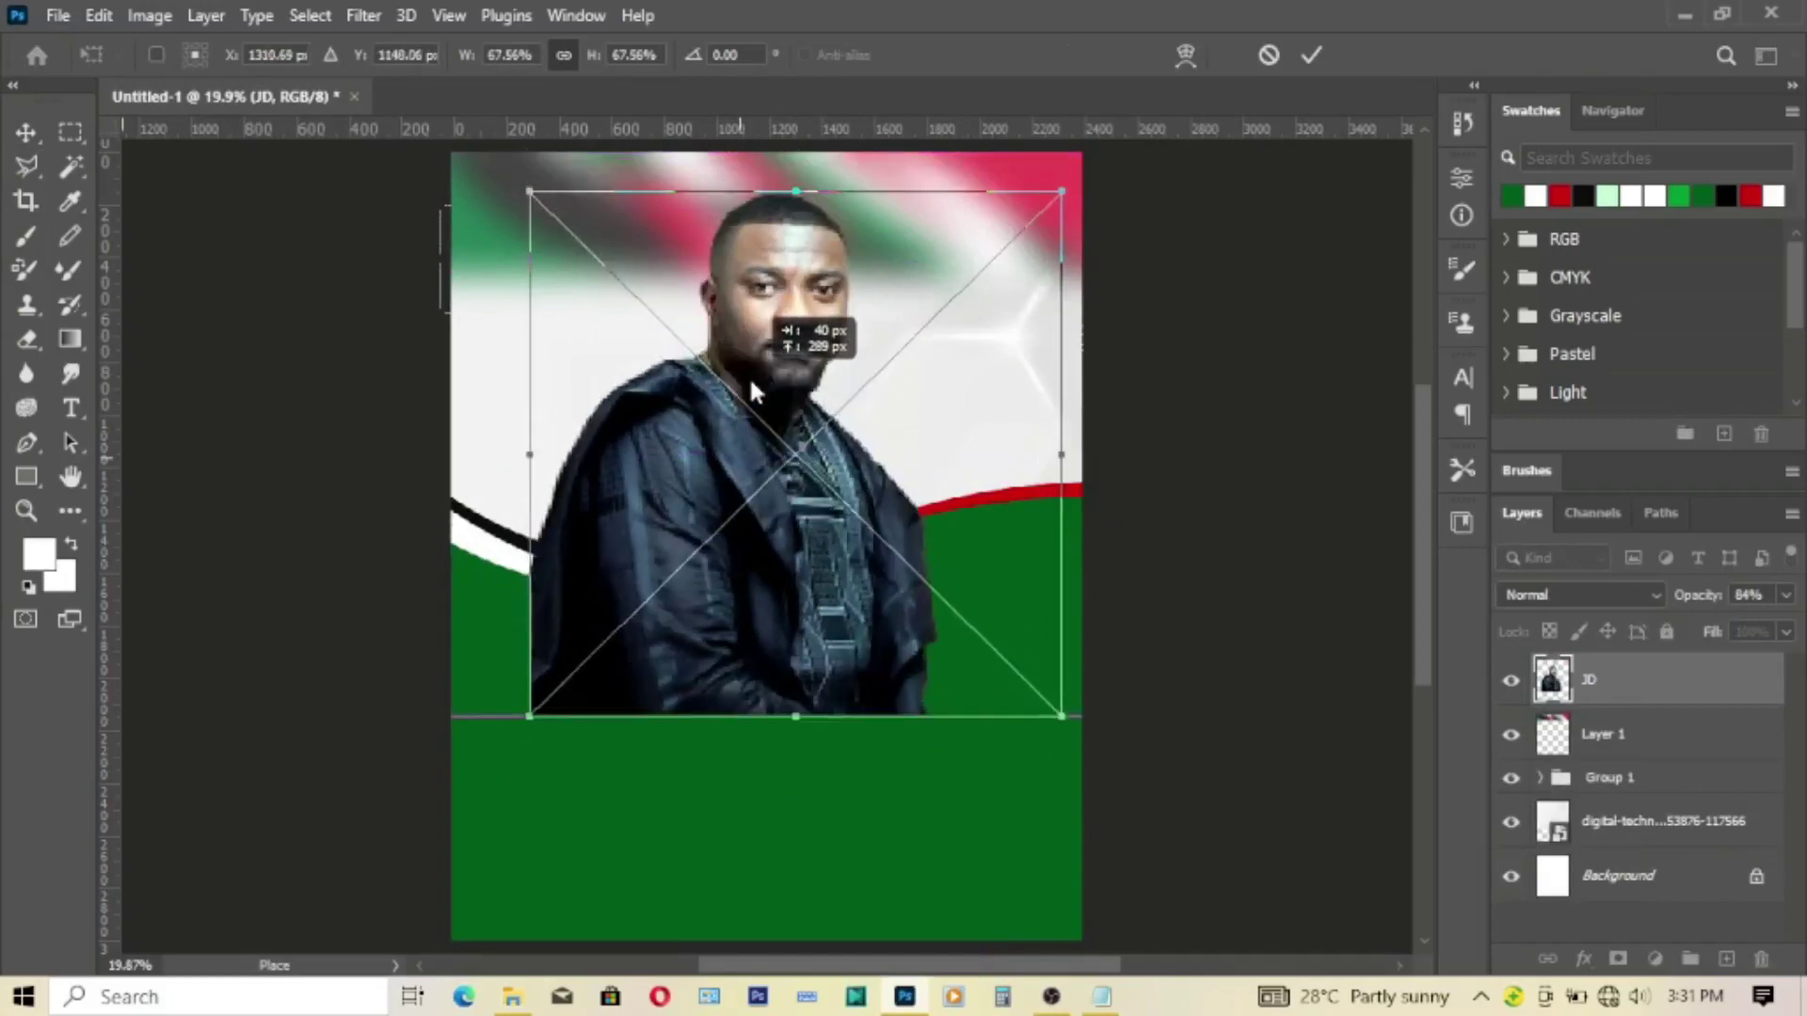
left_click_drag(795, 198, 795, 220)
left_click_drag(807, 343, 809, 318)
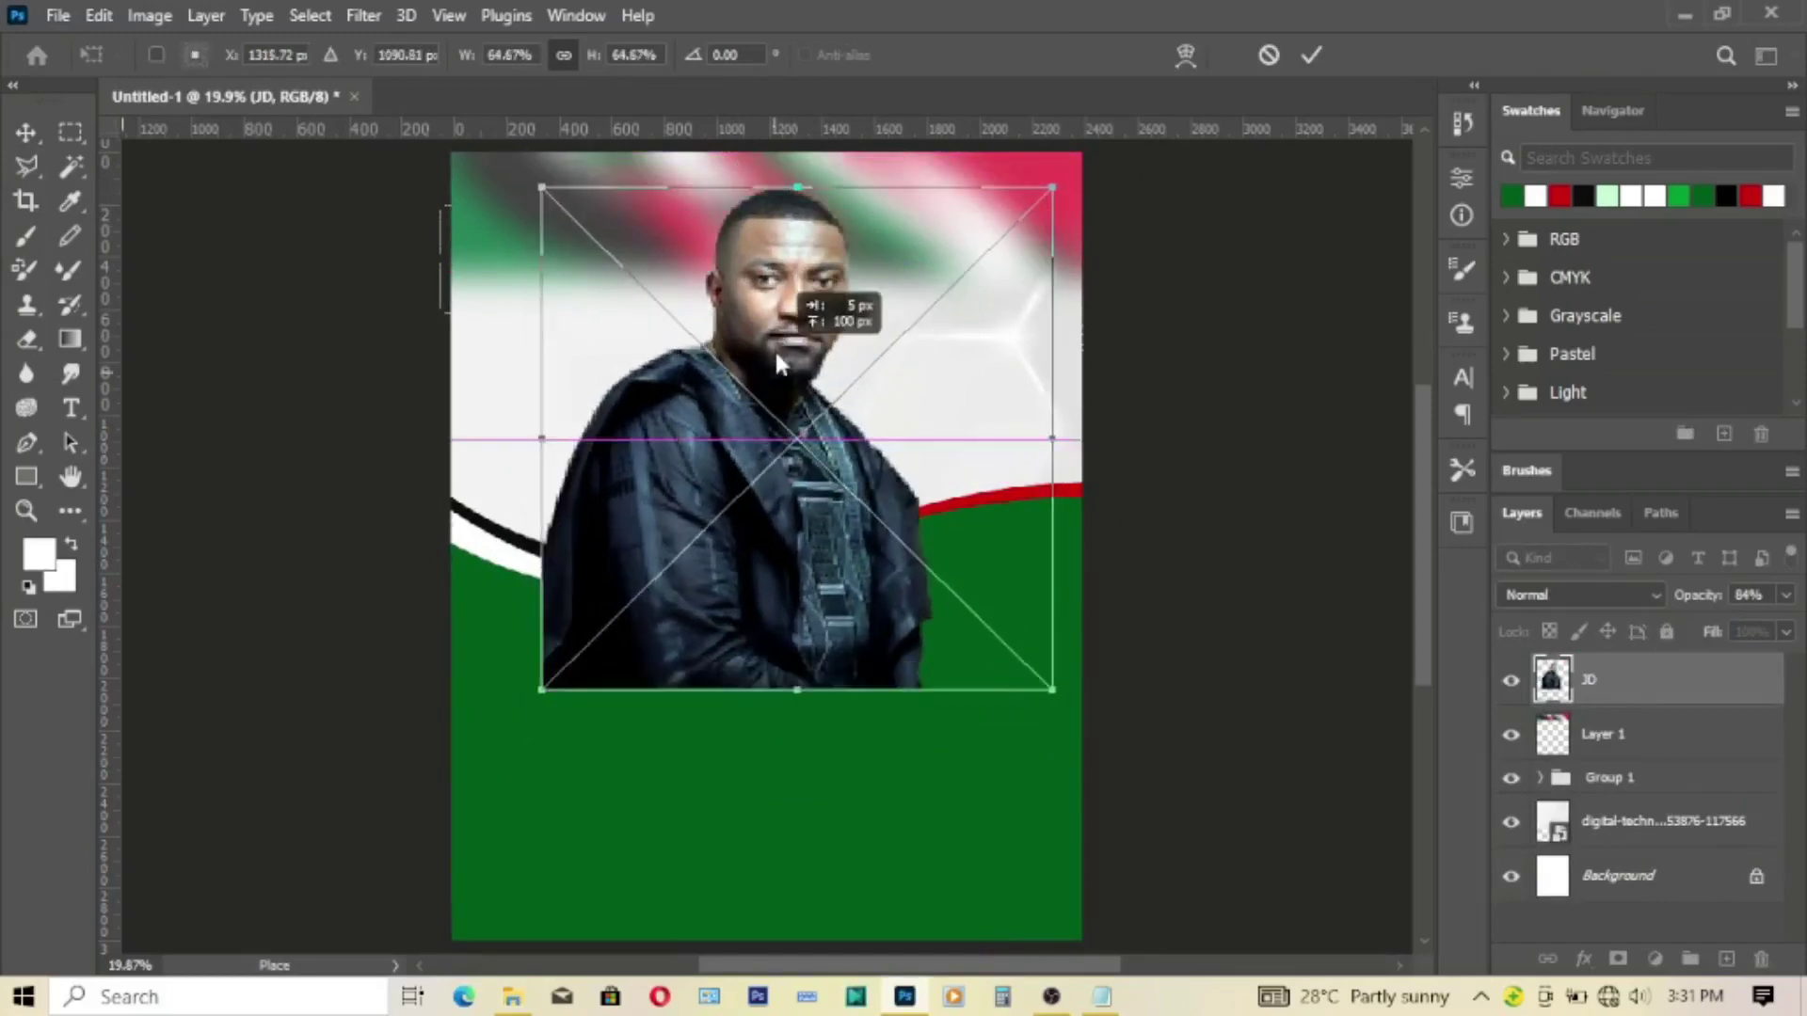
left_click(1304, 57)
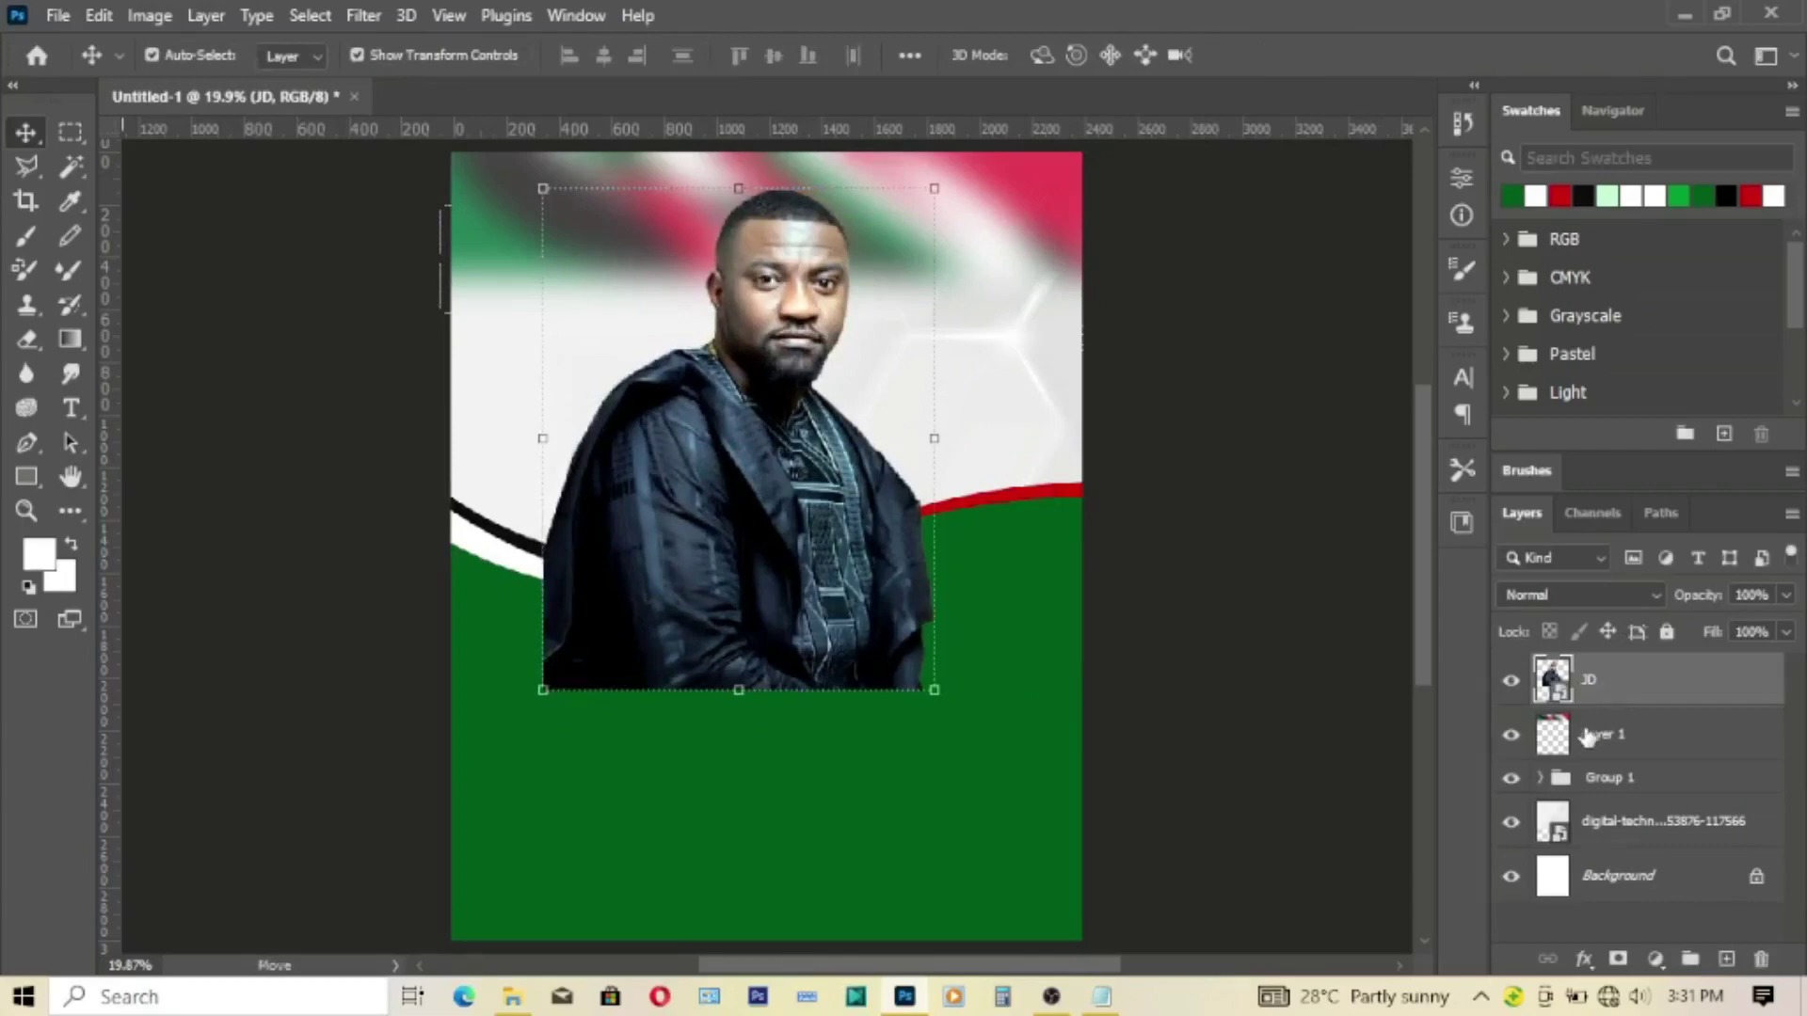
Step: Reorder layers so Group 1's wave stripes sit above the photo
left_click_drag(1589, 737, 1600, 807)
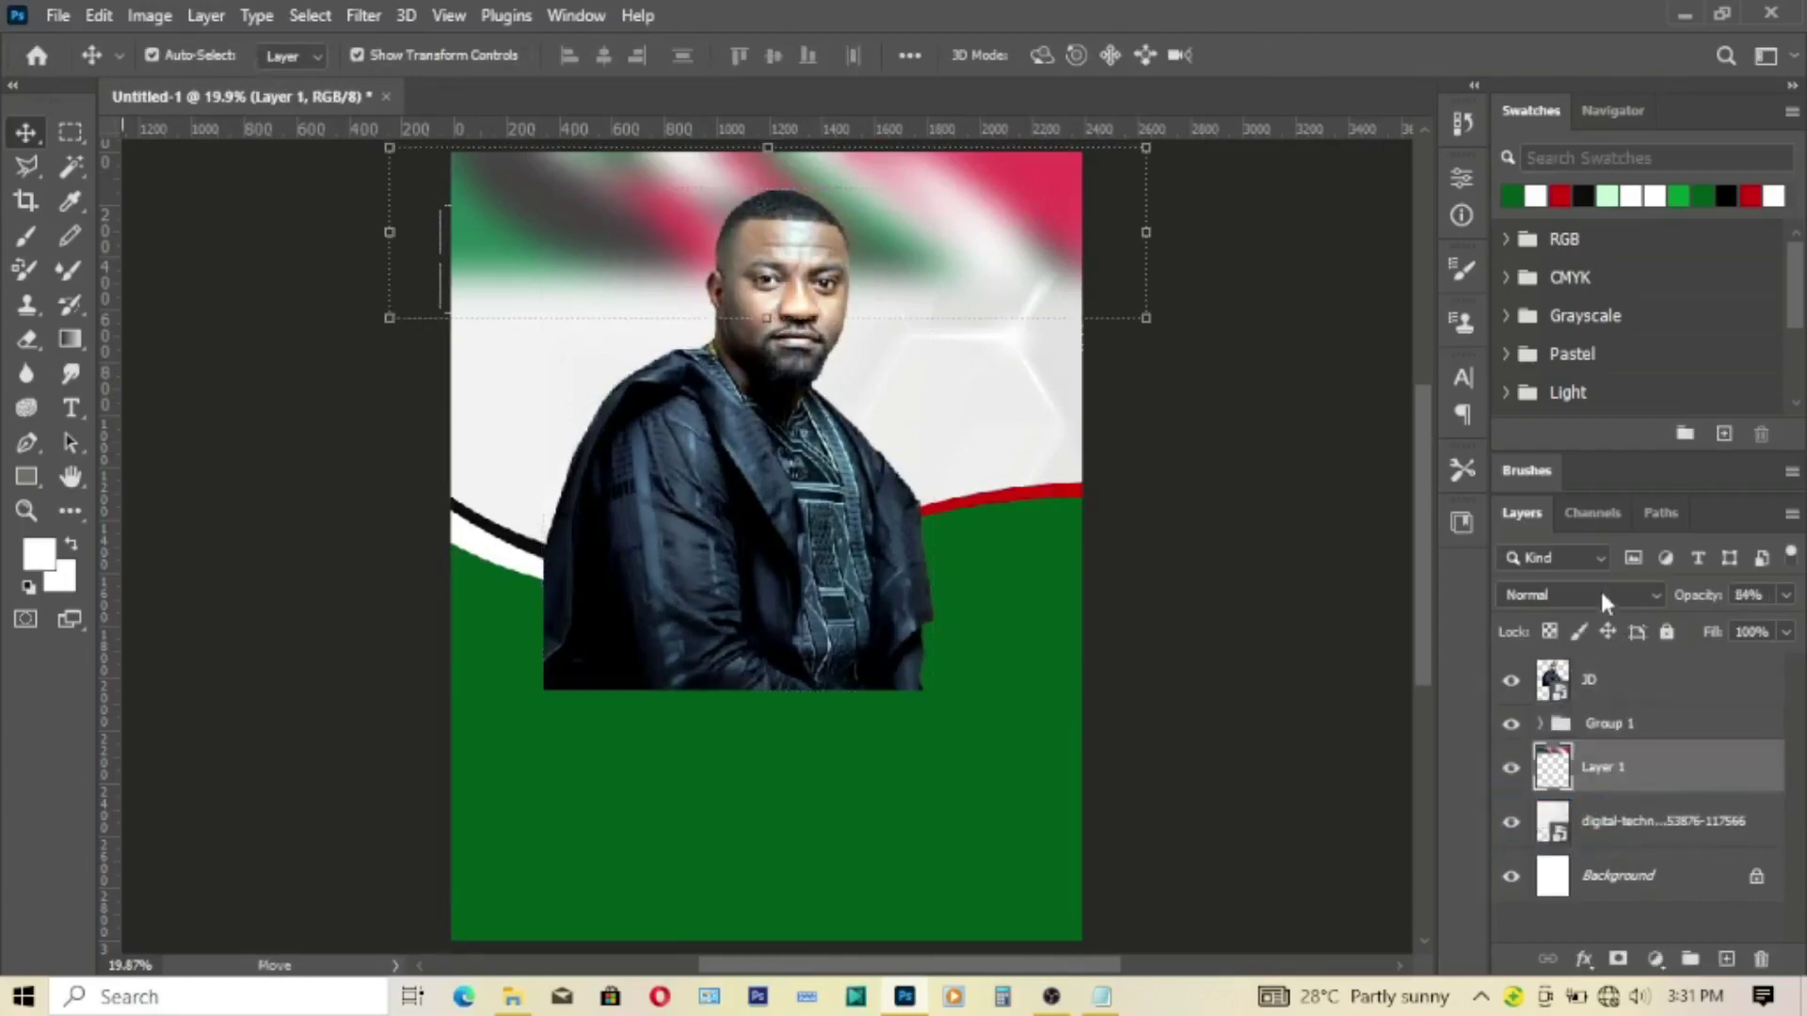
left_click_drag(1595, 698, 1605, 758)
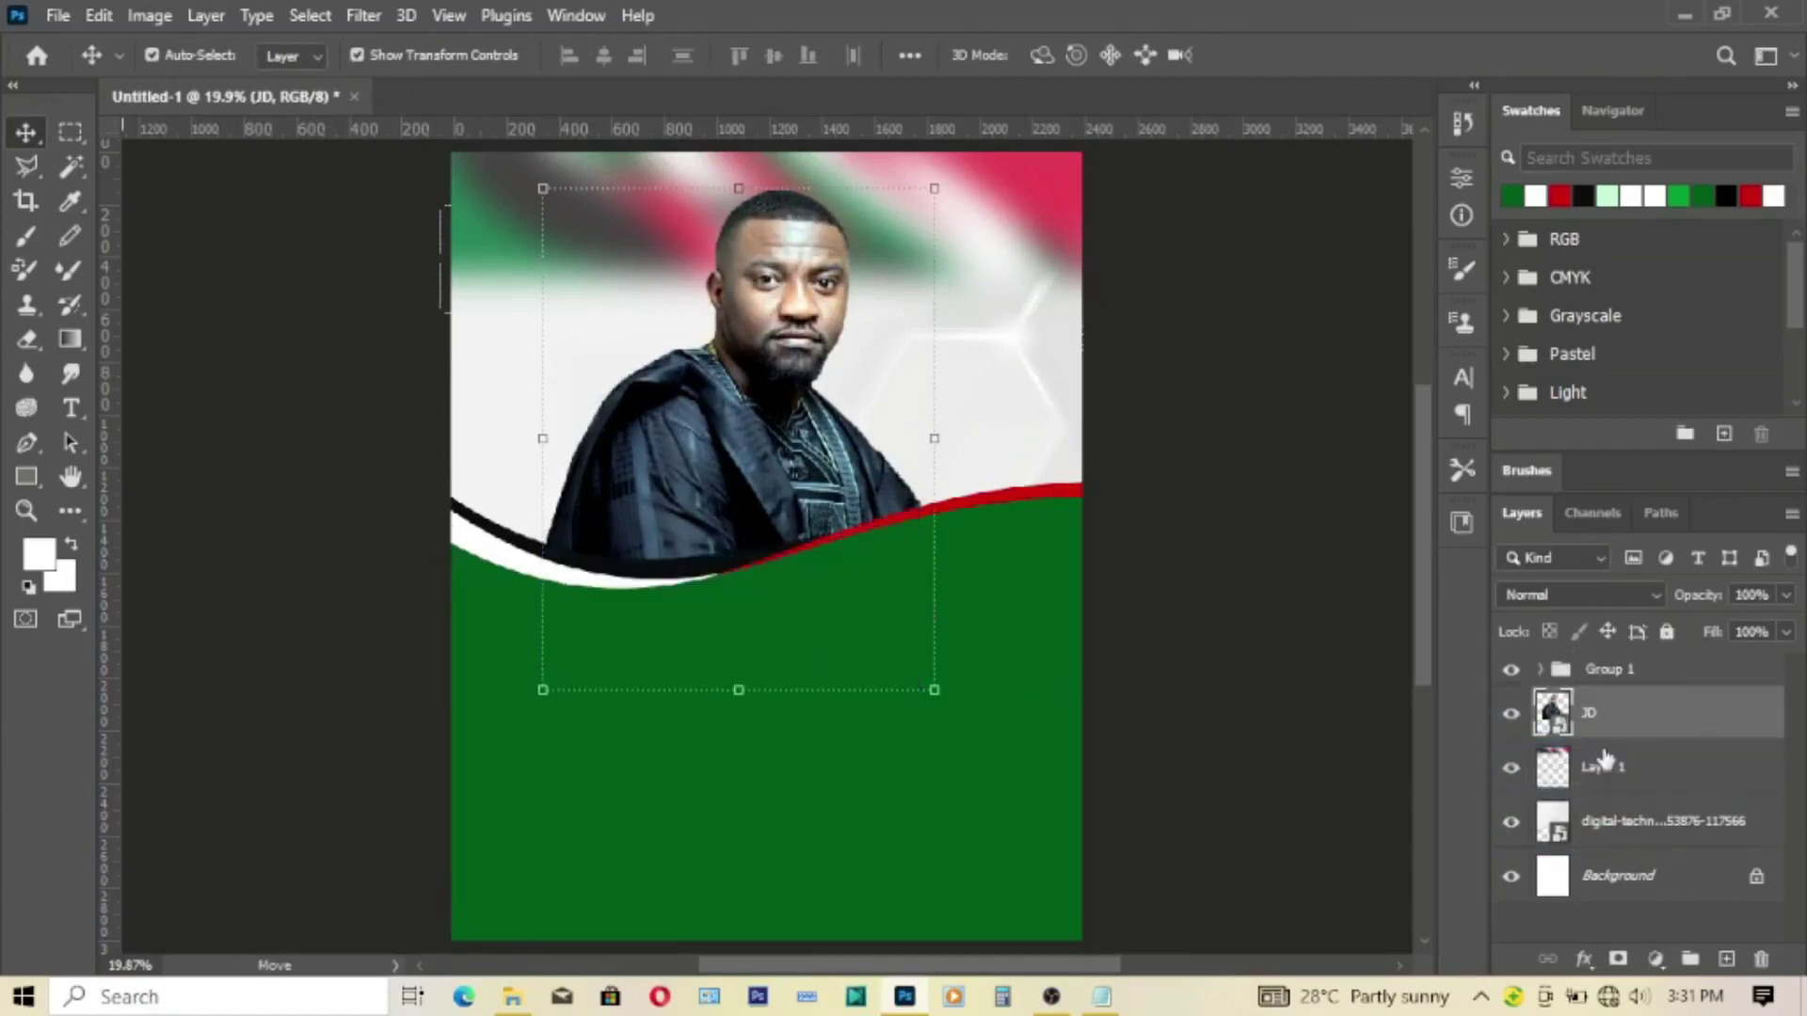
left_click(1216, 486)
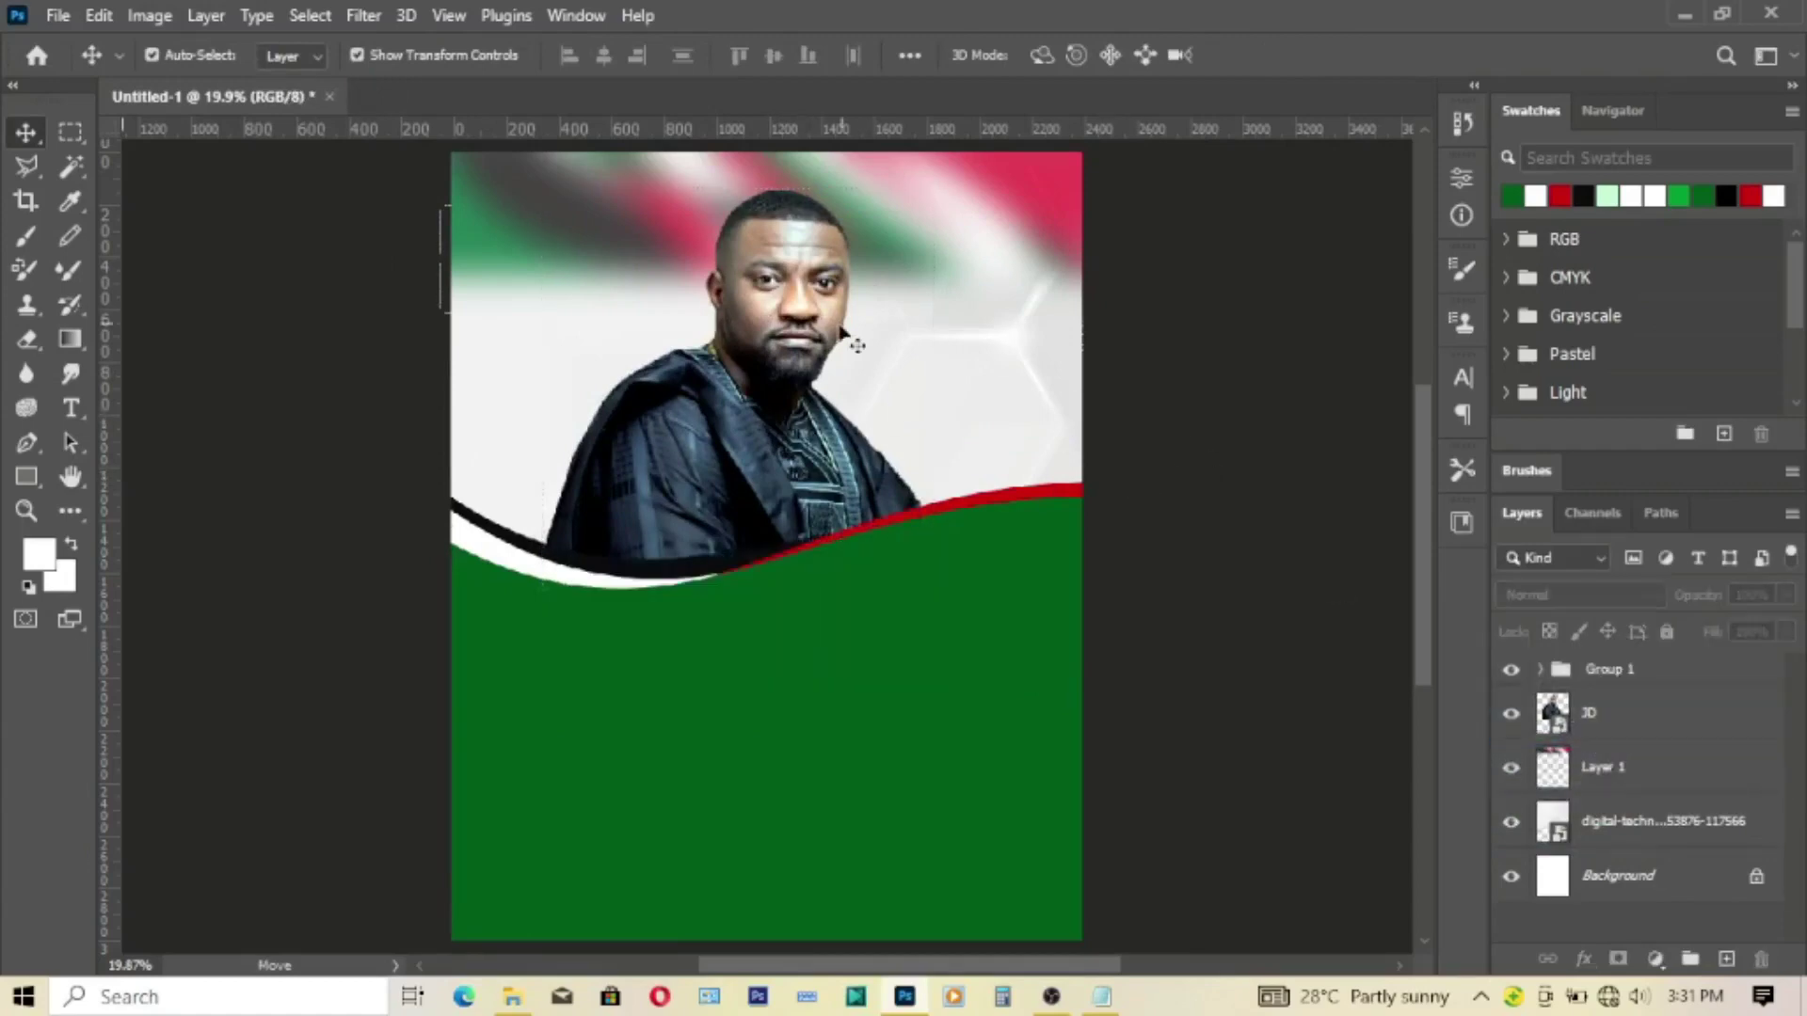
Step: Draw a 332 px circle near the top-left and fill it white
left_click(26, 477)
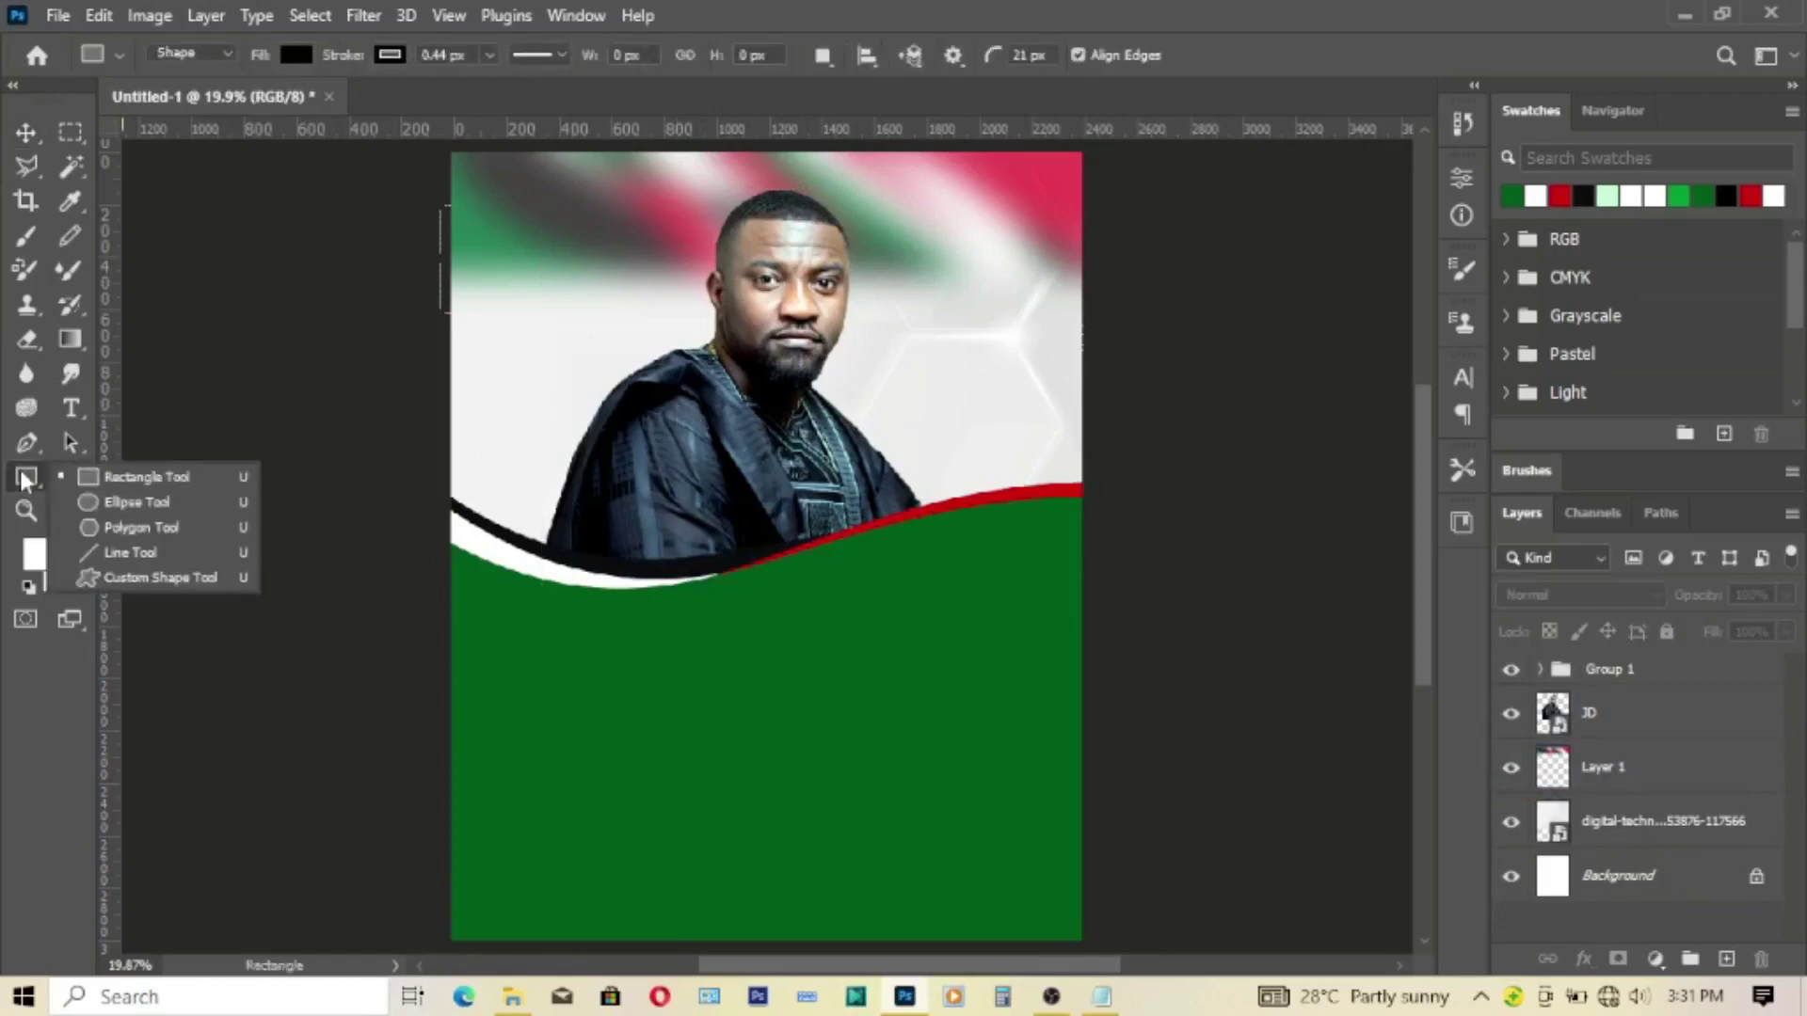
left_click(132, 503)
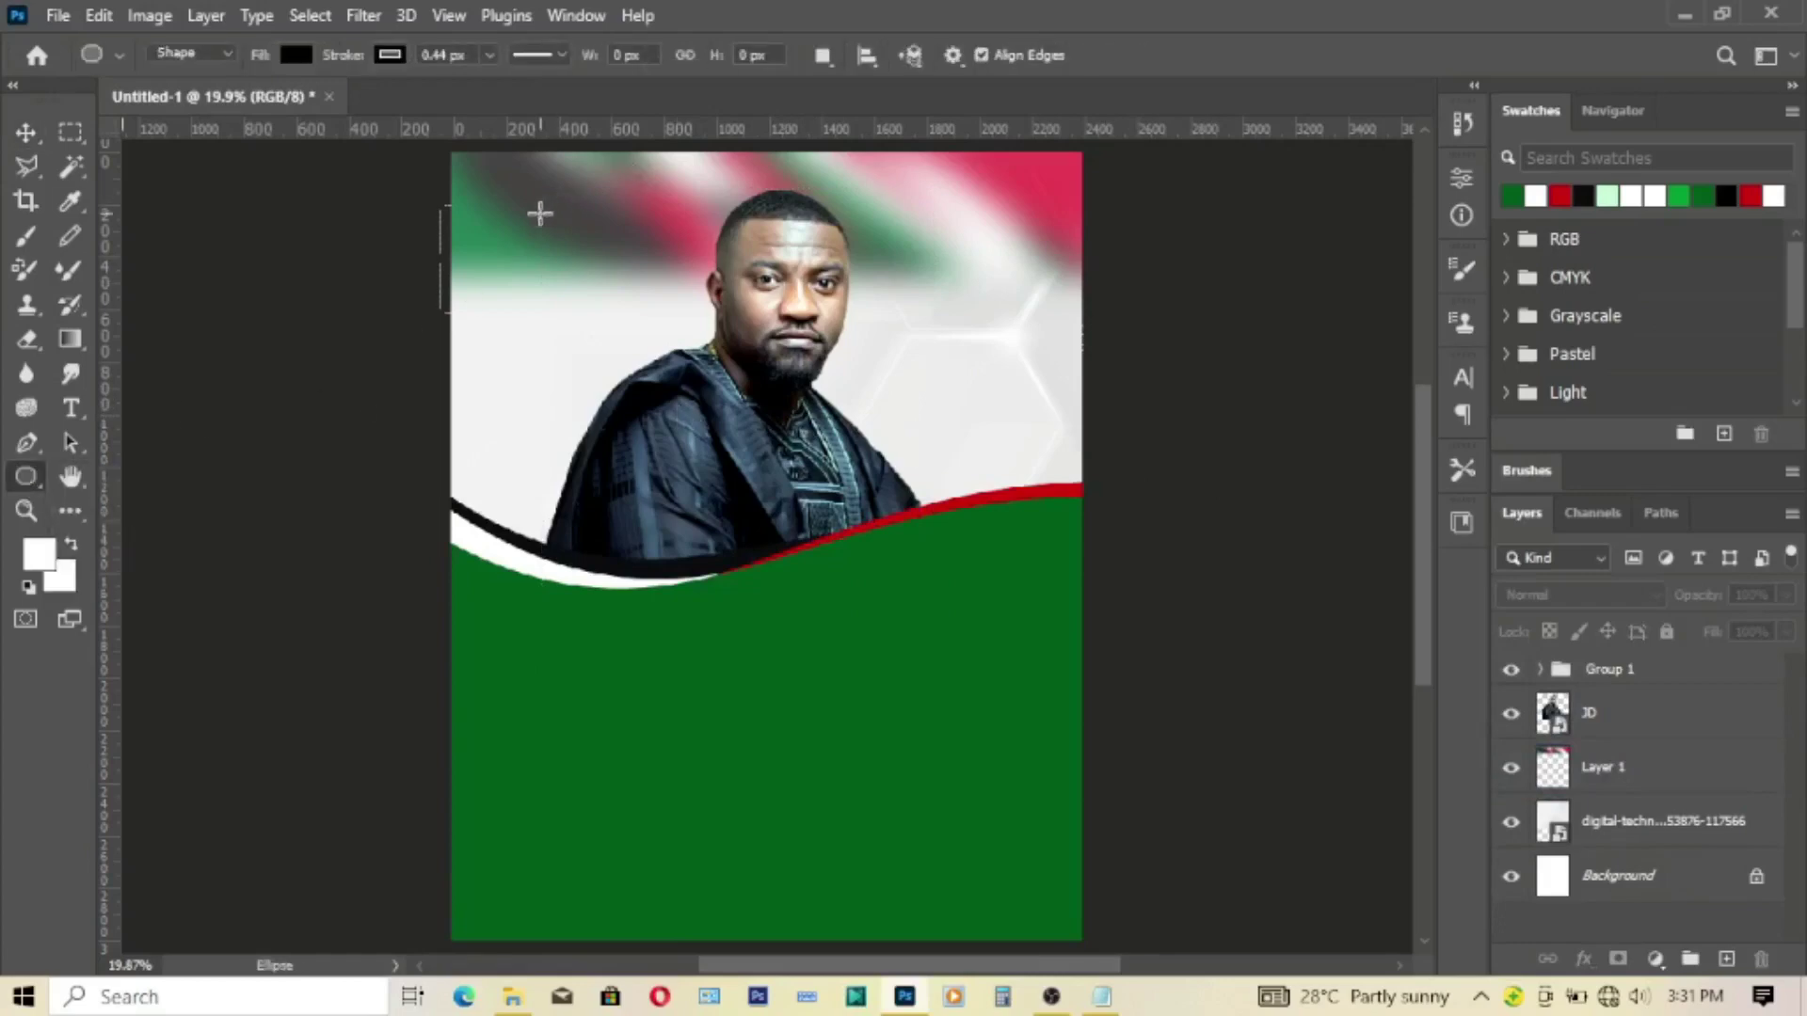
left_click_drag(540, 213, 628, 300)
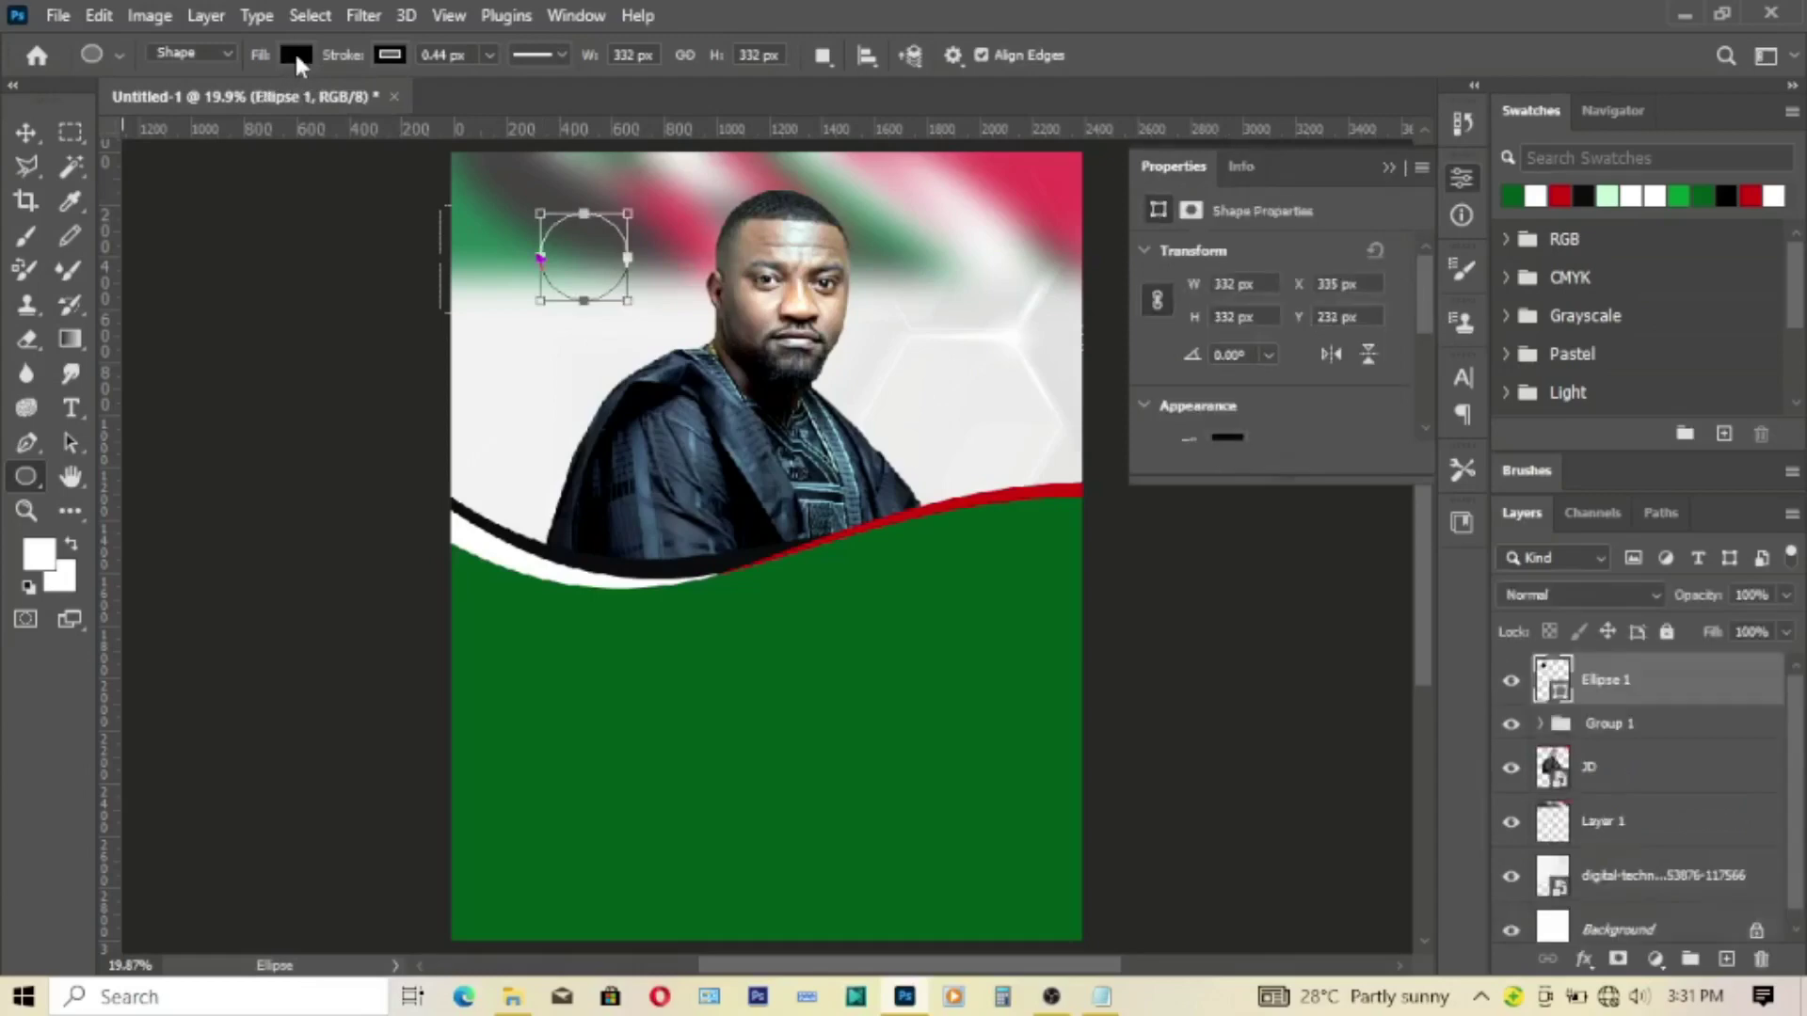
left_click(295, 53)
left_click(459, 106)
left_click_drag(1141, 368, 1108, 365)
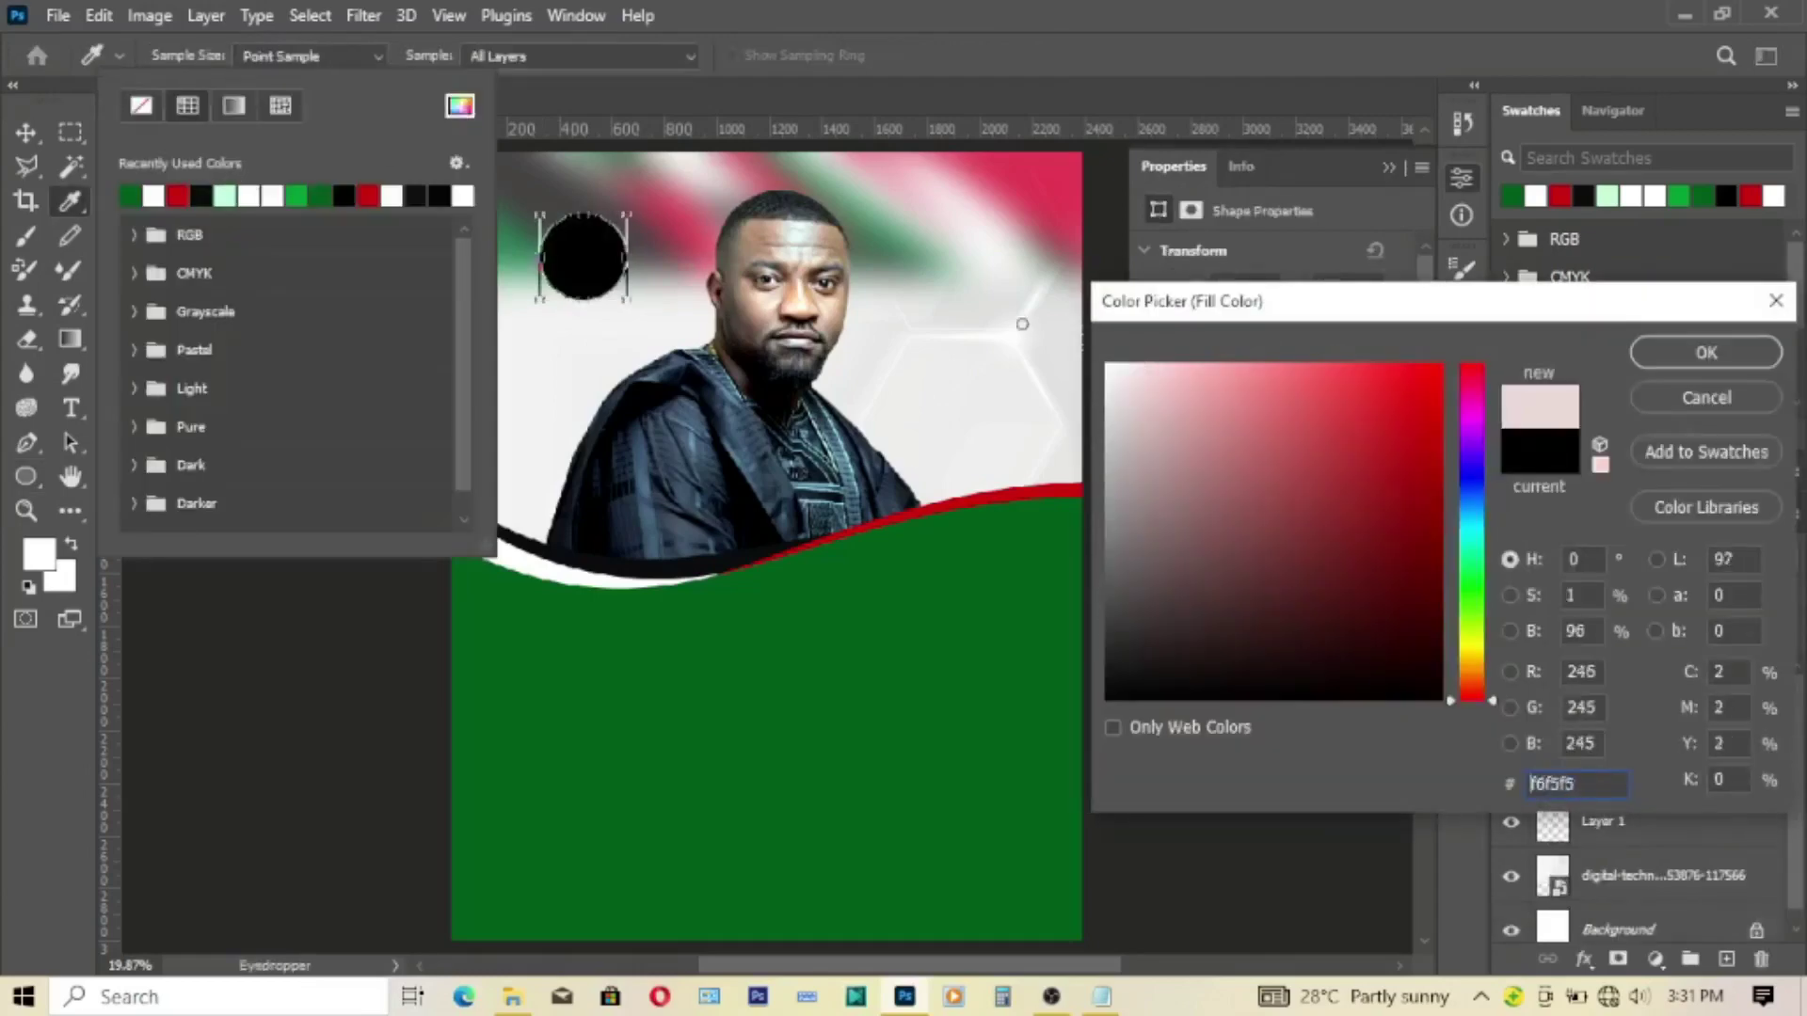
left_click(1706, 352)
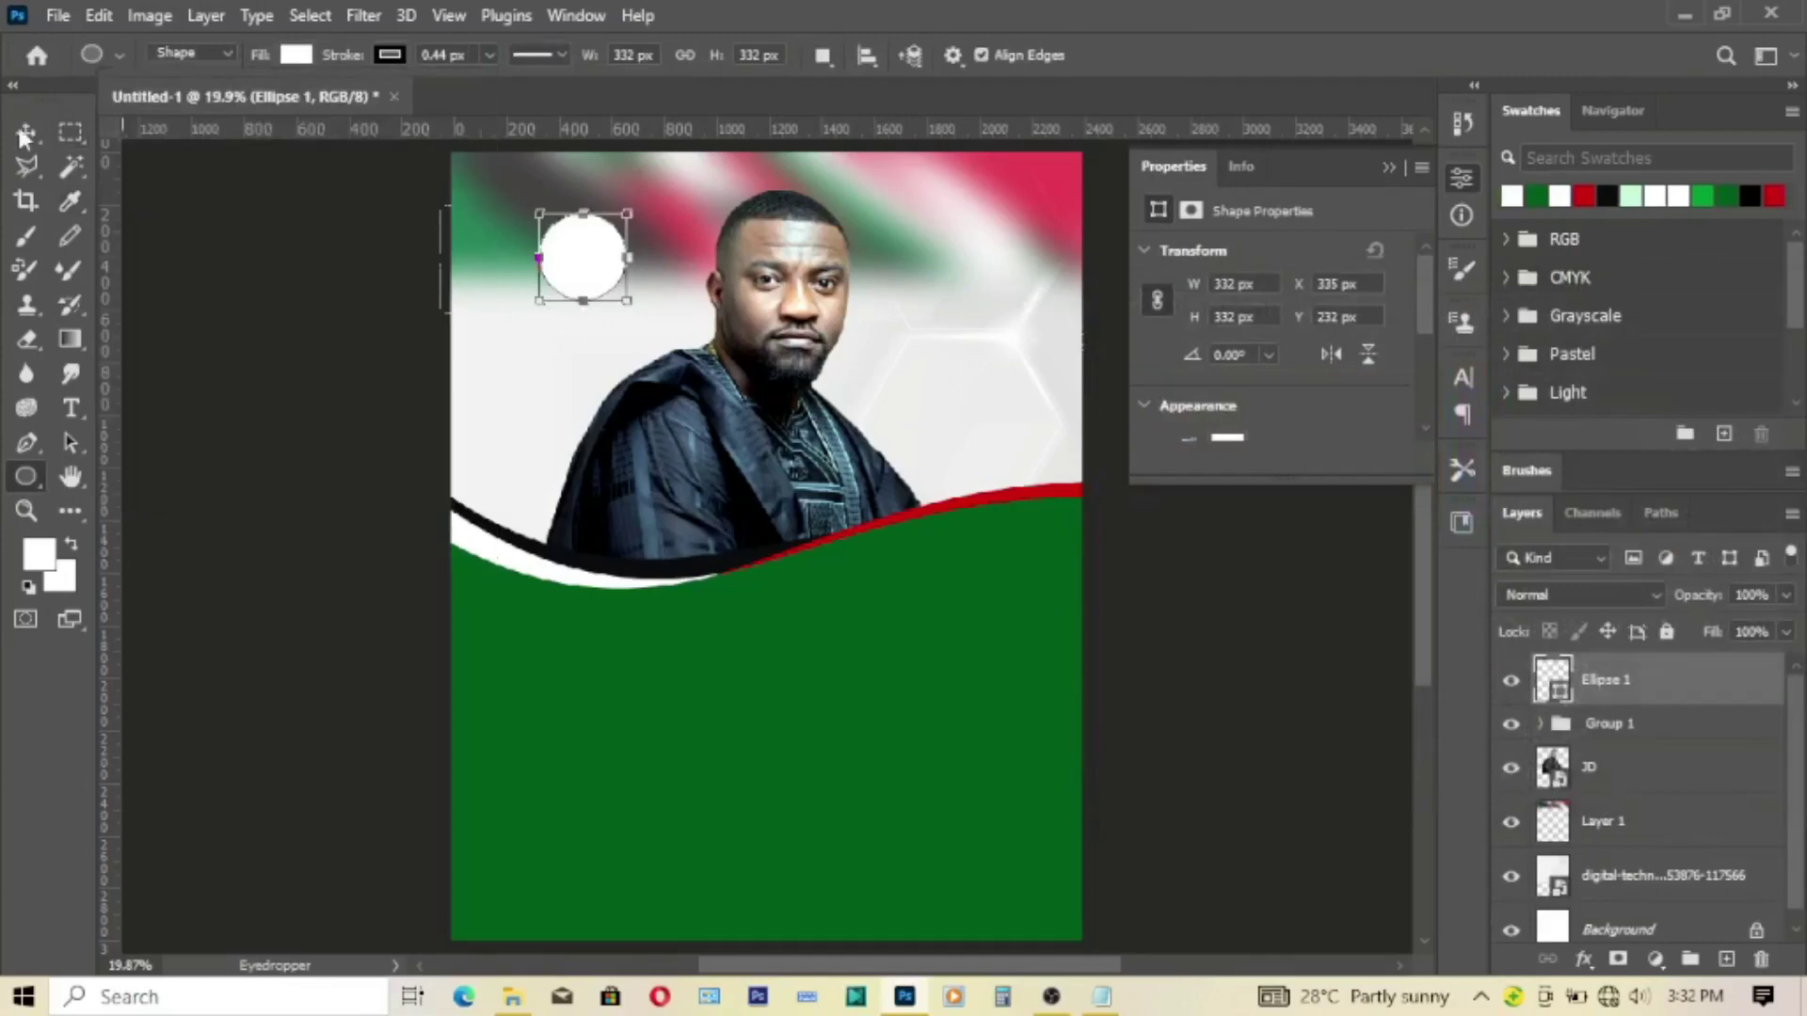
Step: Move the white circle slightly up
left_click(25, 132)
mouse_move(586, 255)
left_mouse_down()
mouse_move(589, 227)
mouse_move(568, 231)
left_mouse_up()
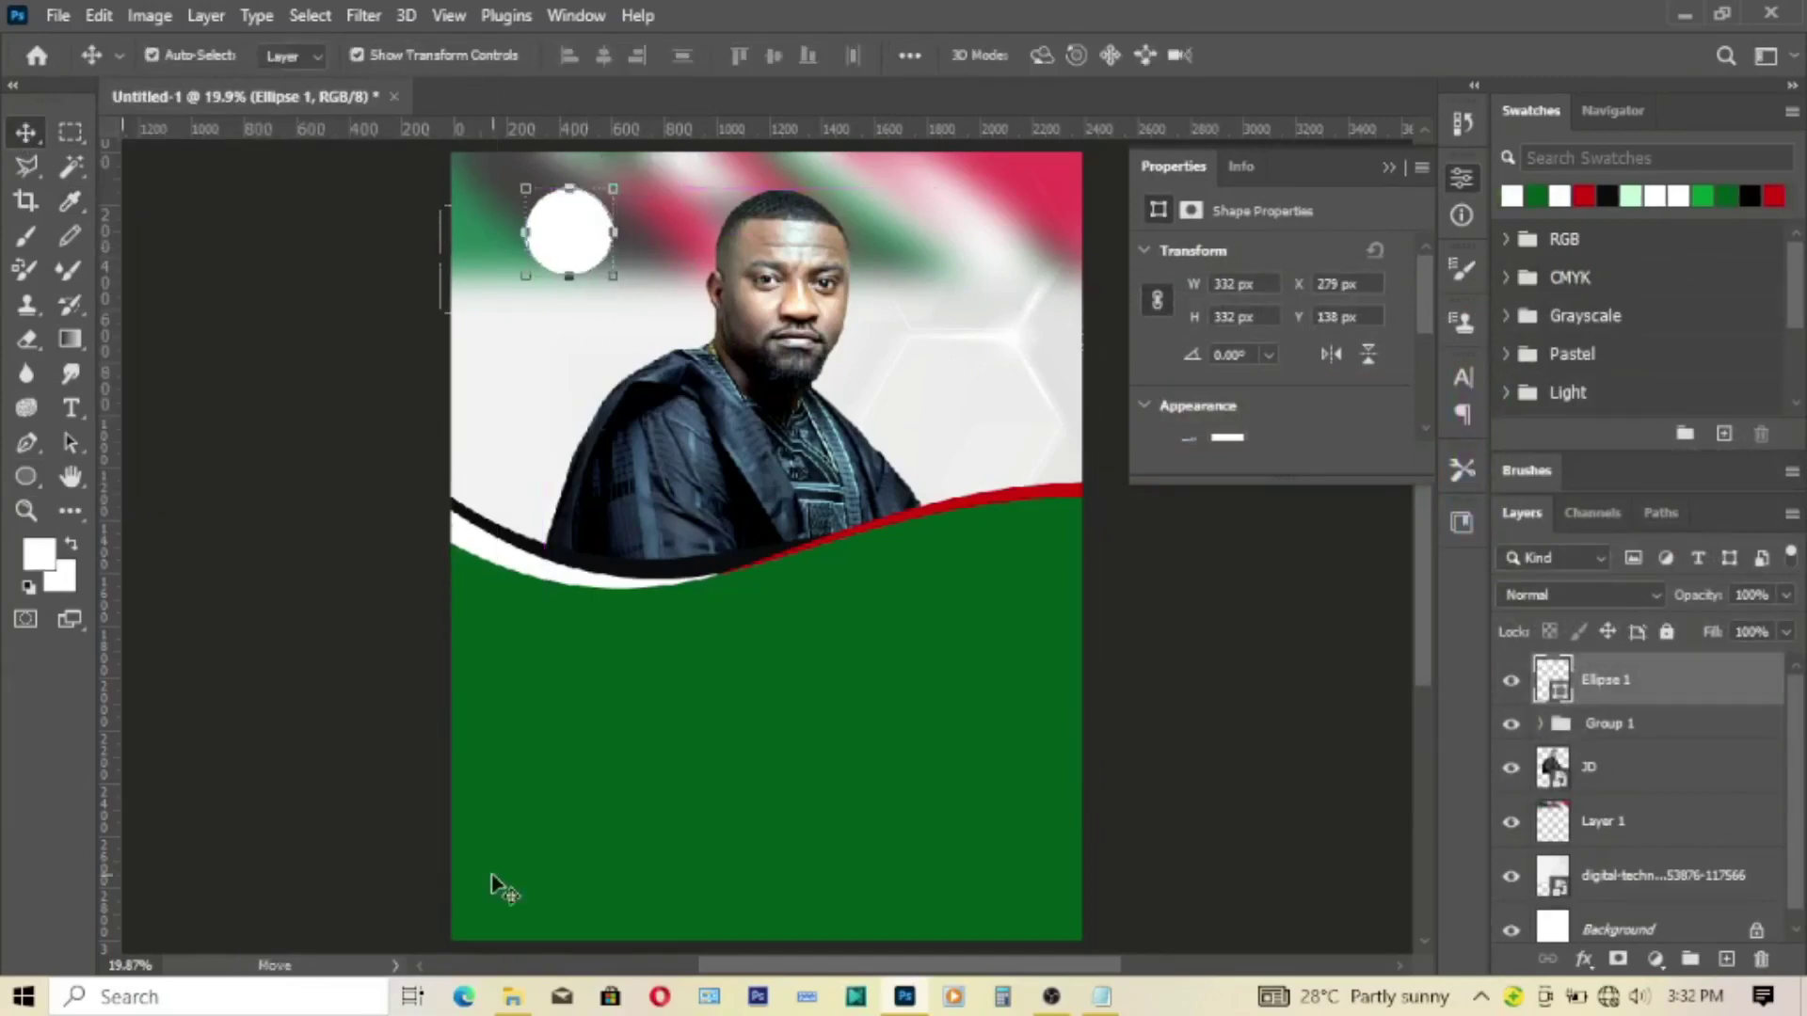
left_click(508, 1000)
left_click(602, 349)
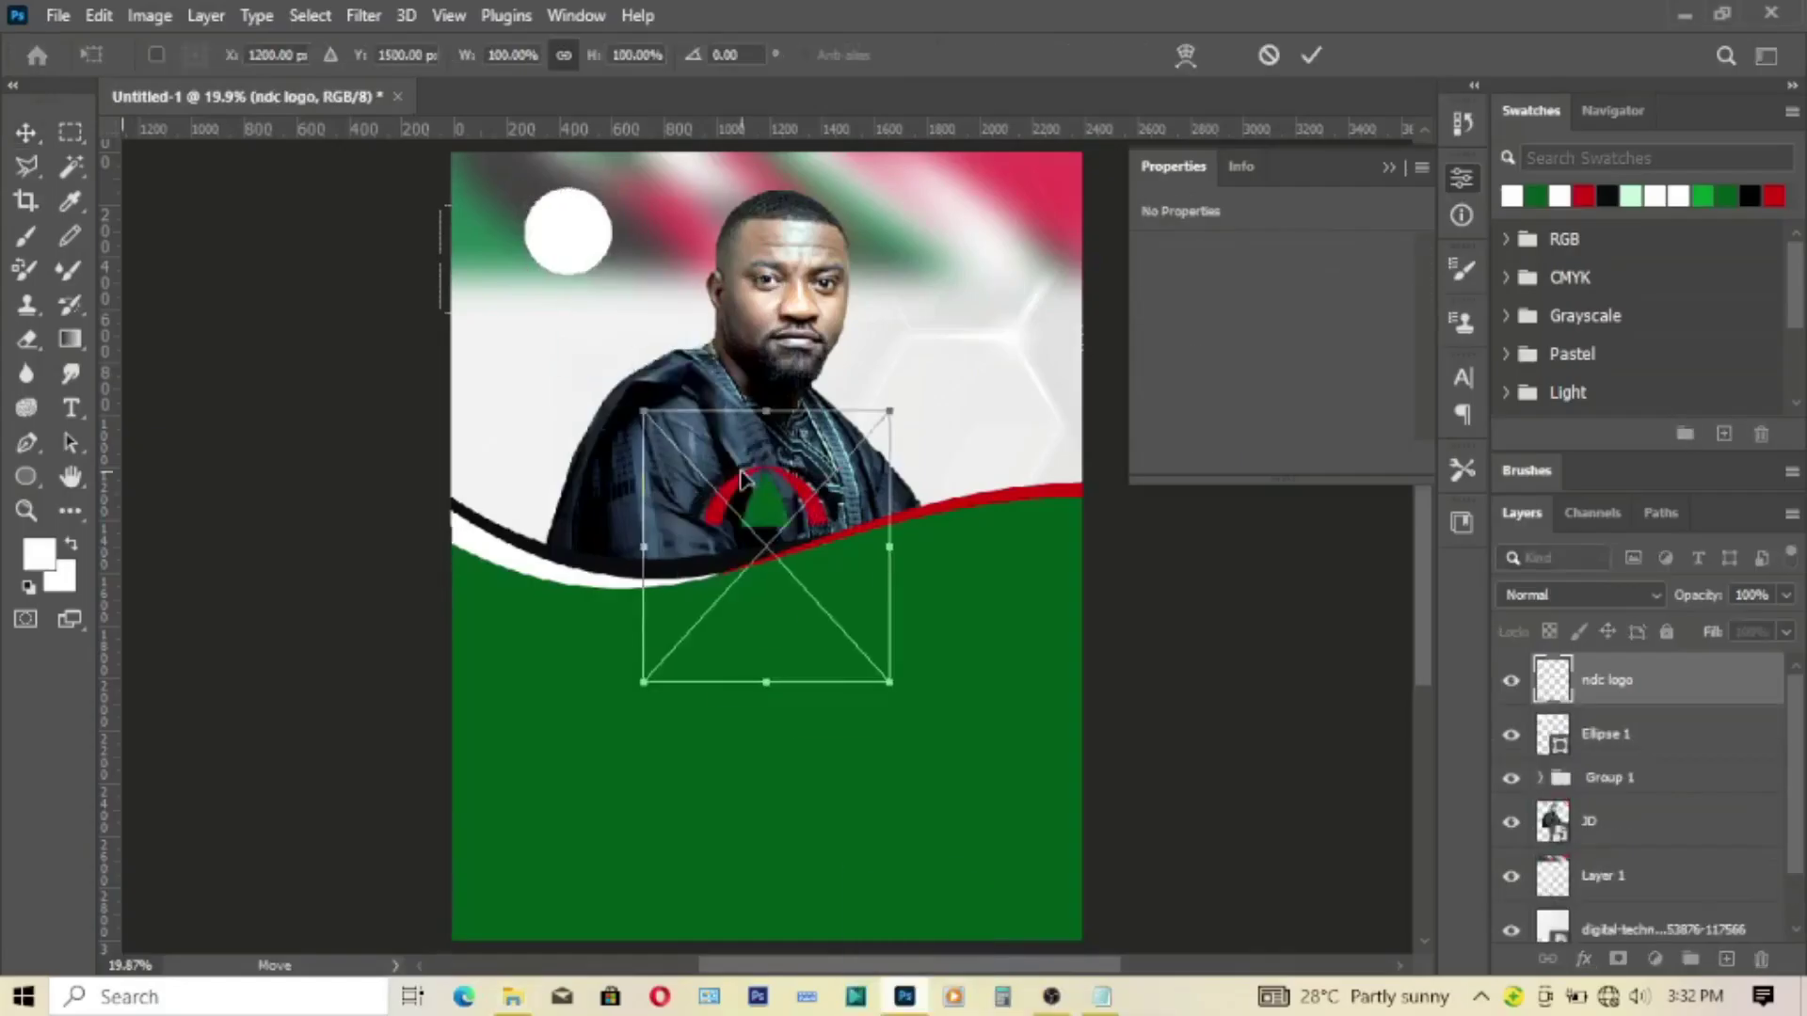
Step: Place the ndc logo over the white circle, shrink it, and centre it both ways
mouse_move(602, 348)
left_mouse_down()
mouse_move(648, 344)
mouse_move(555, 202)
left_mouse_up()
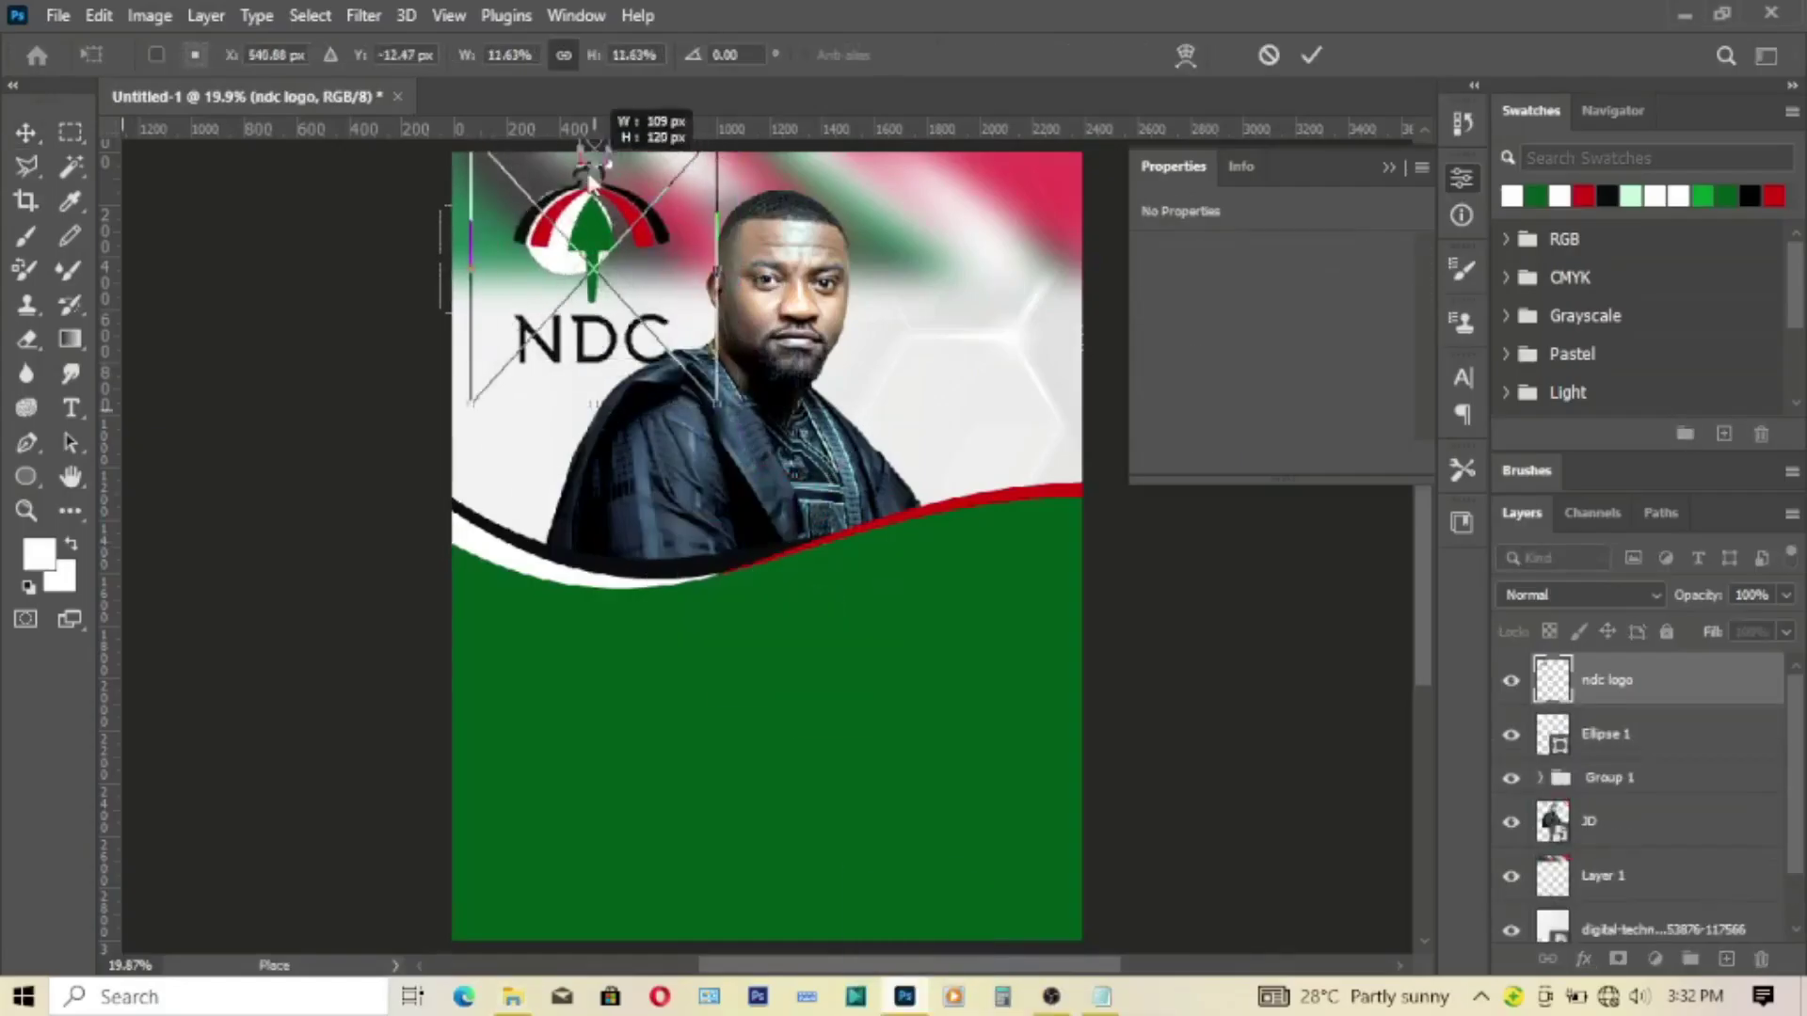
mouse_move(727, 404)
left_mouse_down()
mouse_move(638, 230)
mouse_move(569, 219)
mouse_move(610, 188)
left_mouse_up()
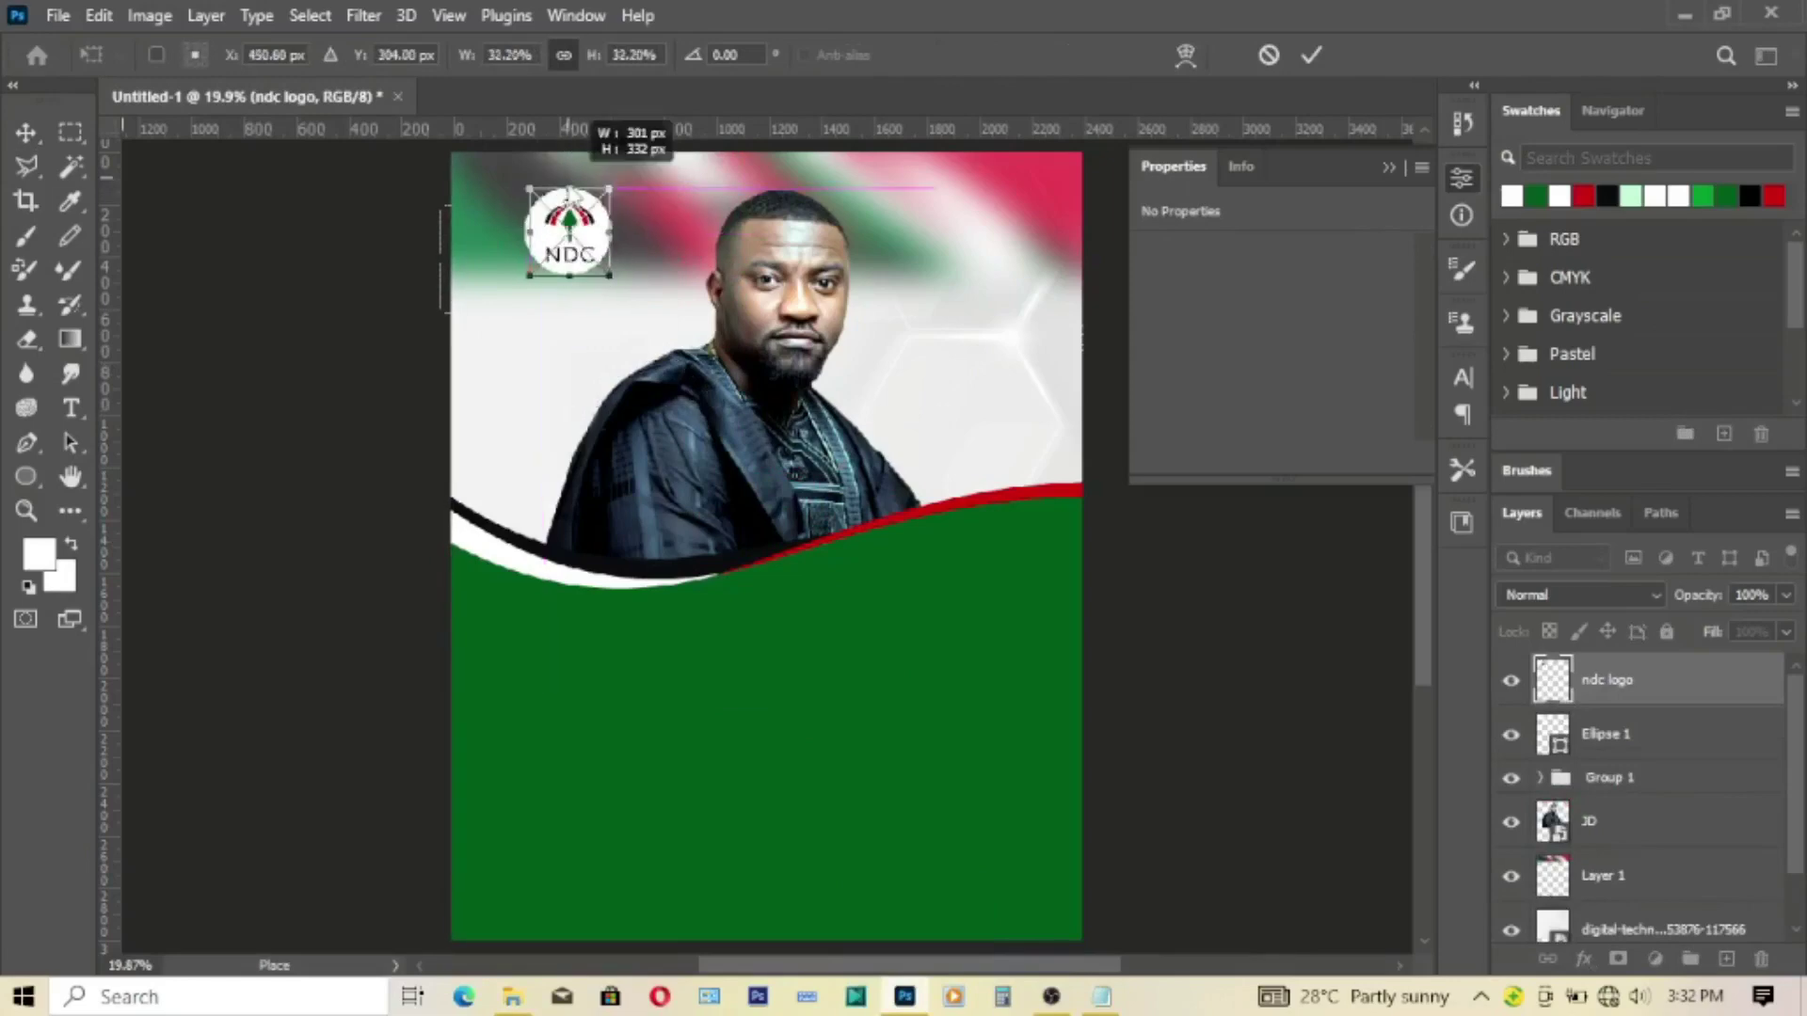
left_click(1311, 54)
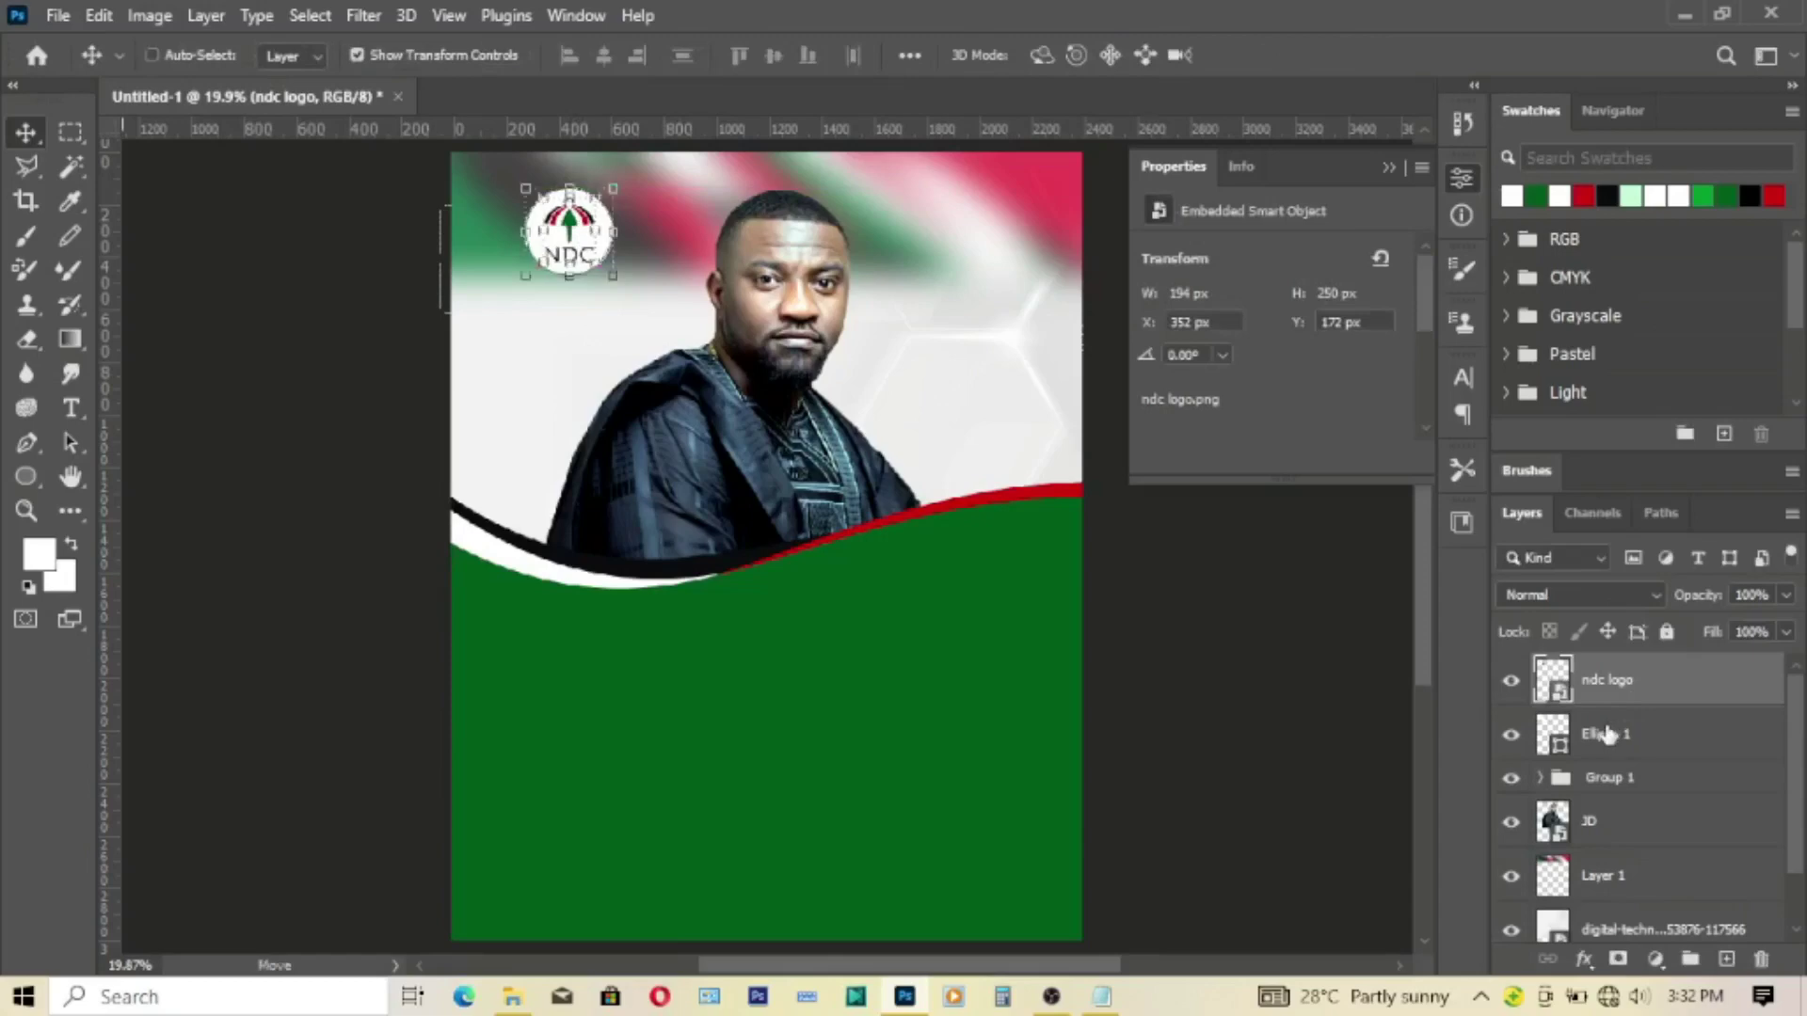
left_click(1606, 734, "ctrl")
left_click(603, 55)
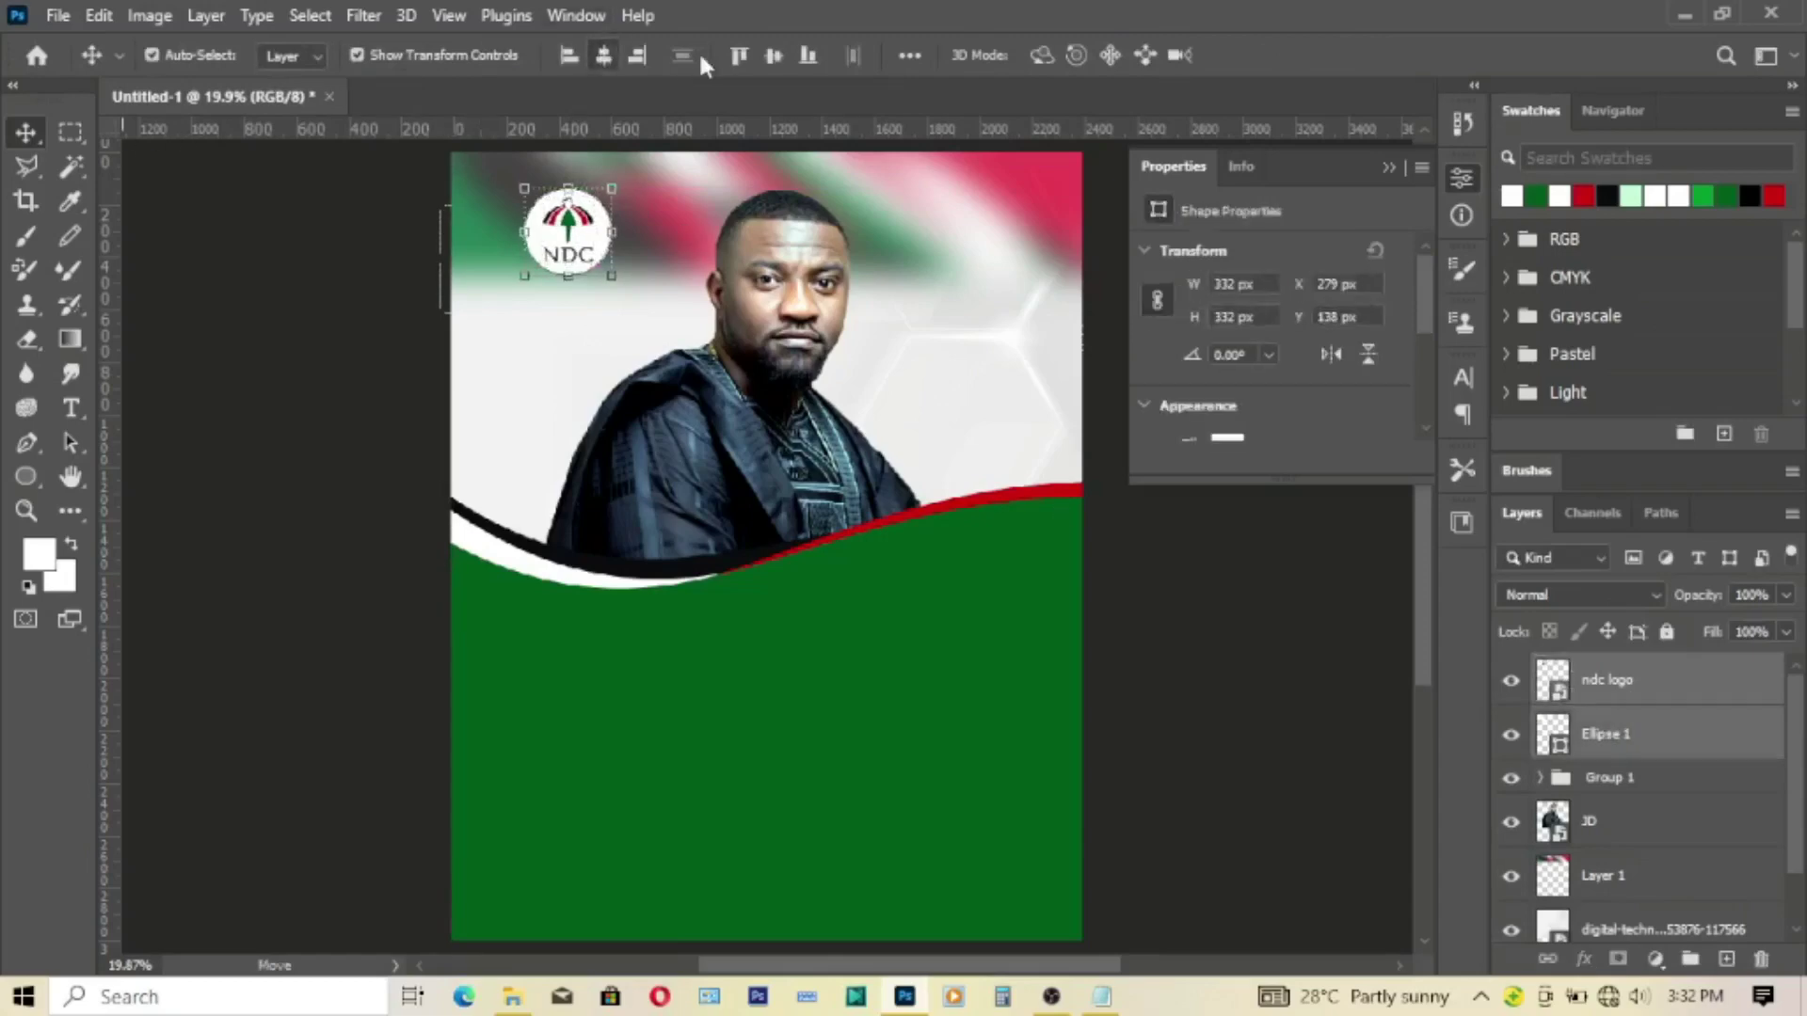
left_click(773, 57)
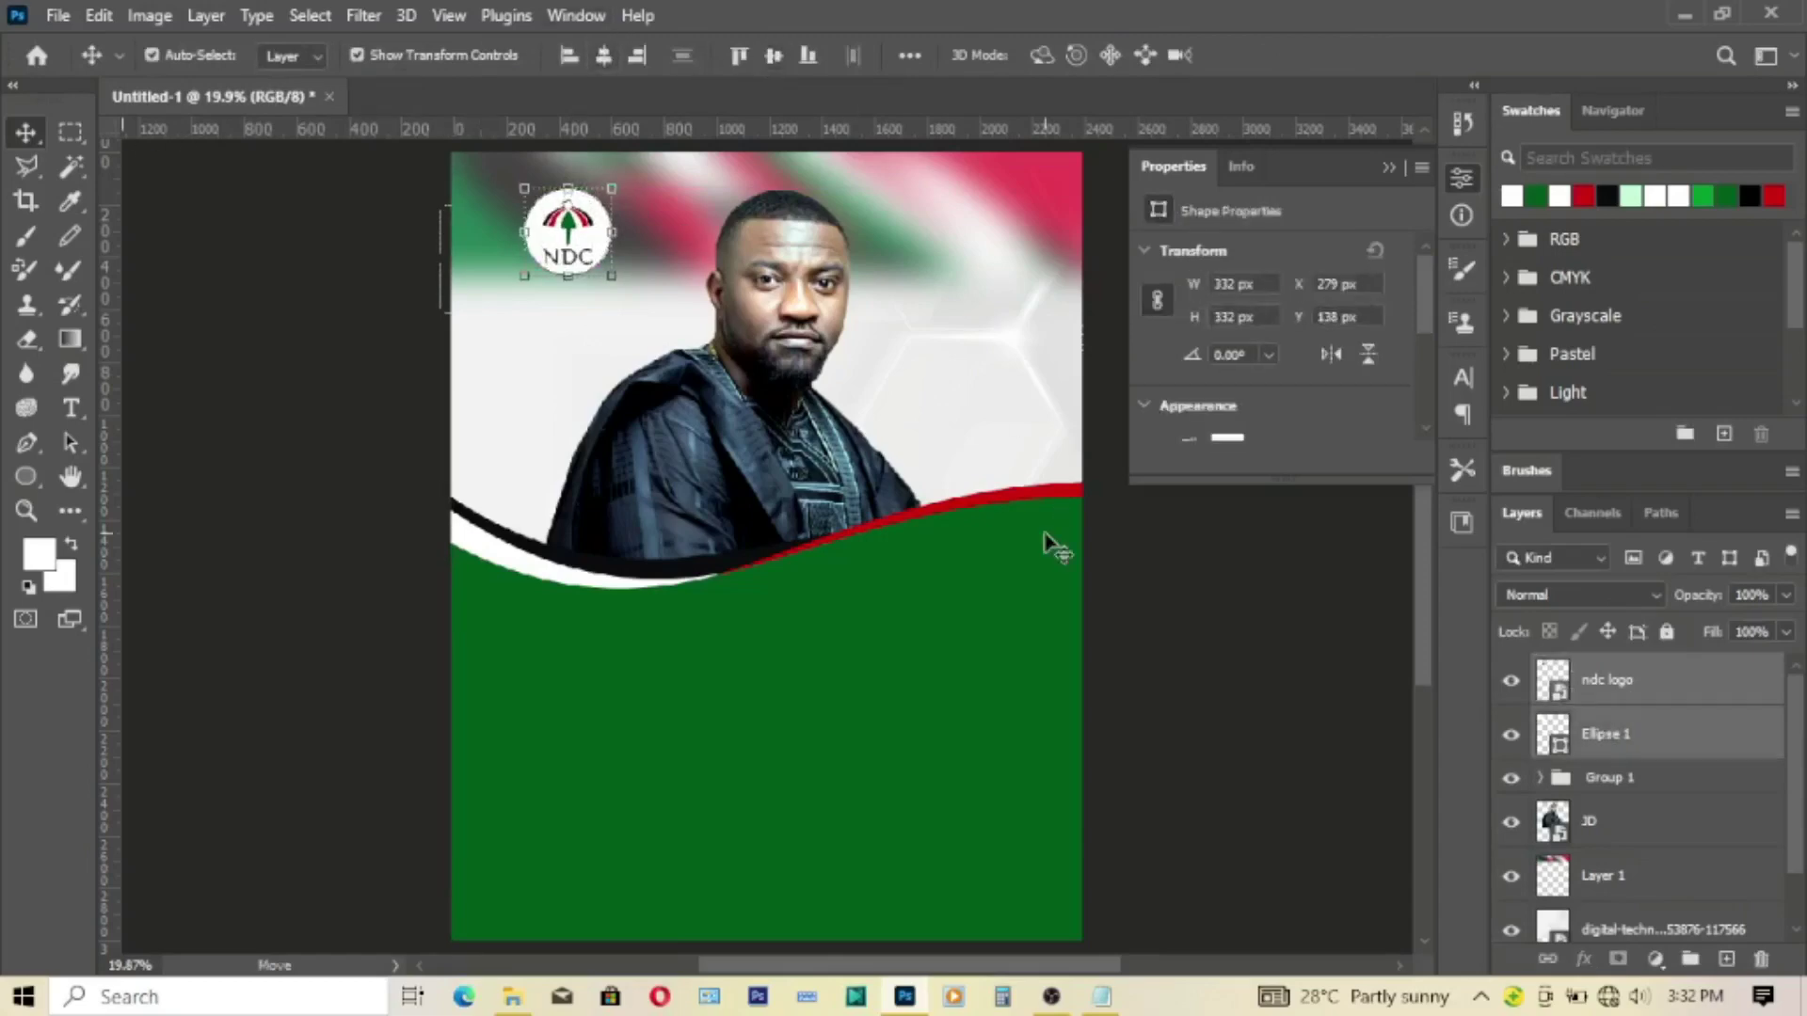
left_click(1609, 683)
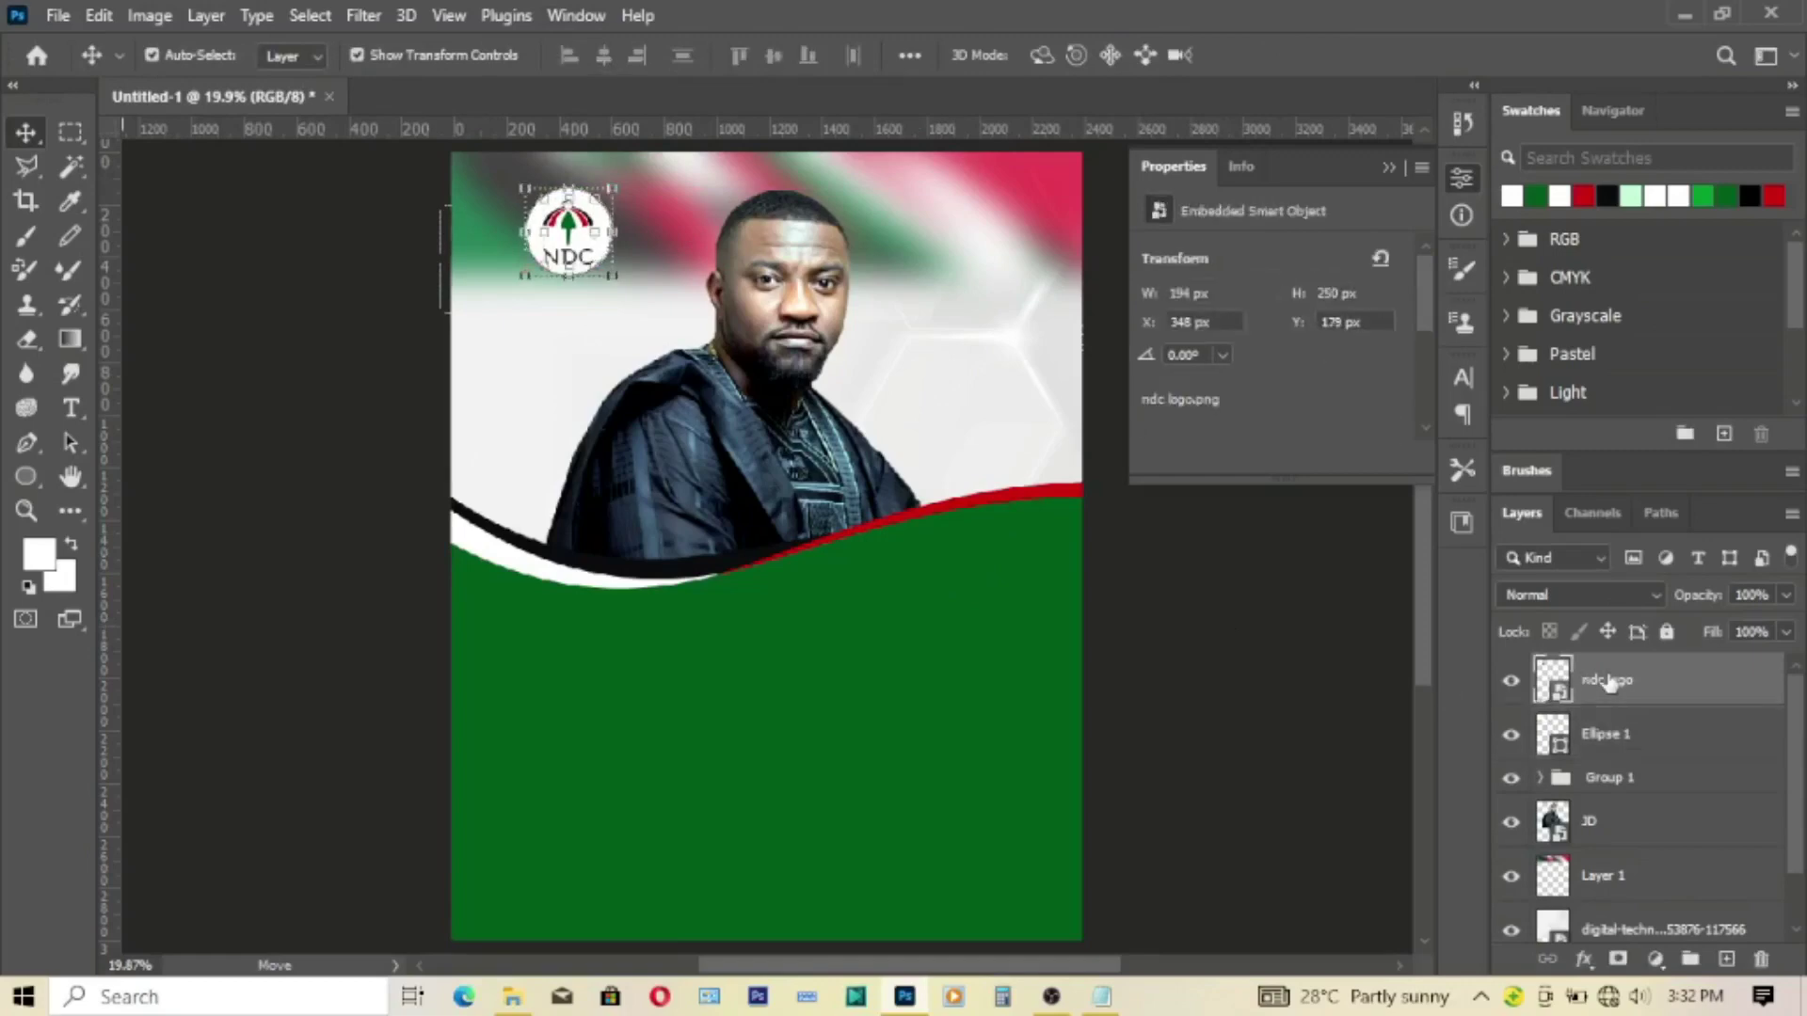
left_click(1266, 656)
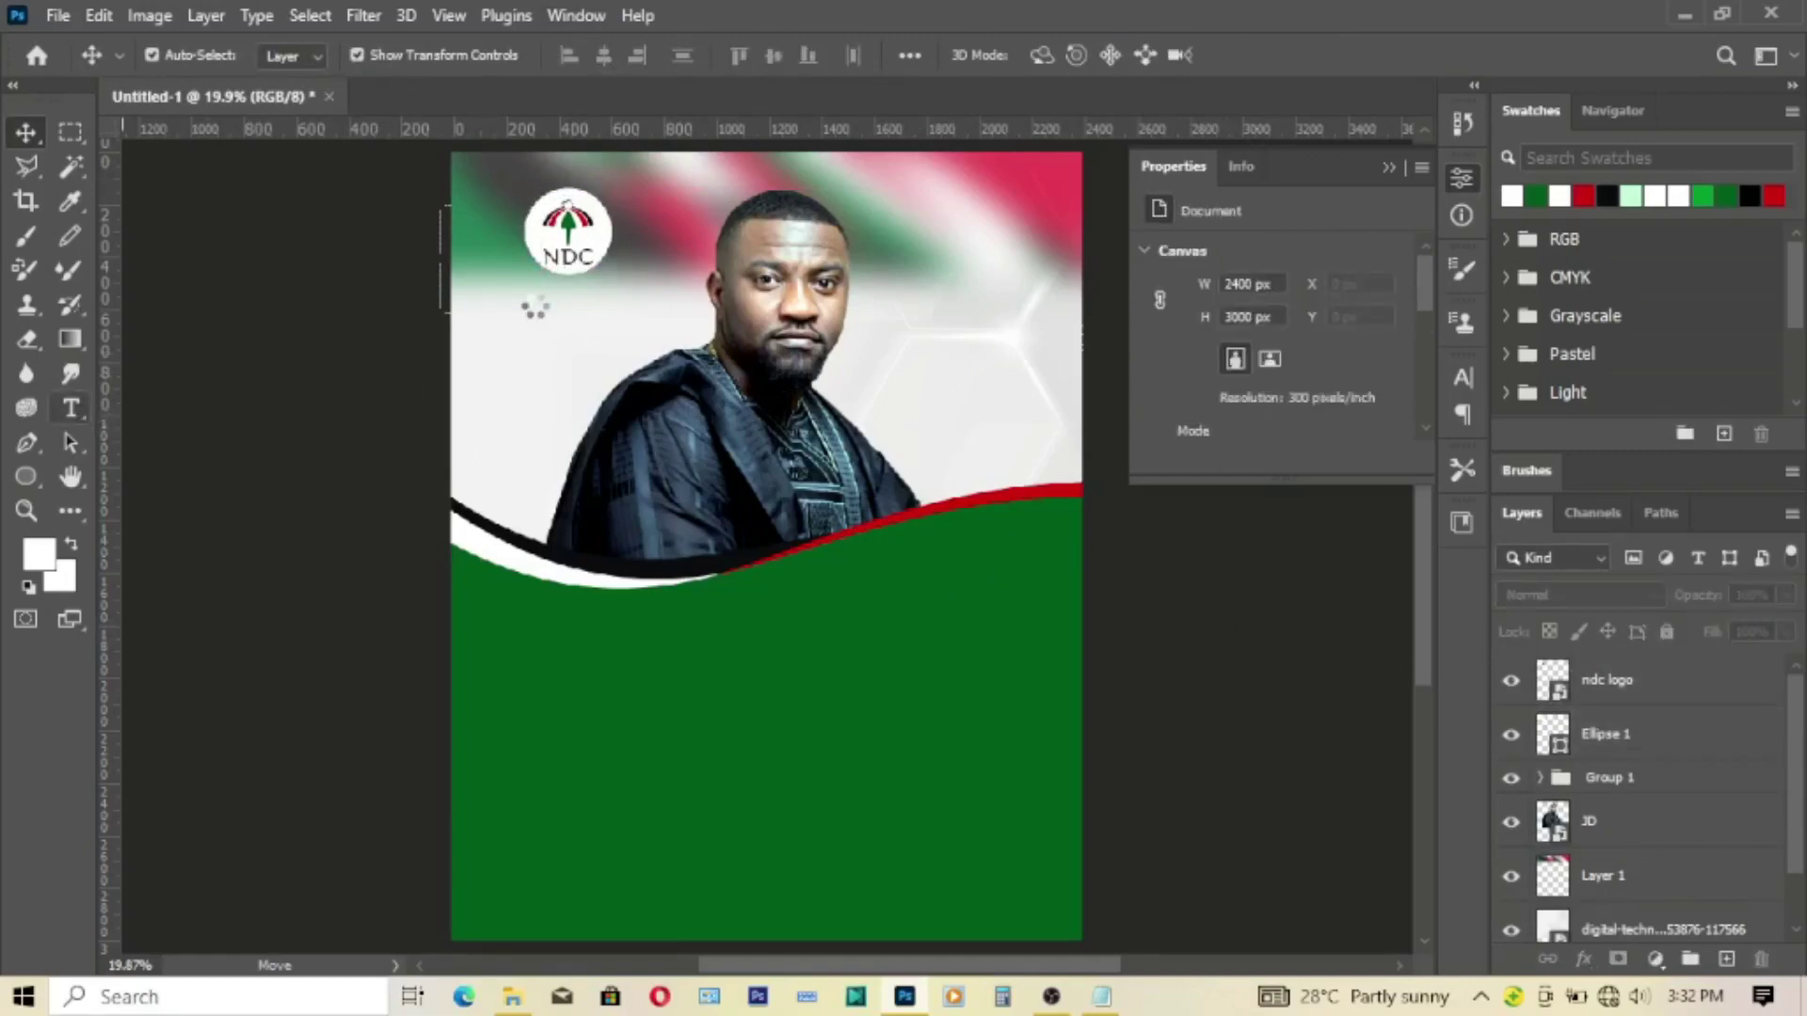
Step: Paste NATIONAL DEMOCRATIC CONGRESS from Notepad into a new text layer under the logo
left_click(70, 408)
left_click(188, 407)
left_click(535, 314)
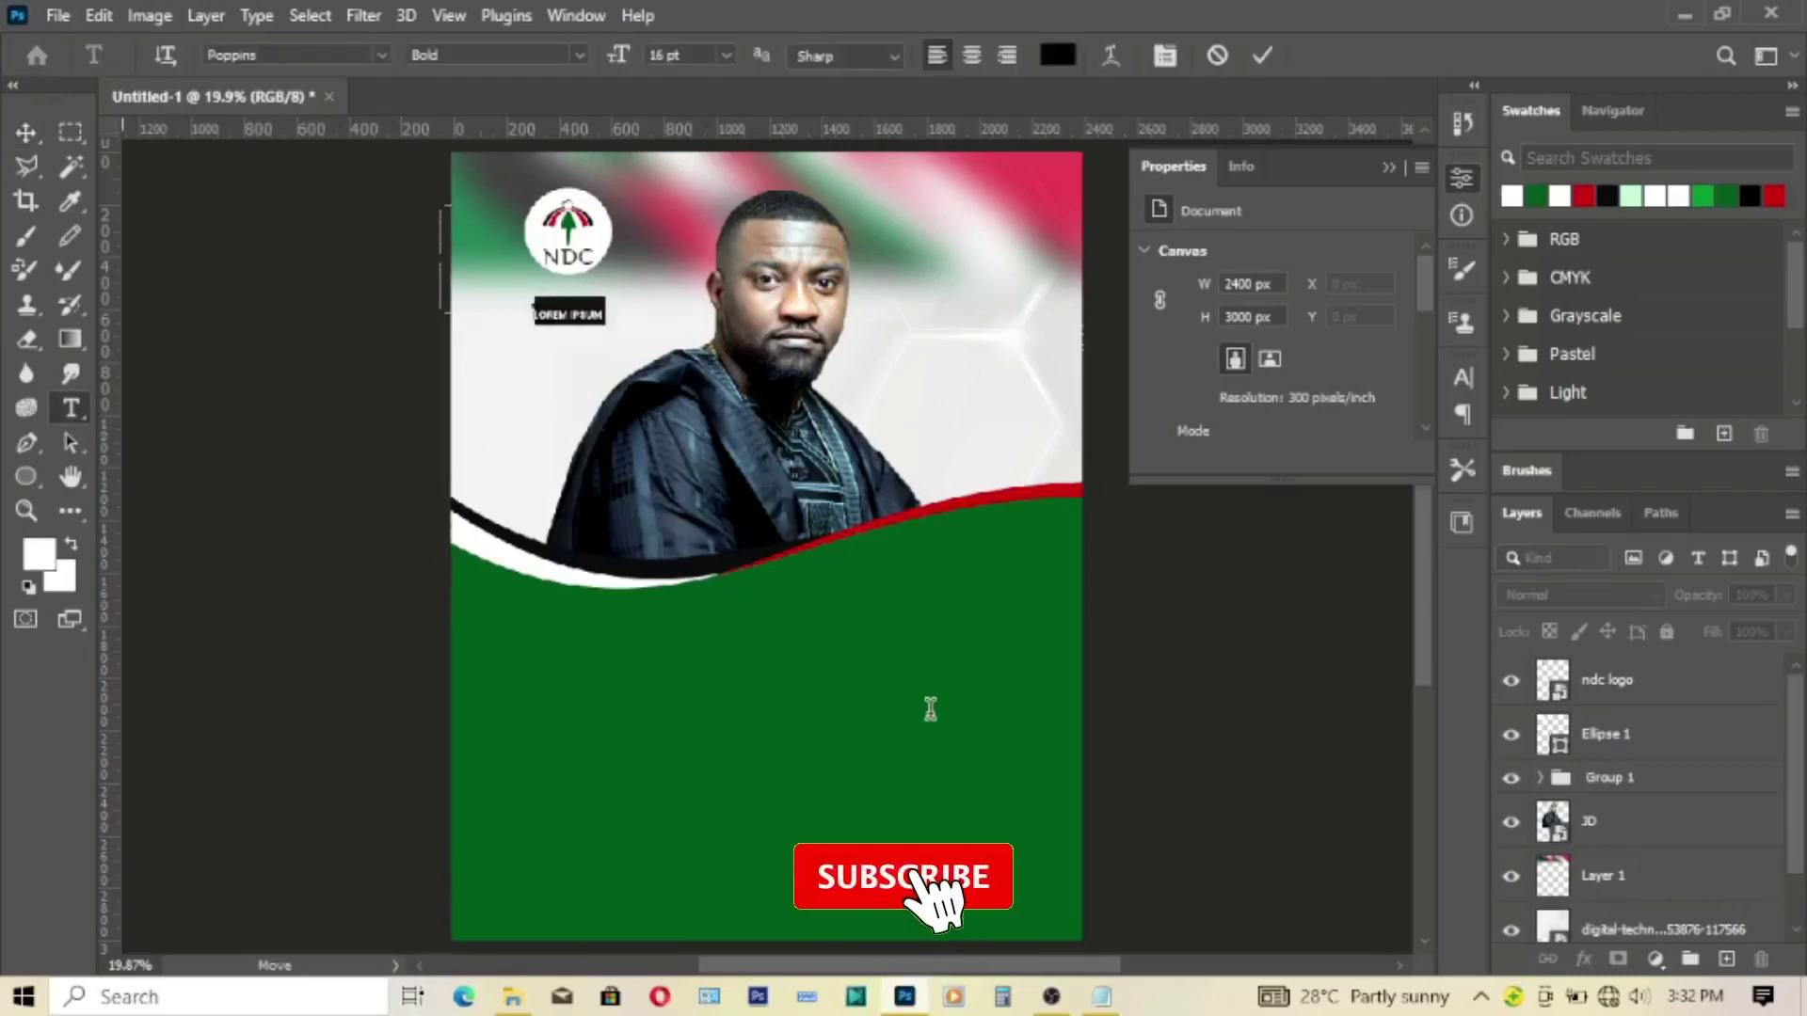
left_click(1103, 998)
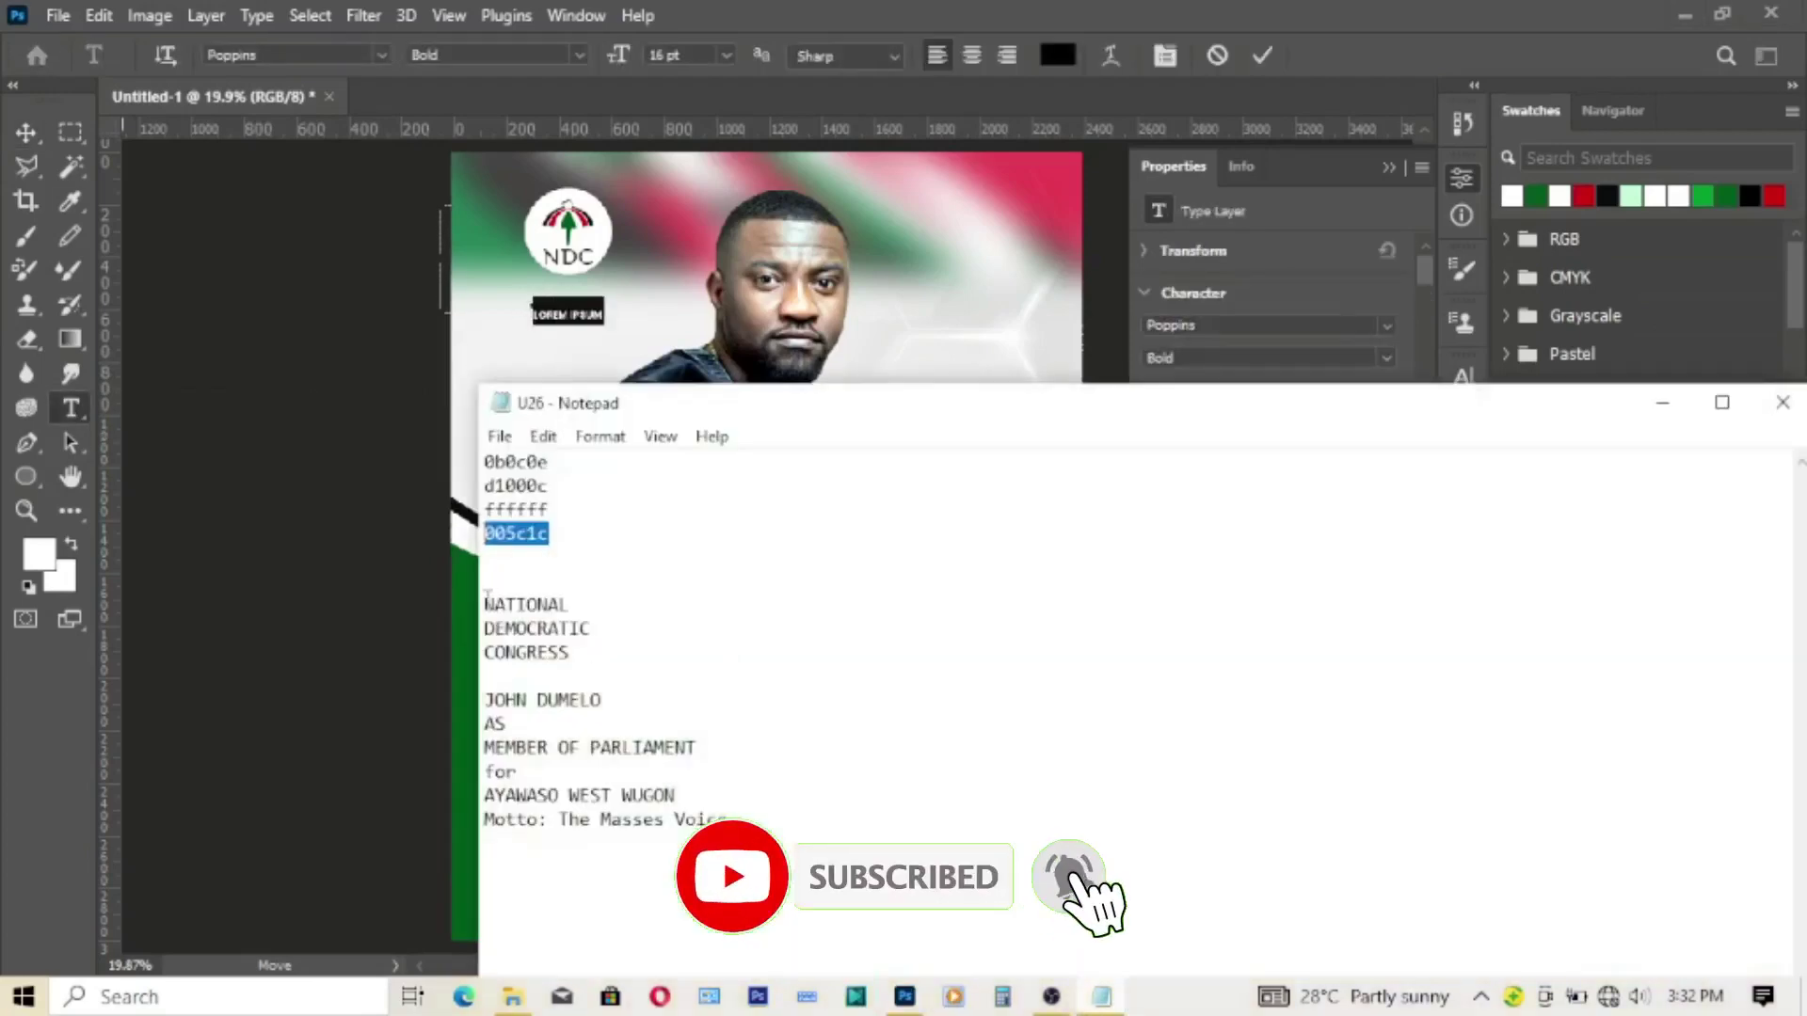
left_click_drag(485, 600, 590, 685)
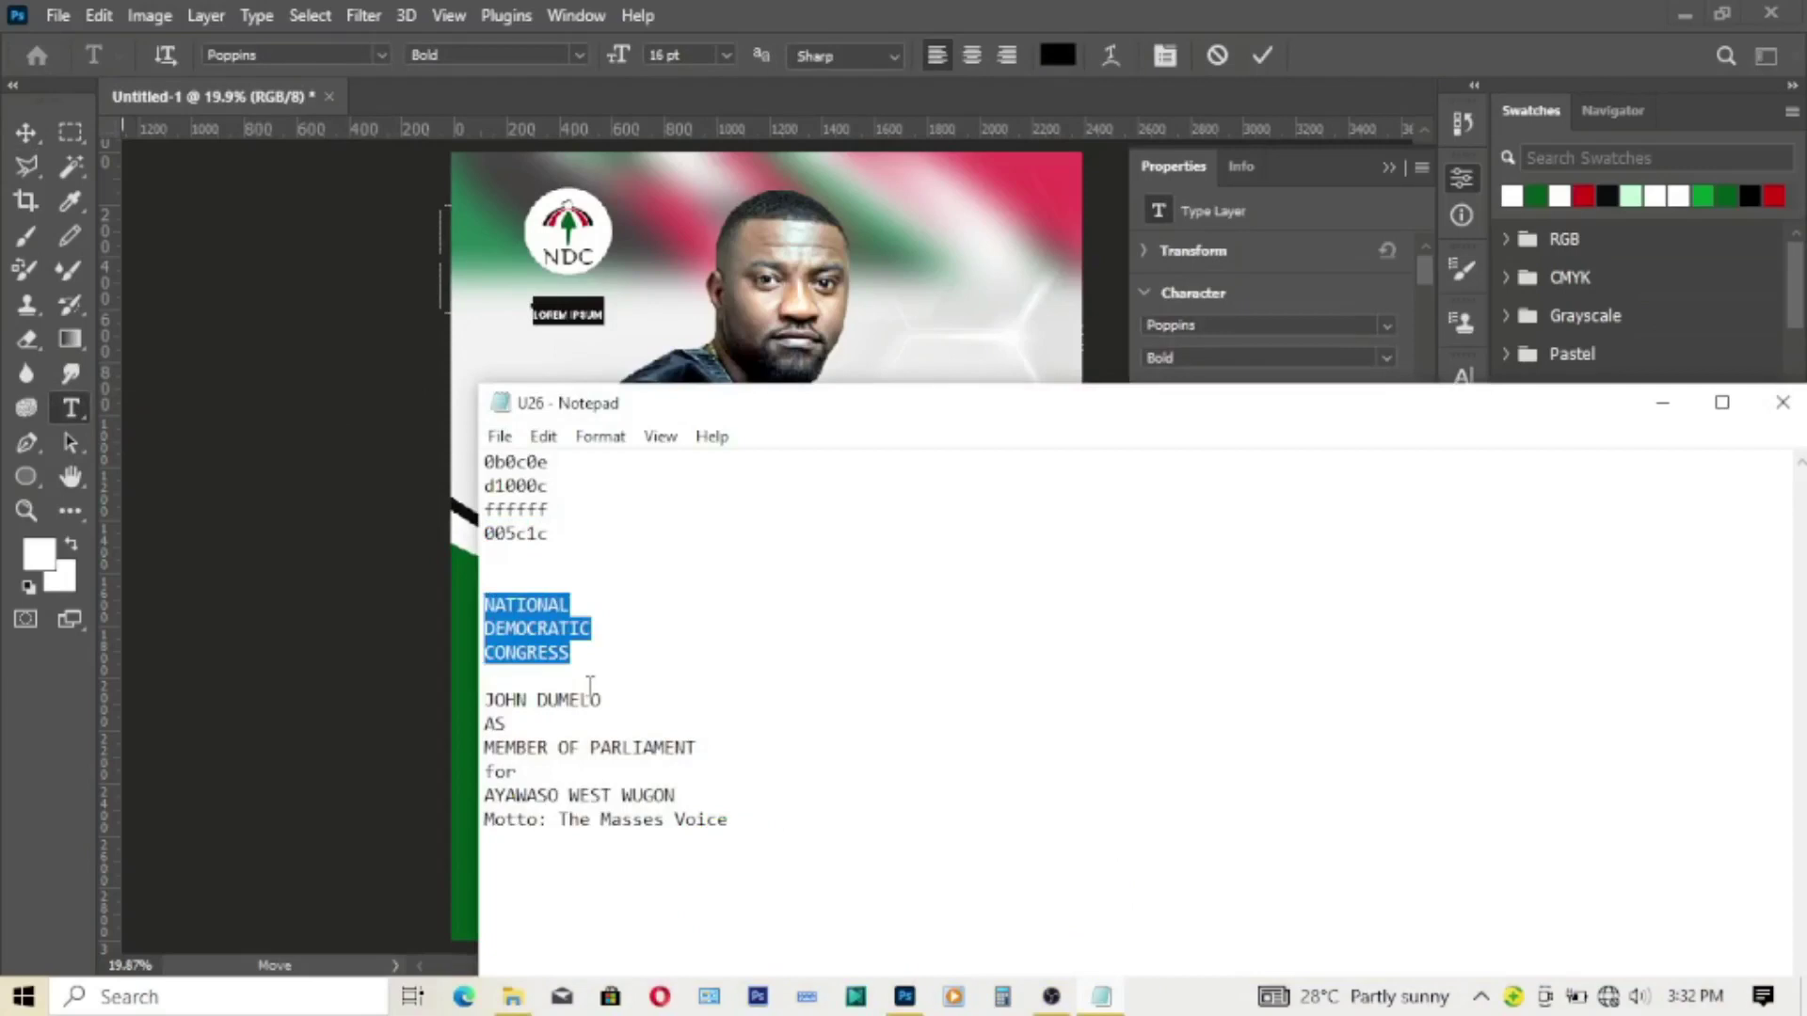
left_click(1662, 403)
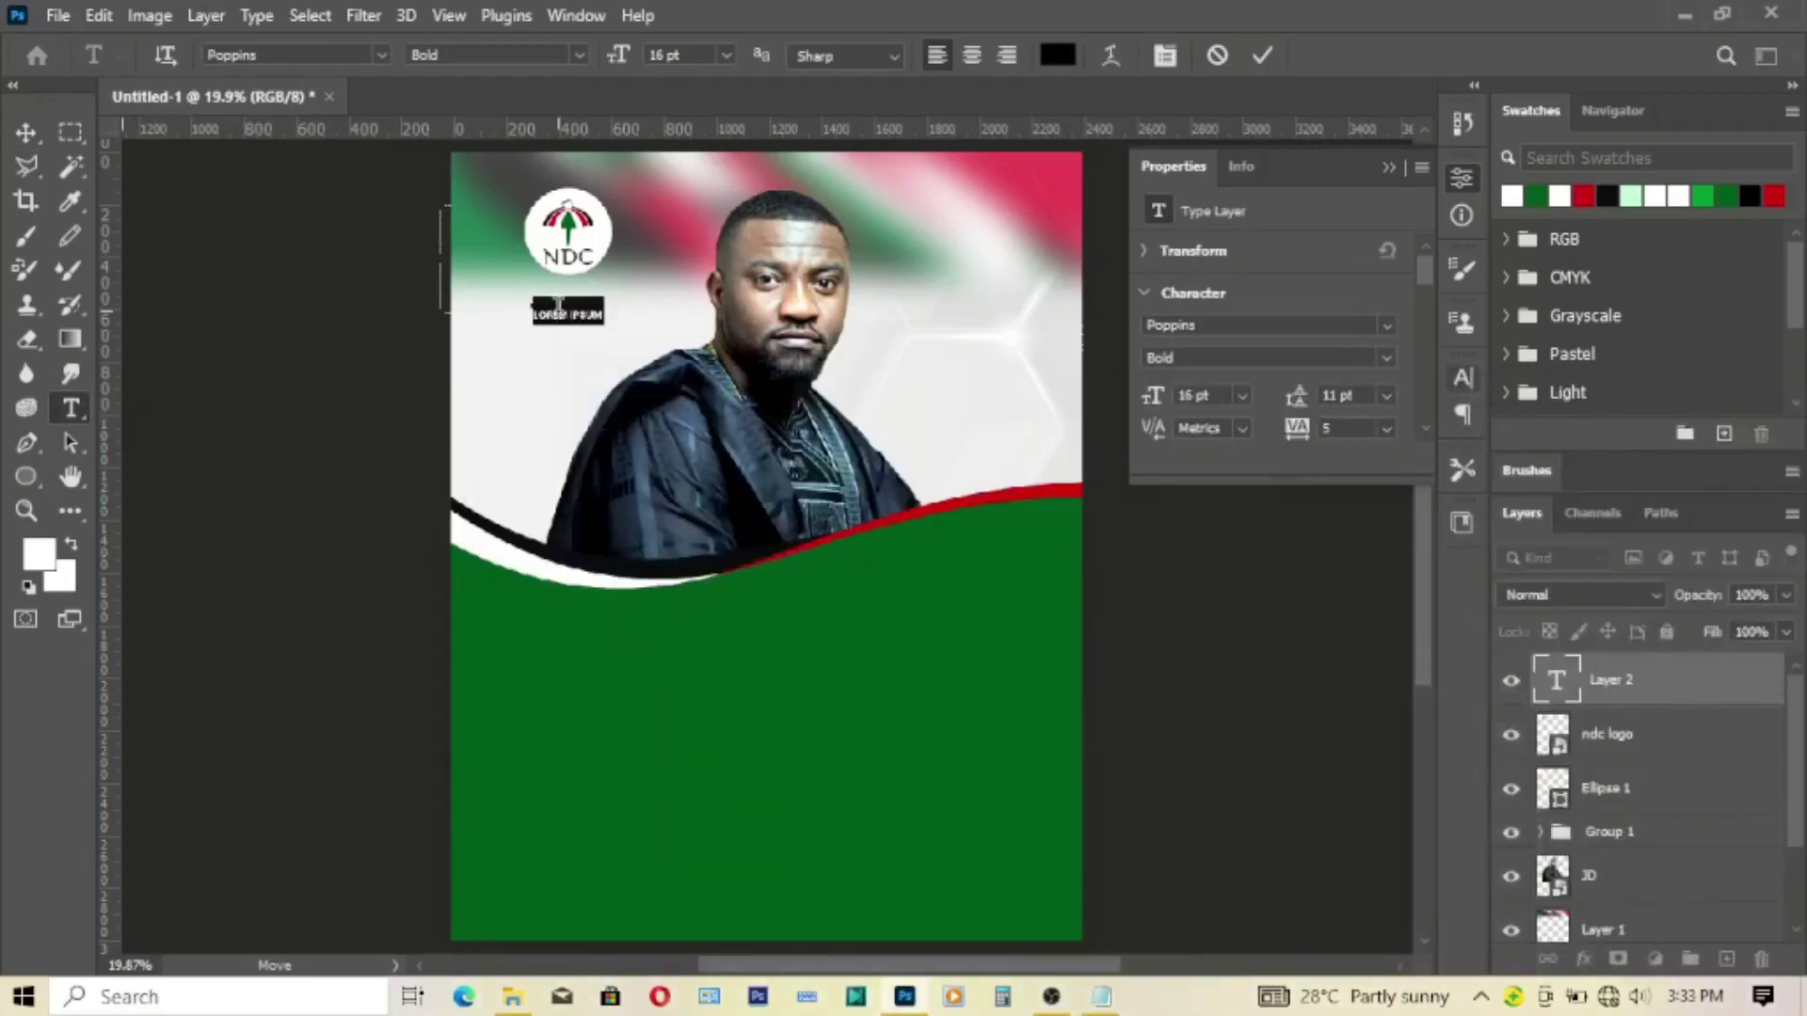
key("ctrl+v")
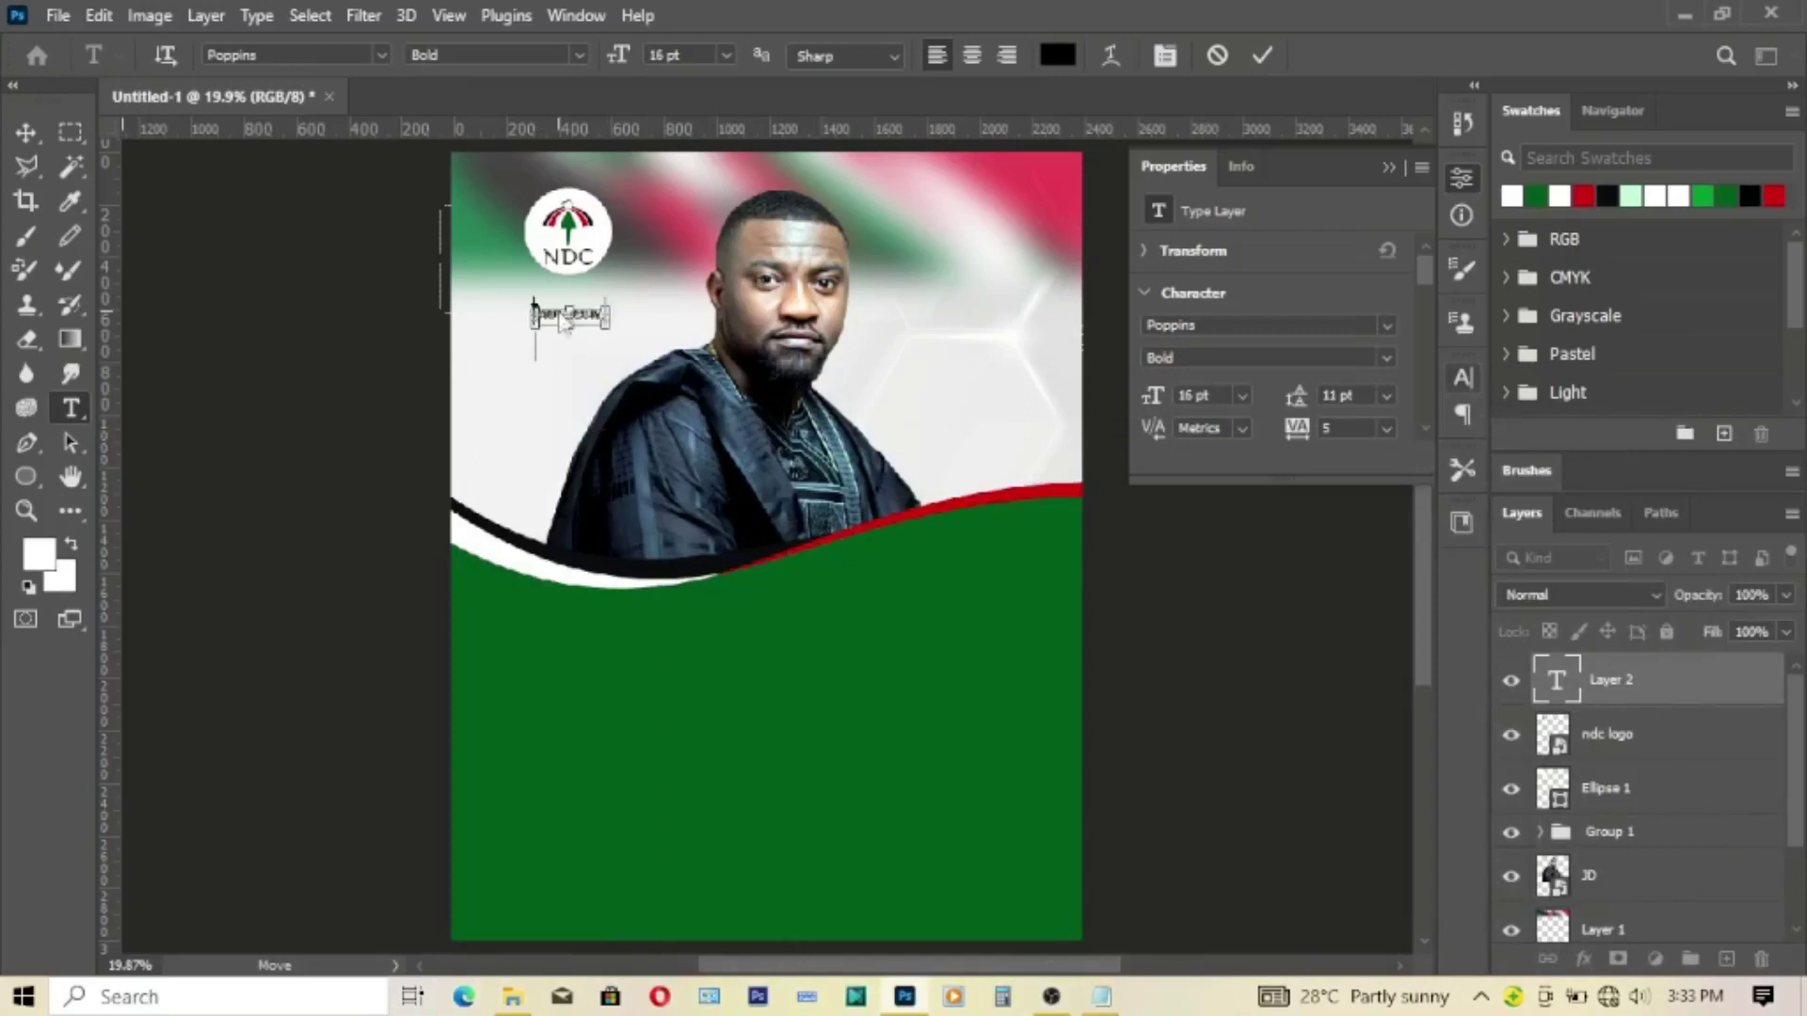
key("ctrl+Return")
key("v")
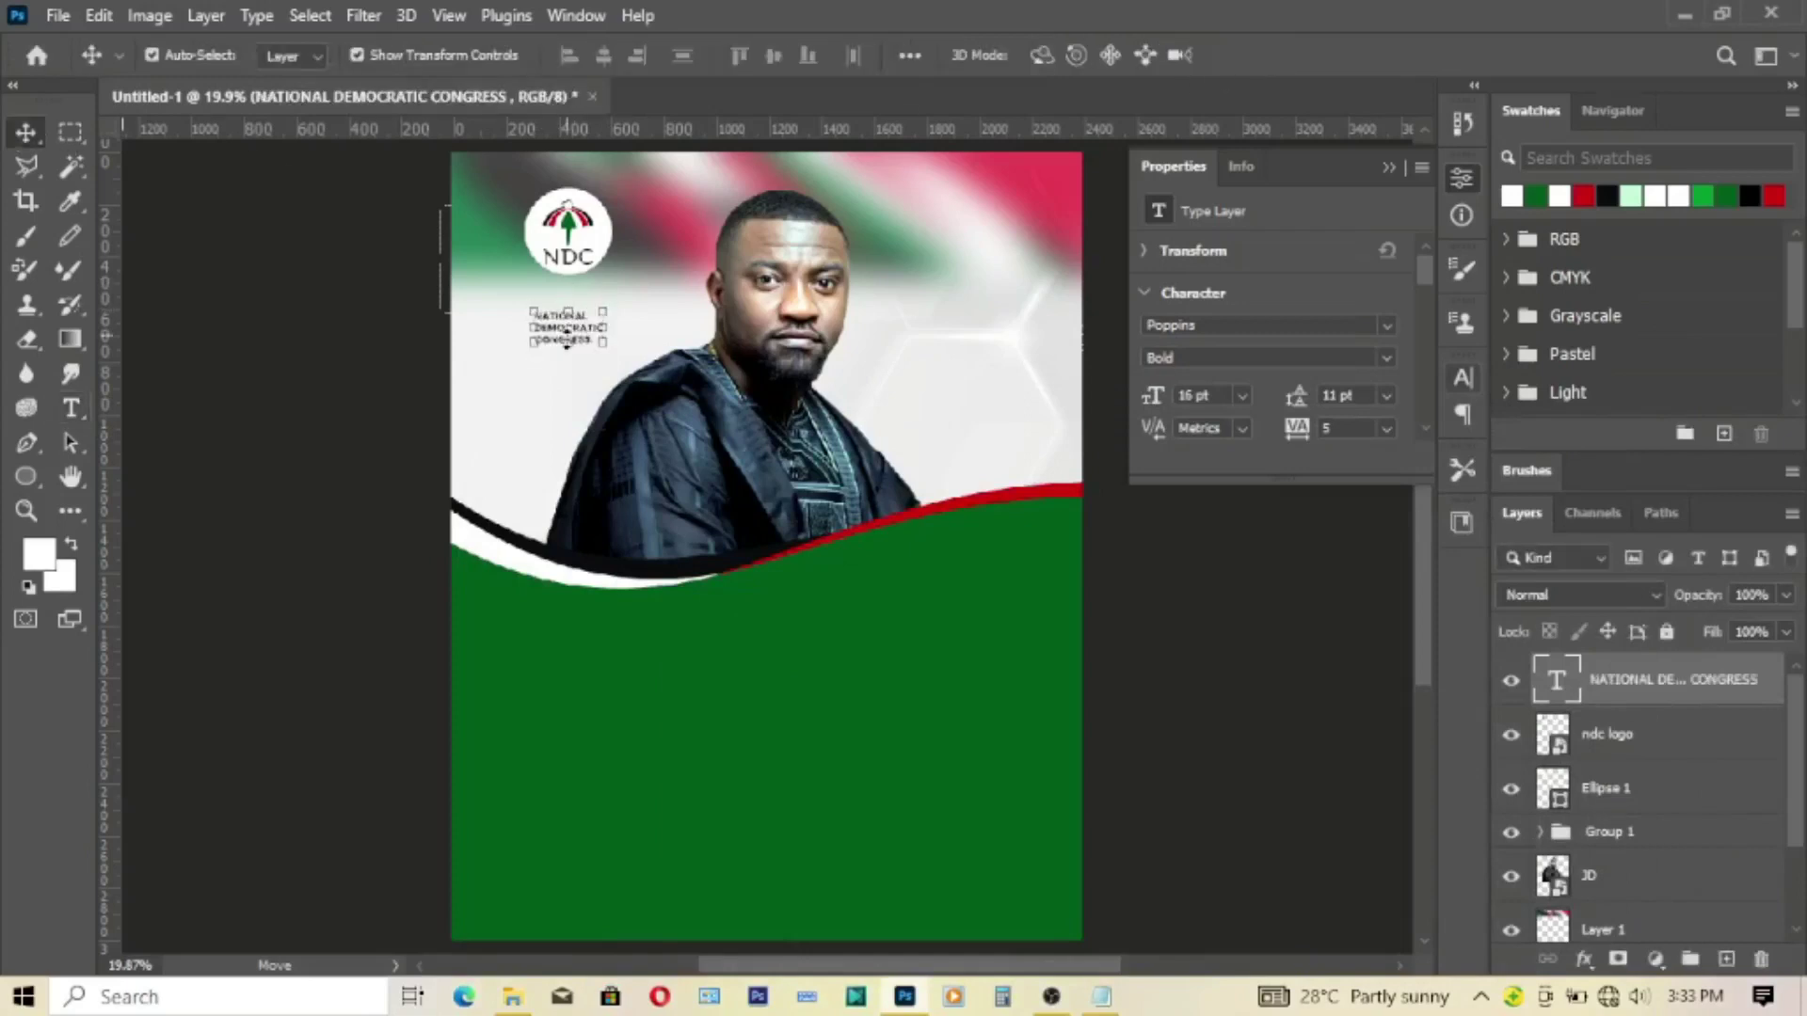
mouse_move(569, 346)
left_mouse_down()
mouse_move(569, 385)
mouse_move(592, 306)
left_mouse_up()
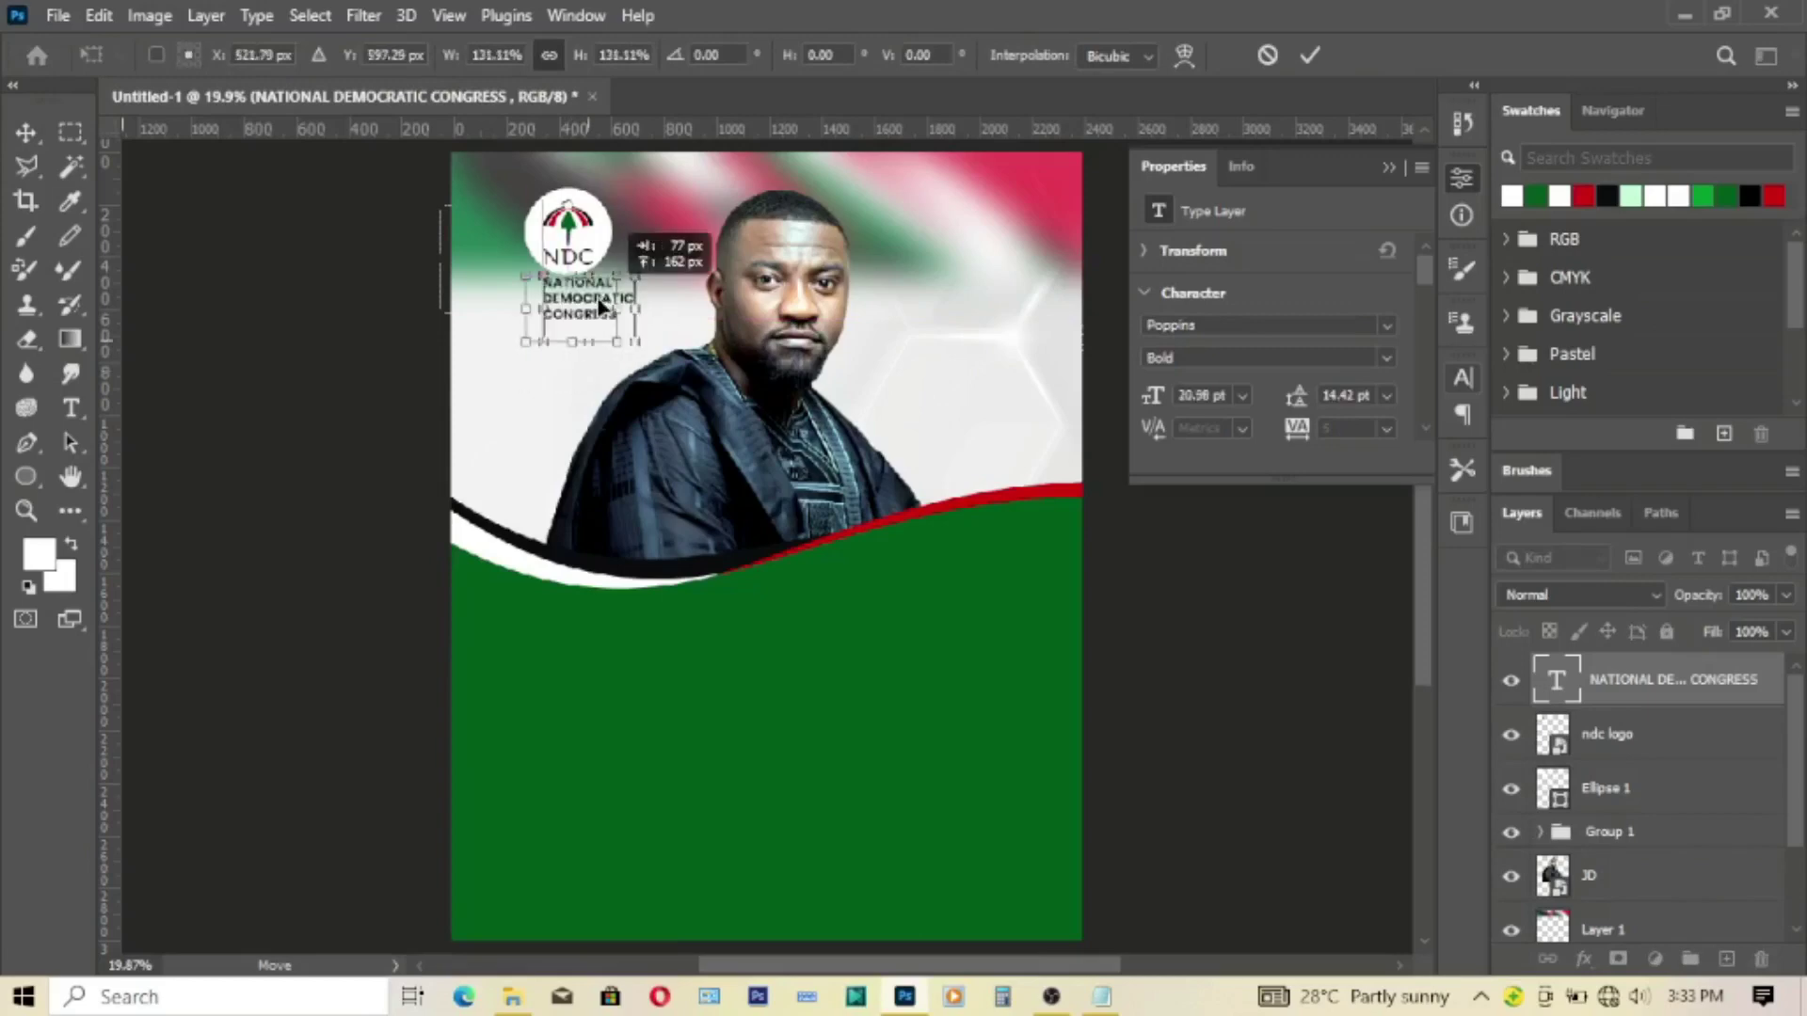
Step: Commit the enlarged party name text and re-centre the logo on the white circle
left_click(1313, 56)
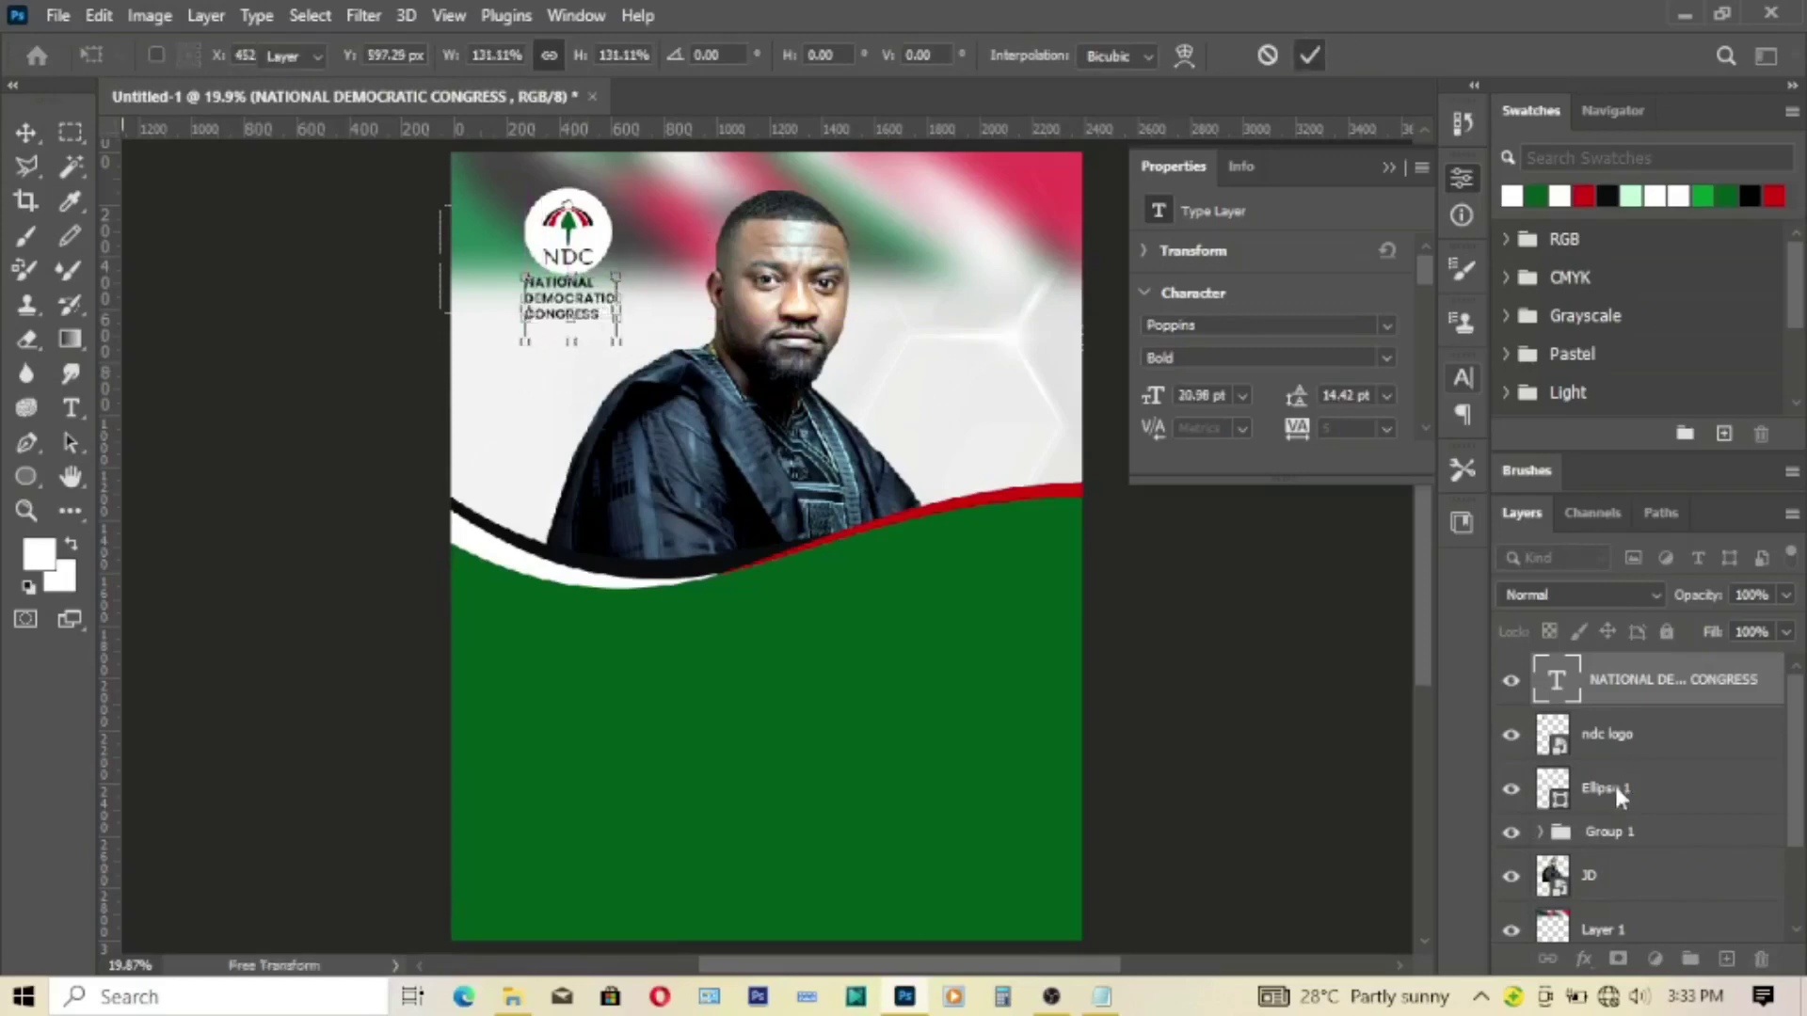
left_click(1612, 795)
left_click(1527, 729, "shift")
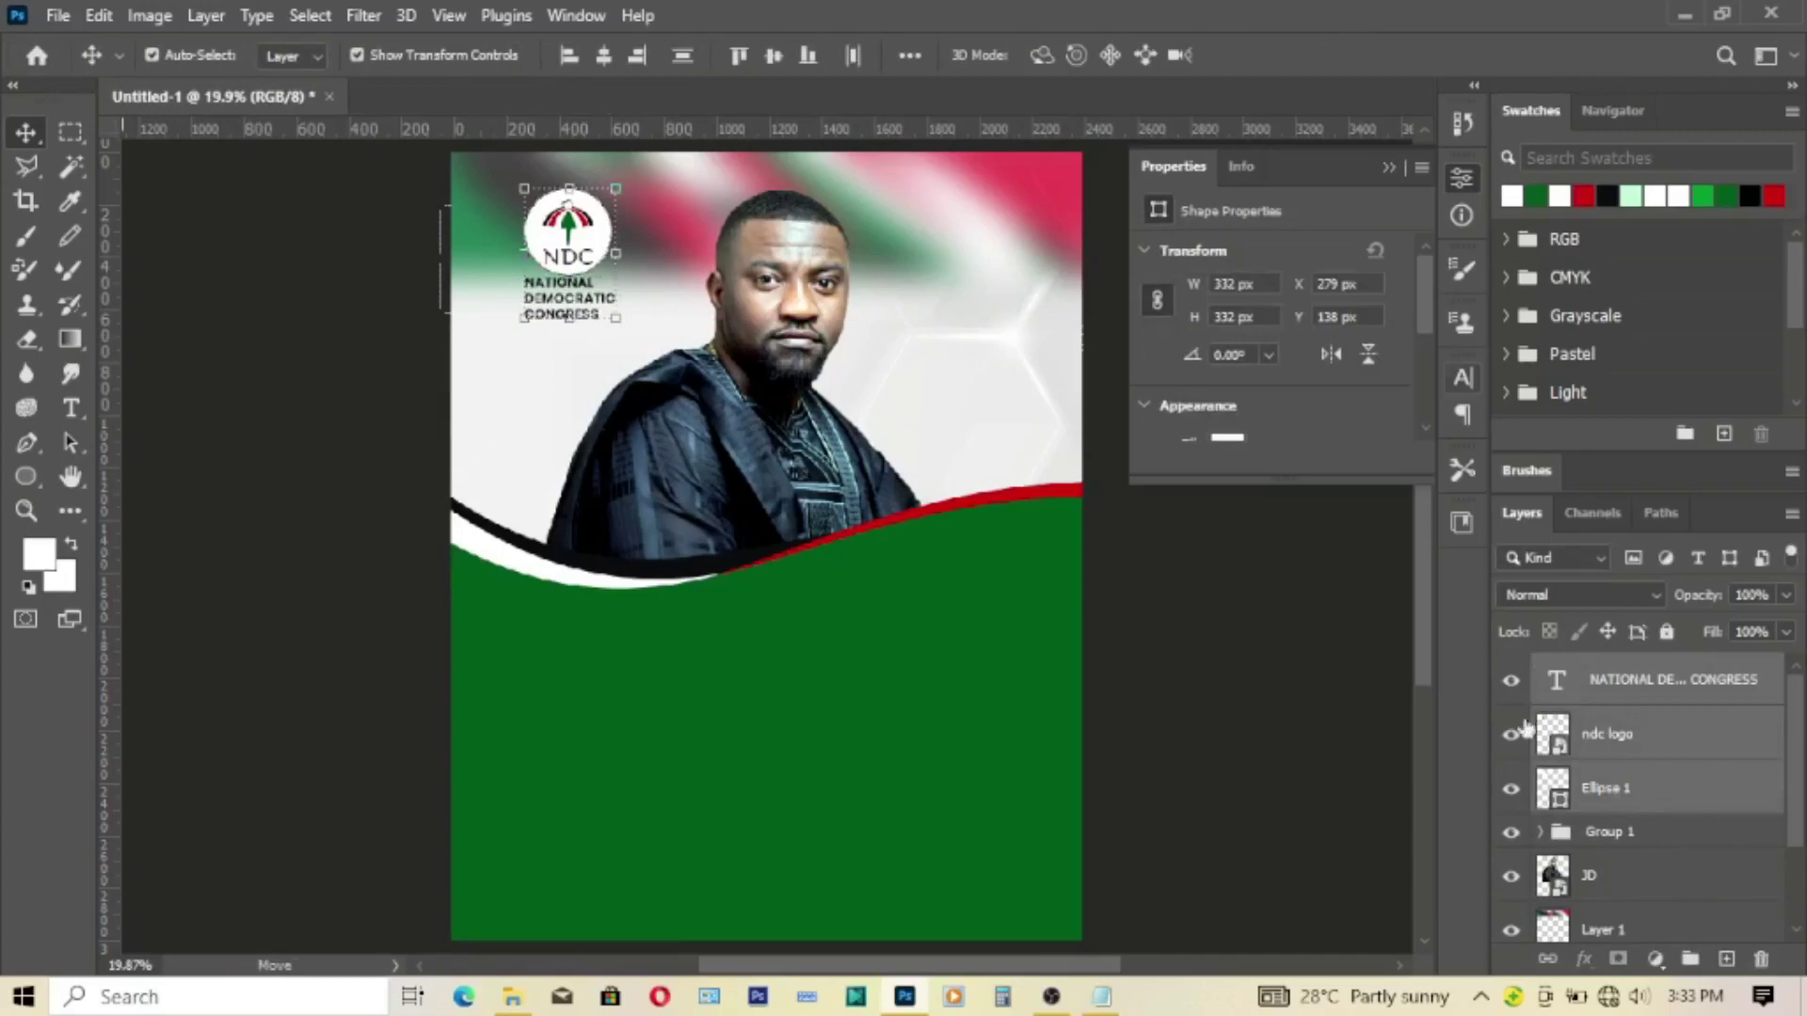
left_click(610, 57)
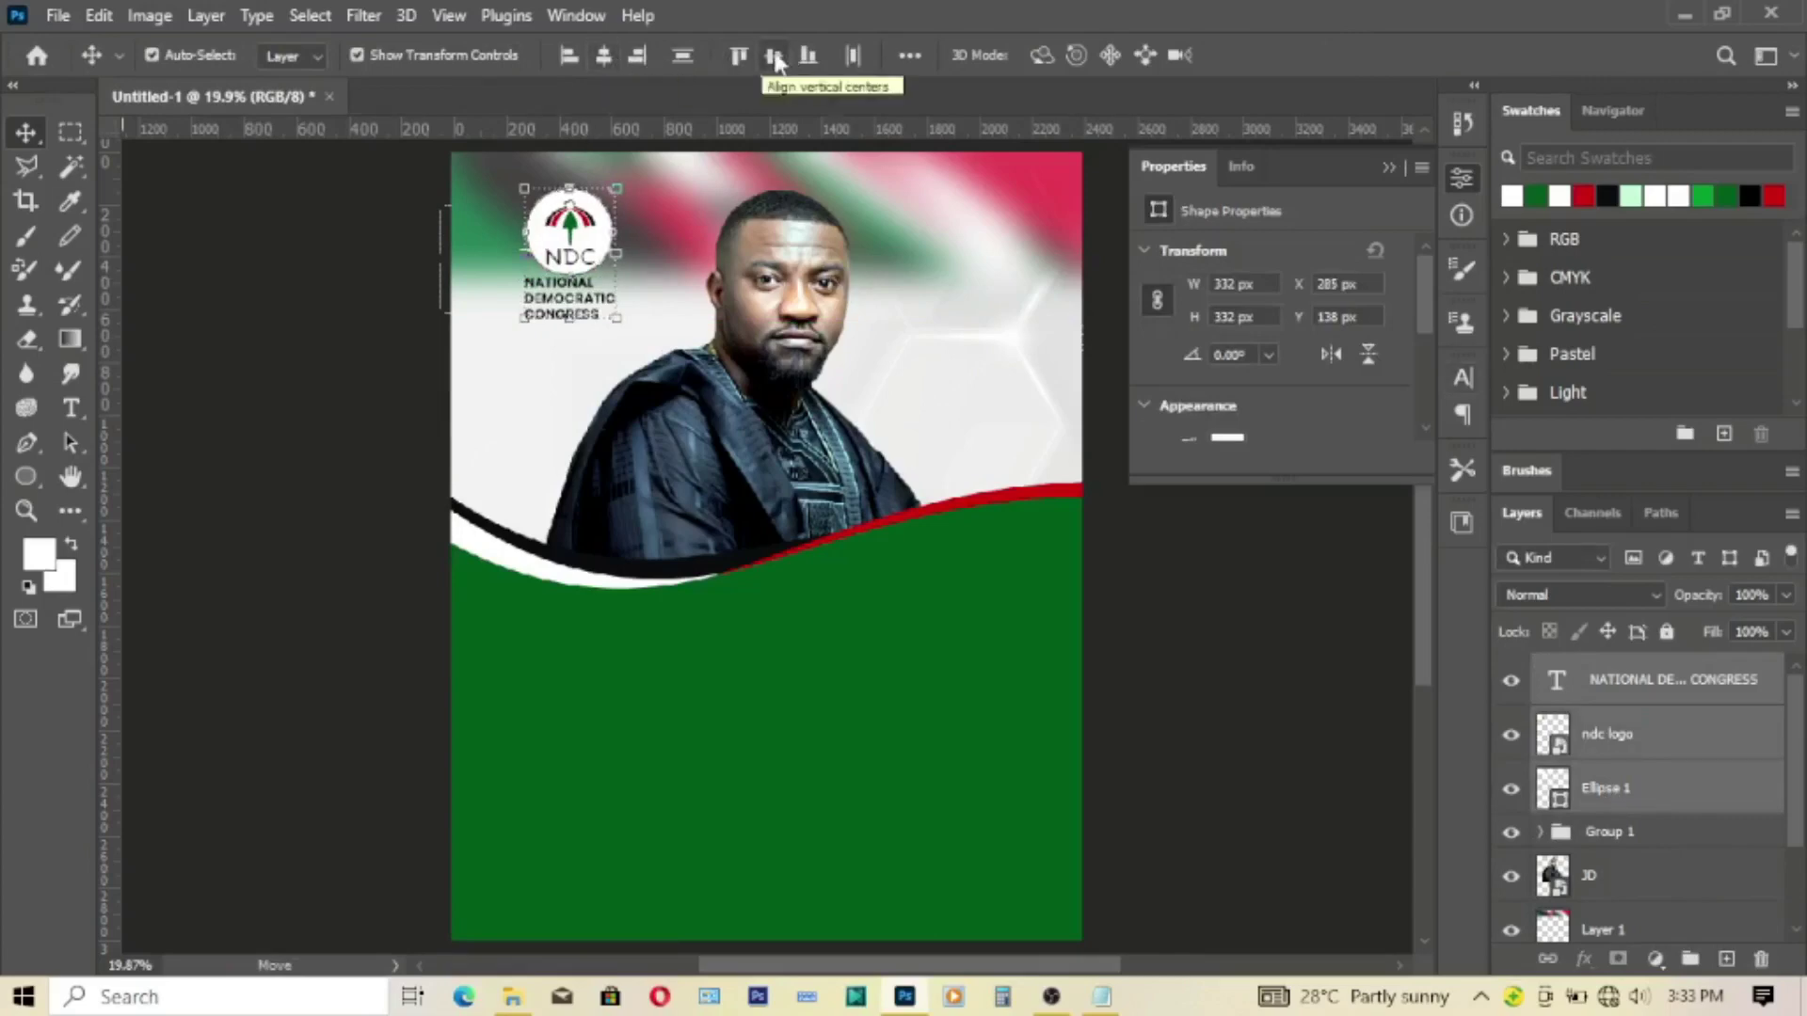
left_click(1597, 740)
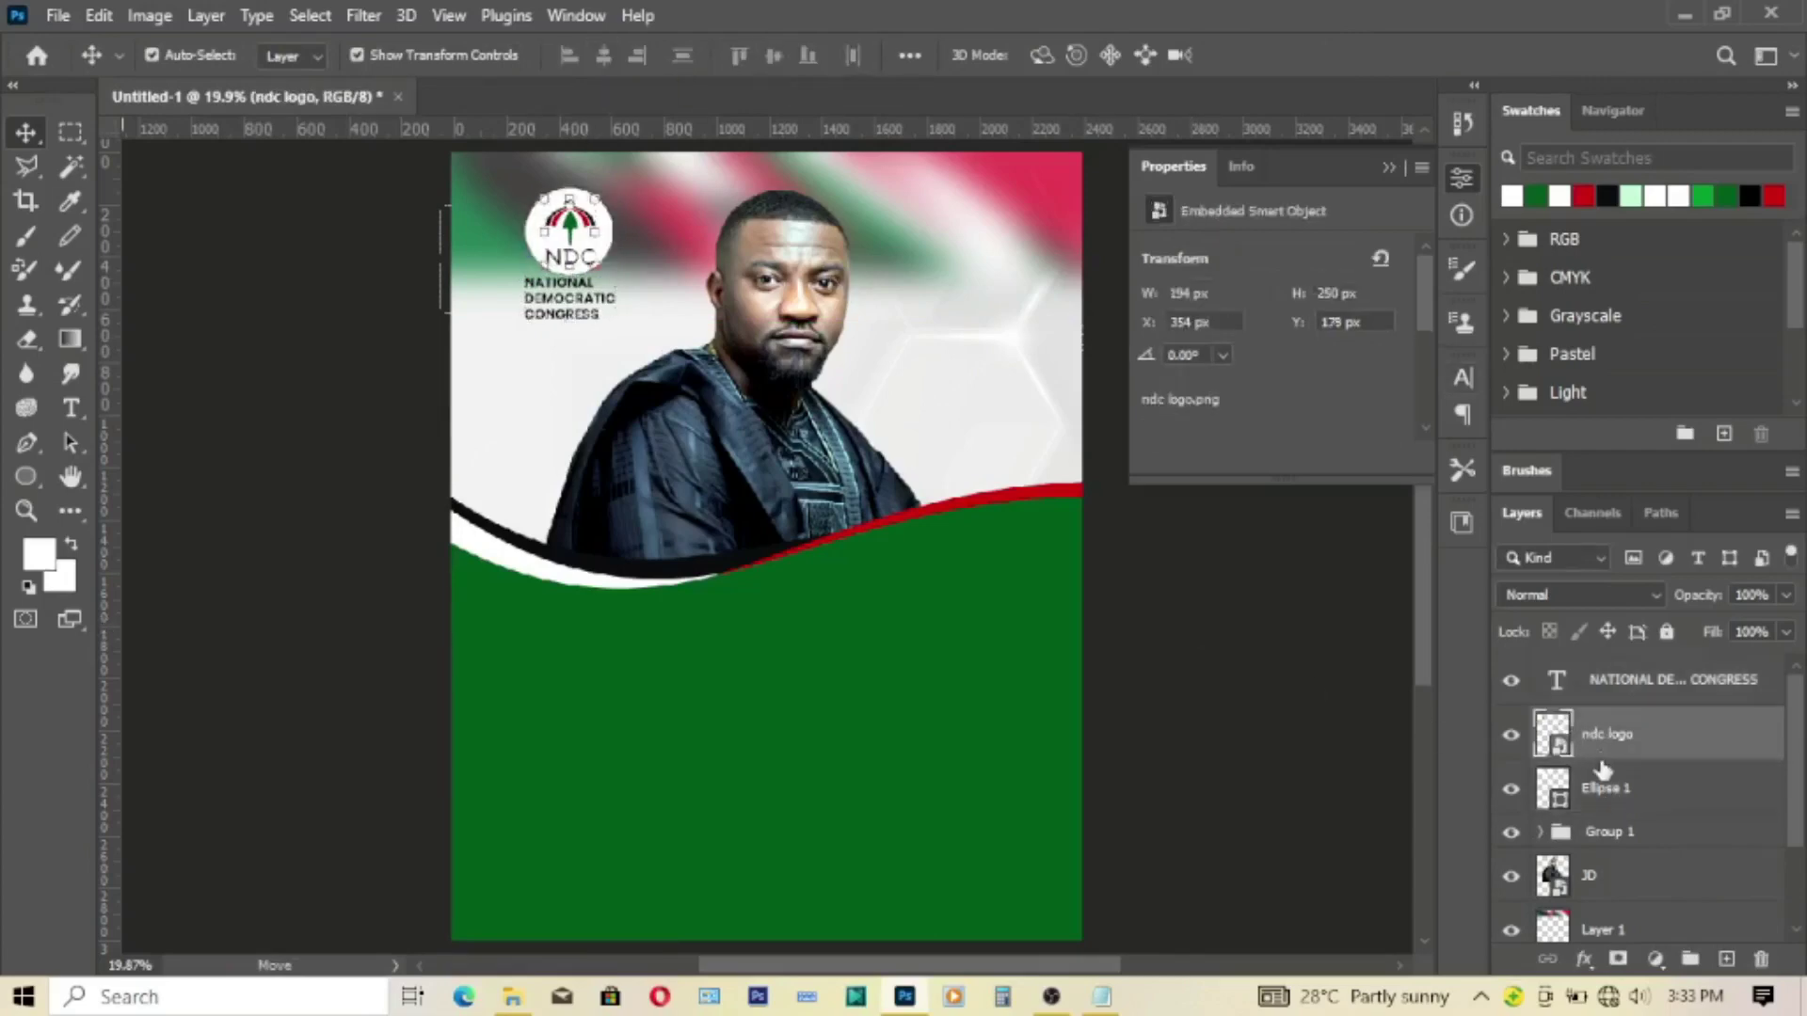
left_click(1604, 785, "shift")
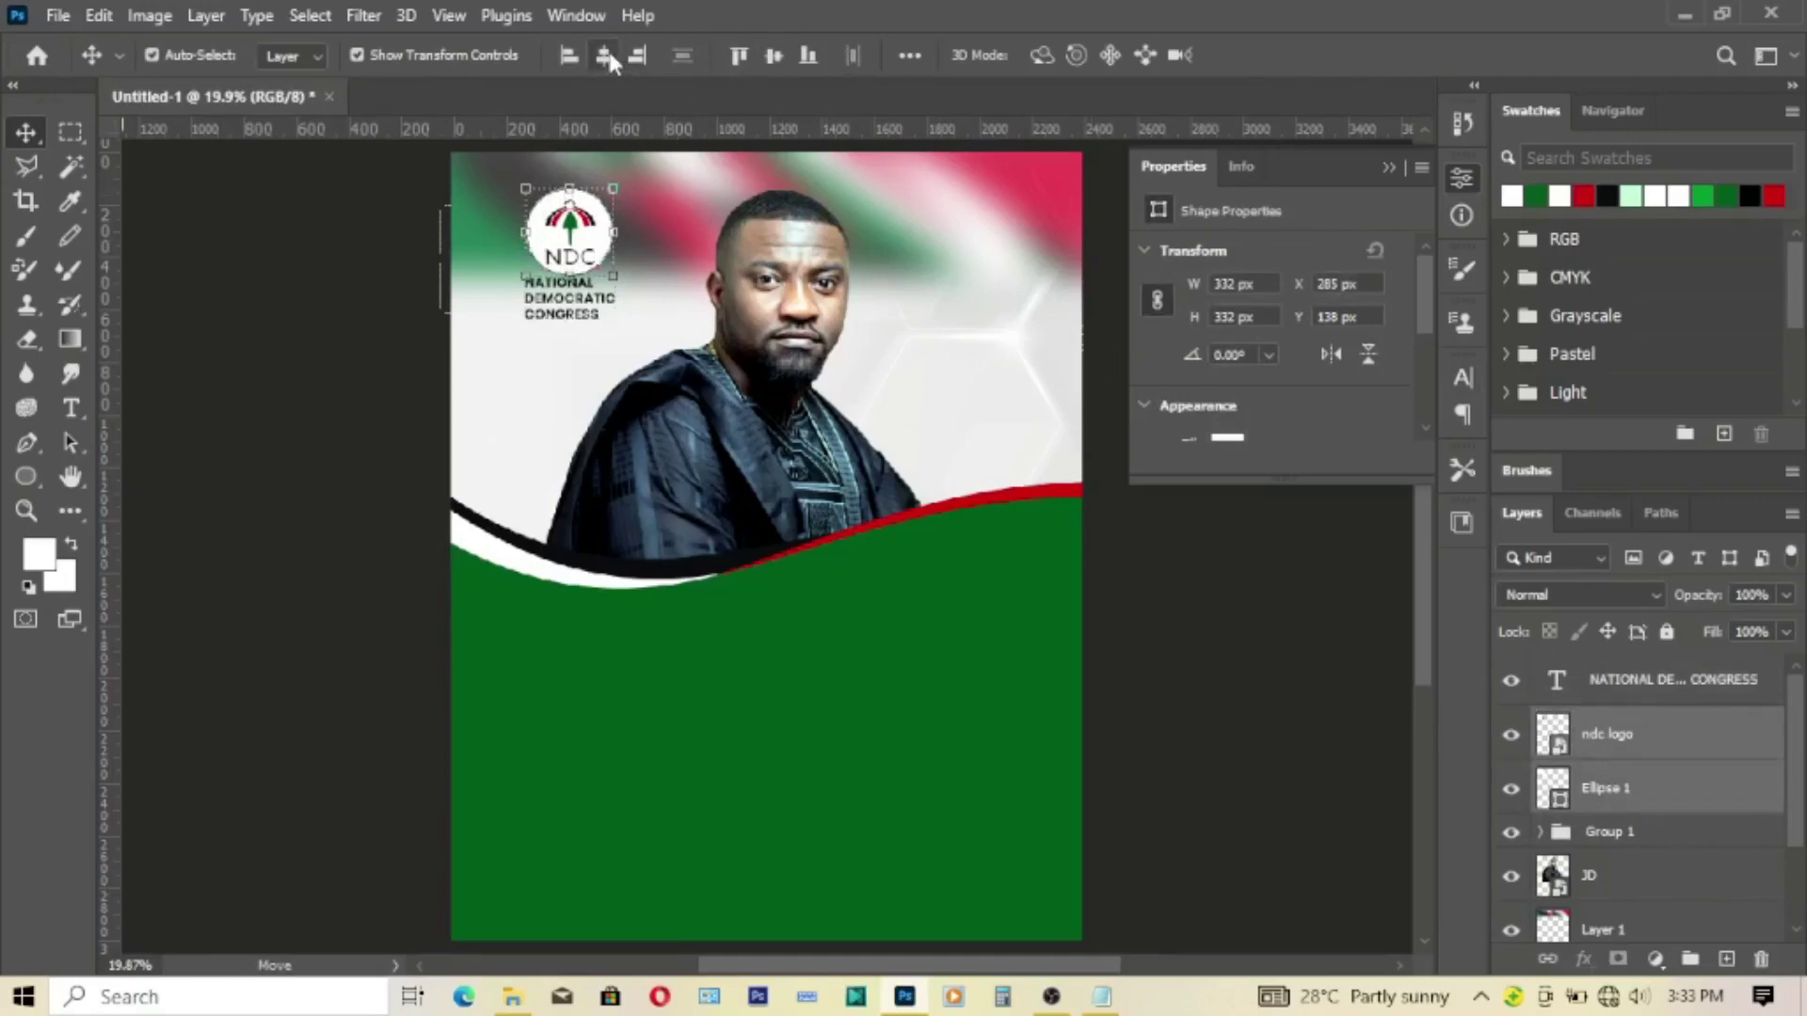
Step: Nudge the party name text neatly beneath the logo, checking it zoomed in
left_click(1604, 690)
left_click_drag(544, 289, 560, 306)
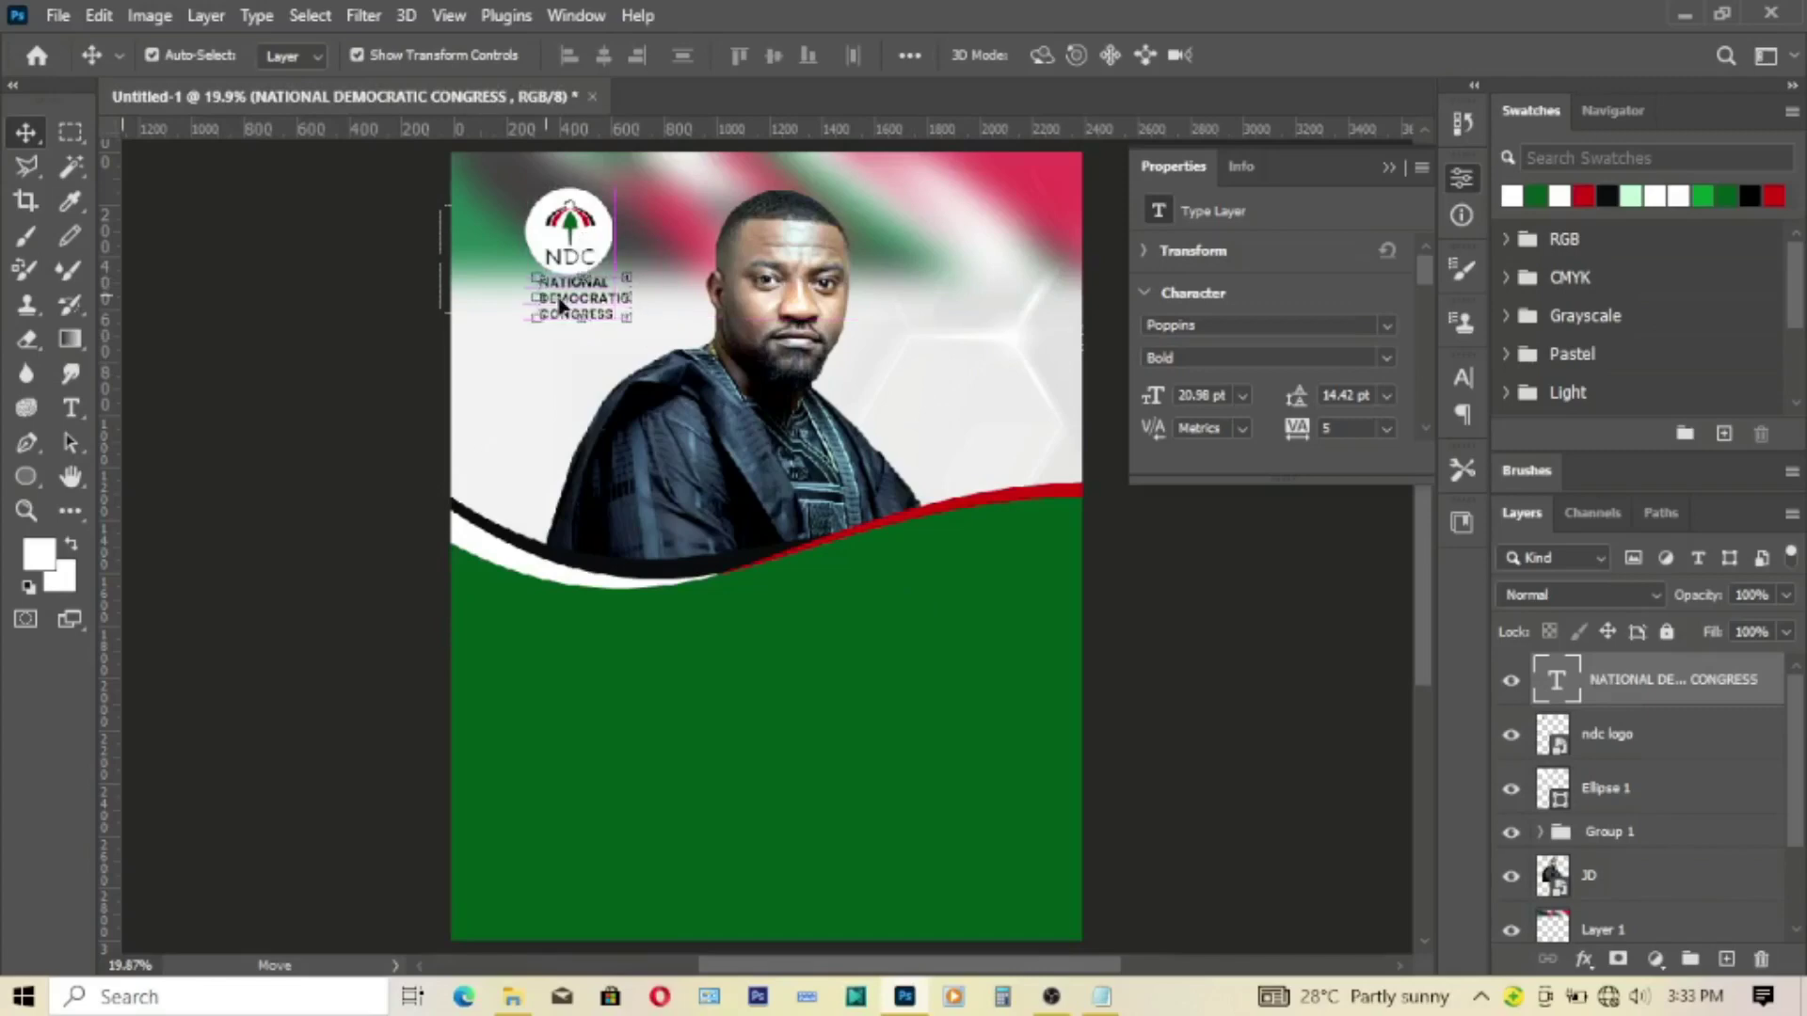
key("shift+Left")
key("shift+Left")
key("shift+Left")
key("shift+Down")
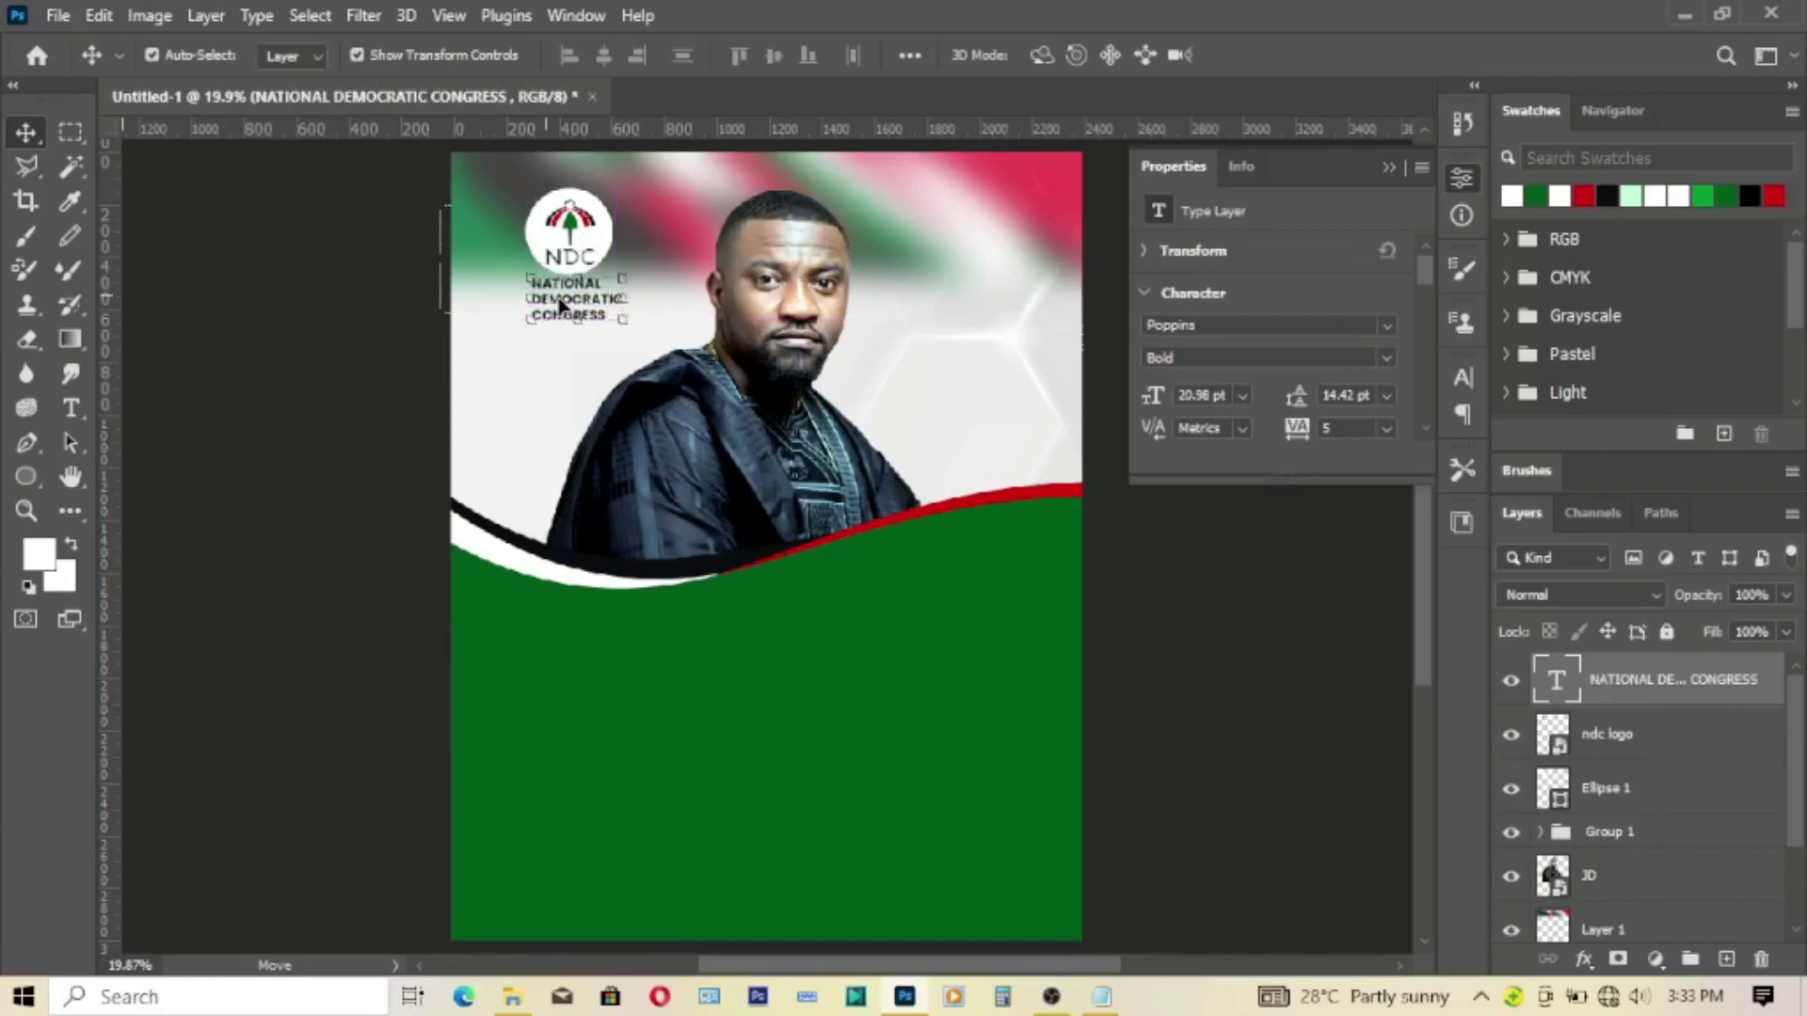
left_click(19, 506)
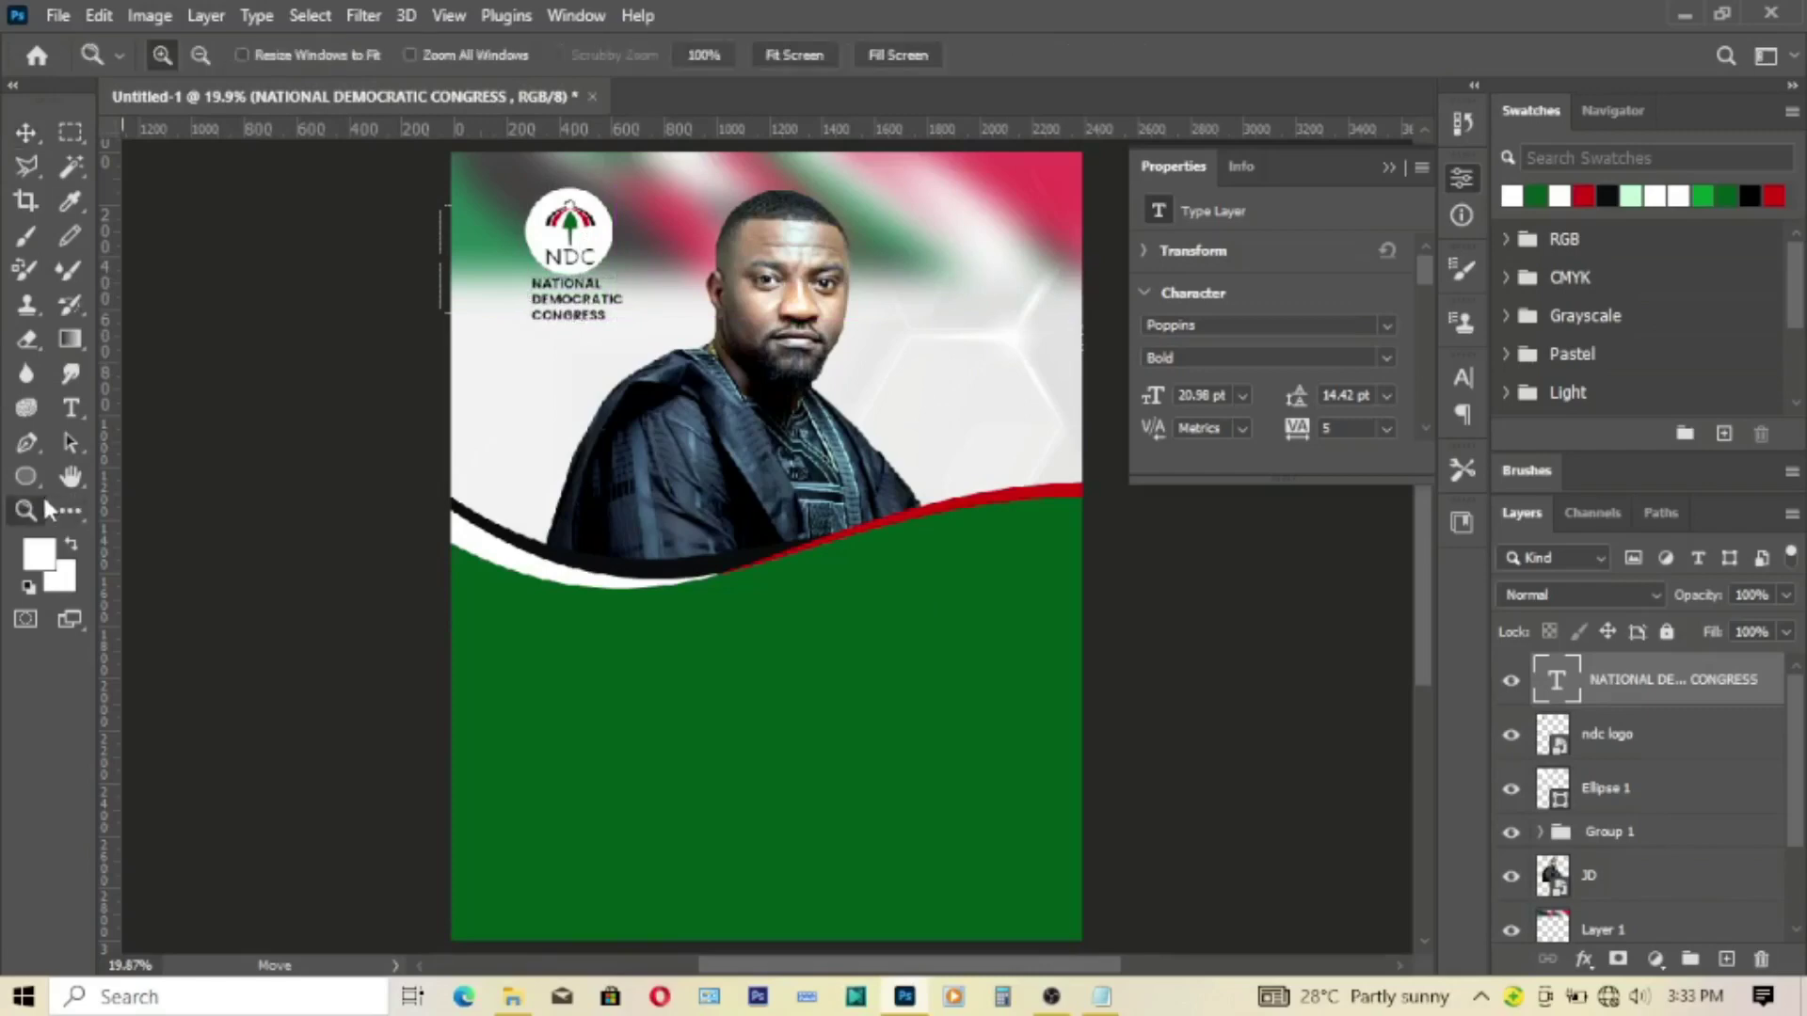
left_click(616, 339)
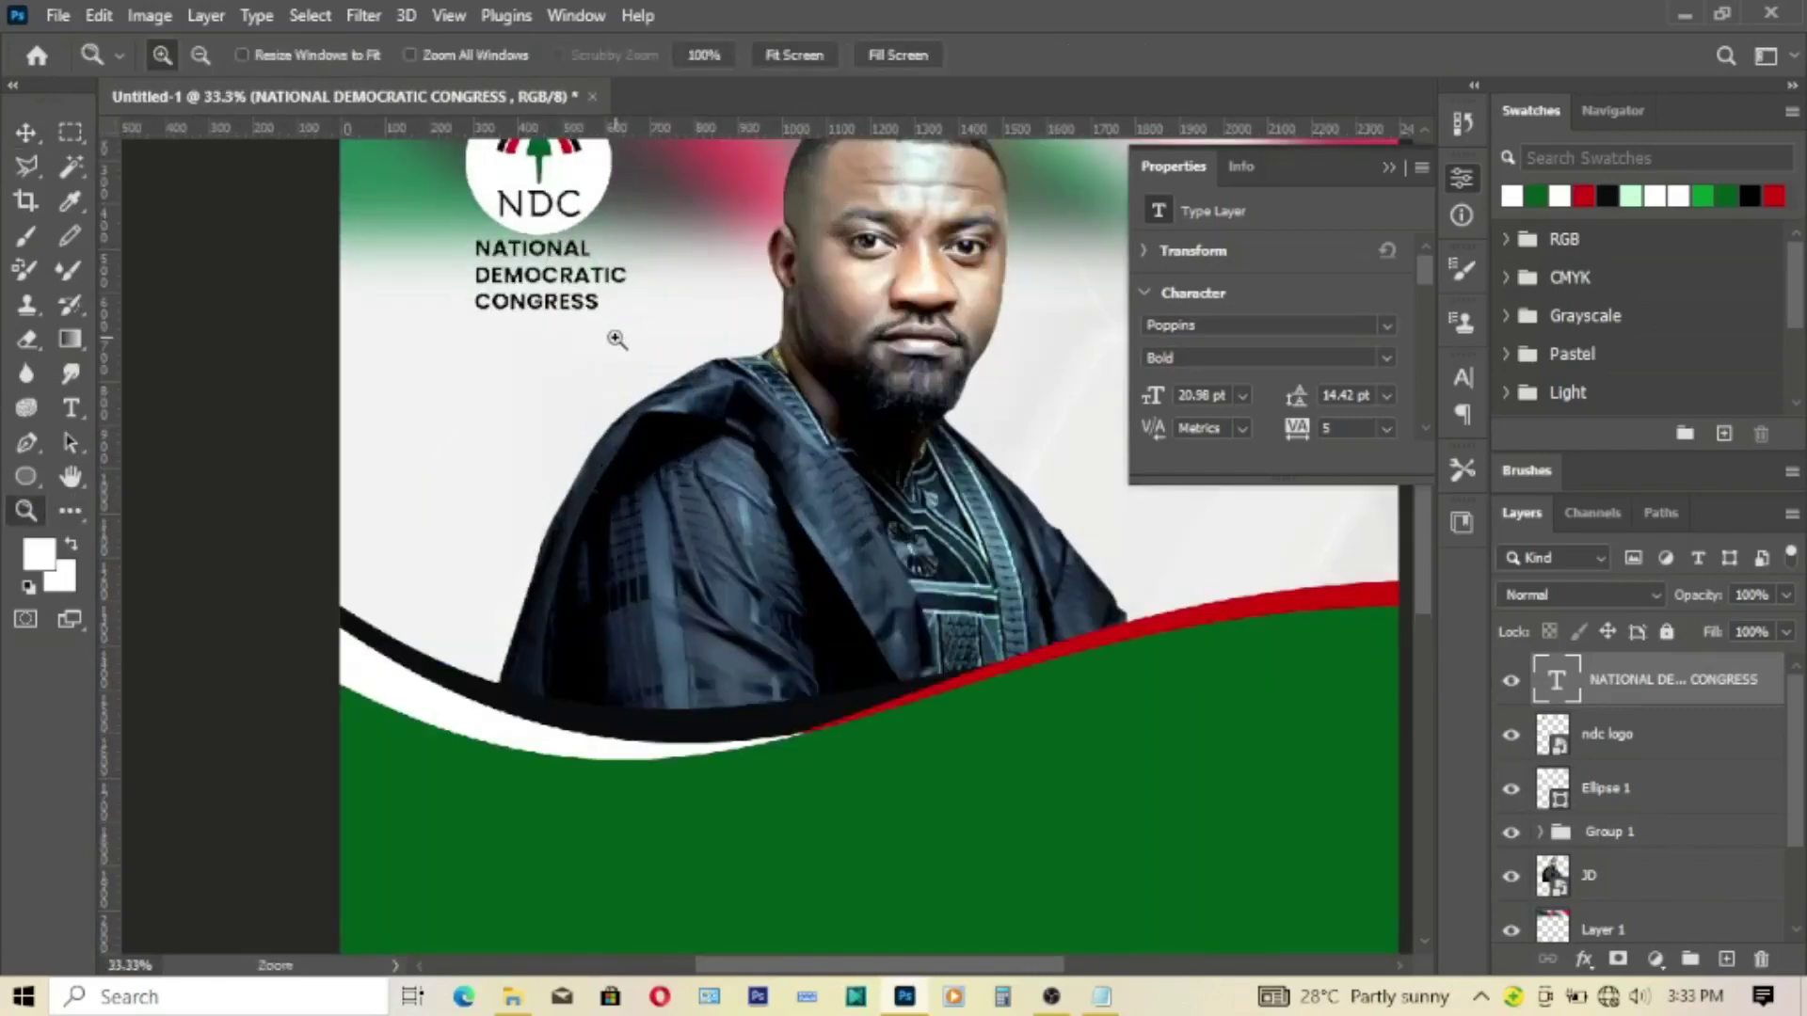
left_click(26, 132)
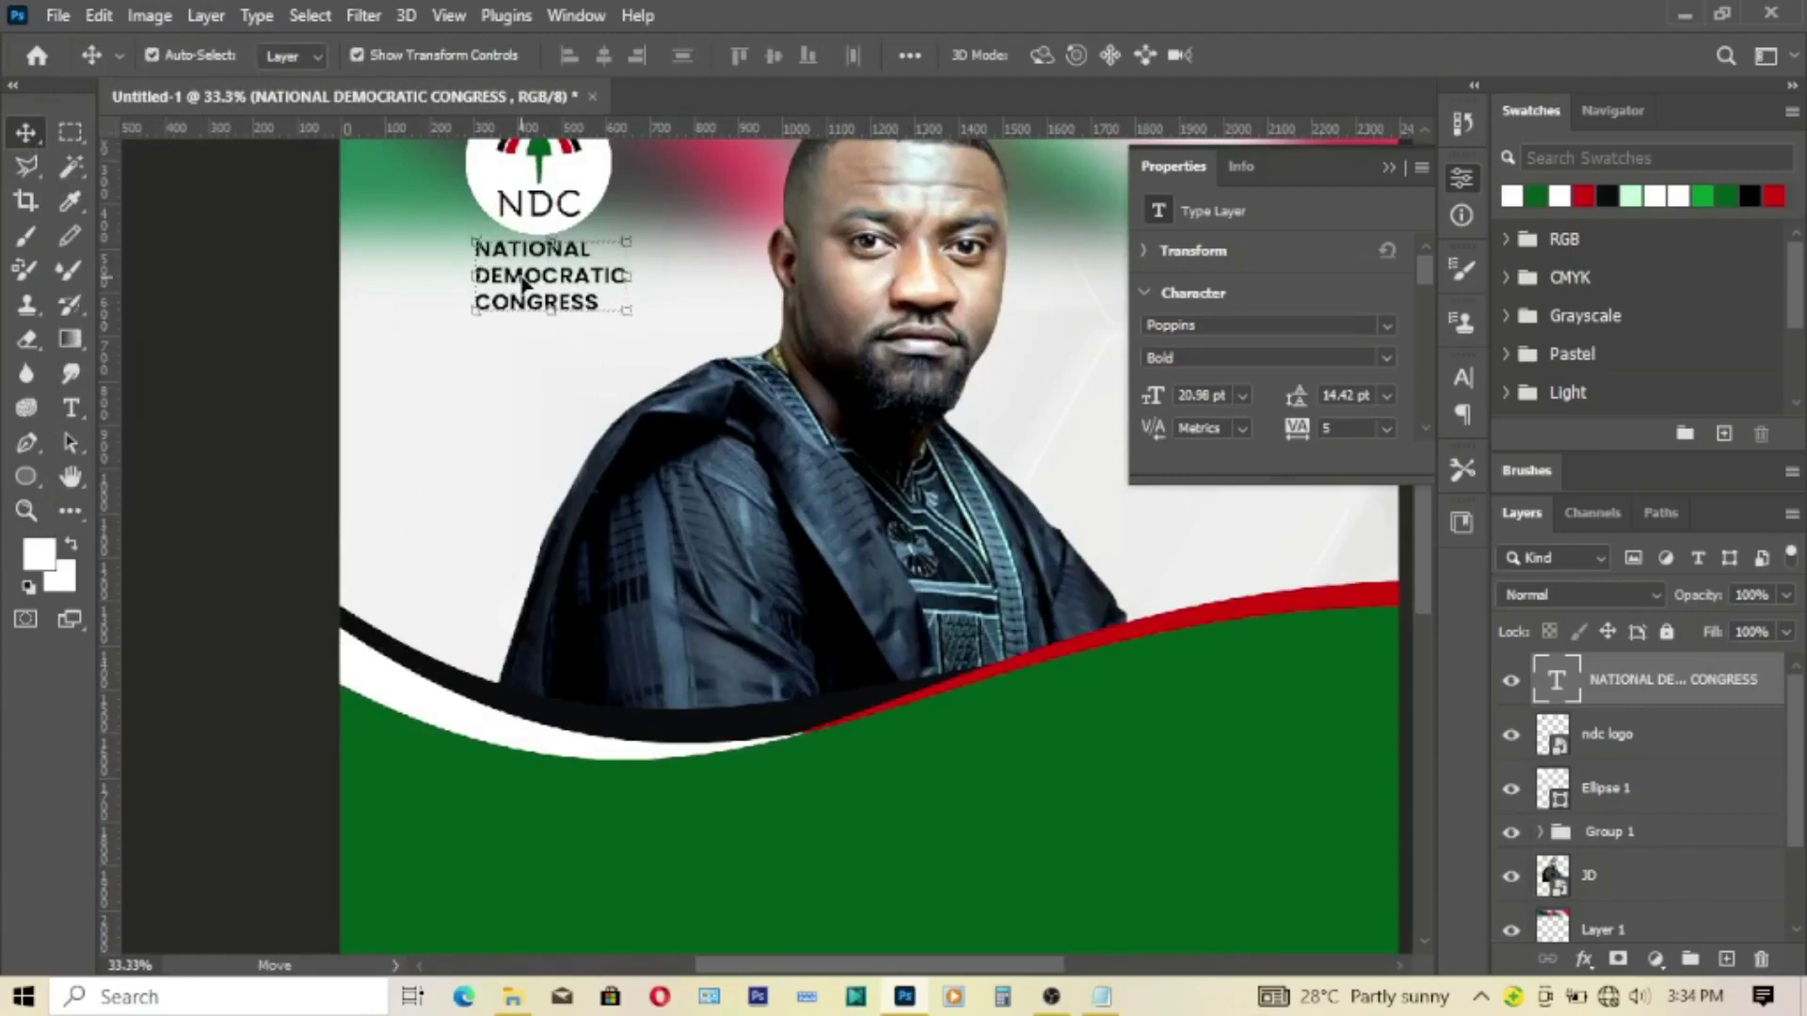
key("shift+Down")
key("shift+Down")
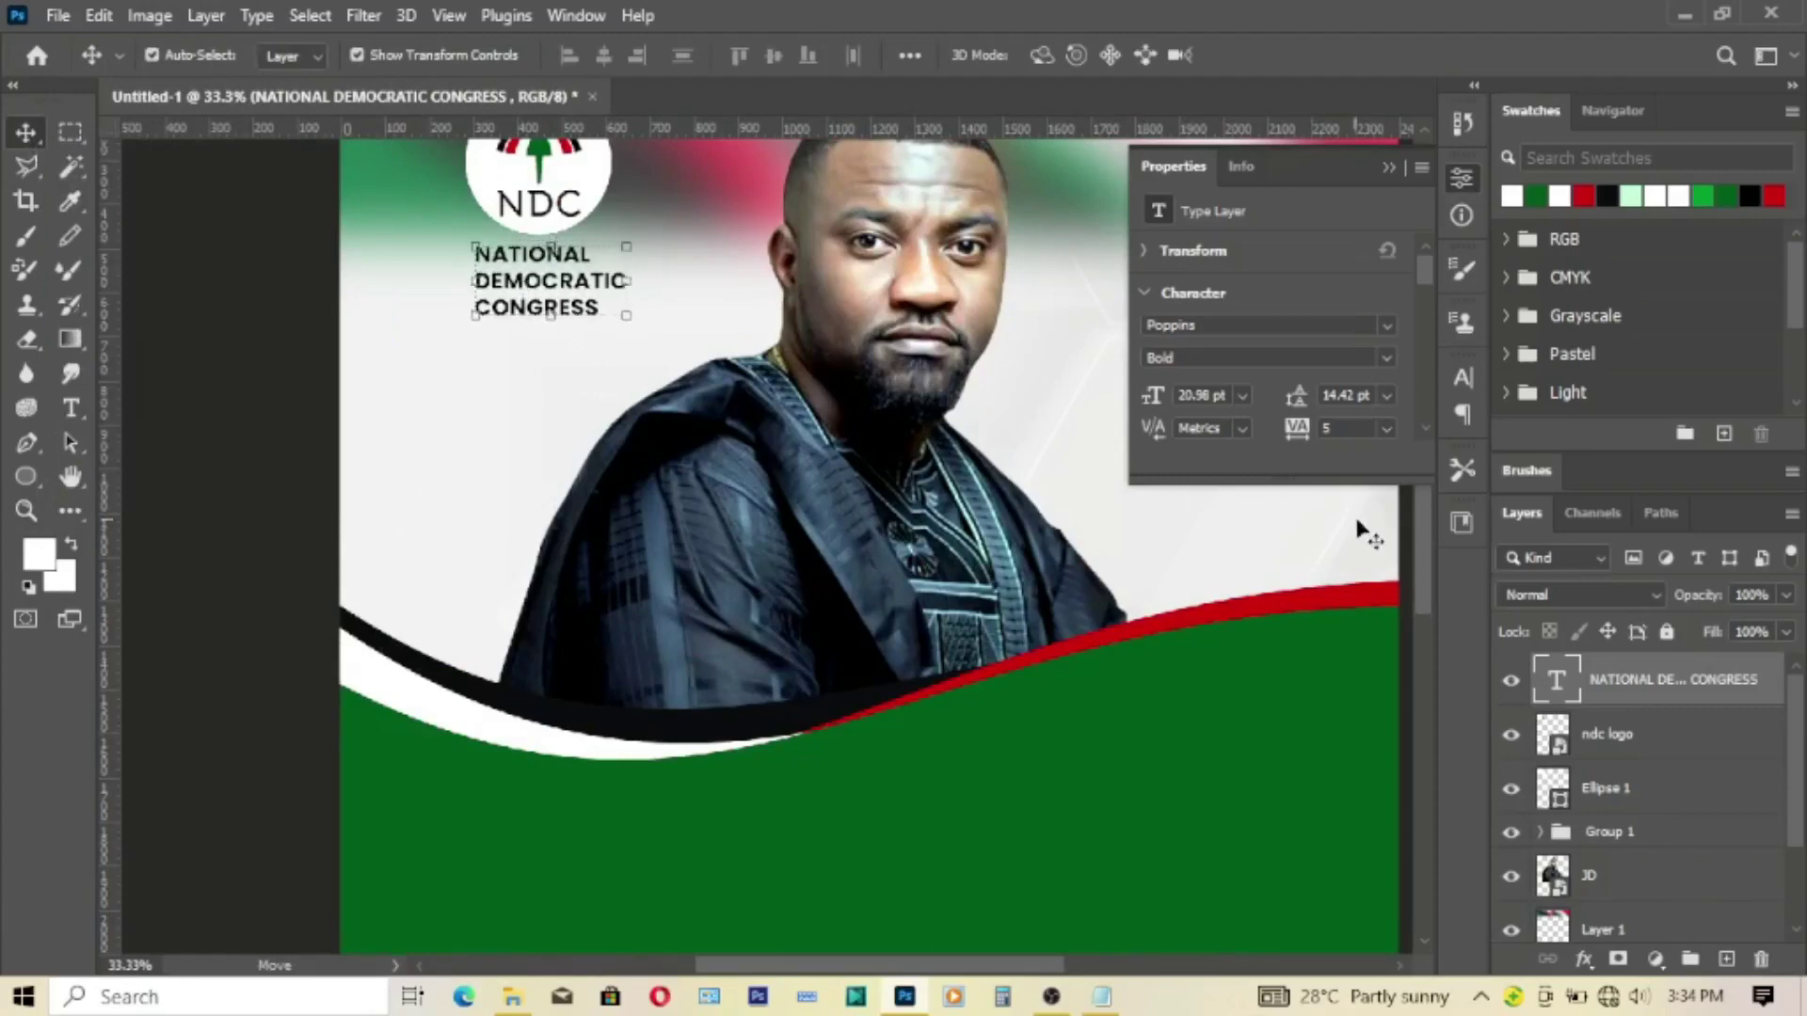
key("z")
left_click(798, 55)
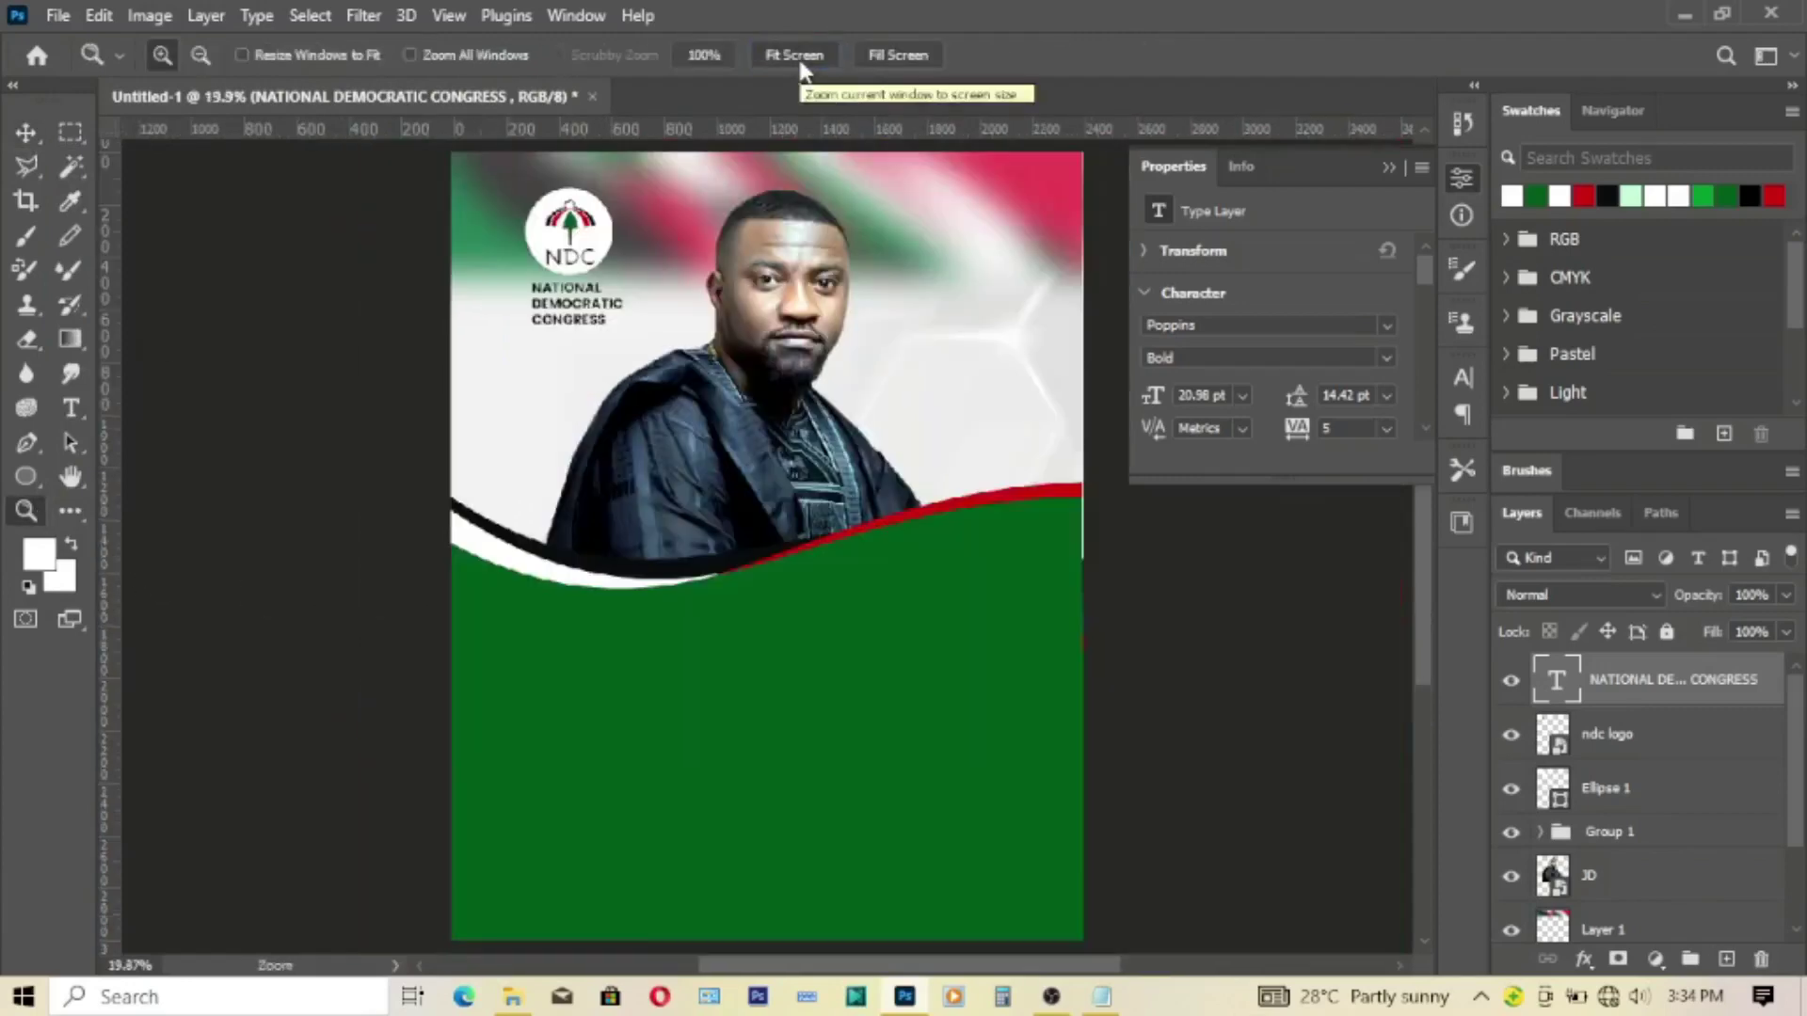
left_click(1391, 167)
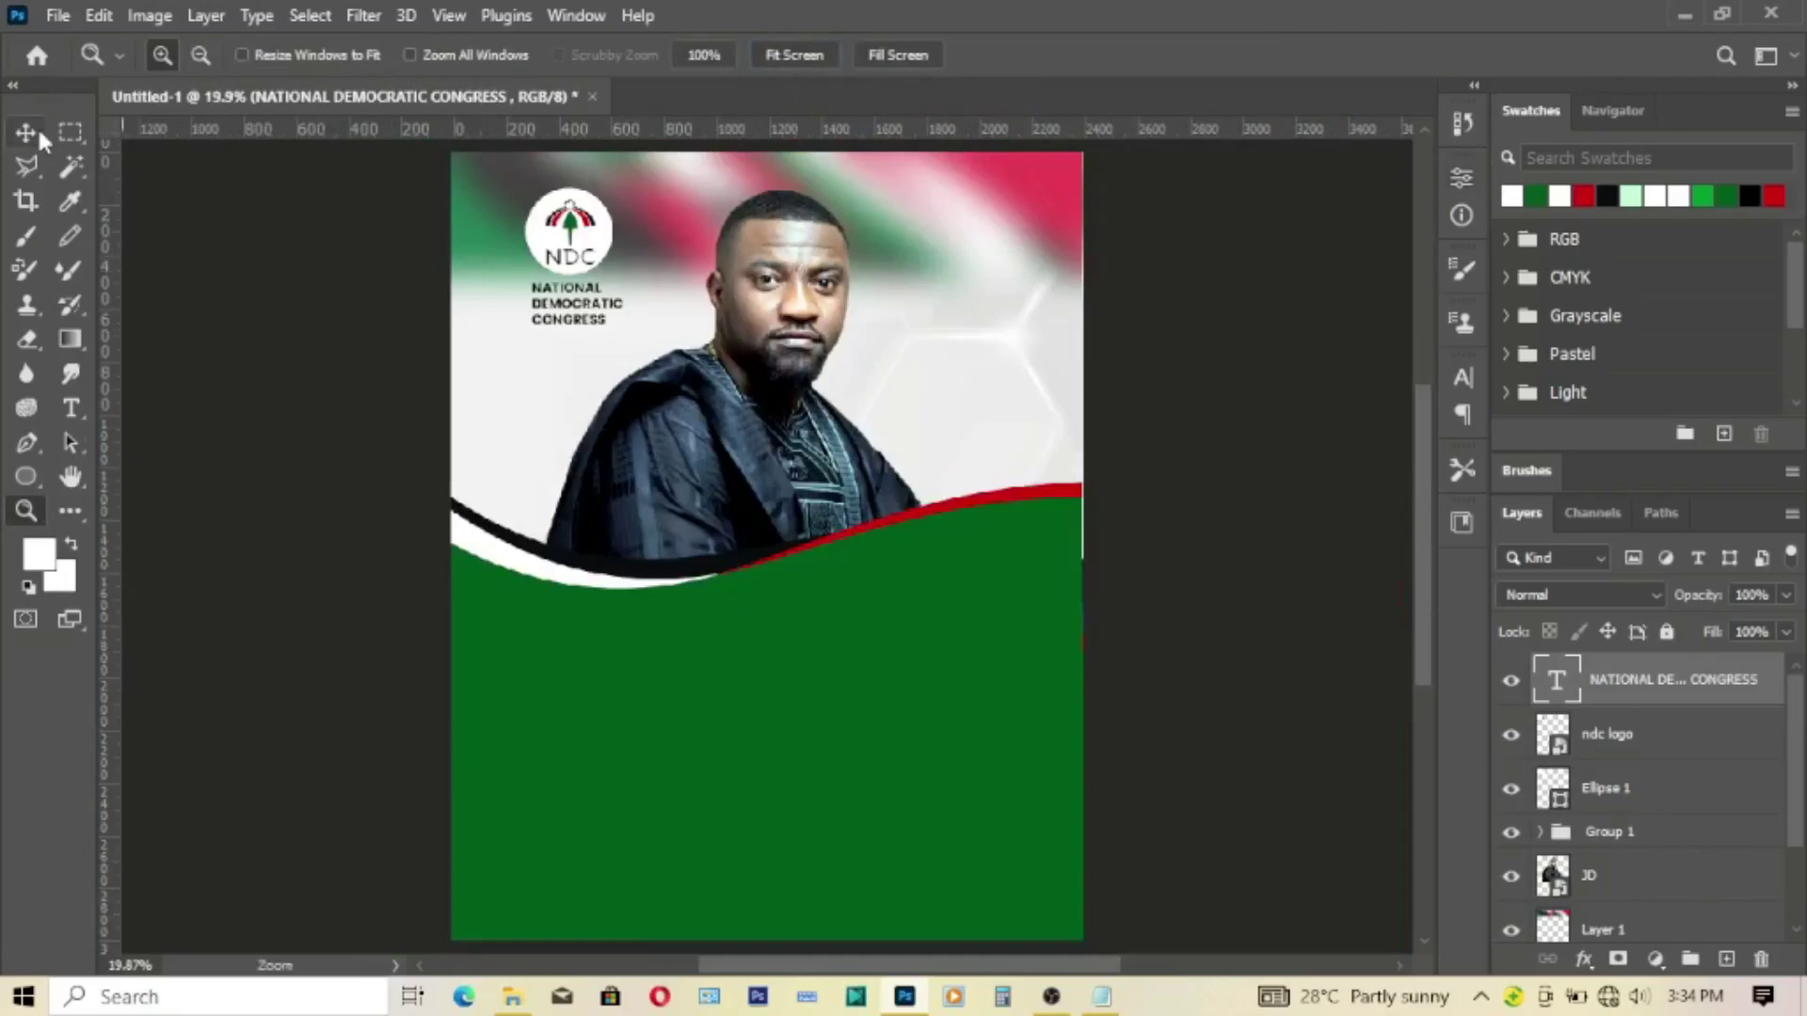
left_click(536, 880)
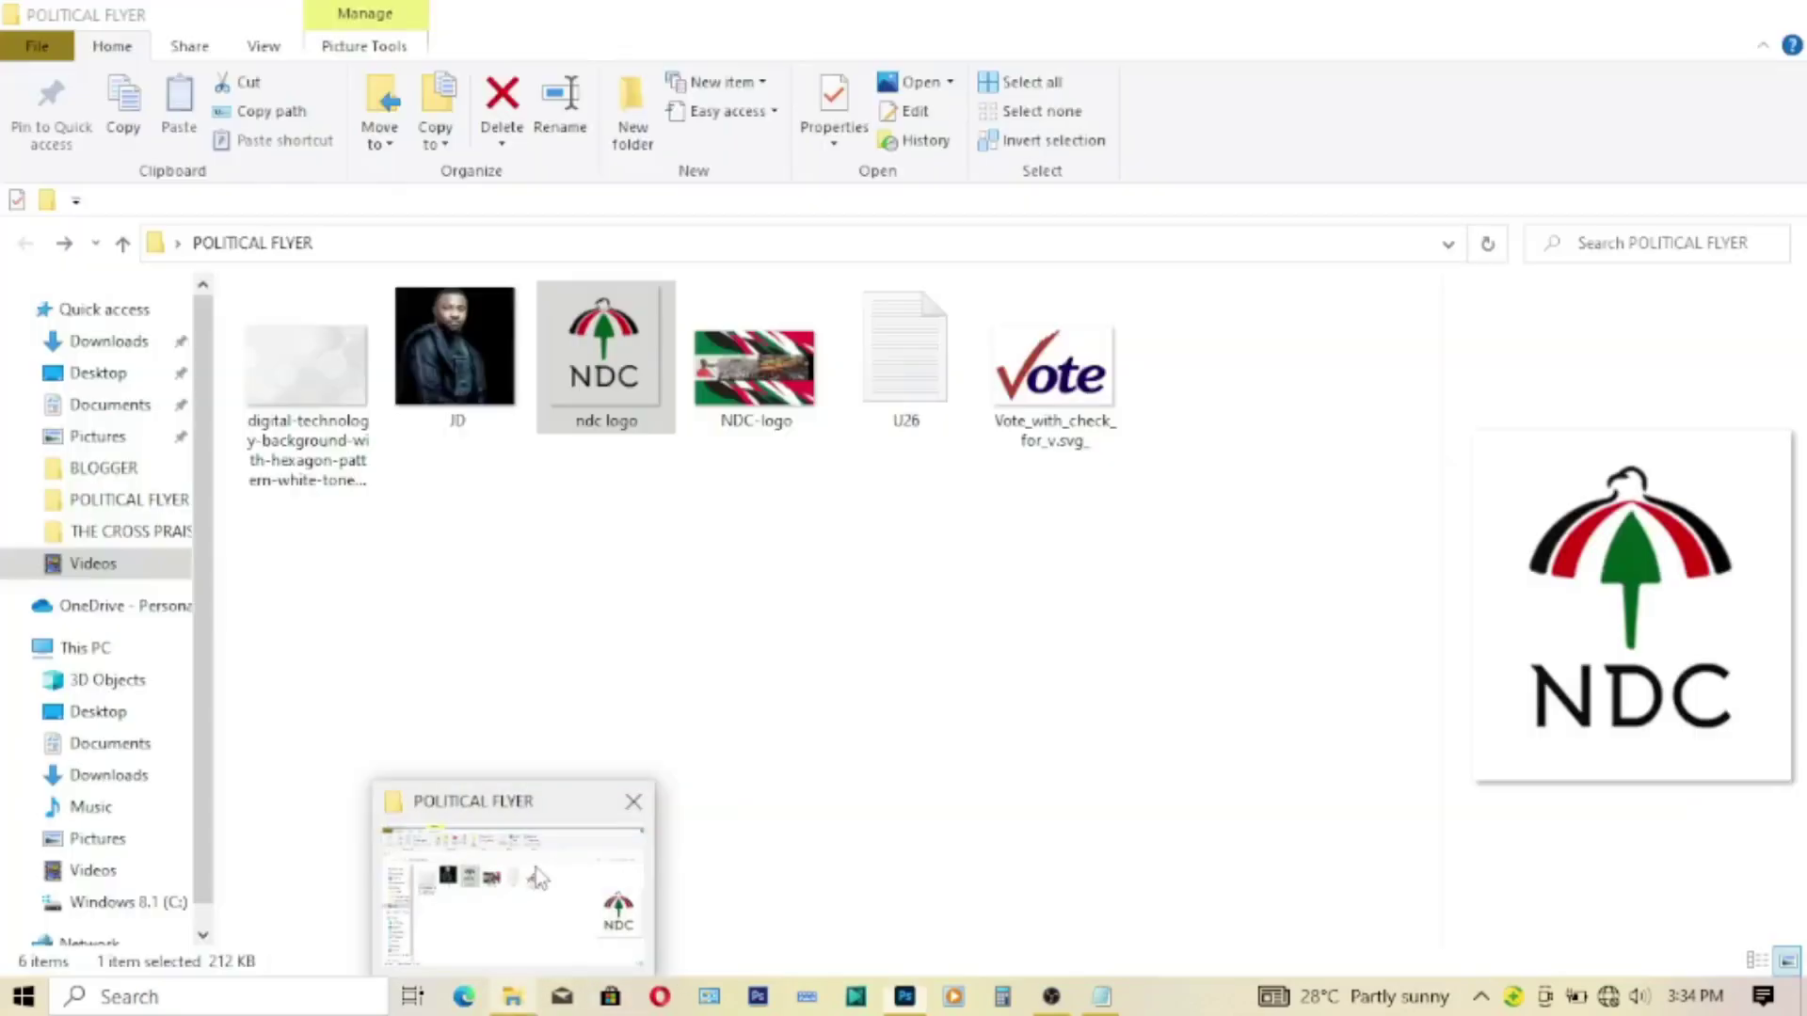
Step: Place Vote_with_check_for_v.svg at 11.75% in the upper right beside the candidate's face
left_click(1071, 370)
left_click_drag(1075, 386, 939, 443)
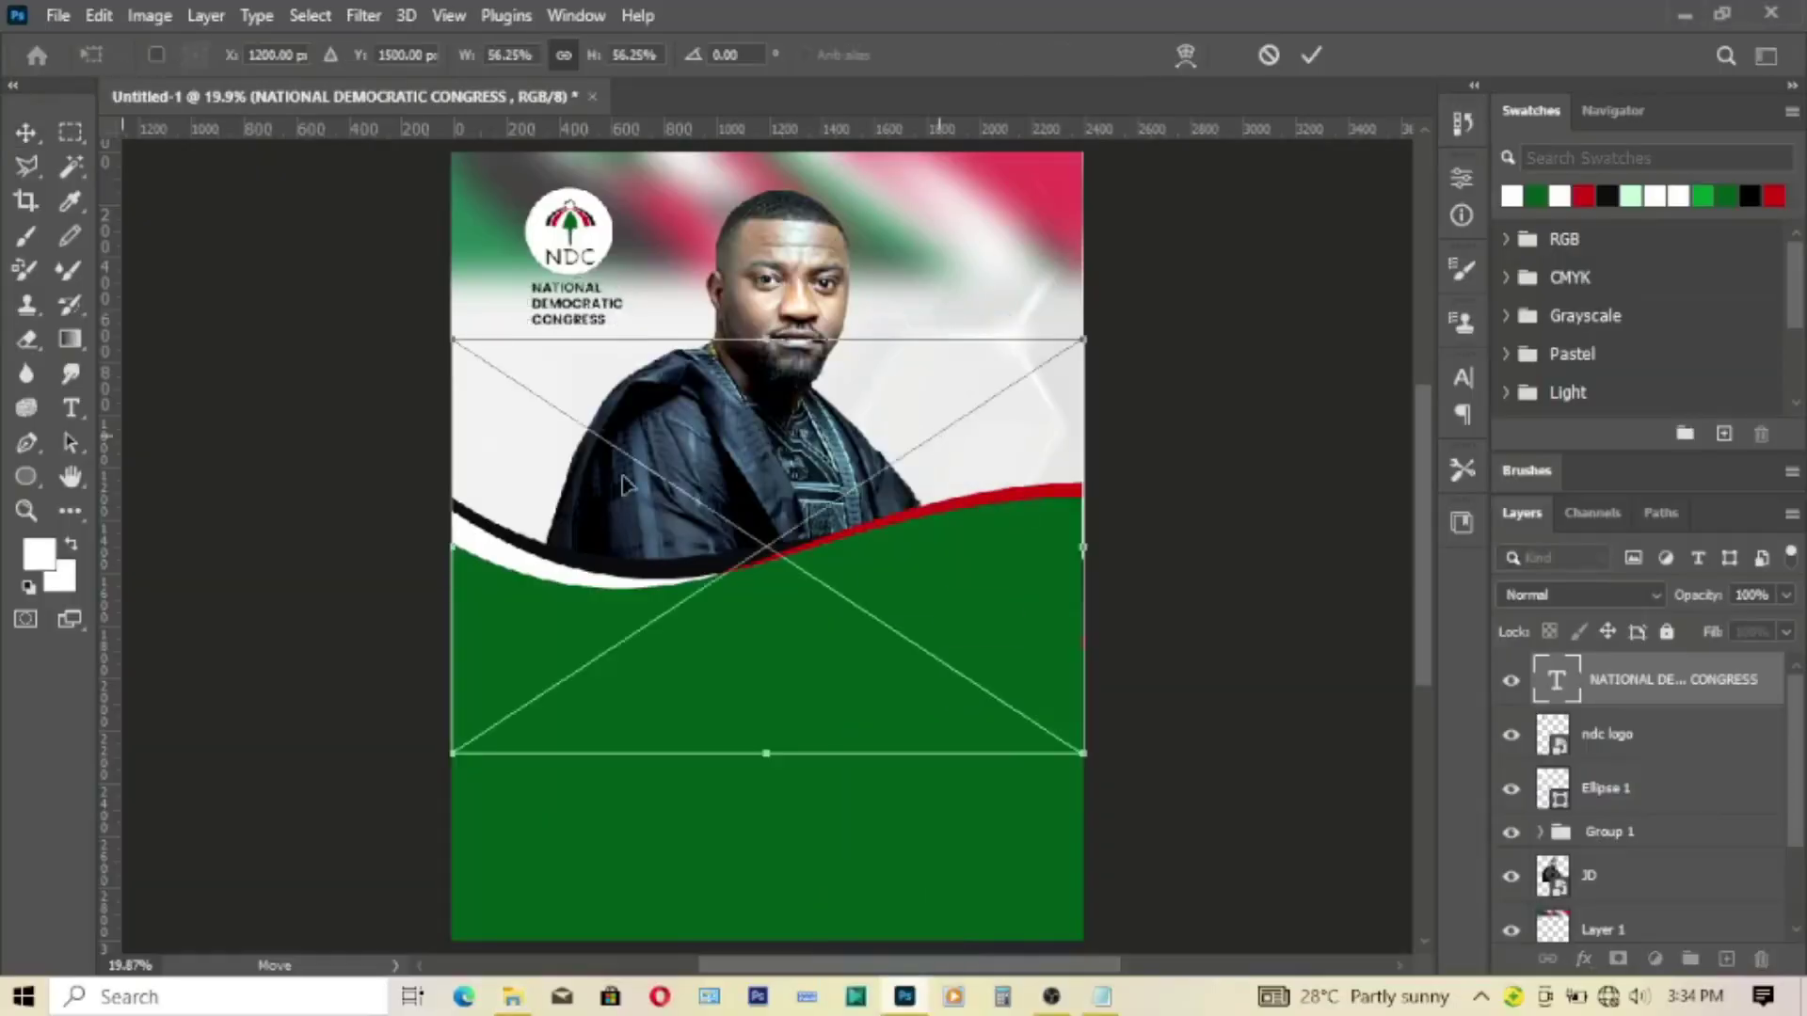
left_click_drag(763, 373, 767, 625)
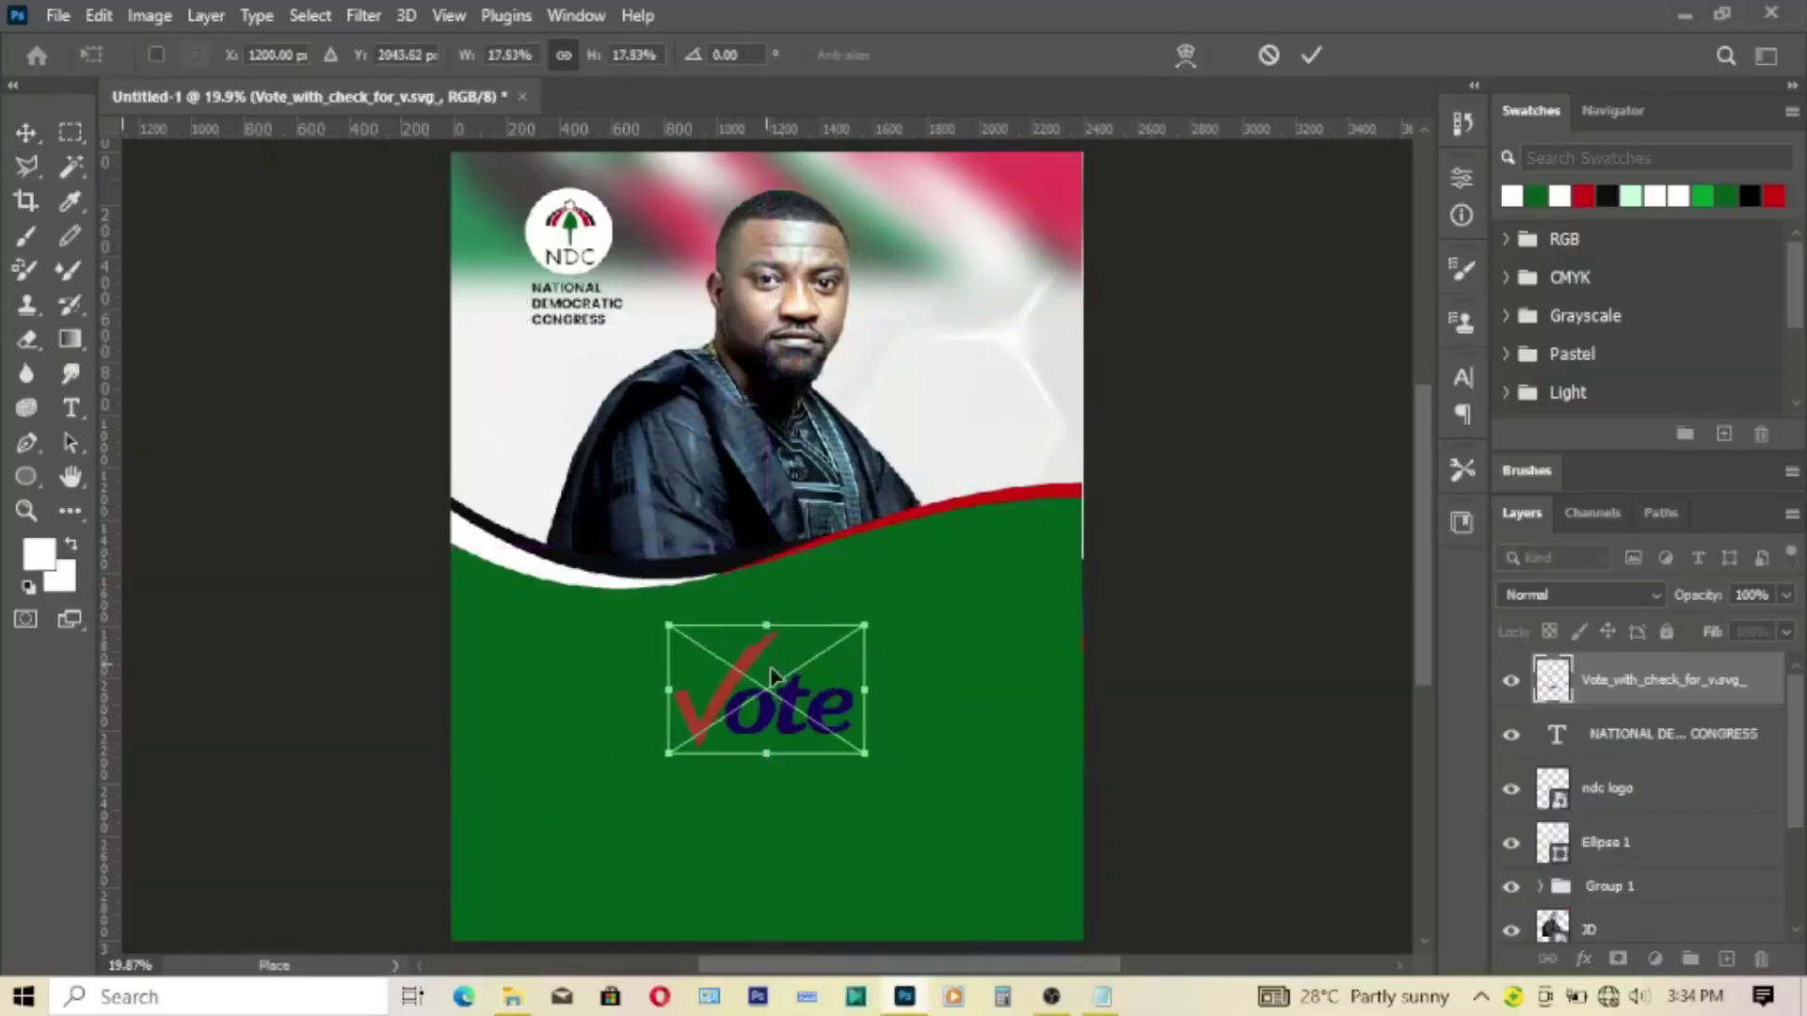
mouse_move(782, 704)
left_mouse_down()
mouse_move(985, 301)
mouse_move(965, 292)
mouse_move(967, 370)
left_mouse_up()
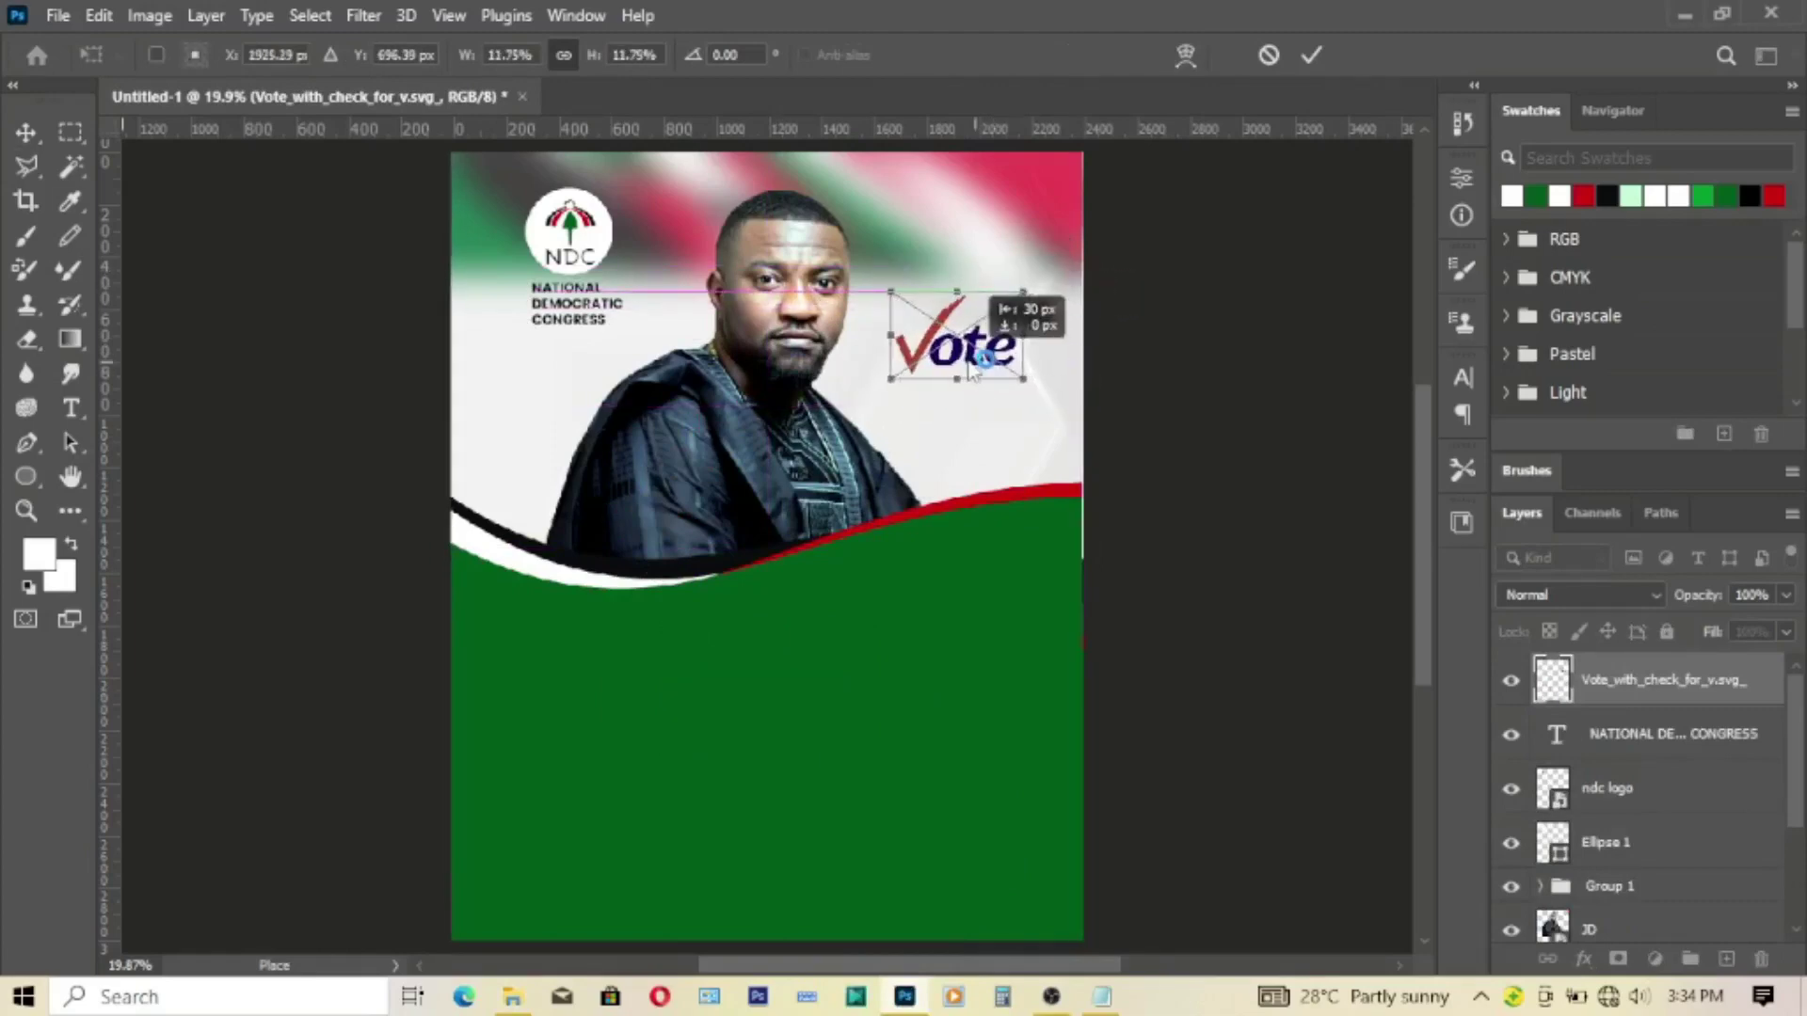
left_click(1313, 55)
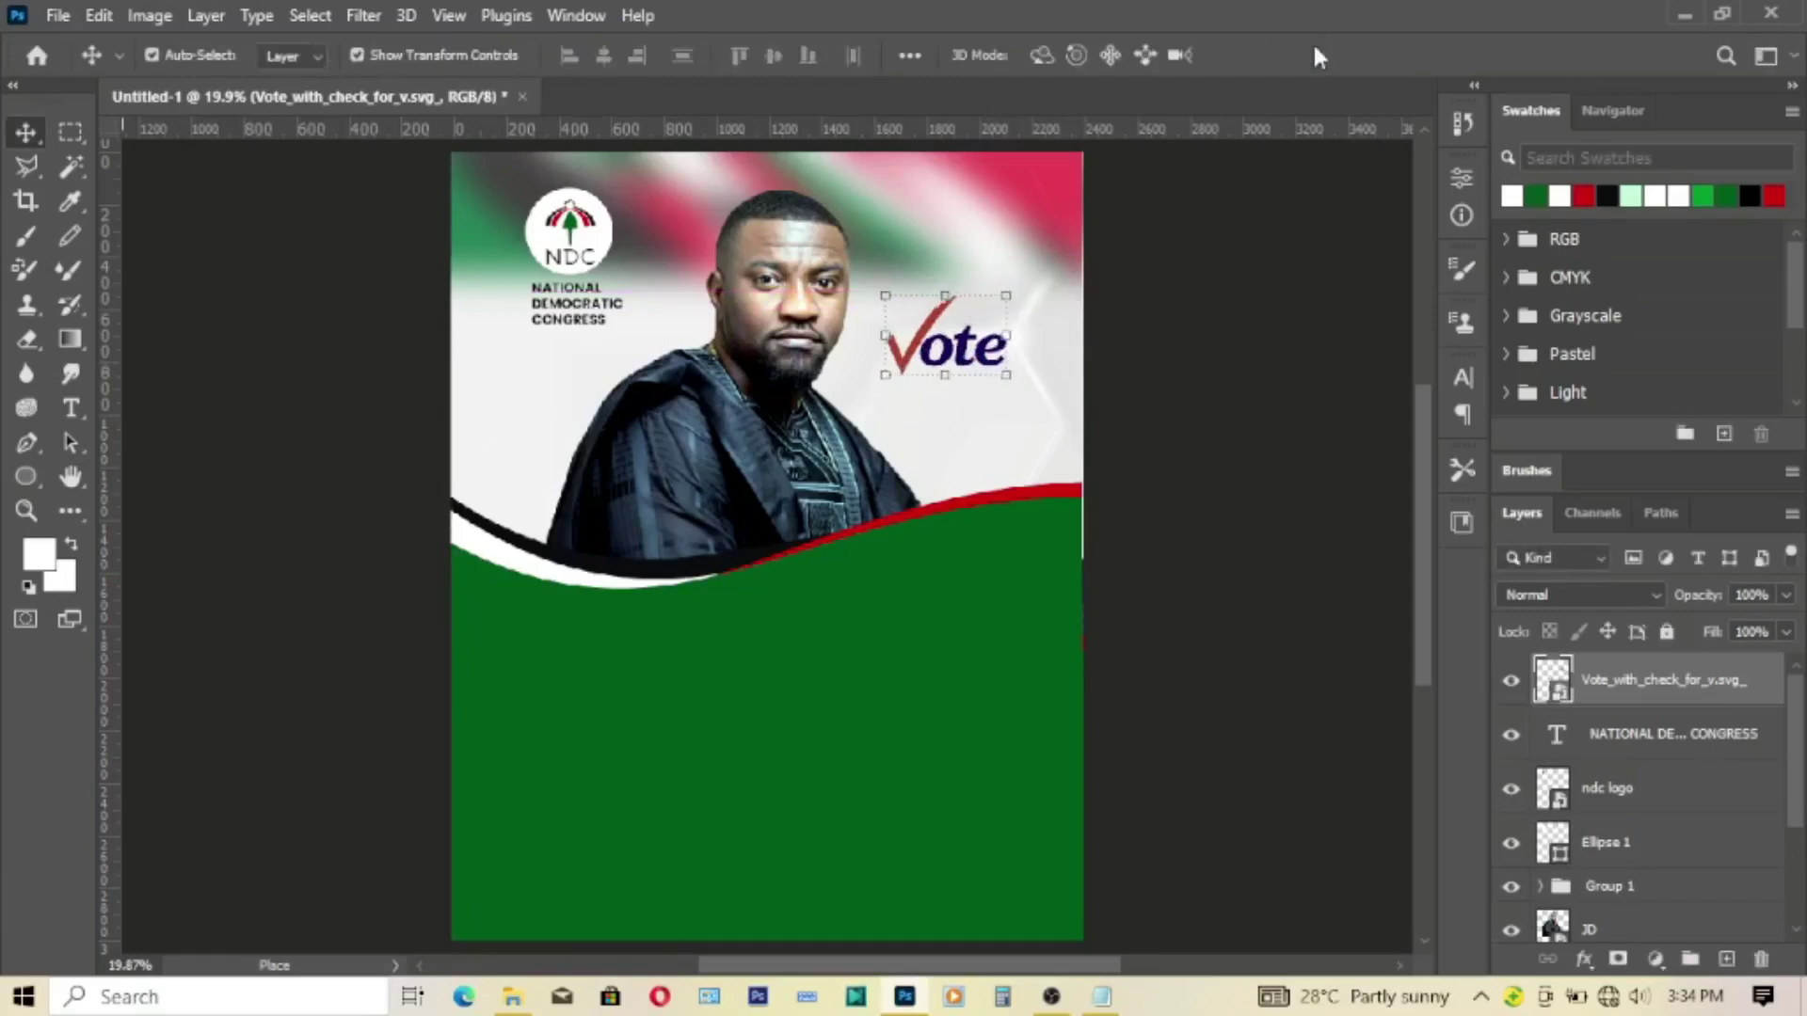
Step: Zoom in on the Vote graphic and rasterize its layer
left_click(25, 510)
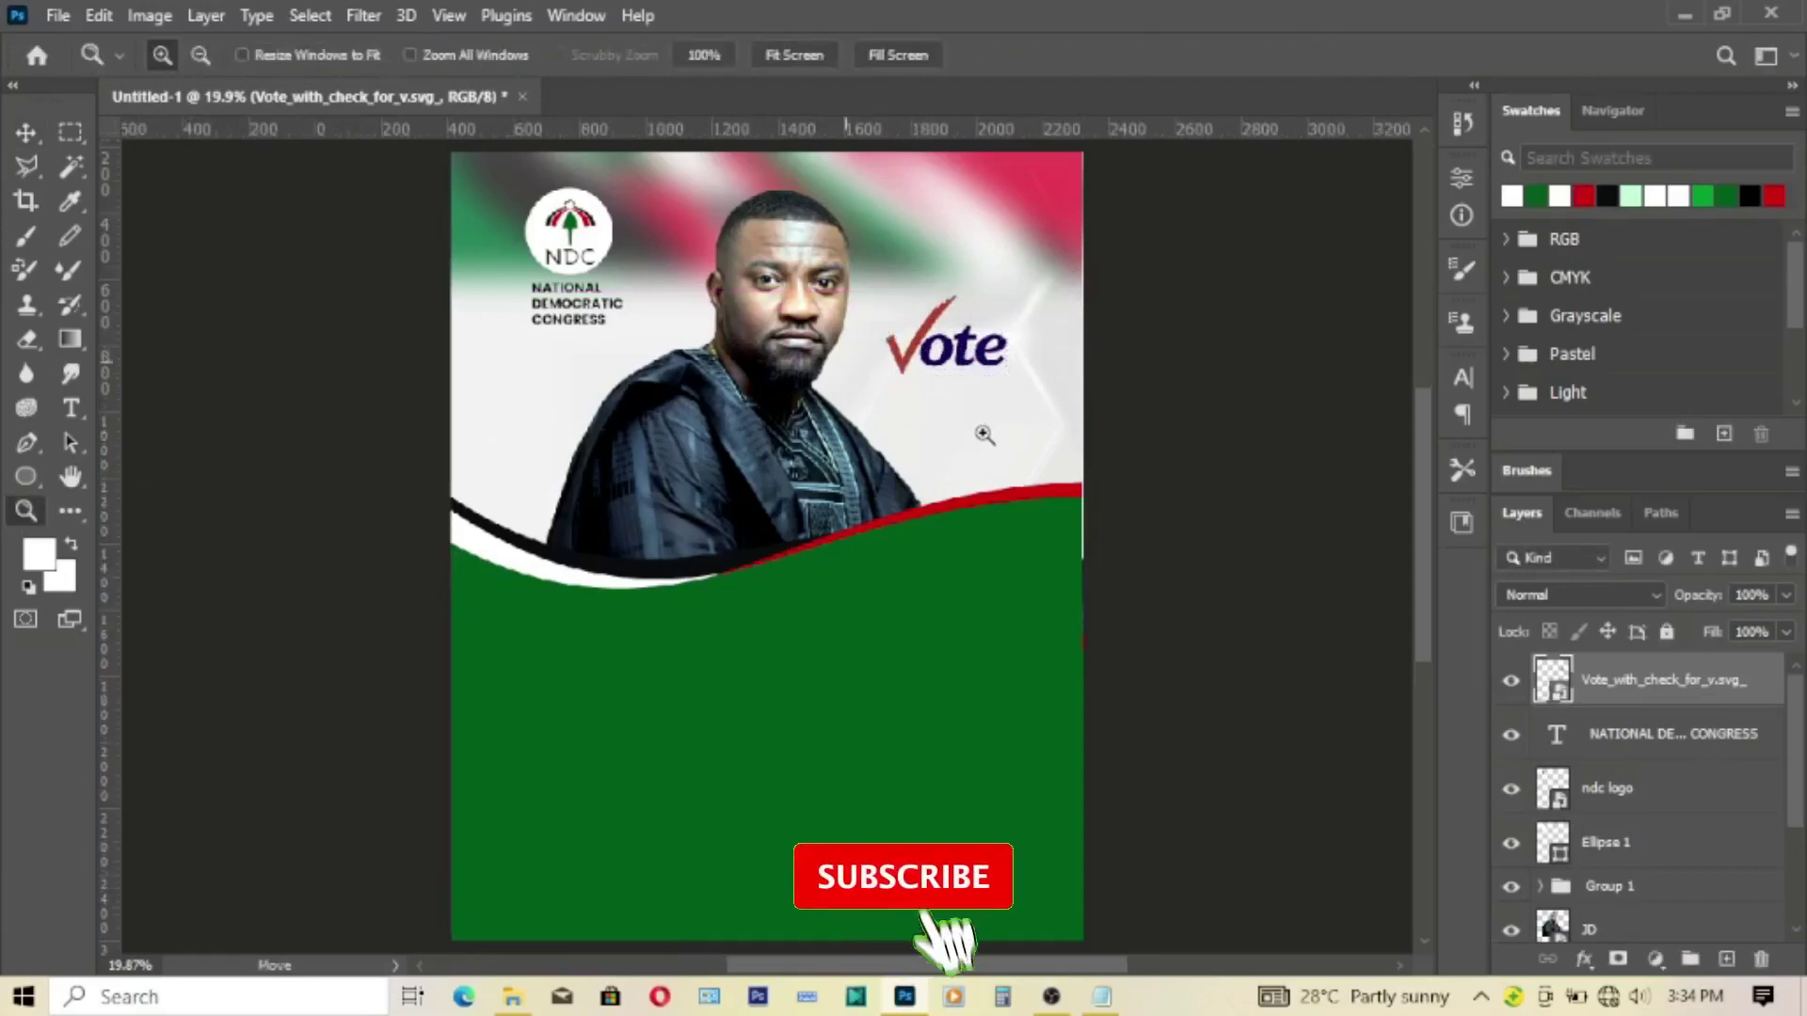
left_click(983, 435)
left_click(983, 435)
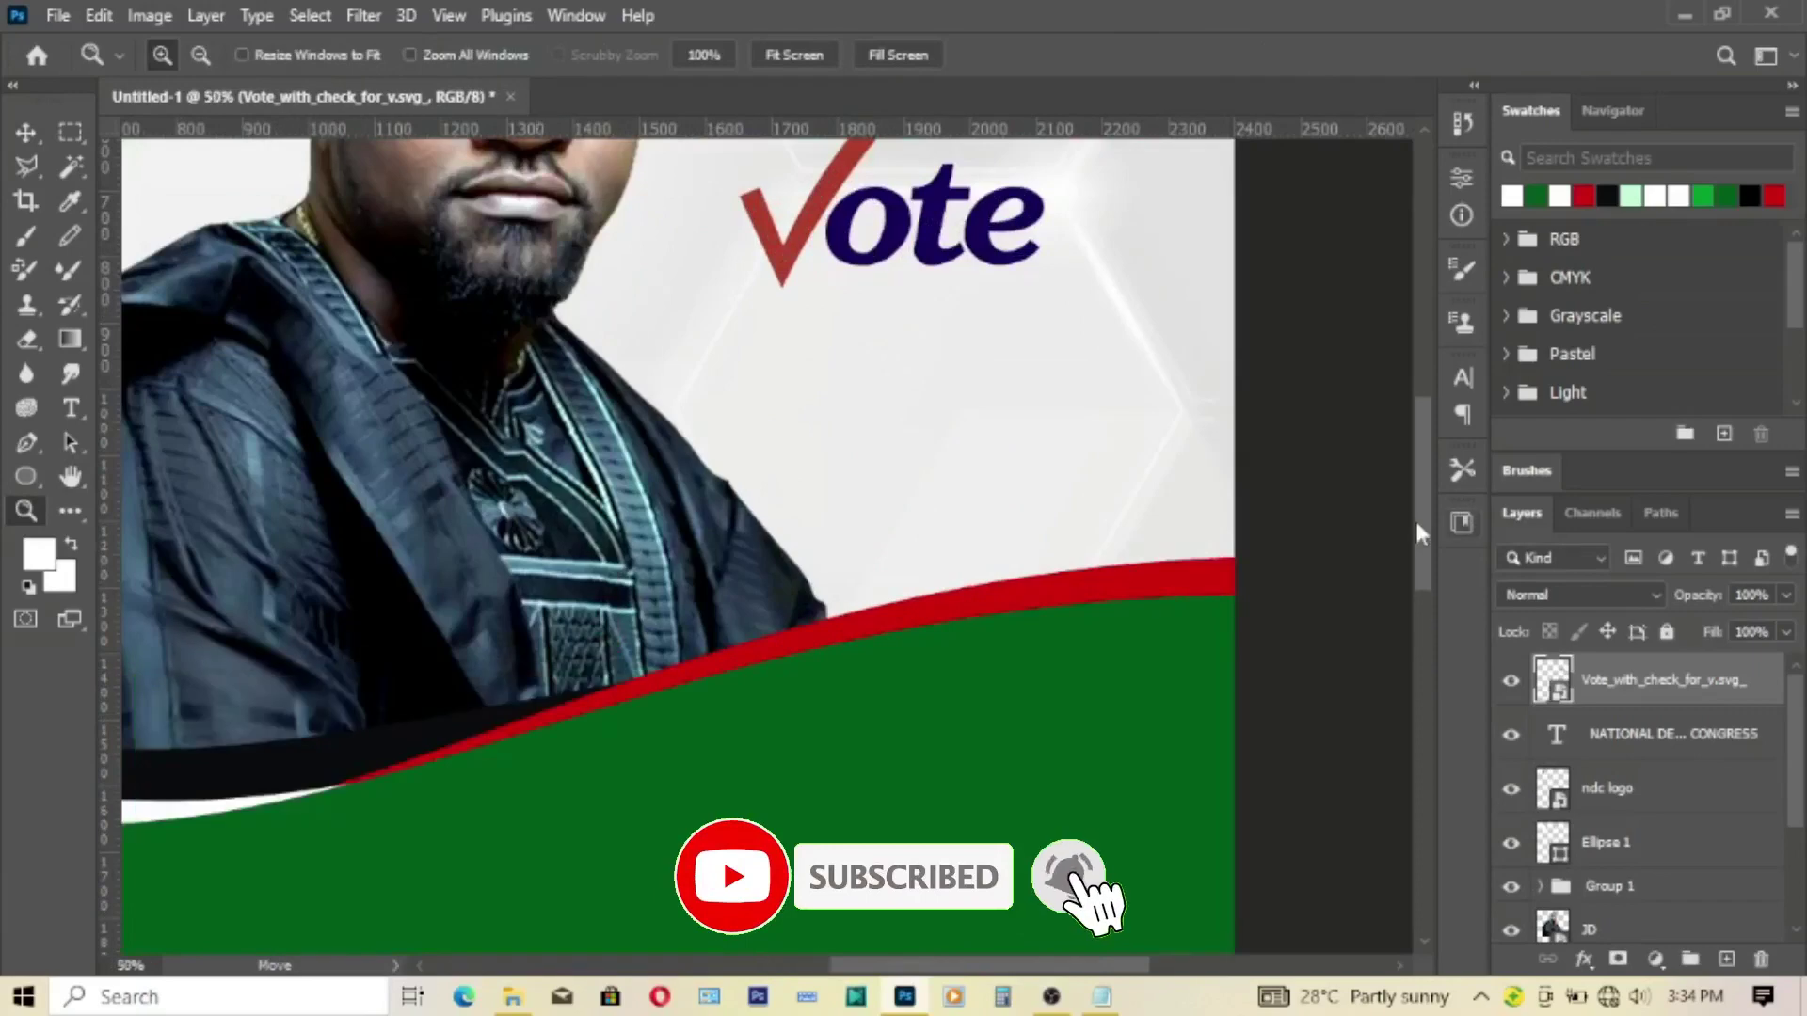
left_click_drag(1414, 518, 1421, 470)
key("v")
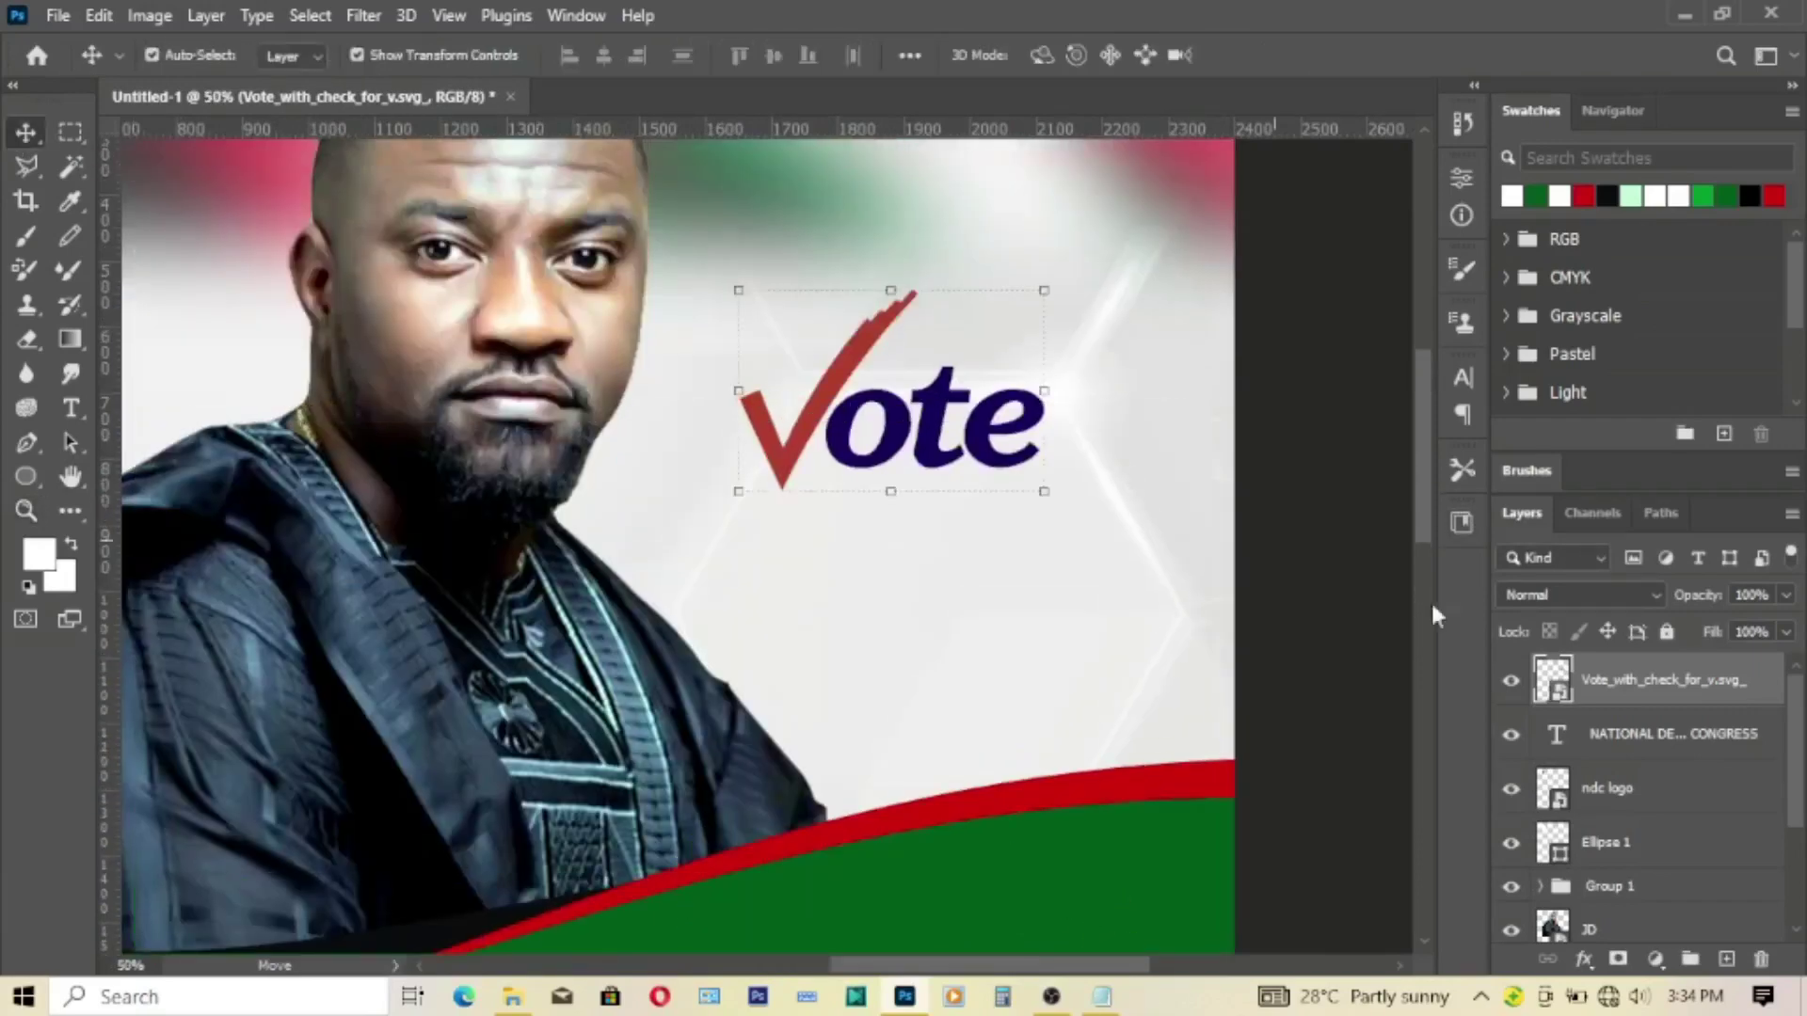
right_click(1637, 677)
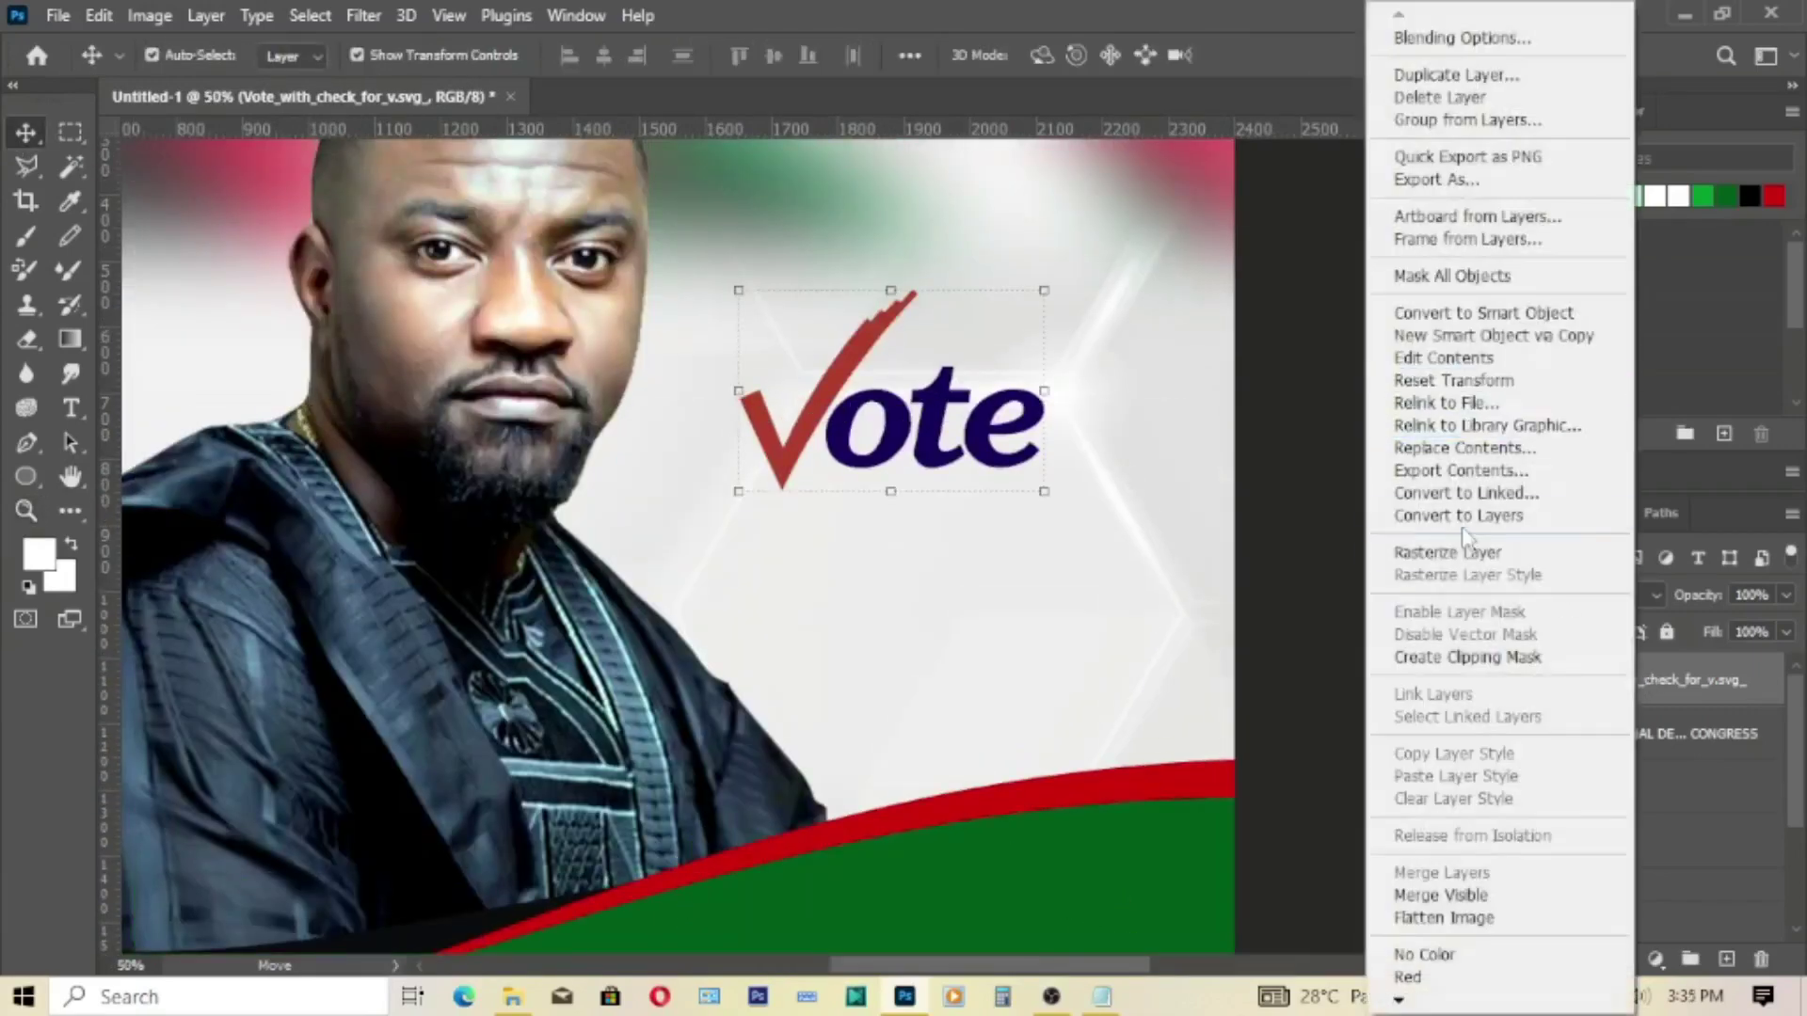
left_click(1411, 552)
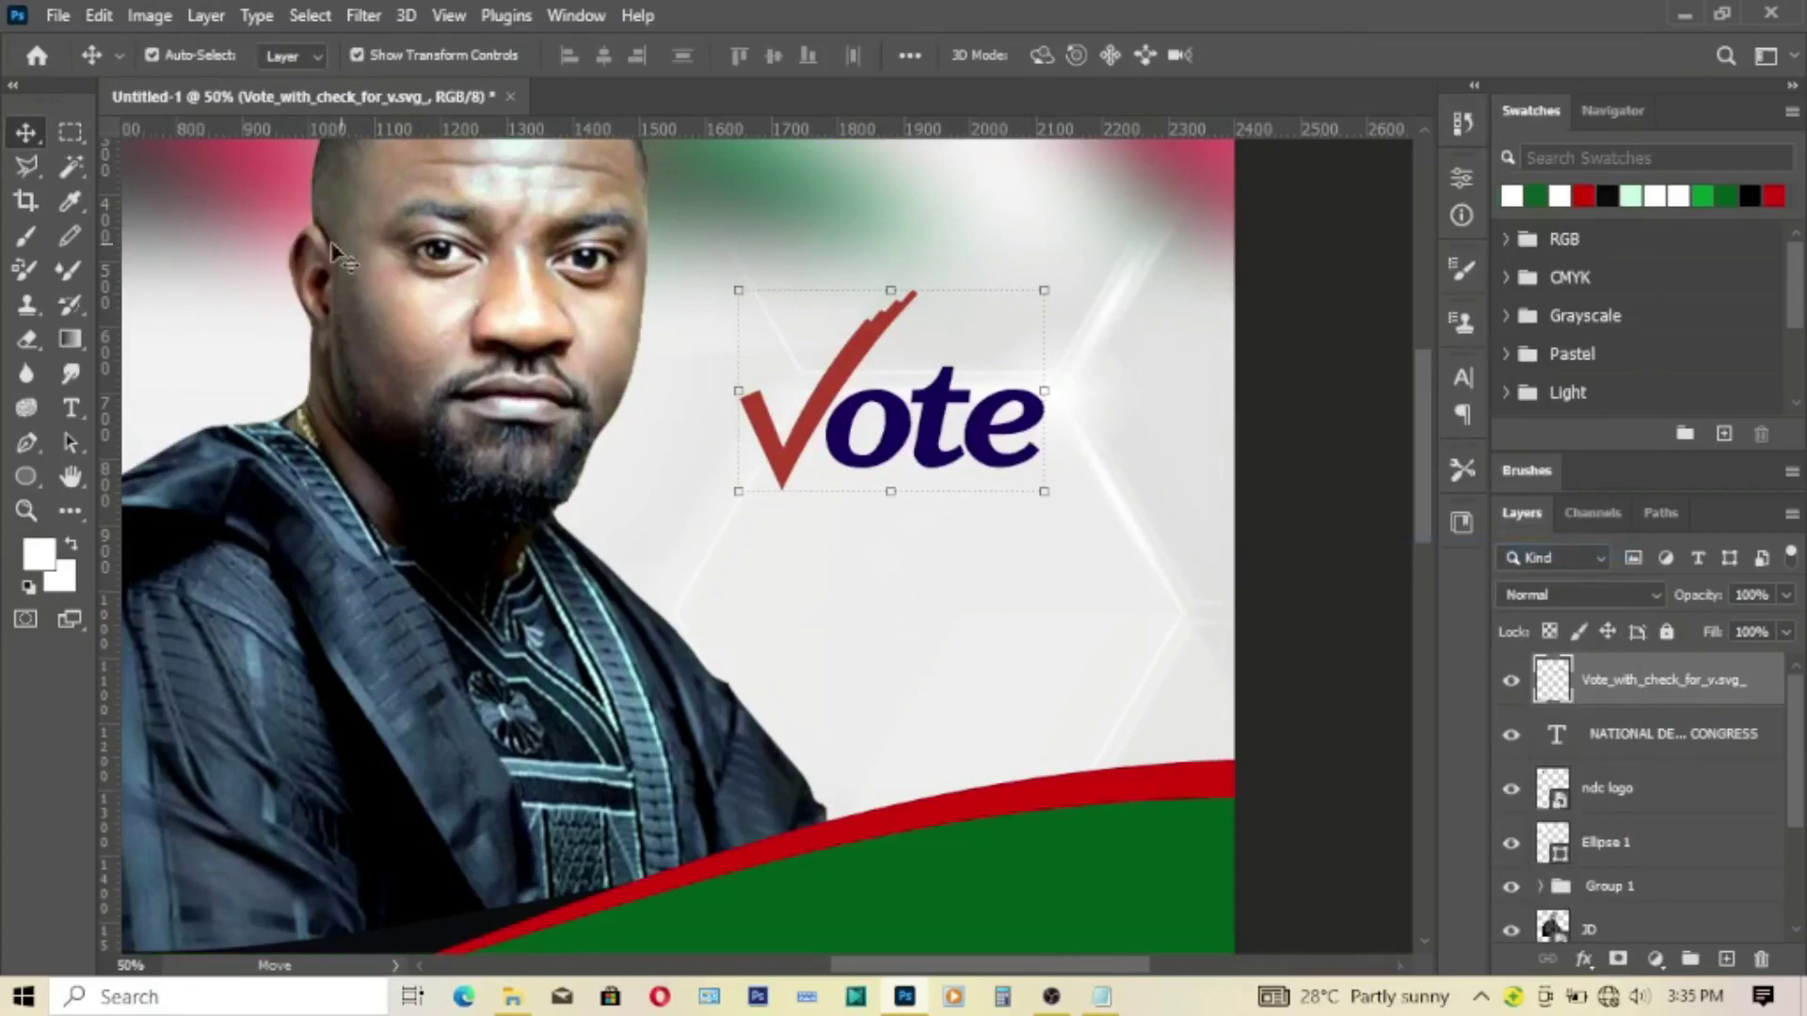
Step: Outline the 'ote' letters with the Polygonal Lasso and cut them onto Layer 2
right_click(32, 167)
left_click(165, 195)
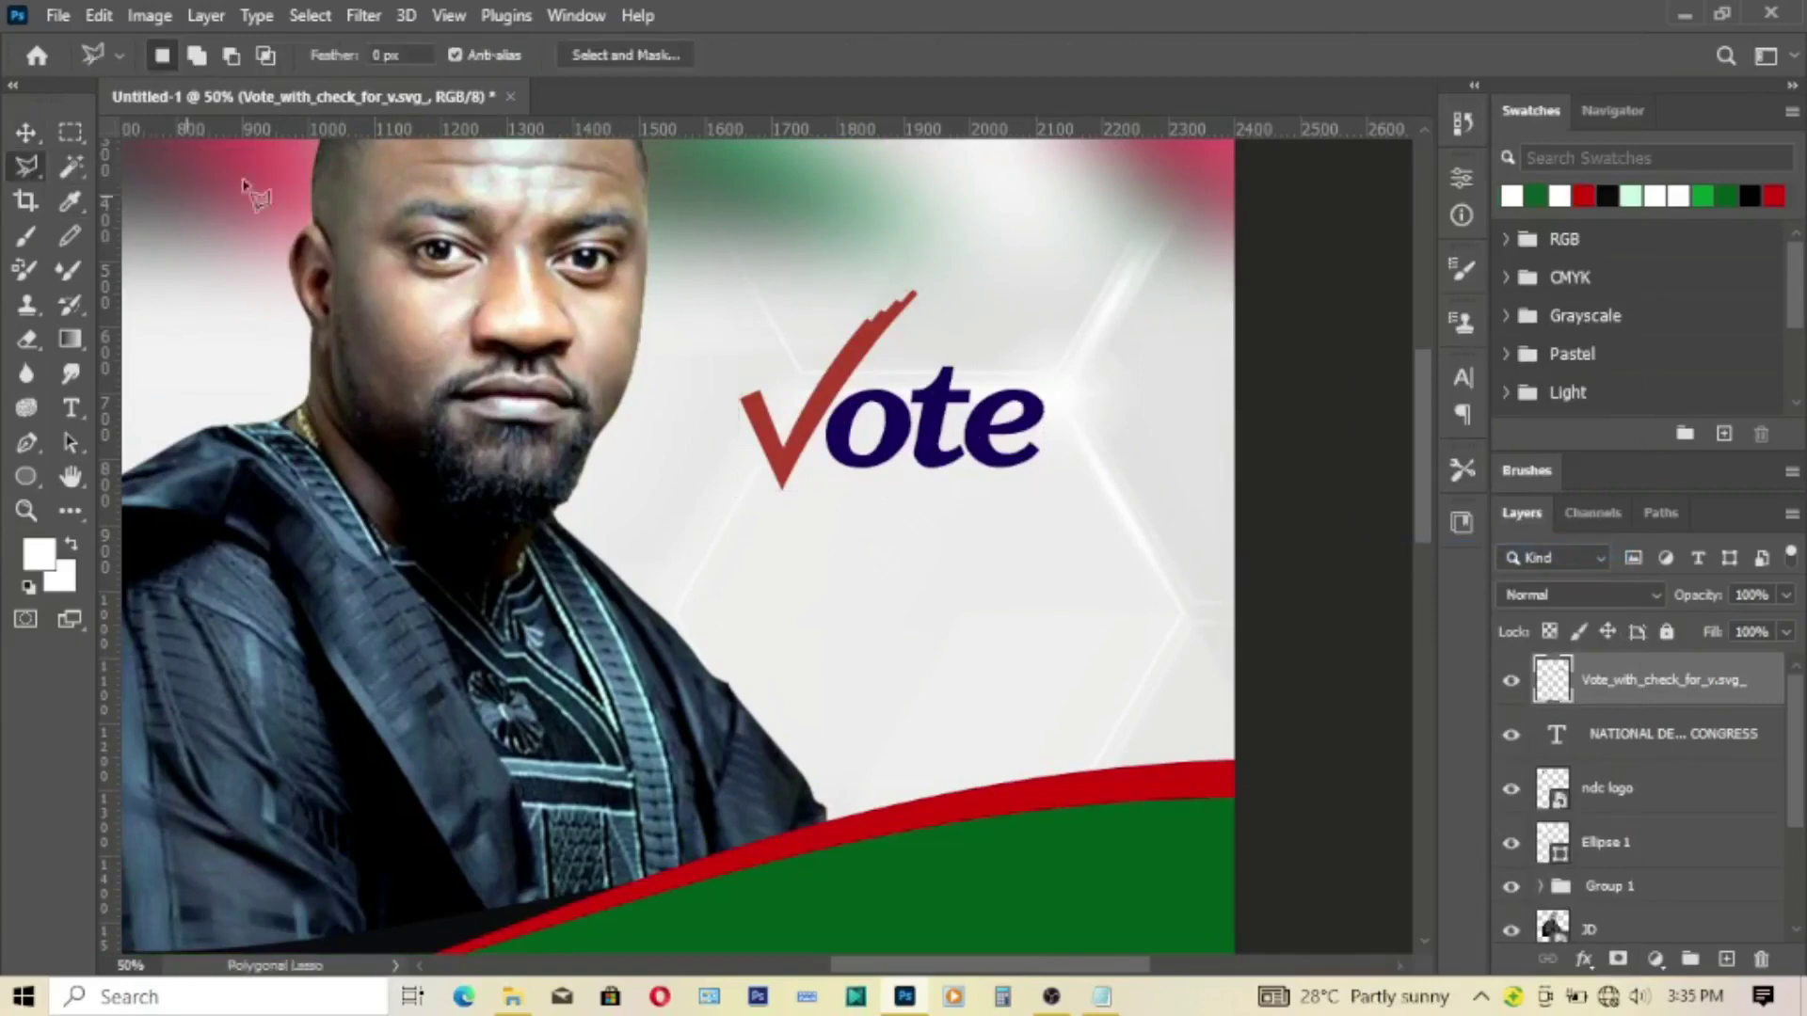
left_click(858, 381)
left_click(836, 414)
left_click(1051, 500)
left_click(1087, 349)
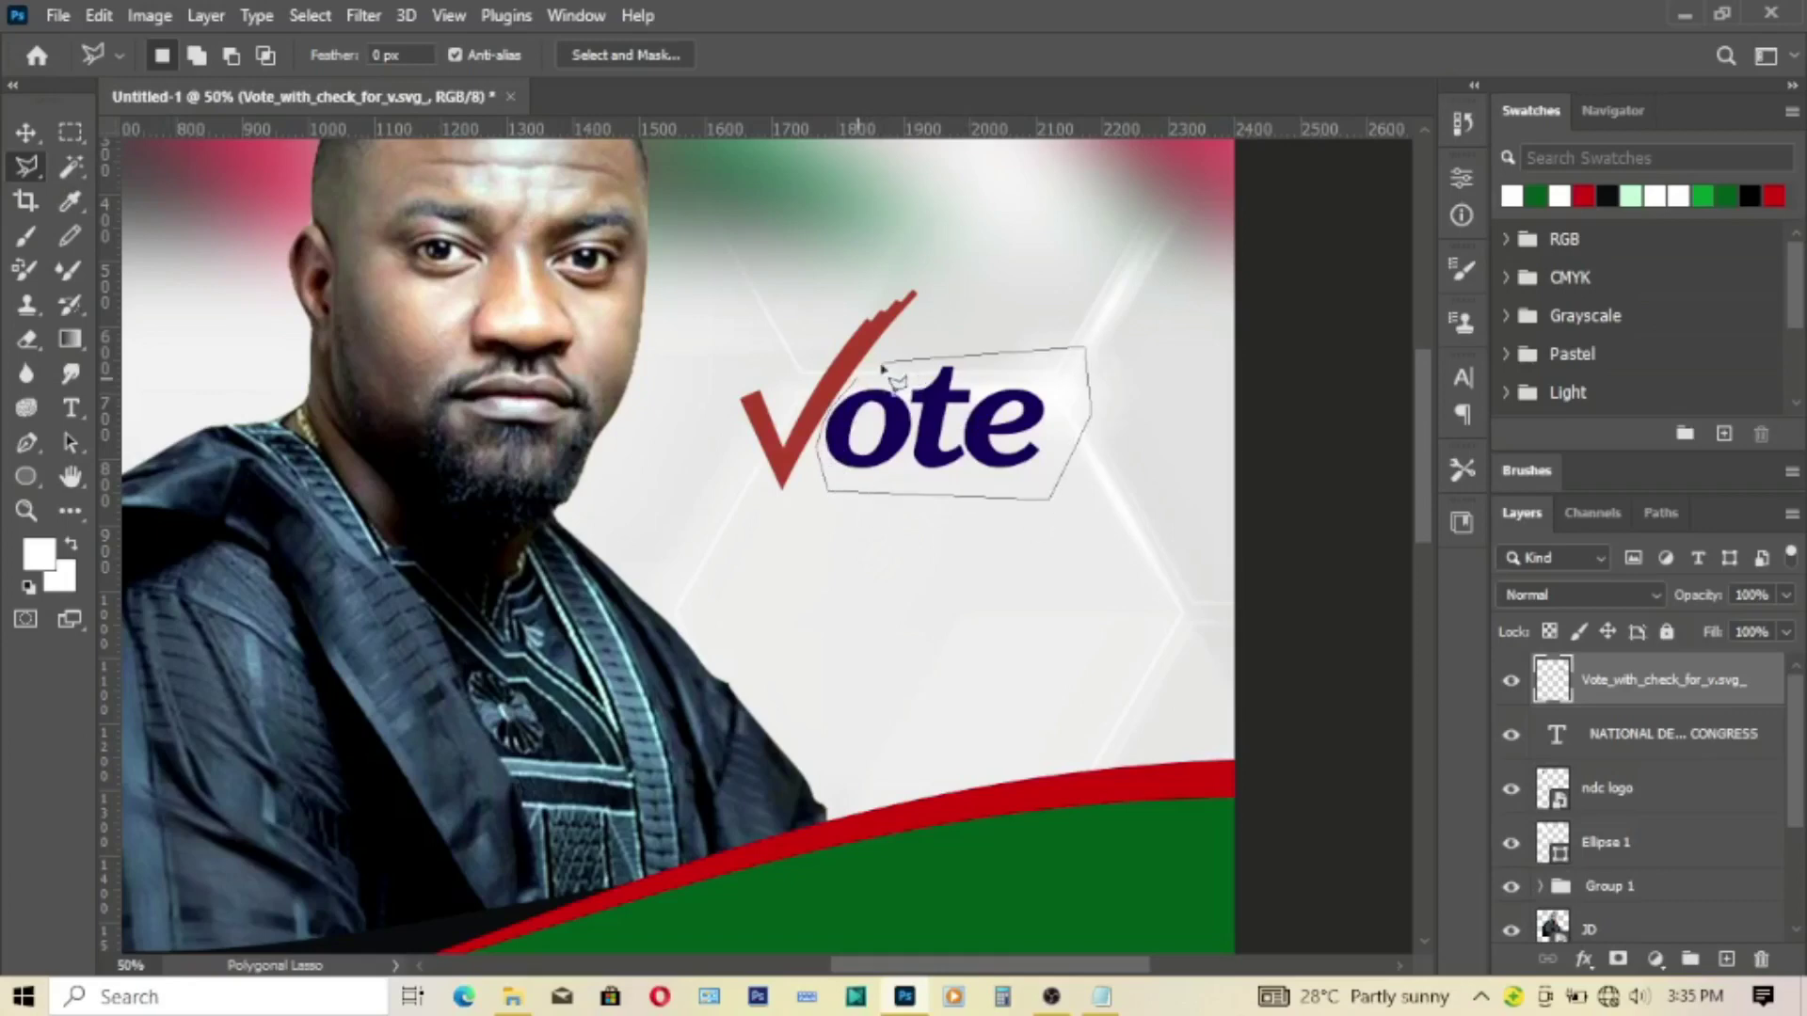
left_click(859, 381)
right_click(953, 414)
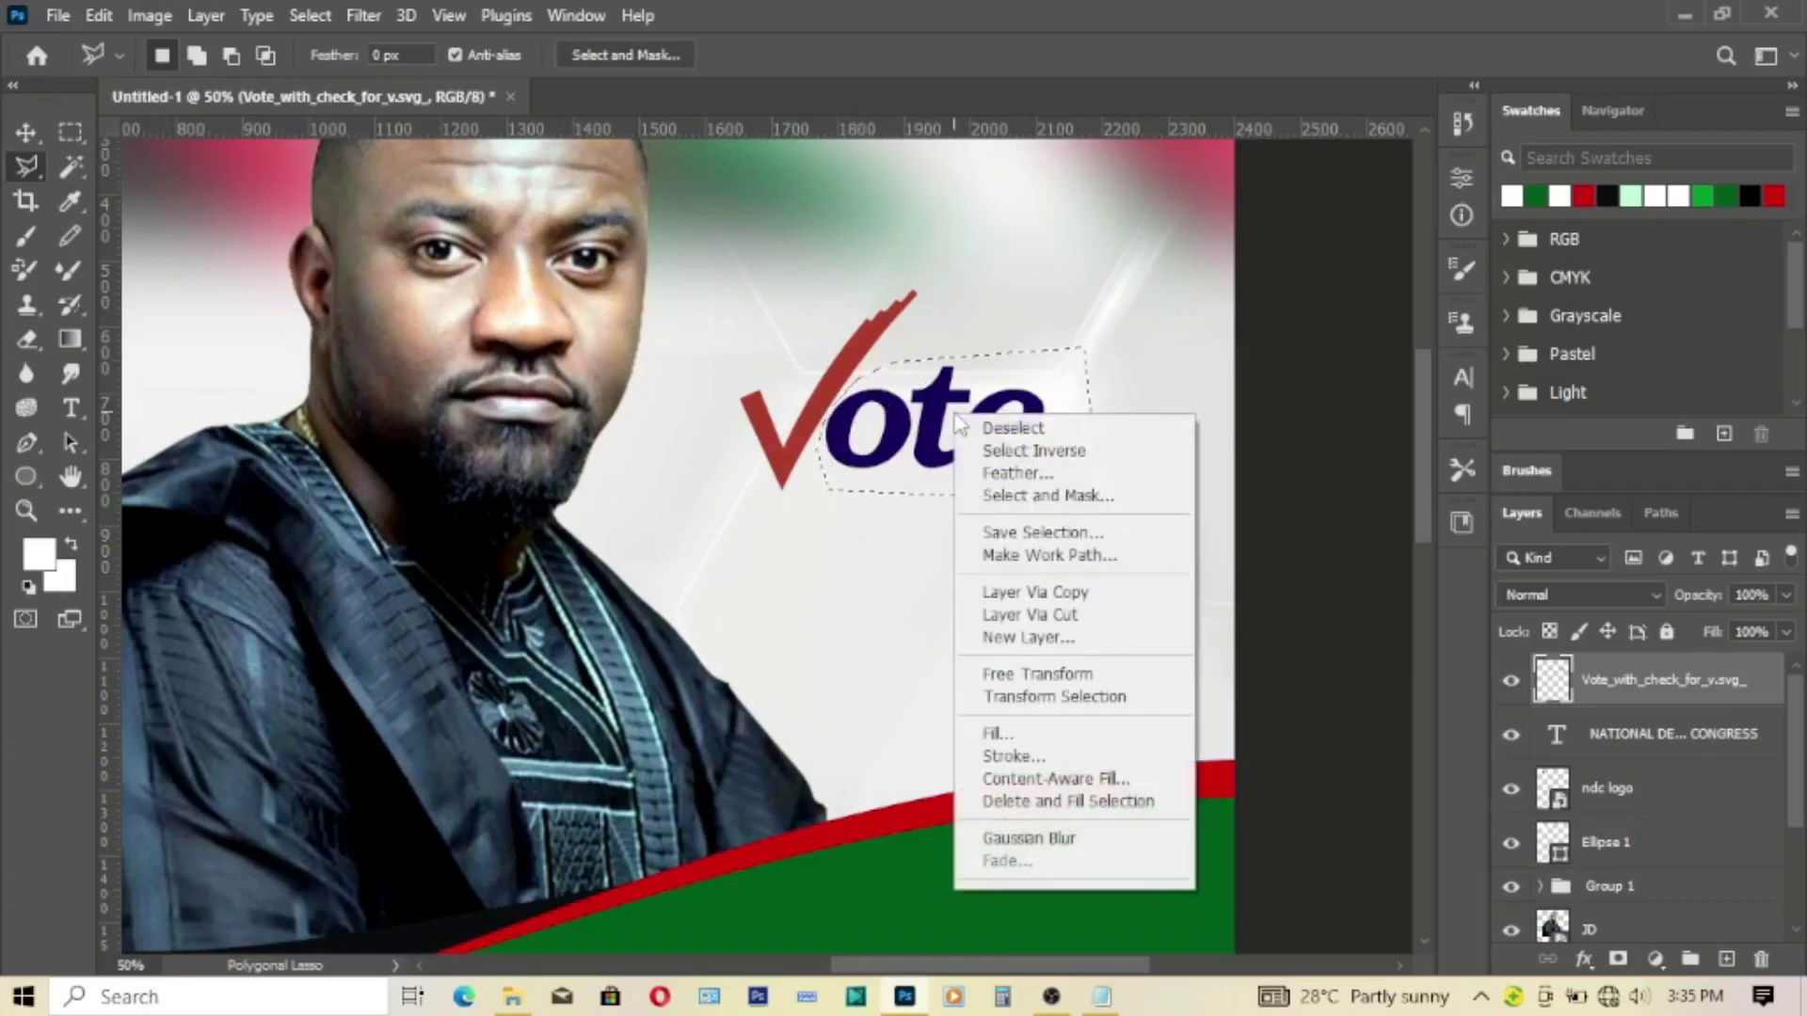
left_click(1030, 615)
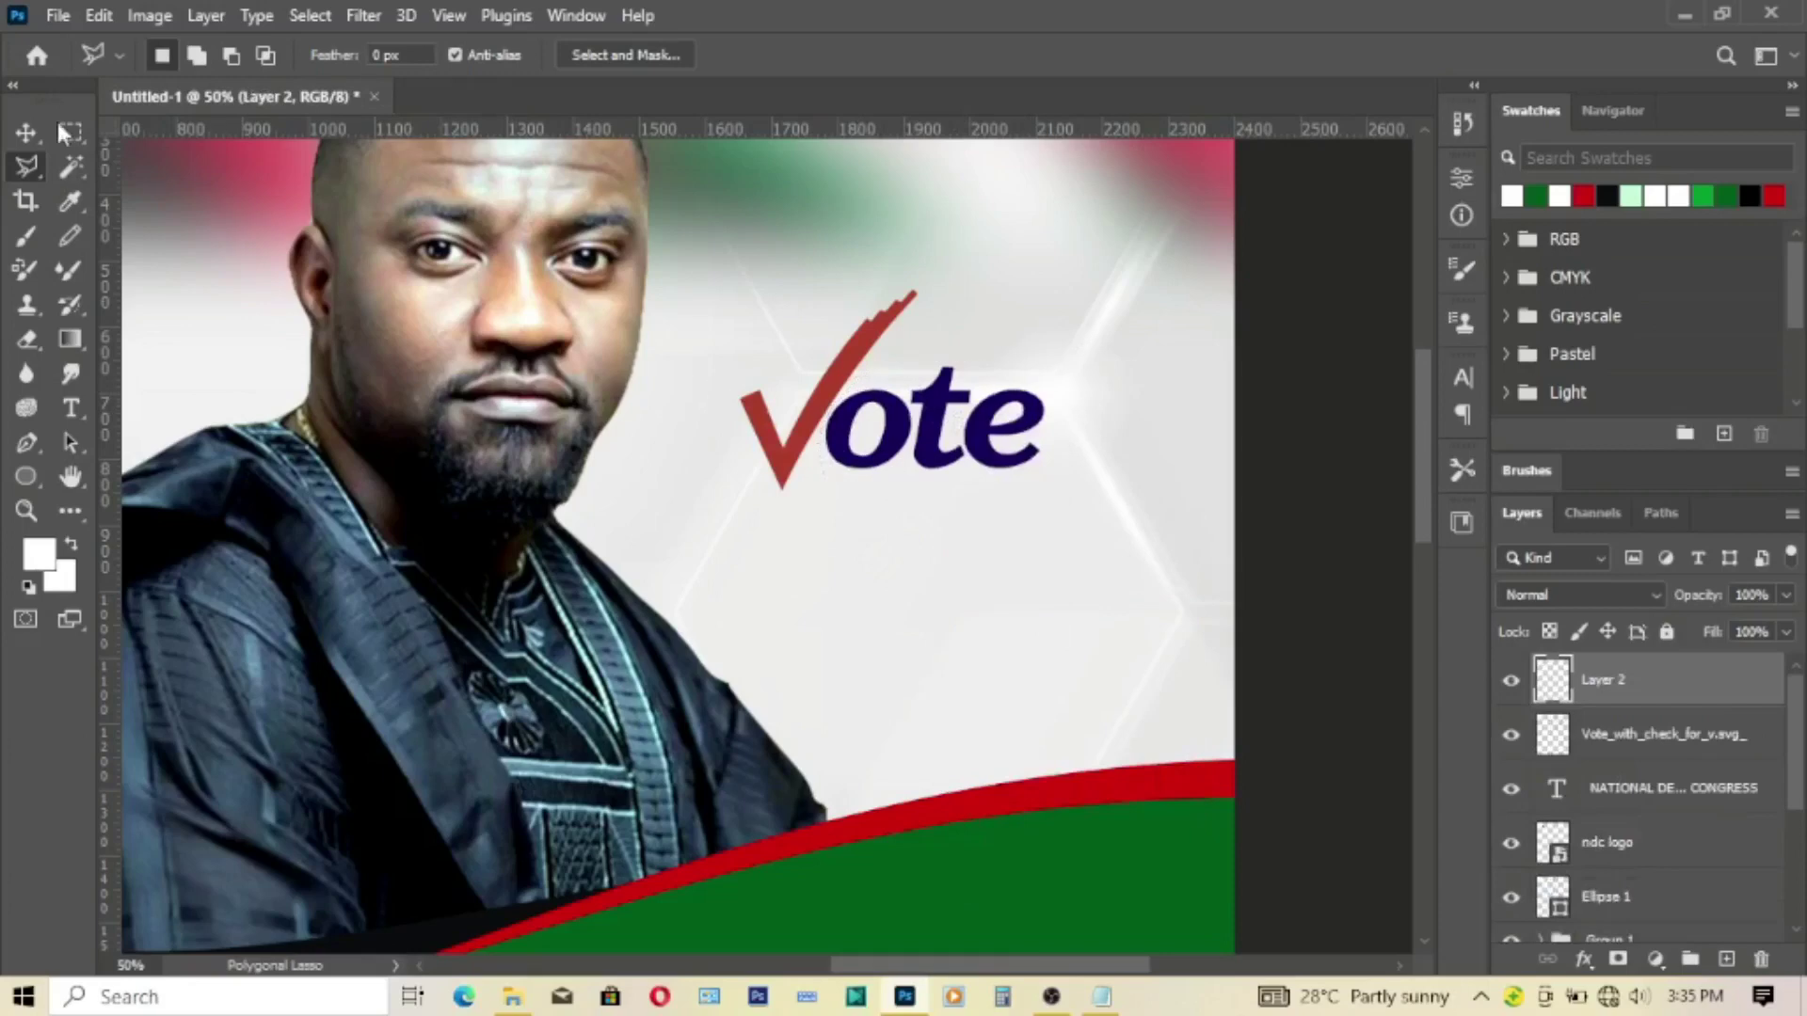
Step: Open the Blending Options for Layer 2
key("v")
right_click(1612, 685)
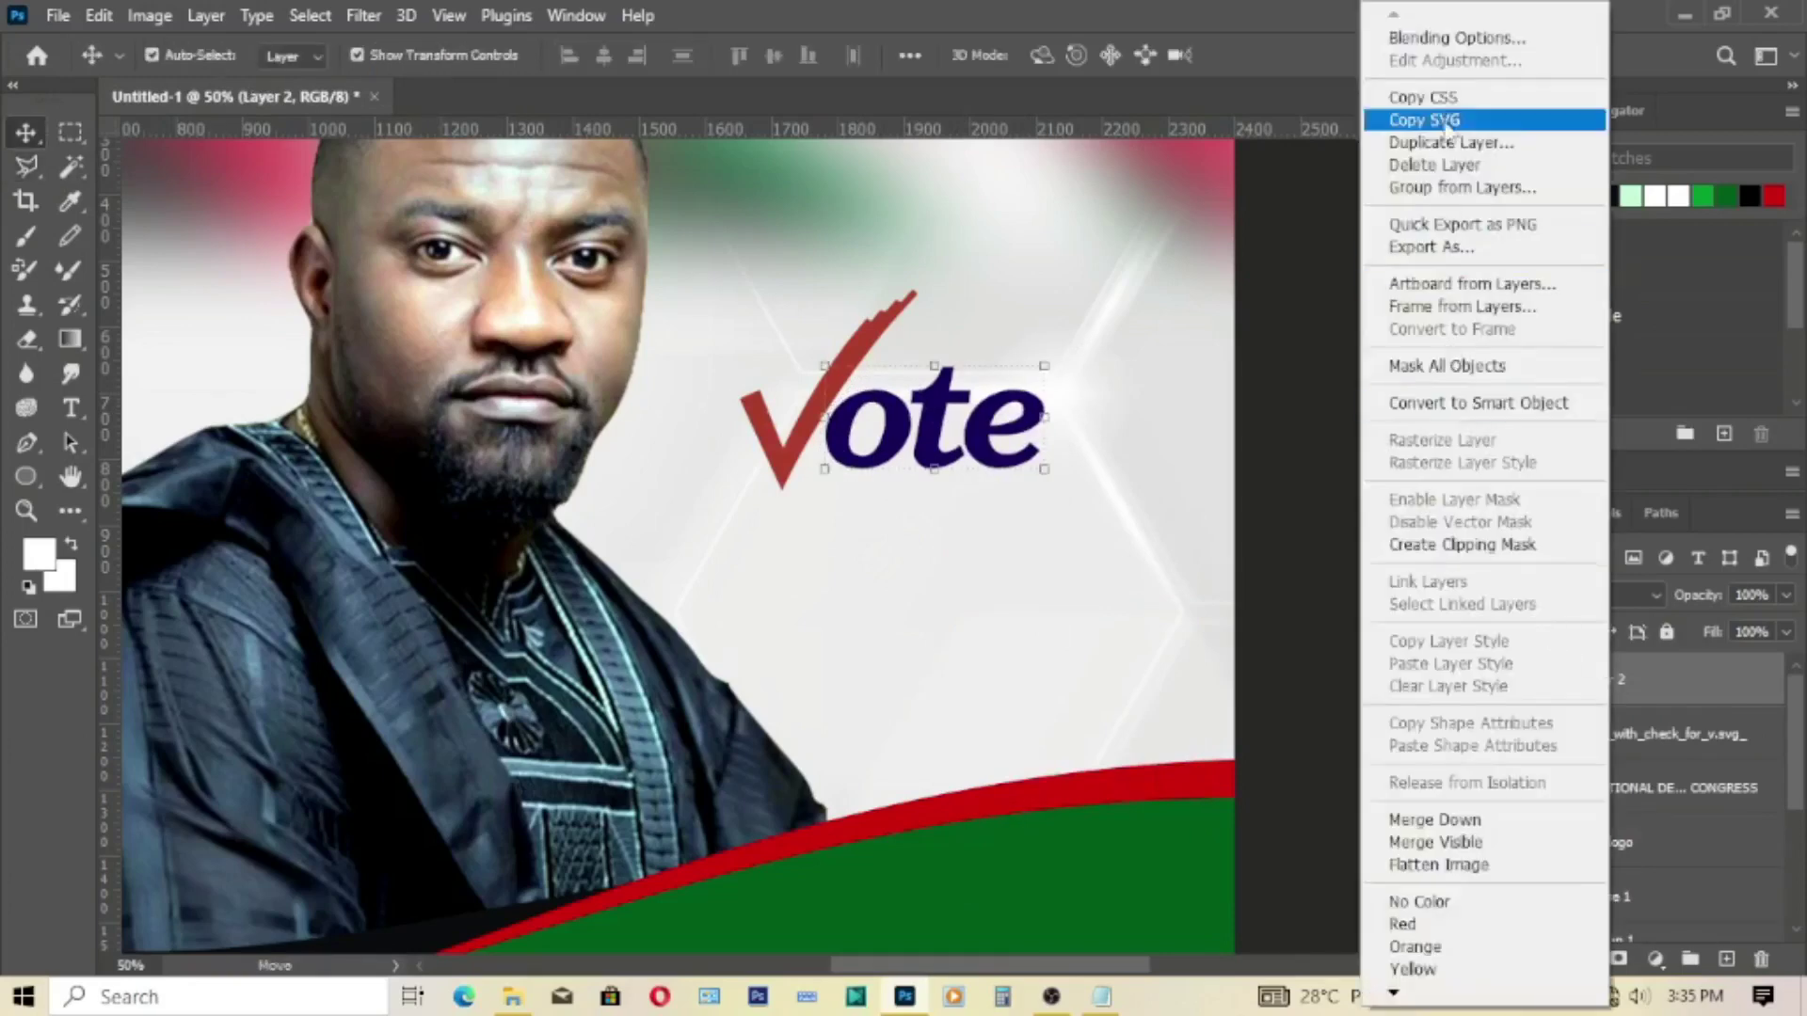
left_click(1440, 42)
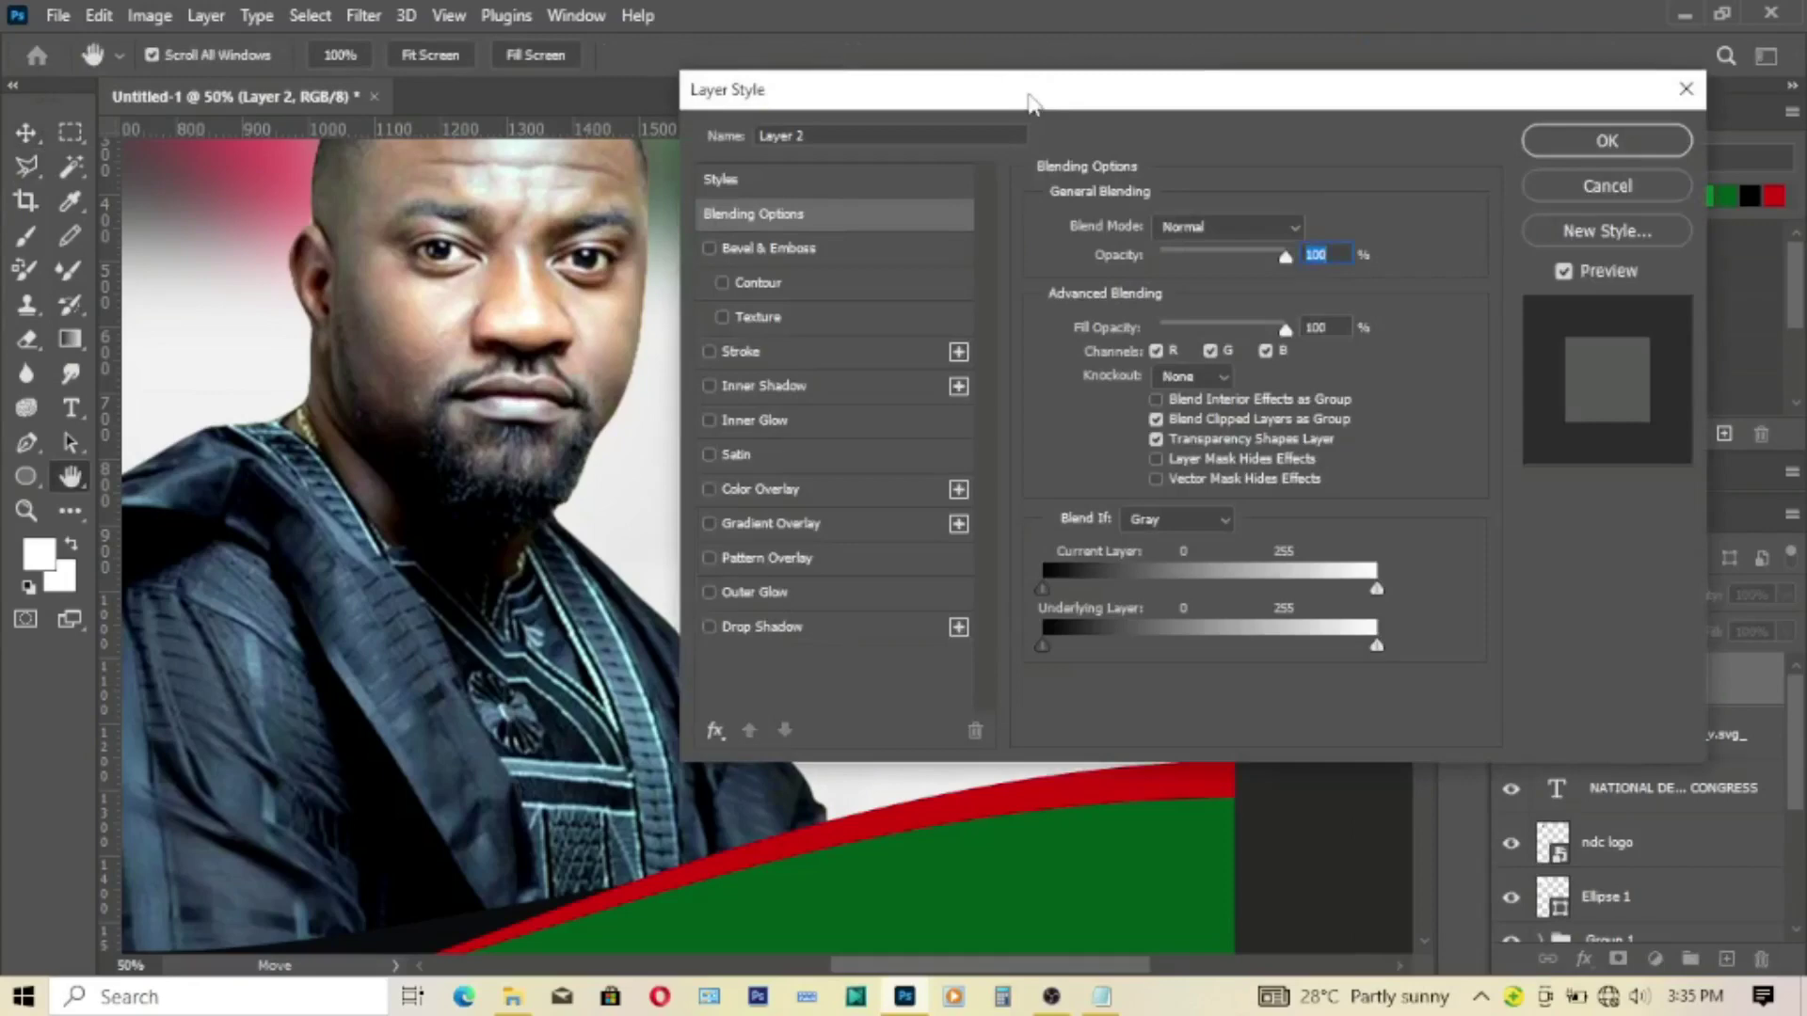
mouse_move(1035, 94)
left_mouse_down()
mouse_move(1531, 94)
mouse_move(1353, 69)
left_mouse_up()
Step: Give Layer 2 a #005c1c Color Overlay, then fit the flyer on screen
left_click(1266, 484)
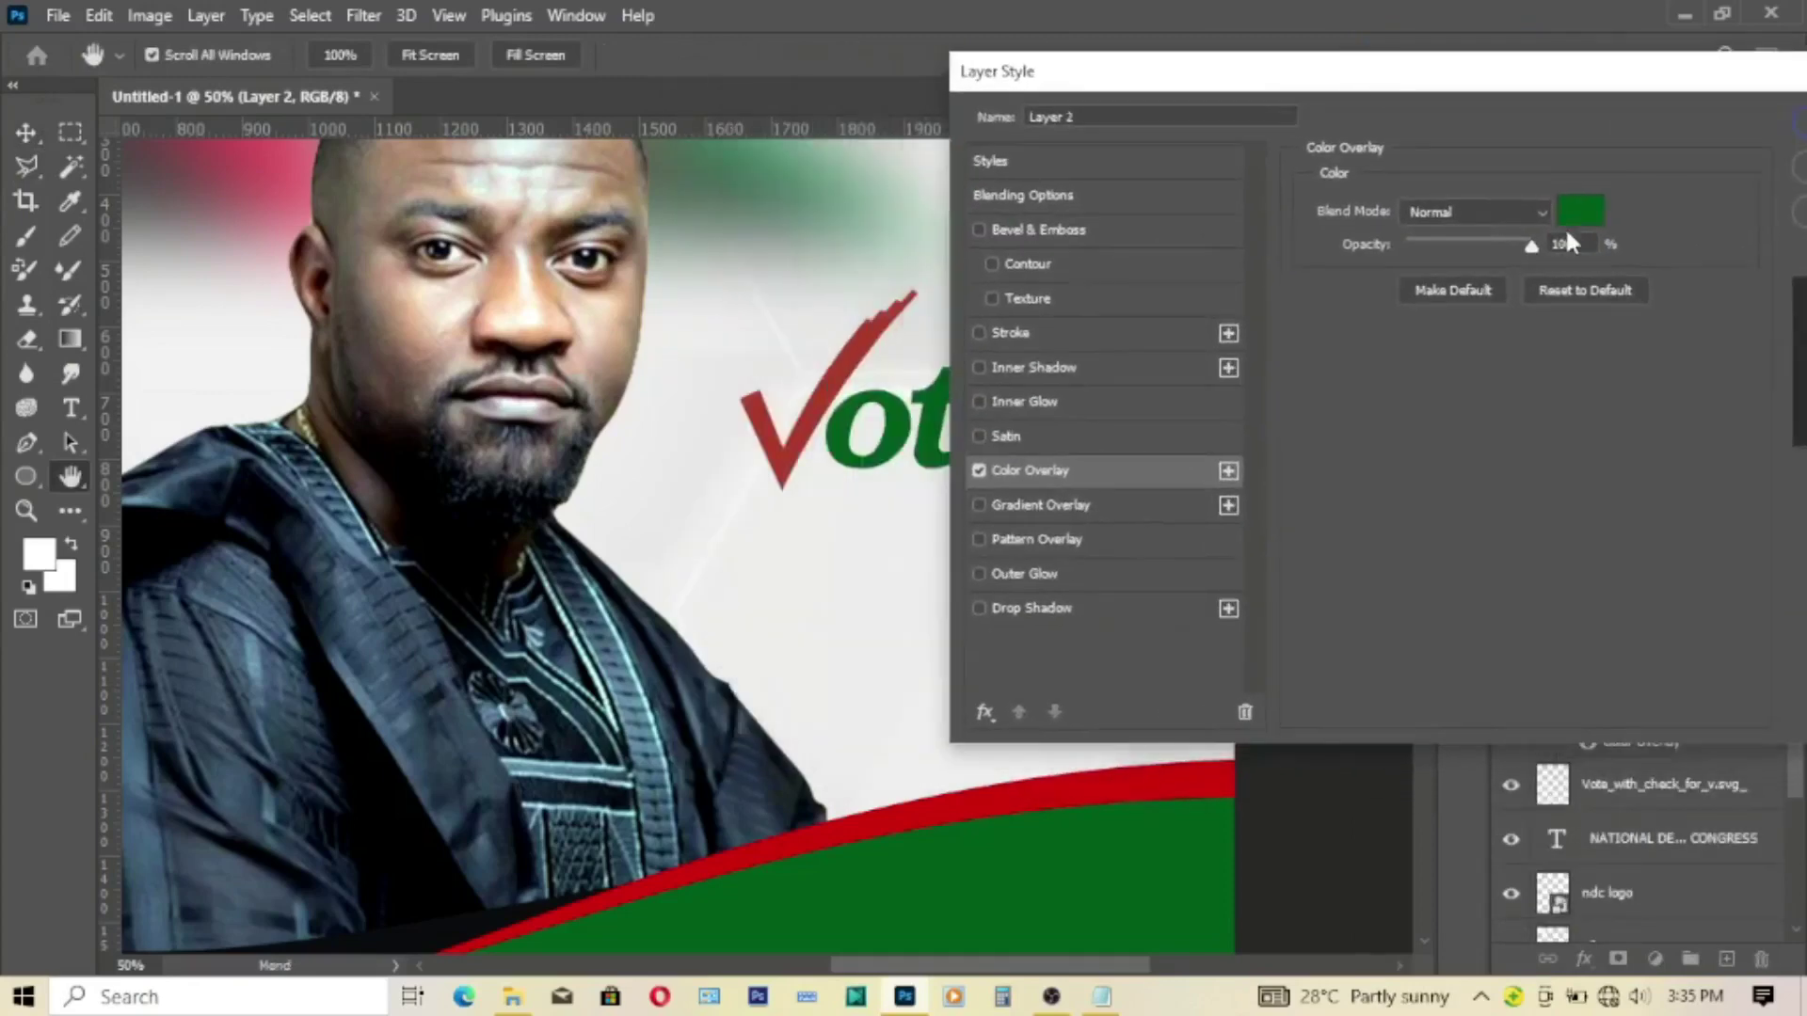
left_click(1569, 207)
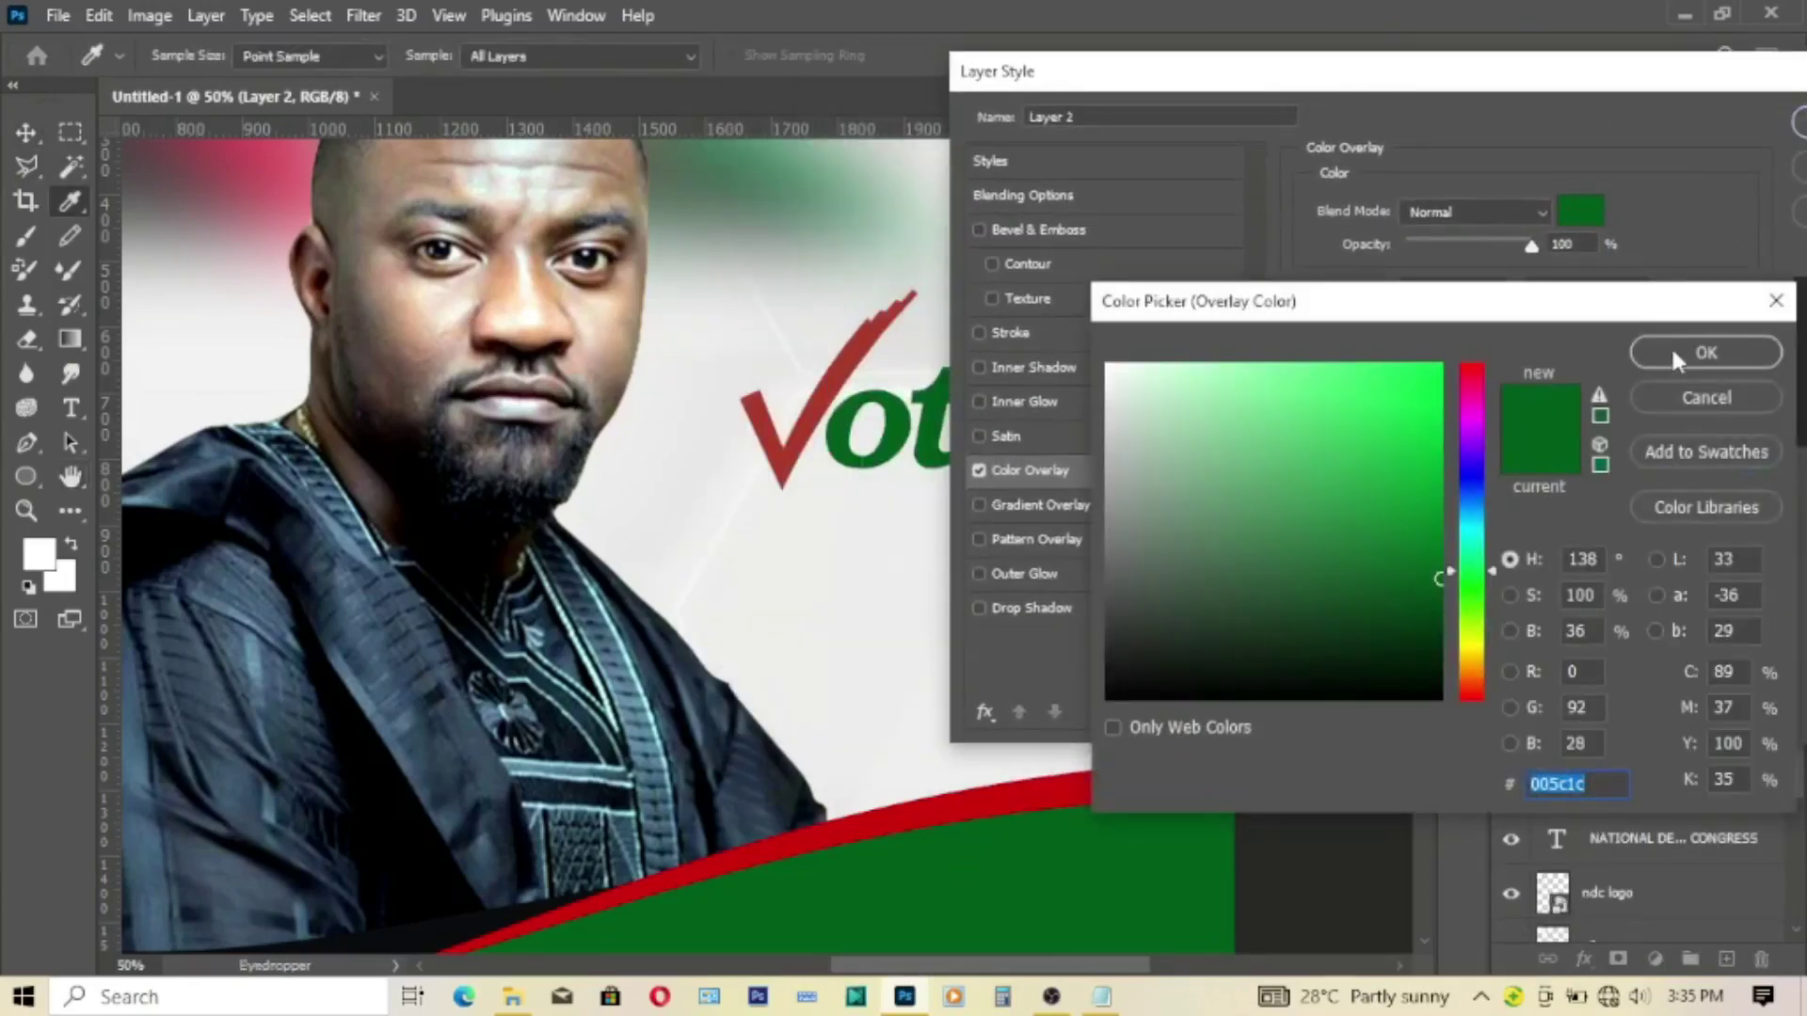
left_click(1673, 354)
key("Return")
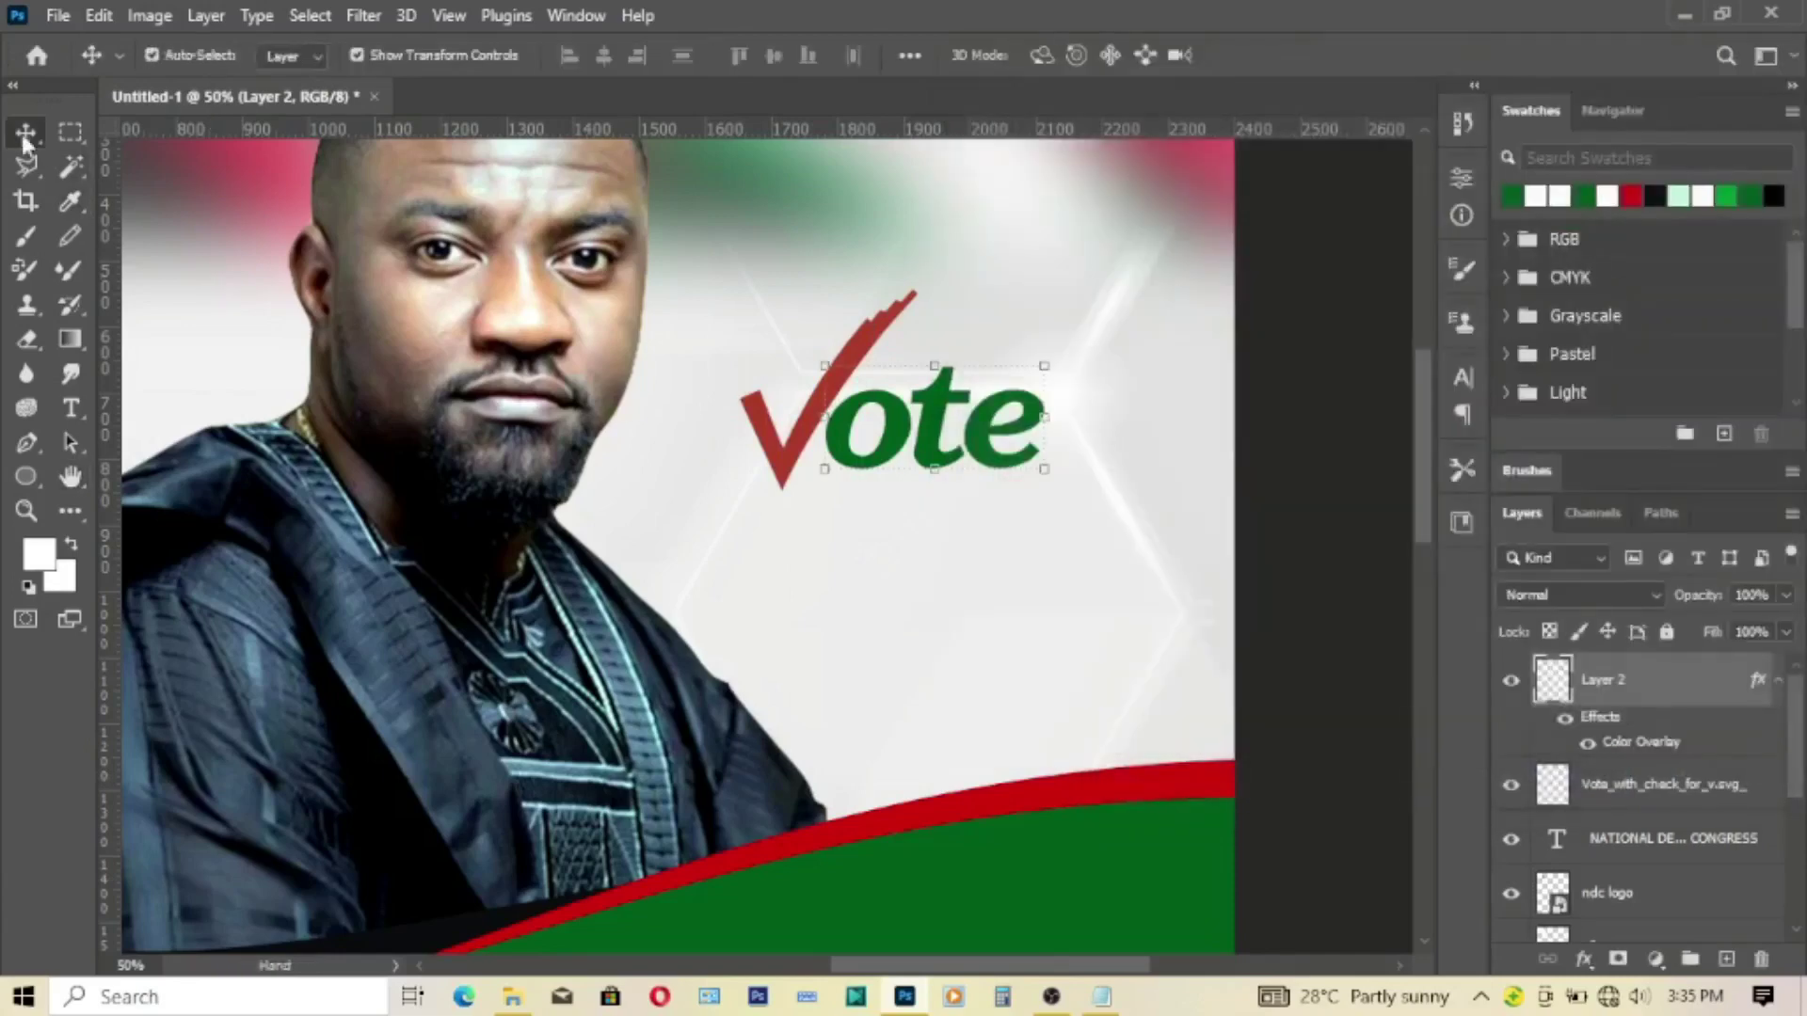
left_click(27, 511)
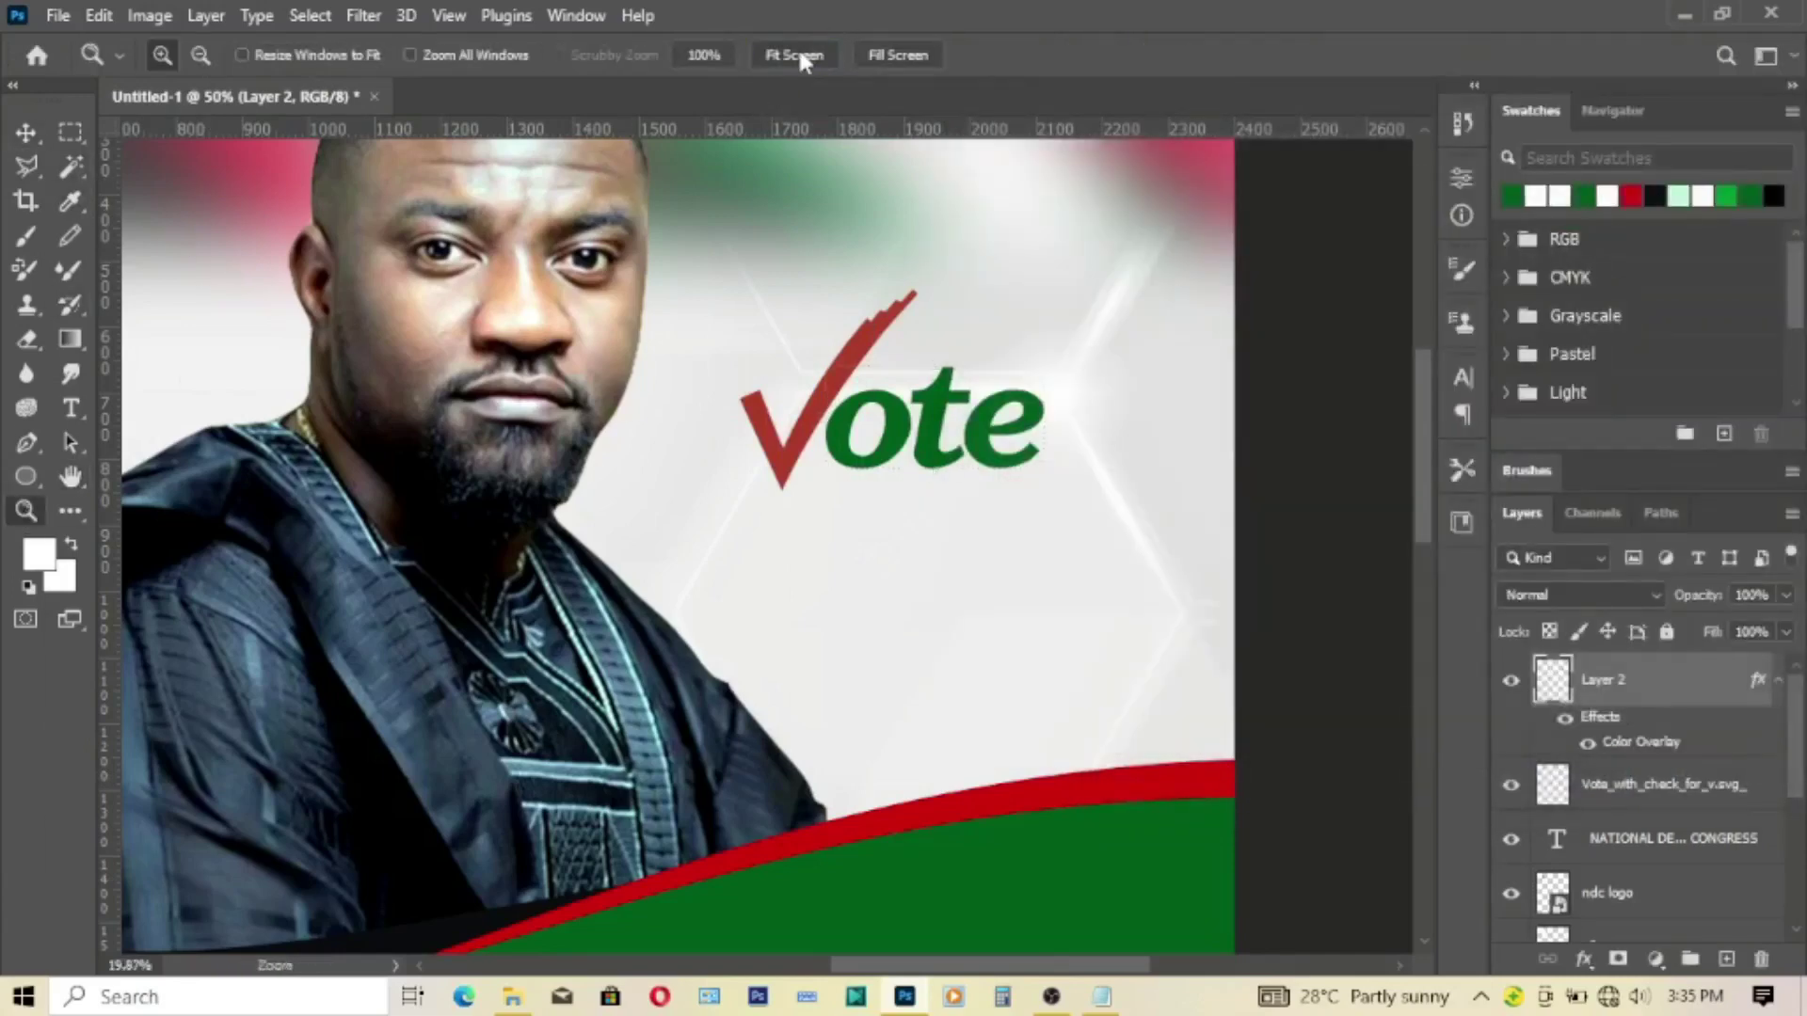
left_click(794, 55)
left_click(26, 132)
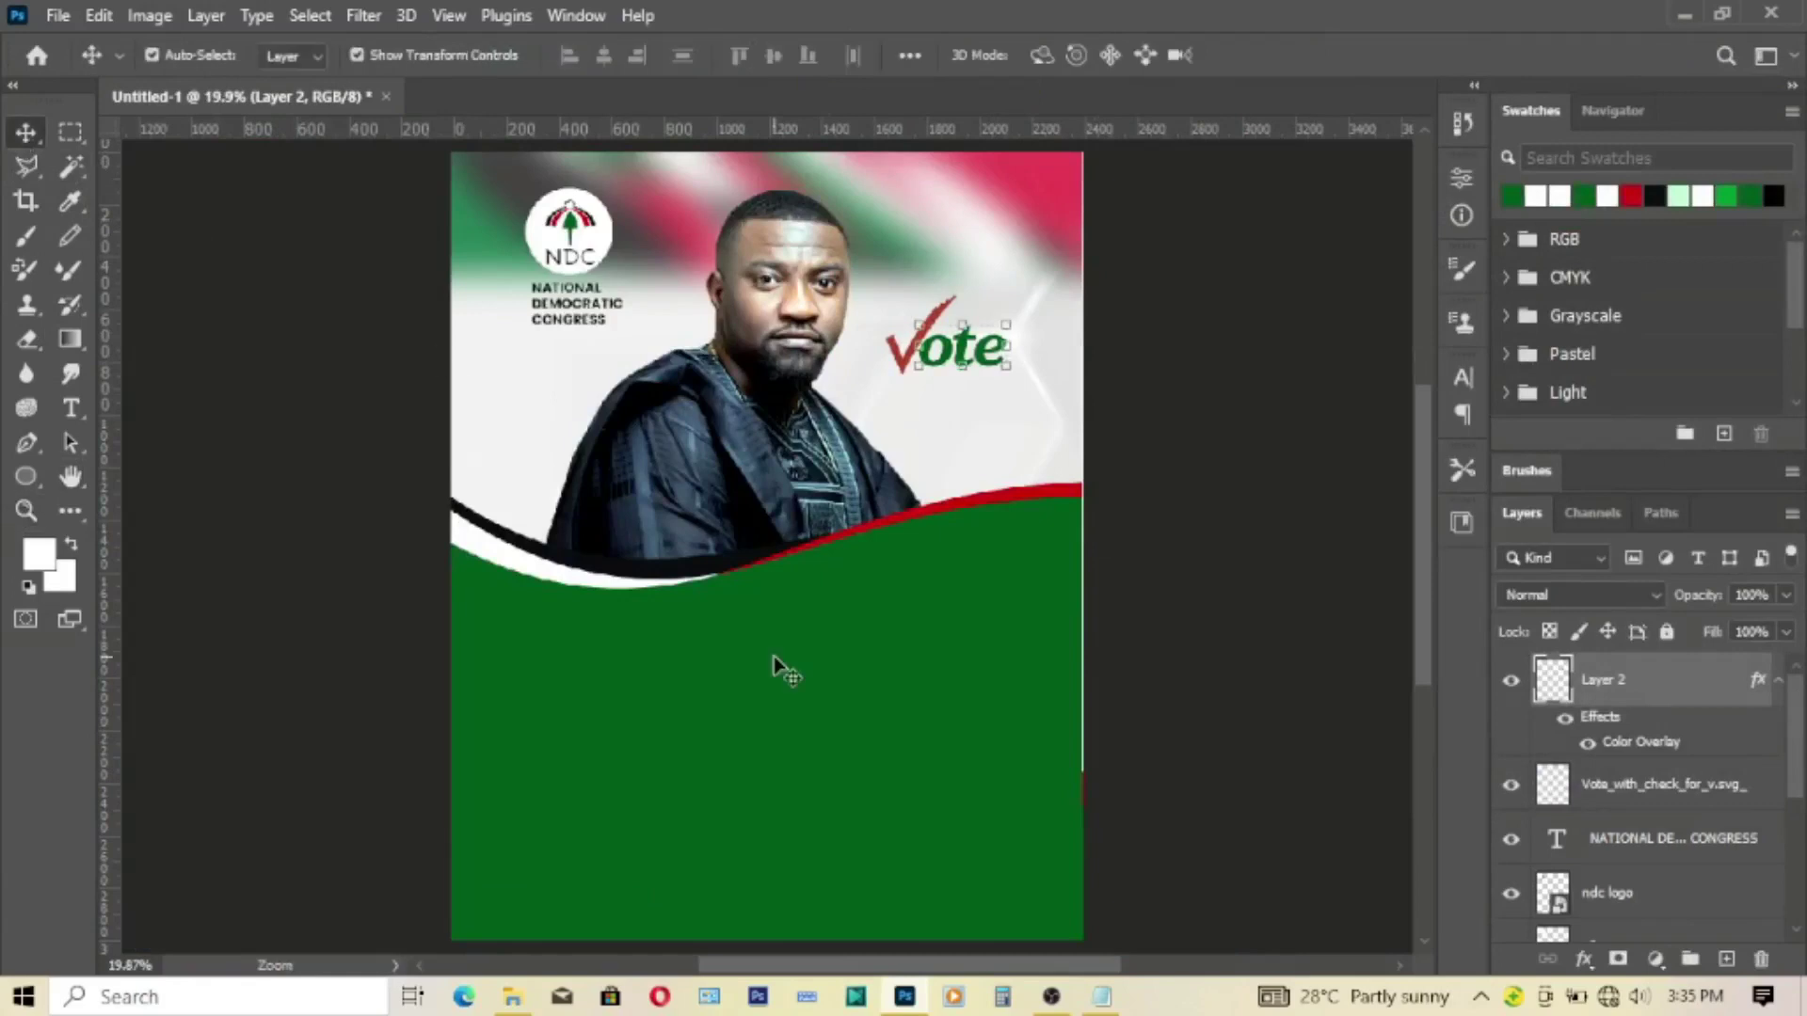
Step: Paste the candidate's name from the Notepad notes into a new text layer on the green area
left_click(70, 407)
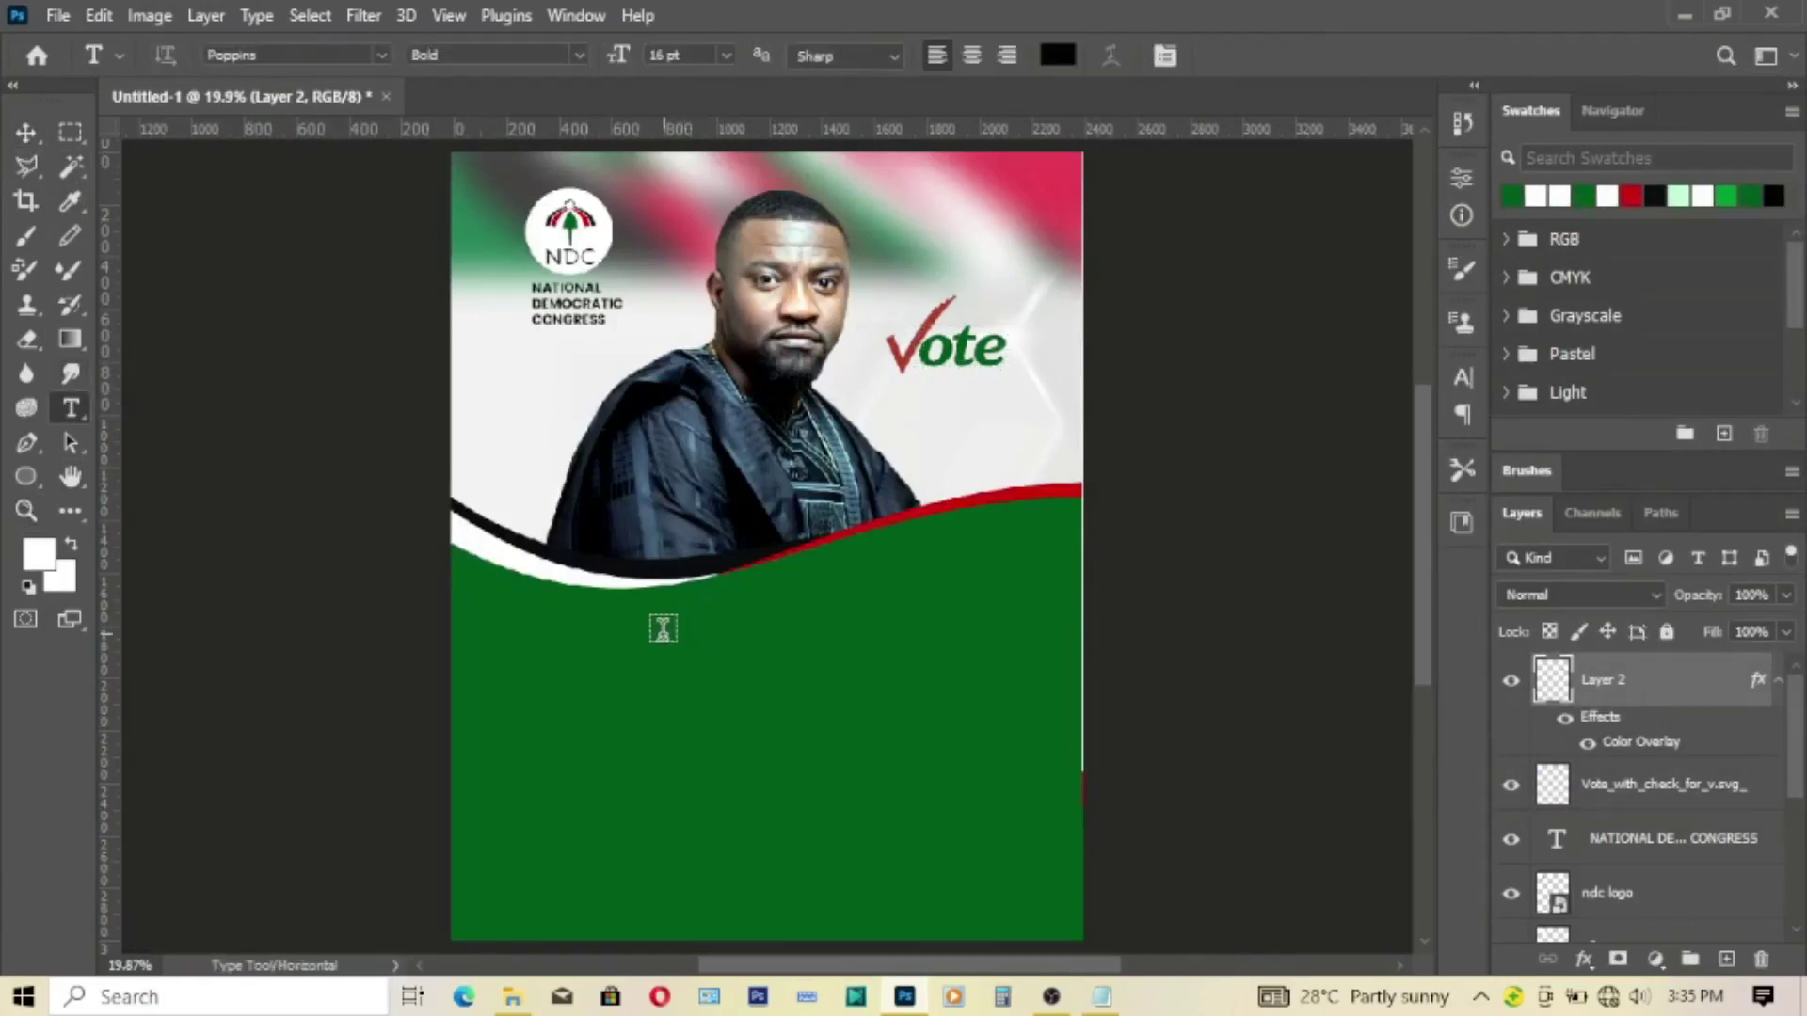
left_click(662, 628)
left_click(1101, 997)
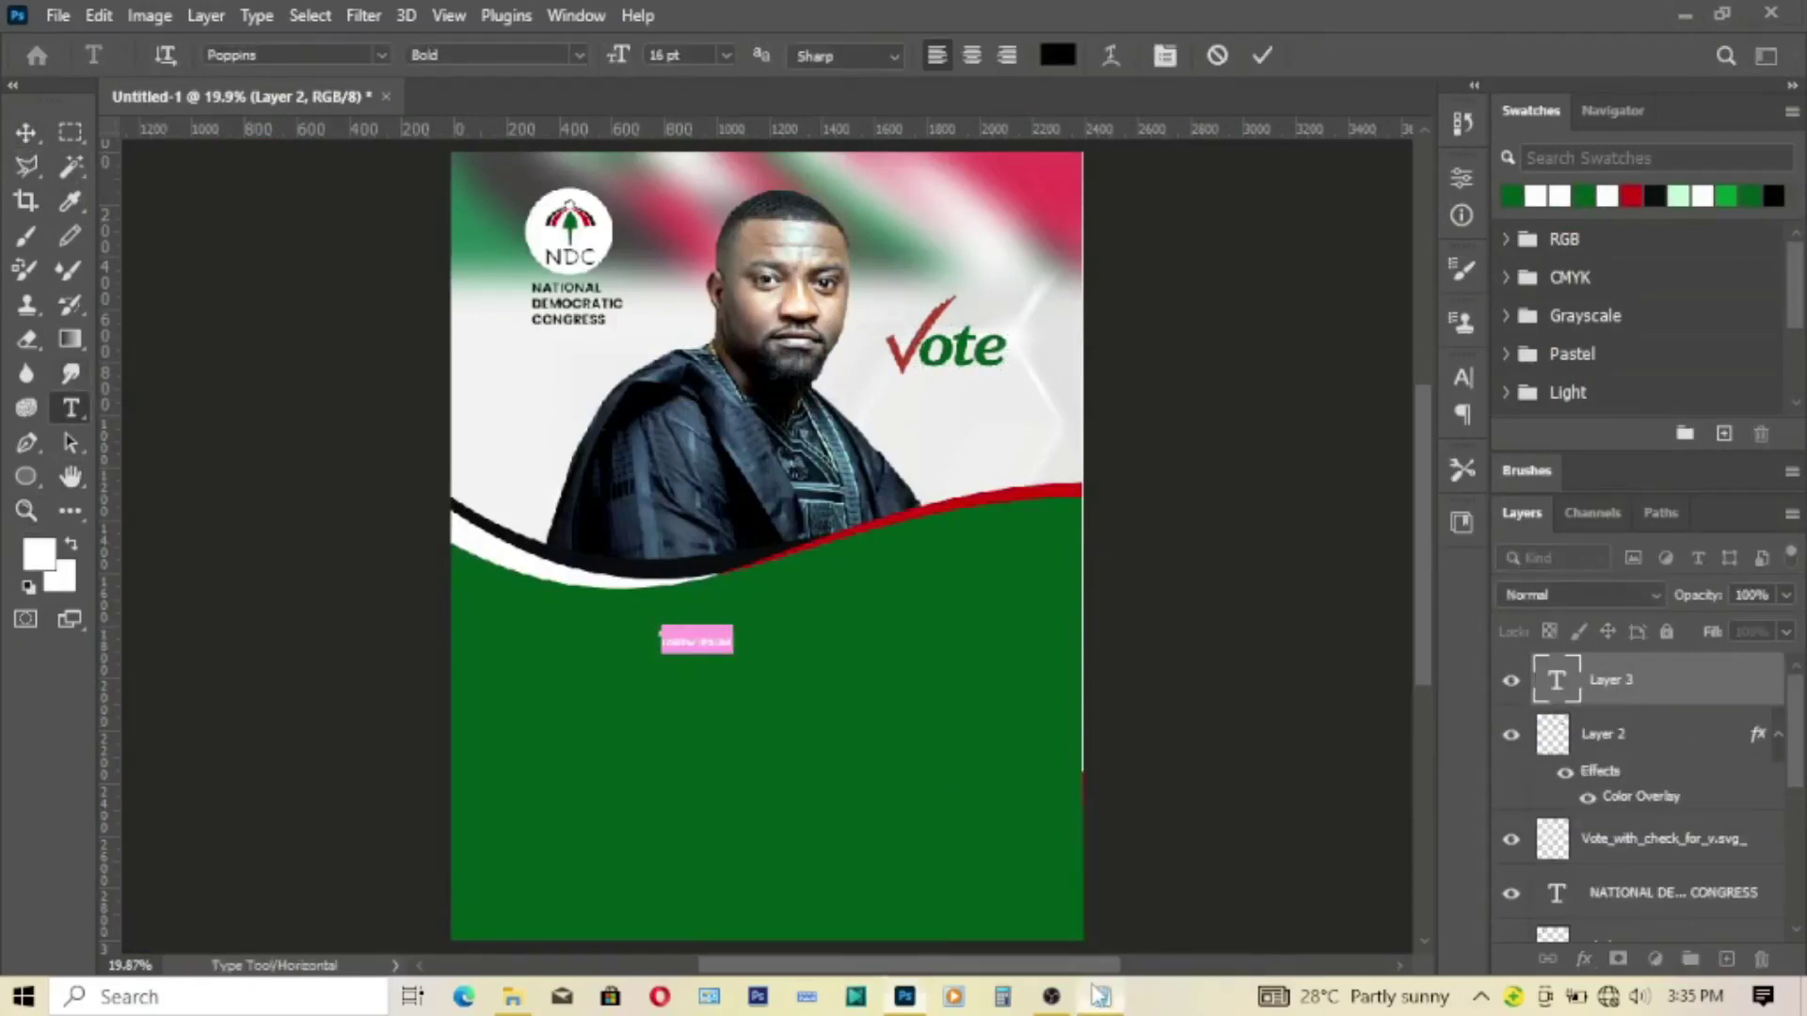
left_click_drag(485, 700, 630, 717)
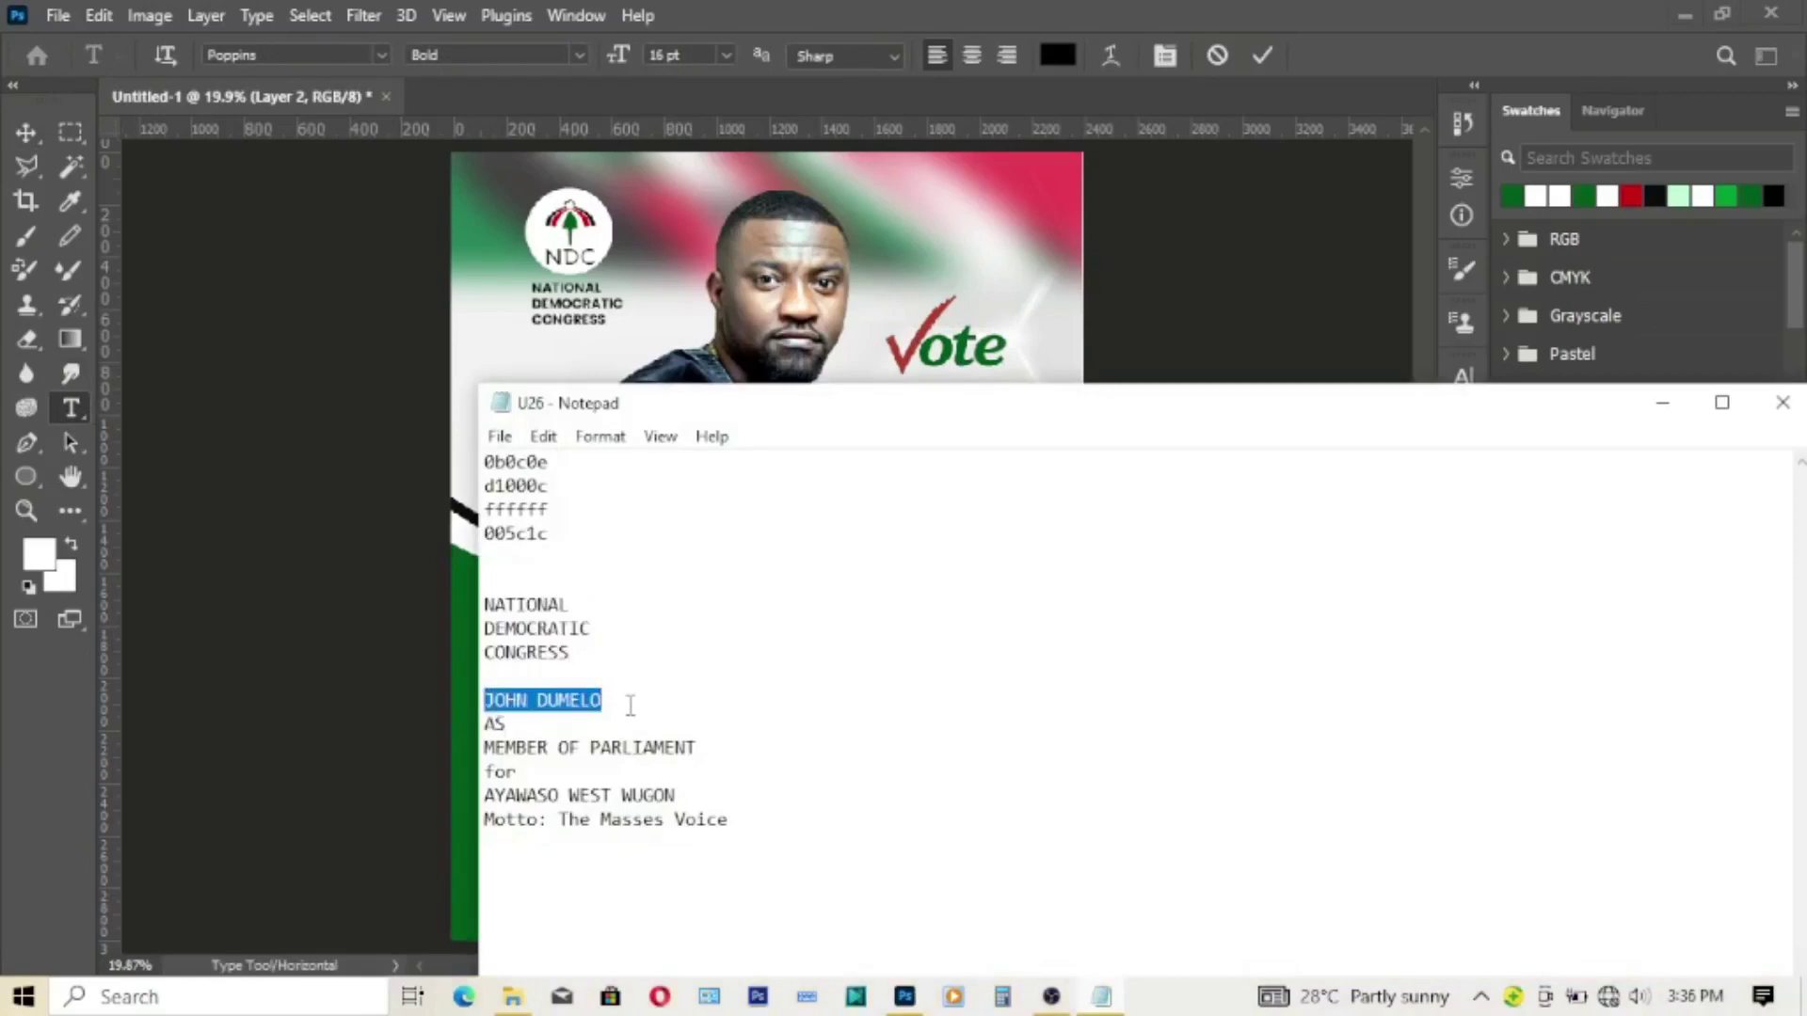
left_click(1662, 403)
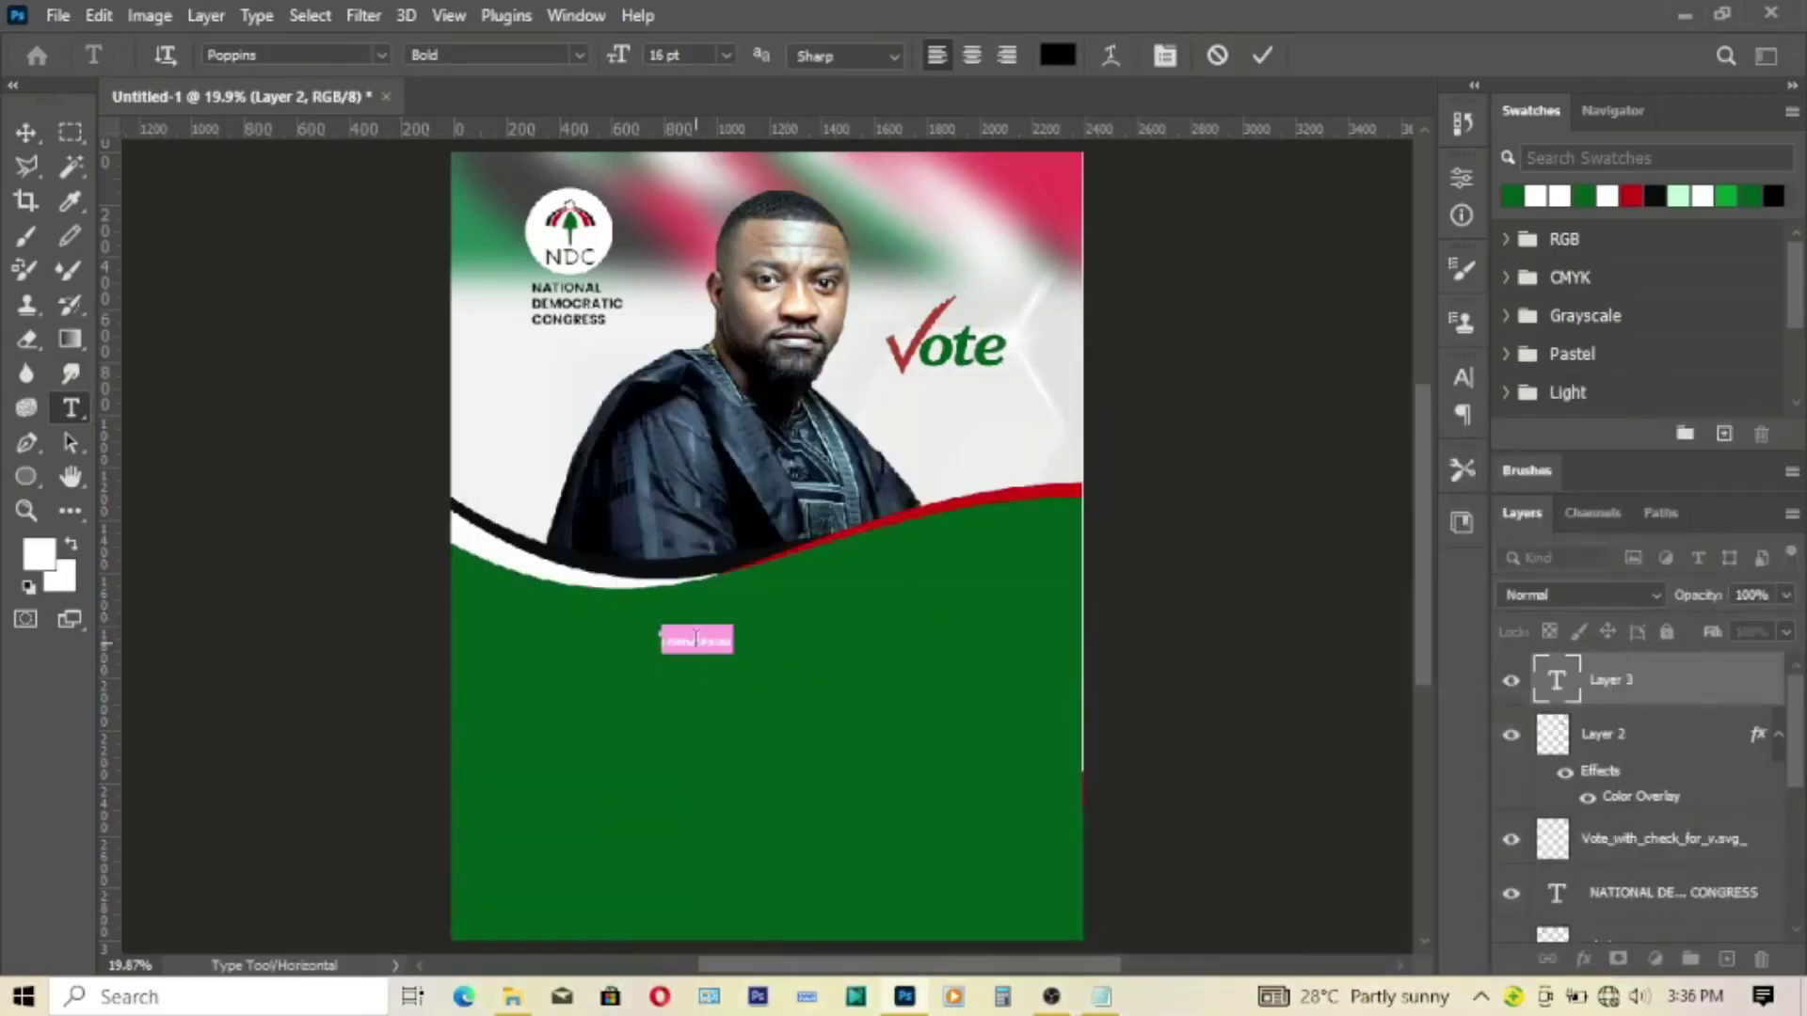
key("ctrl+v")
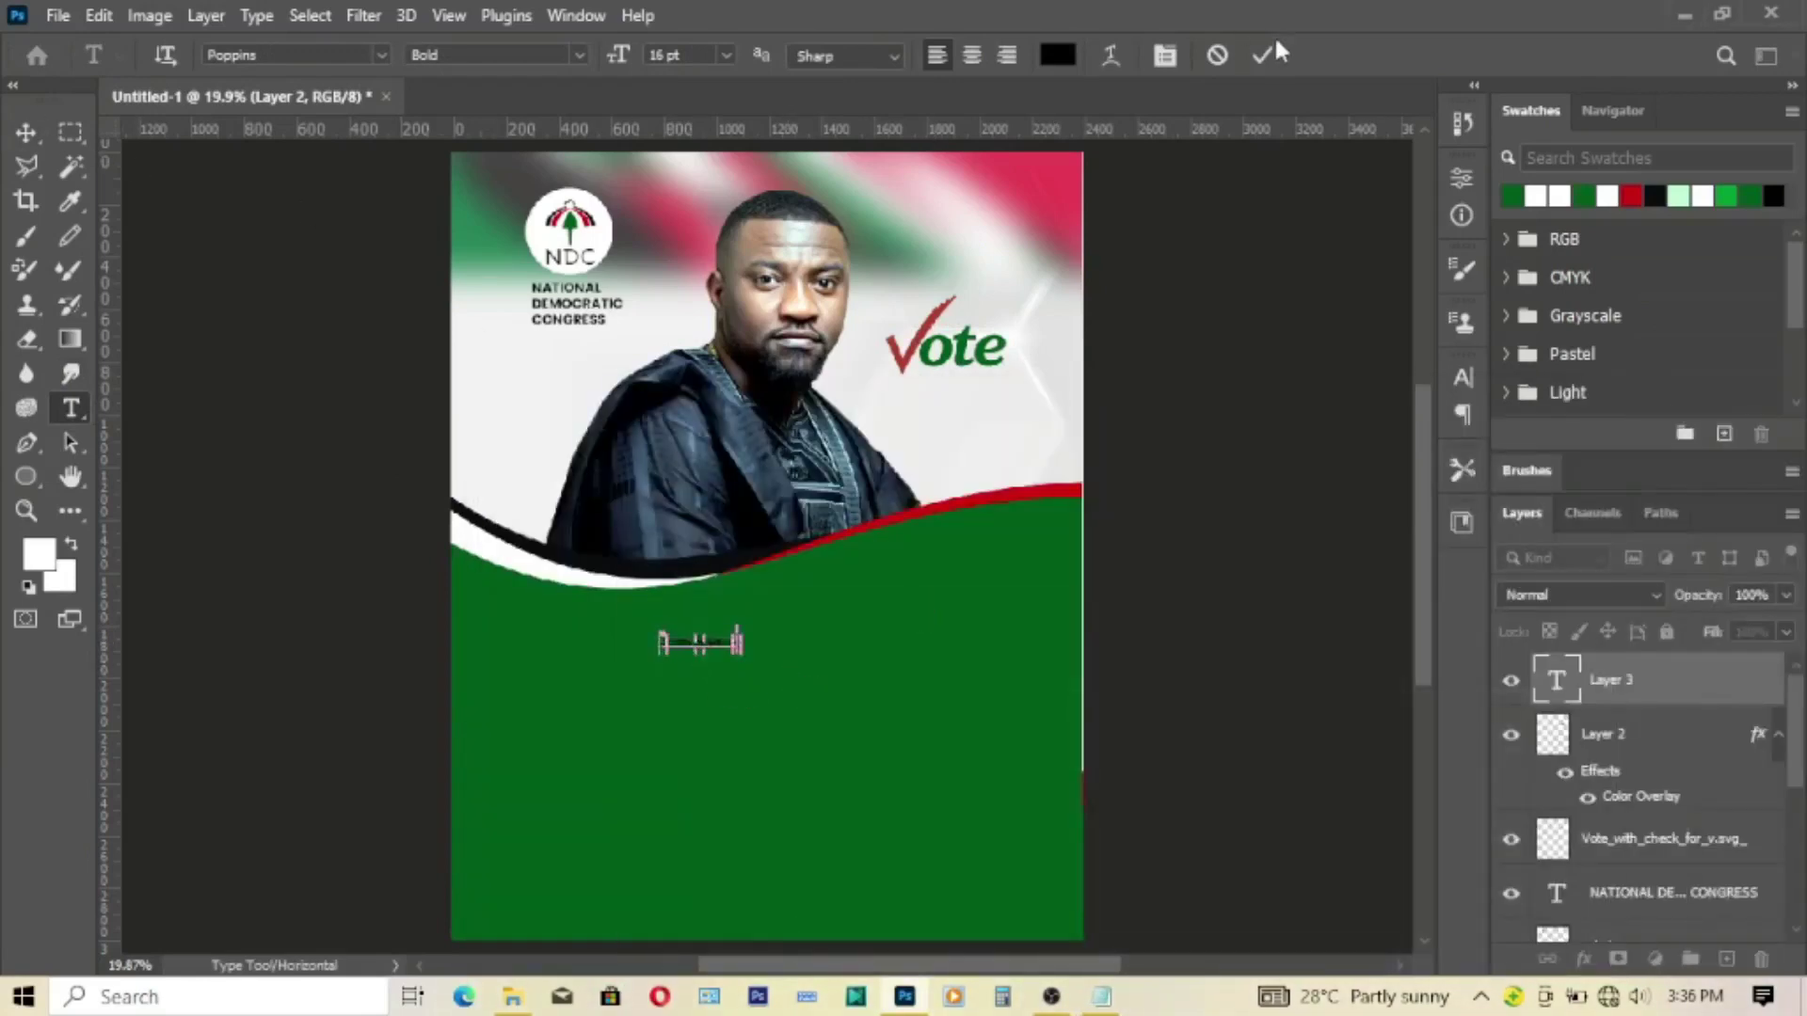
Step: Enlarge the name about fivefold, centre it horizontally on the flyer and nudge it up
left_click(26, 131)
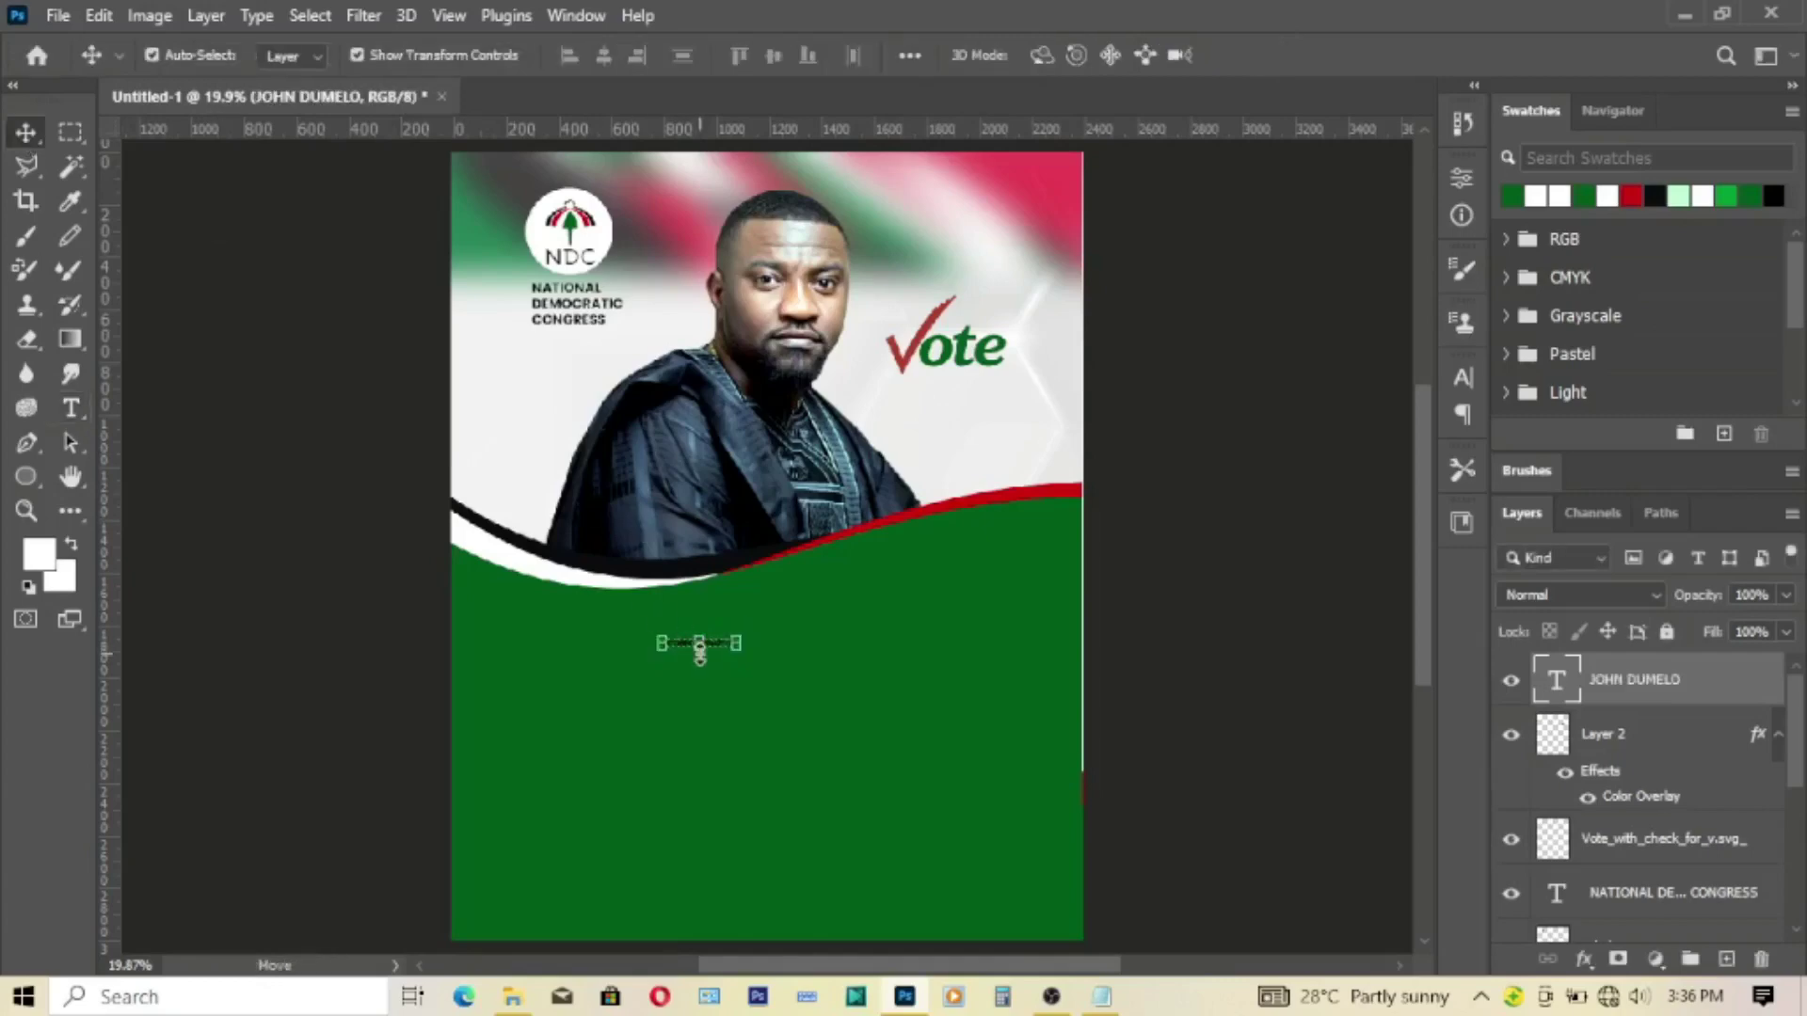
left_click_drag(701, 651, 701, 716)
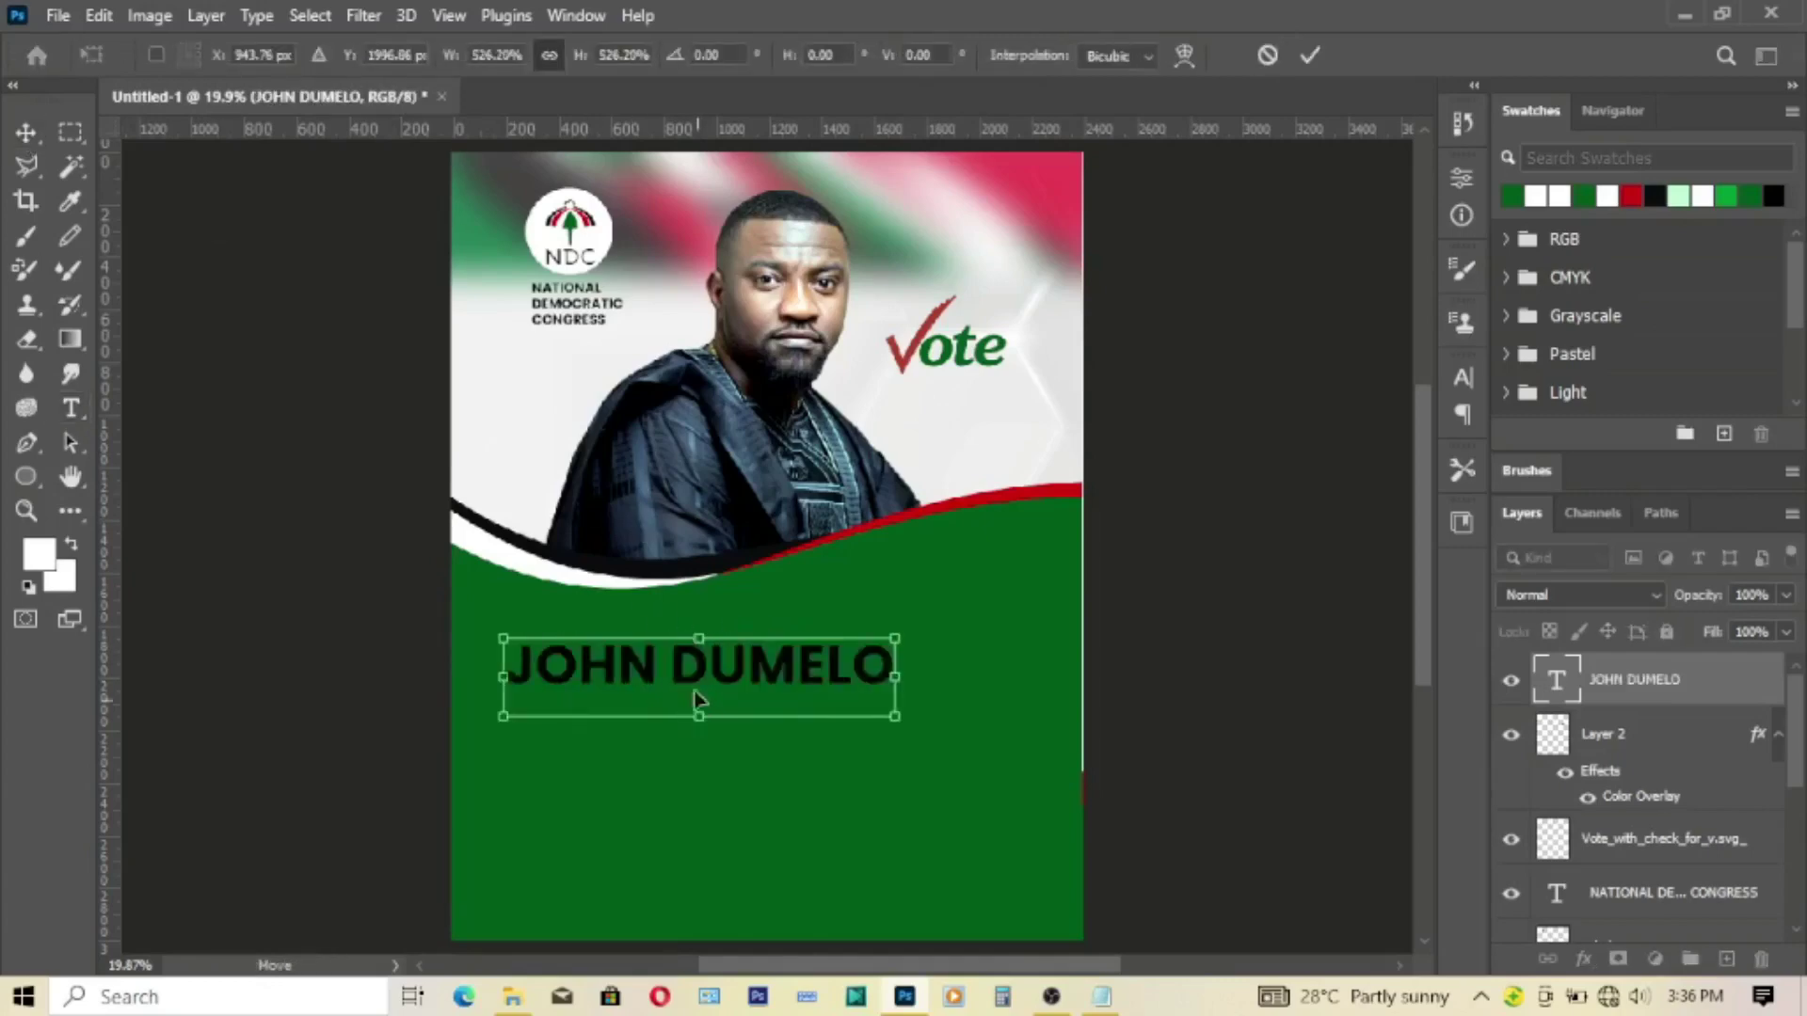
left_click_drag(765, 659, 764, 656)
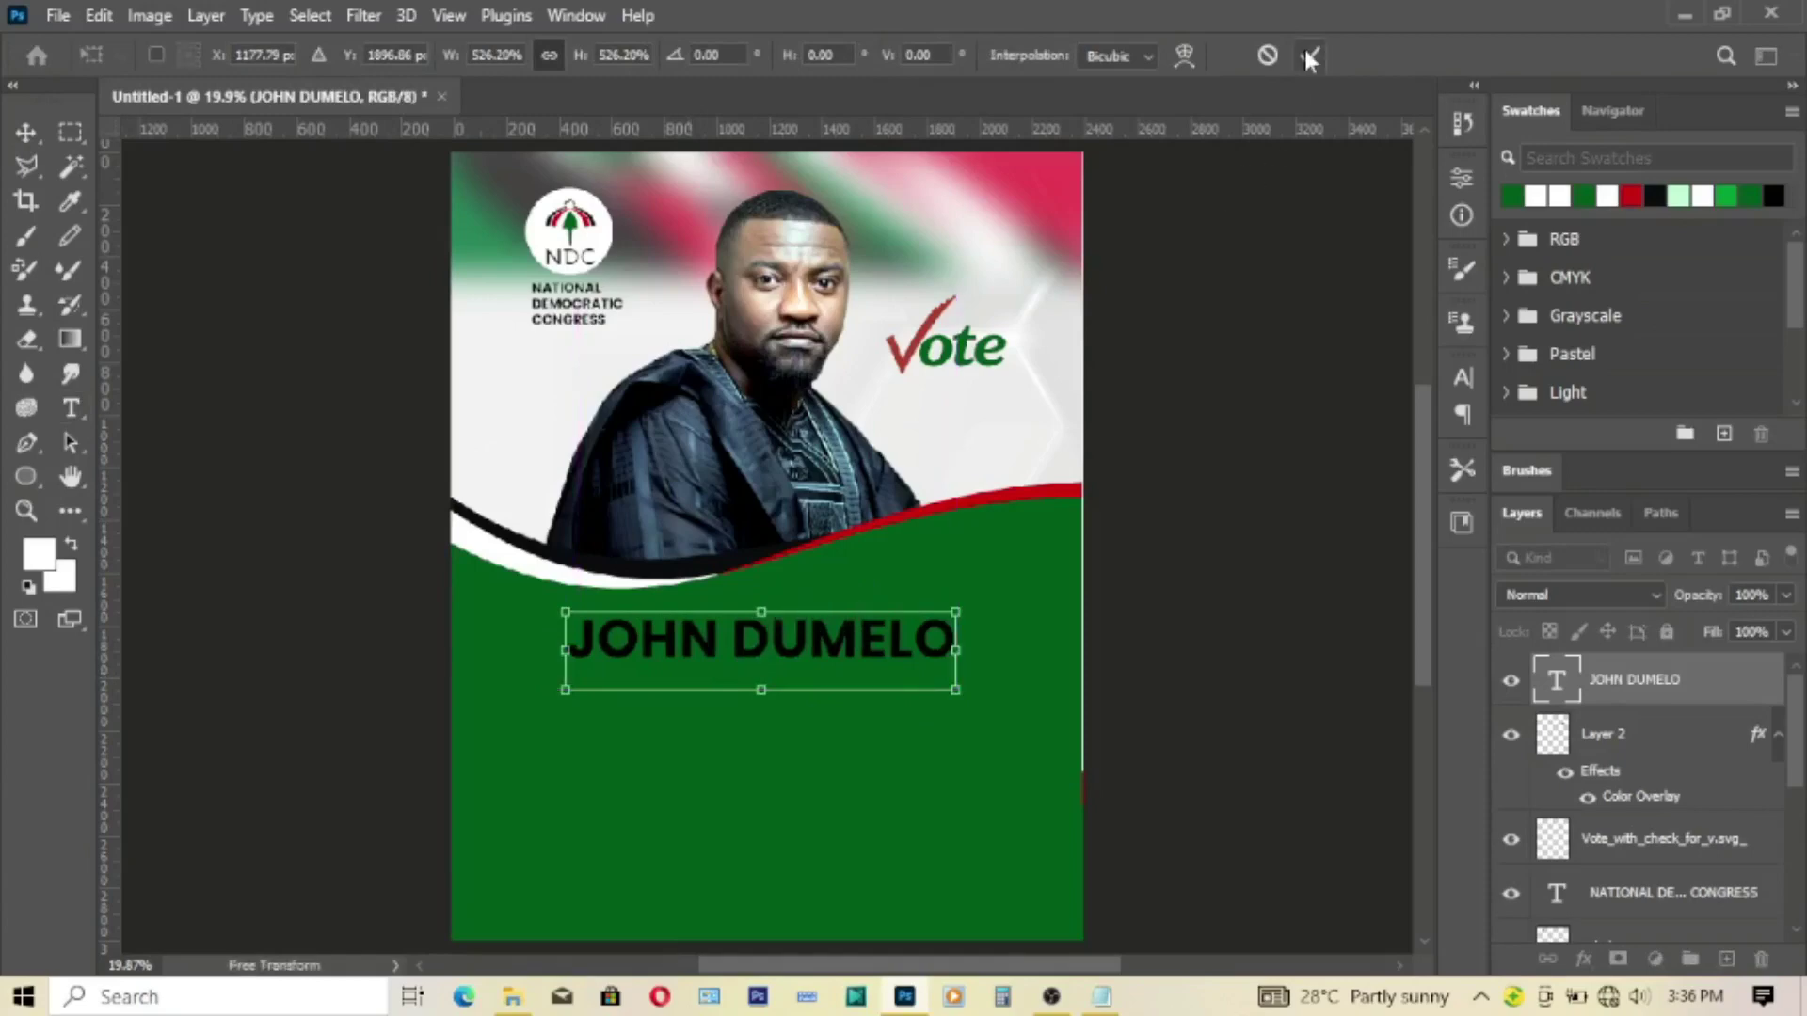
left_click(1308, 54)
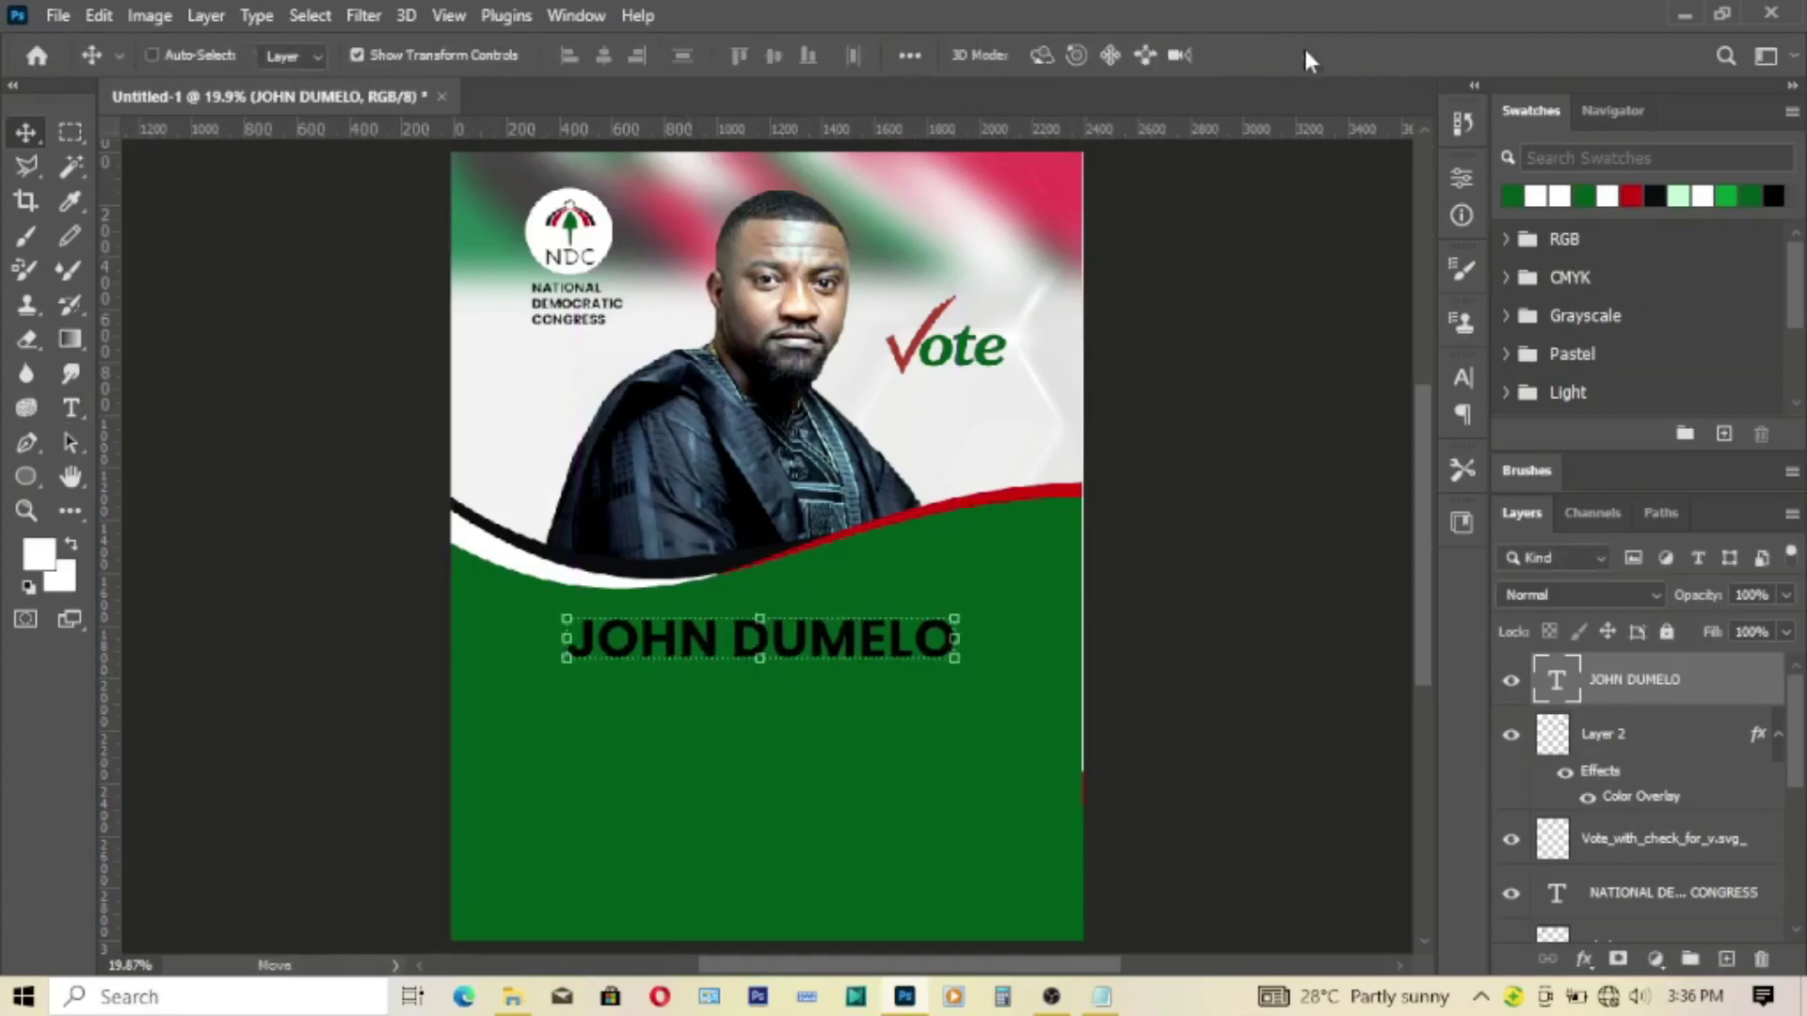
left_click(604, 54)
key("ctrl+d")
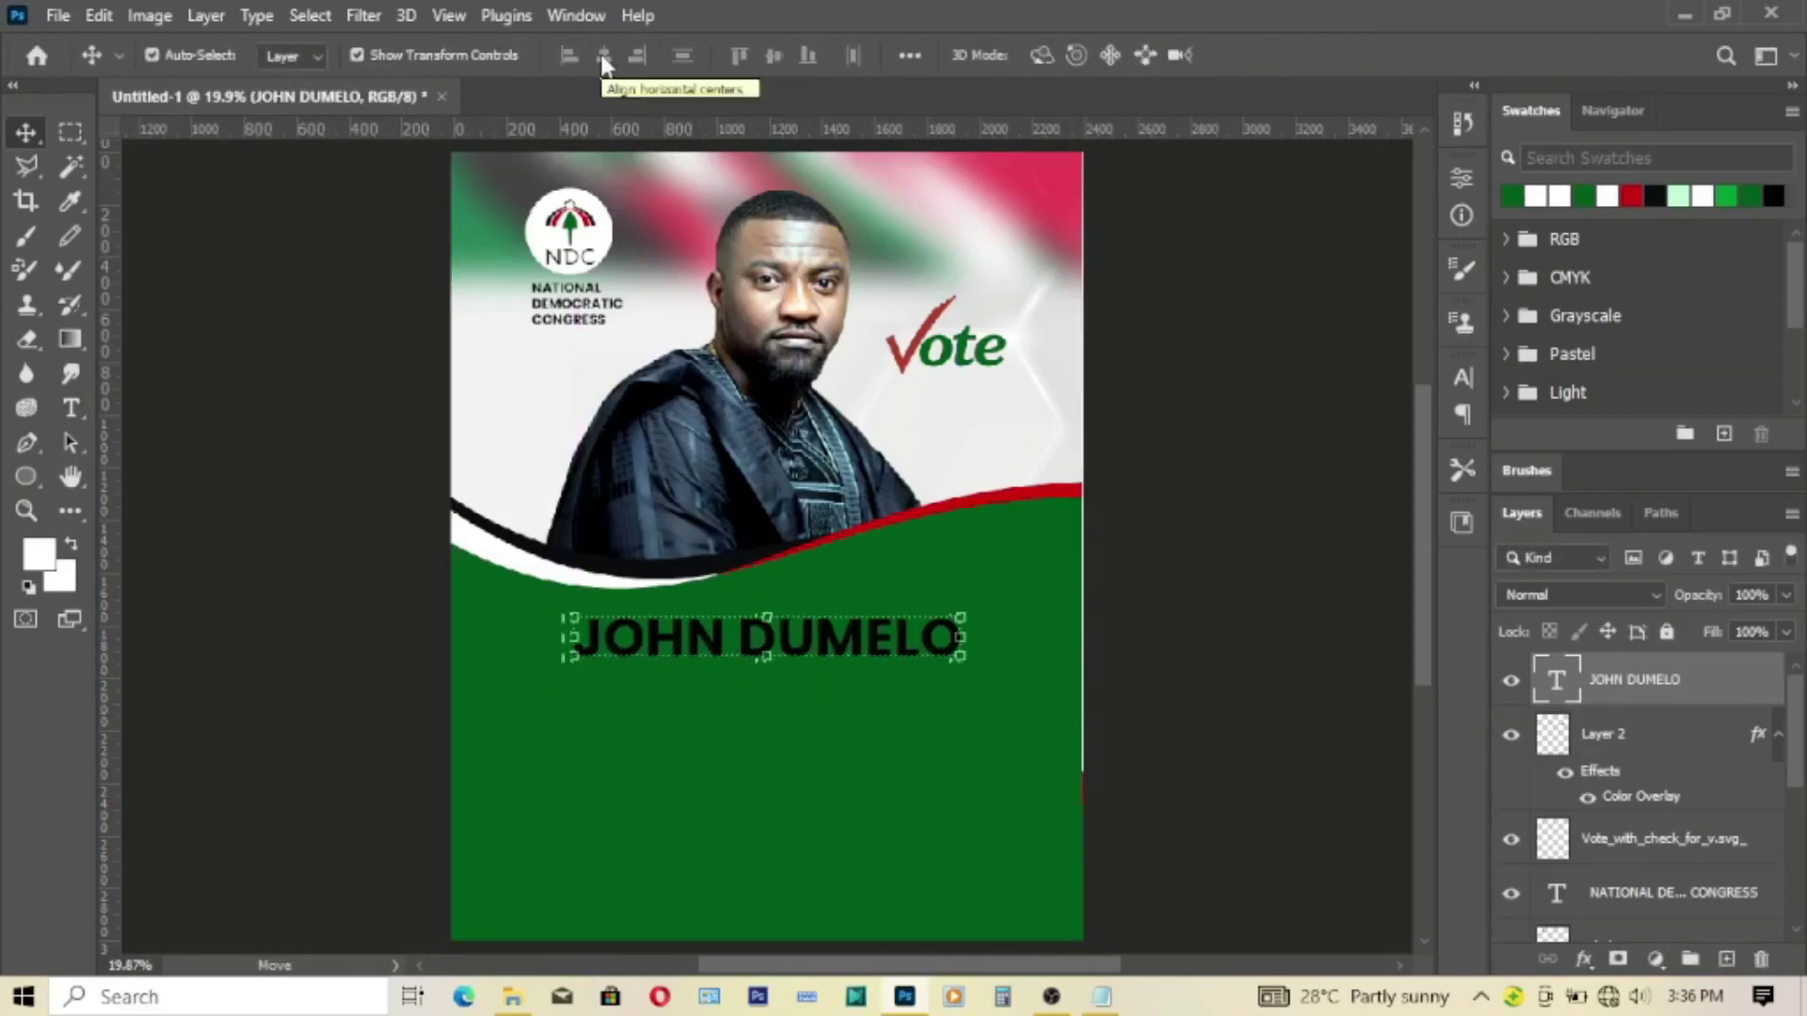
key("shift+Up")
key("shift+Up")
key("shift+Up")
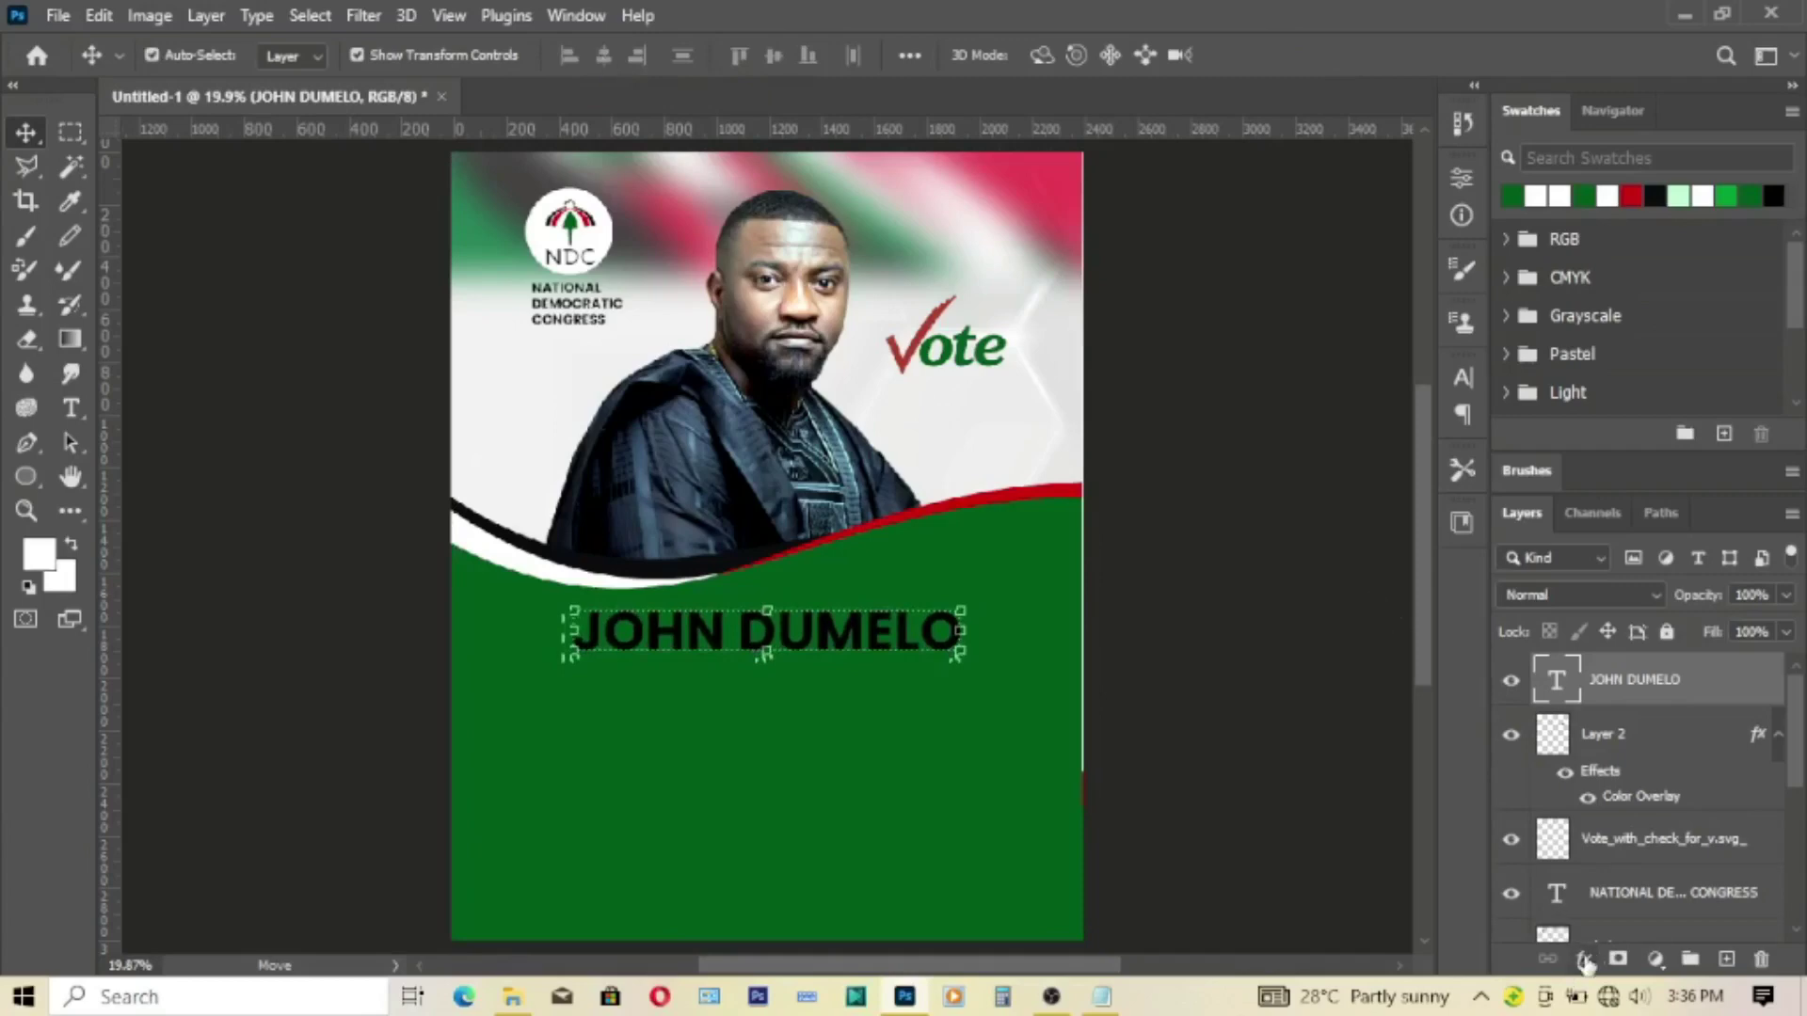
left_click(1584, 960)
left_click(1660, 701)
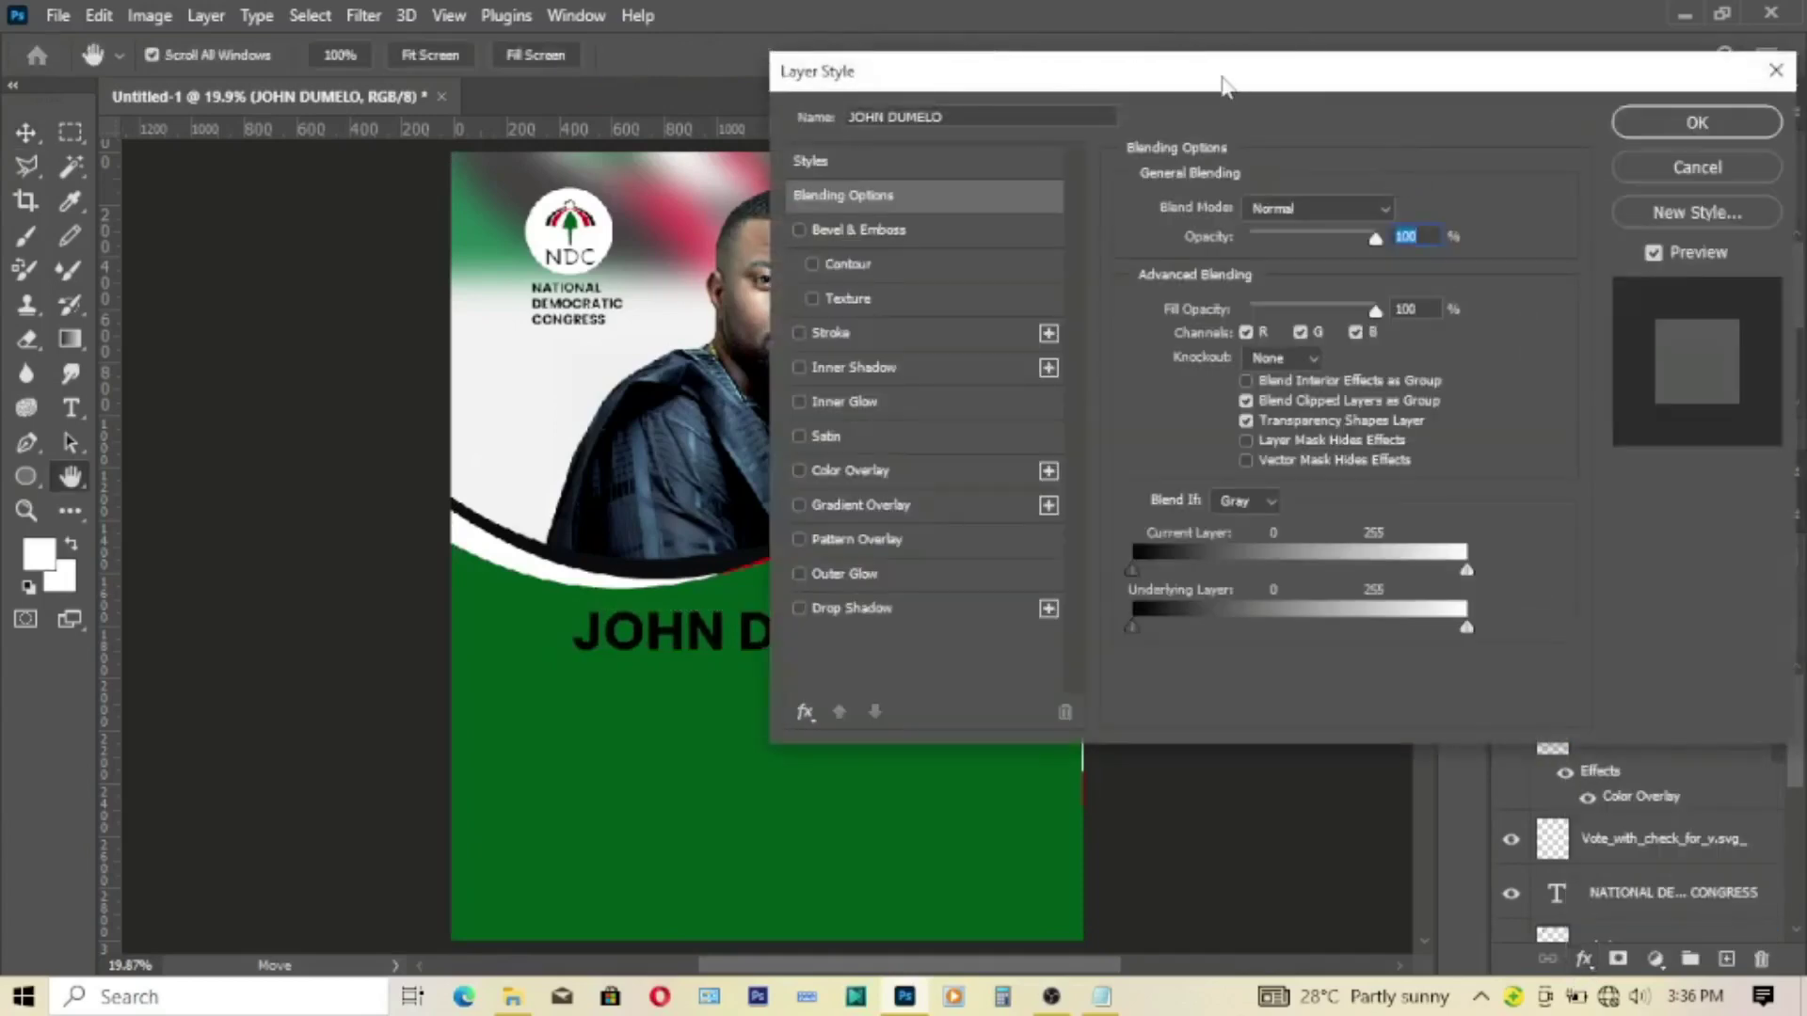
Step: Add a Basics Foreground to Background white gradient overlay to the name
left_click_drag(1228, 88, 1461, 88)
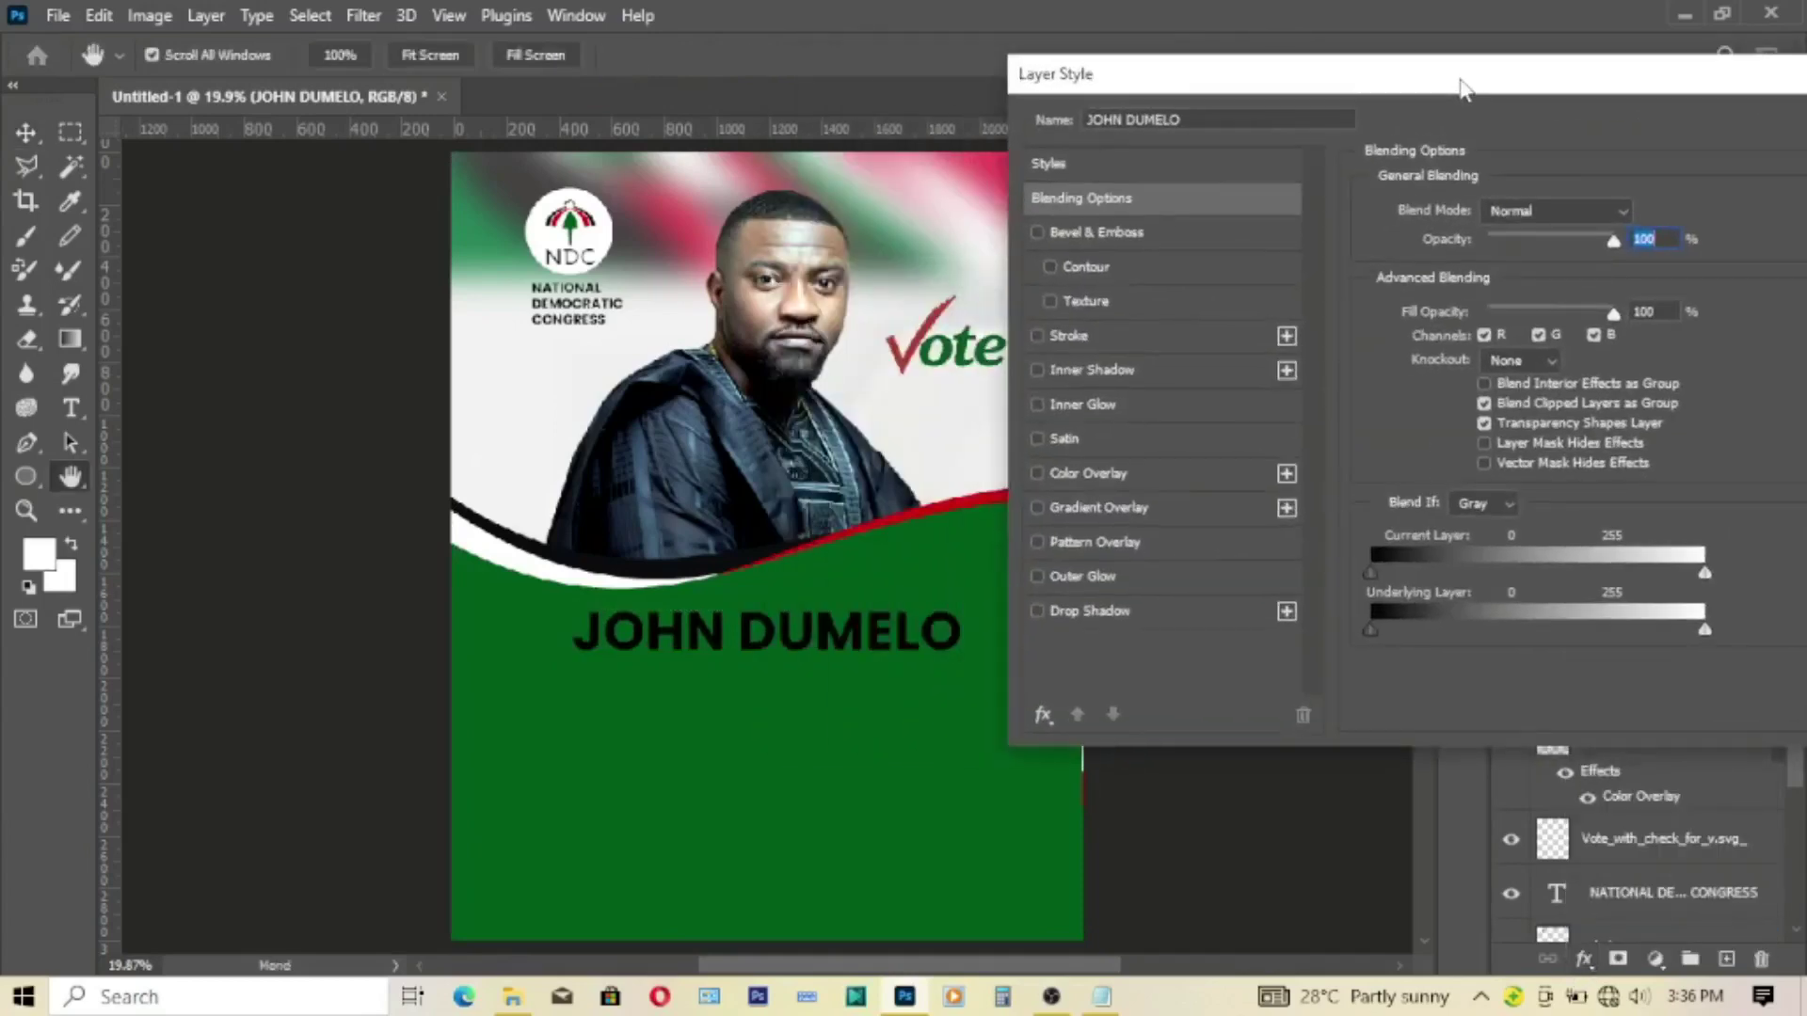
left_click(1134, 513)
left_click(1499, 285)
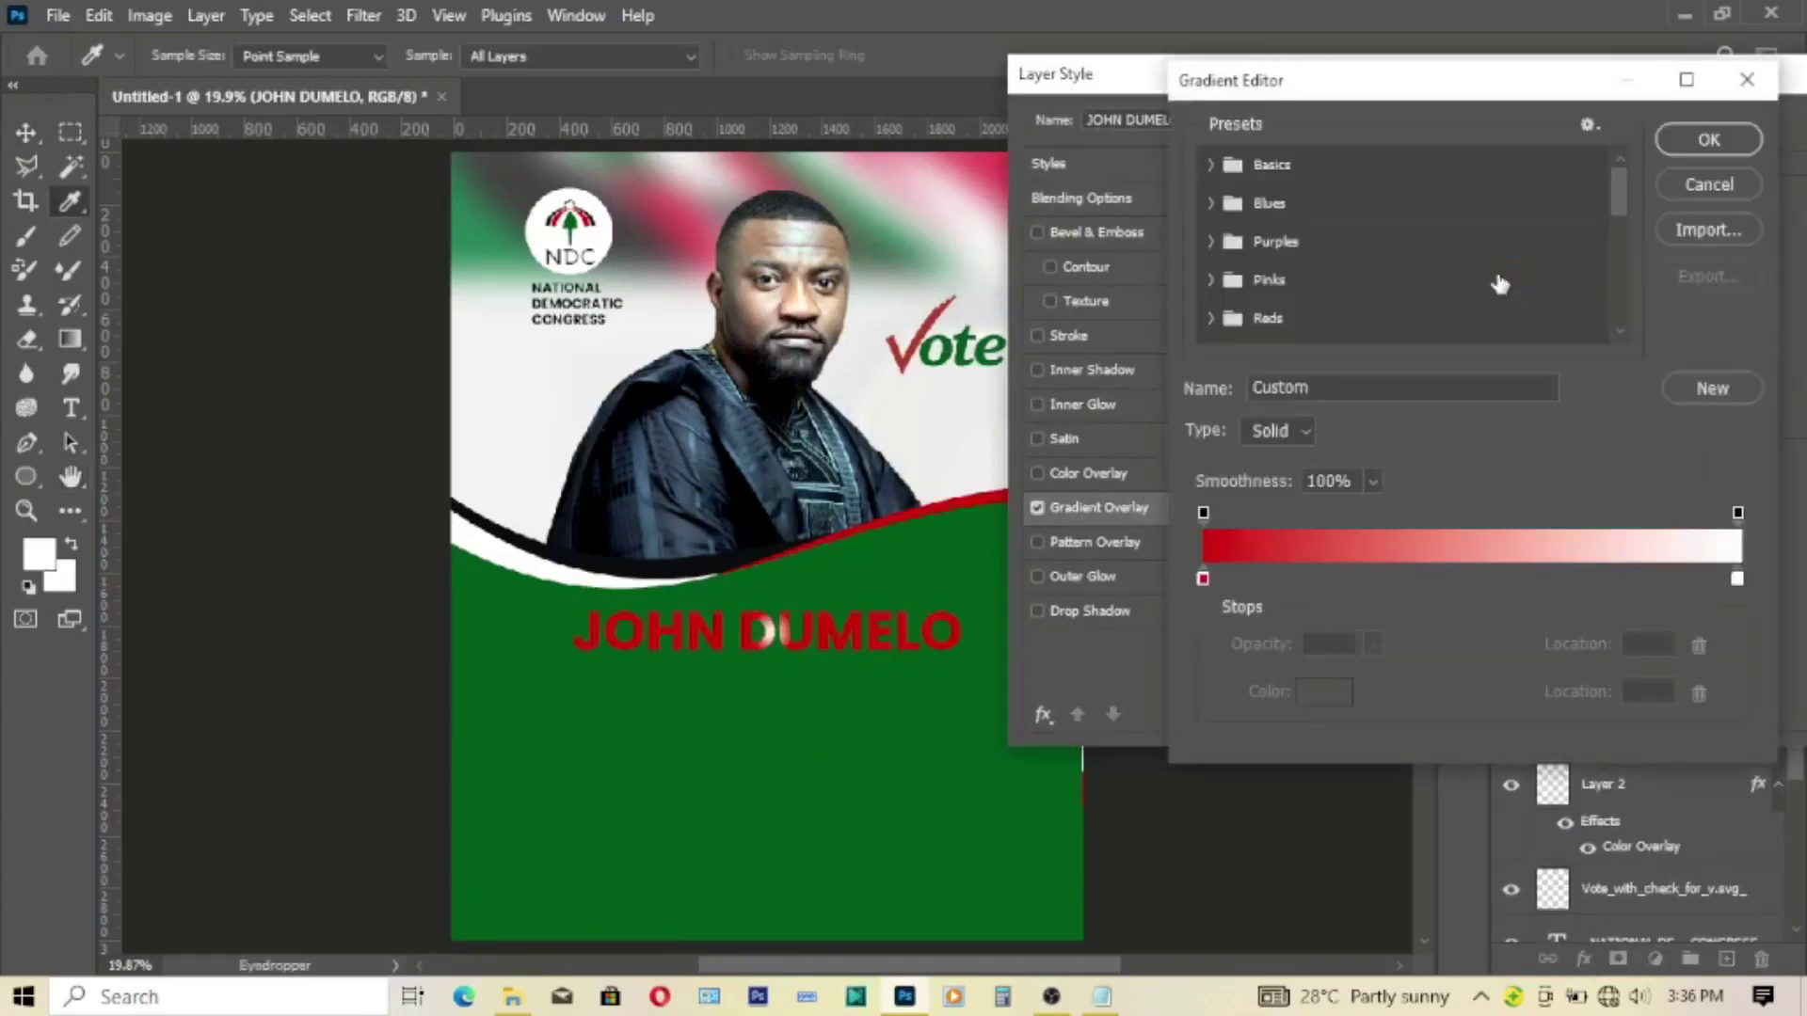
left_click(1209, 167)
left_click(1238, 196)
left_click(1709, 139)
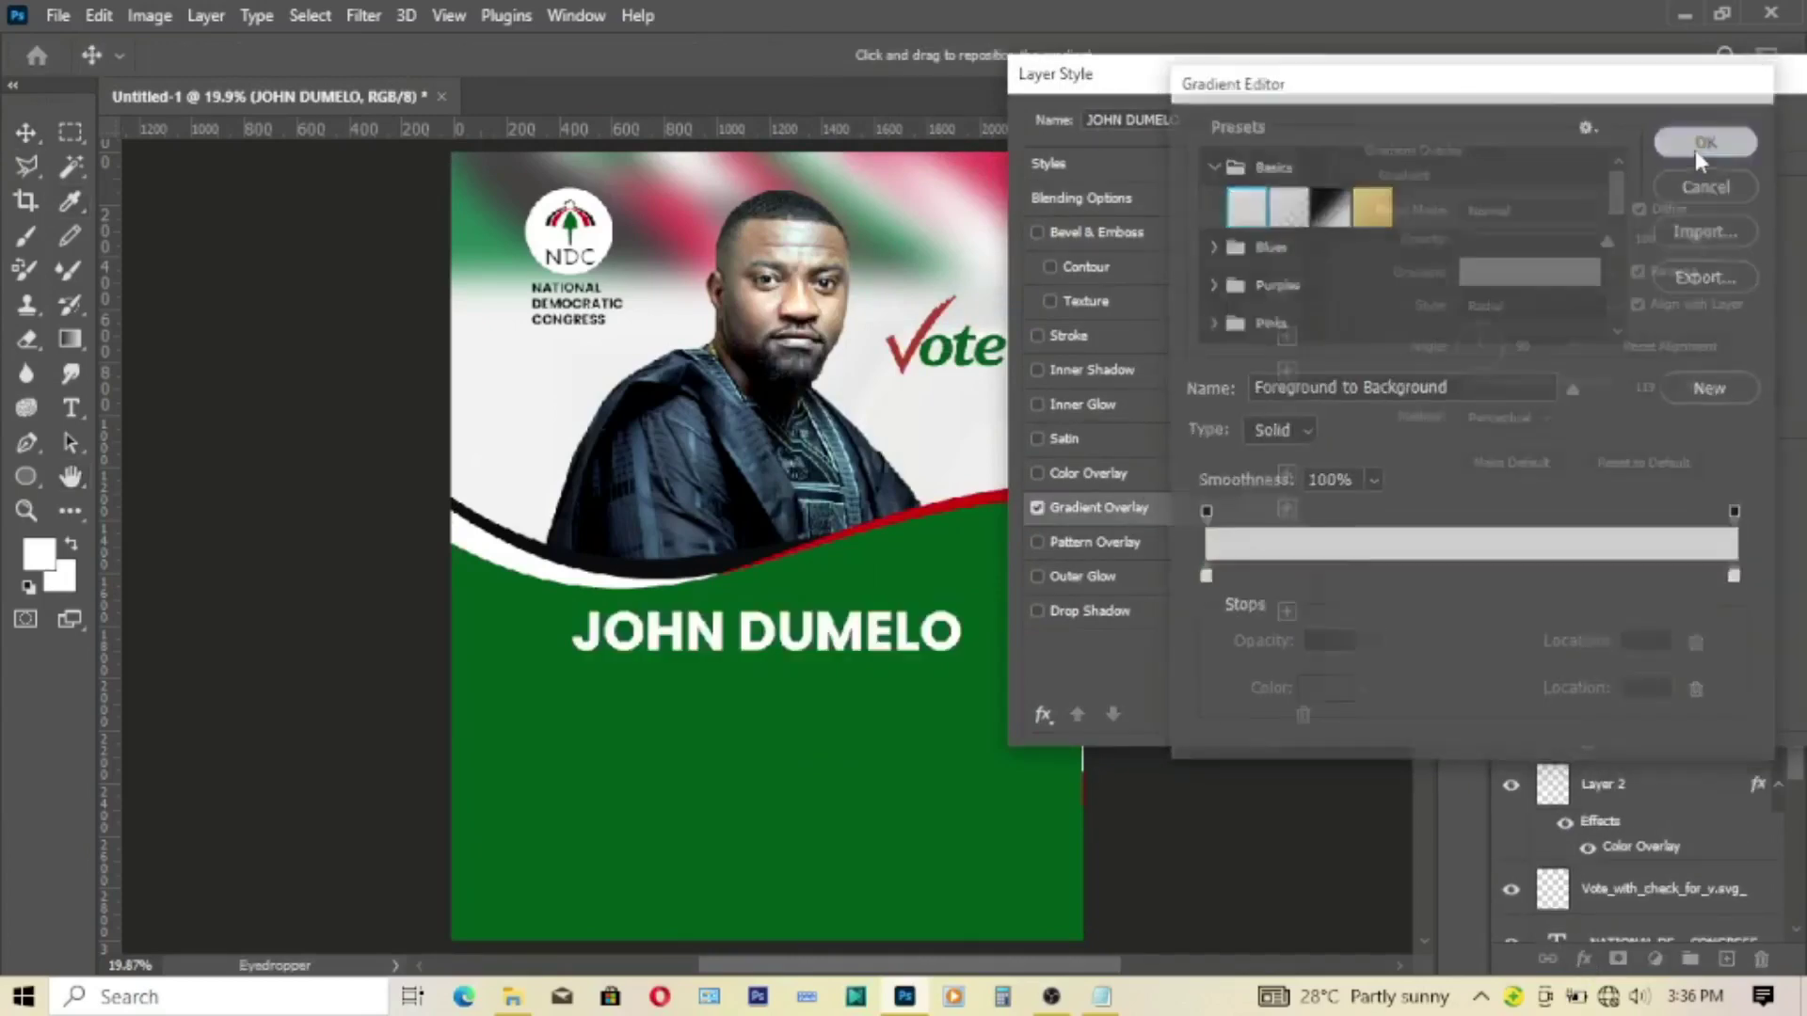
Step: Add a size 8 Bevel & Emboss and a drop shadow to the name, then apply the styles
left_click(1093, 231)
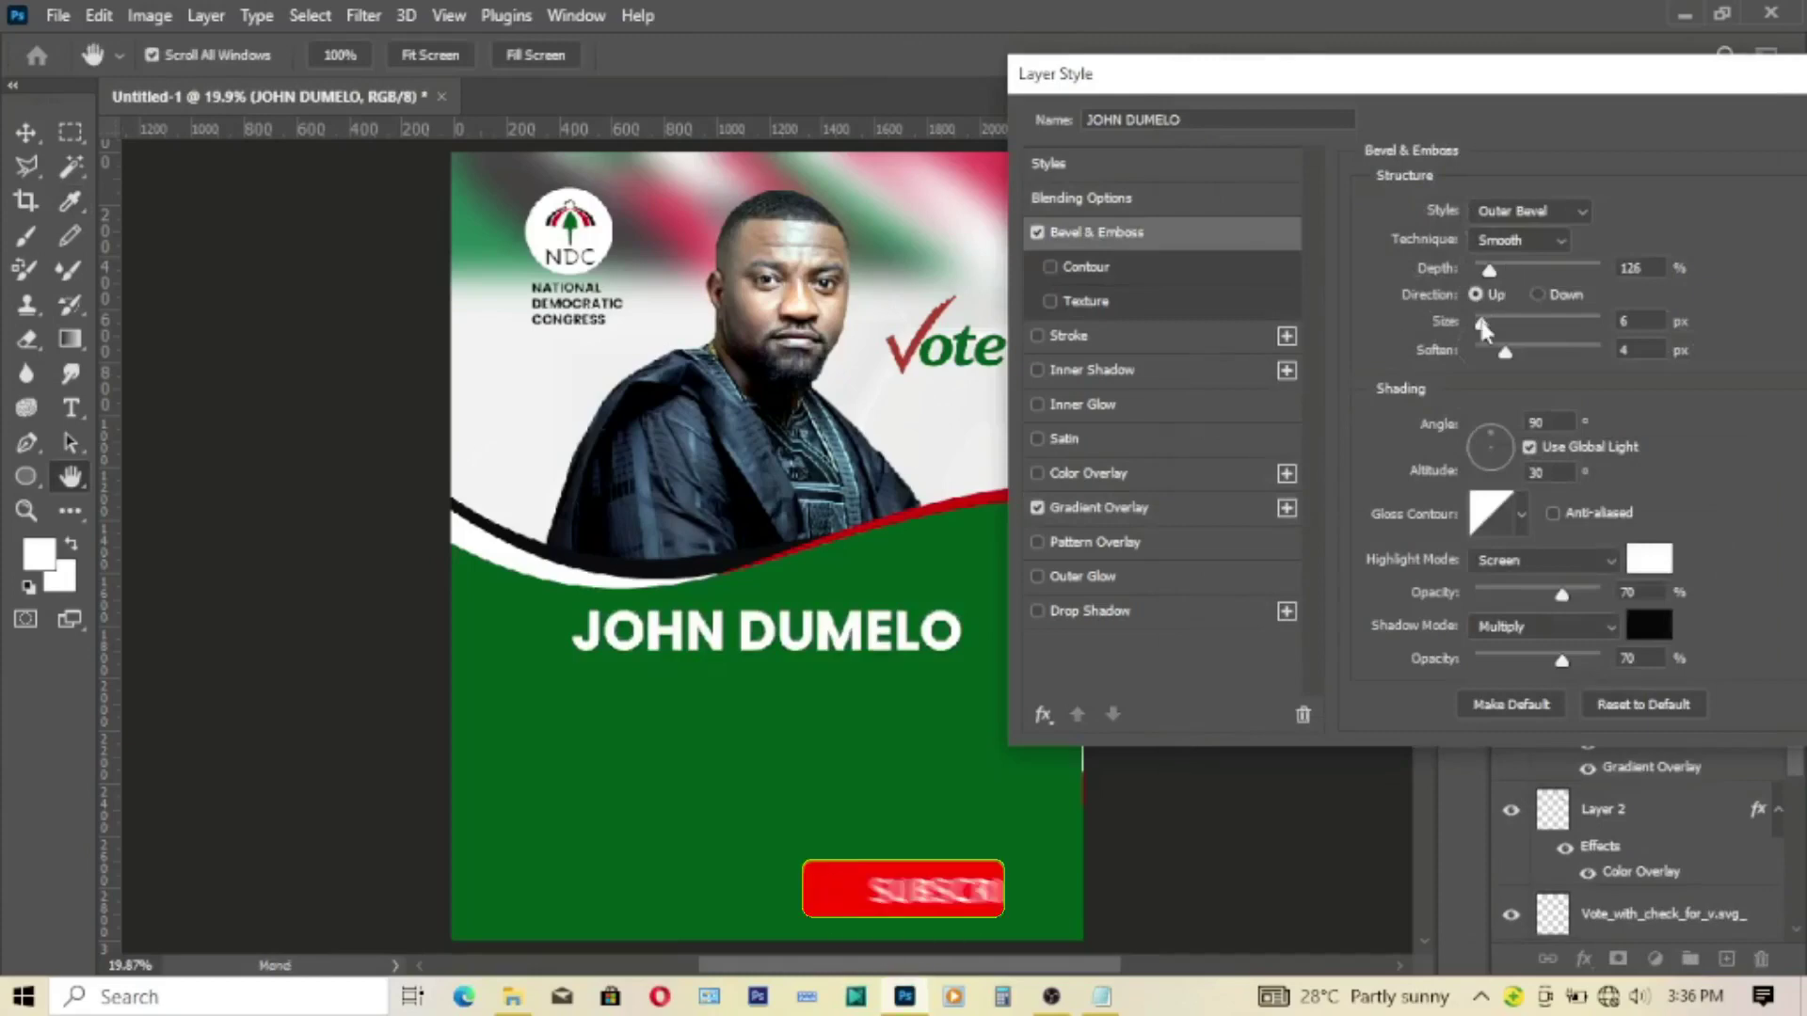
left_click(1638, 320)
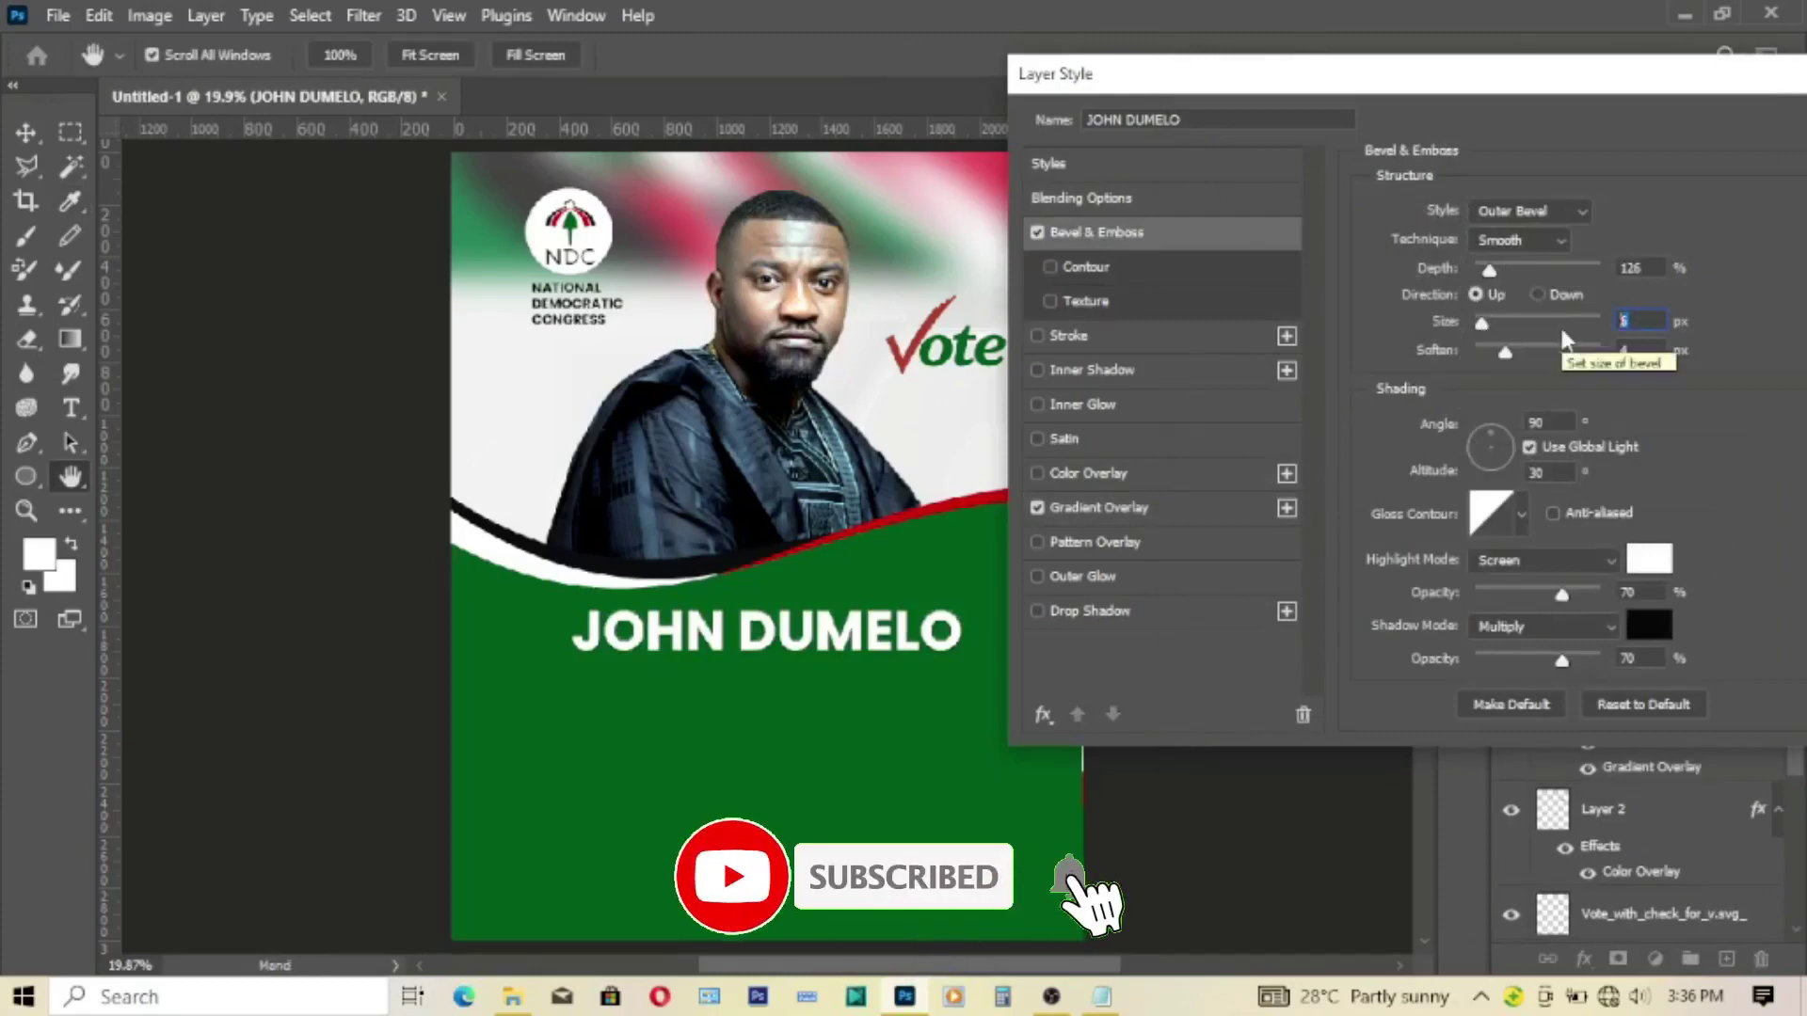
type("8")
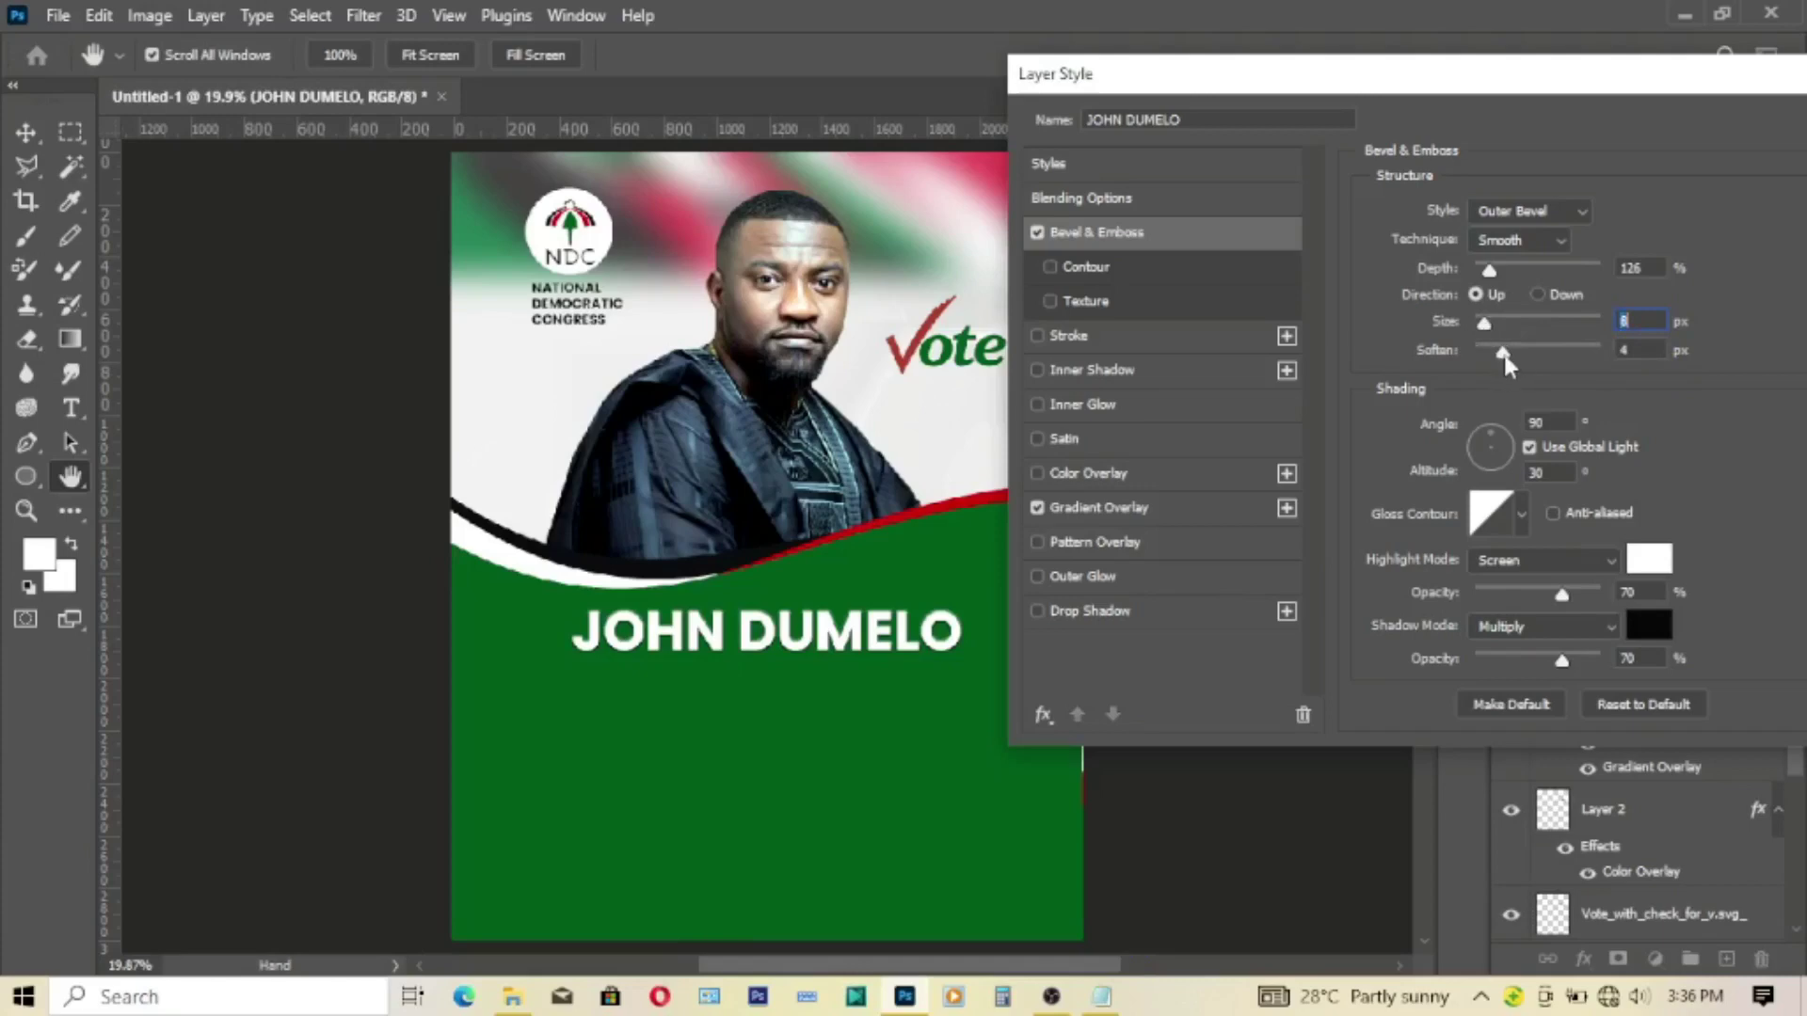
left_click(1101, 611)
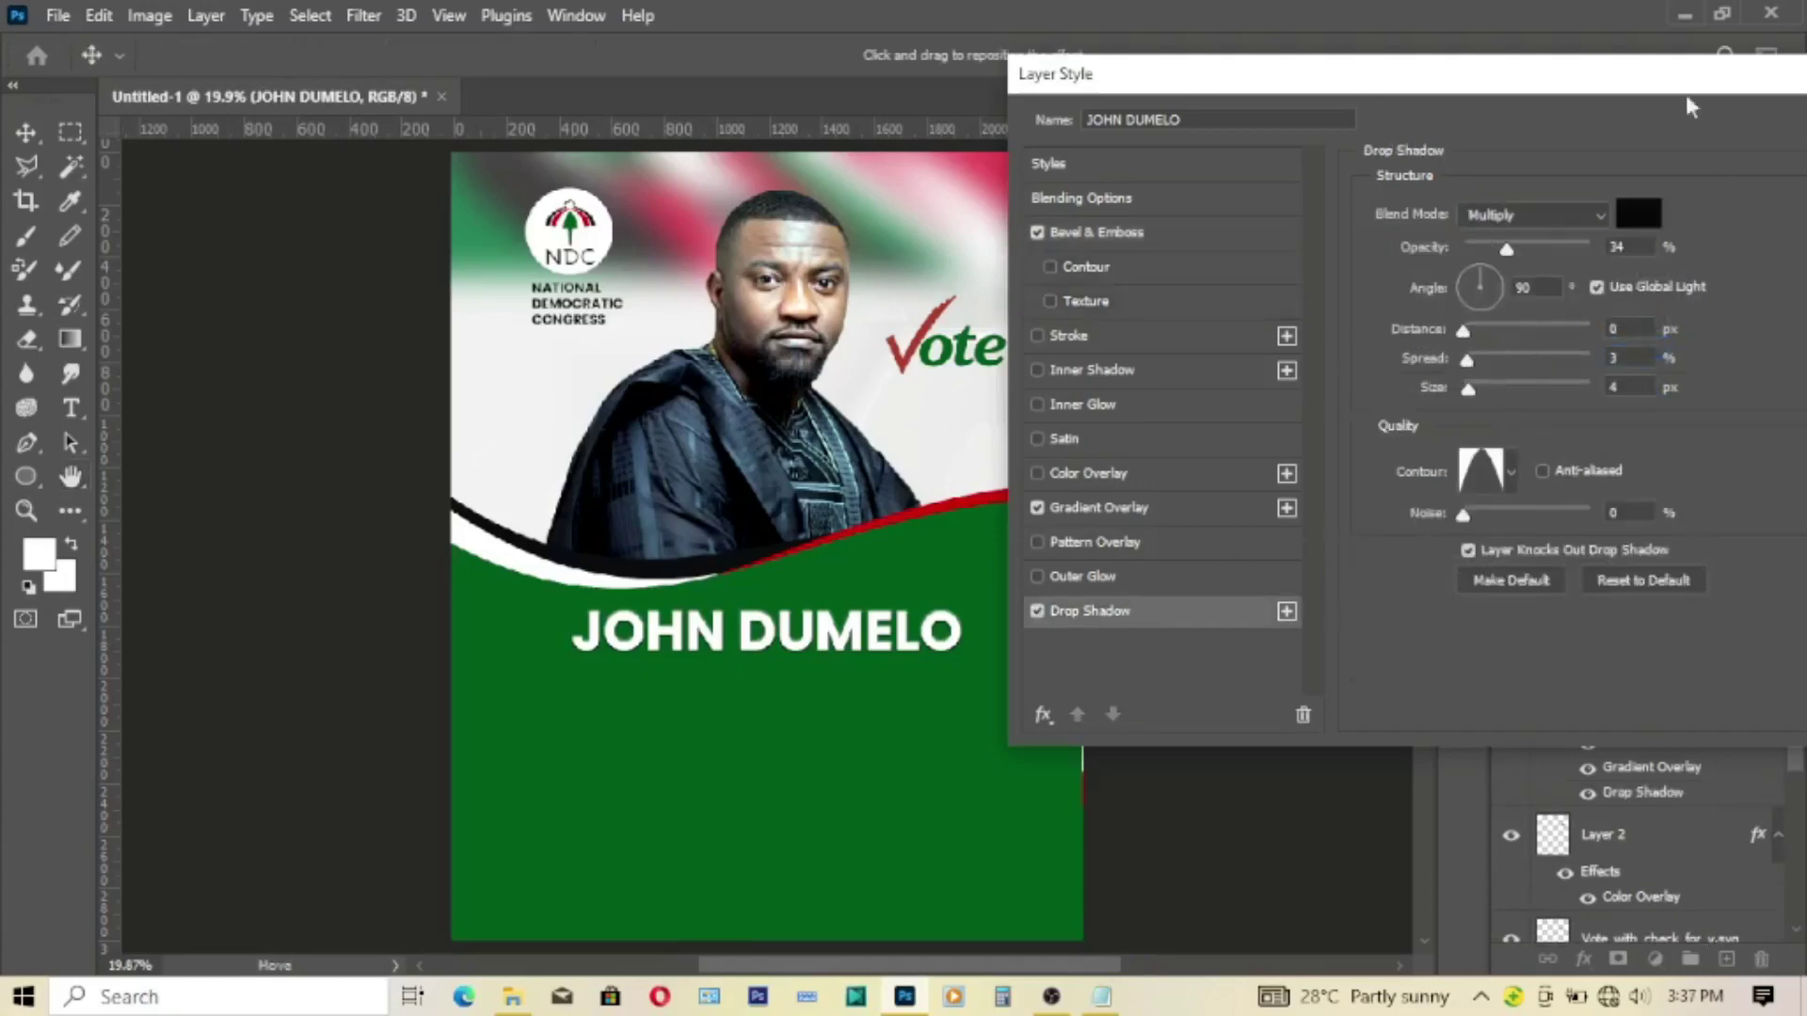
left_click_drag(1665, 83, 1316, 191)
left_click(1613, 189)
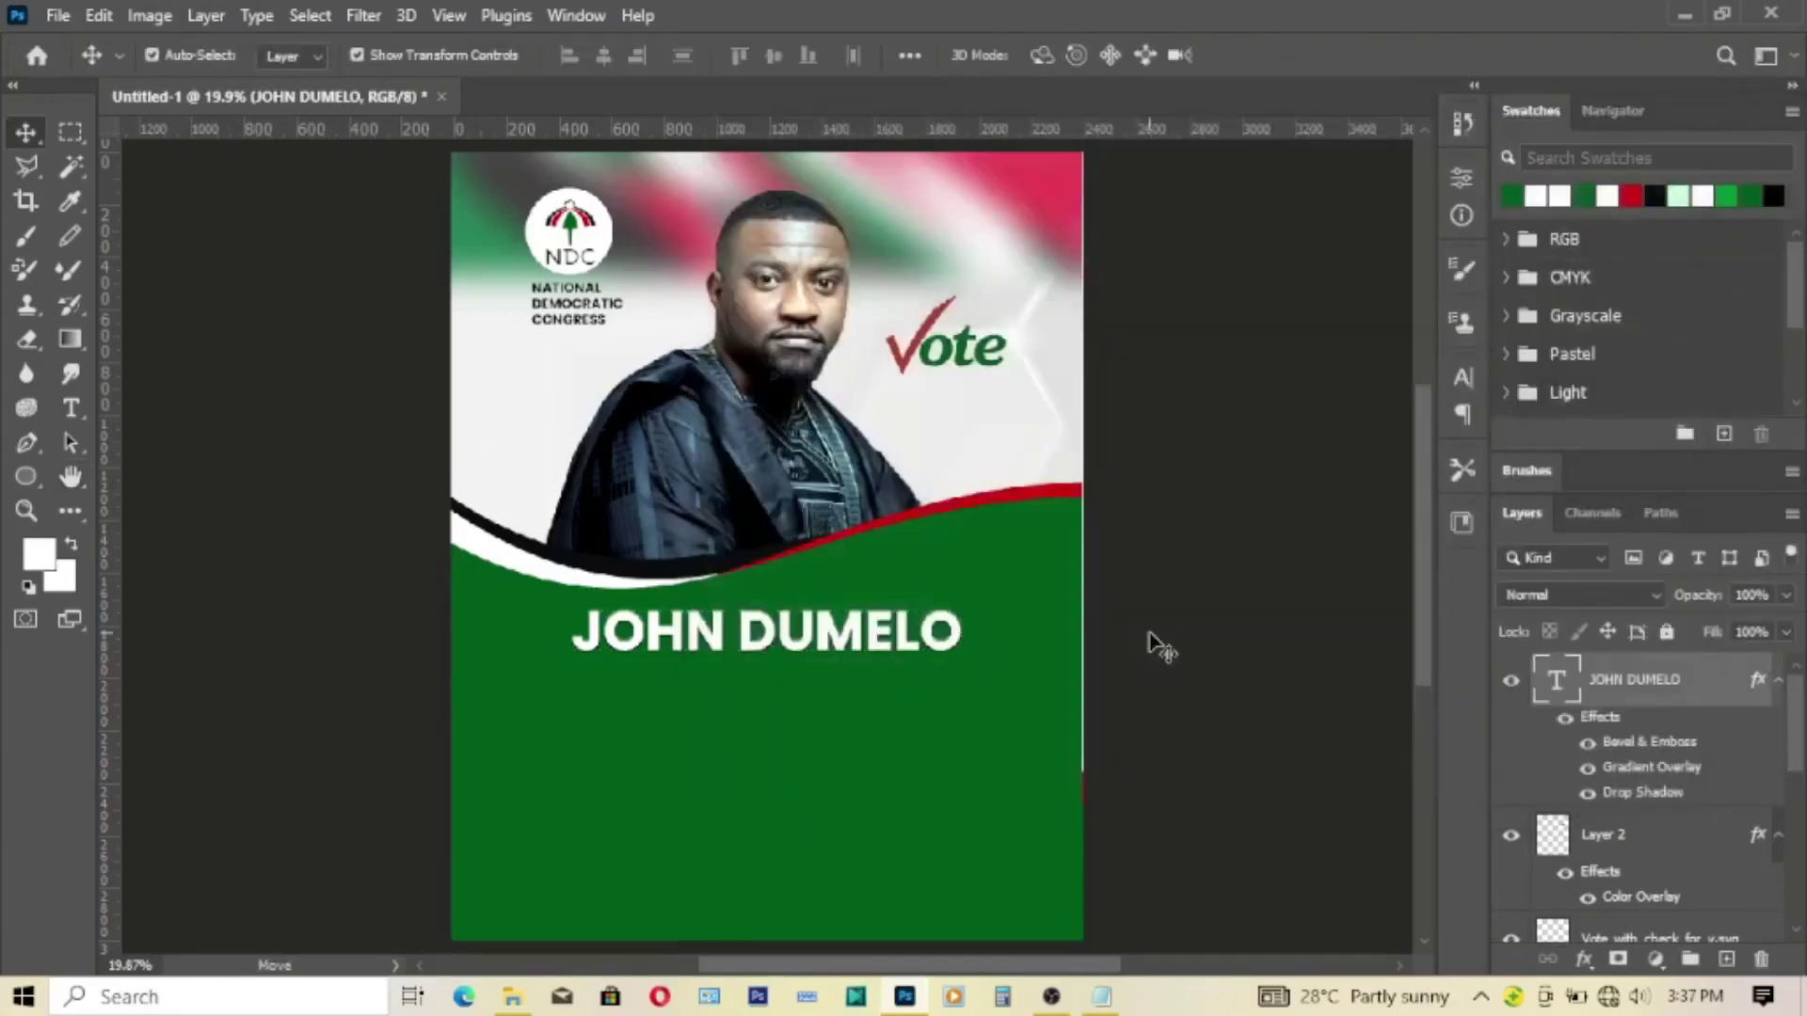
Step: Draw a 176 px white-filled circle below the name with the Ellipse Tool
left_click(28, 479)
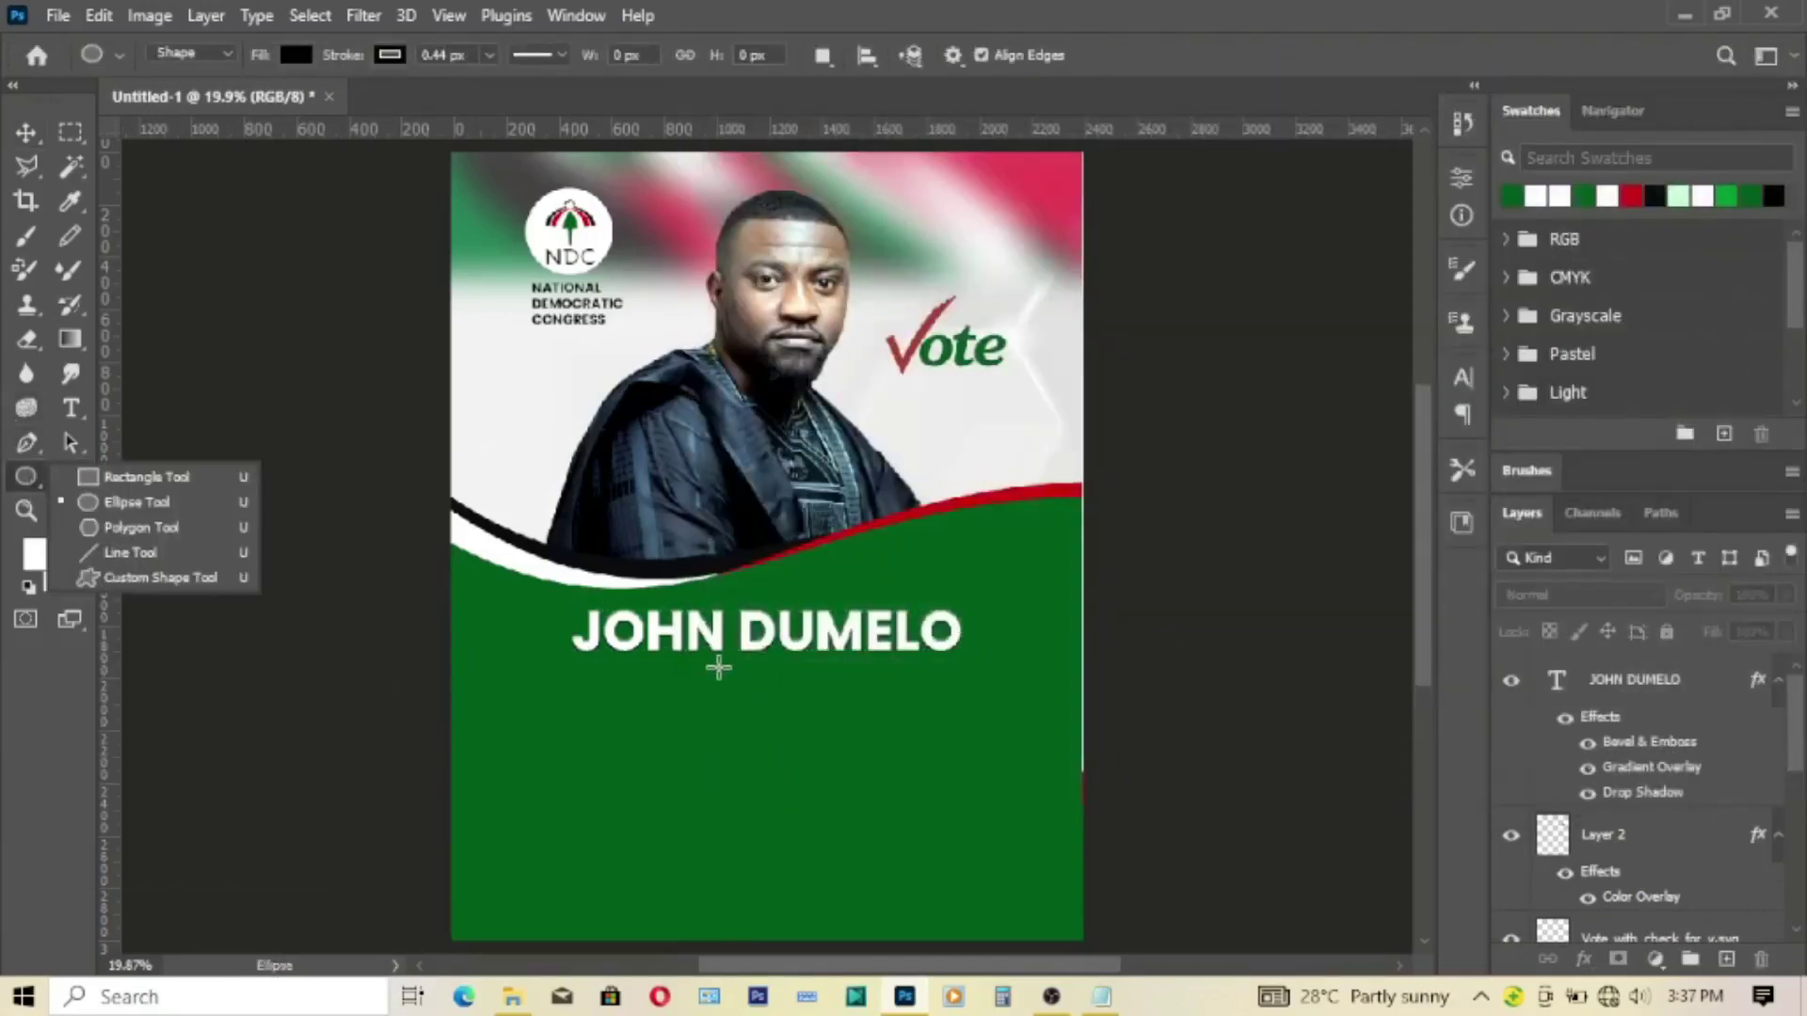
left_click(718, 667)
left_click_drag(713, 674, 766, 720)
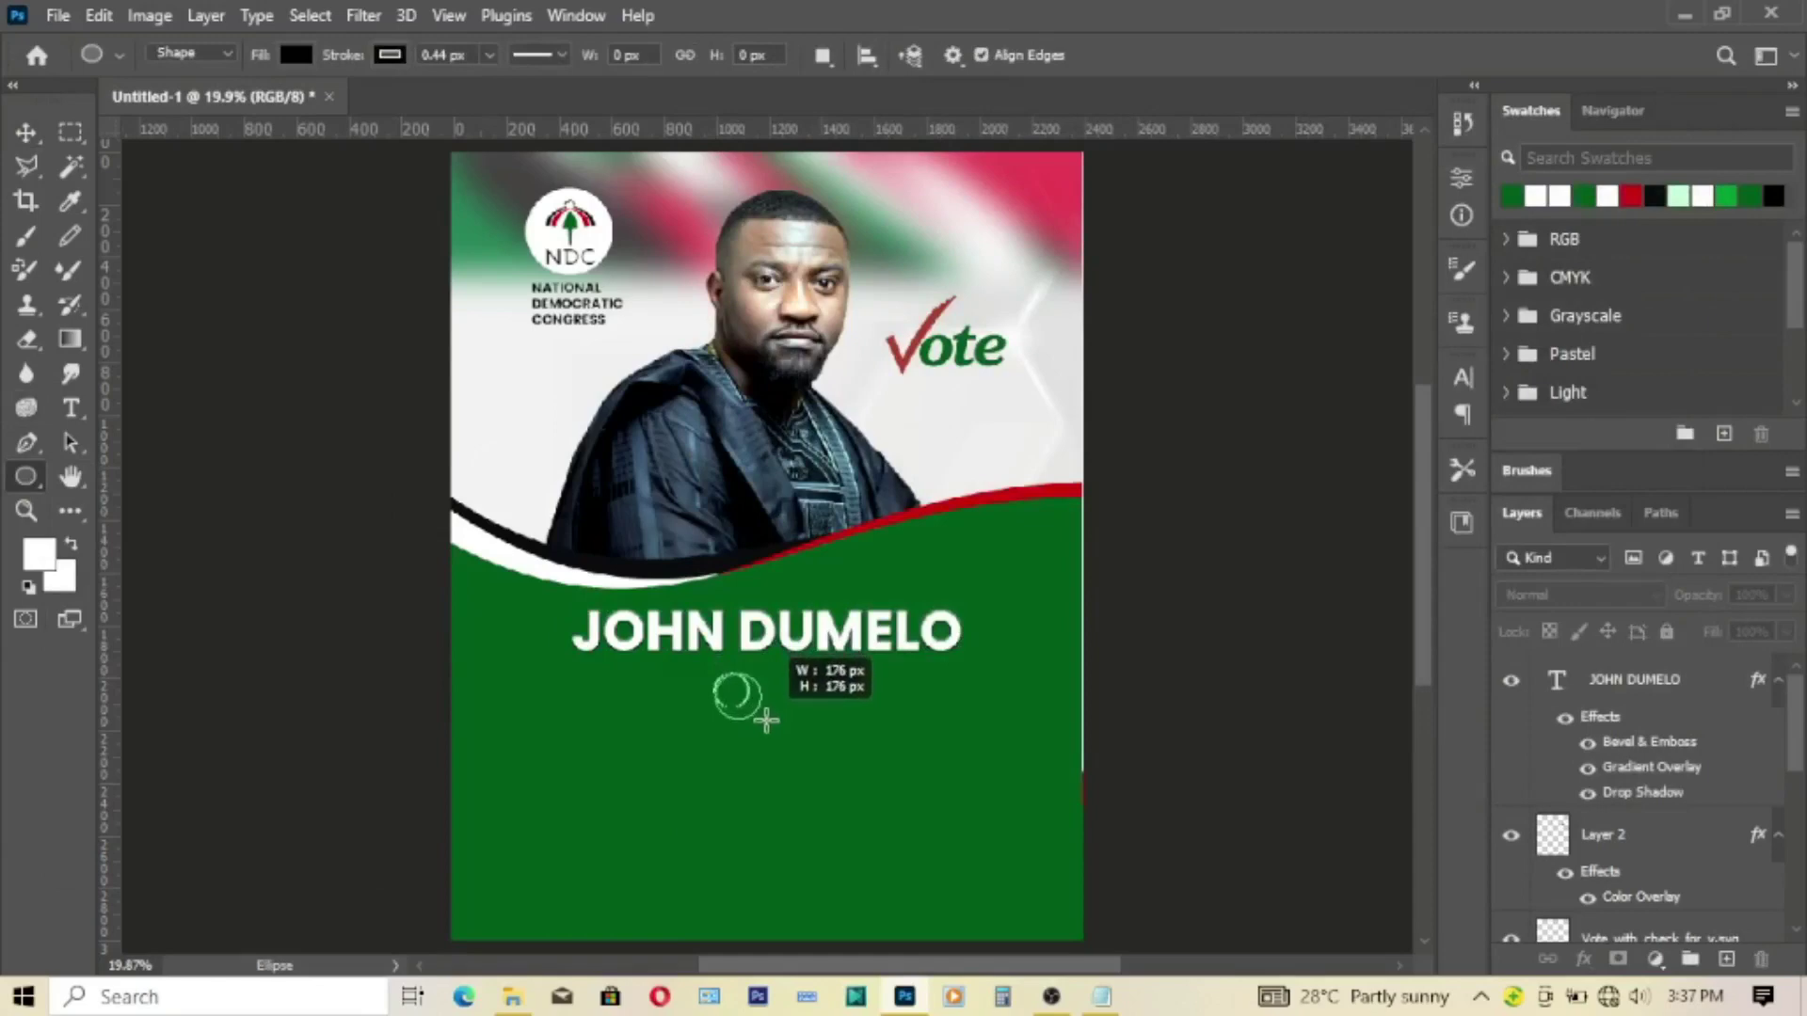
left_click(295, 54)
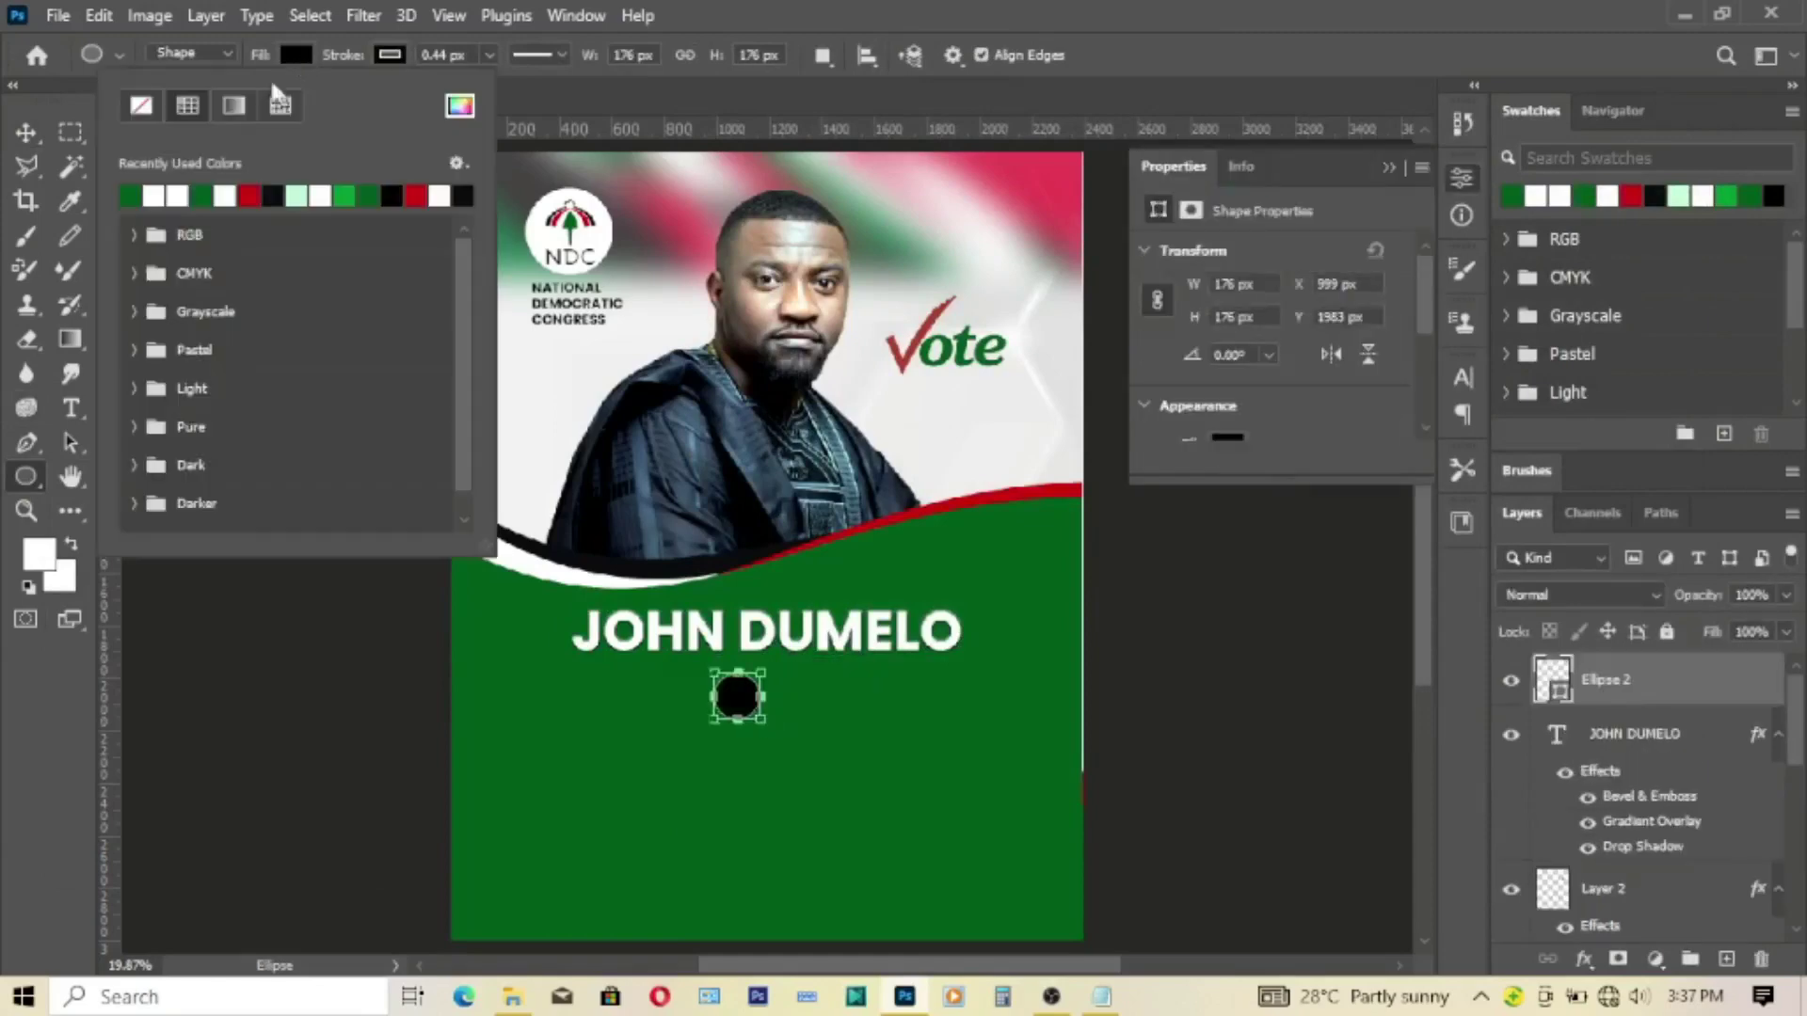
left_click(174, 194)
Step: Centre the circle horizontally on the flyer, nudge it up, and zoom in around it
left_click(22, 139)
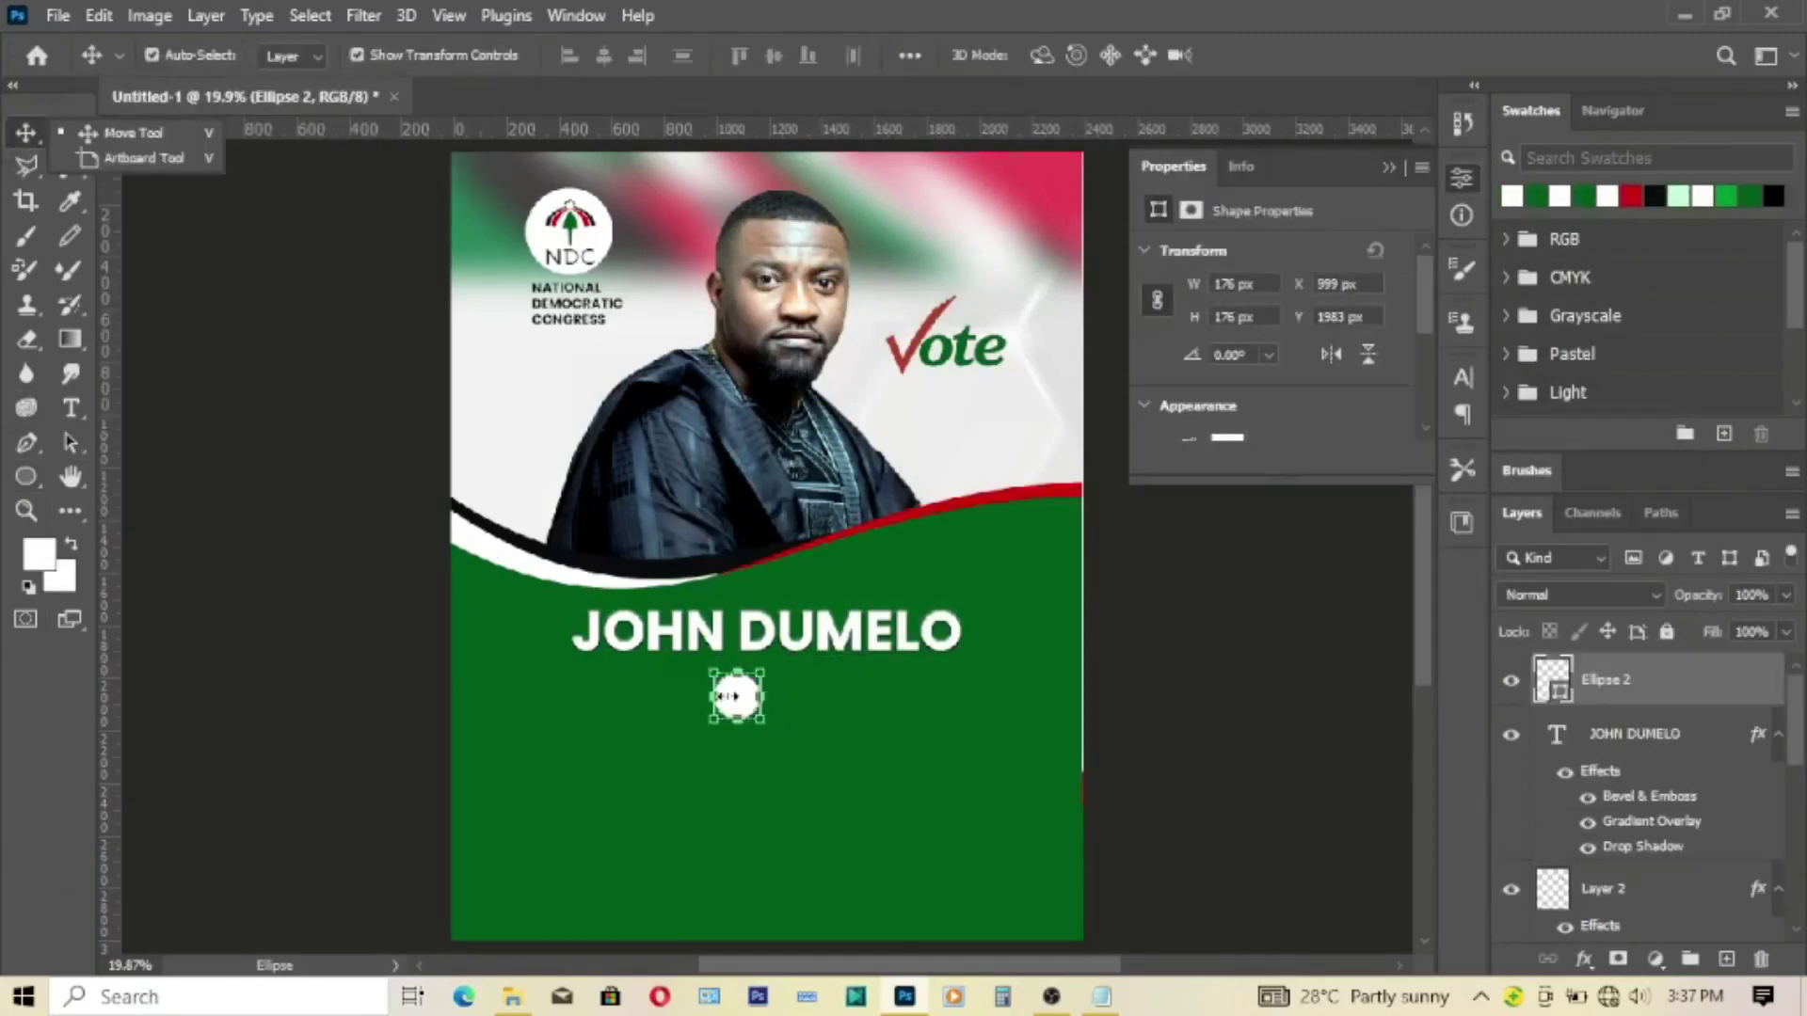
left_click_drag(738, 695, 763, 706)
key("ctrl+a")
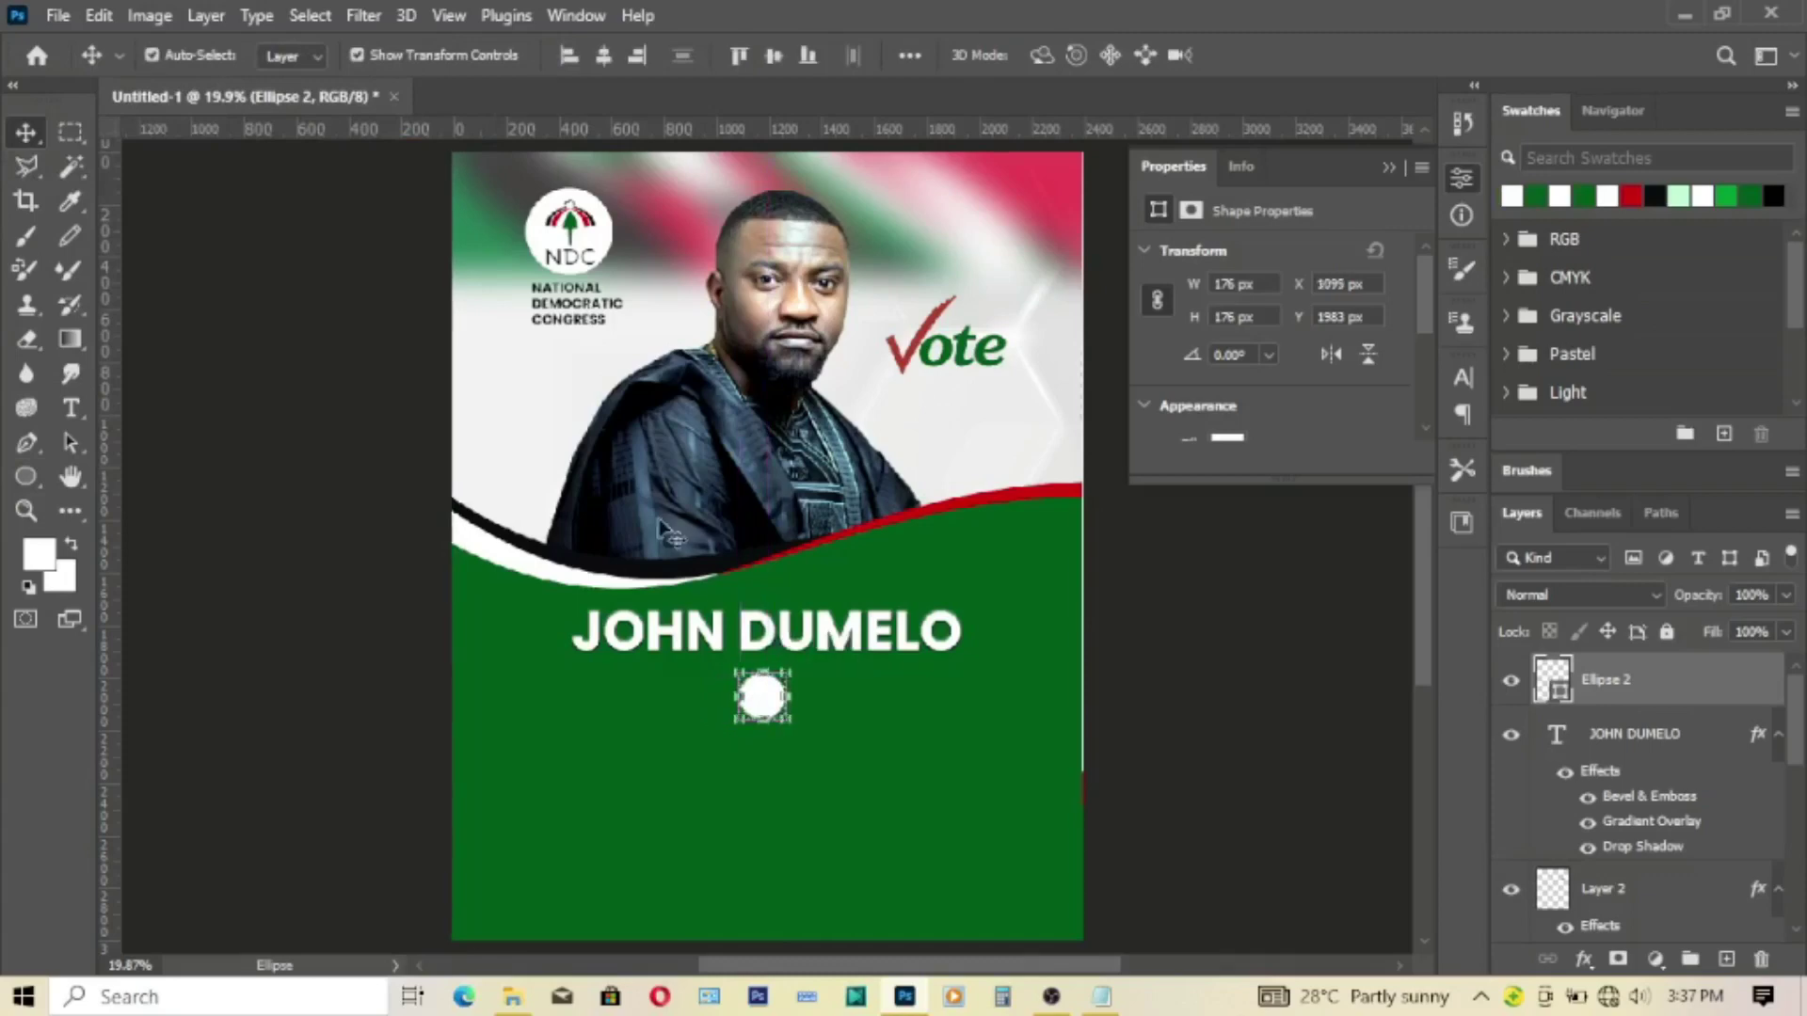
left_click(597, 58)
key("ctrl+d")
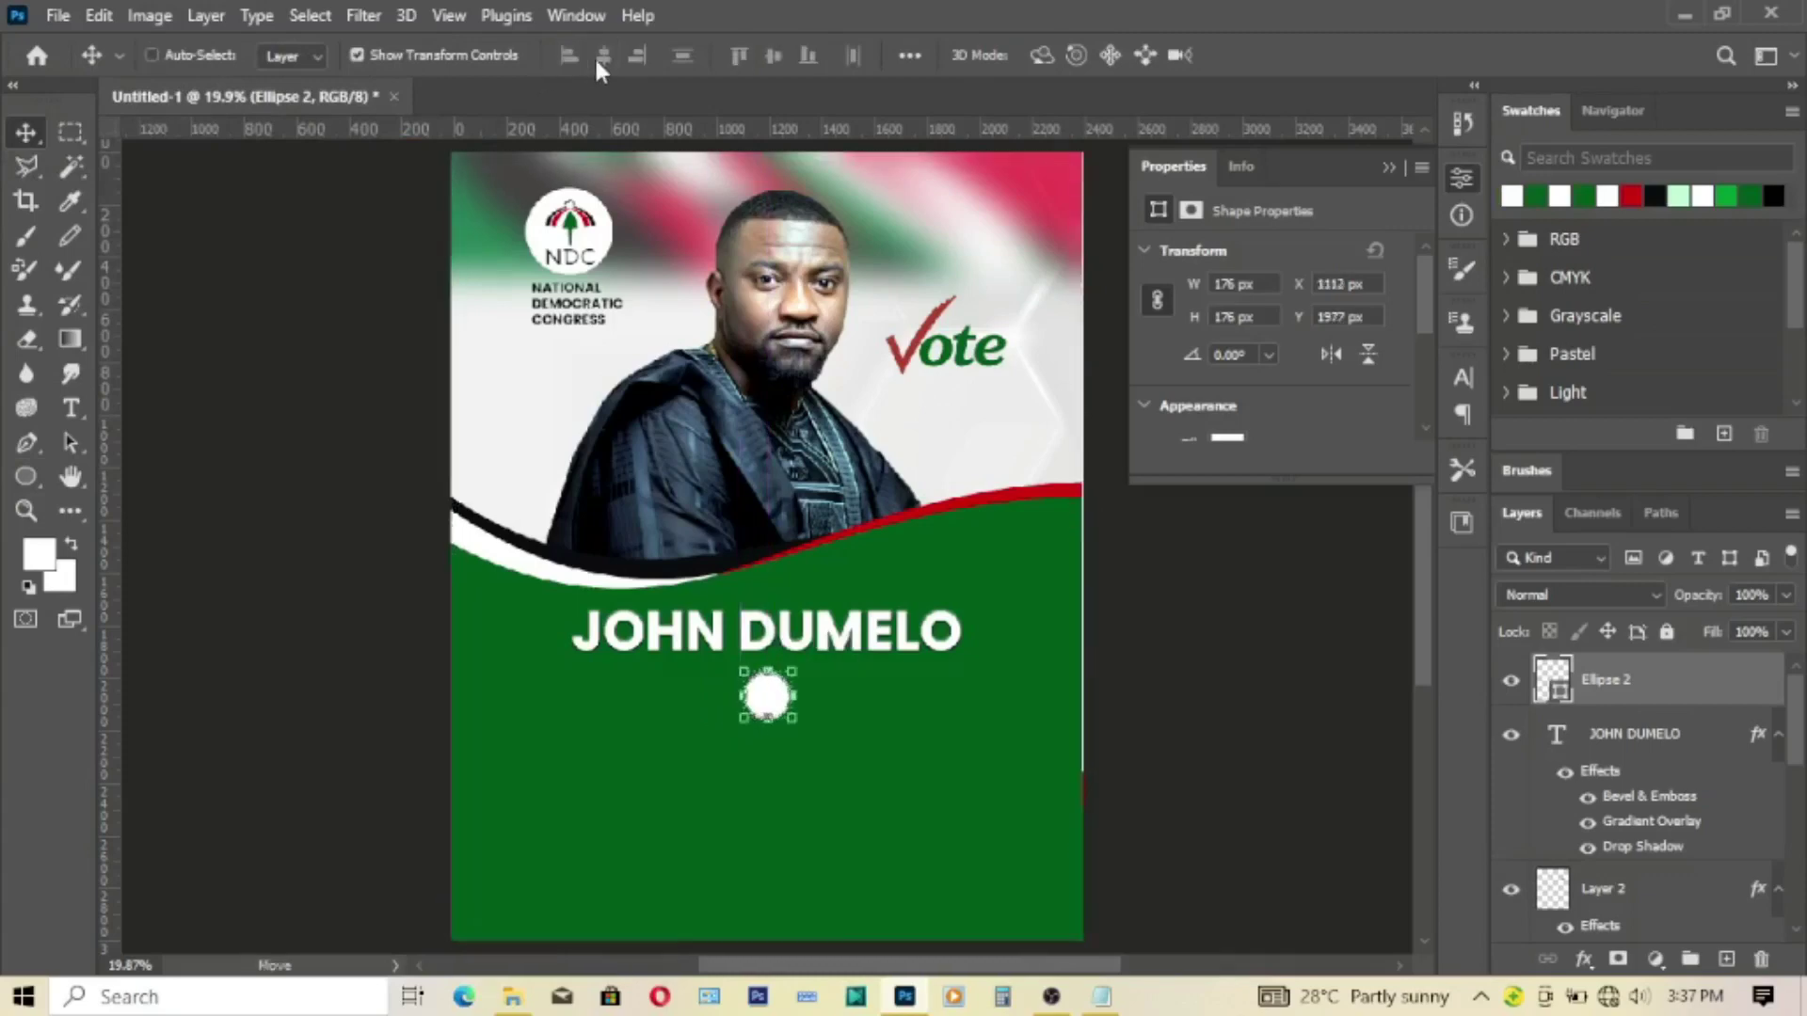
key("Up")
key("Up")
key("Up")
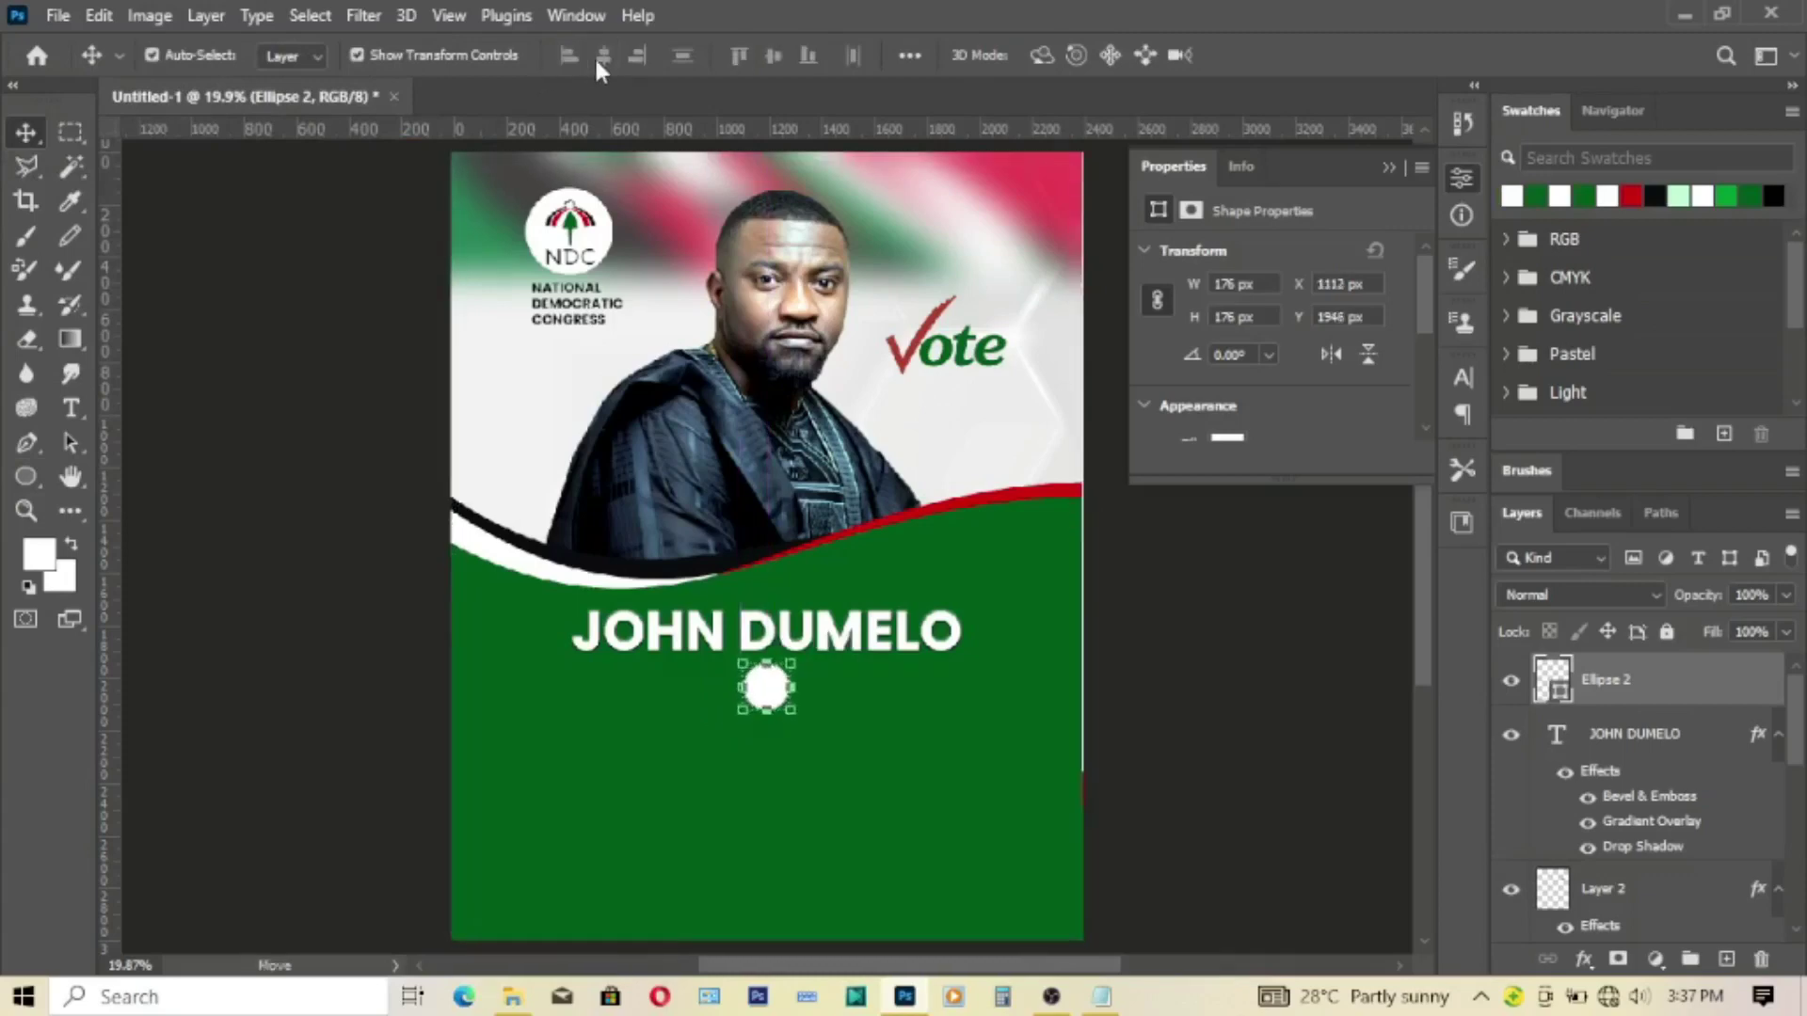
left_click(24, 512)
left_click(826, 713)
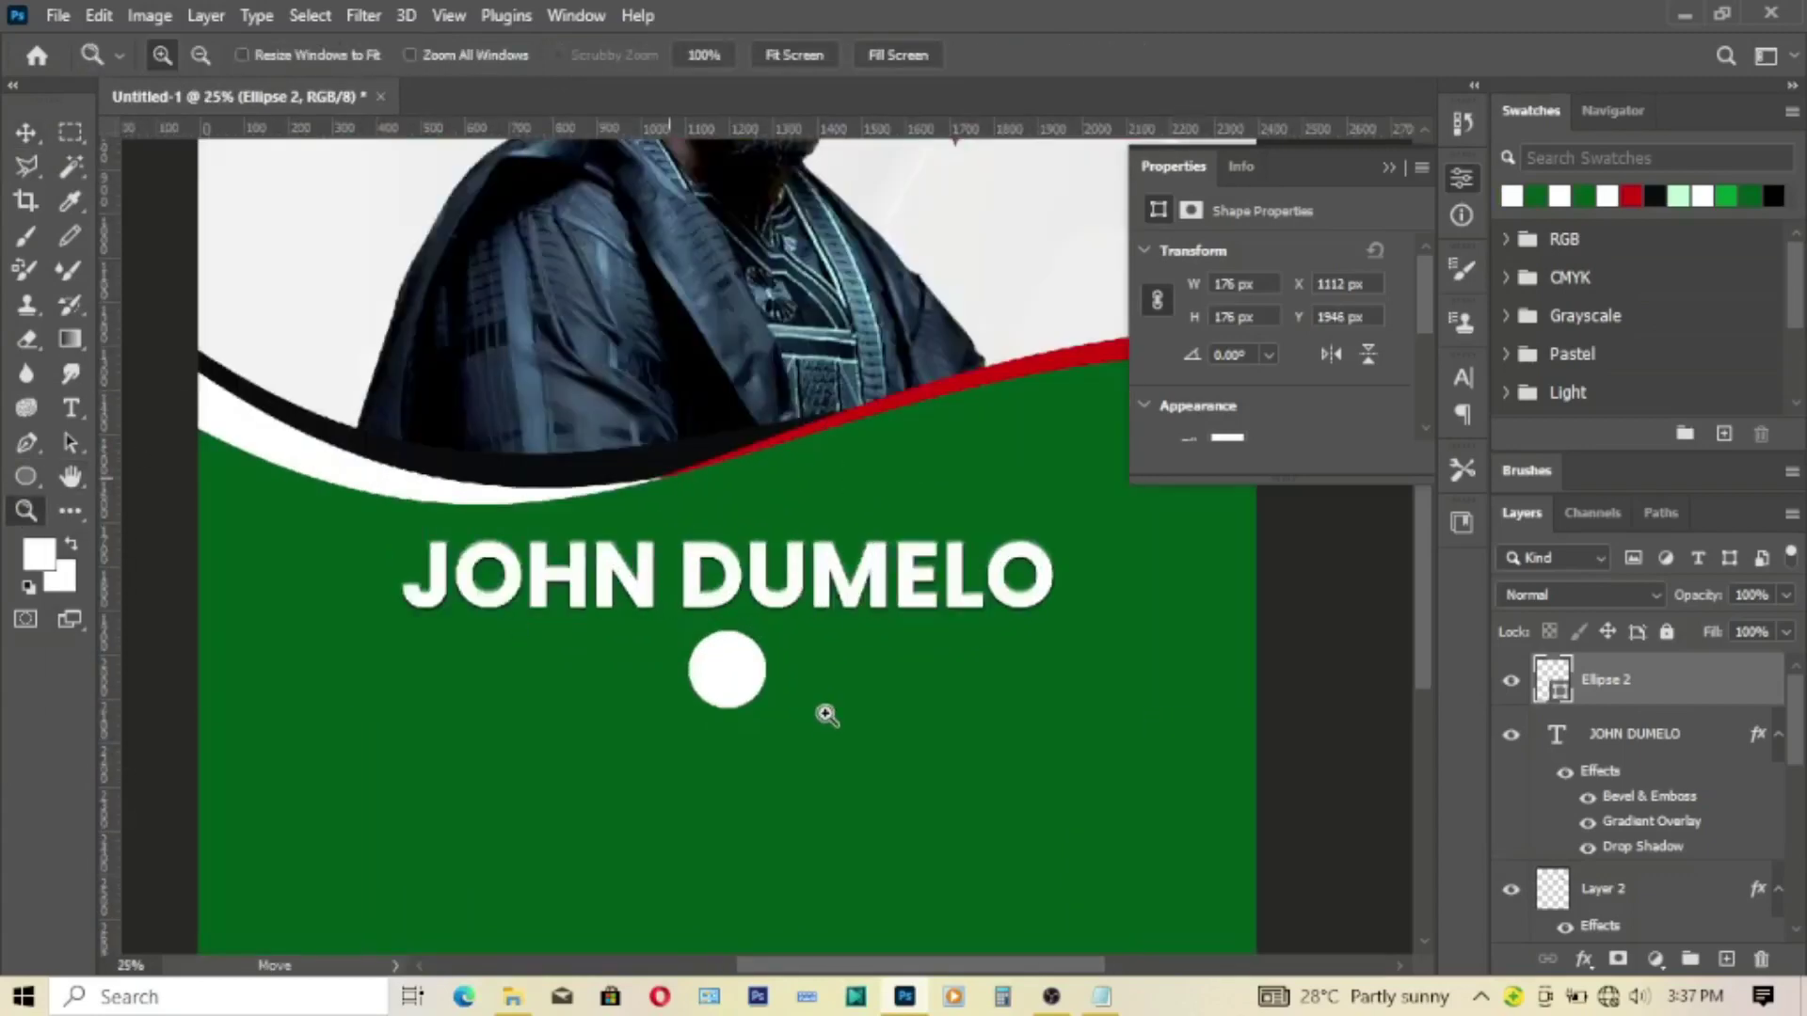
Step: Paste the word AS from the Notepad notes into a new text layer below the circle
left_click(71, 411)
mouse_move(1101, 996)
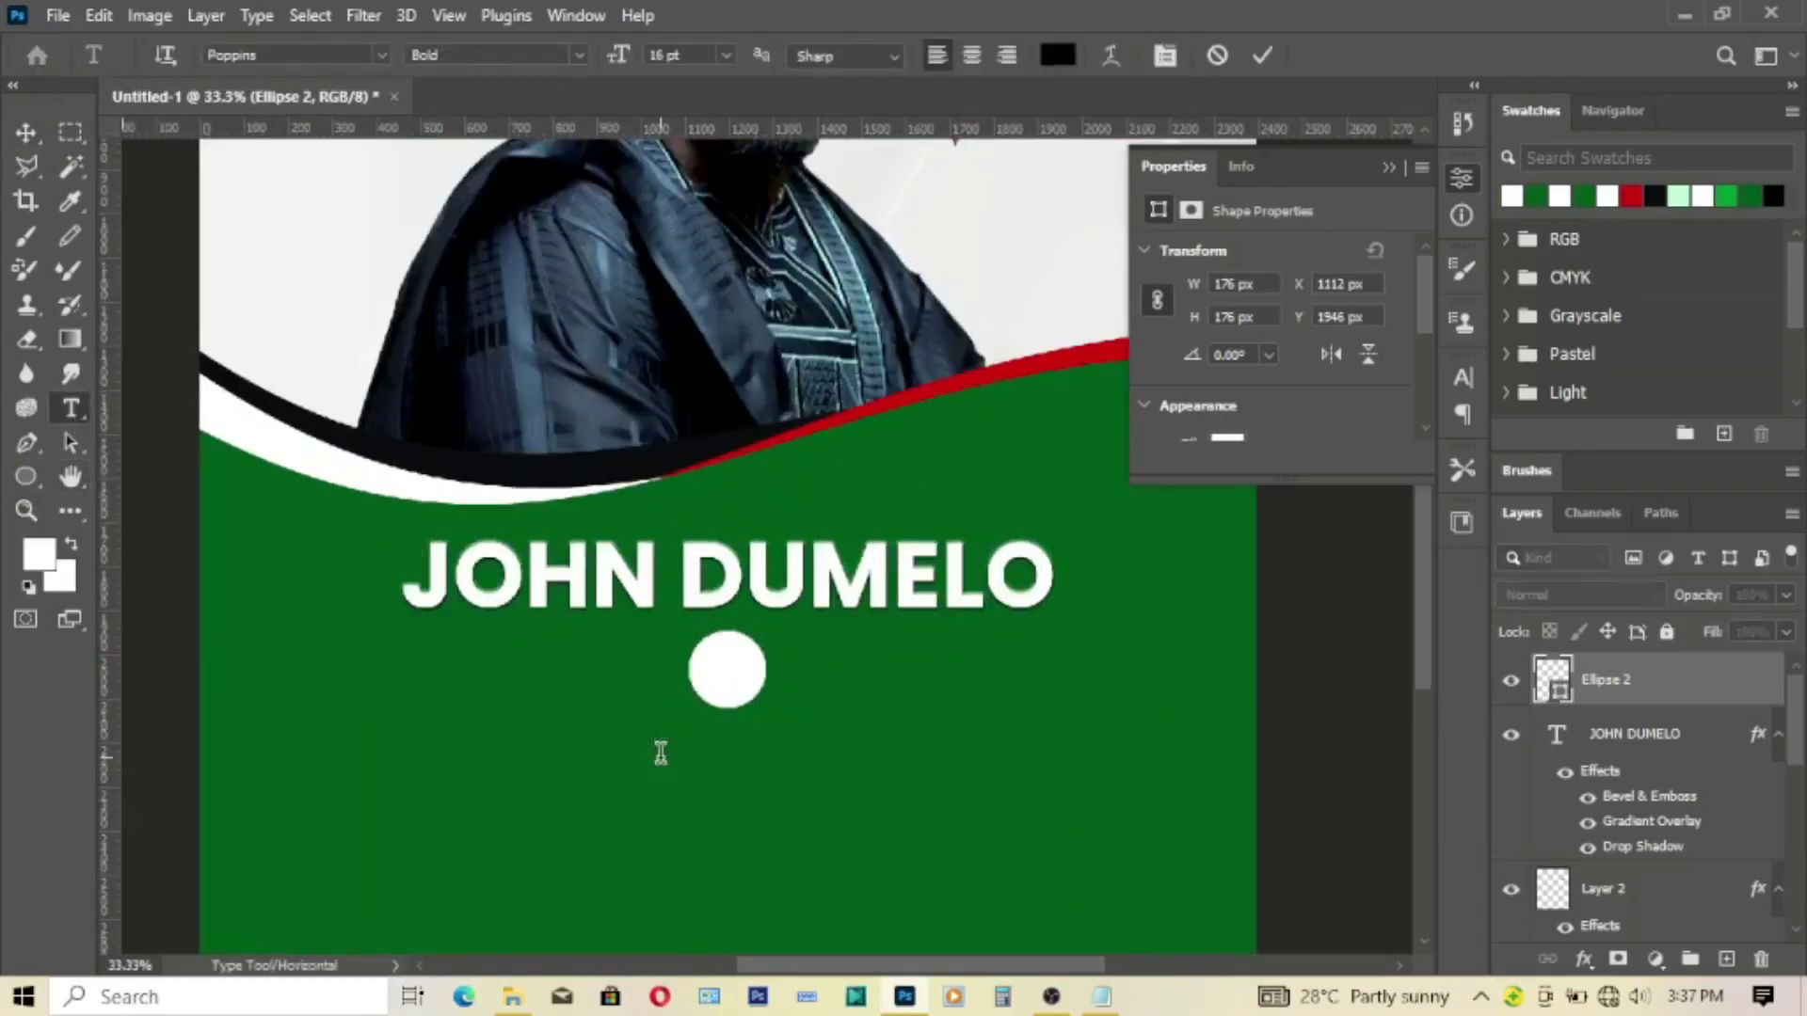
left_click(657, 748)
left_click(1053, 897)
left_click_drag(506, 723, 446, 745)
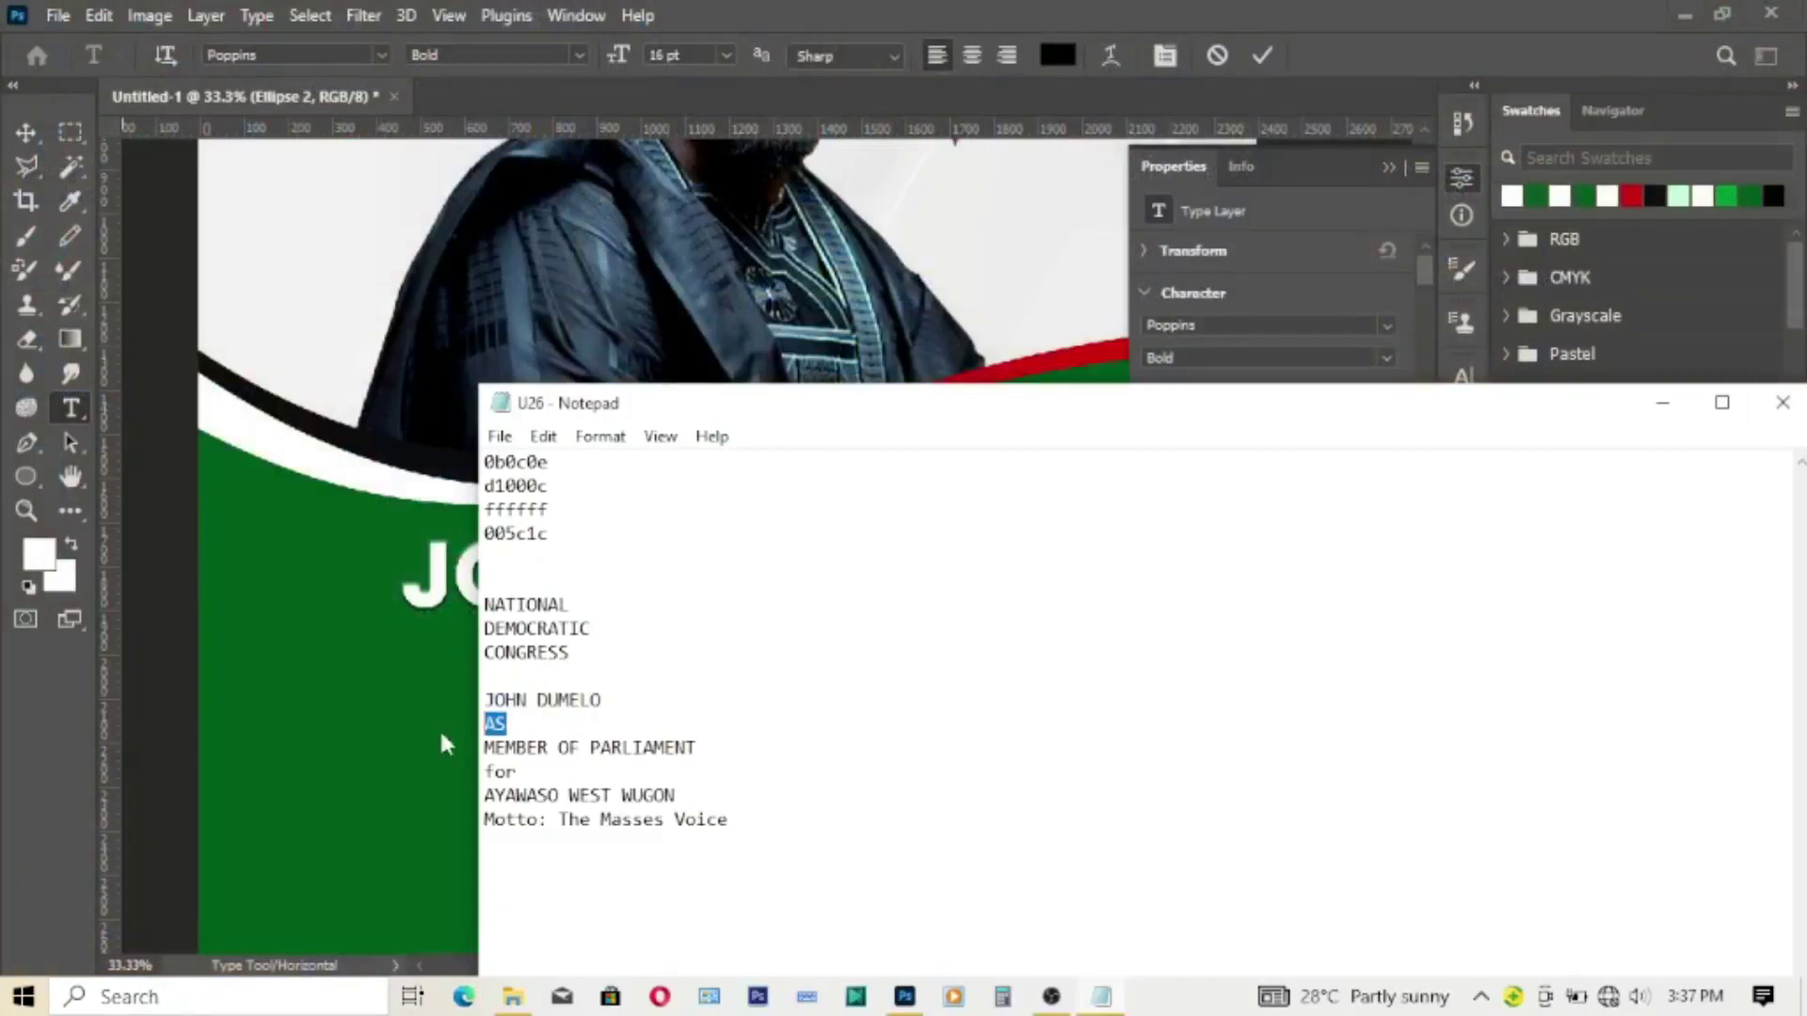
left_click(1660, 403)
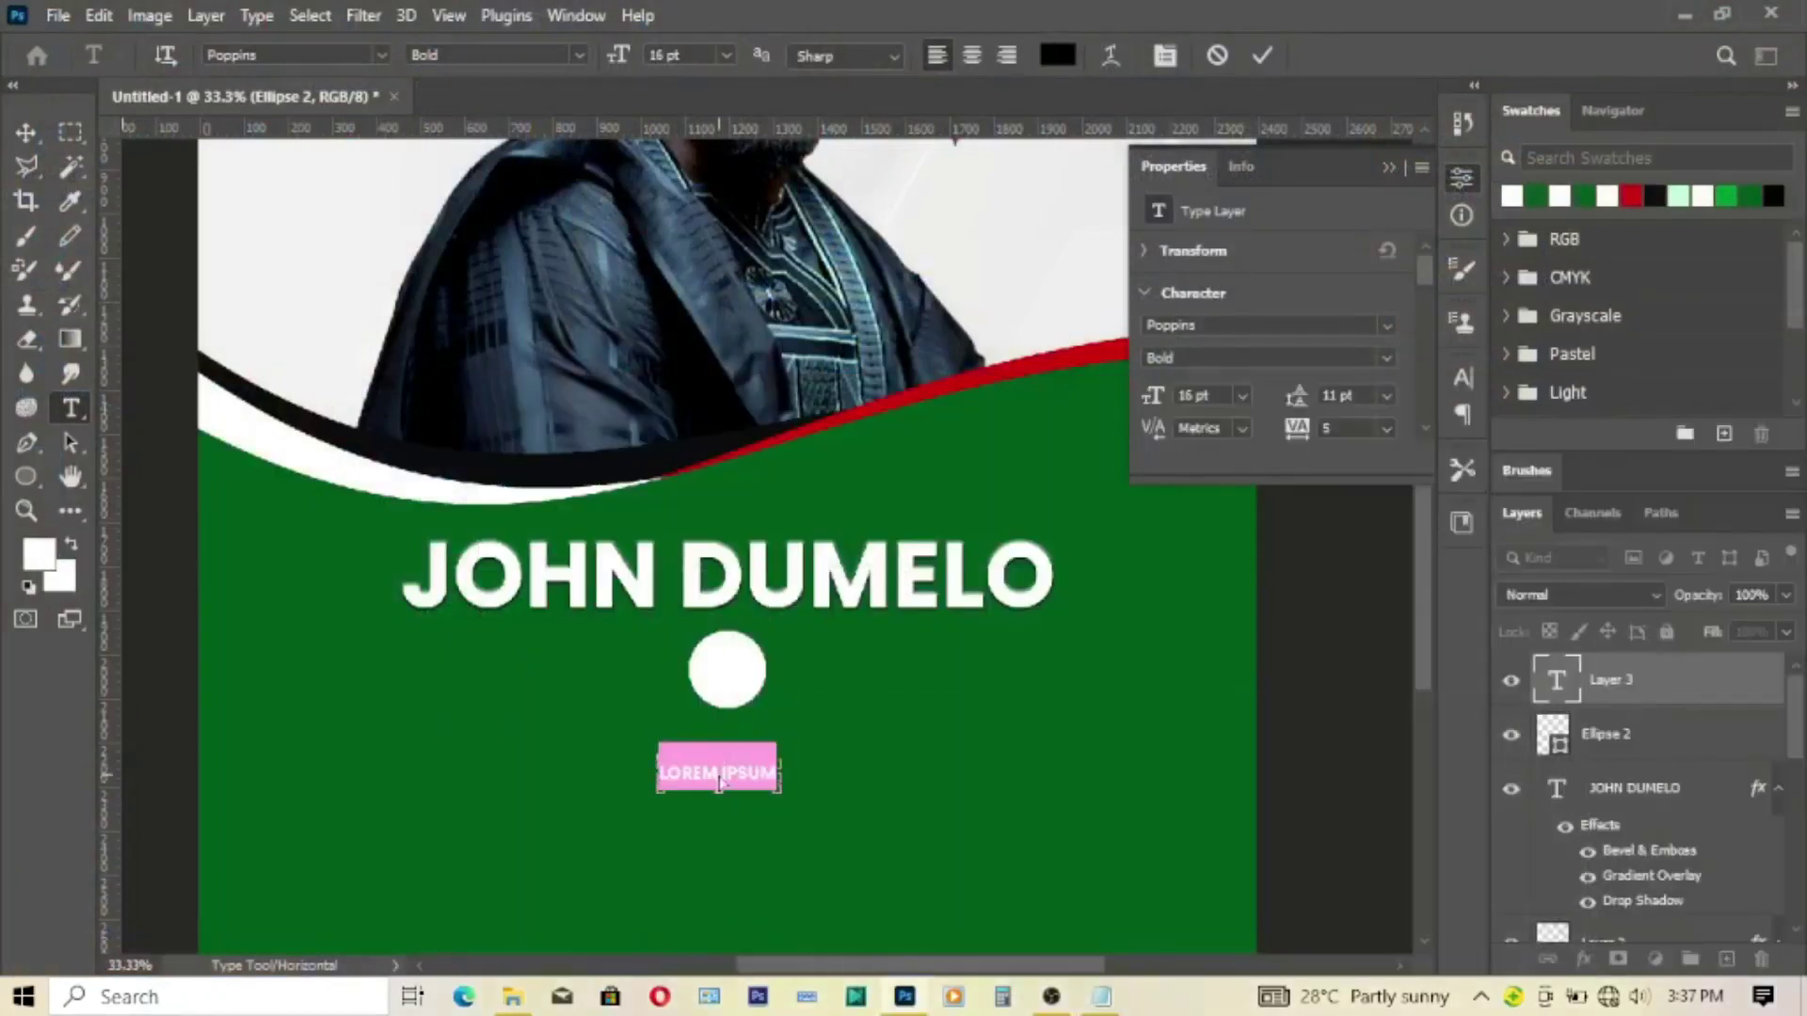
key("ctrl+v")
left_click(1265, 56)
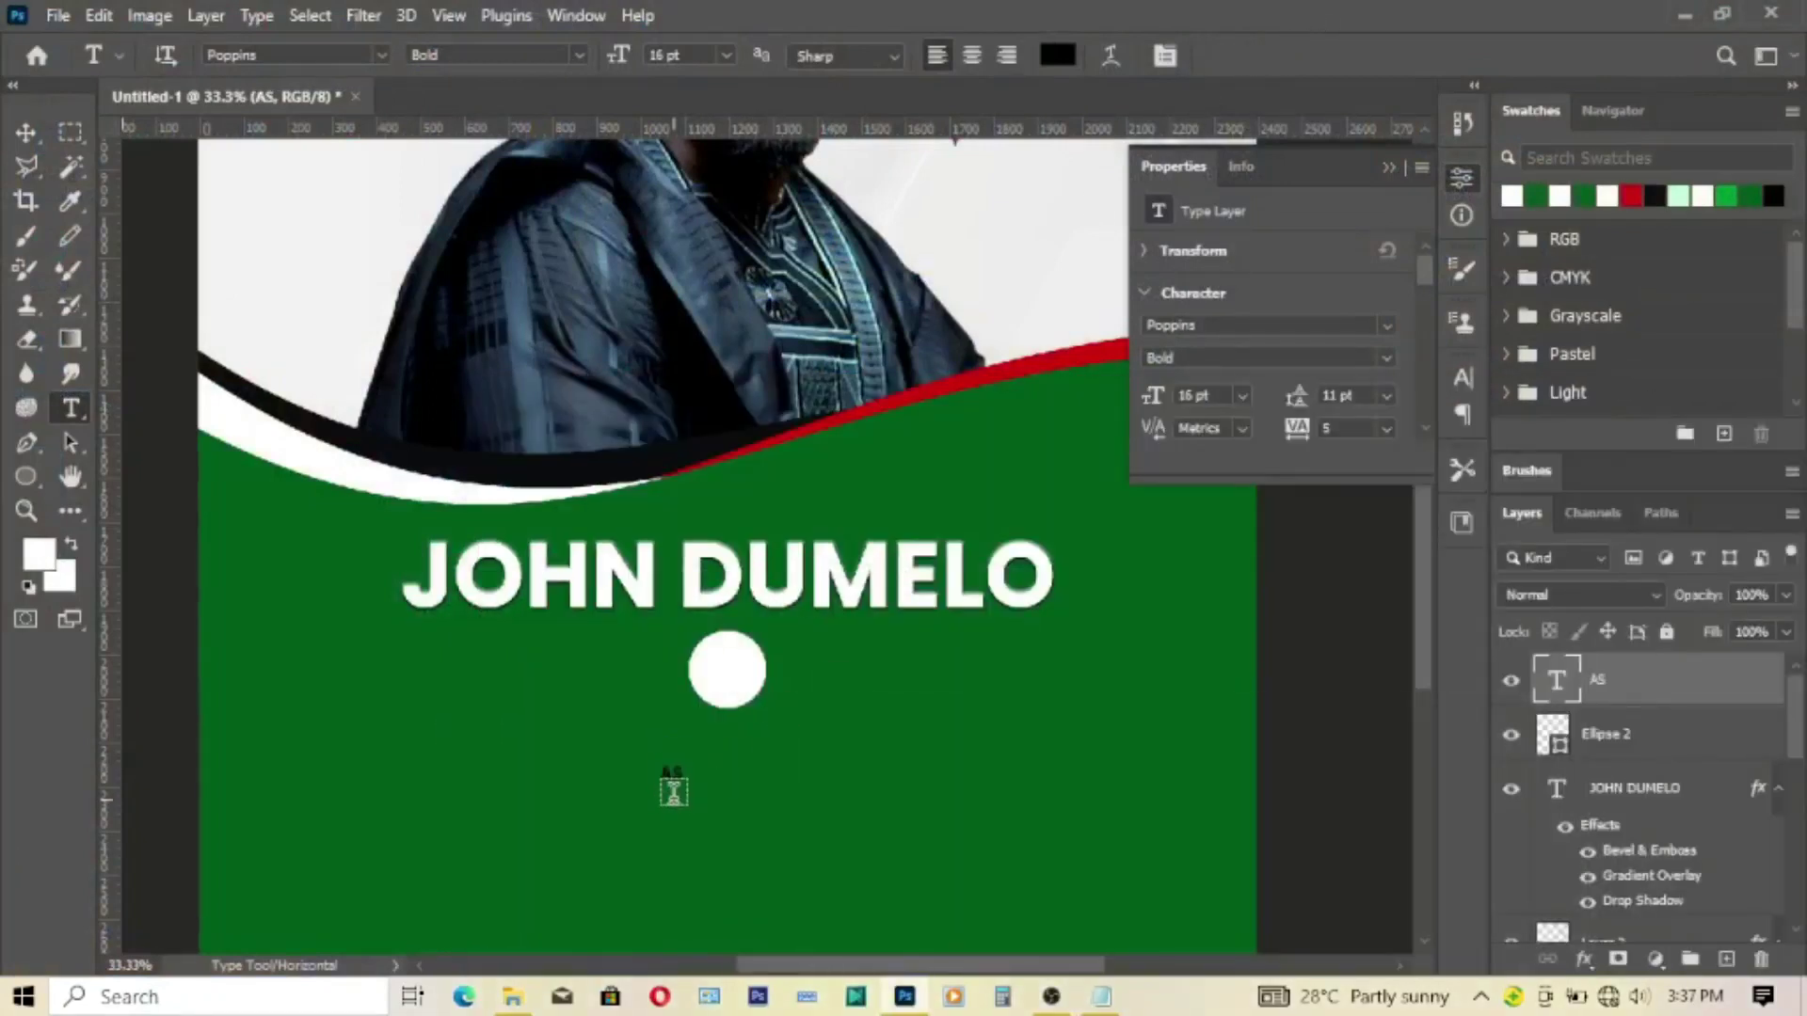
Step: Enlarge AS onto the white circle, centre it vertically with Ellipse 2, and fit the flyer on screen
left_click(25, 133)
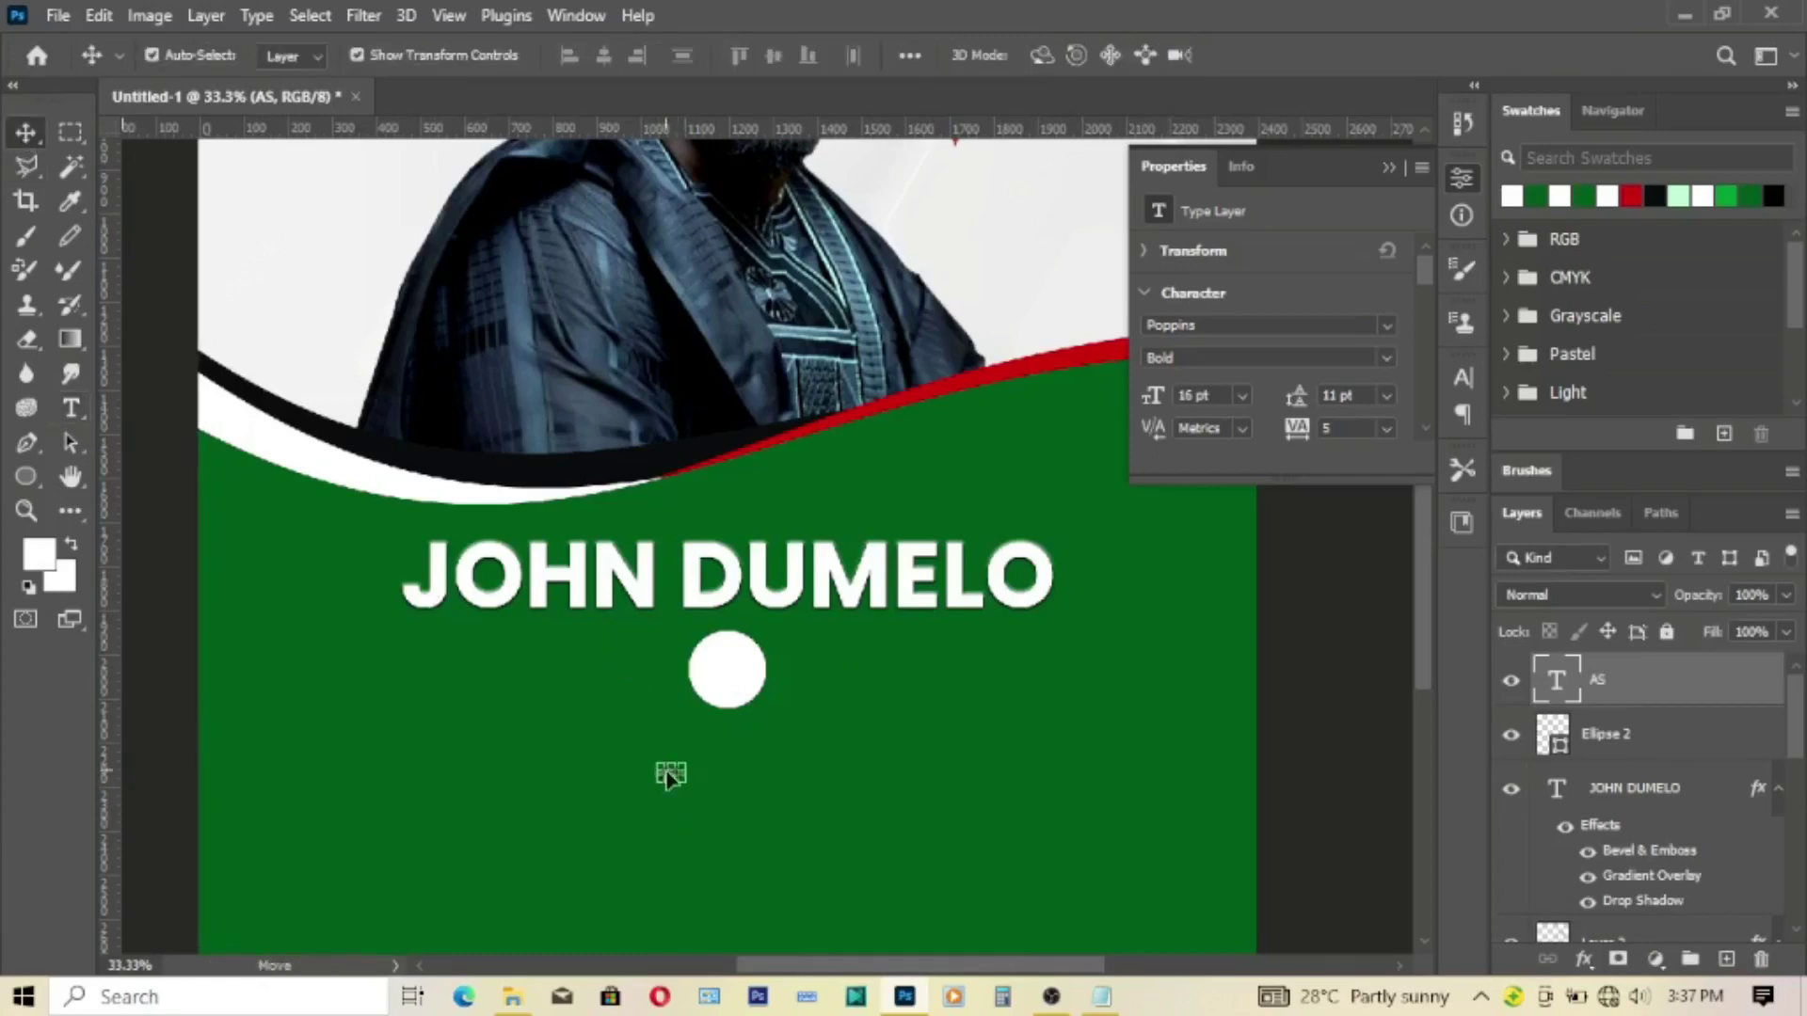
mouse_move(687, 786)
left_mouse_down()
mouse_move(697, 811)
mouse_move(761, 630)
left_mouse_up()
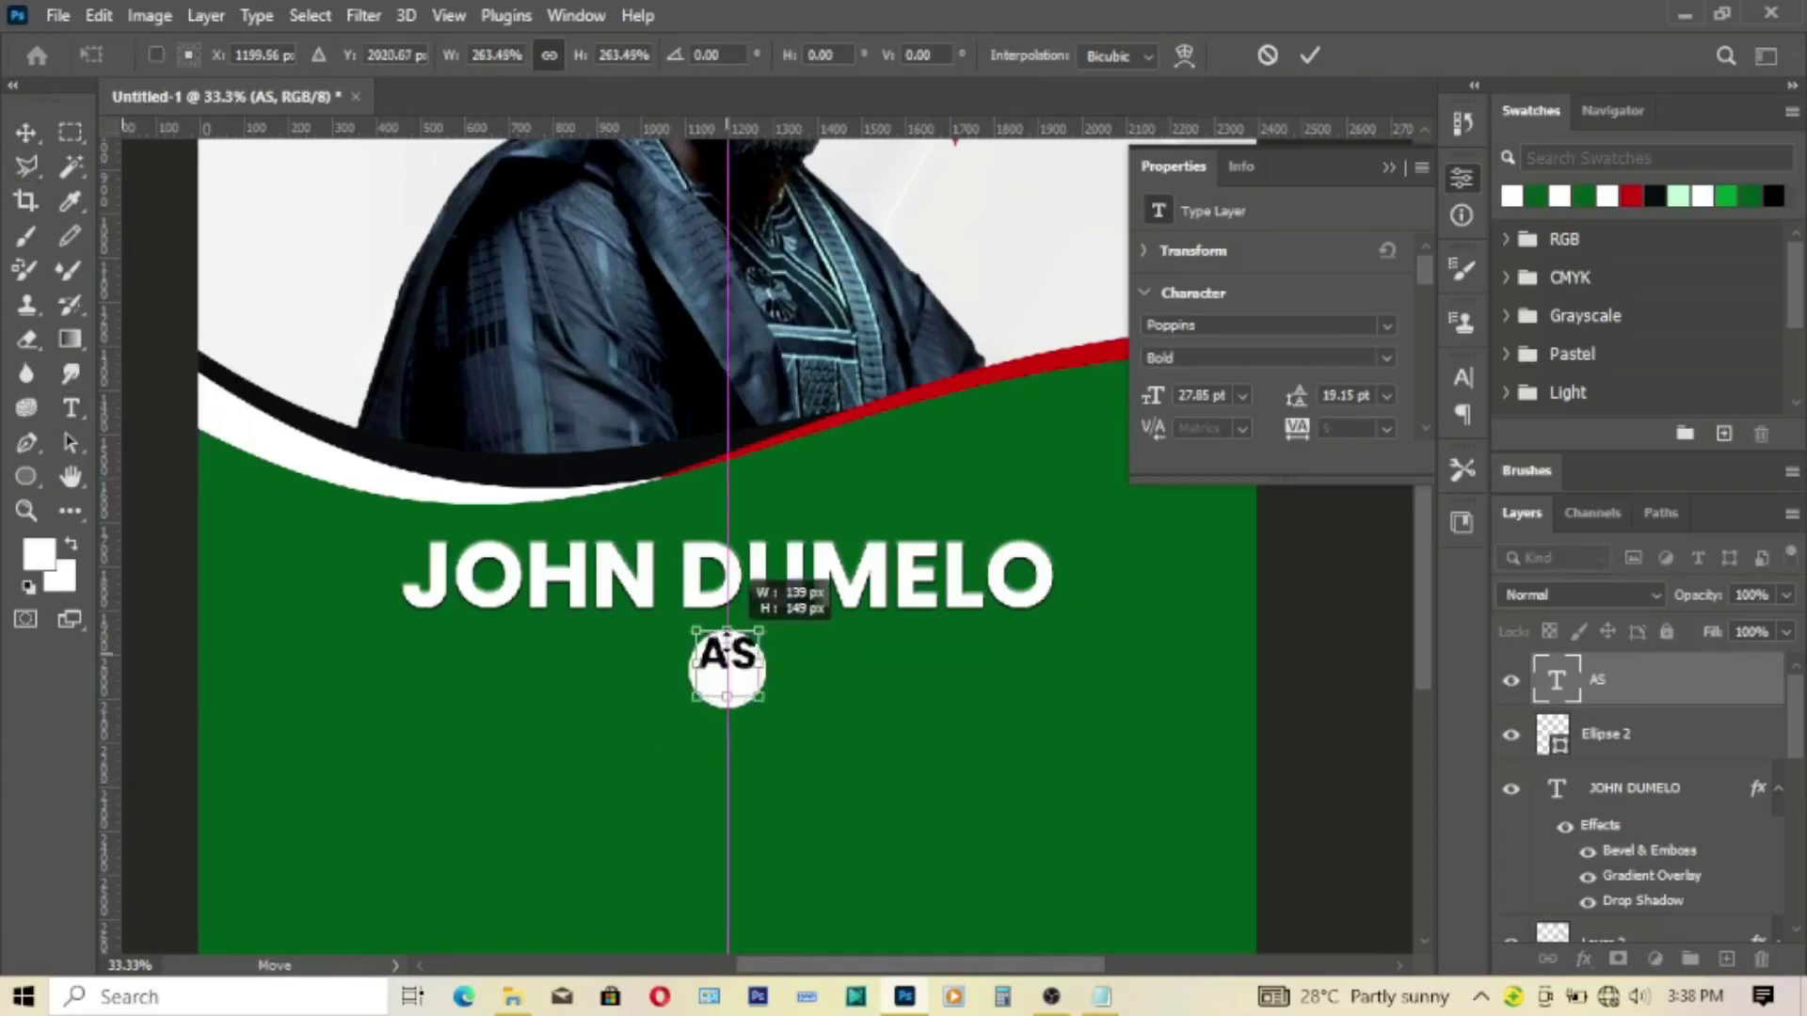
key("Return")
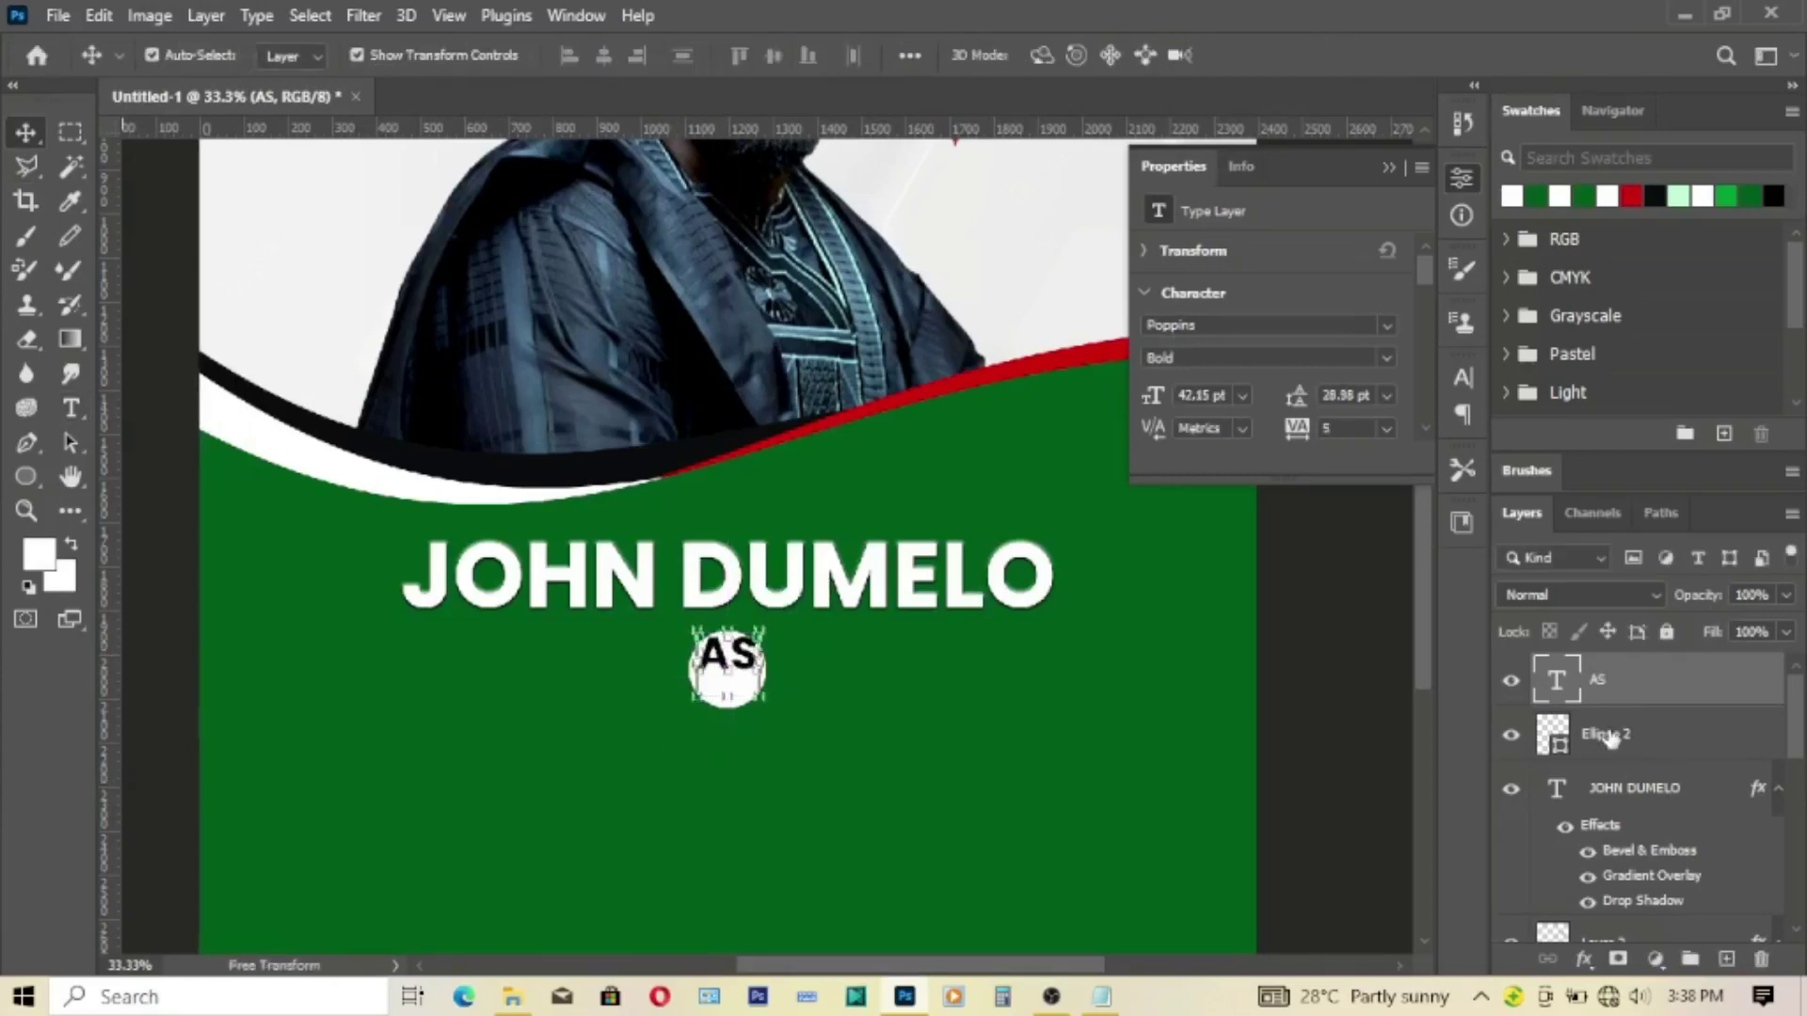
left_click(1611, 740, "ctrl")
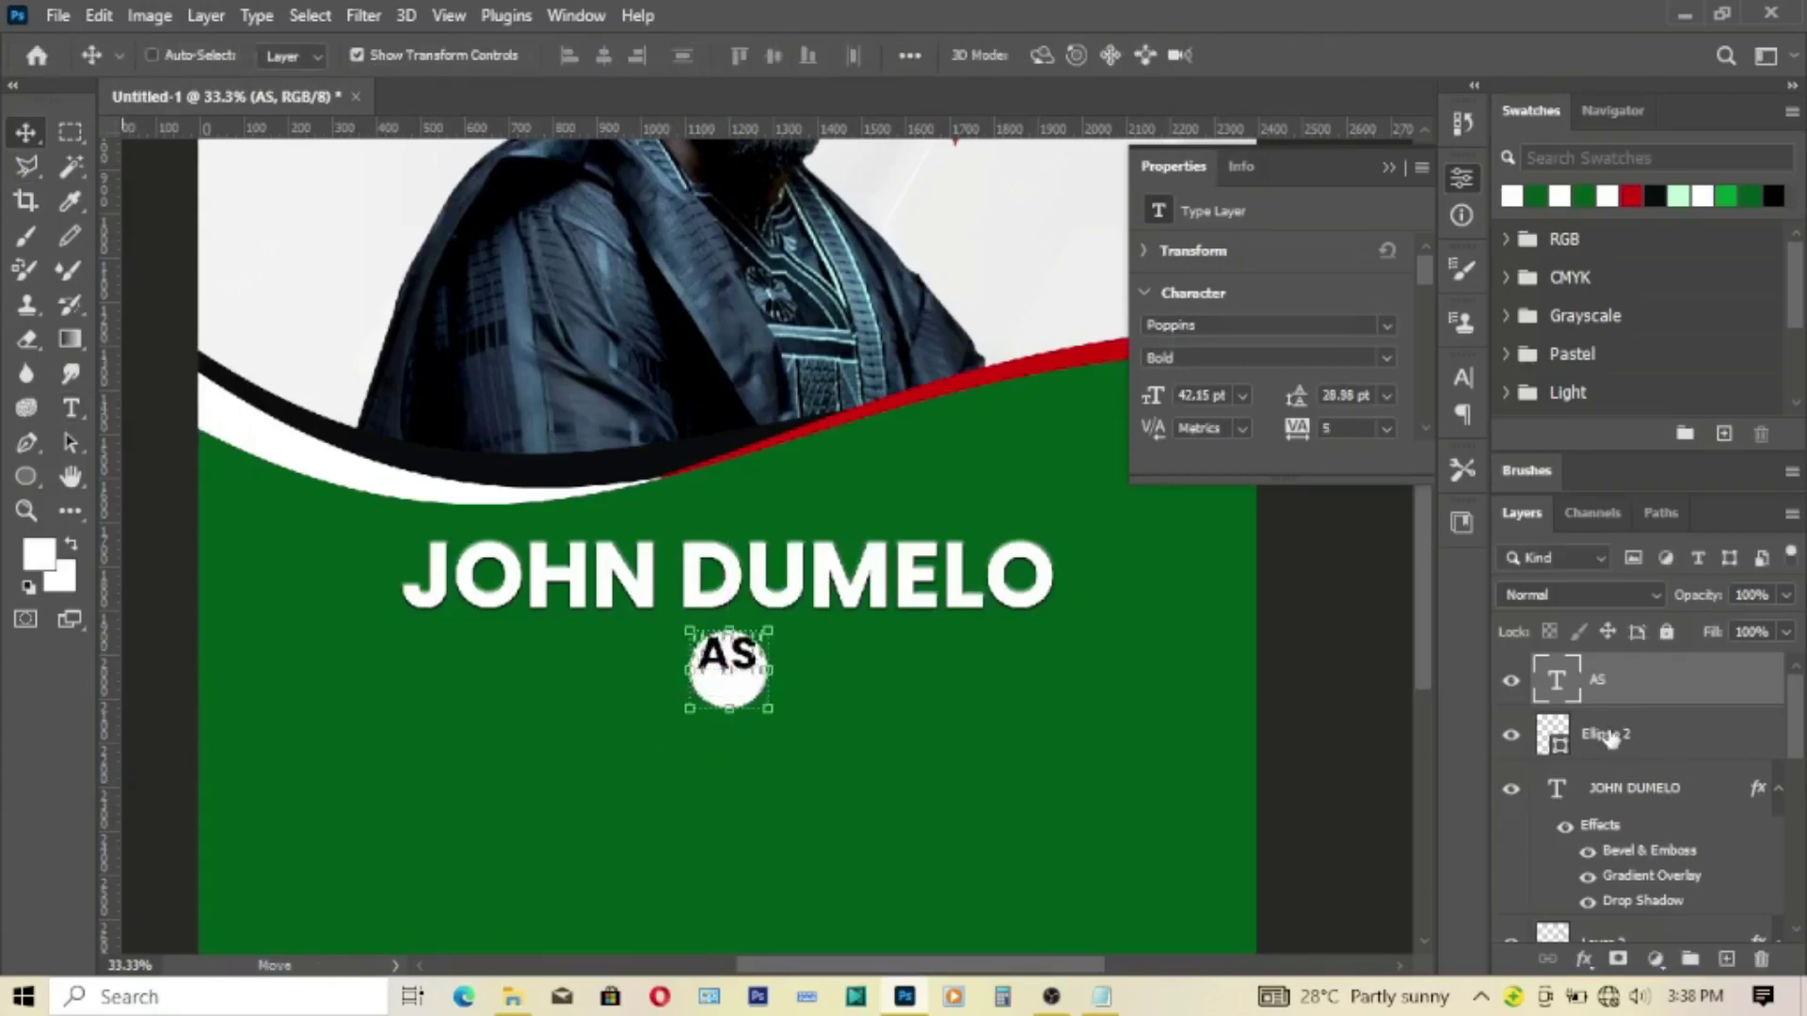
left_click(768, 59)
left_click(1327, 685)
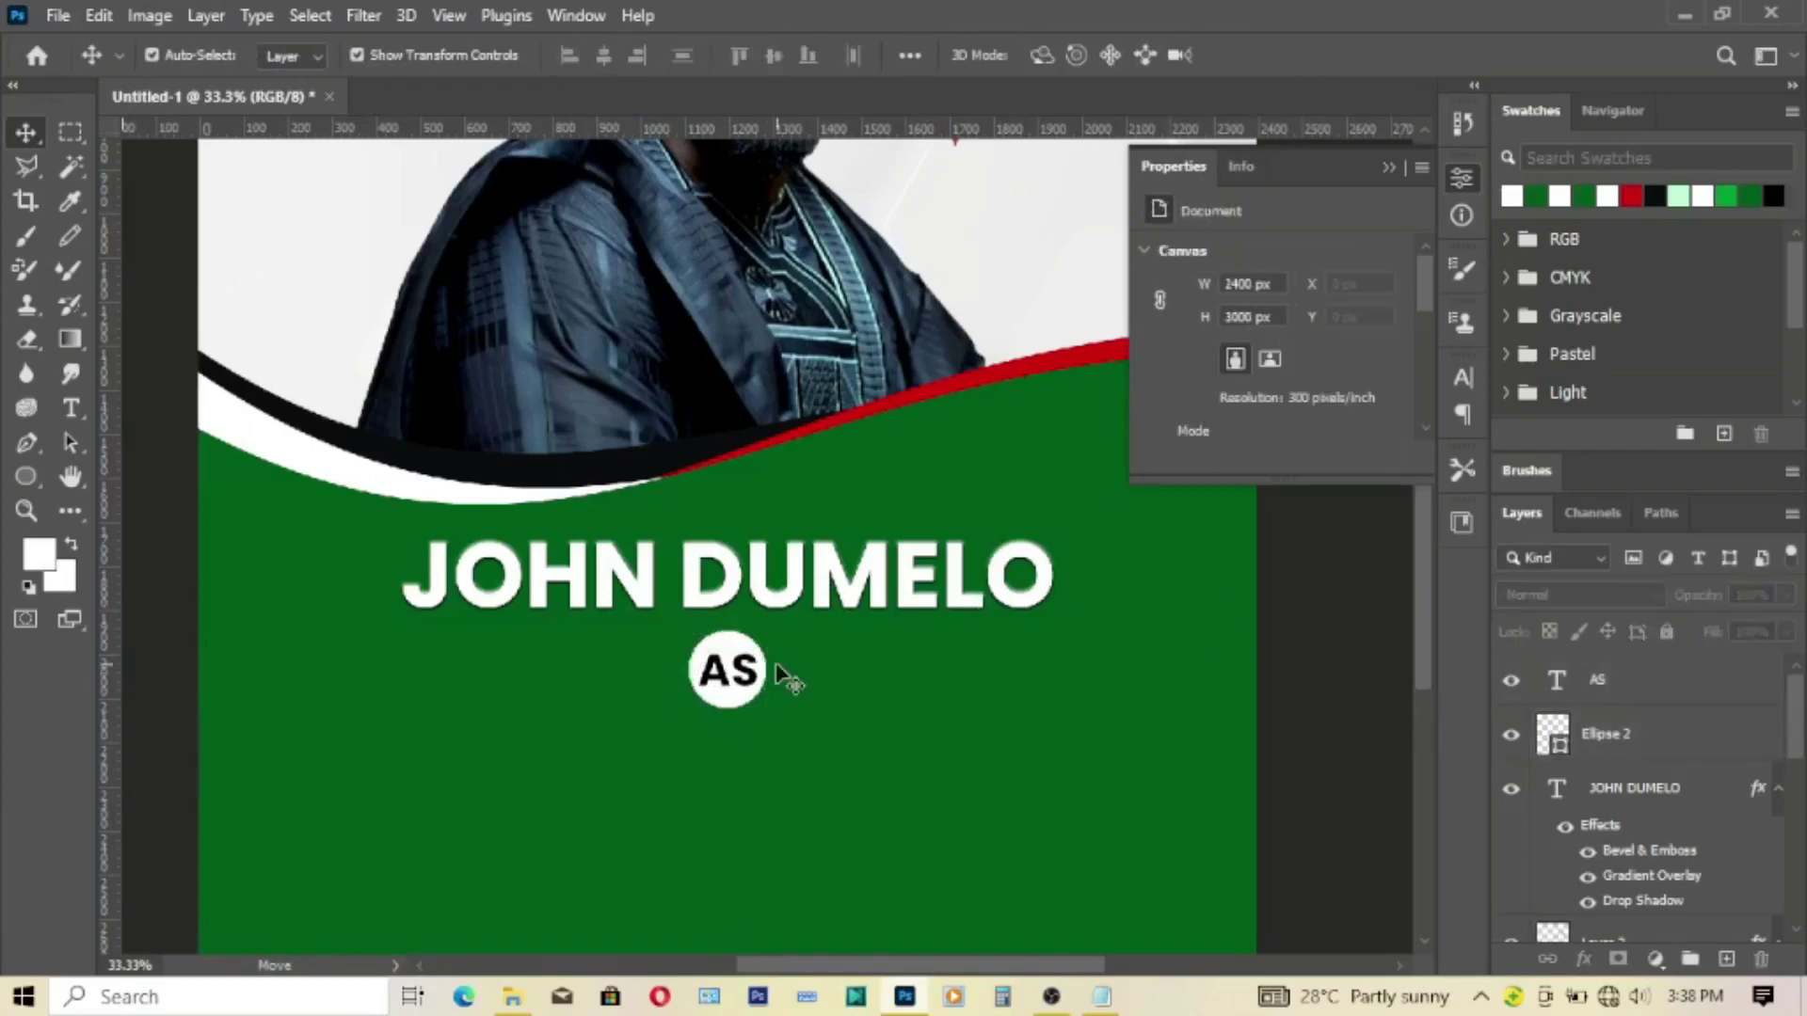
key("z")
left_click(791, 55)
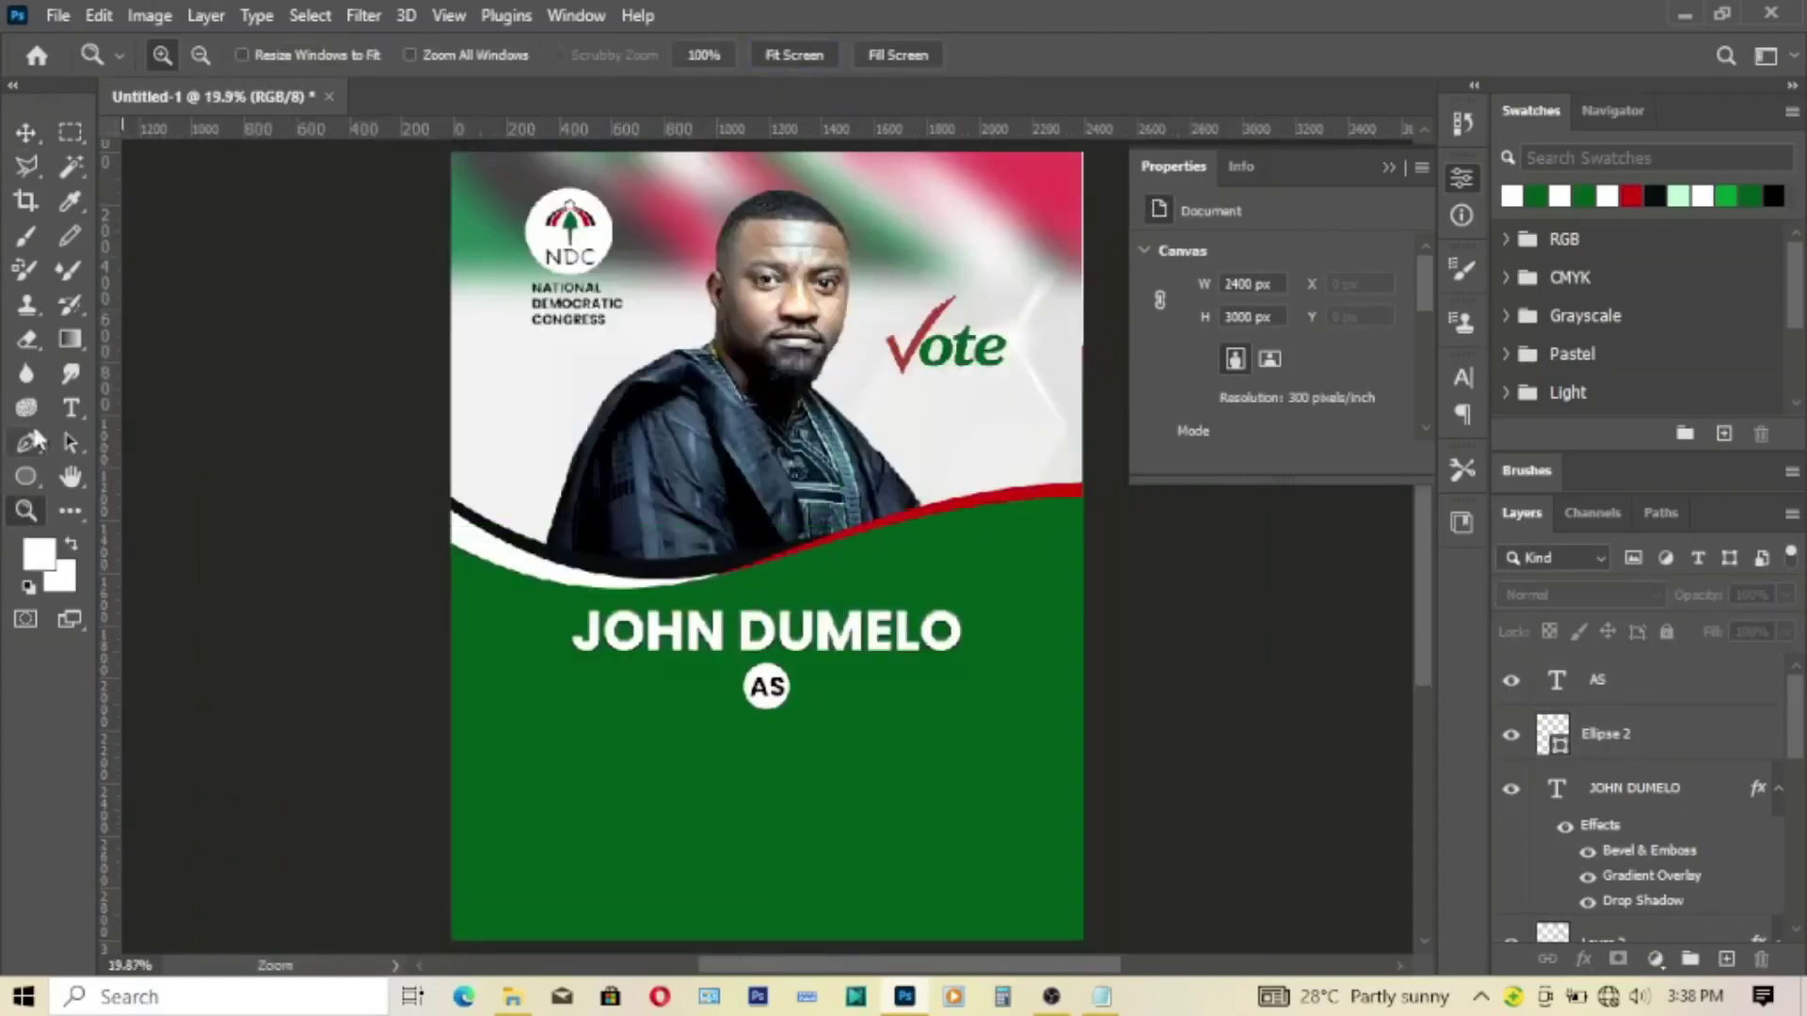
Step: Draw a wide white-filled rounded rectangle bar below the AS badge
left_click(70, 408)
left_click(26, 480)
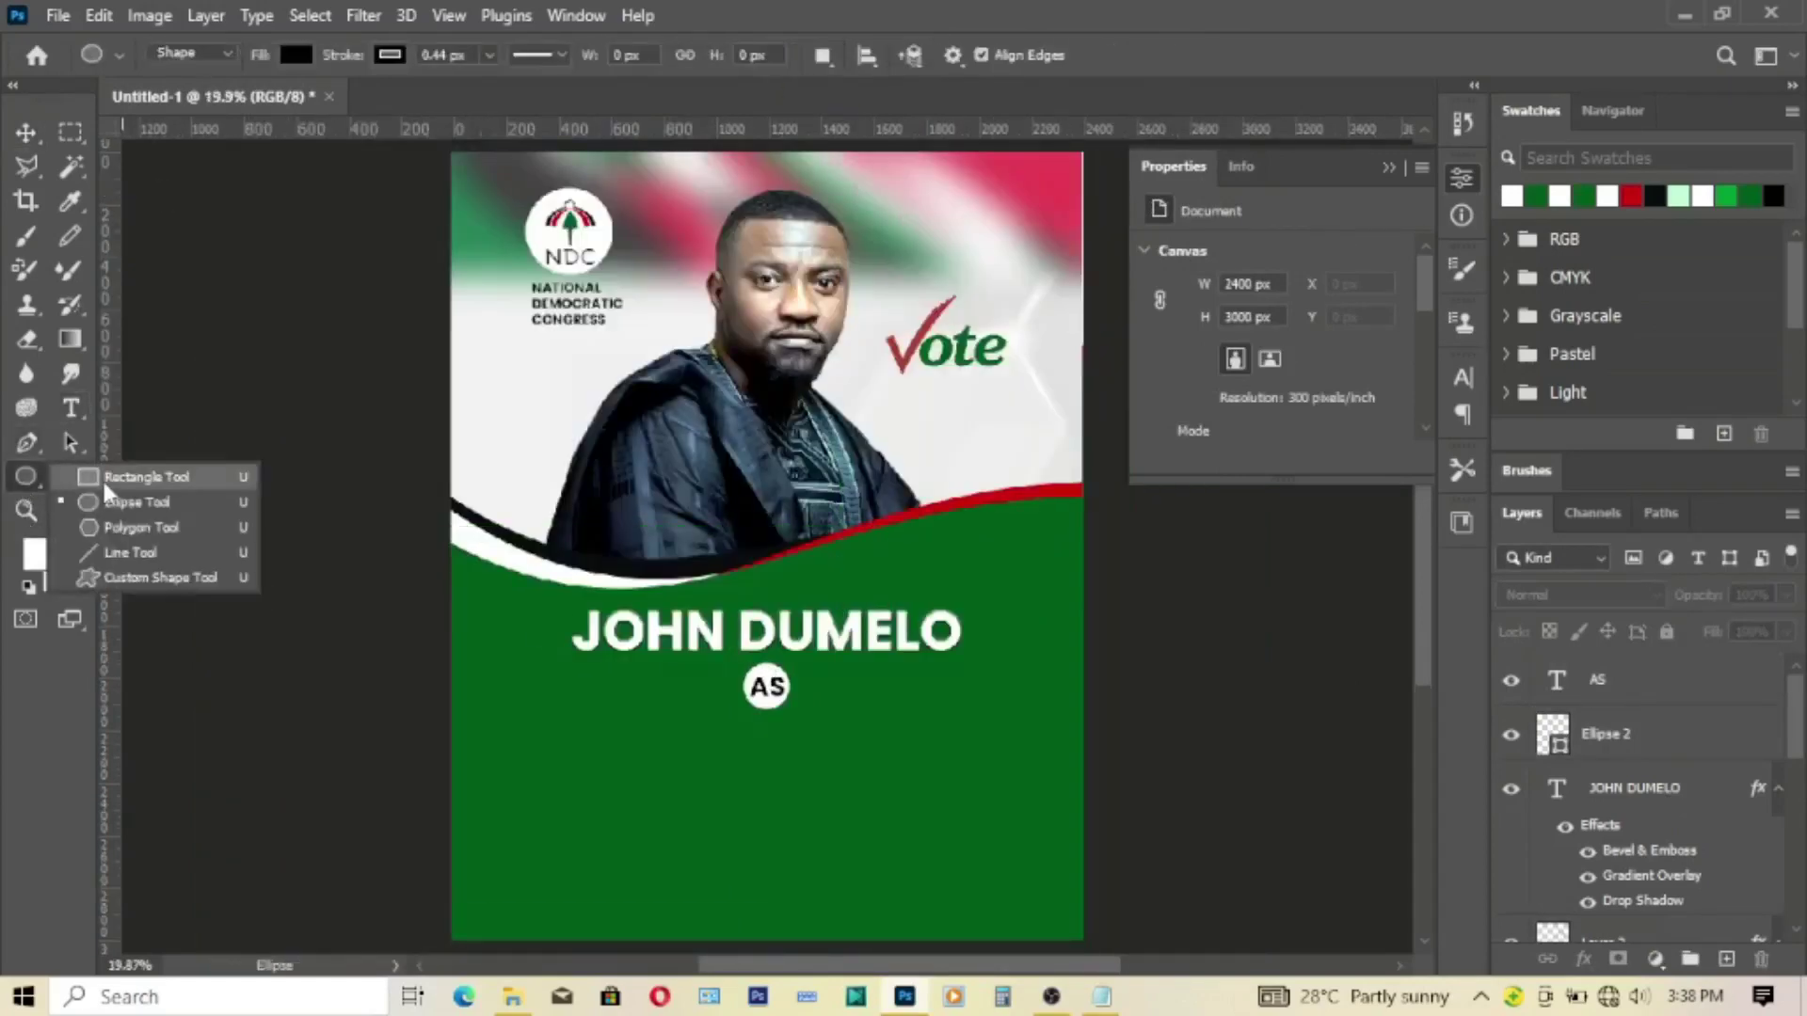
left_click(103, 474)
left_click_drag(574, 723, 975, 774)
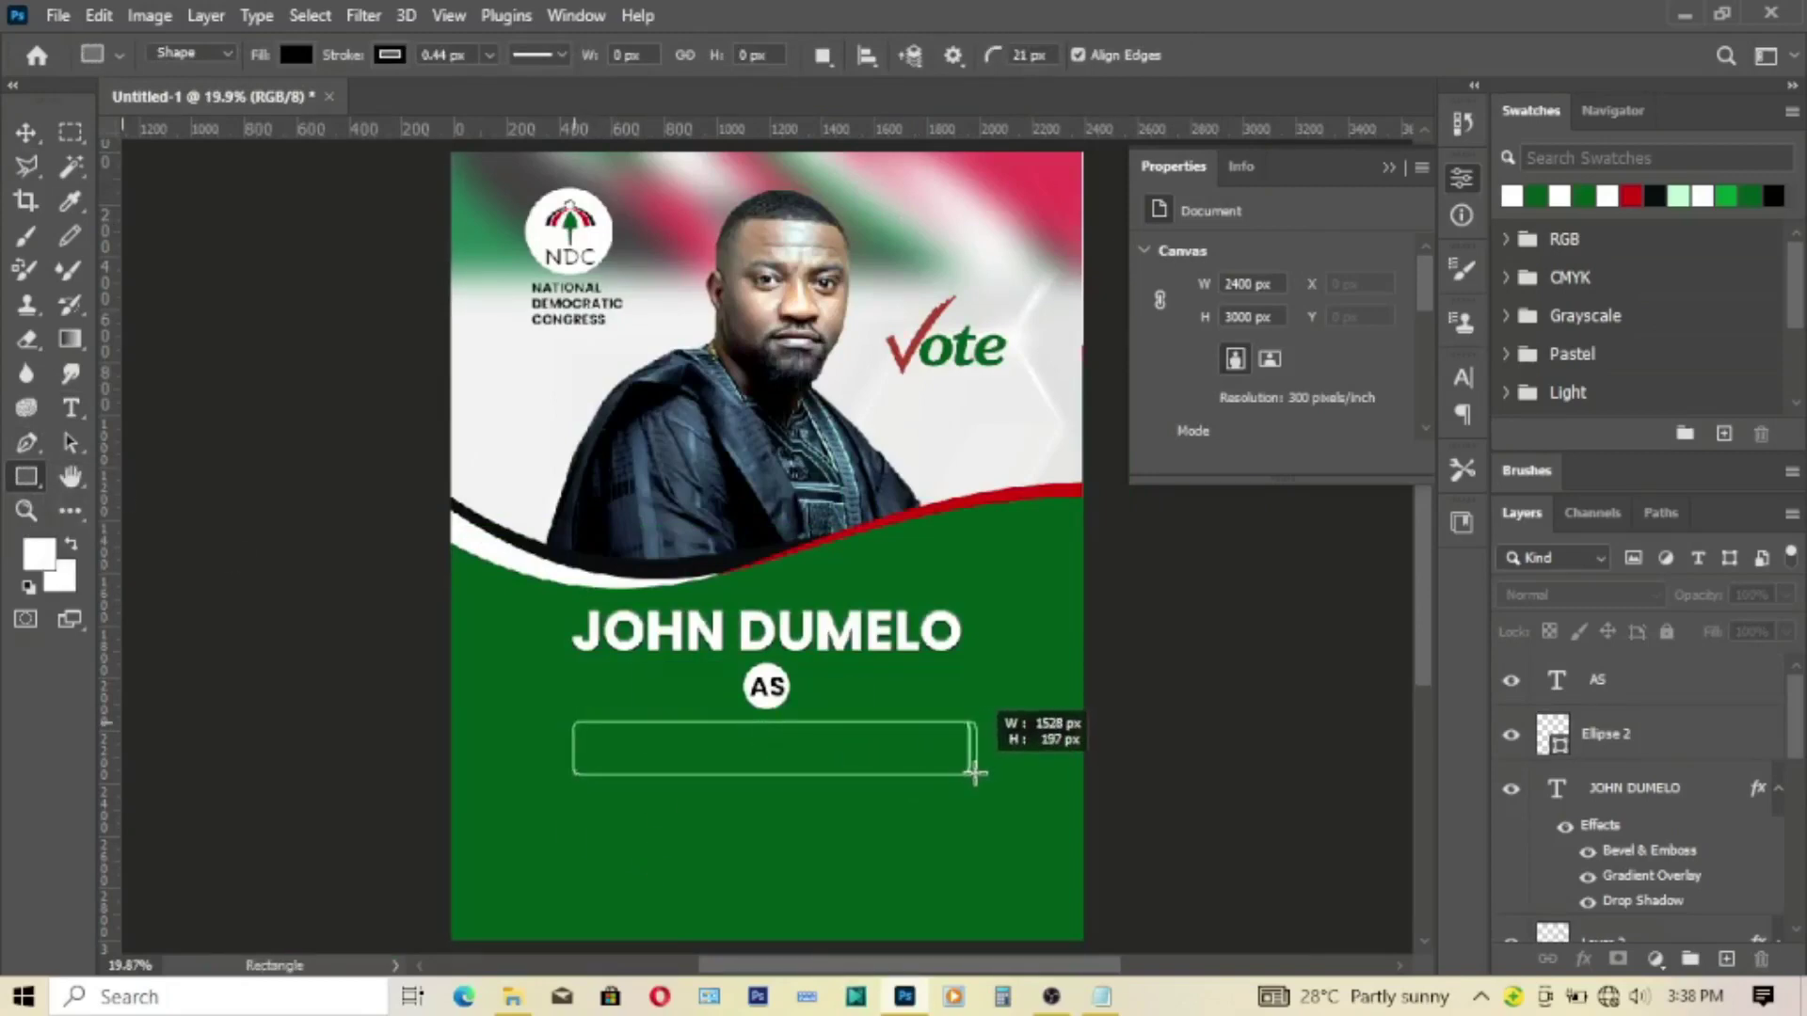
left_click_drag(975, 774, 979, 773)
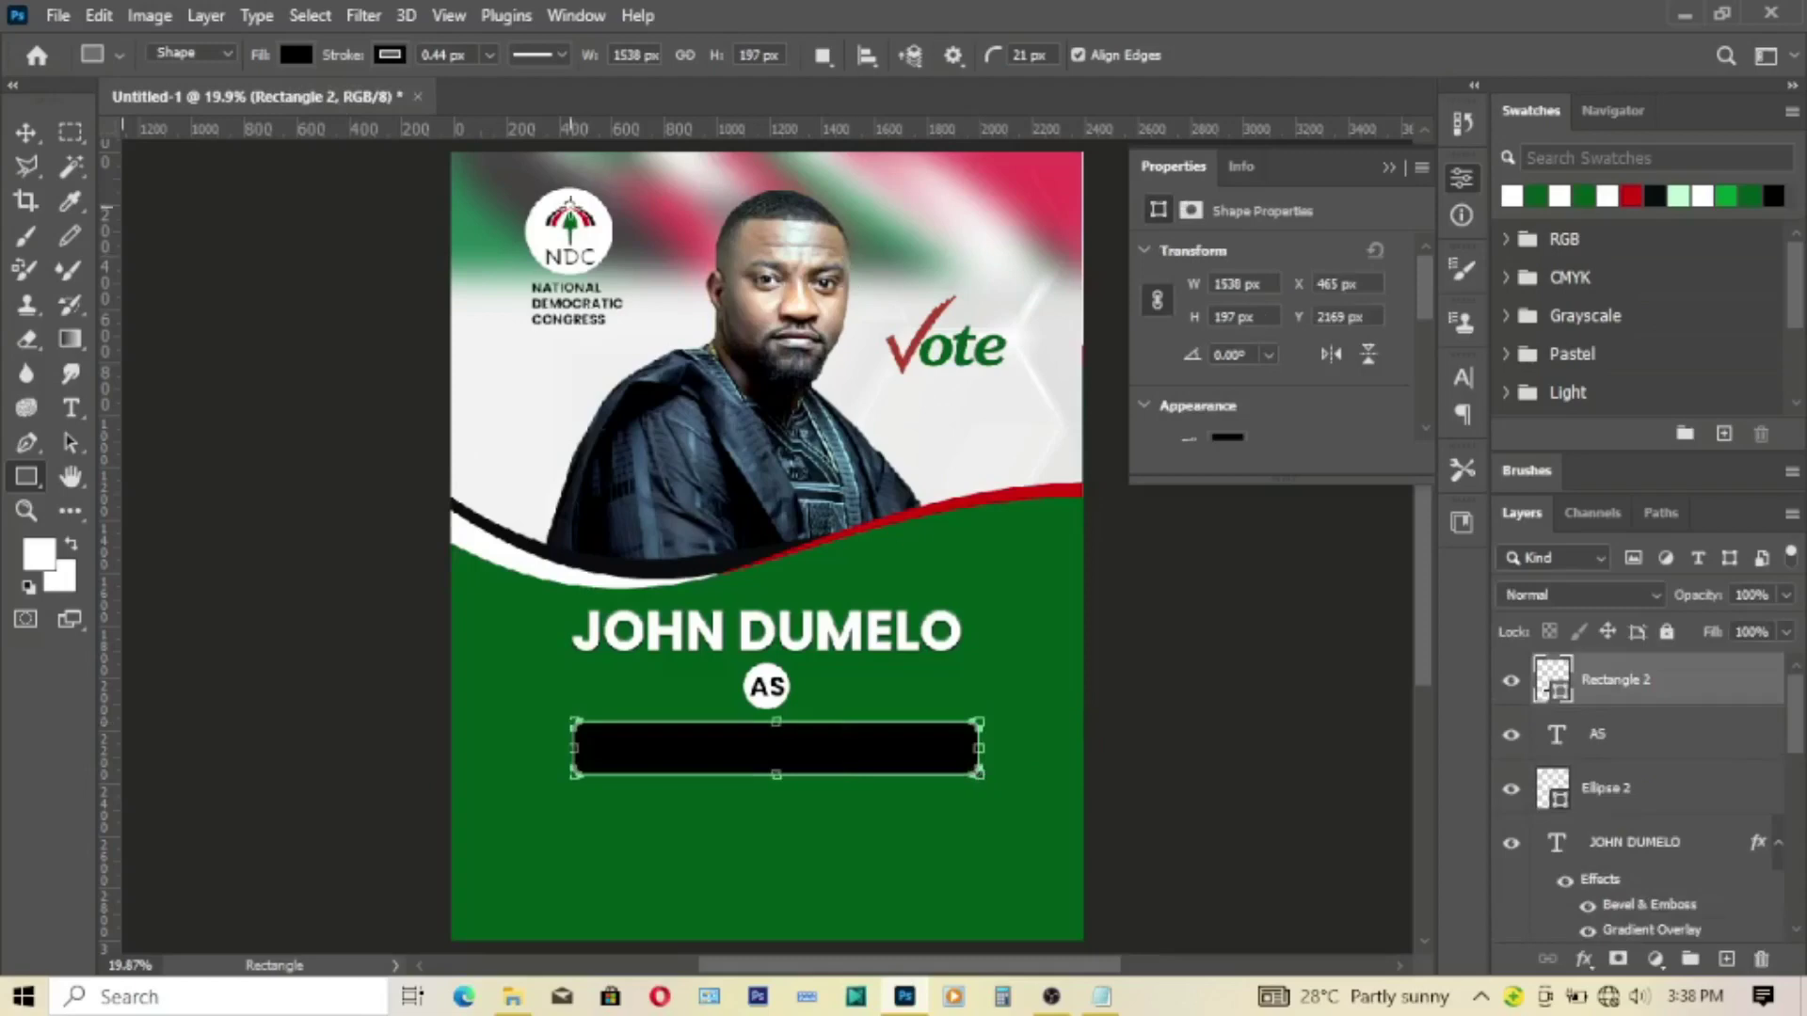
left_click(295, 55)
left_click(130, 196)
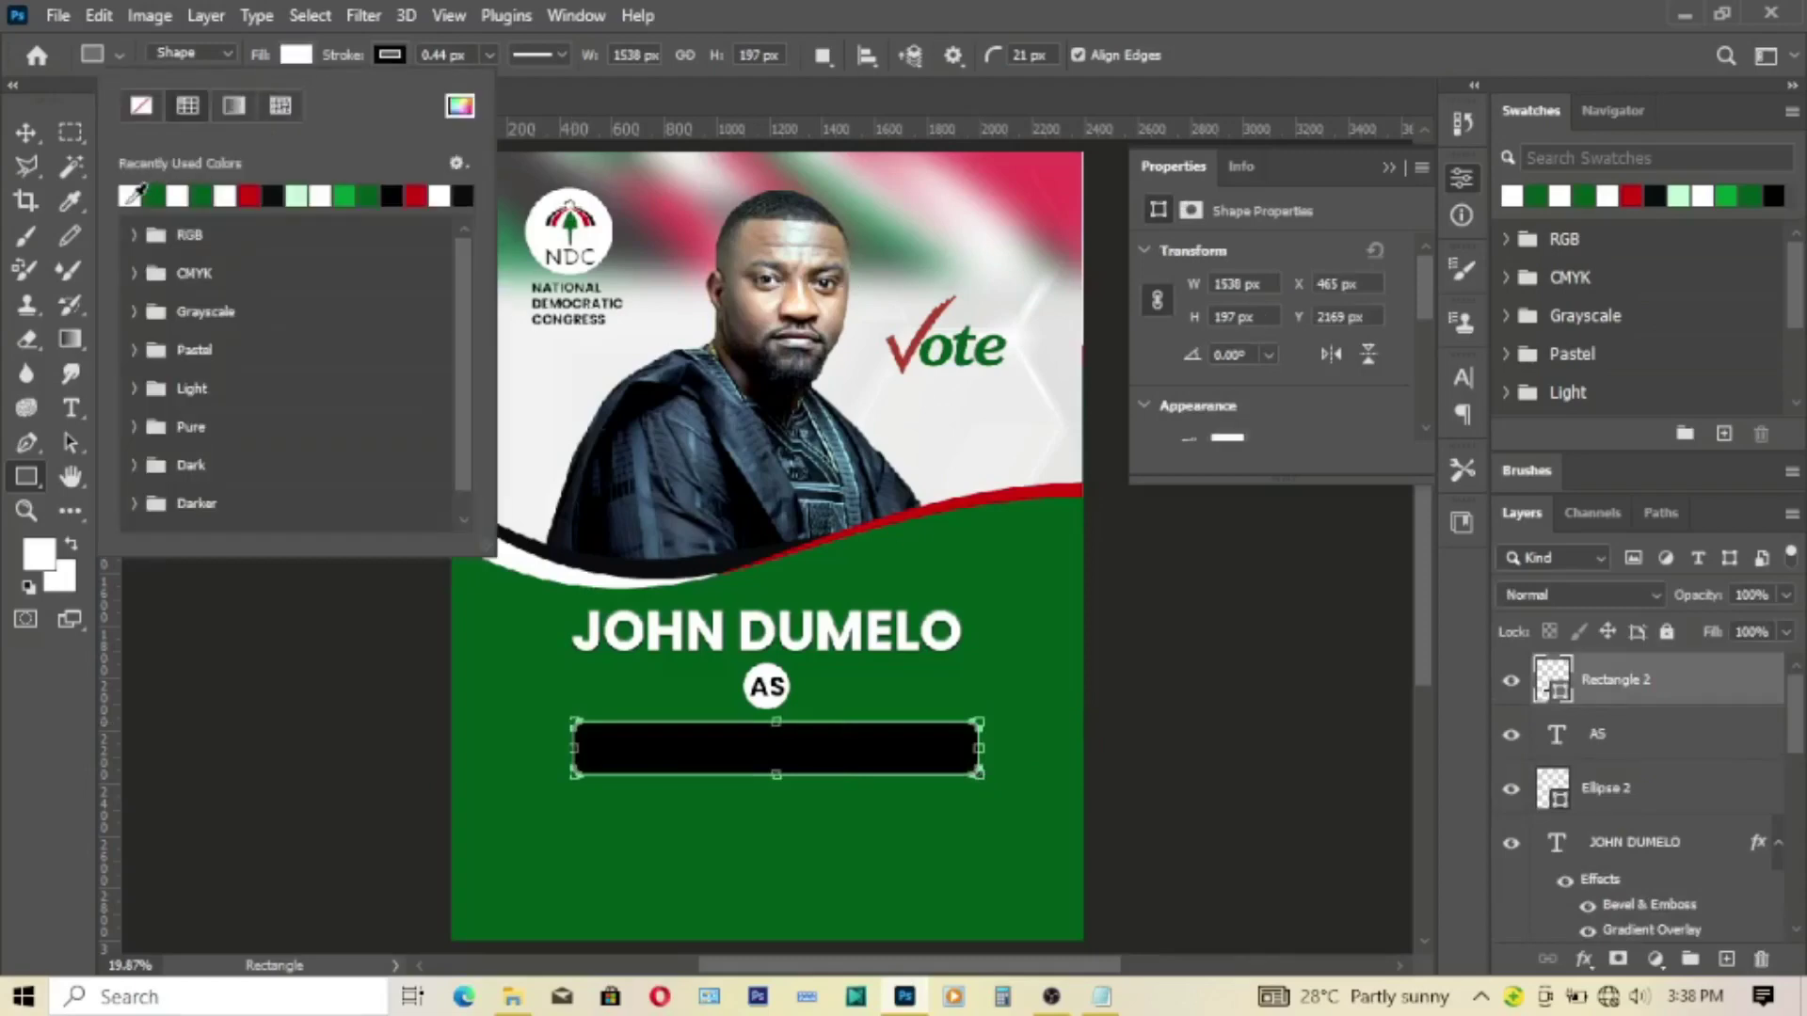
Step: Centre the white bar Rectangle 2 horizontally across the flyer
left_click(25, 132)
key("ctrl+a")
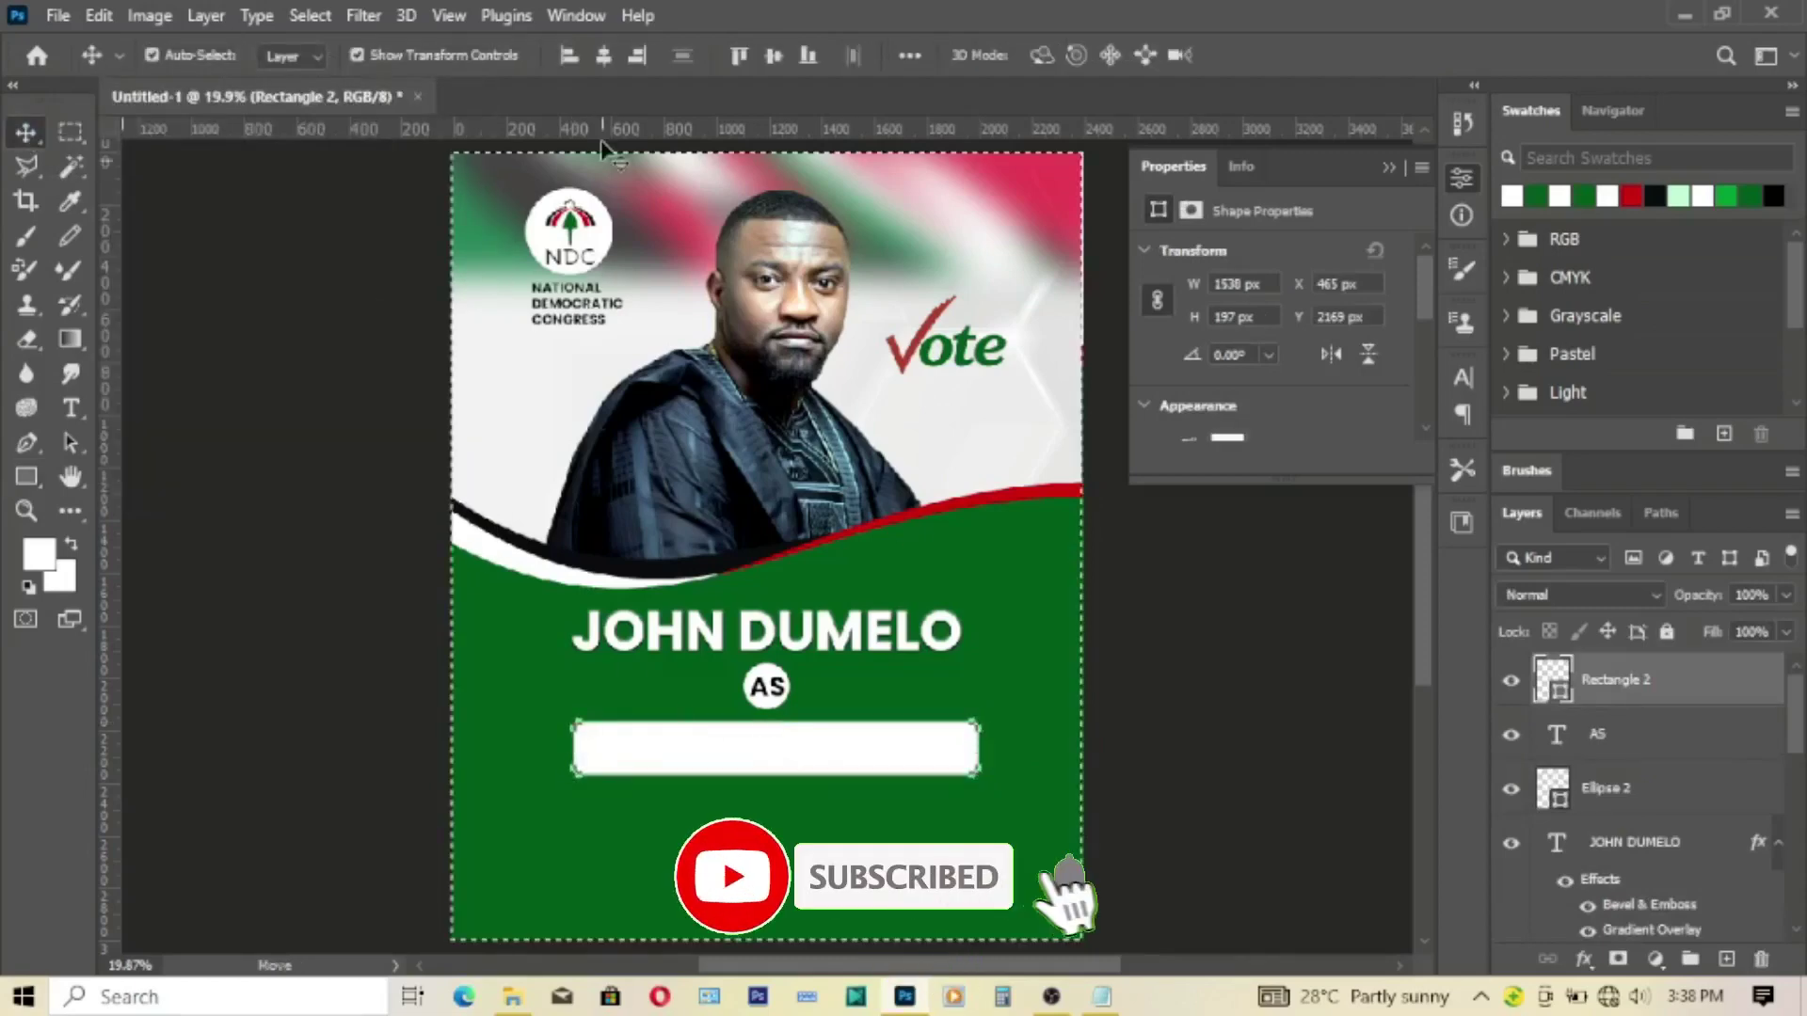
left_click(604, 54)
key("ctrl+d")
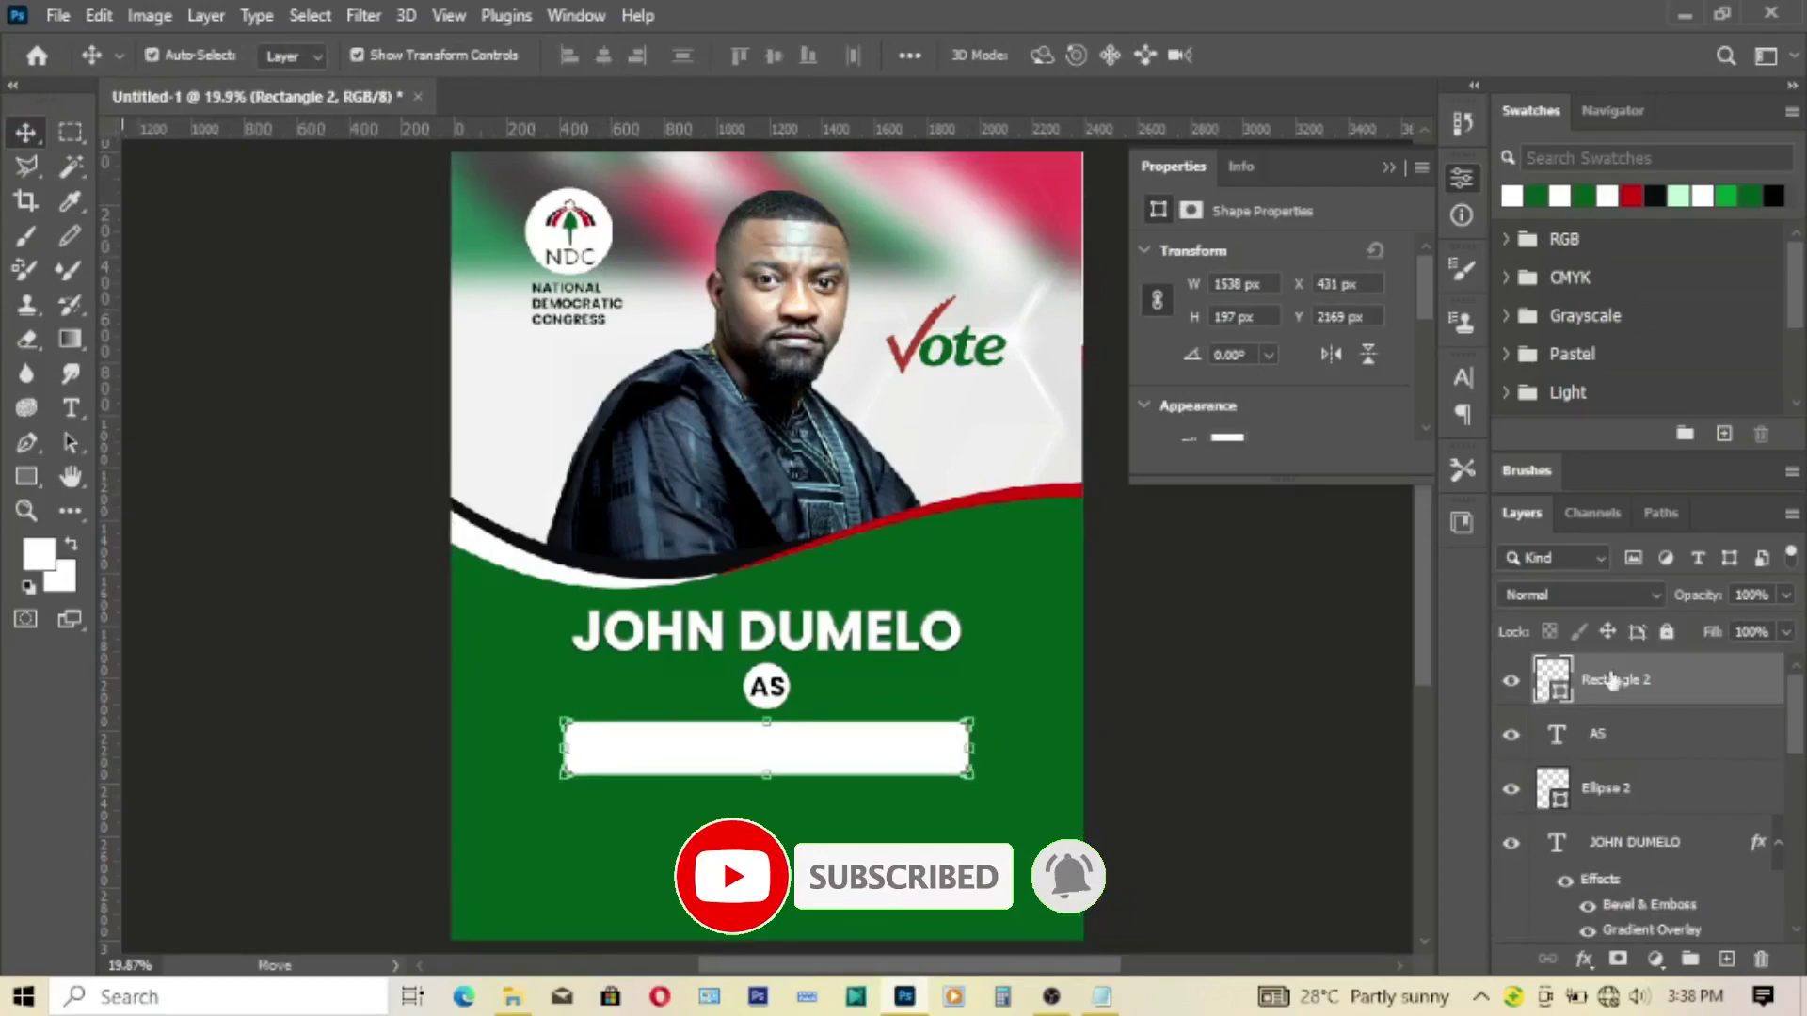
right_click(1612, 679)
Step: Duplicate Rectangle 2 and shrink the copy to 1460.58 x 139.69 px
left_click(1445, 143)
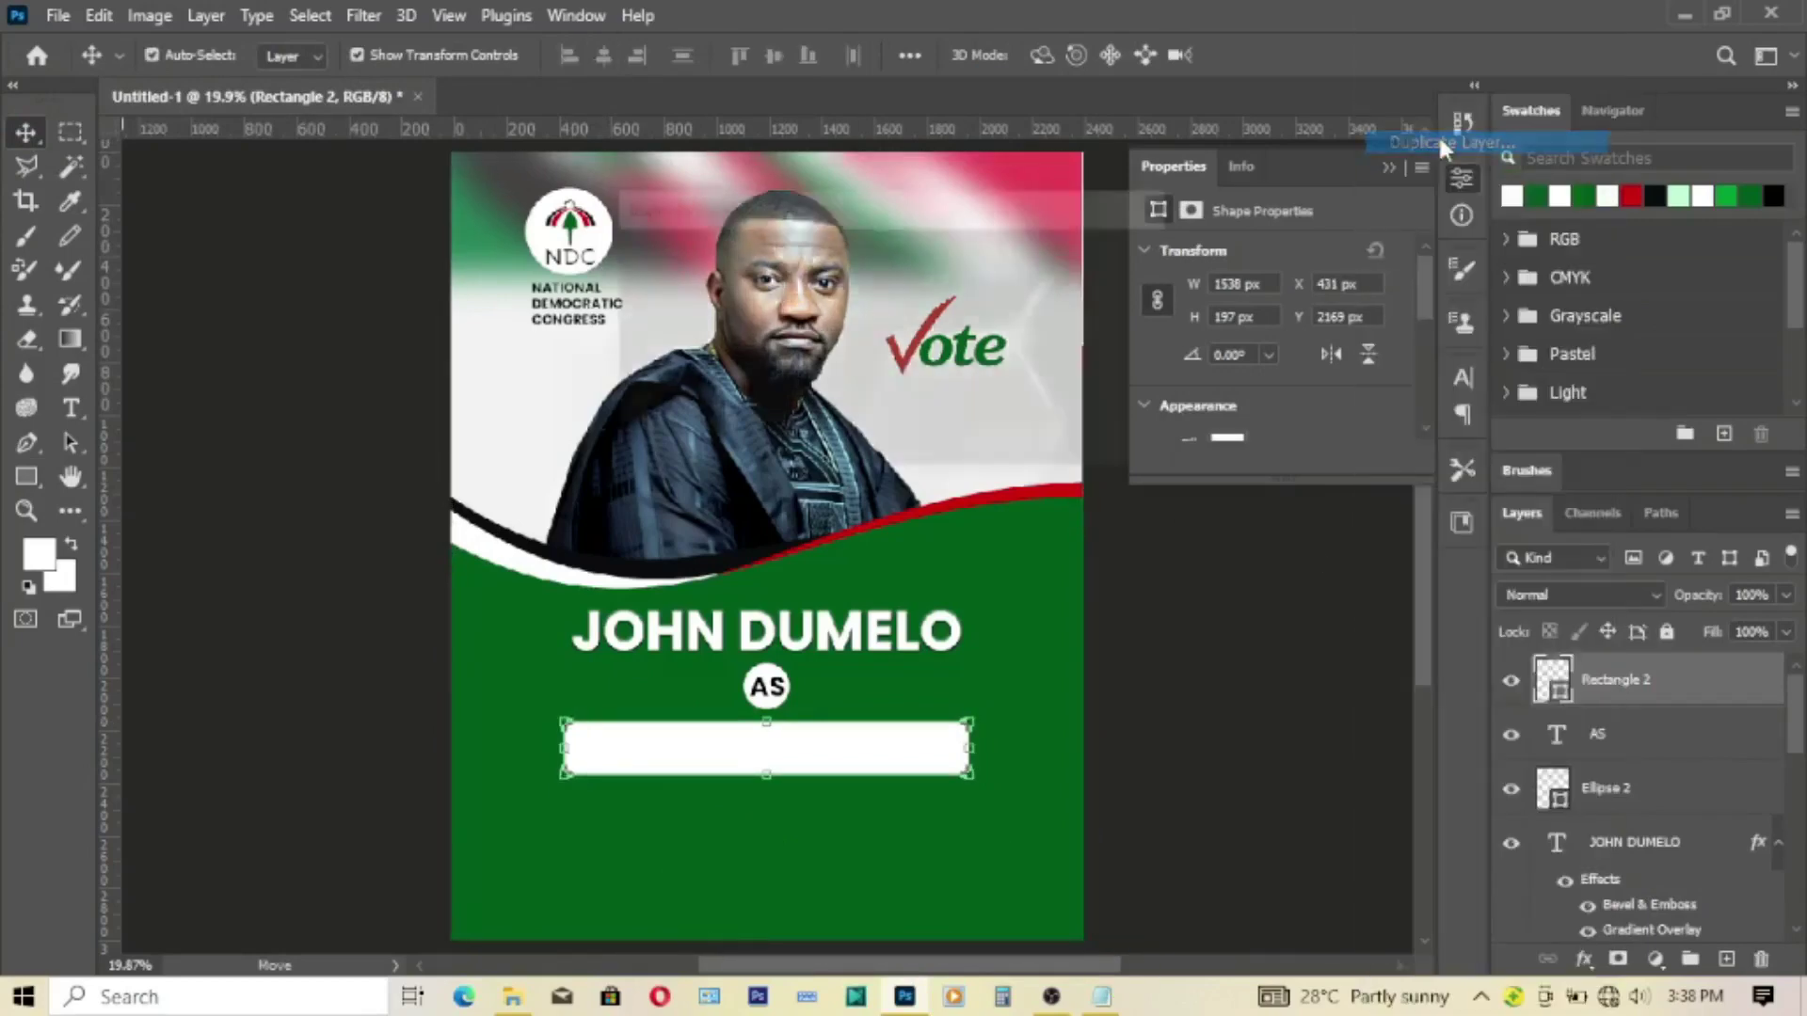
left_click(1121, 250)
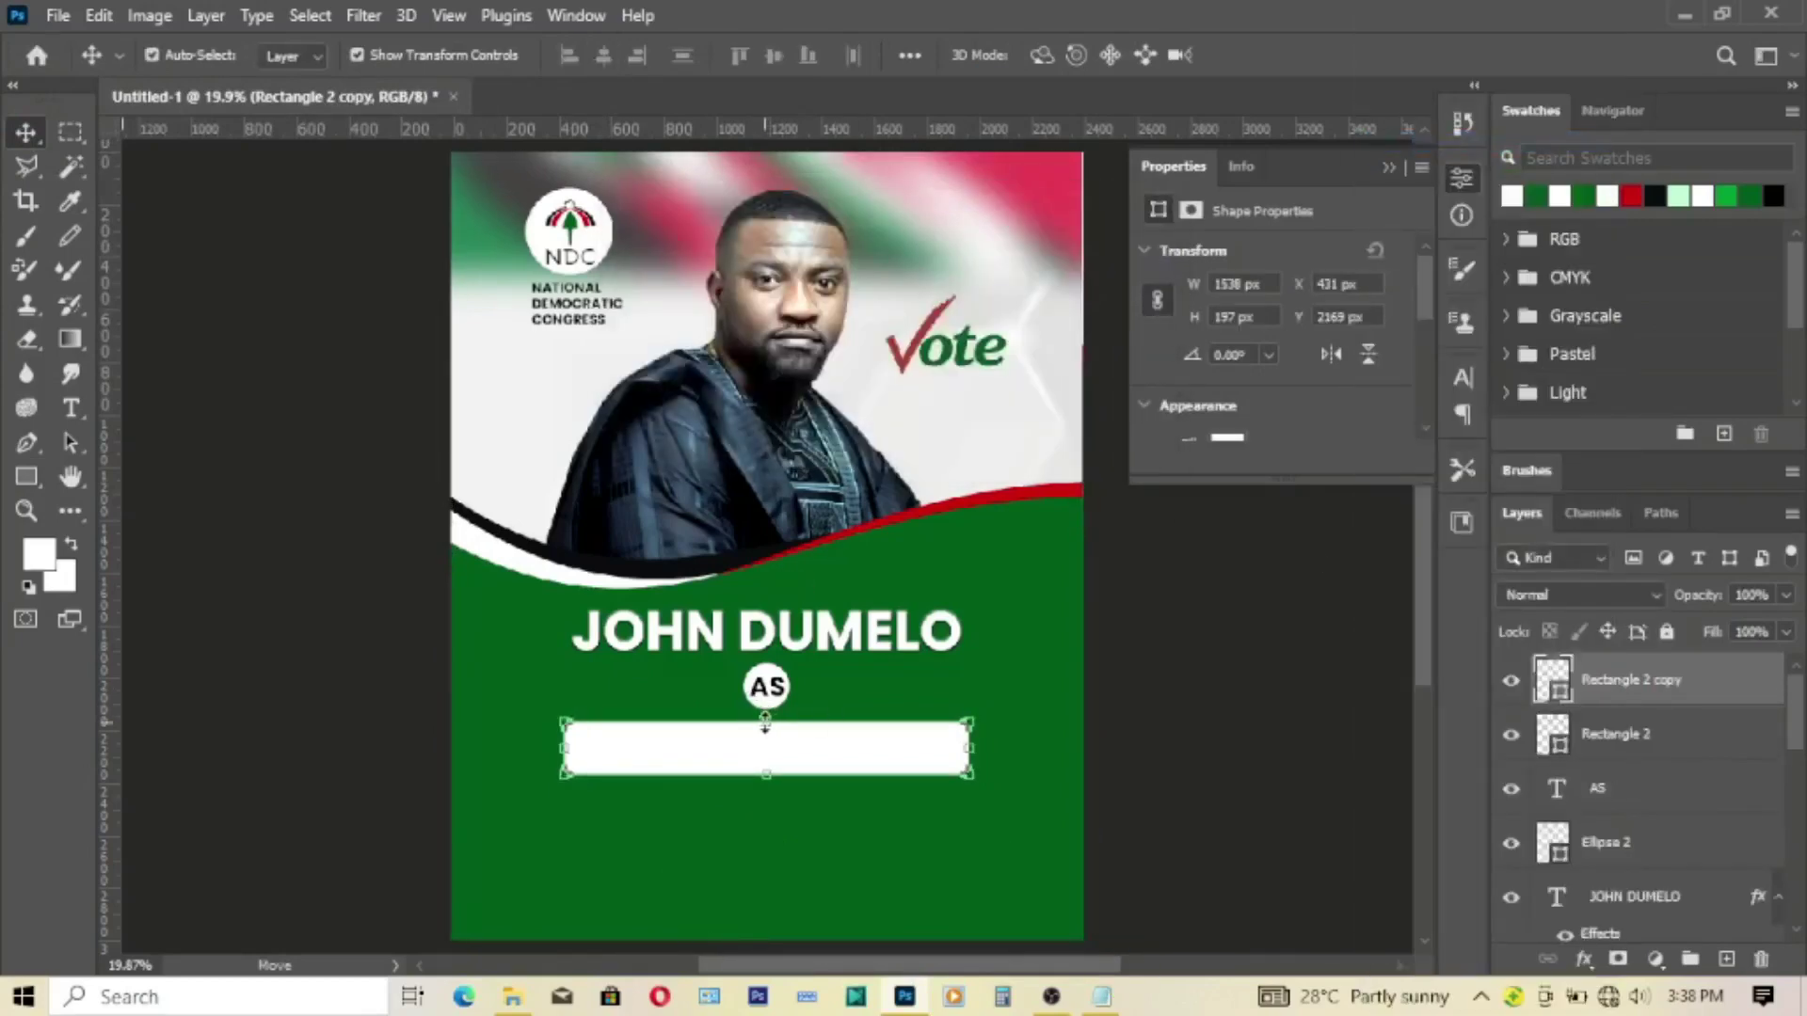
left_click_drag(765, 723, 766, 723)
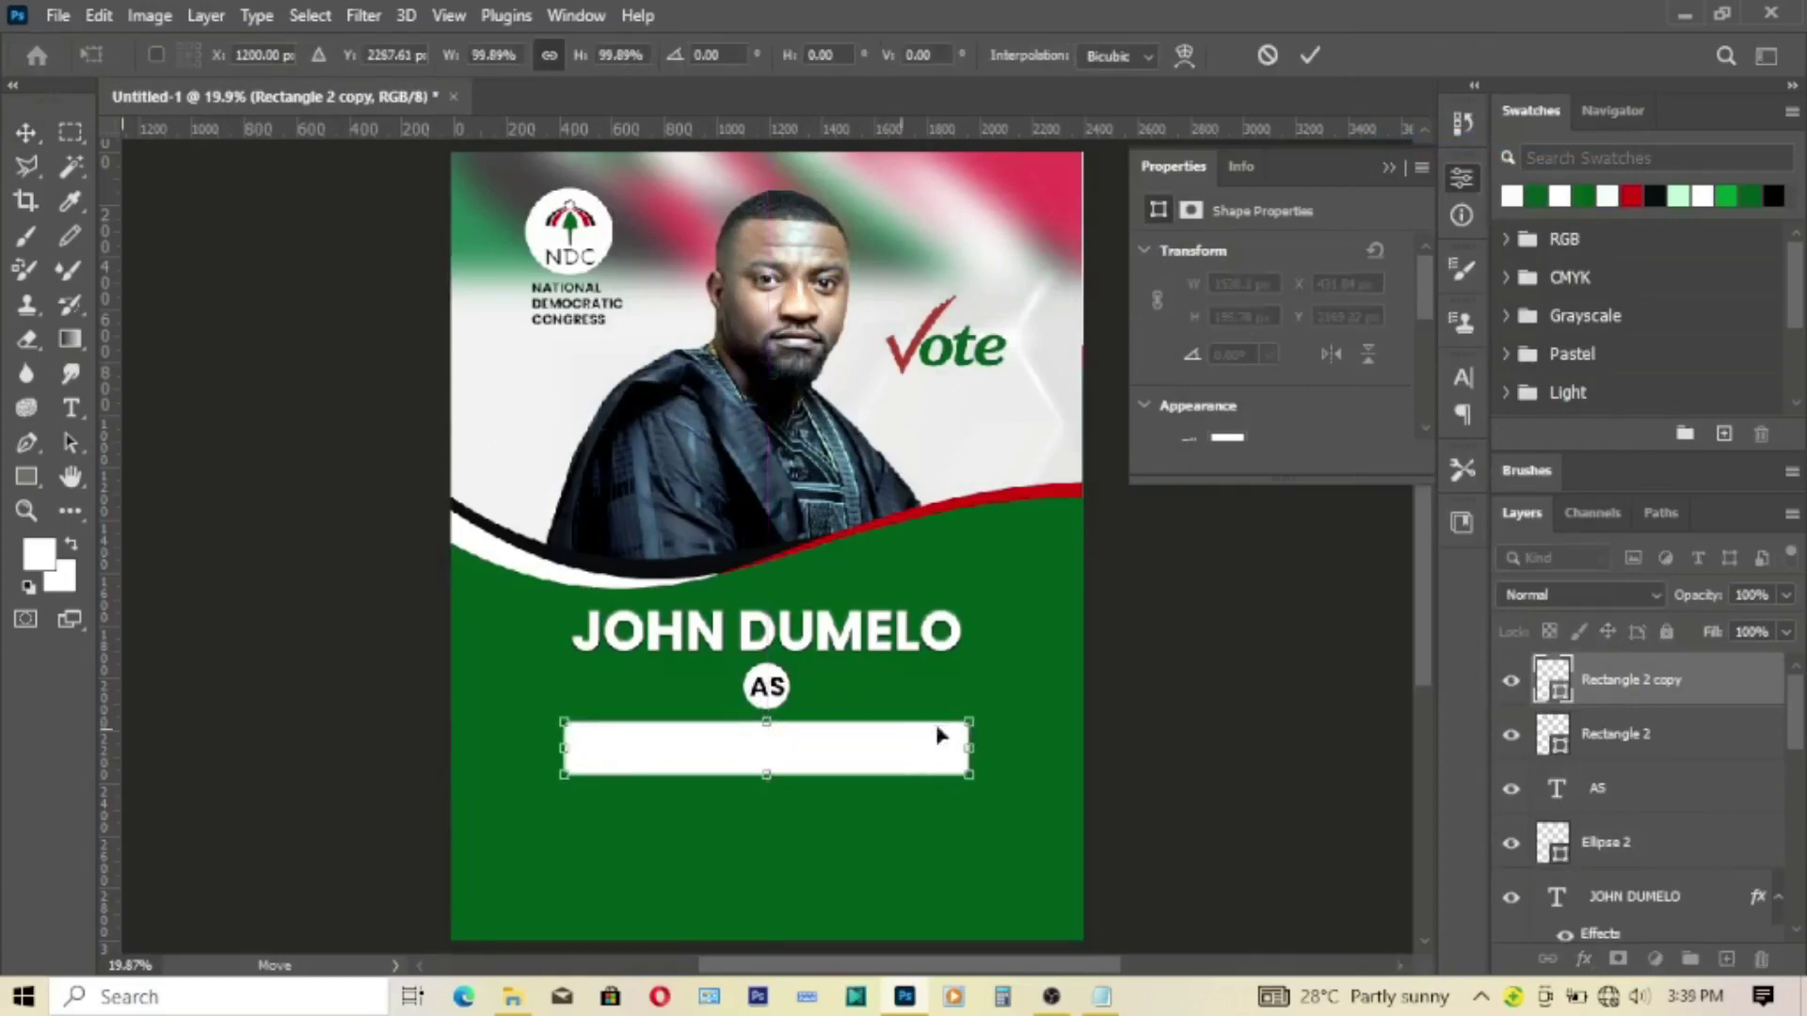
left_click_drag(974, 748, 949, 725)
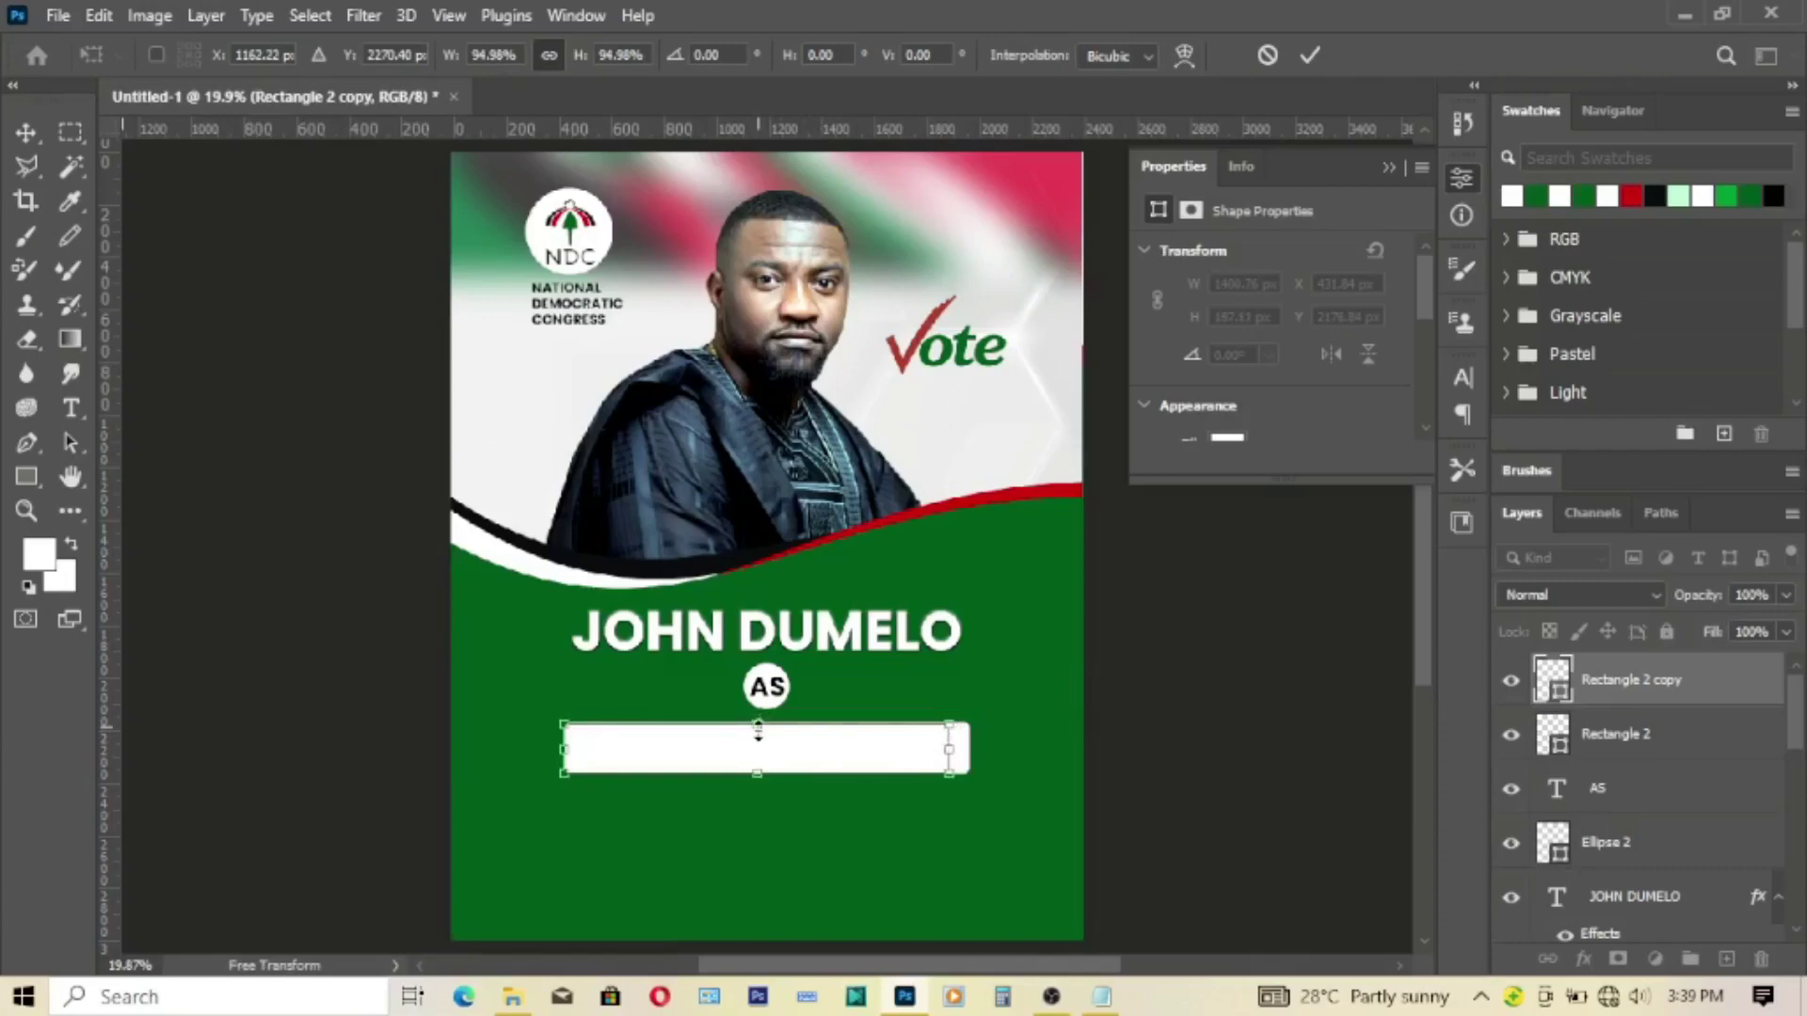
left_click_drag(758, 730, 759, 738)
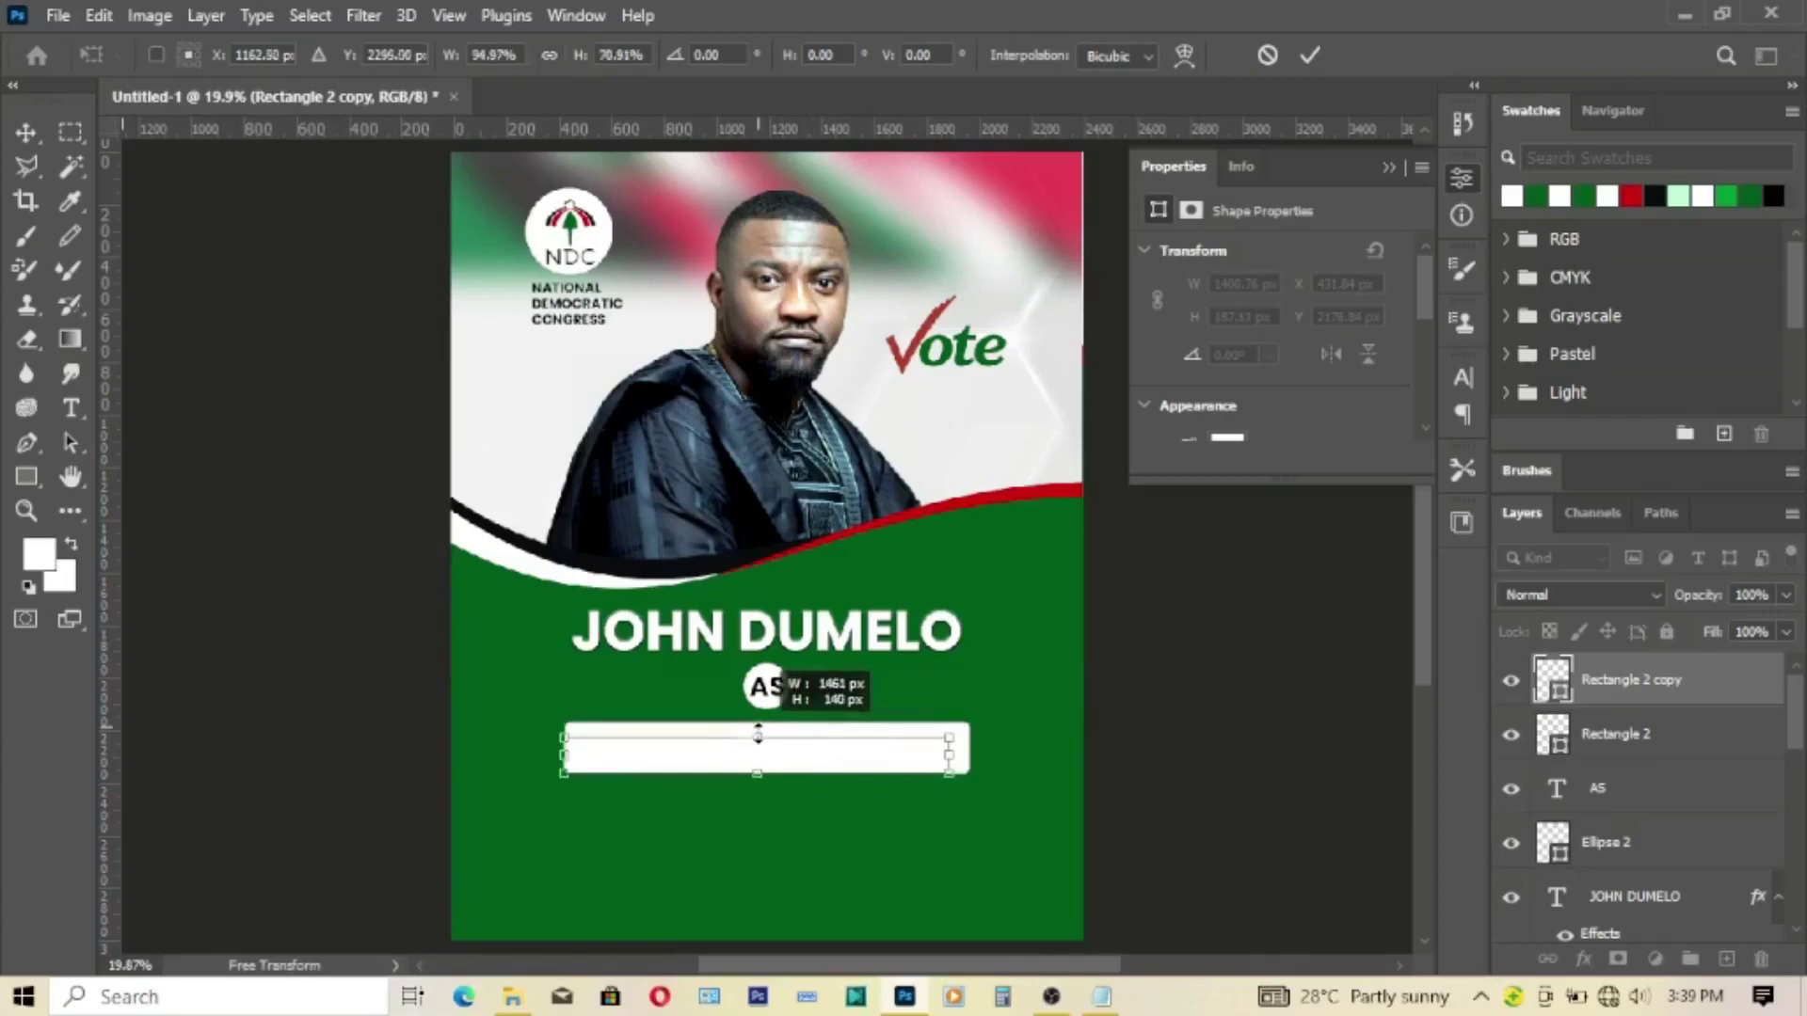
left_click(1310, 55)
Step: Align the copy's horizontal and vertical centres with the original bar
left_click(1615, 734, "ctrl")
left_click(603, 55)
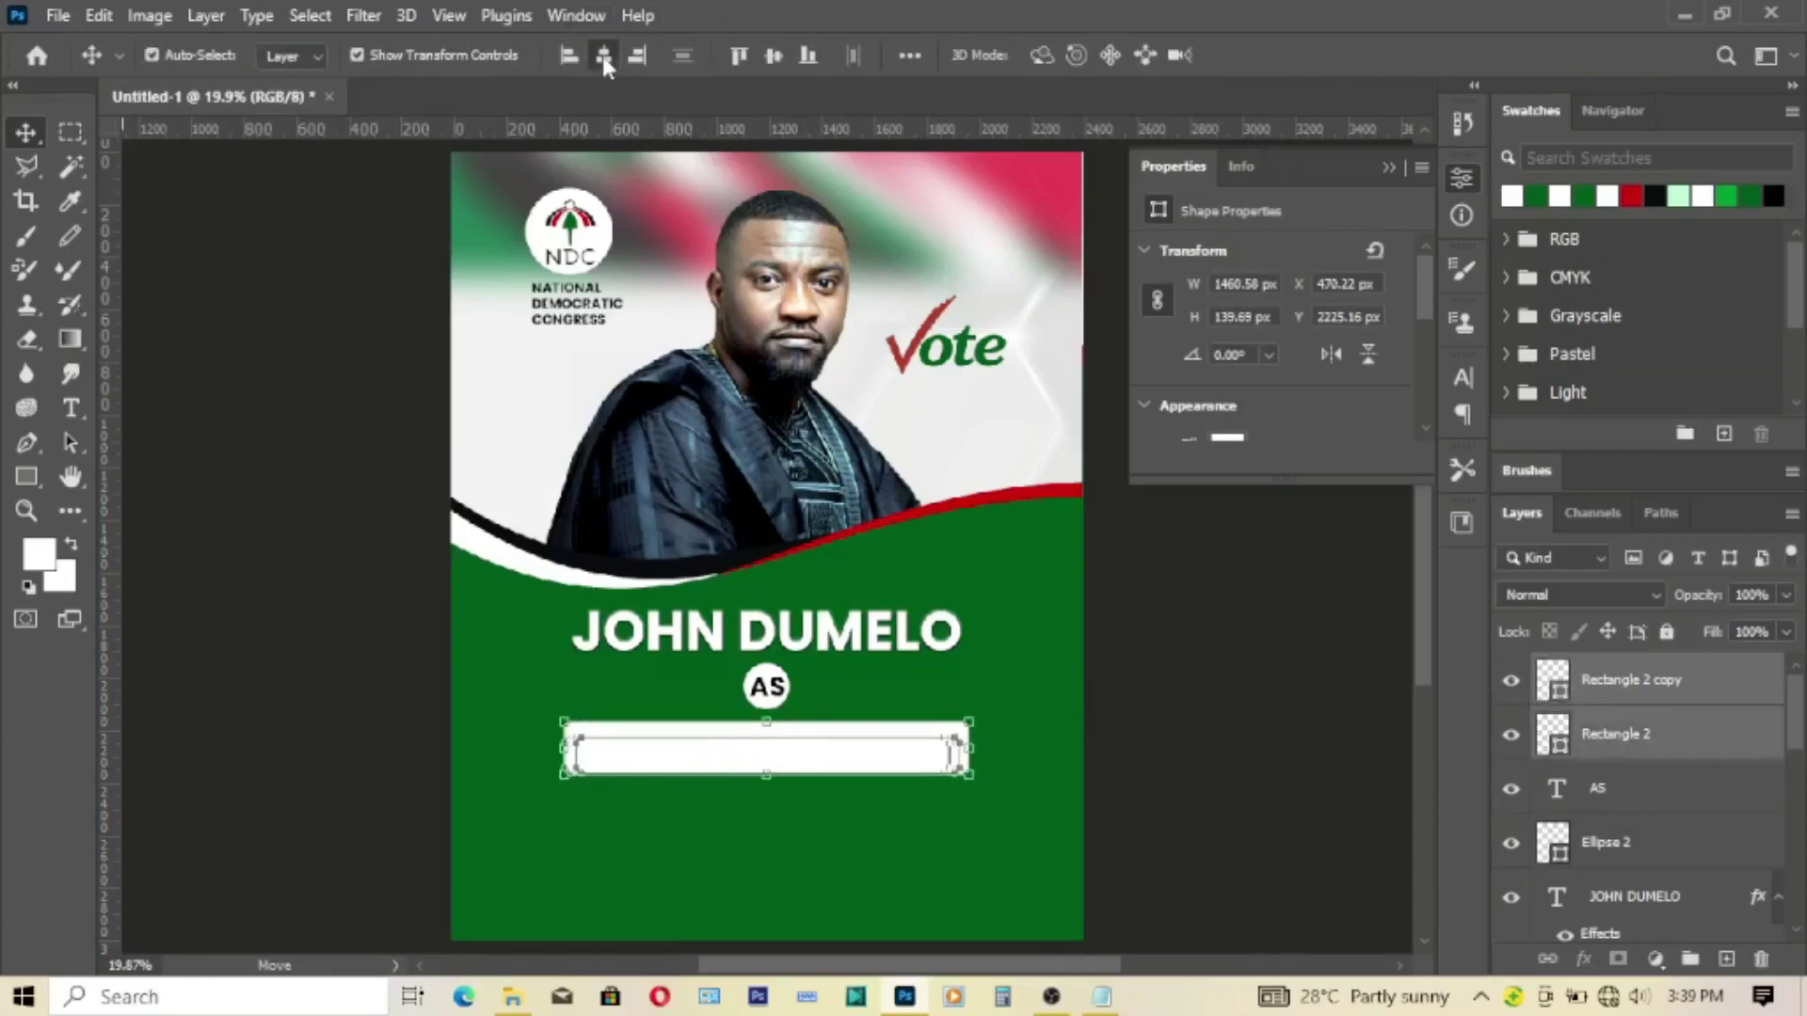
left_click(772, 58)
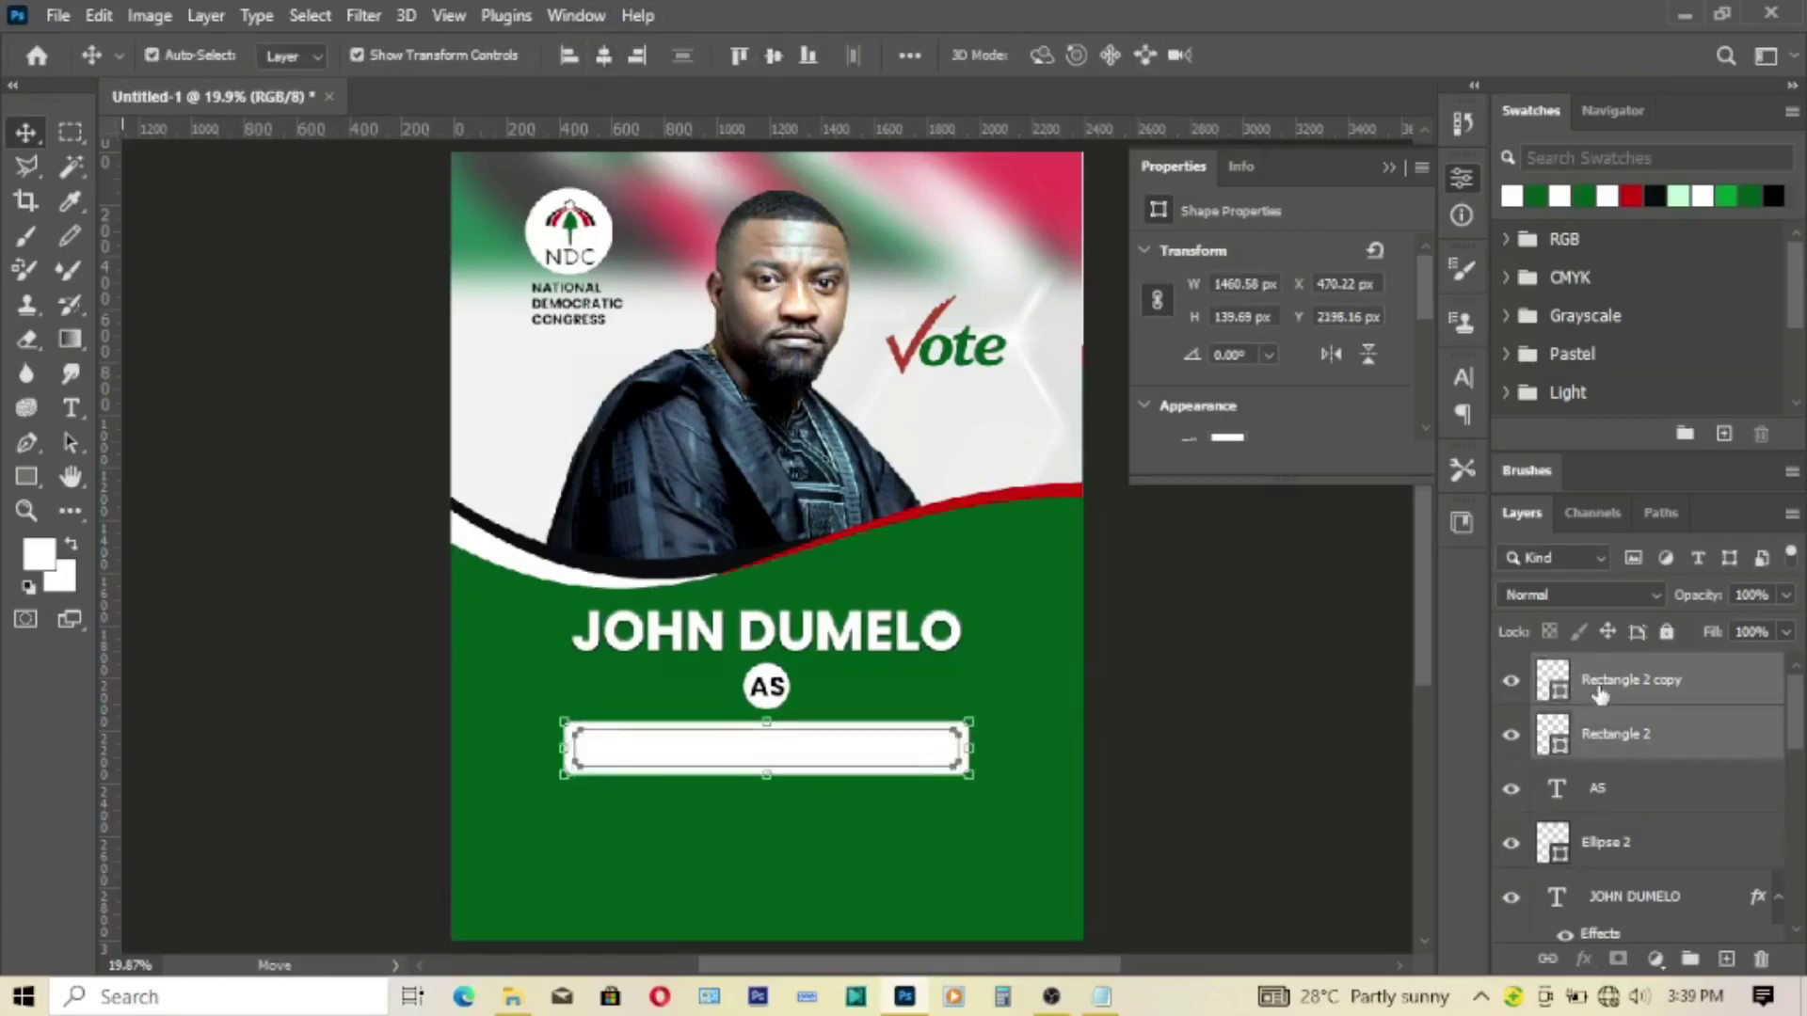
left_click(1566, 695)
Step: Apply Bevel & Emboss and Drop Shadow to Rectangle 2 copy via Blending Options
left_click(1584, 958)
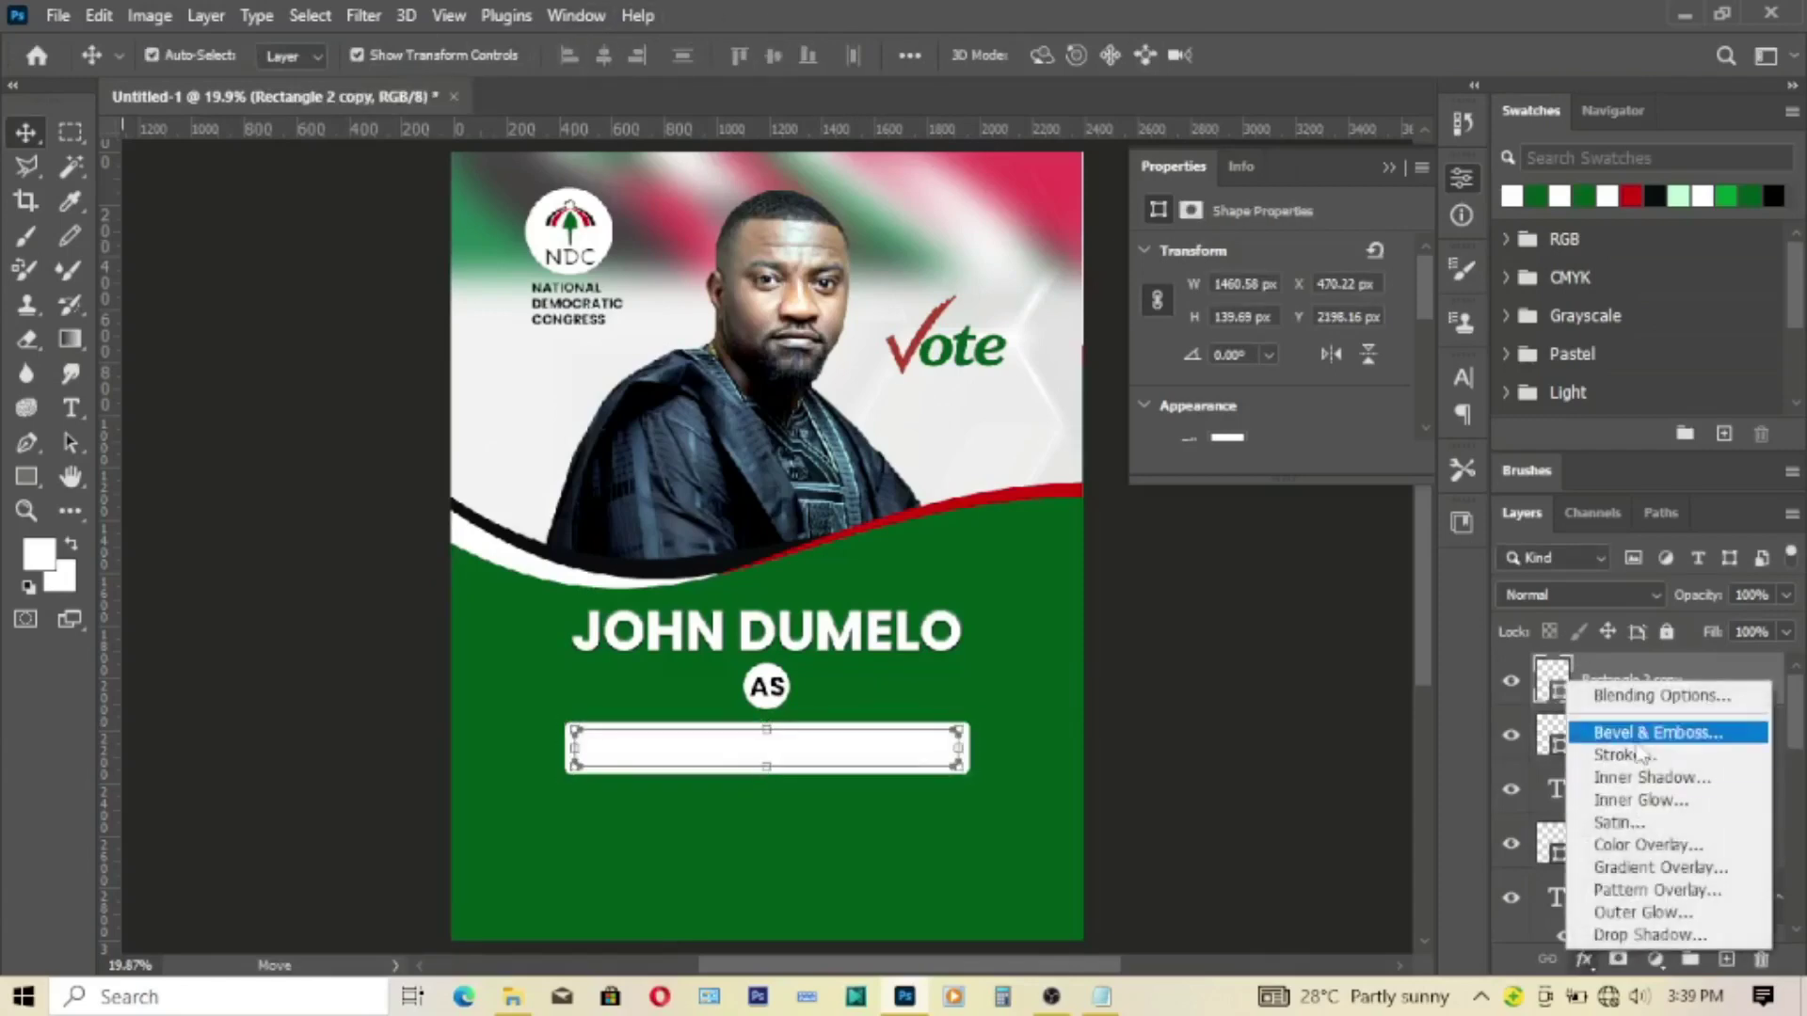
left_click(1637, 696)
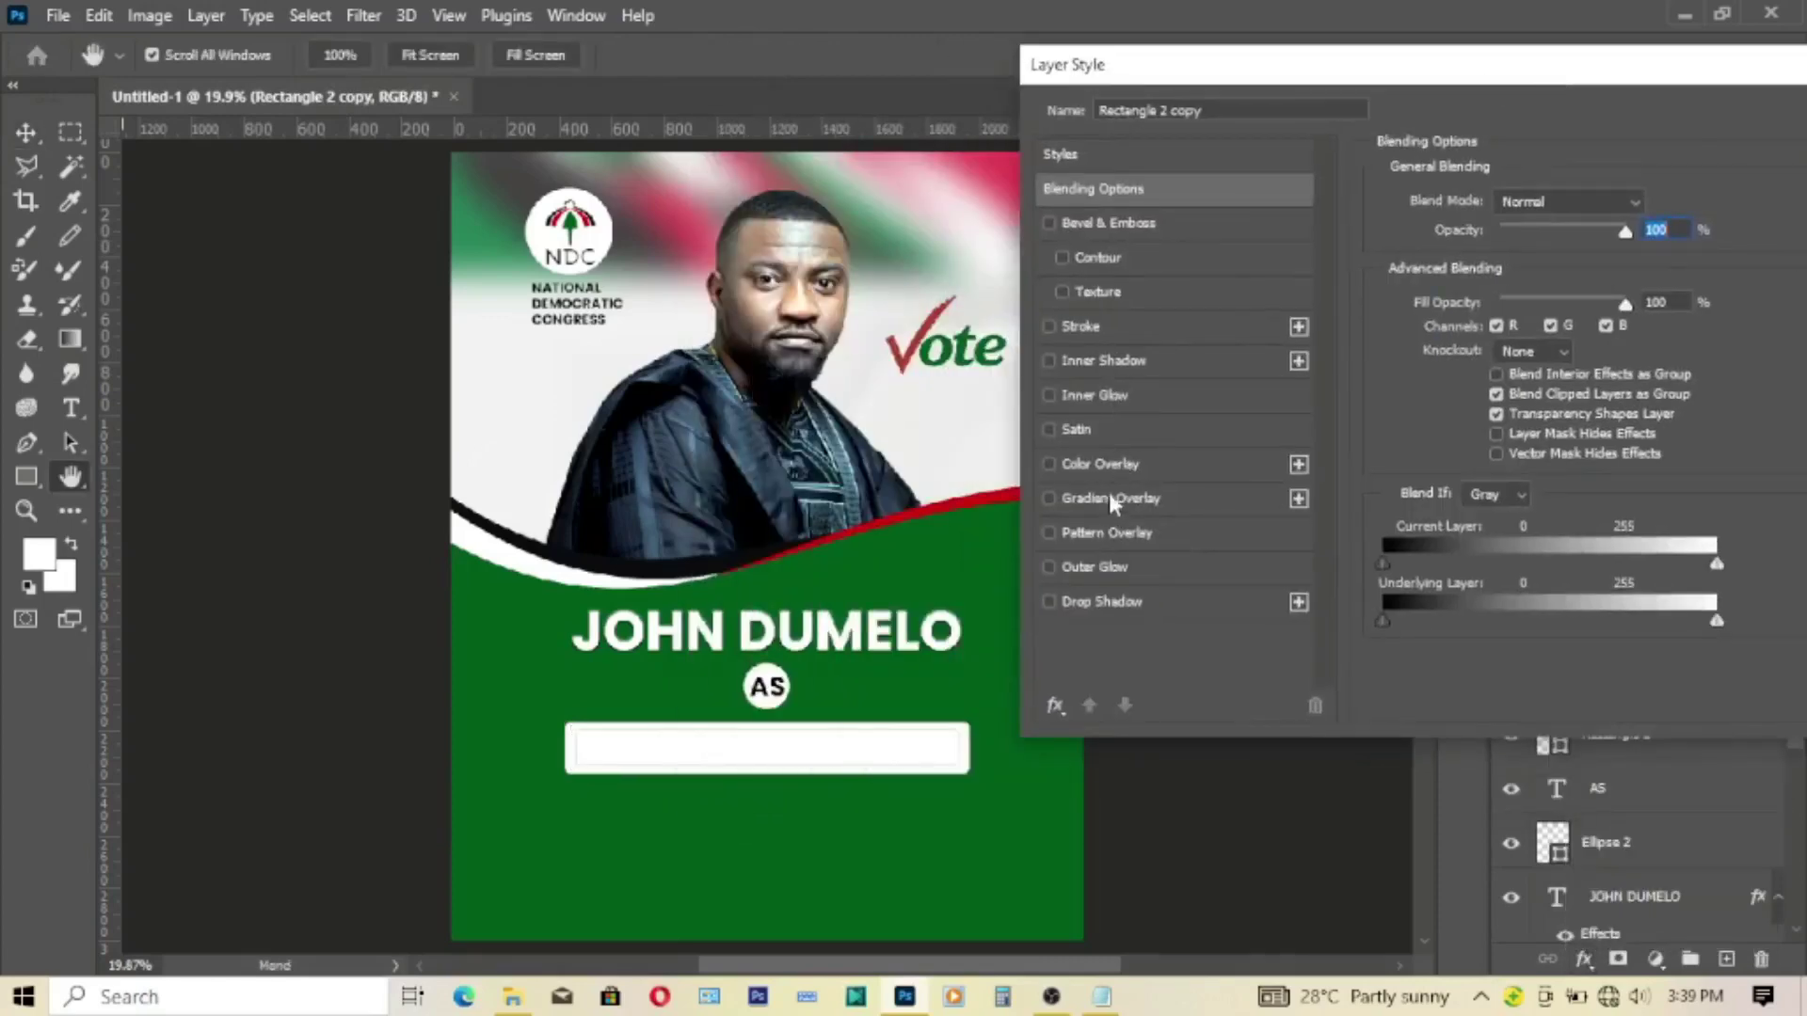
left_click(1103, 226)
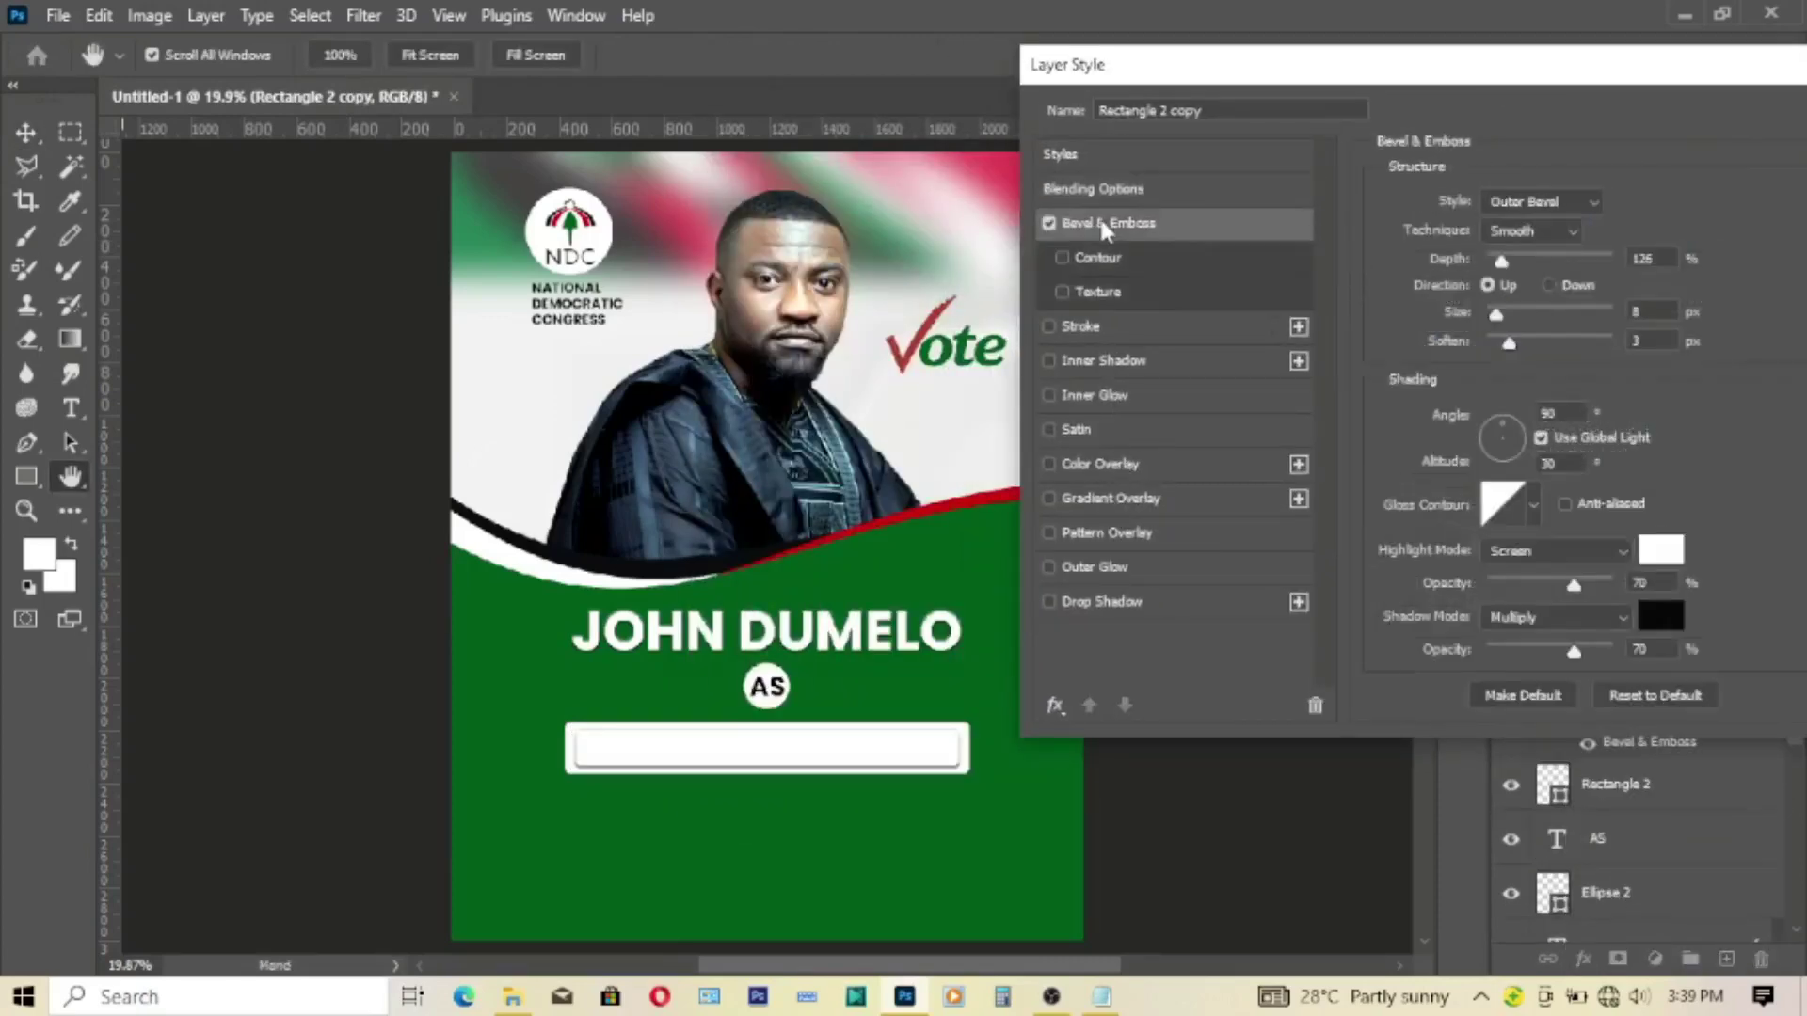
left_click(1118, 610)
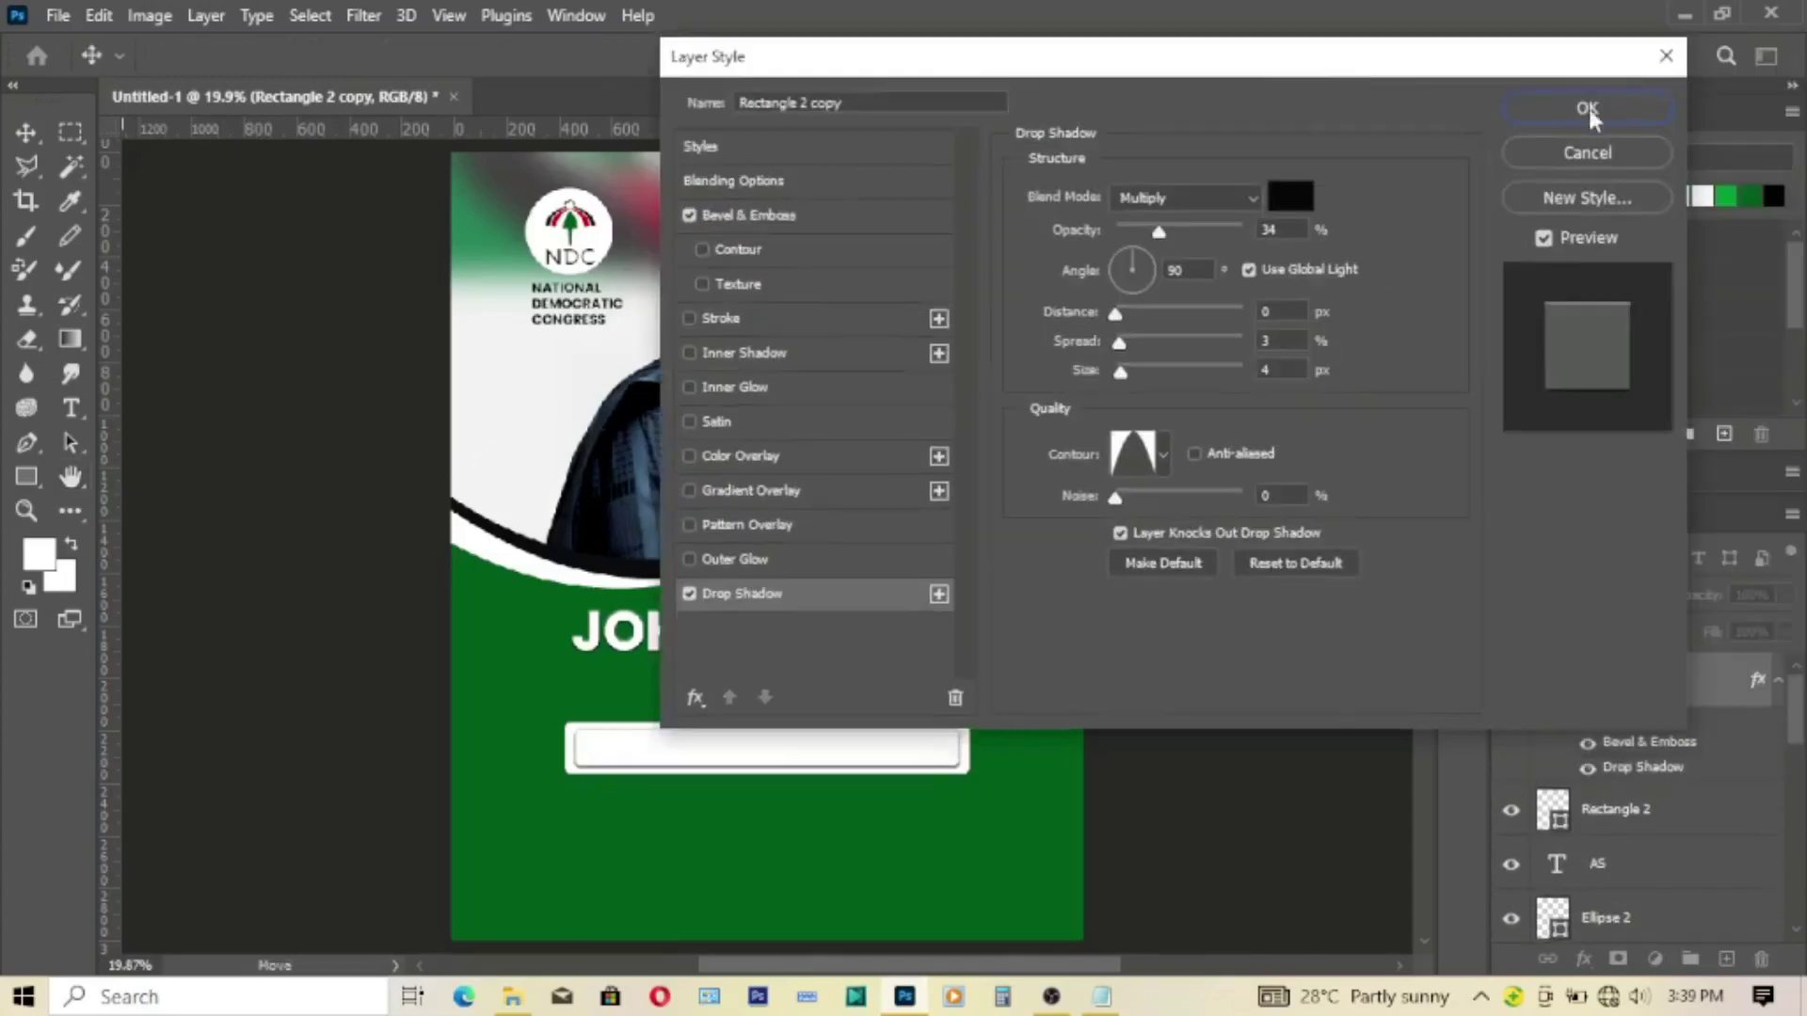
left_click(1589, 111)
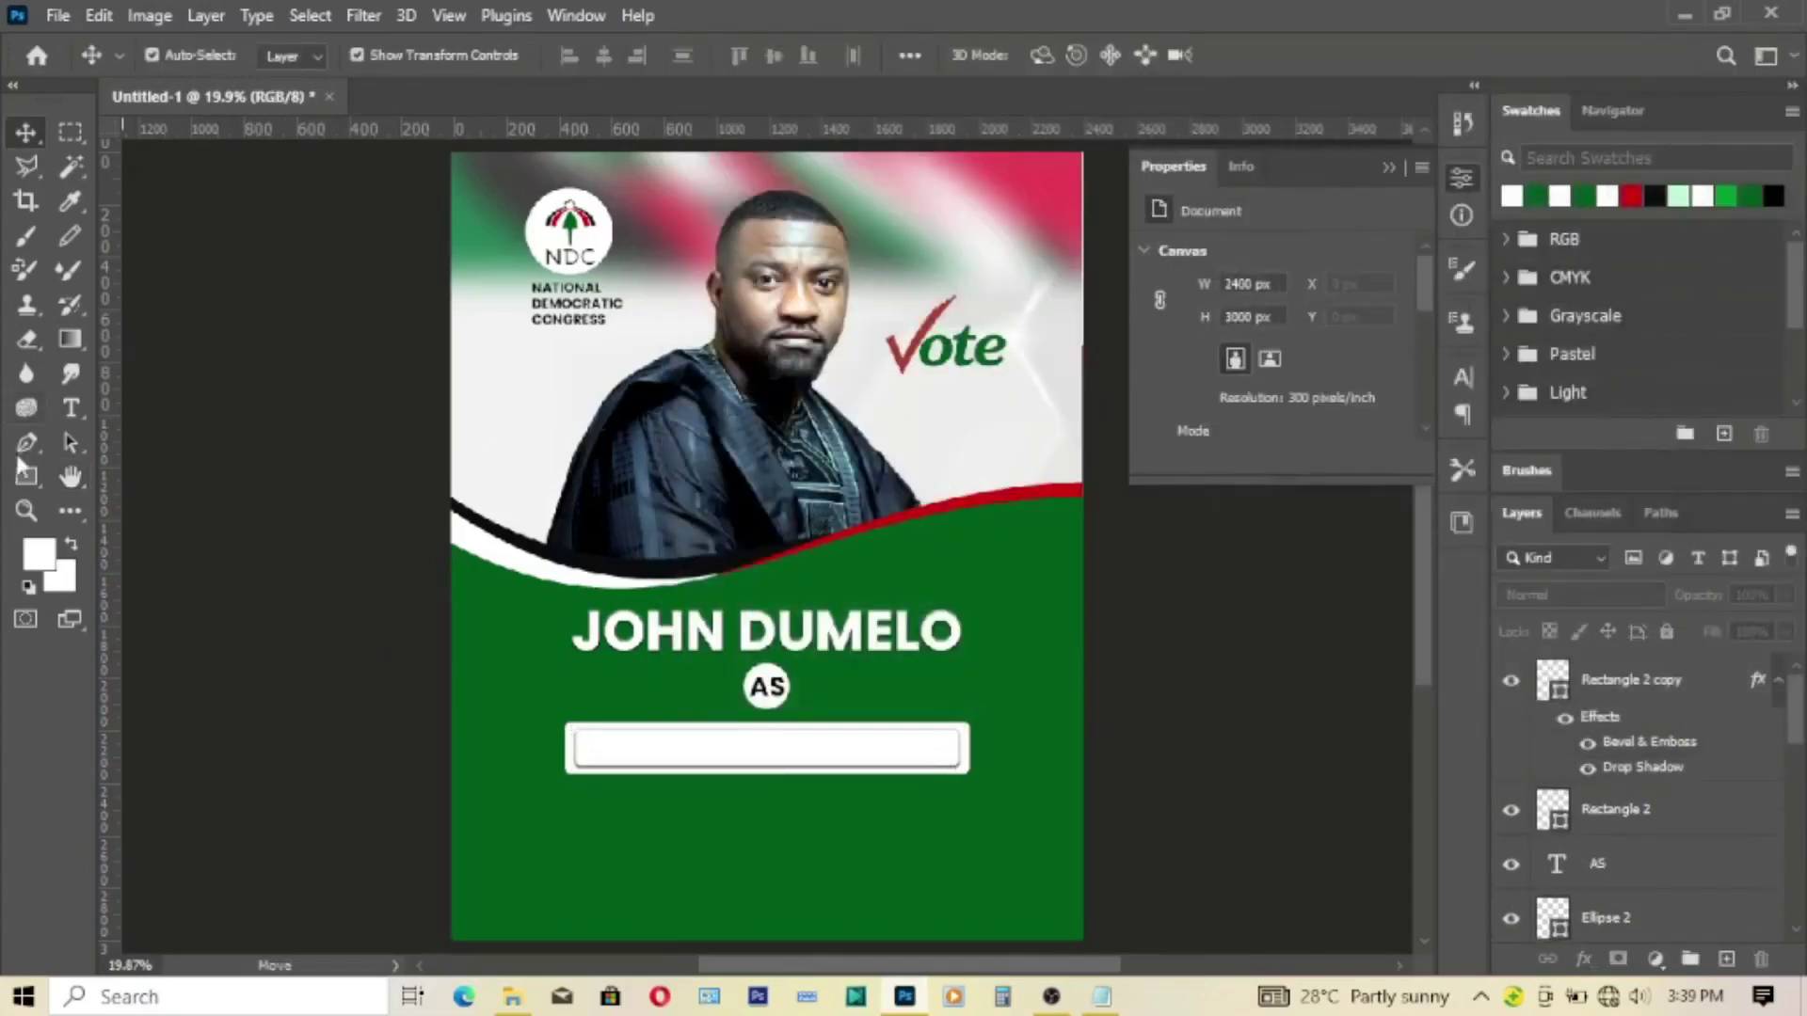
Step: Paste MEMBER OF PARLIAMENT from the Notepad notes into a new text line in the white bar
left_click(70, 414)
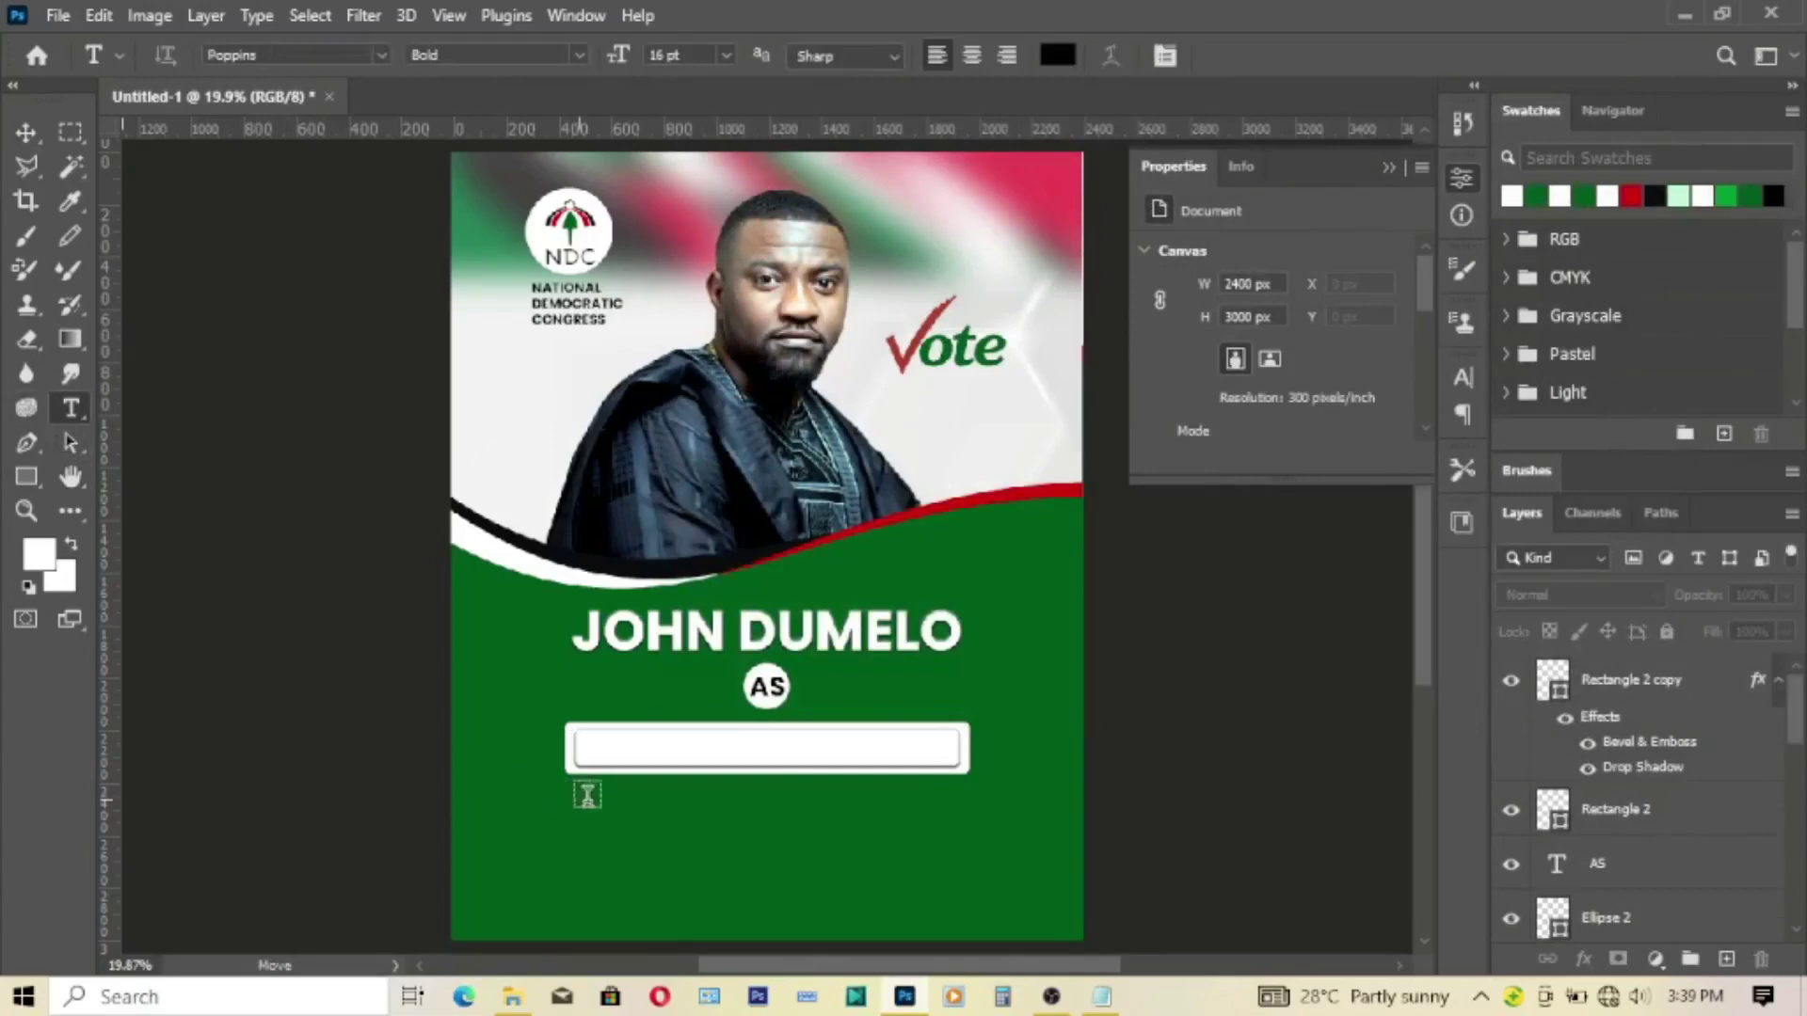
left_click(596, 748)
left_click(1101, 996)
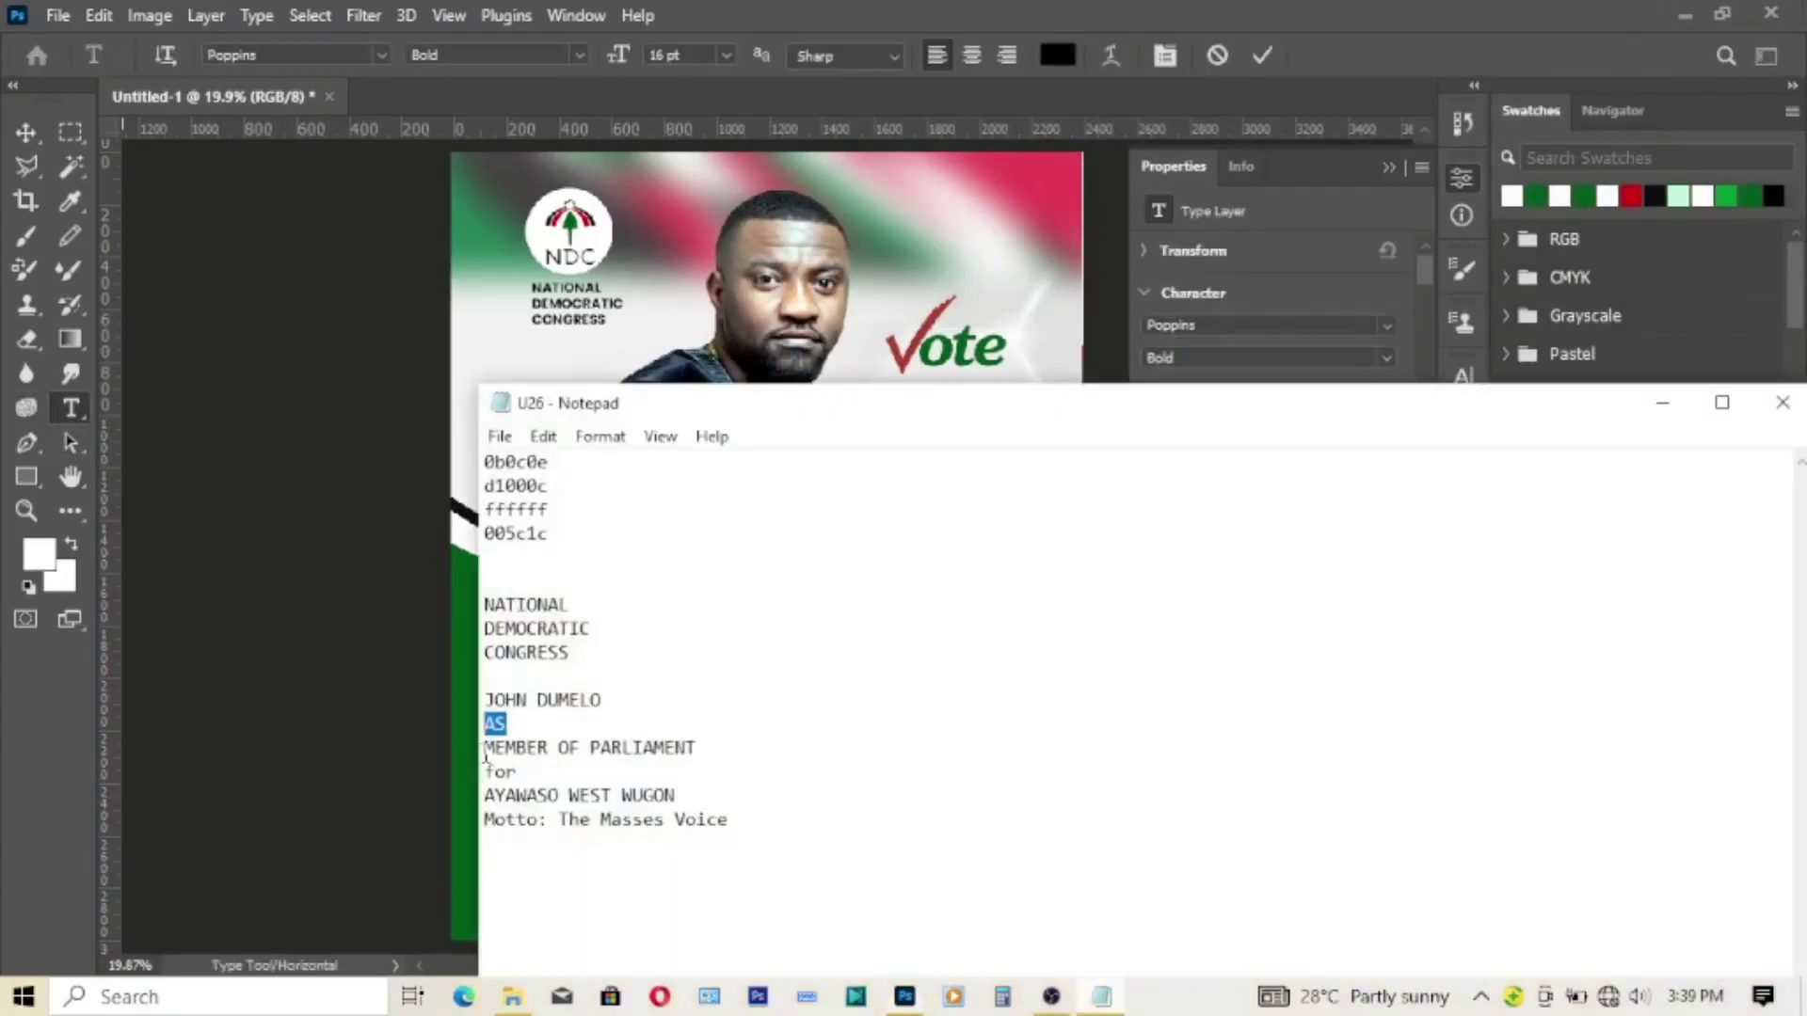
left_click_drag(484, 748, 725, 750)
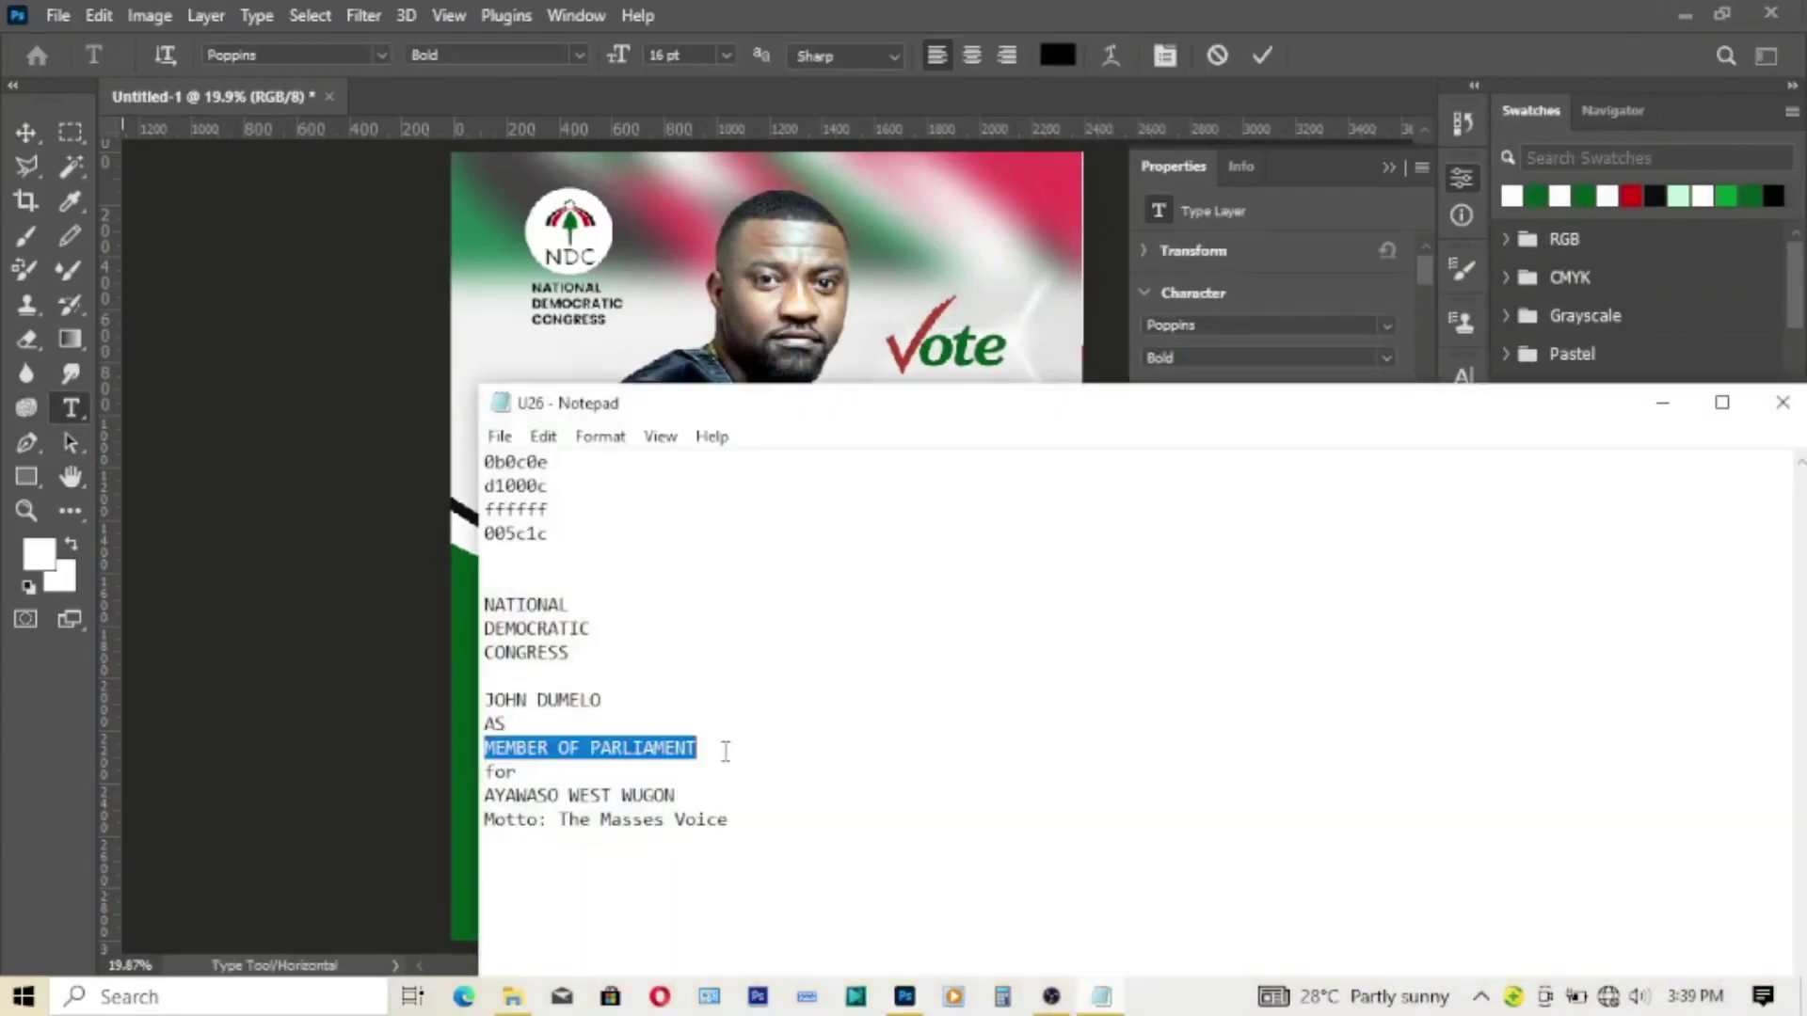
left_click(1662, 402)
key("ctrl+v")
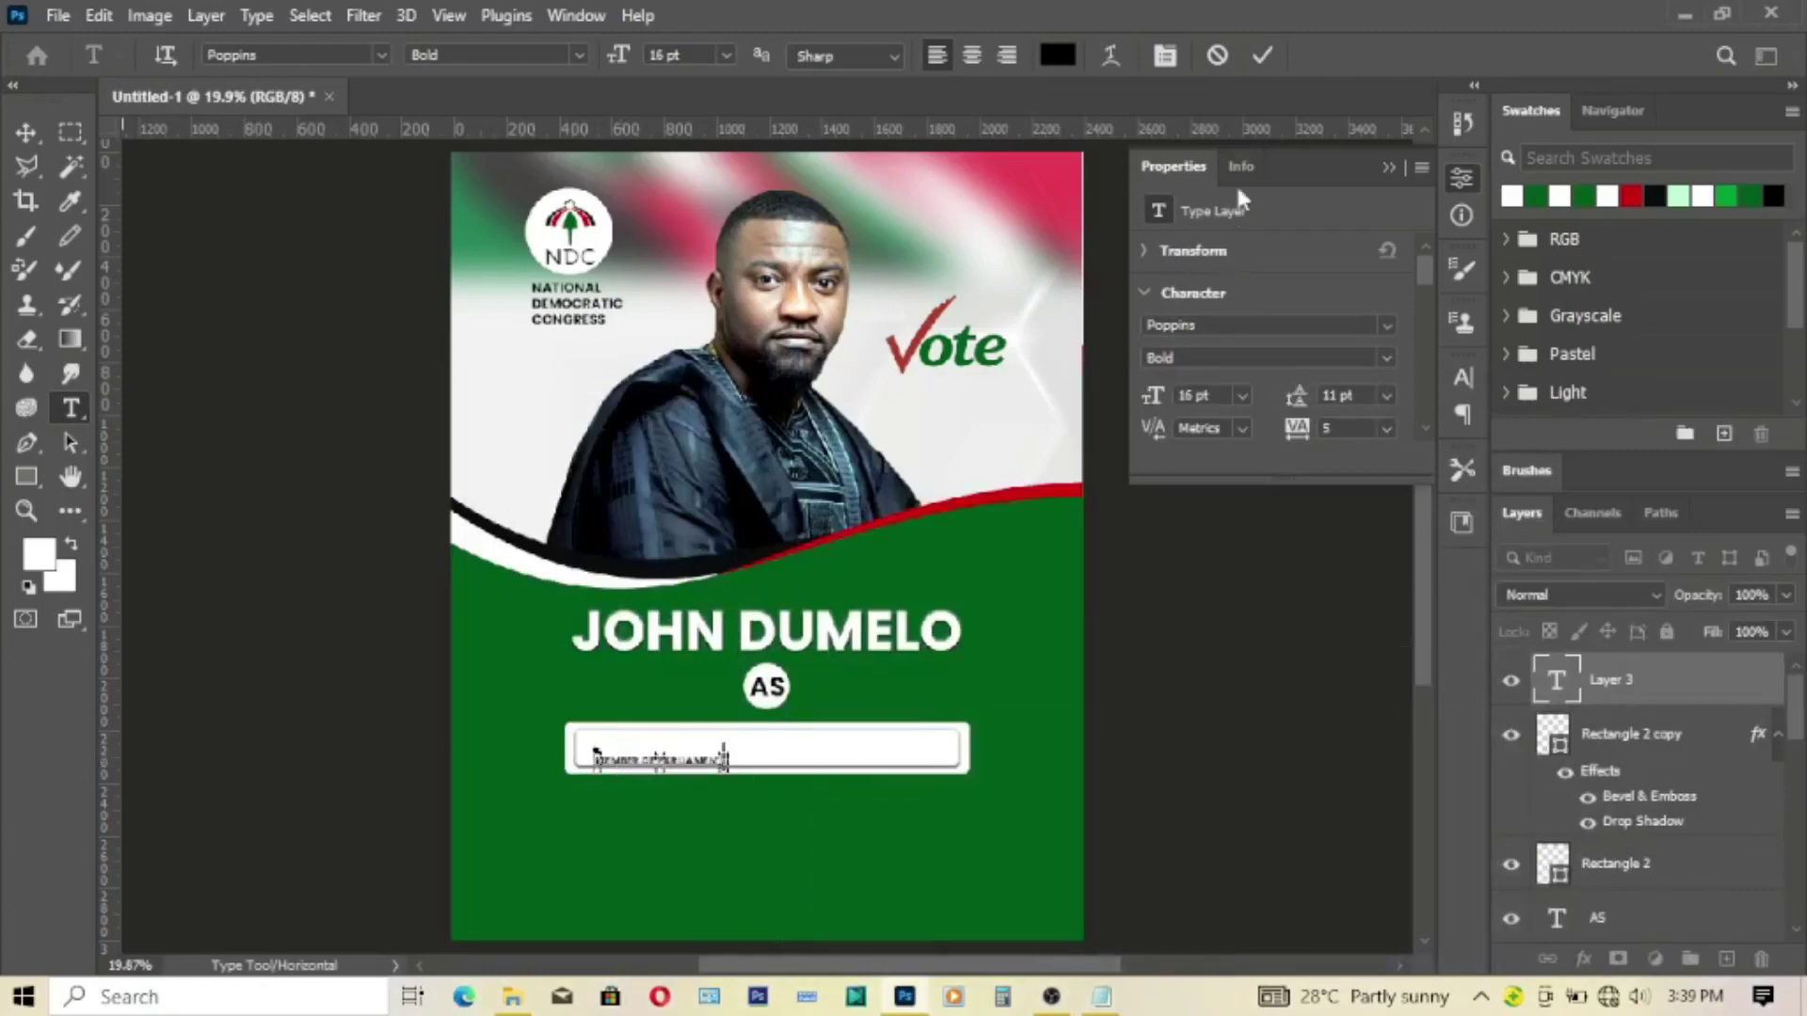
left_click(28, 133)
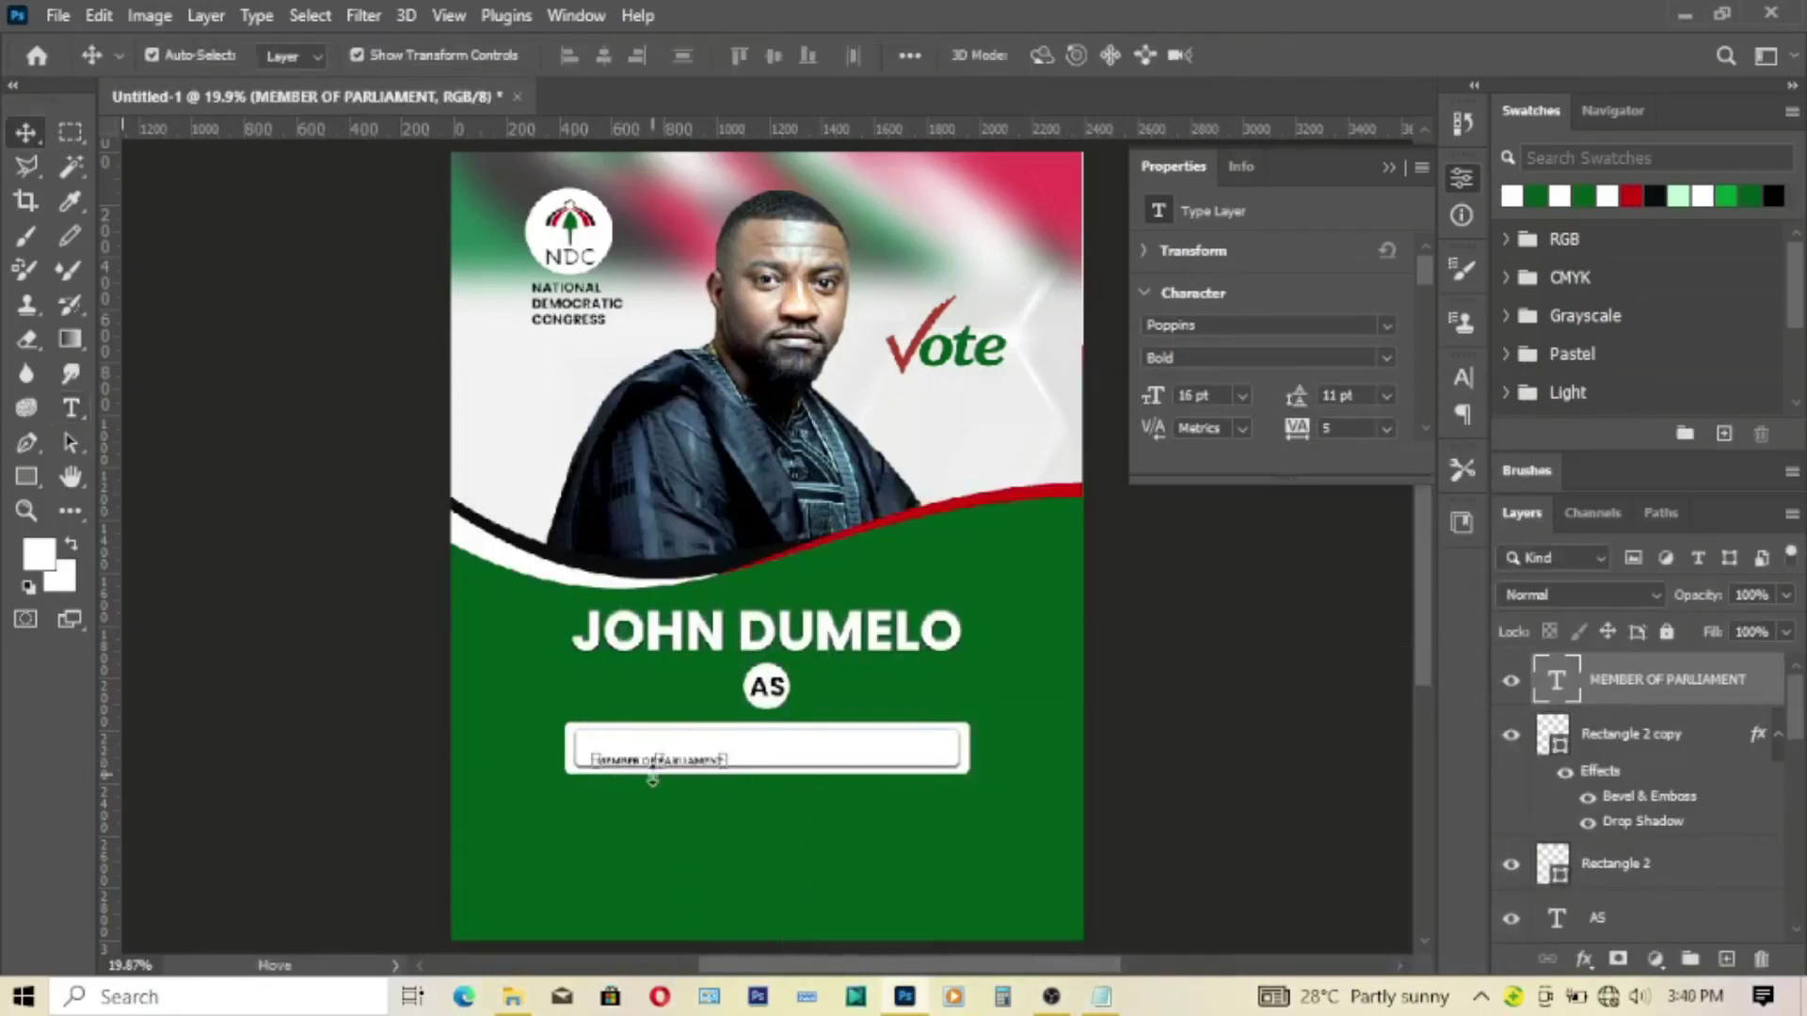
Step: Enlarge MEMBER OF PARLIAMENT to about 47.85 pt so it nearly fills the bar
left_click_drag(656, 762, 915, 744)
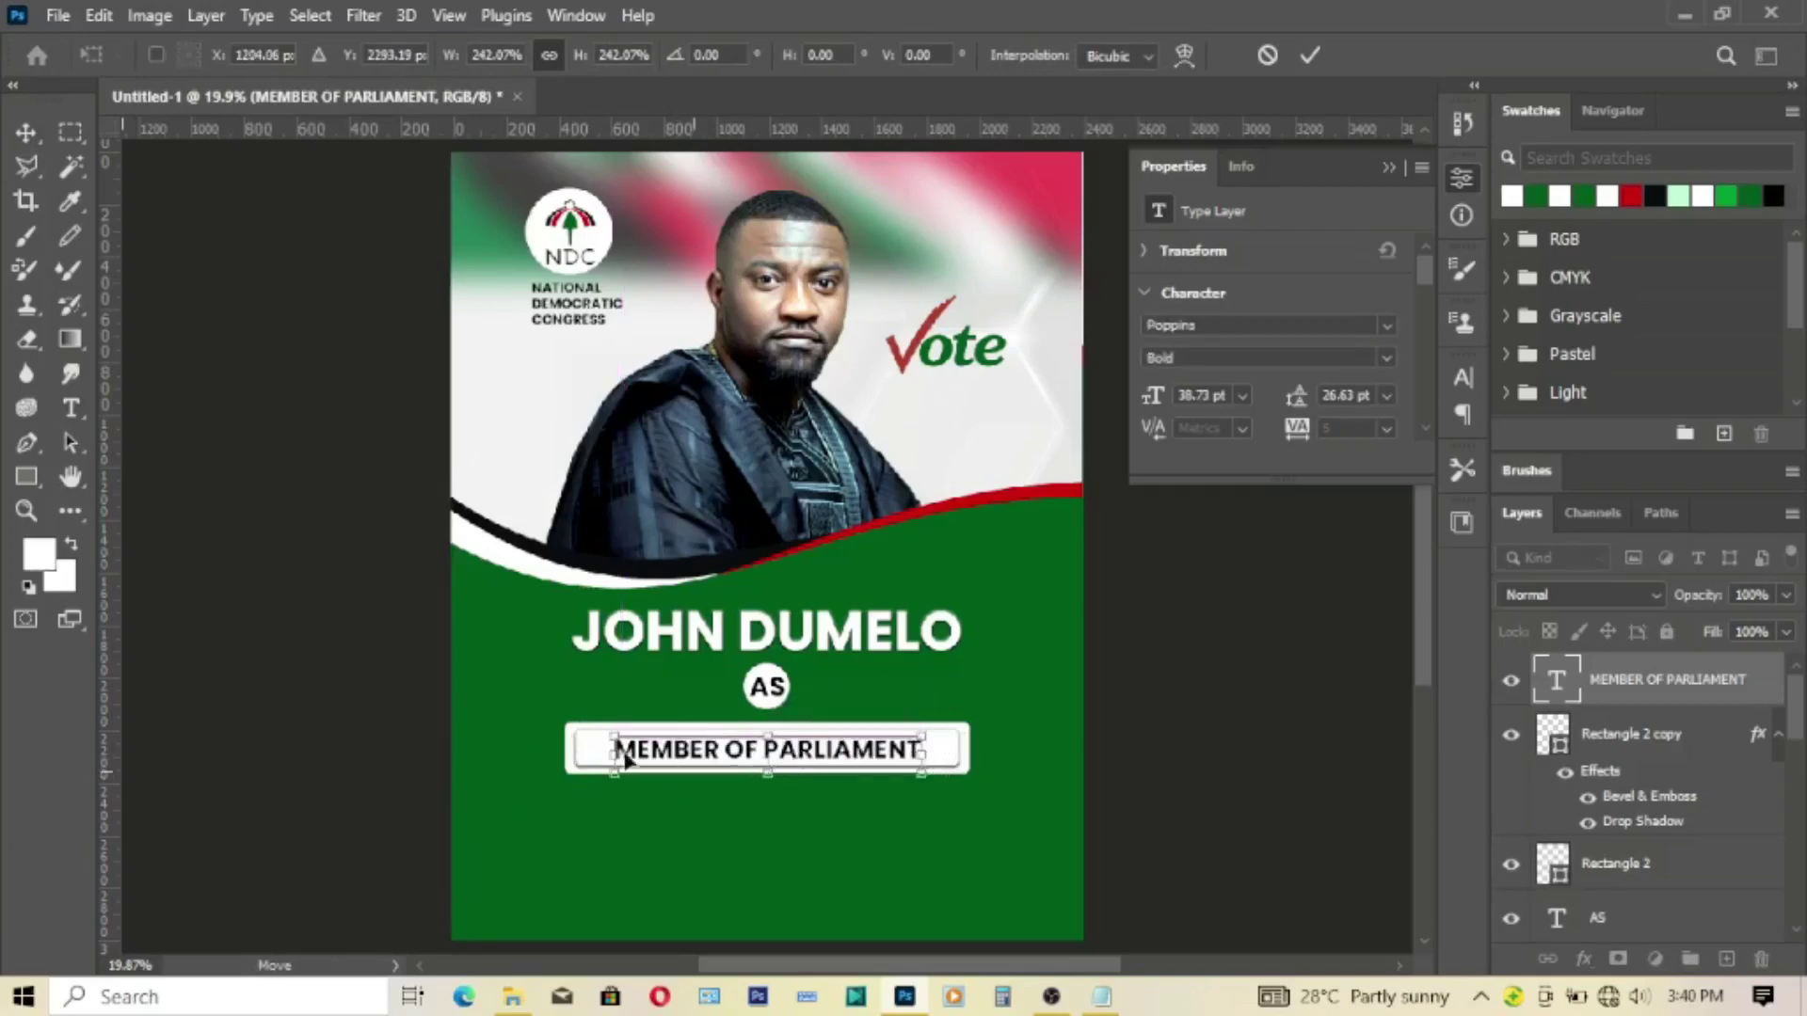
left_click_drag(609, 751, 576, 750)
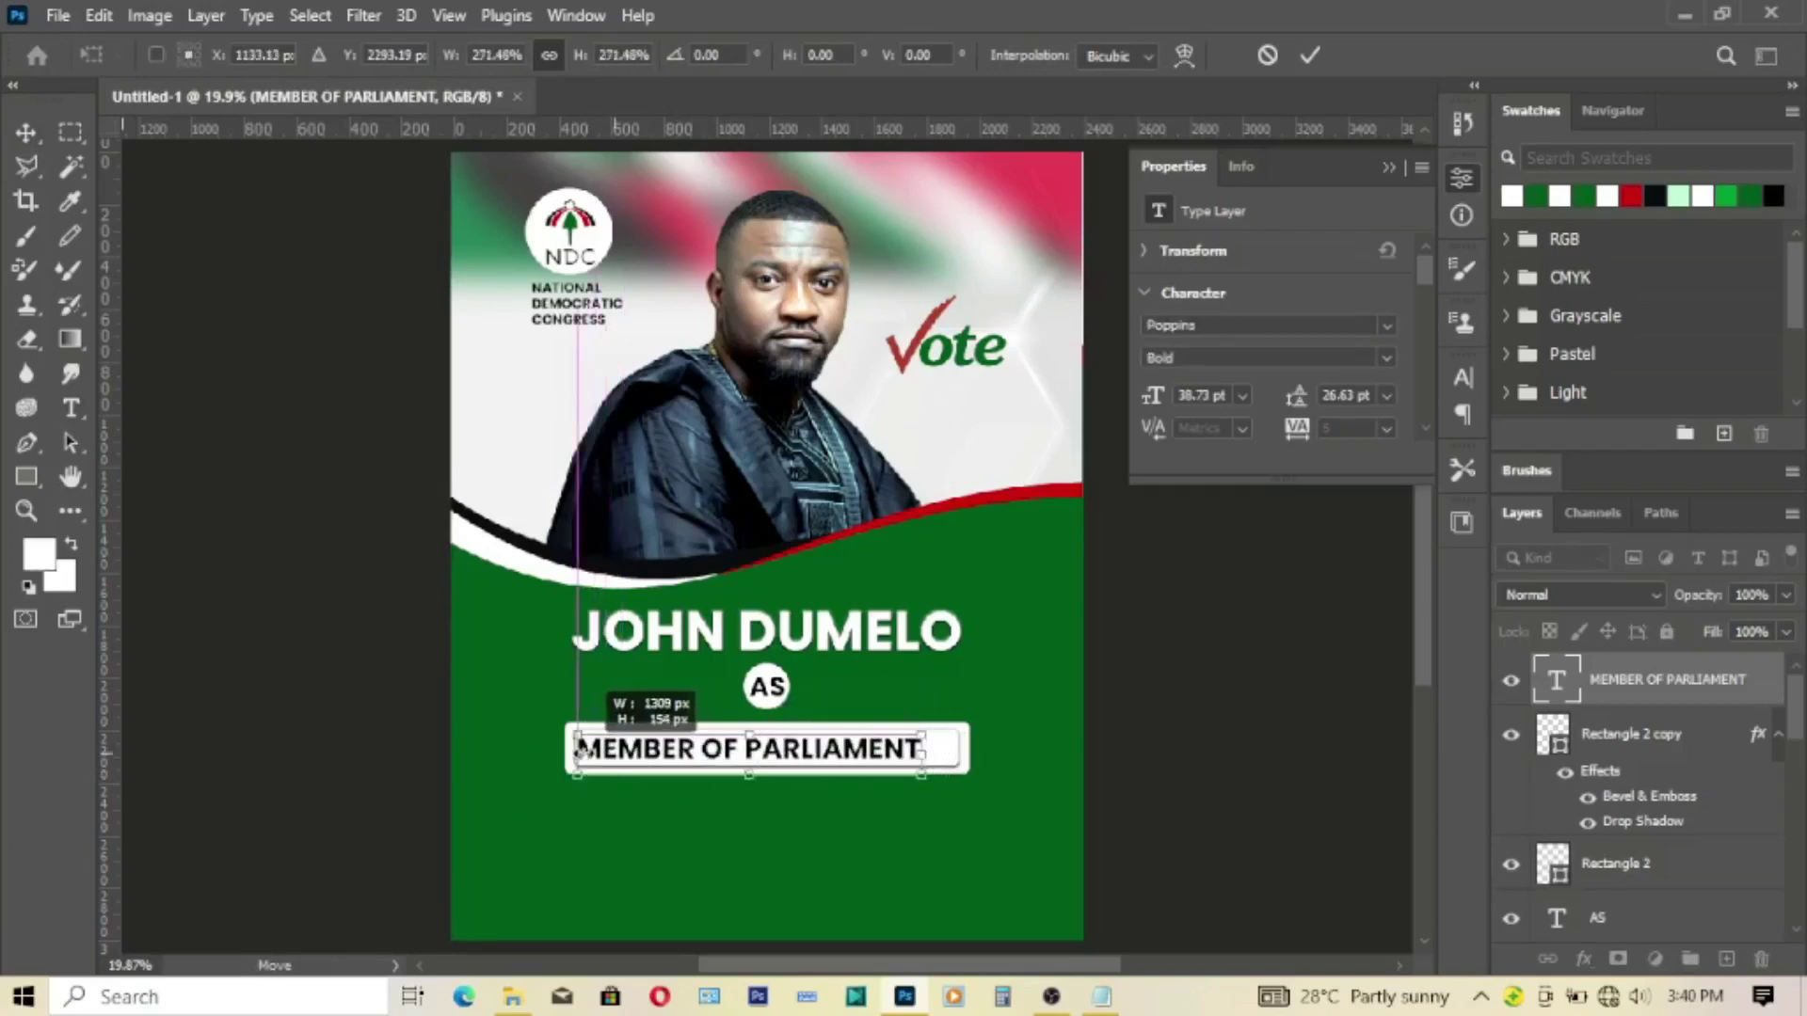
left_click_drag(927, 750, 957, 751)
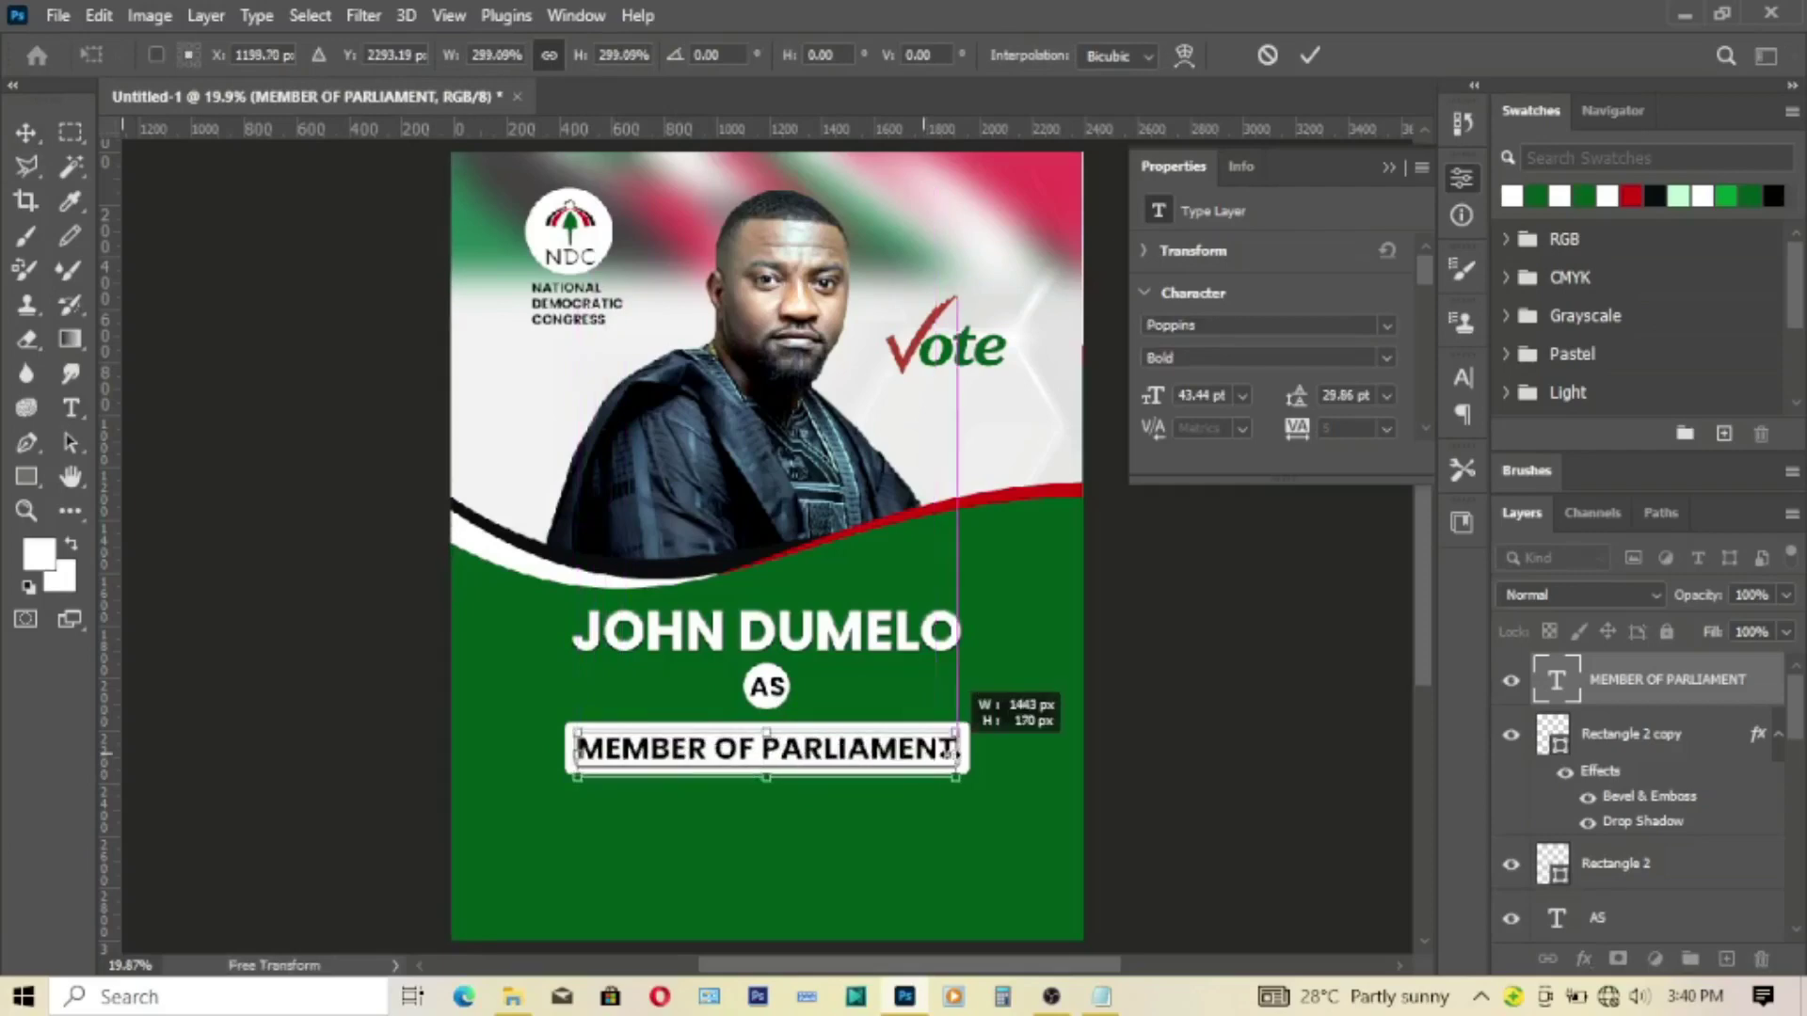
left_click(1309, 55)
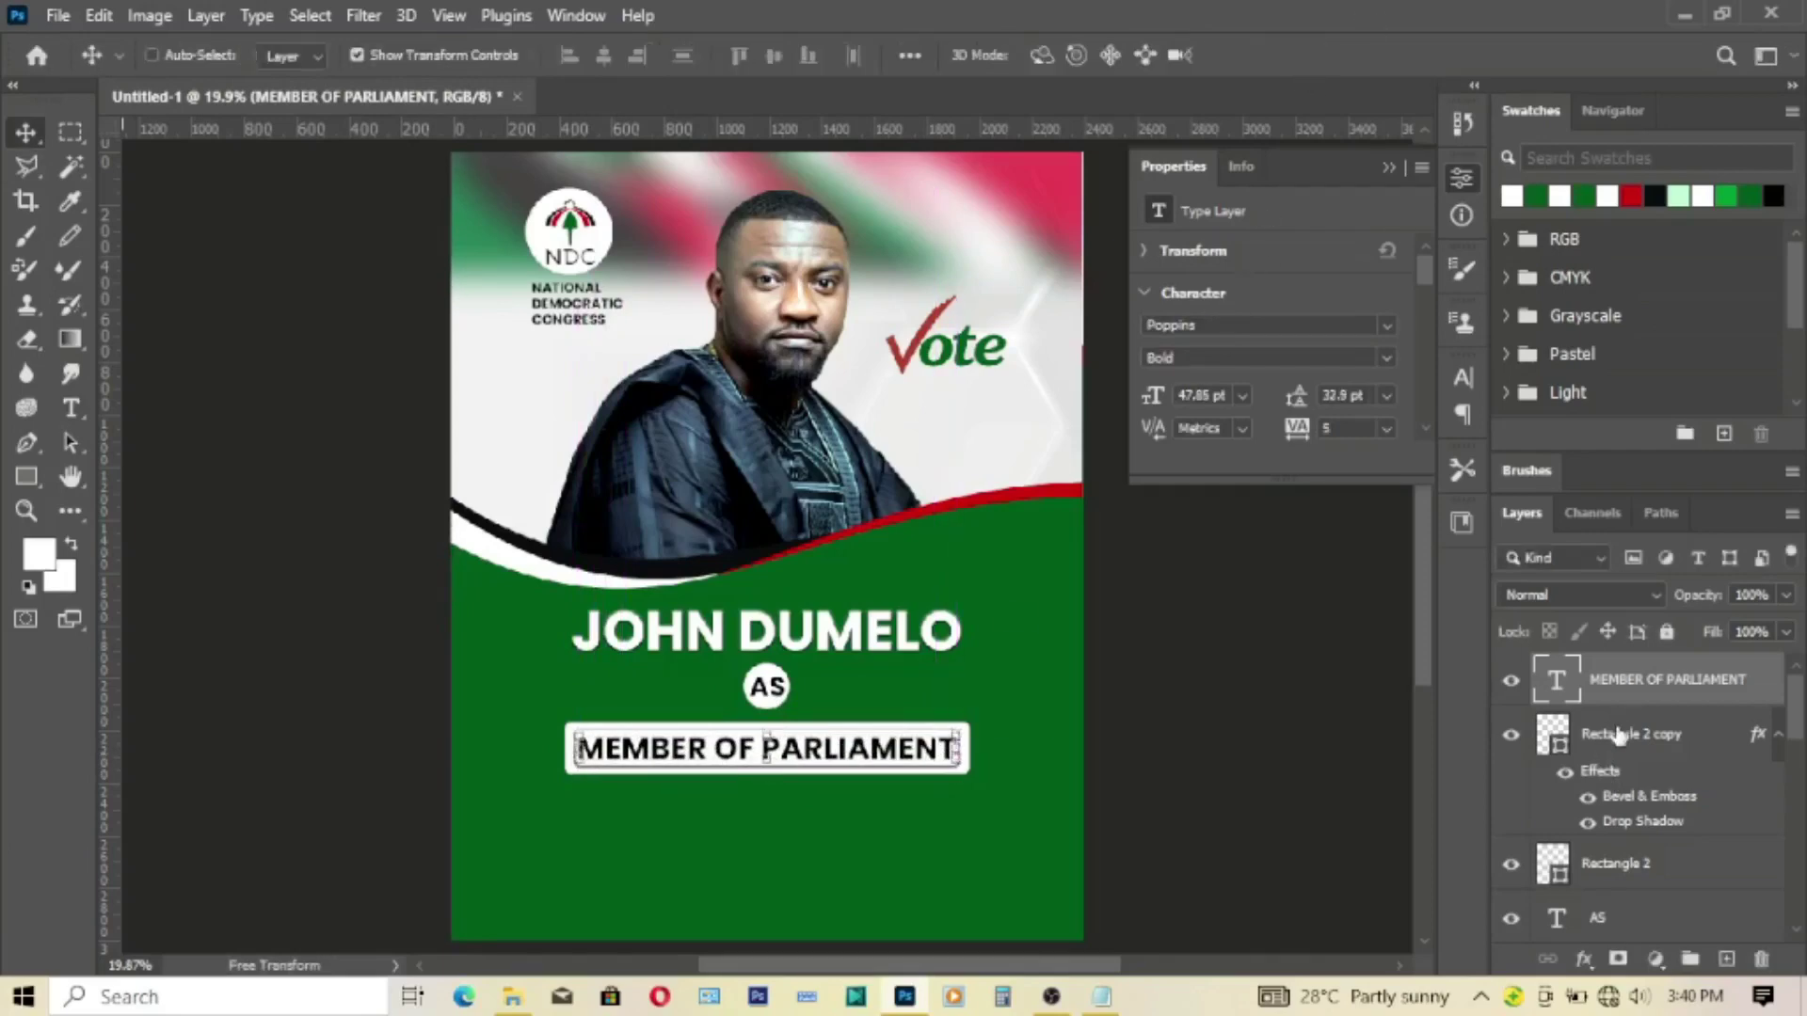
key("alt+bracketleft")
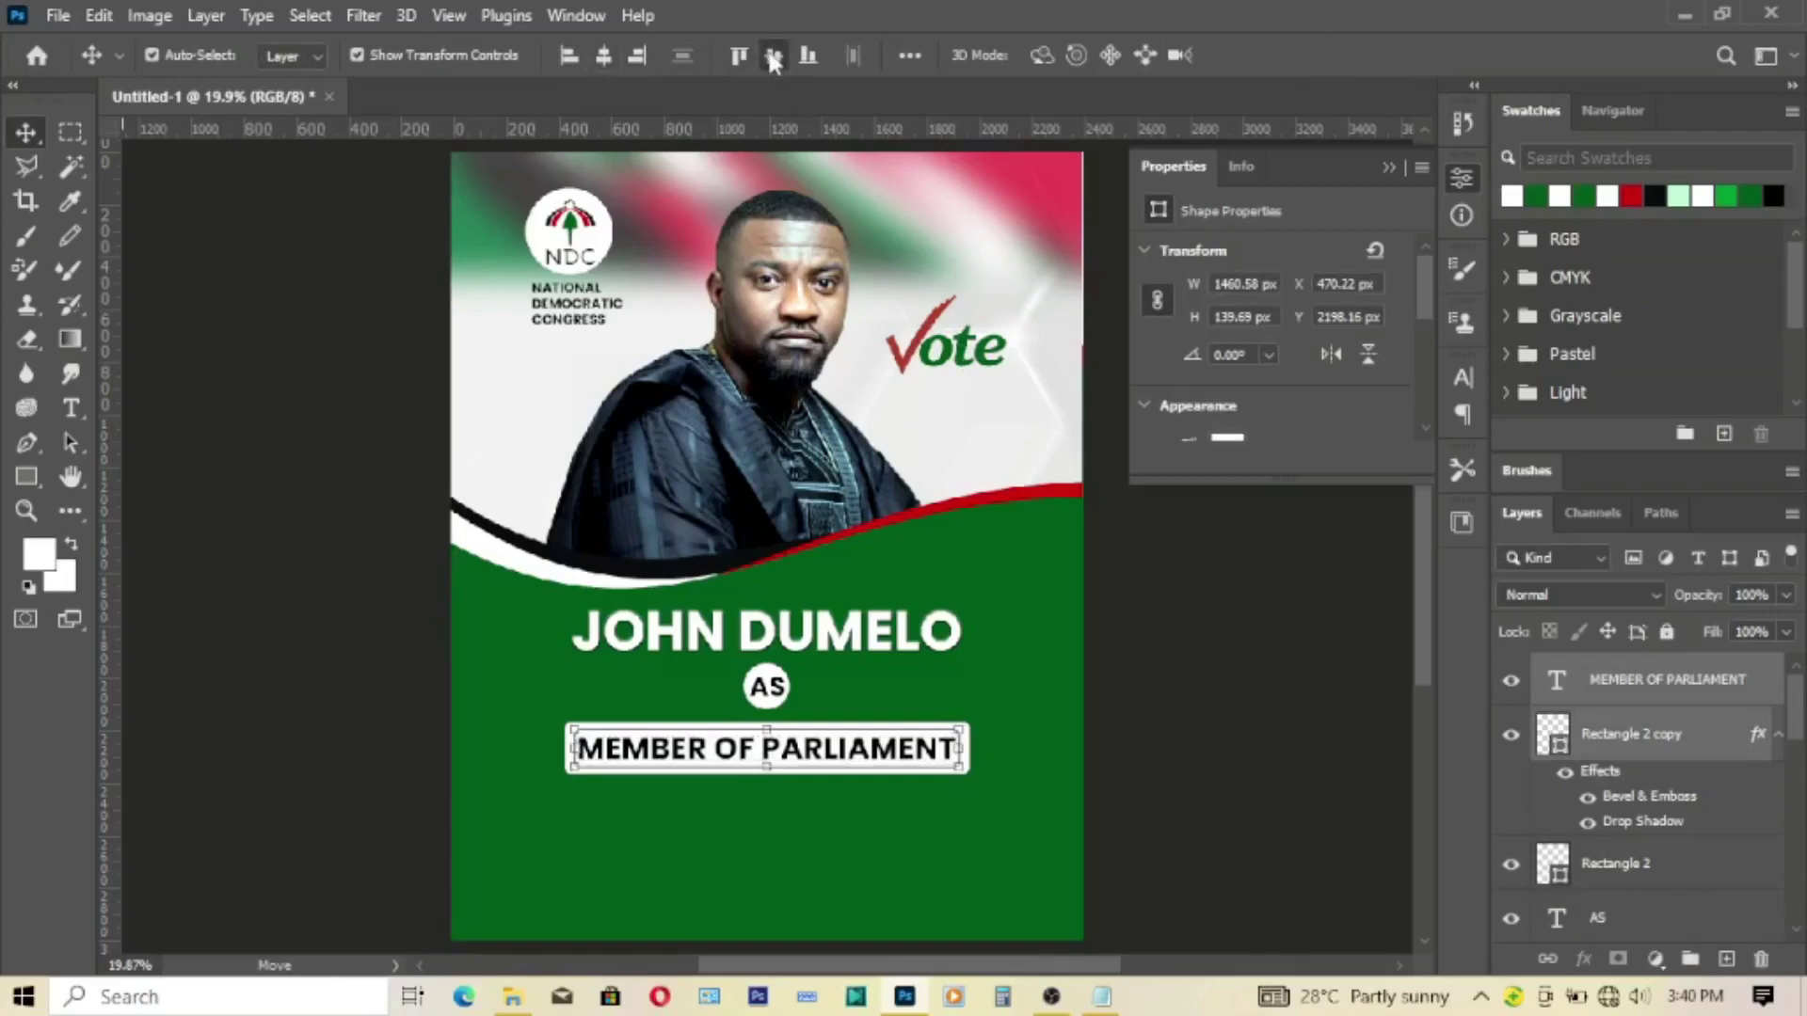
left_click(1196, 741)
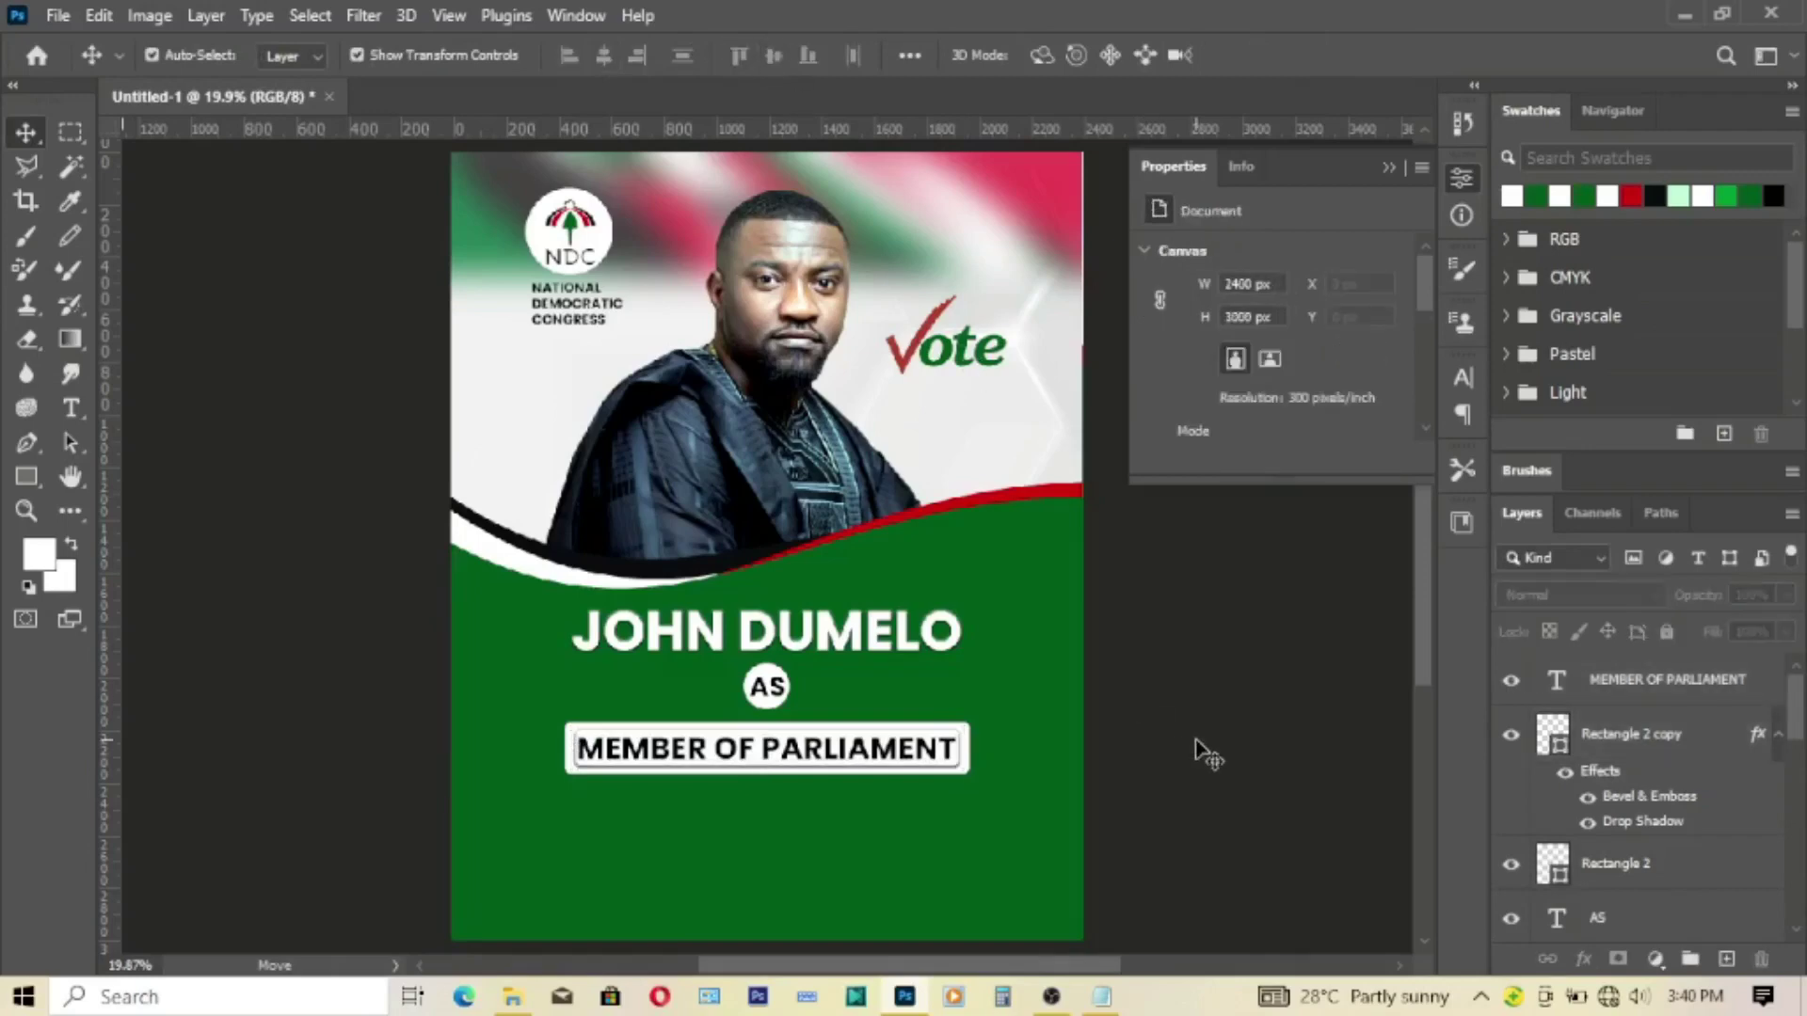
Step: Give MEMBER OF PARLIAMENT a radial gradient overlay with dark green #005c1c stops
key("alt+period")
left_click(1584, 969)
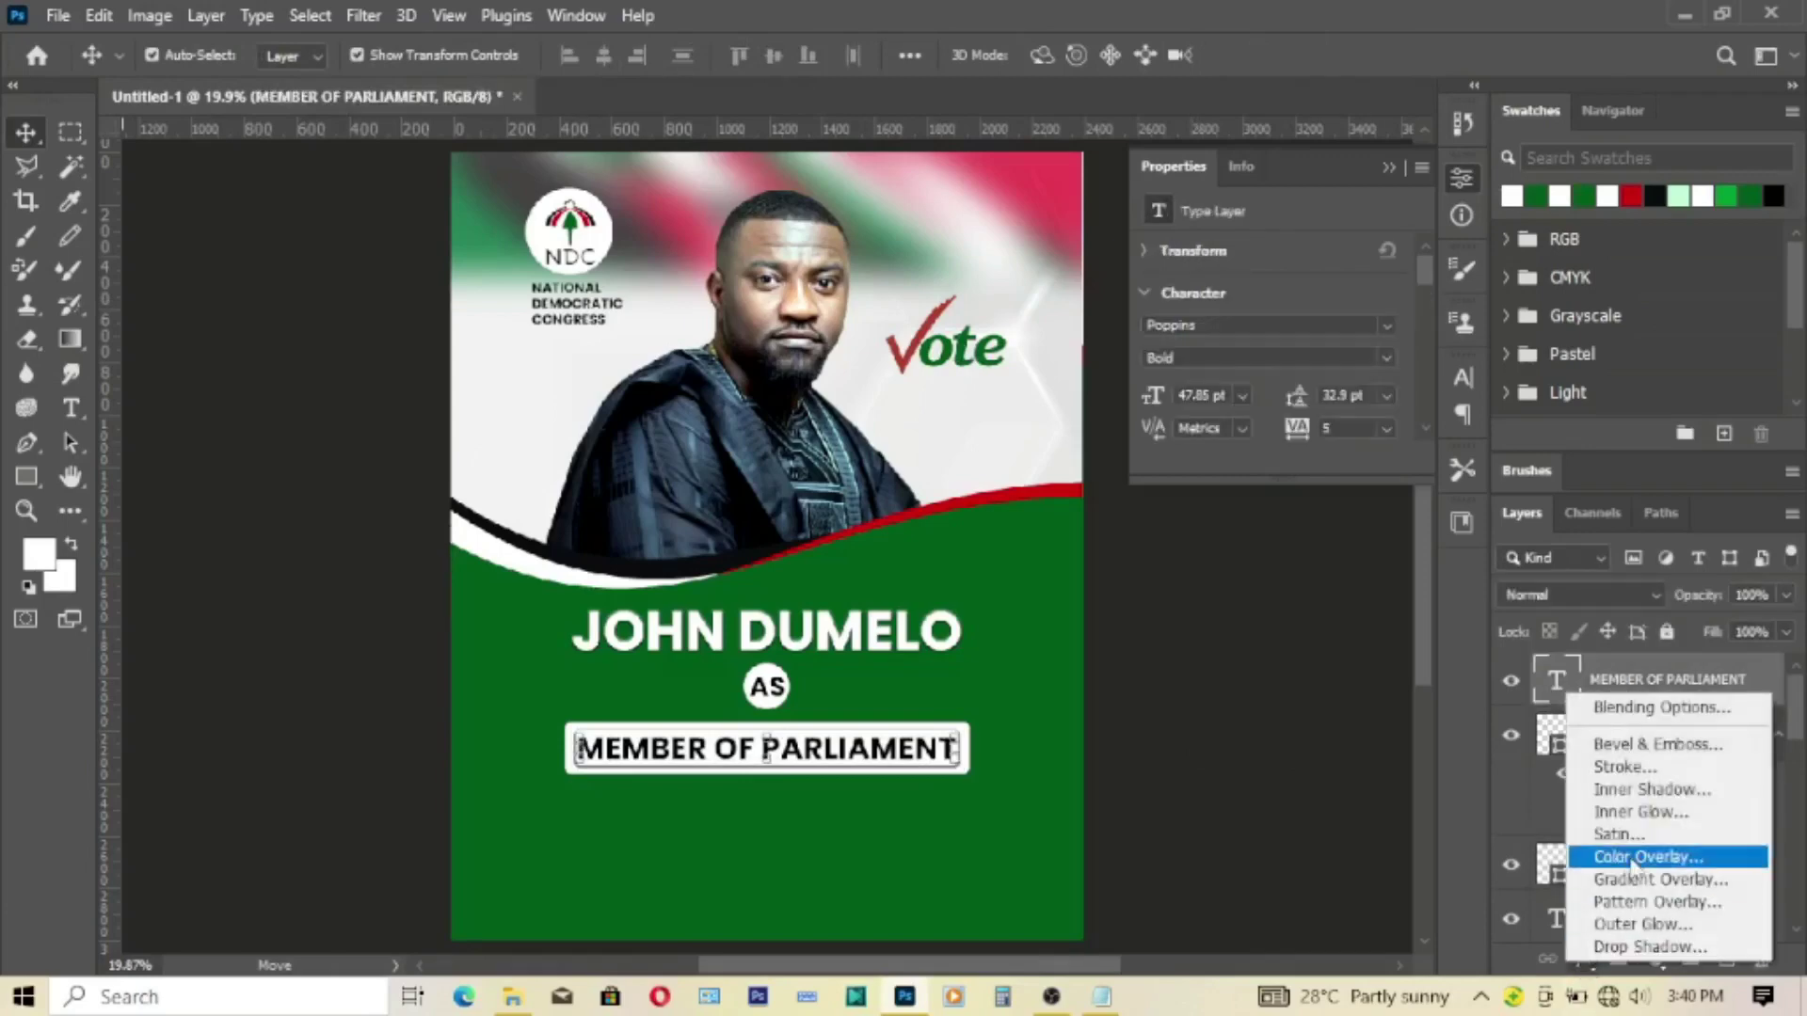
left_click(1654, 880)
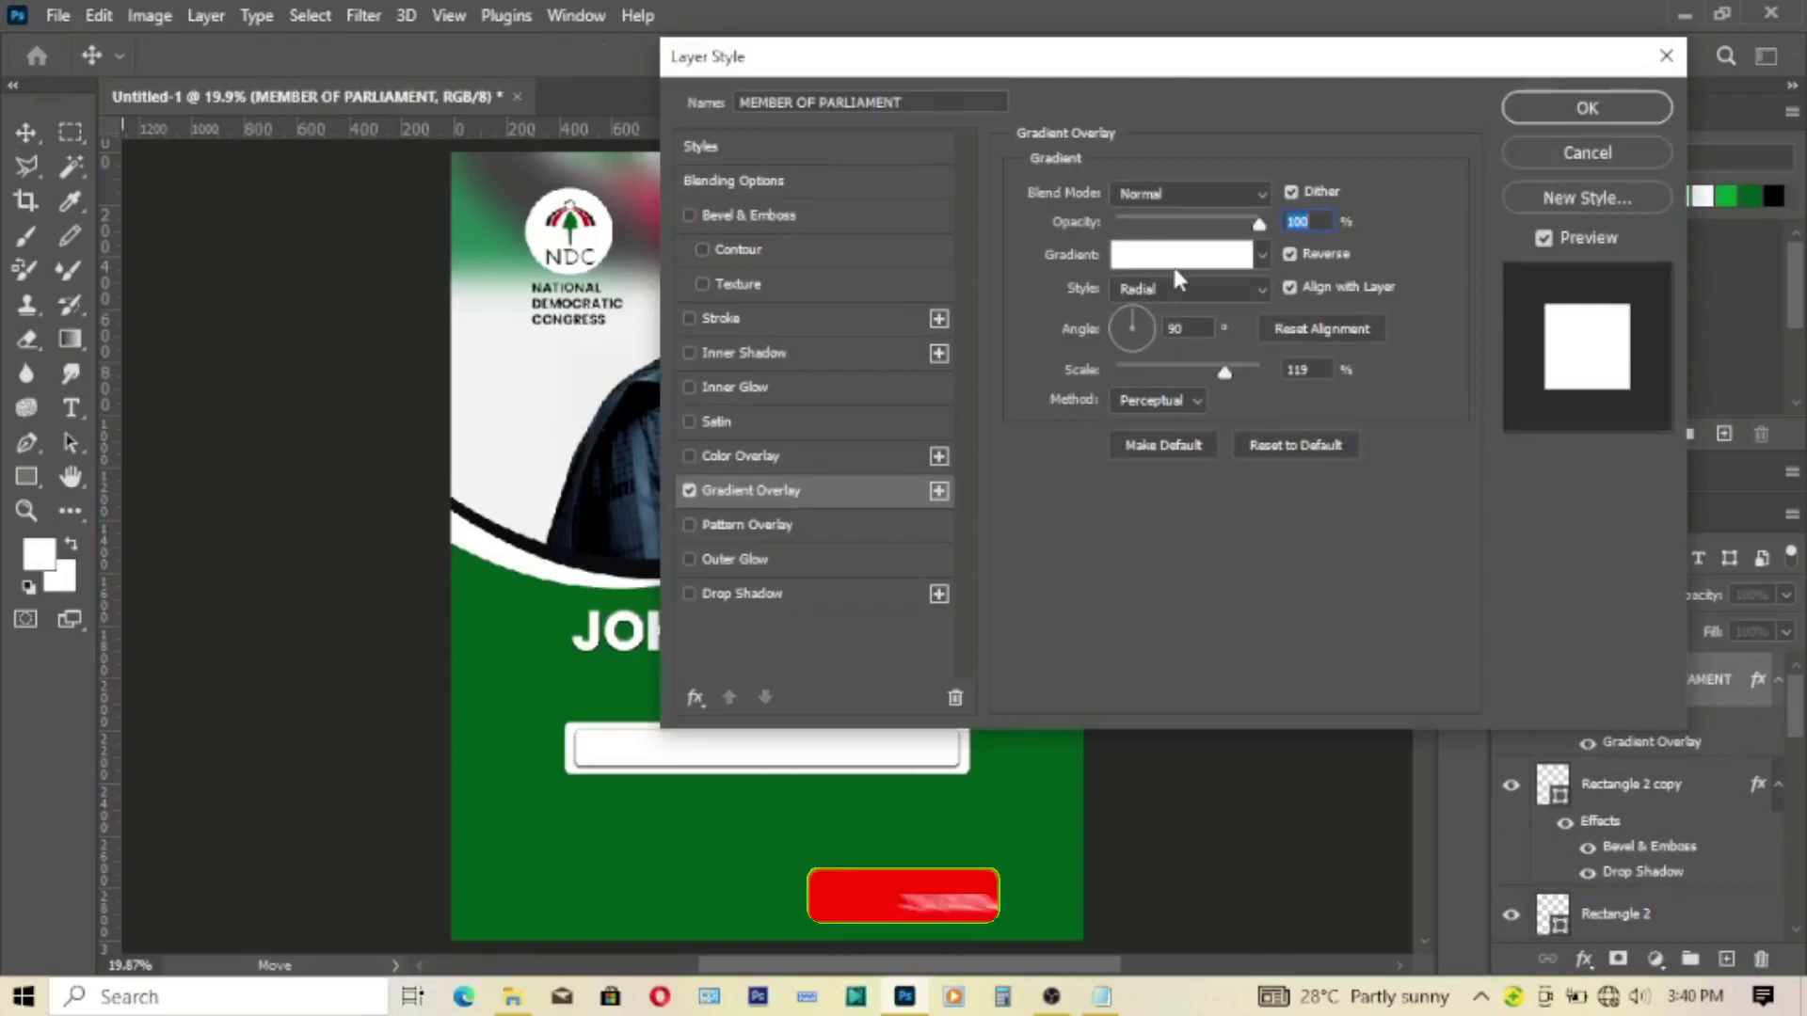
left_click(1181, 254)
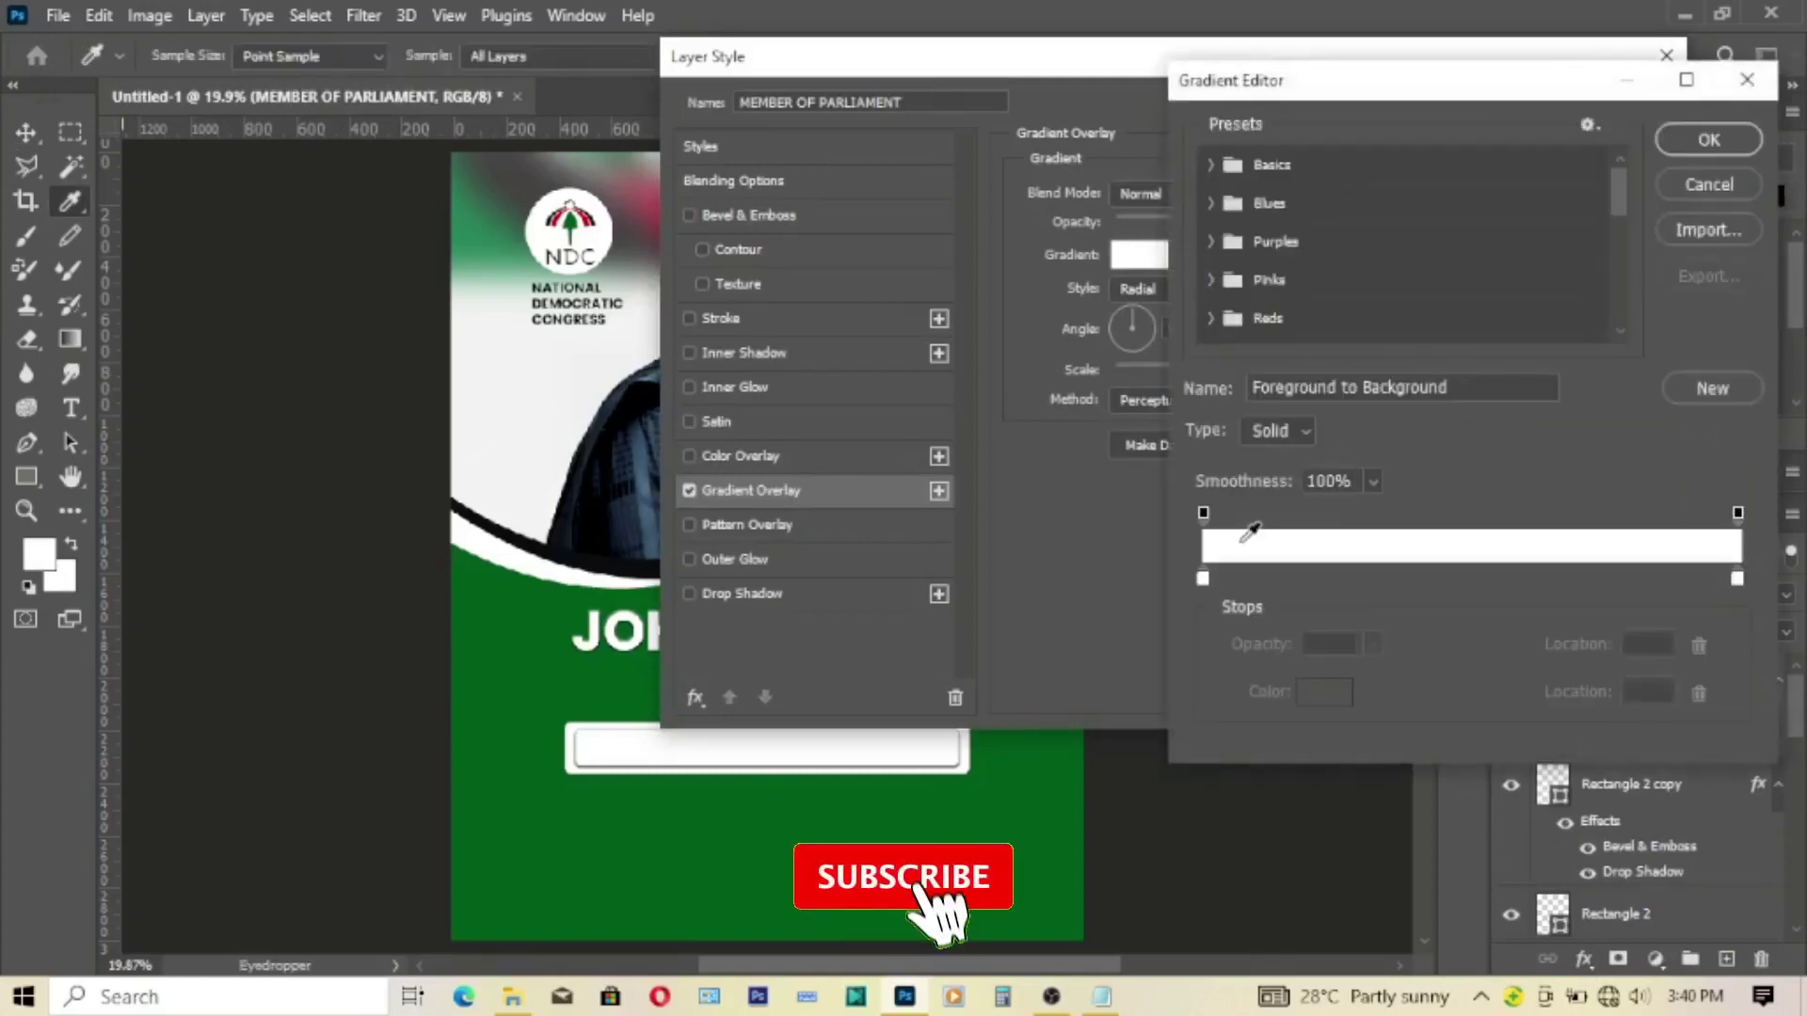
double_click(1203, 578)
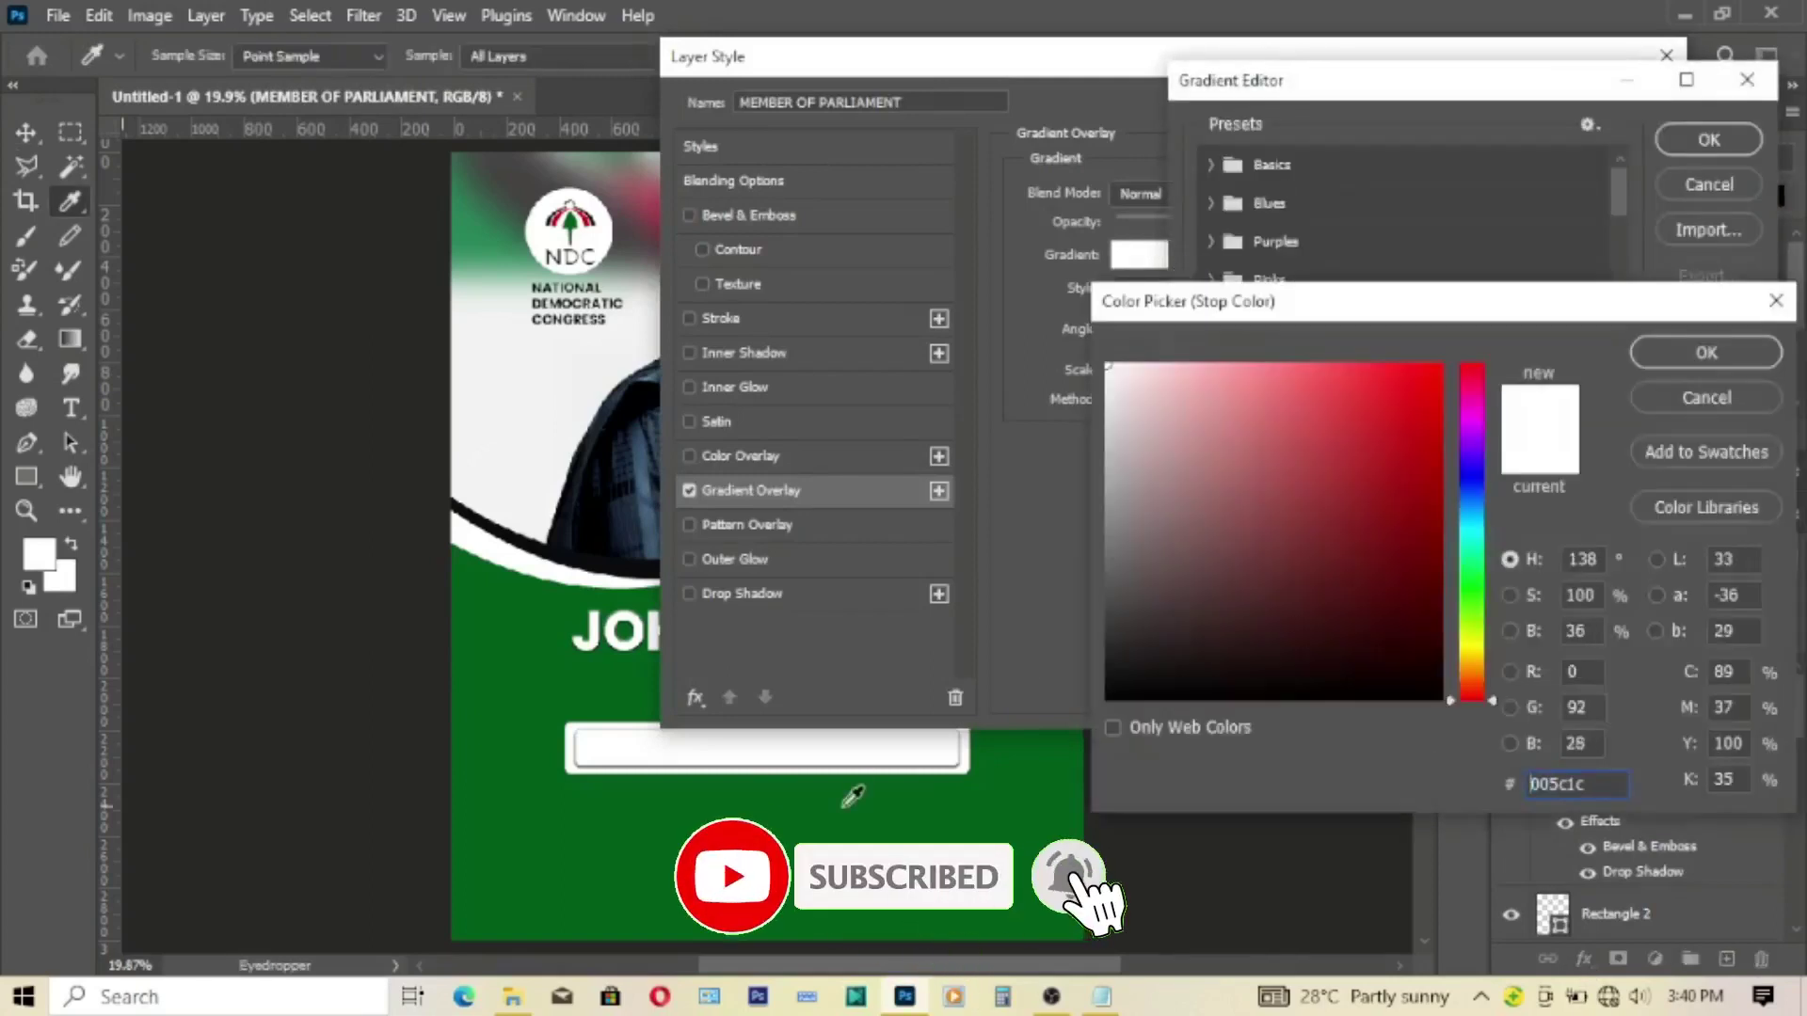
type("005c1c")
left_click(1654, 352)
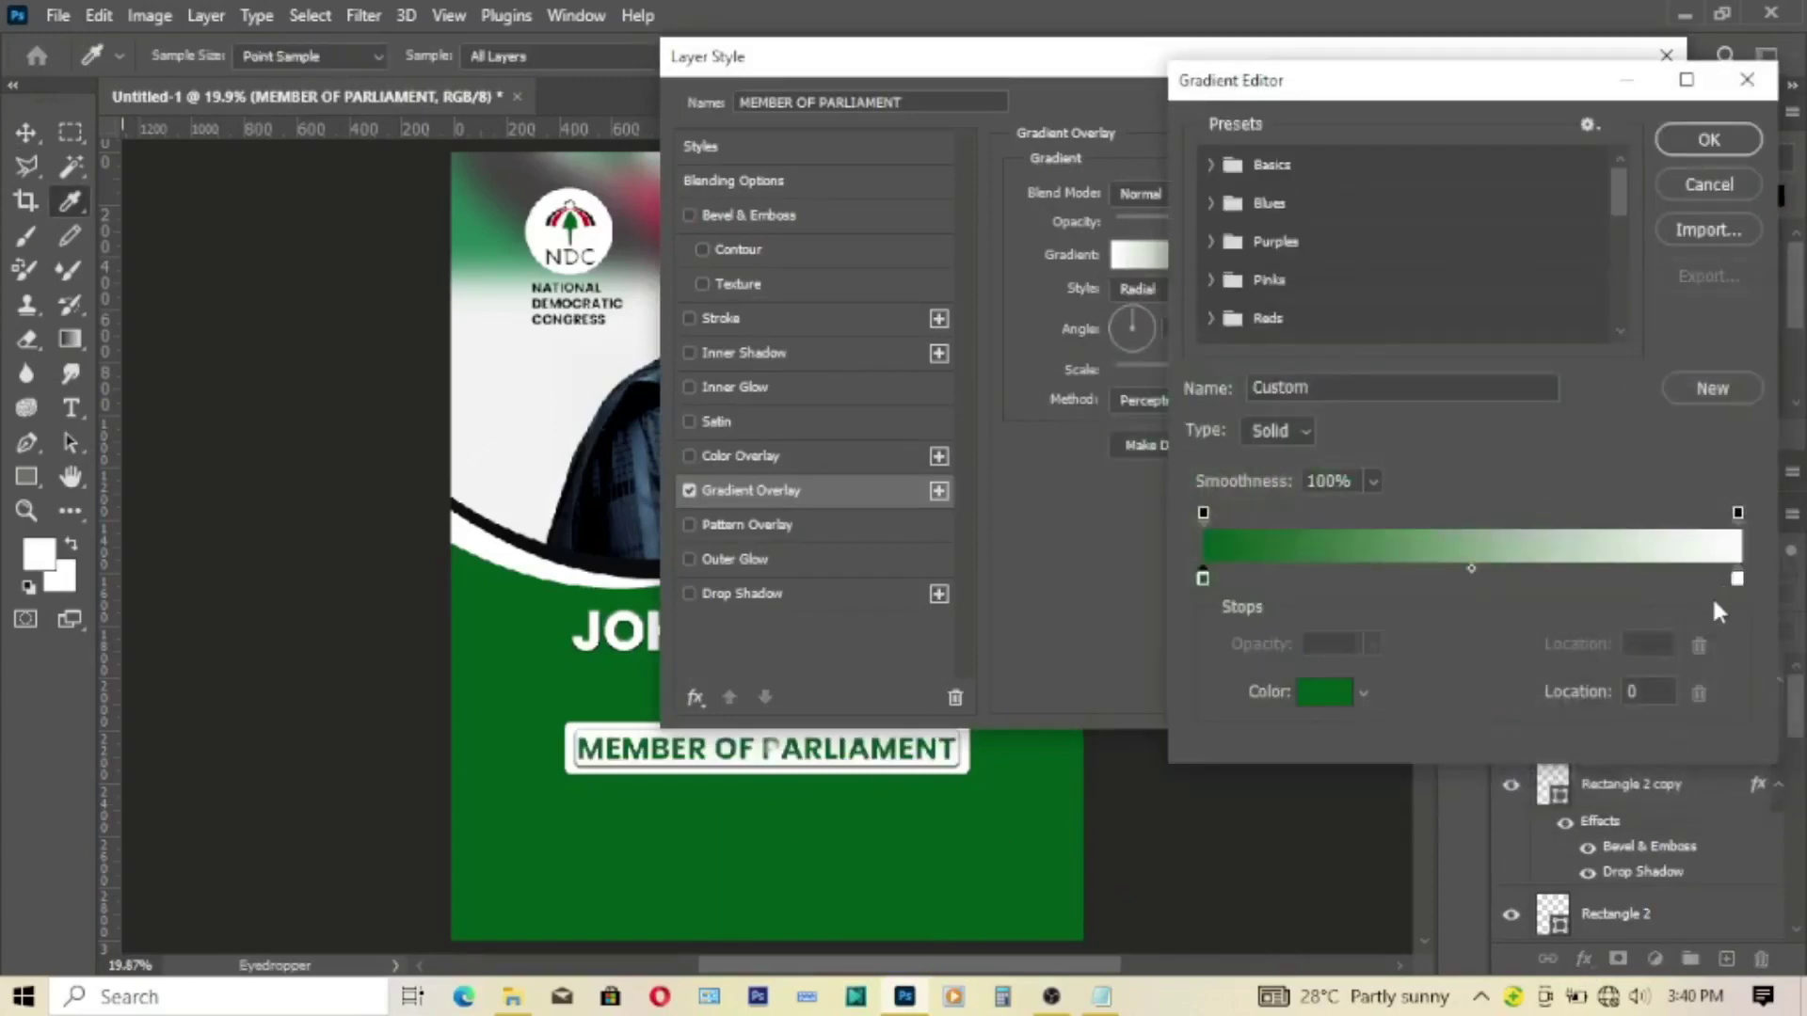
double_click(1737, 580)
left_click(901, 806)
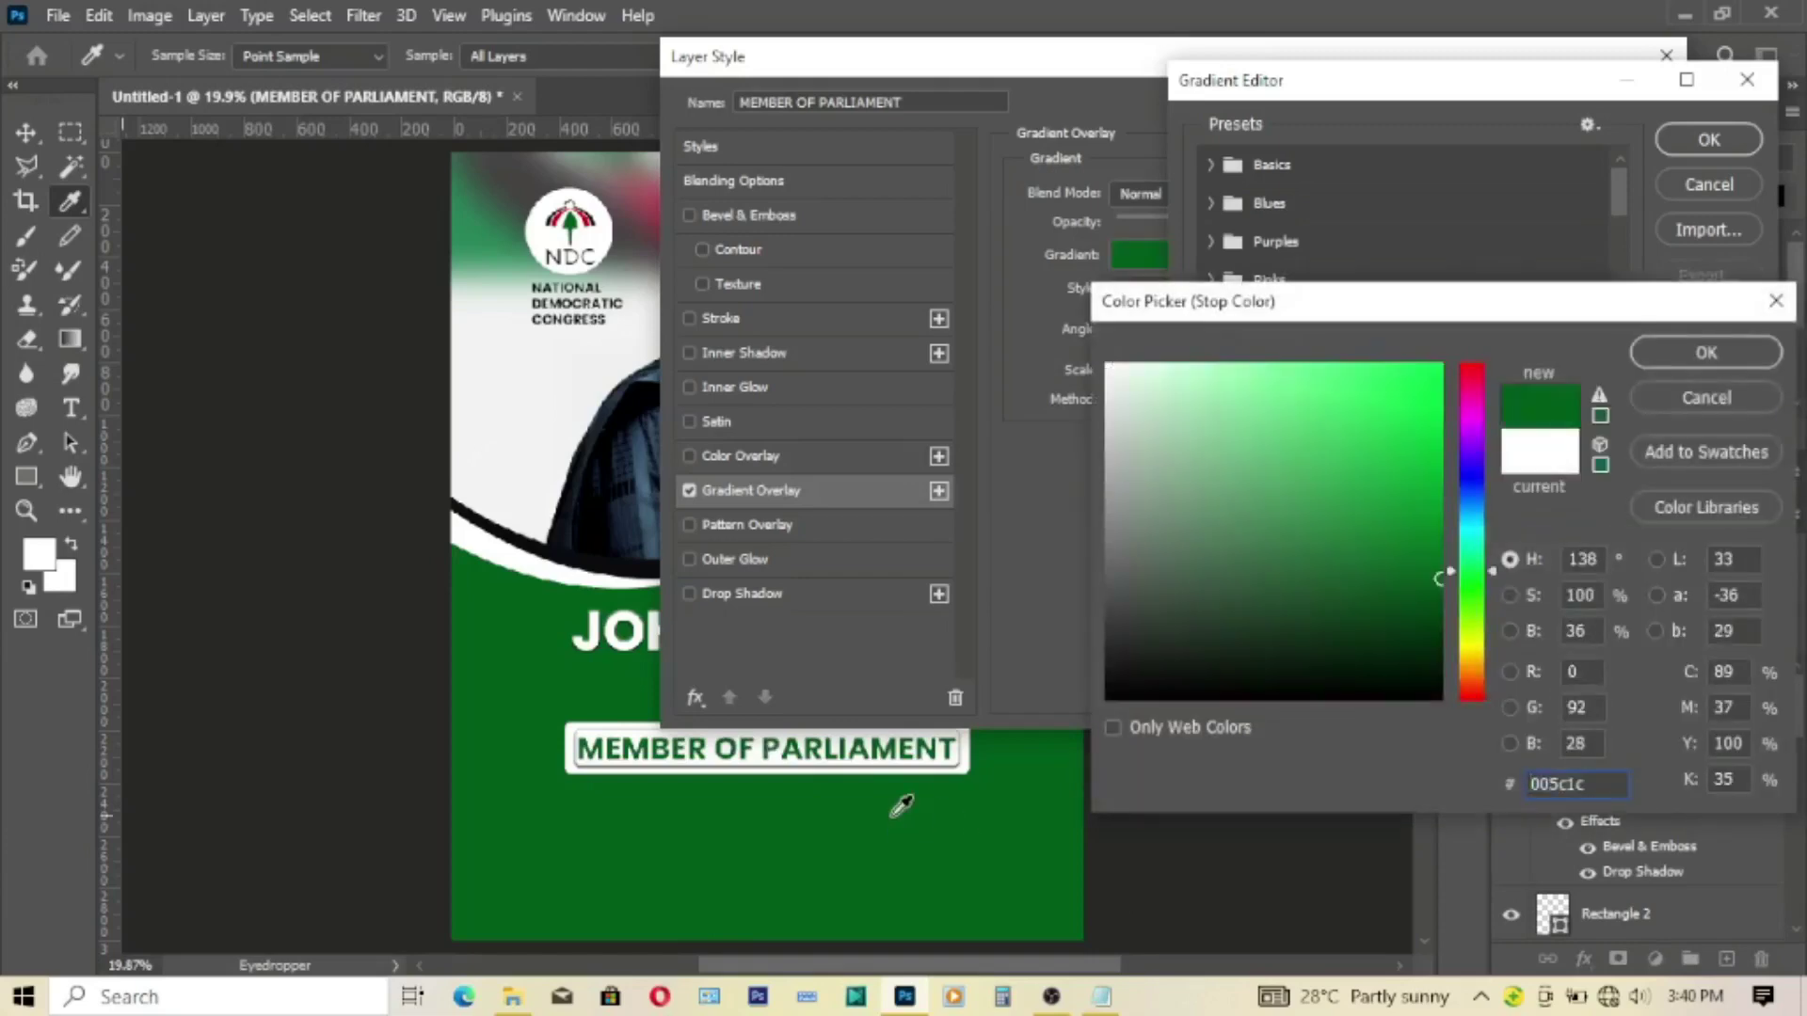
left_click(1657, 363)
left_click(1677, 134)
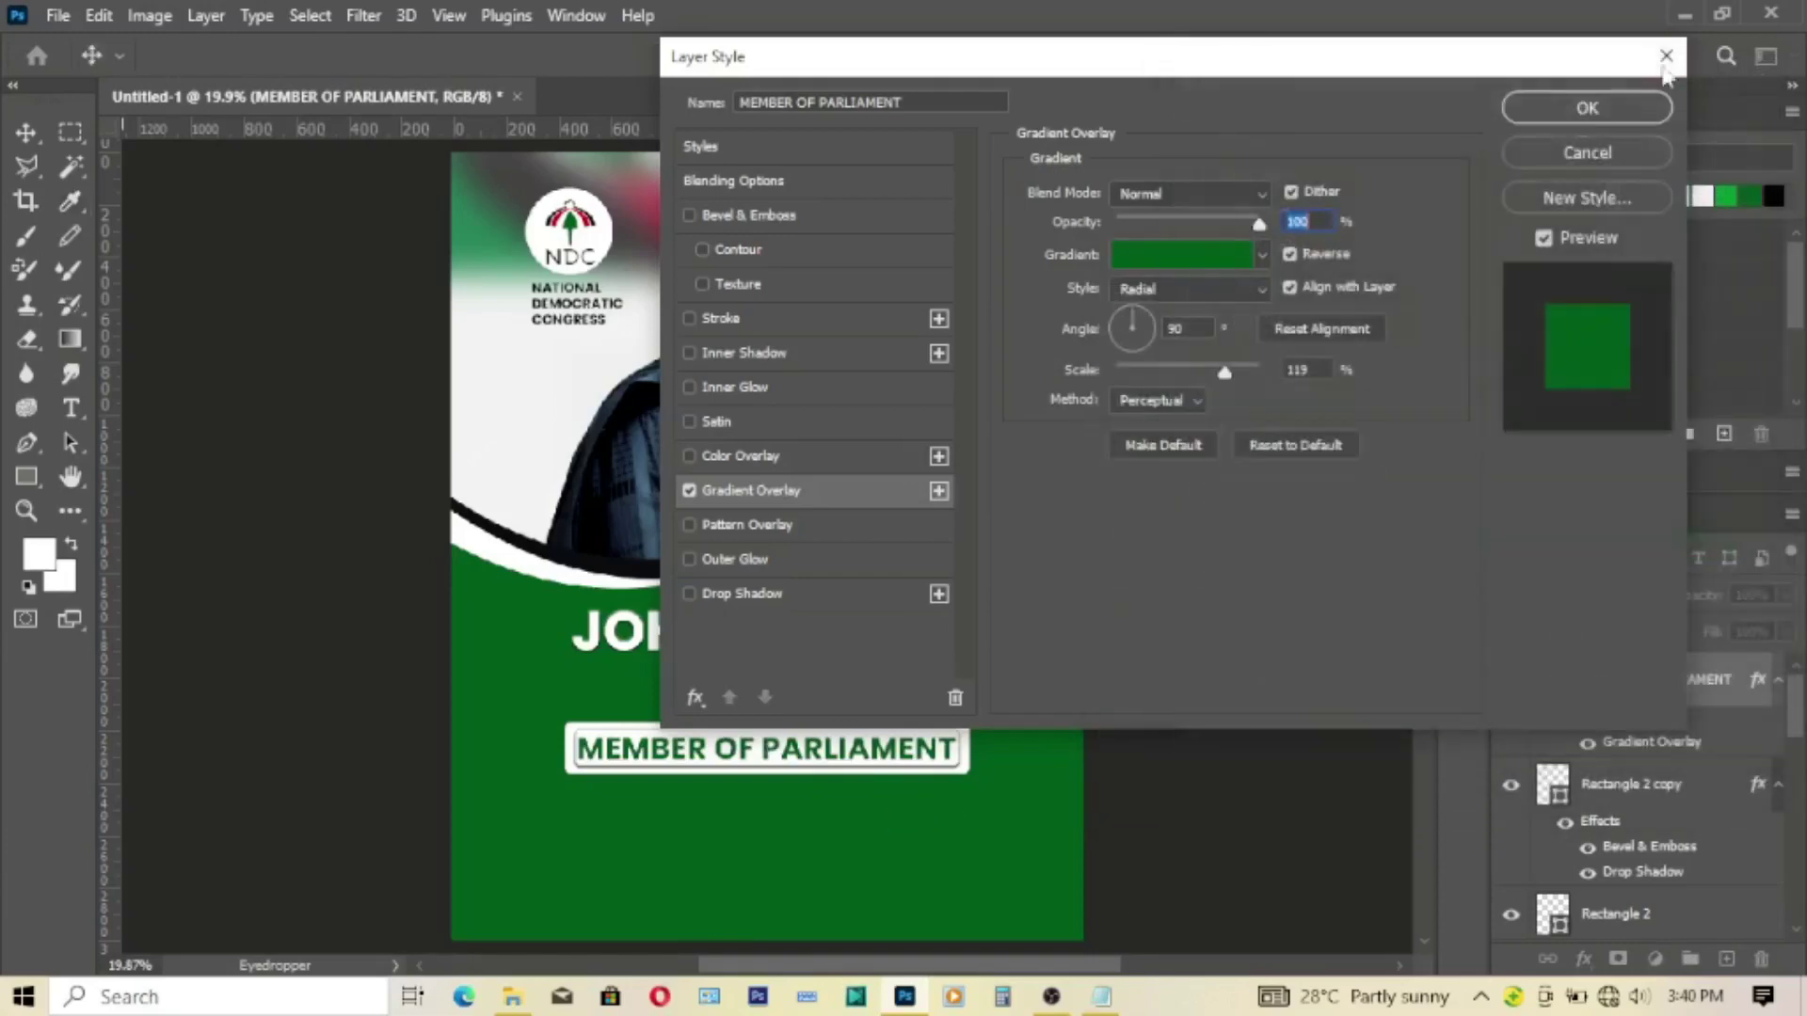
left_click(1588, 111)
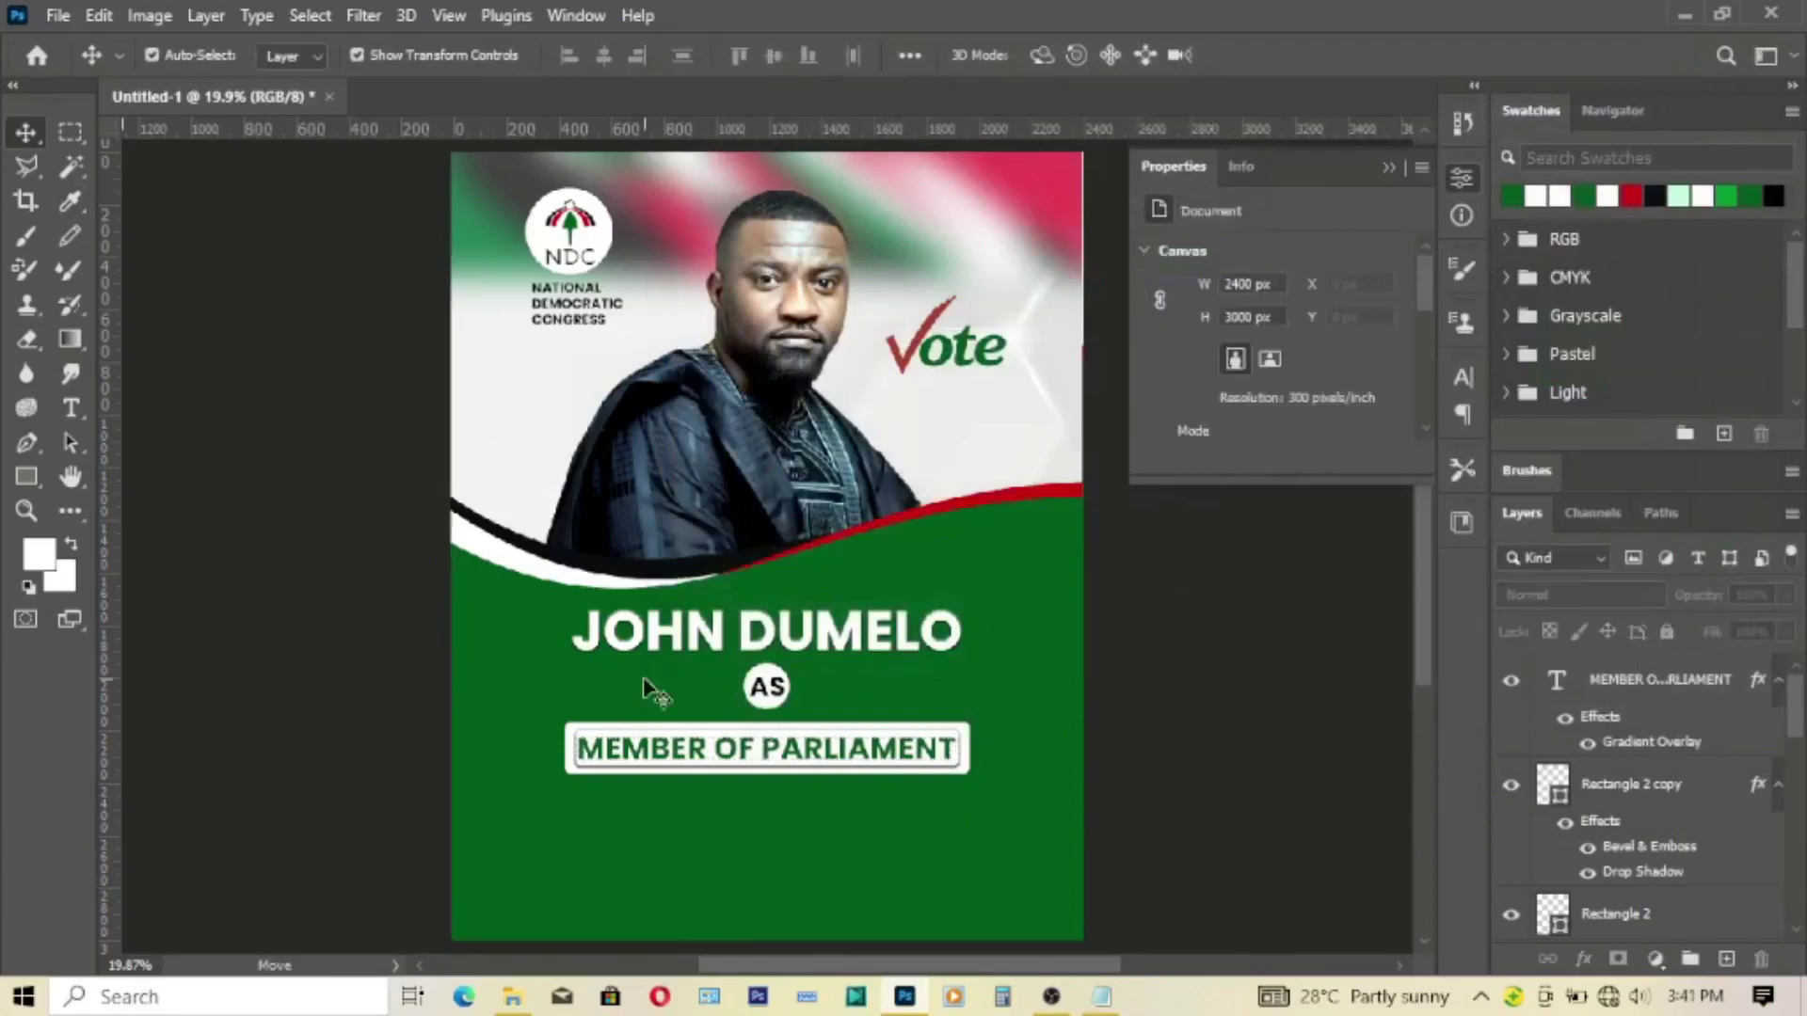
Step: Paste AYAWASO WEST WUGON from the Notepad notes into a new text layer below the bar
left_click(70, 408)
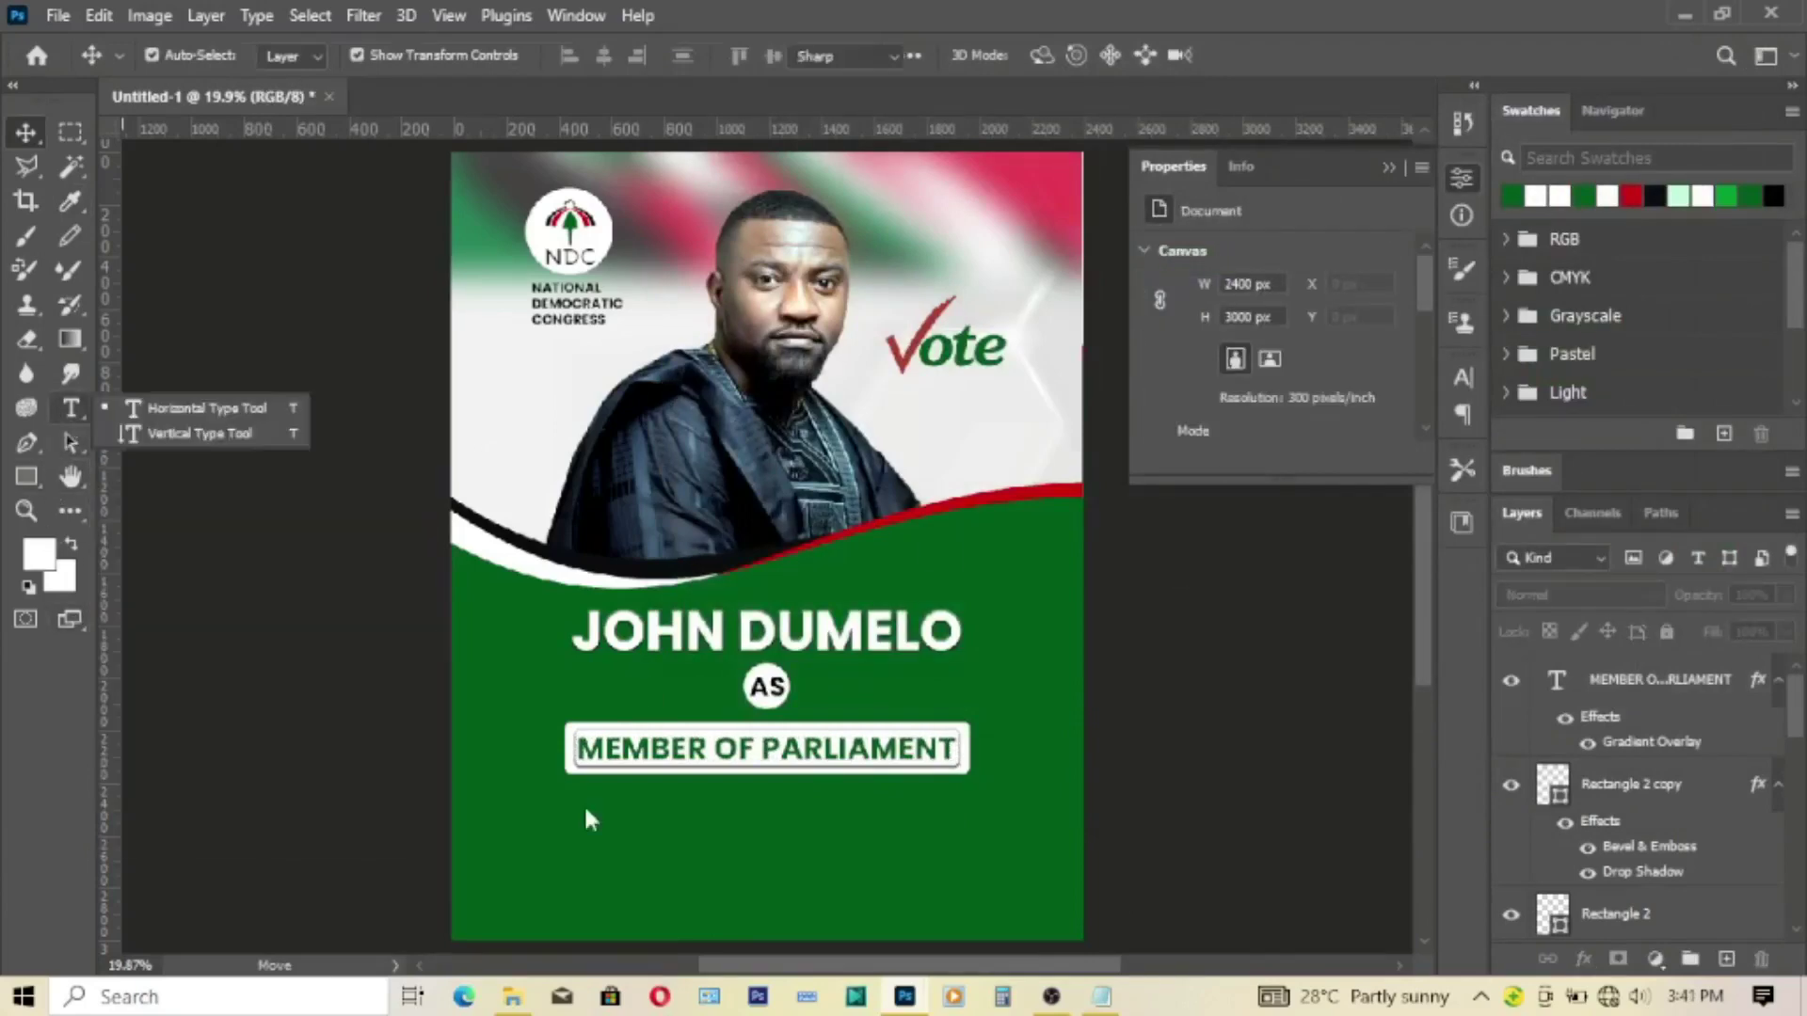
left_click(672, 800)
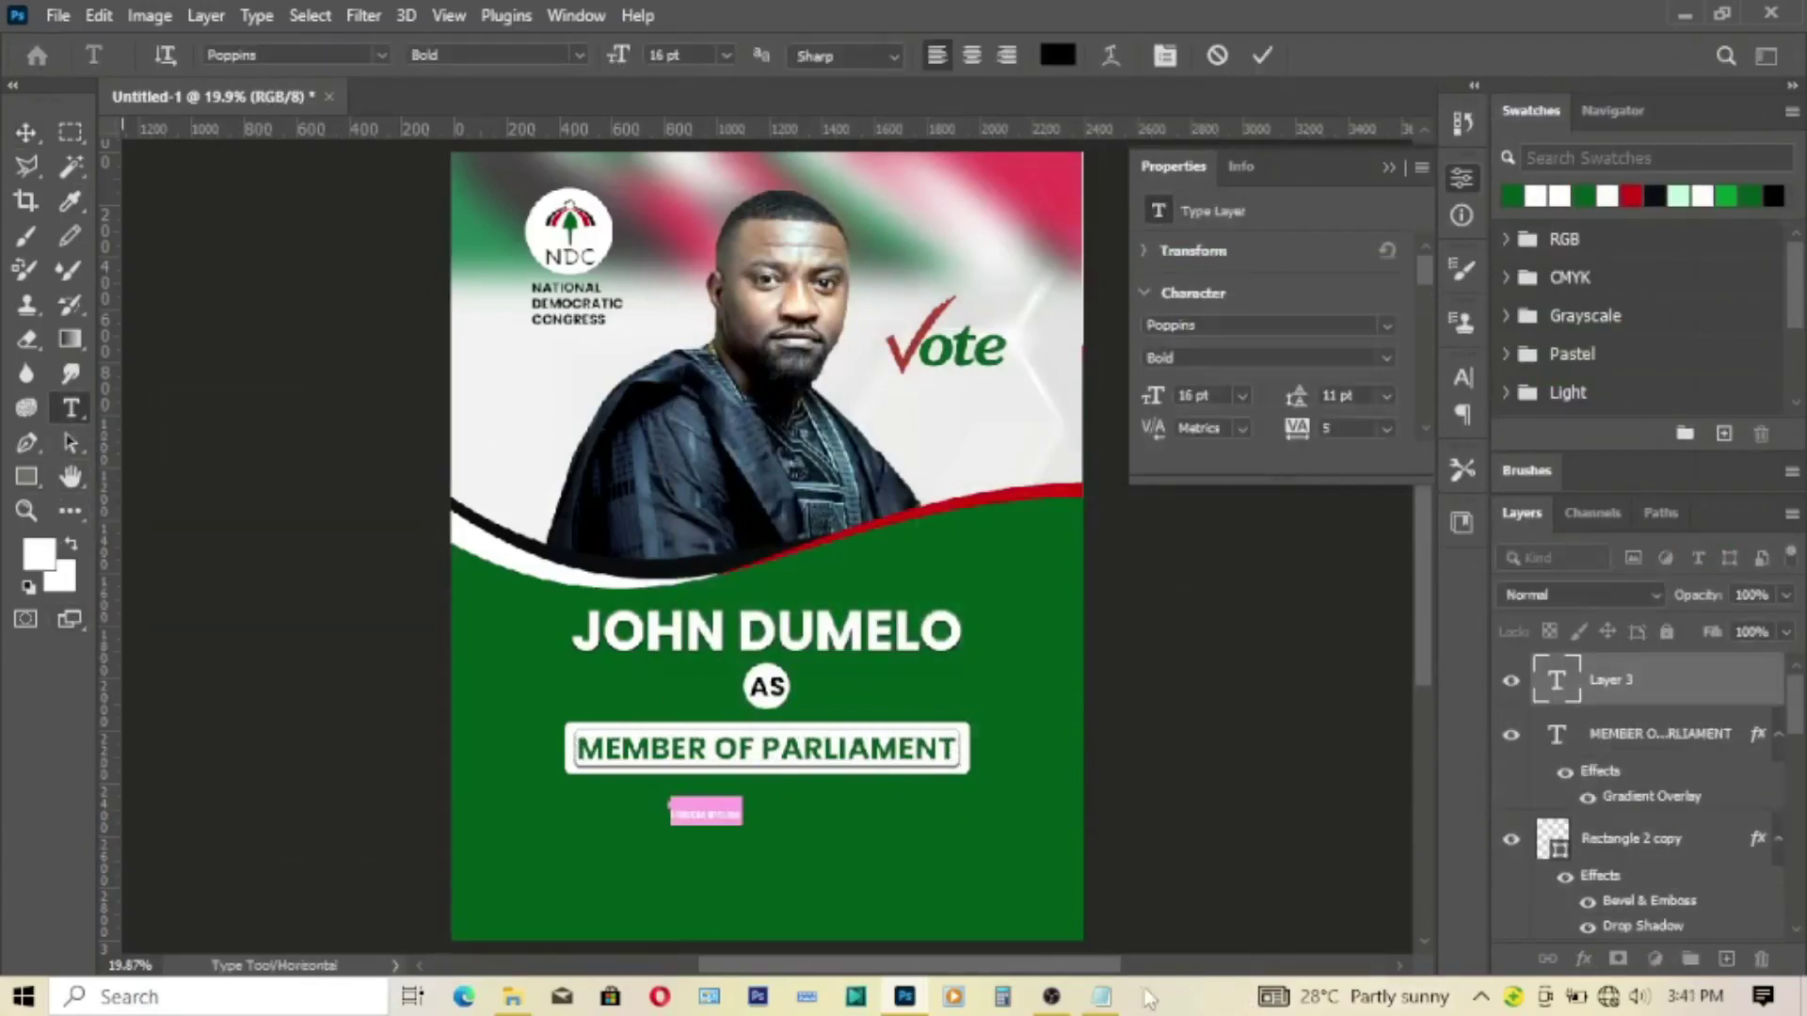
key("alt+Tab")
left_click_drag(484, 795, 687, 795)
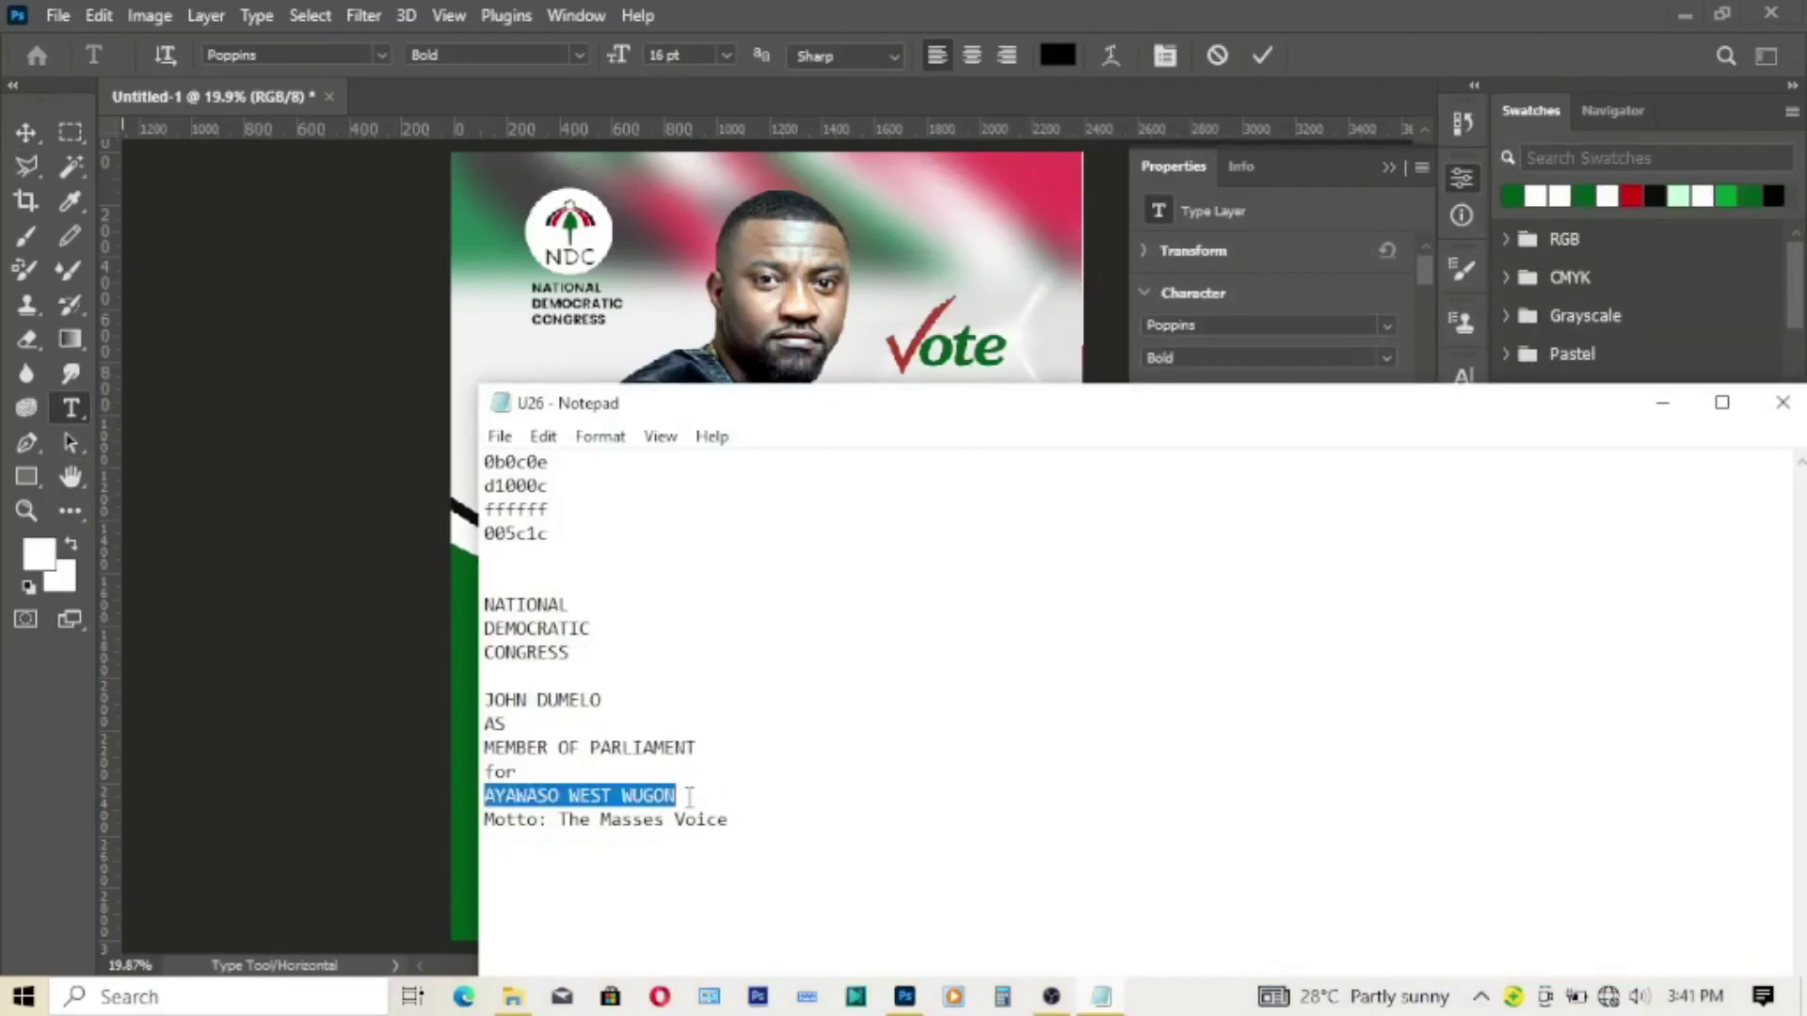
left_click(1662, 403)
key("ctrl+v")
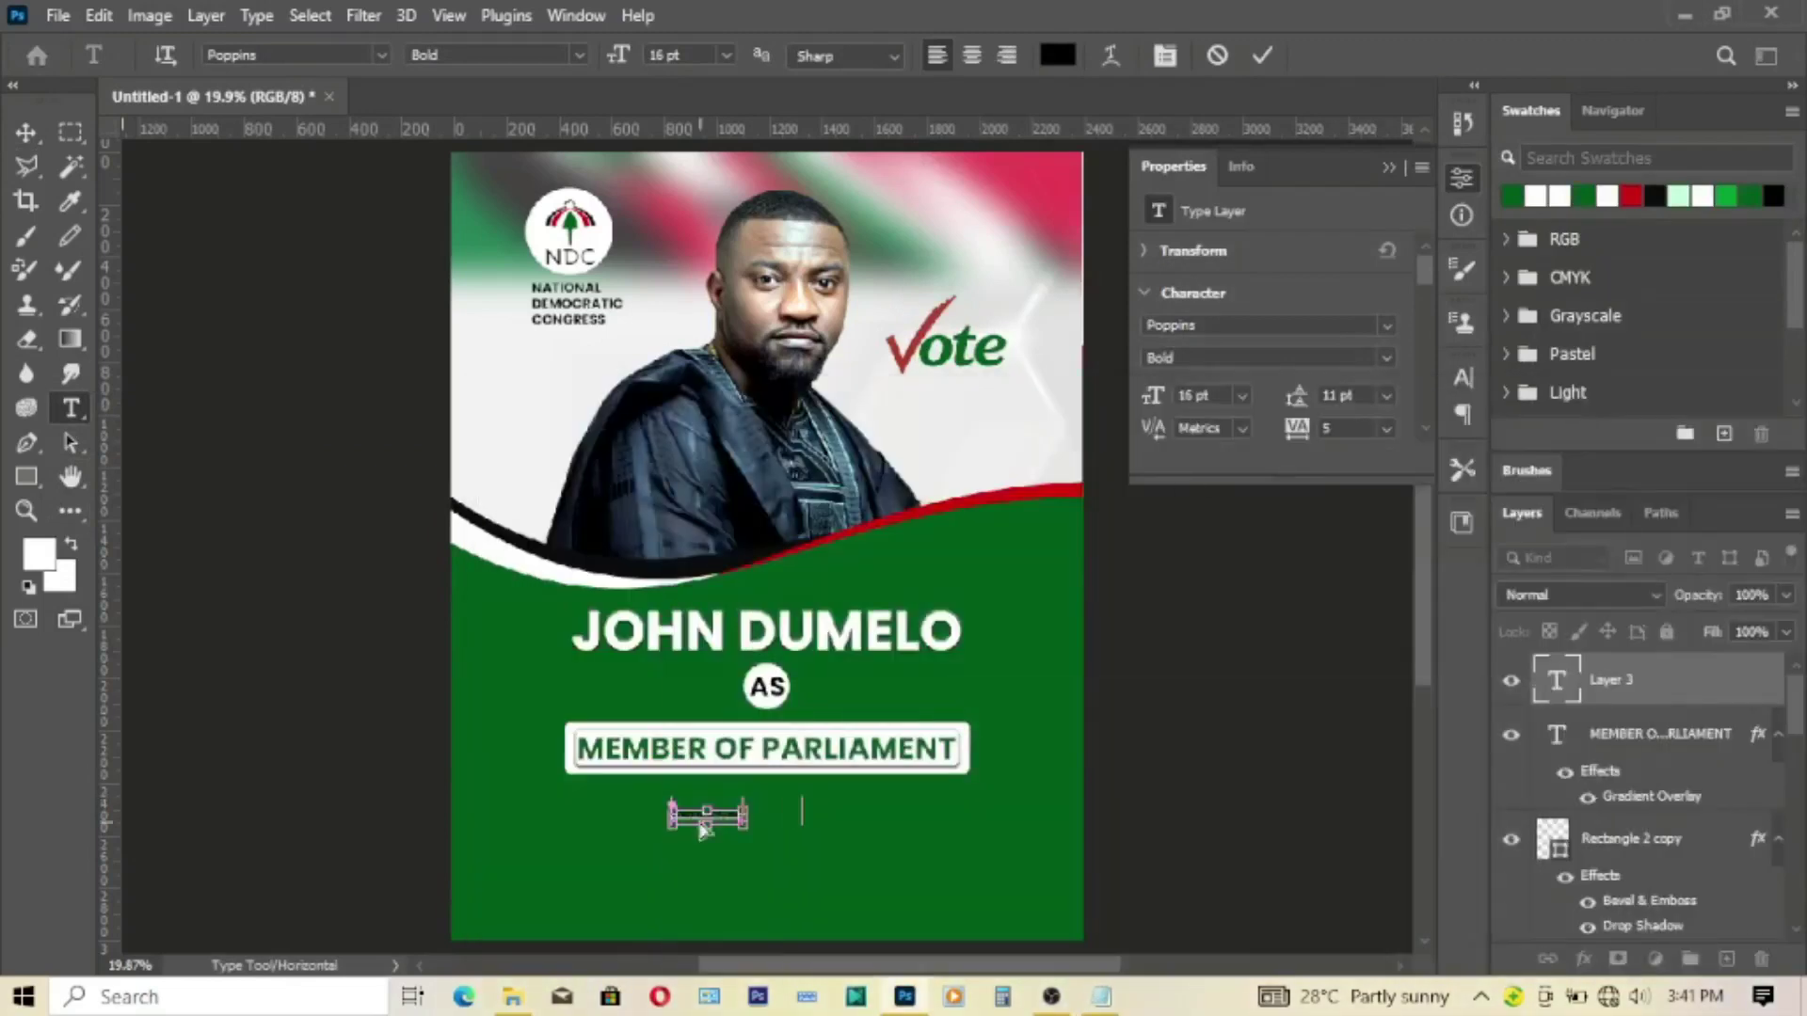
left_click(27, 134)
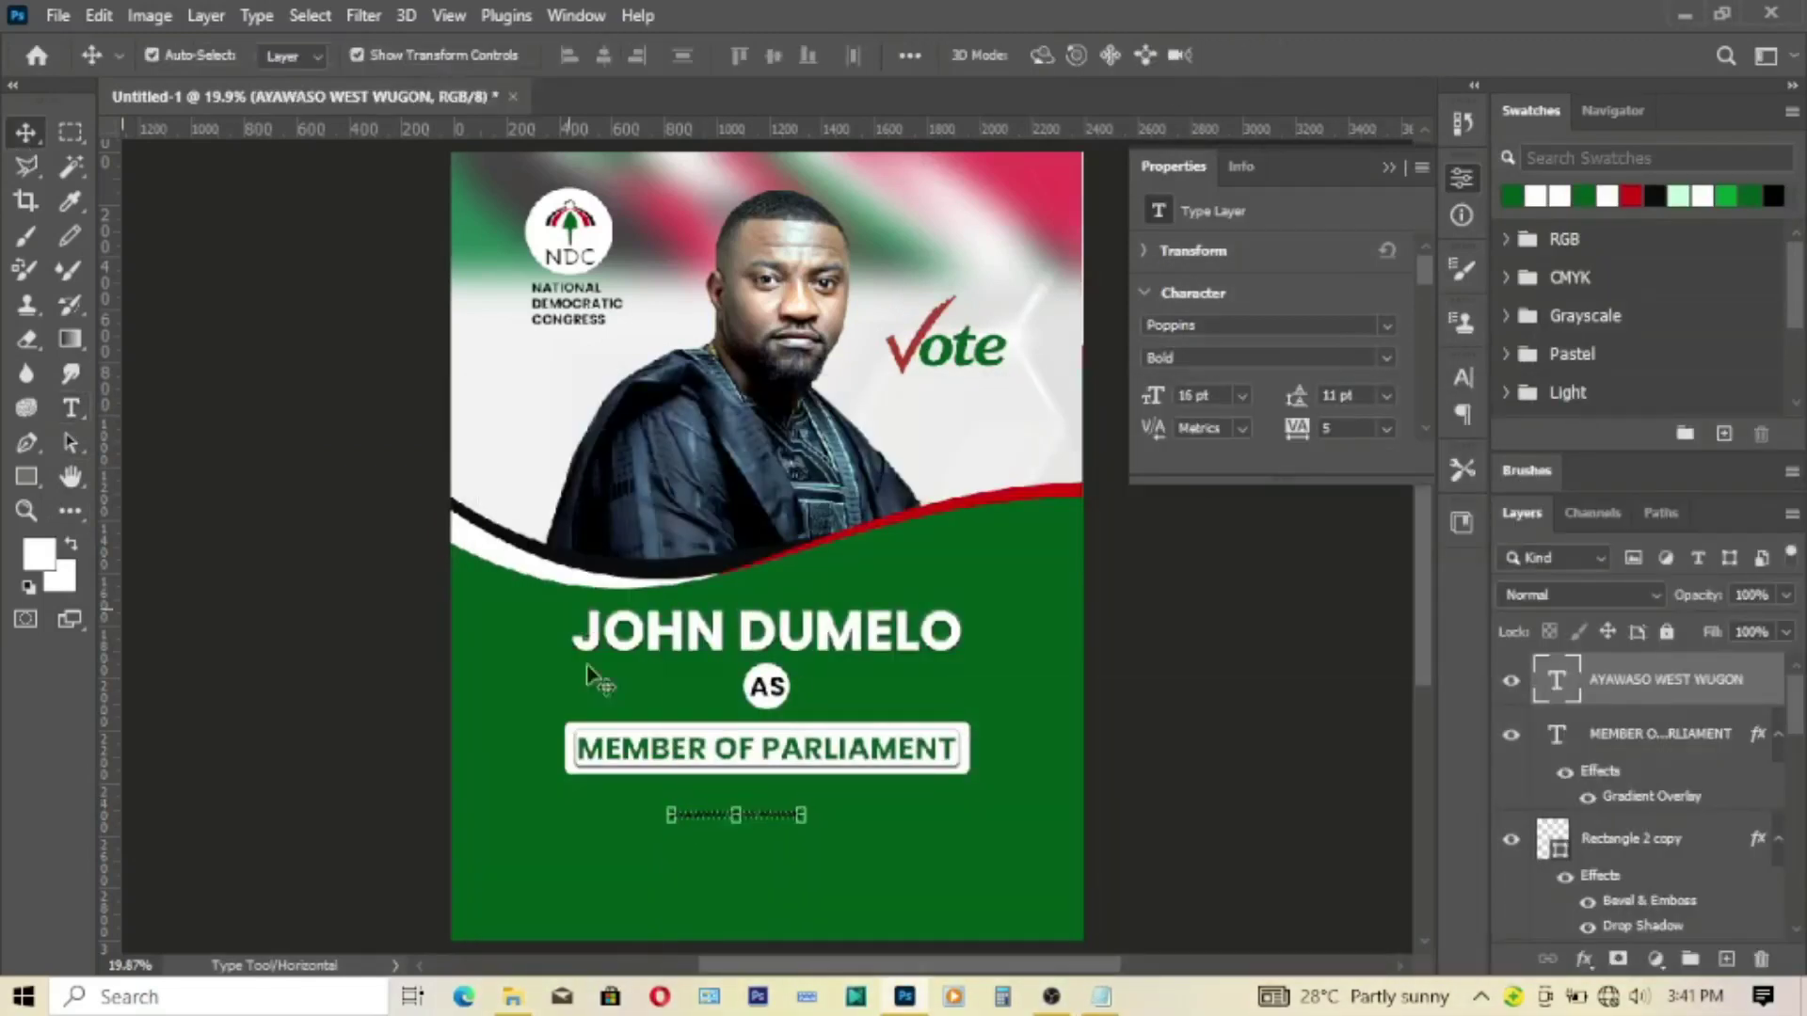
Step: Enlarge the constituency name about threefold, centre it horizontally, and nudge it down
left_click_drag(735, 826, 740, 857)
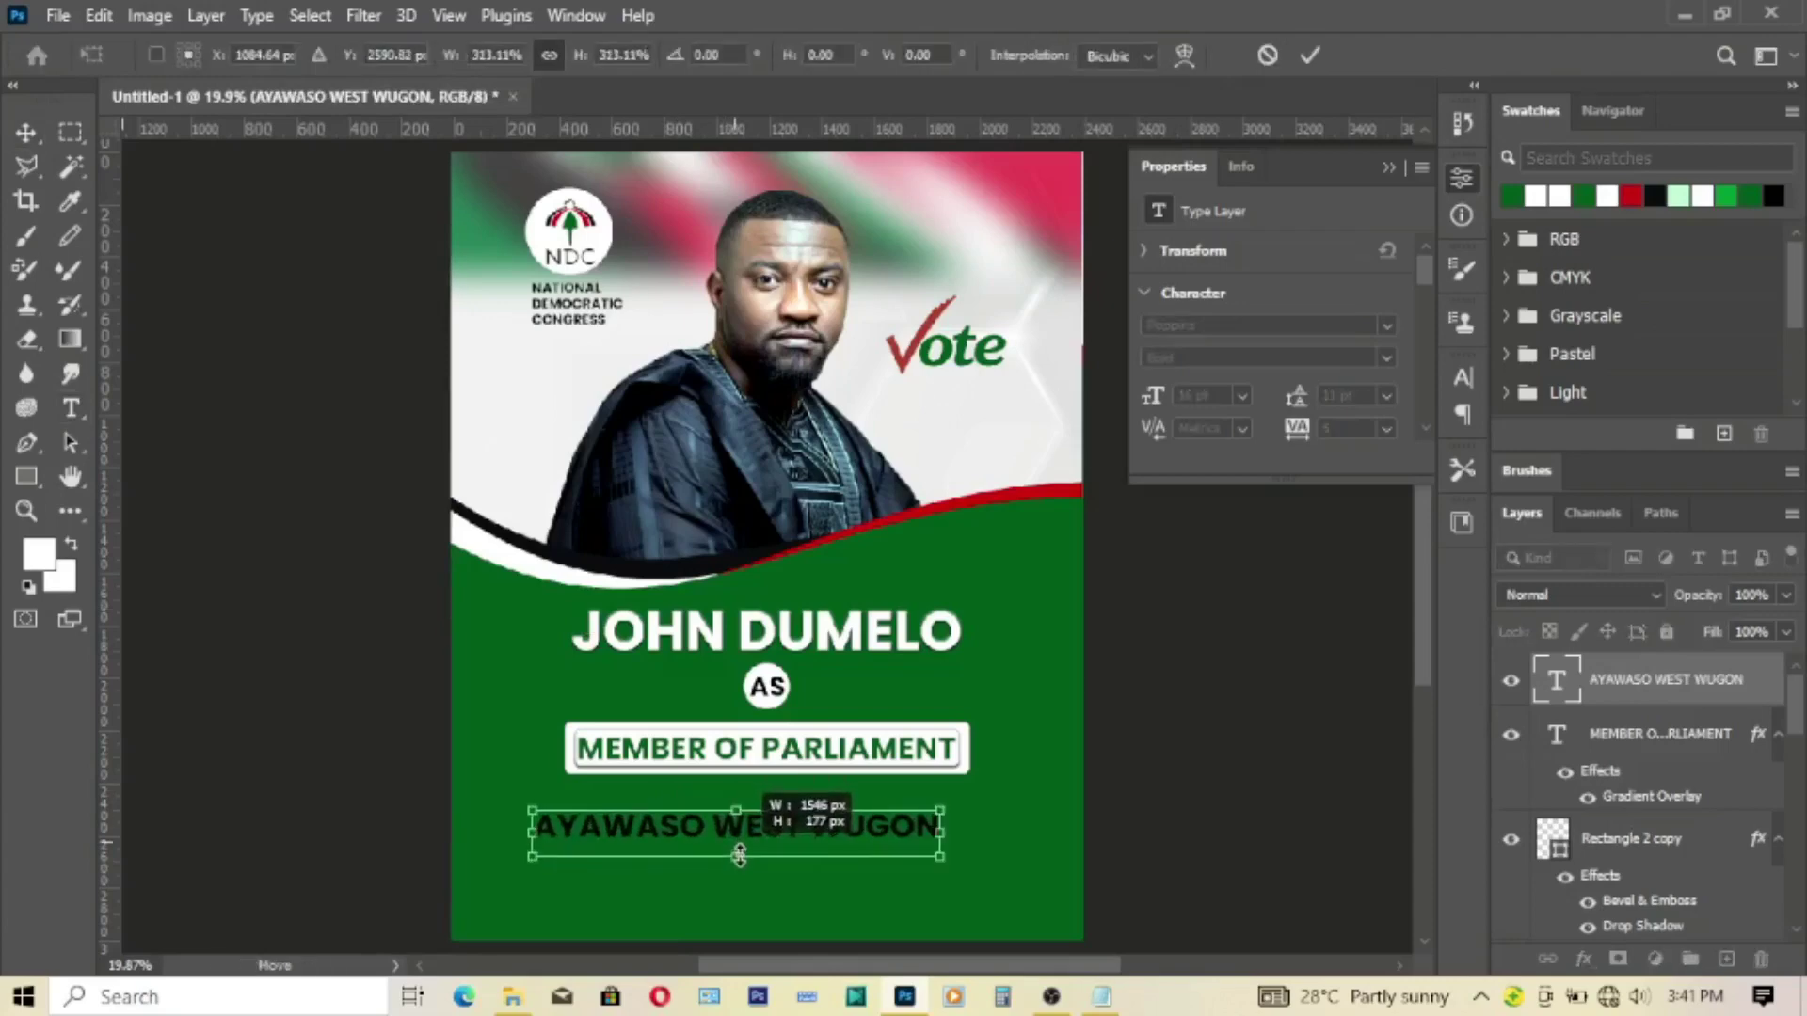
left_click(1310, 55)
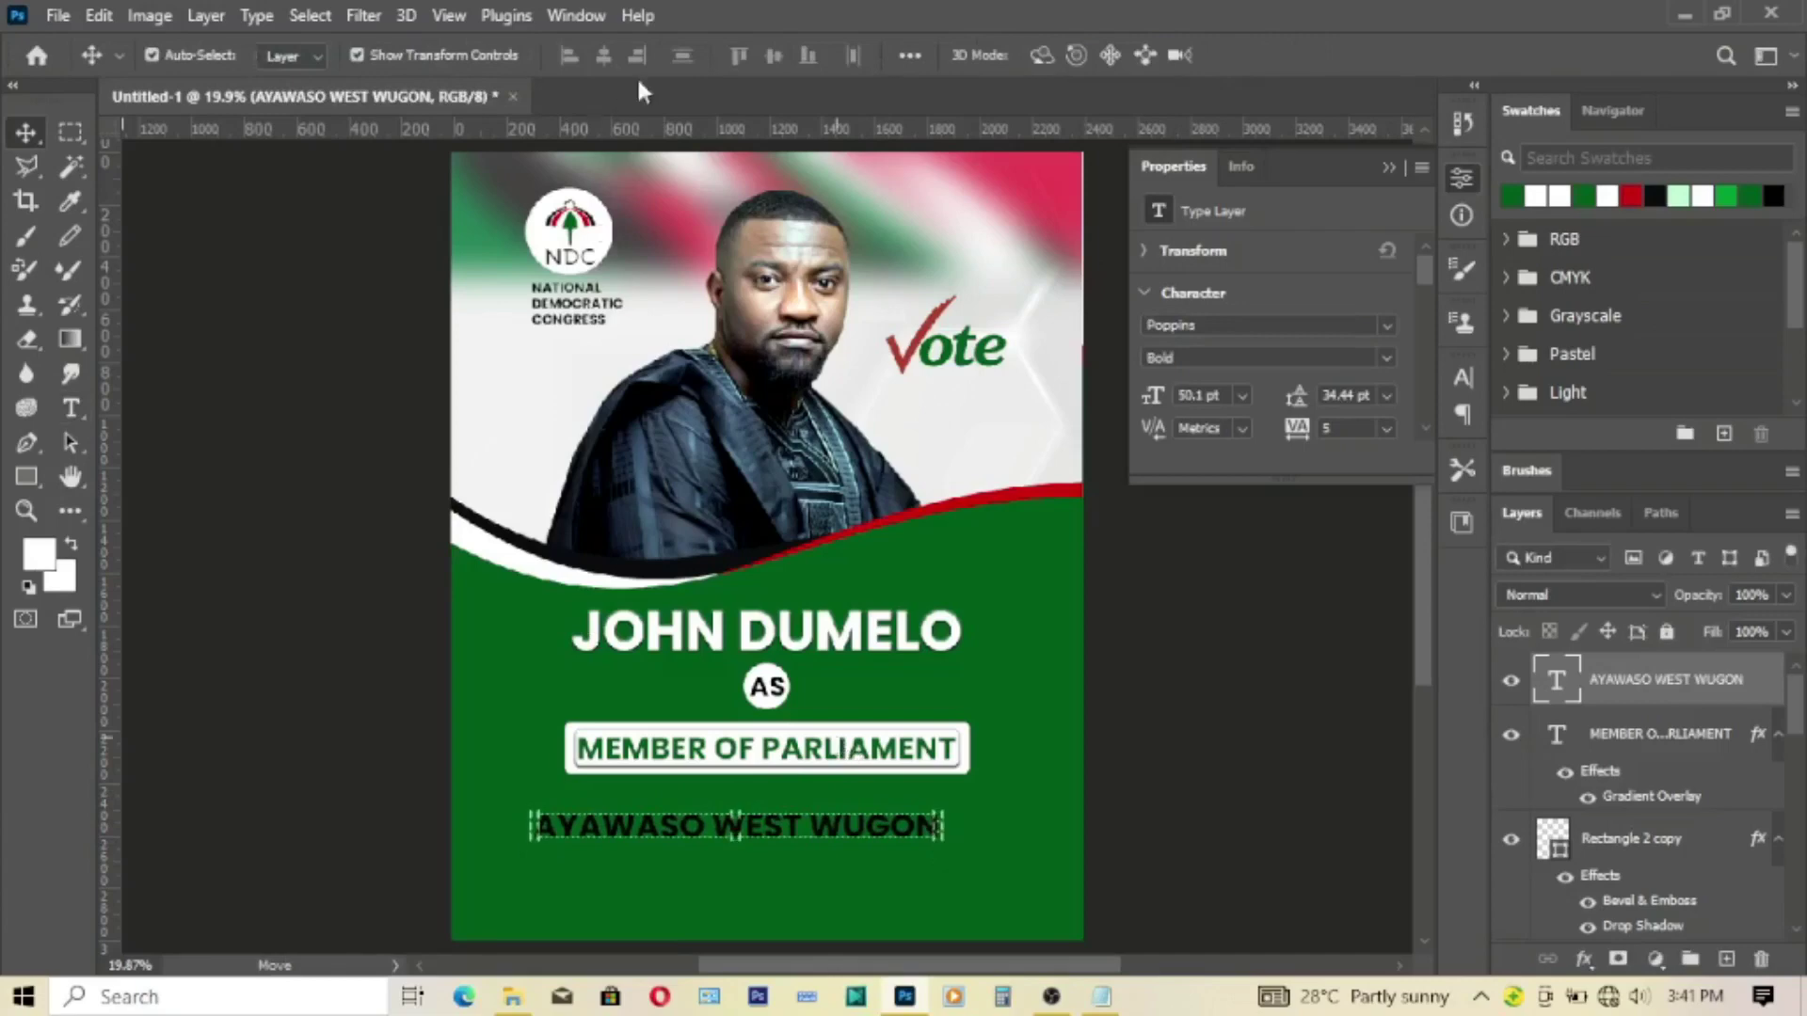
key("ctrl+a")
left_click(602, 56)
key("ctrl+d")
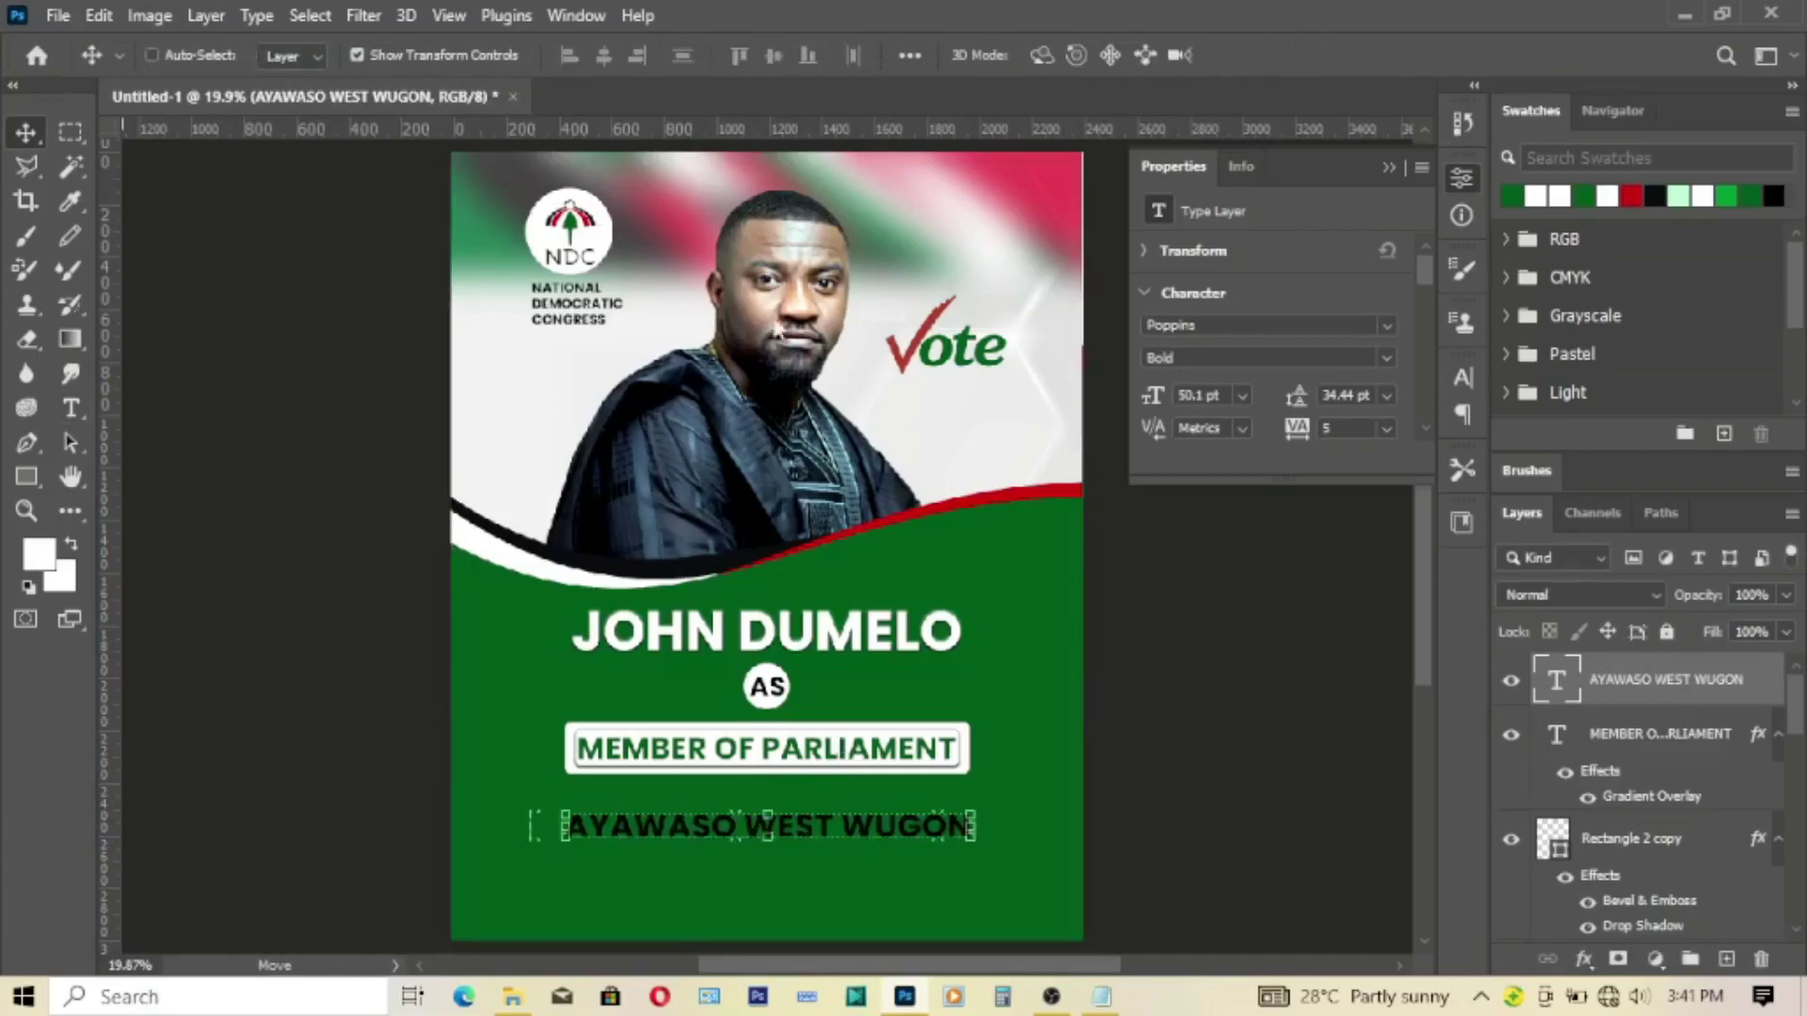
key("ctrl")
key("shift+Down")
key("shift+Down")
key("shift+Down")
key("shift+Down")
key("shift+Down")
key("shift+Down")
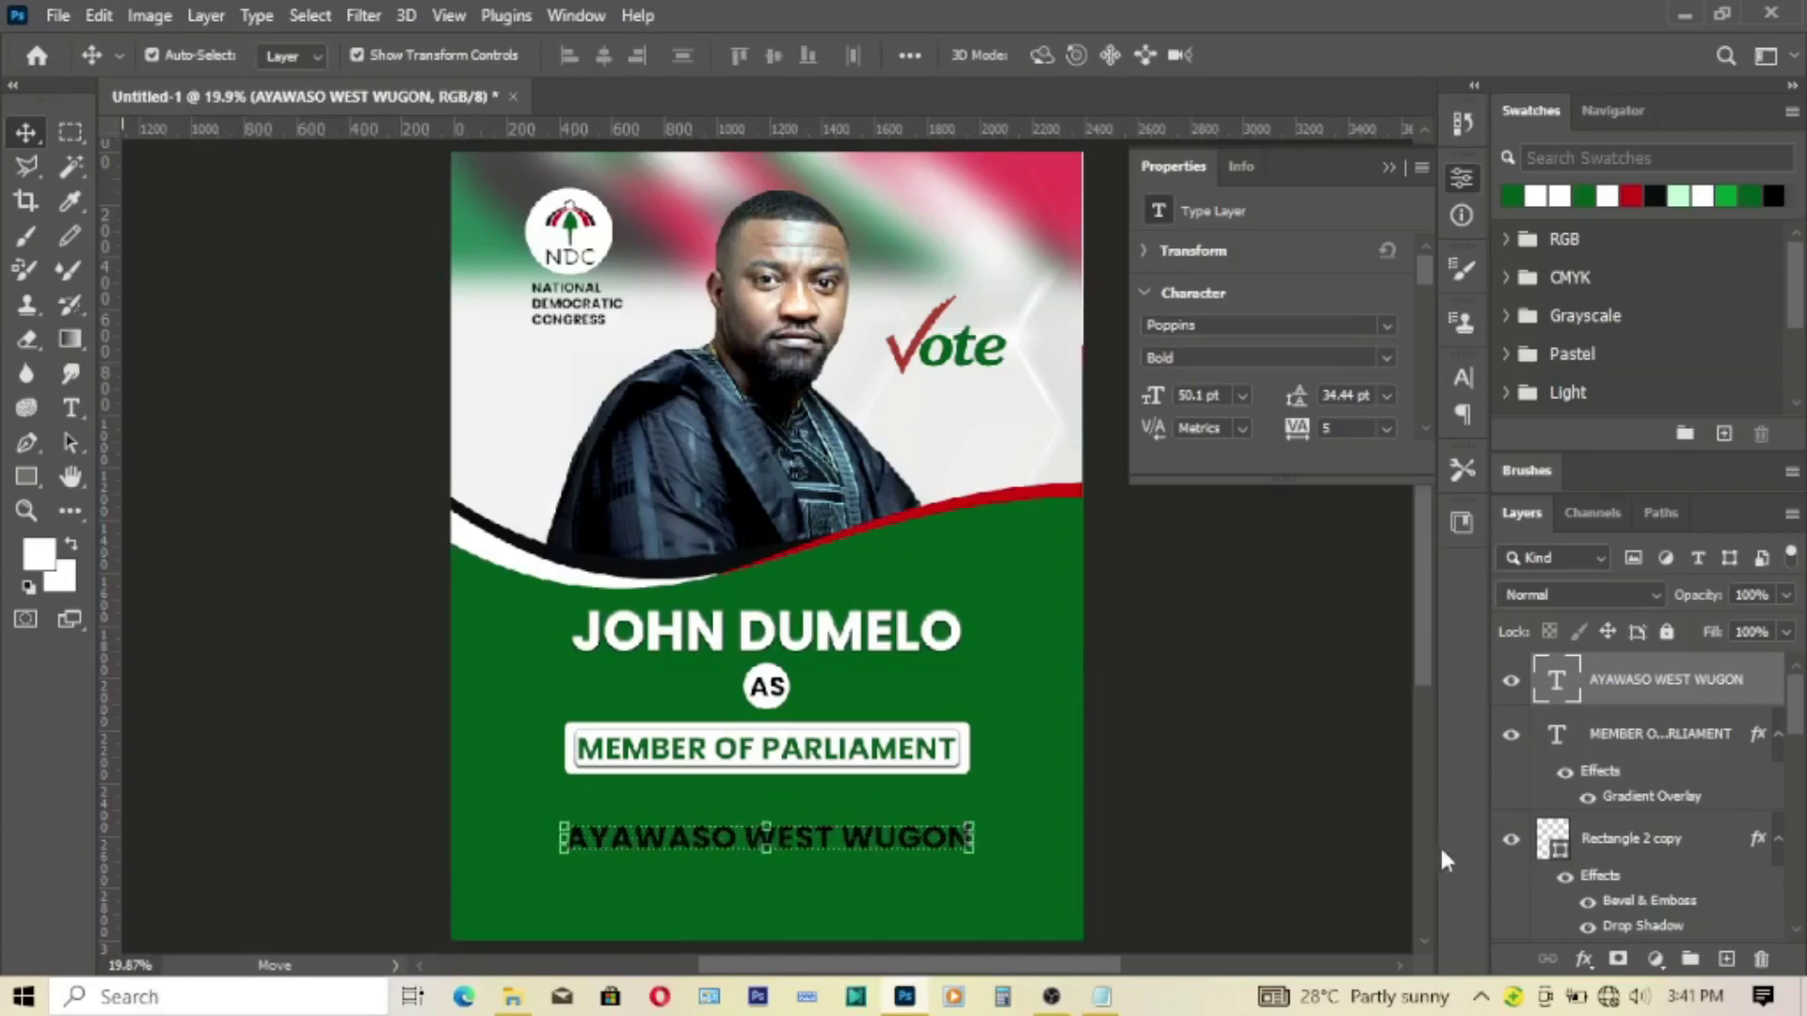
key("shift+Down")
key("shift+Down")
key("shift+Down")
key("shift+Down")
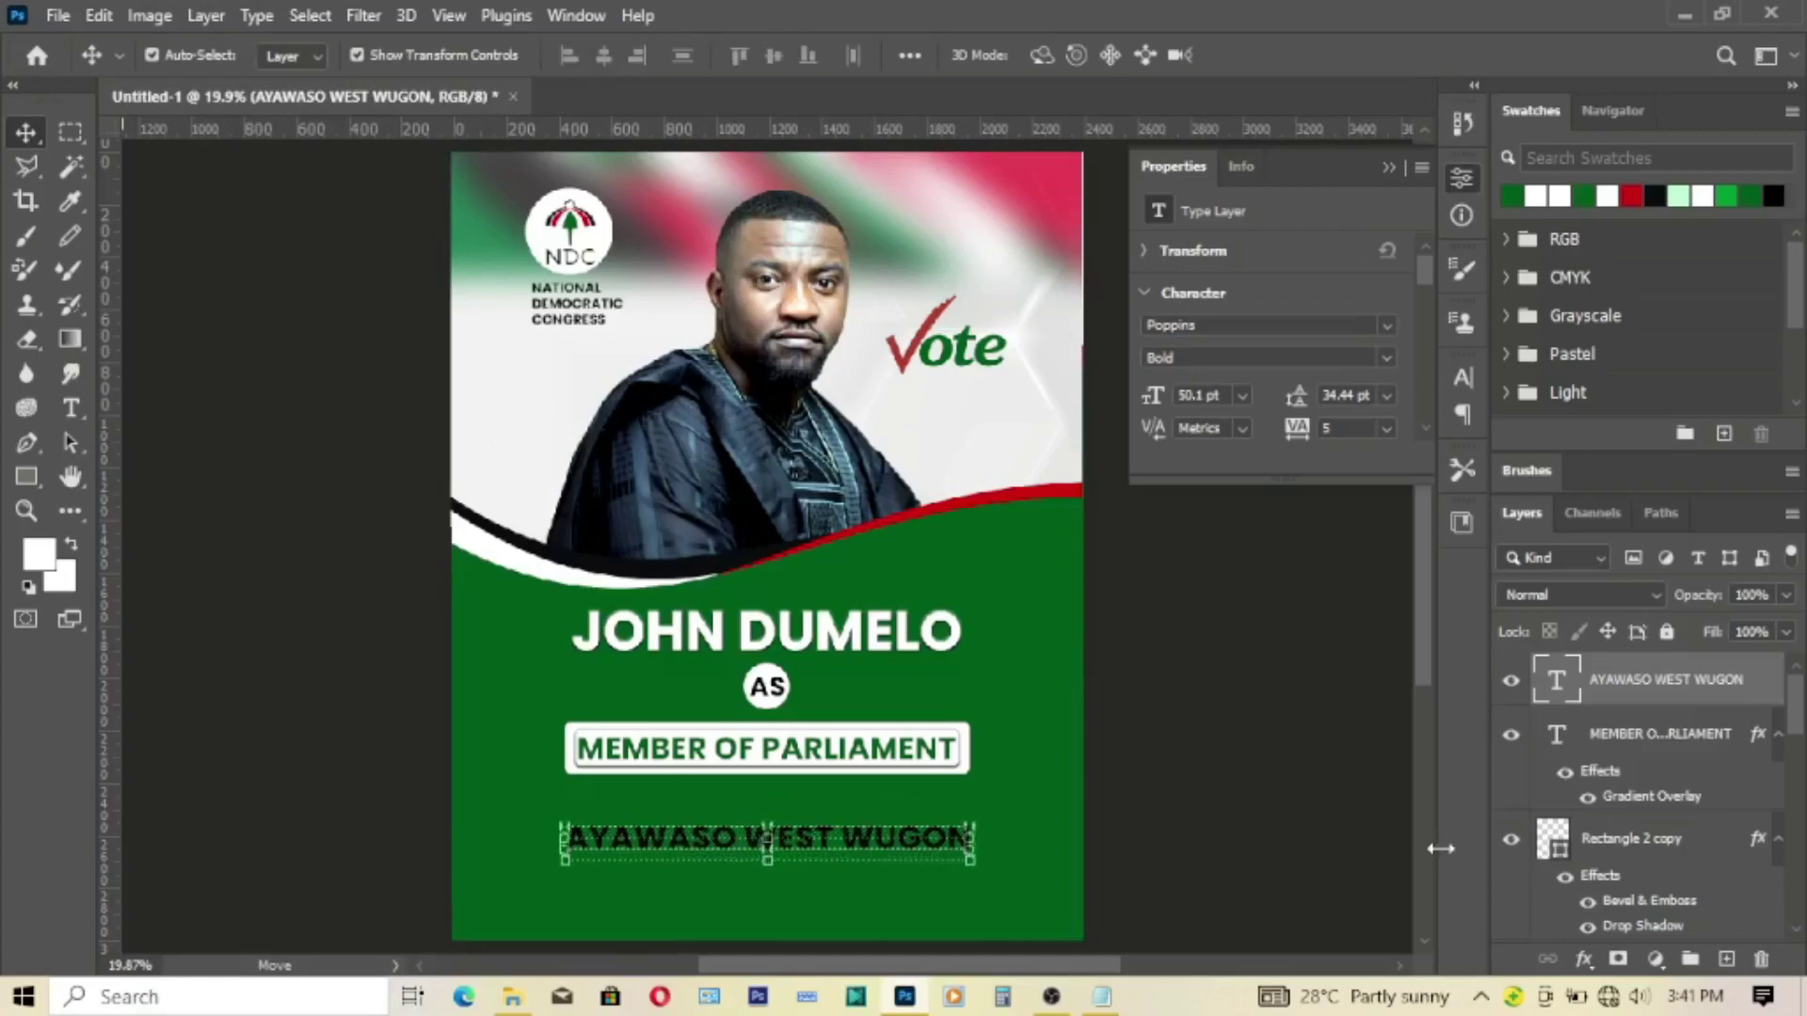
key("shift+Down")
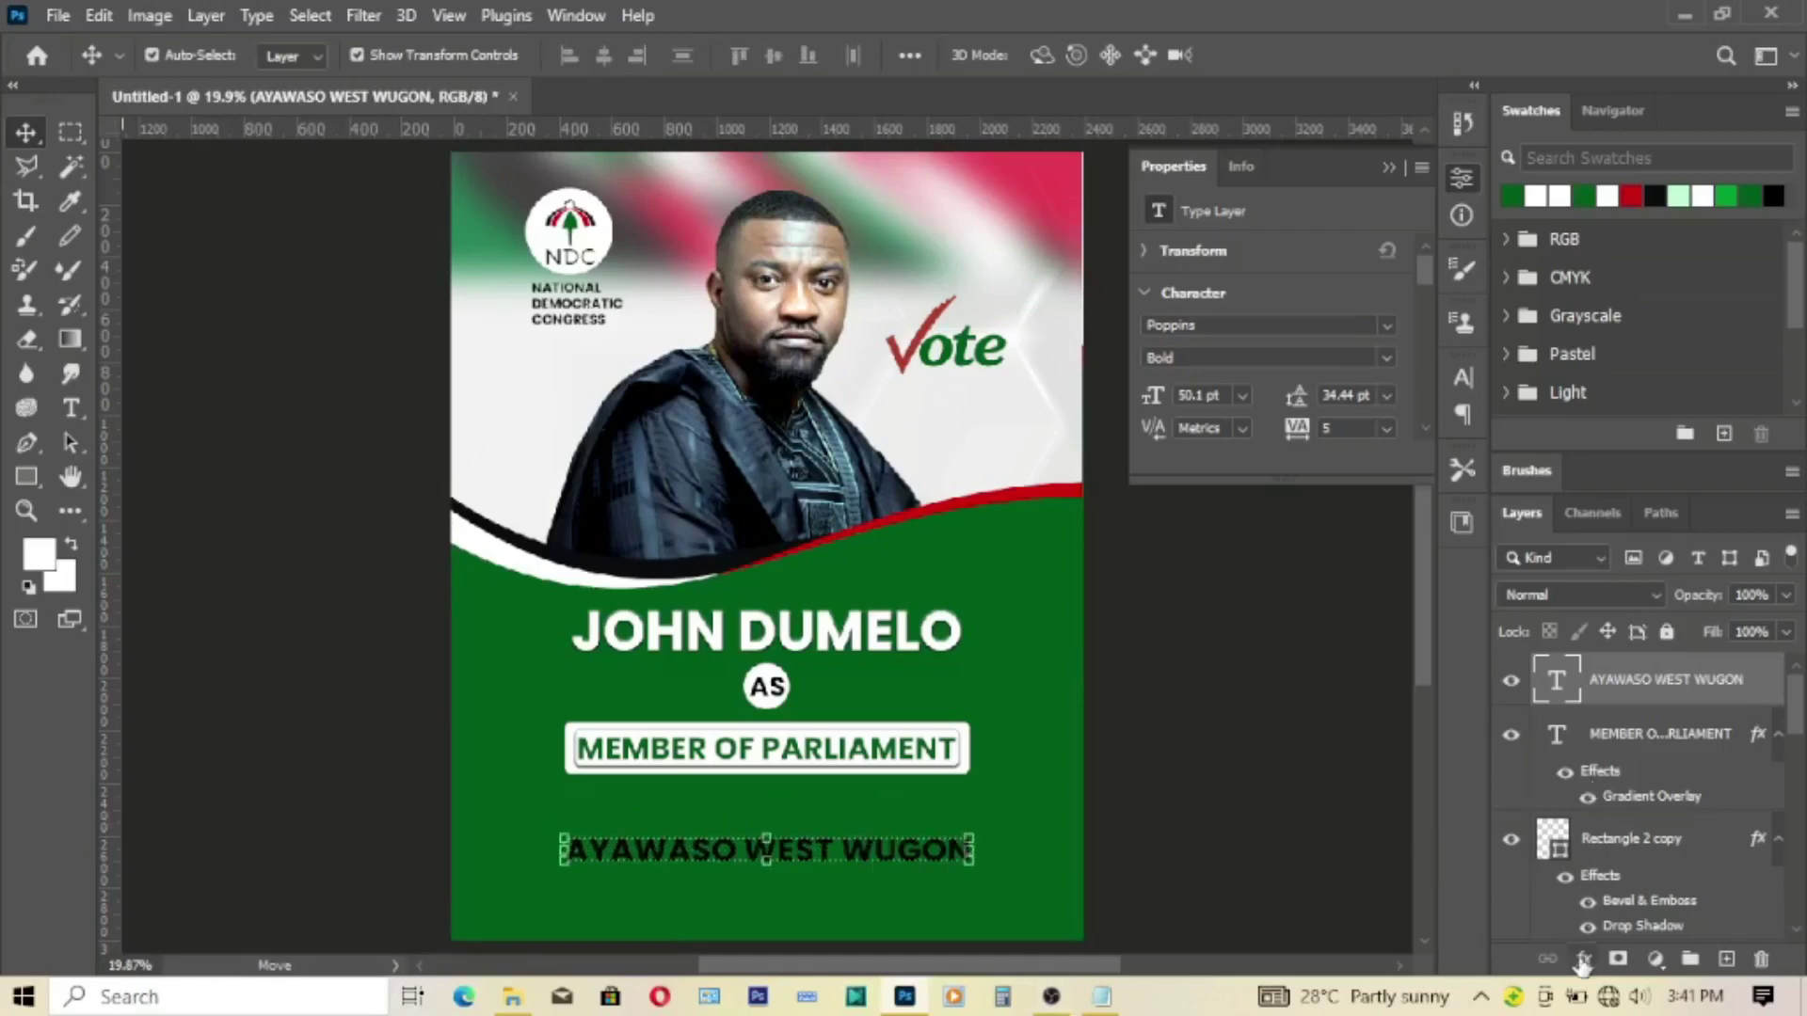
left_click(1581, 960)
Step: Give AYAWASO WEST WUGON a red gradient overlay: one stop #d1000c, the other the Vote tick's red
left_click(1625, 701)
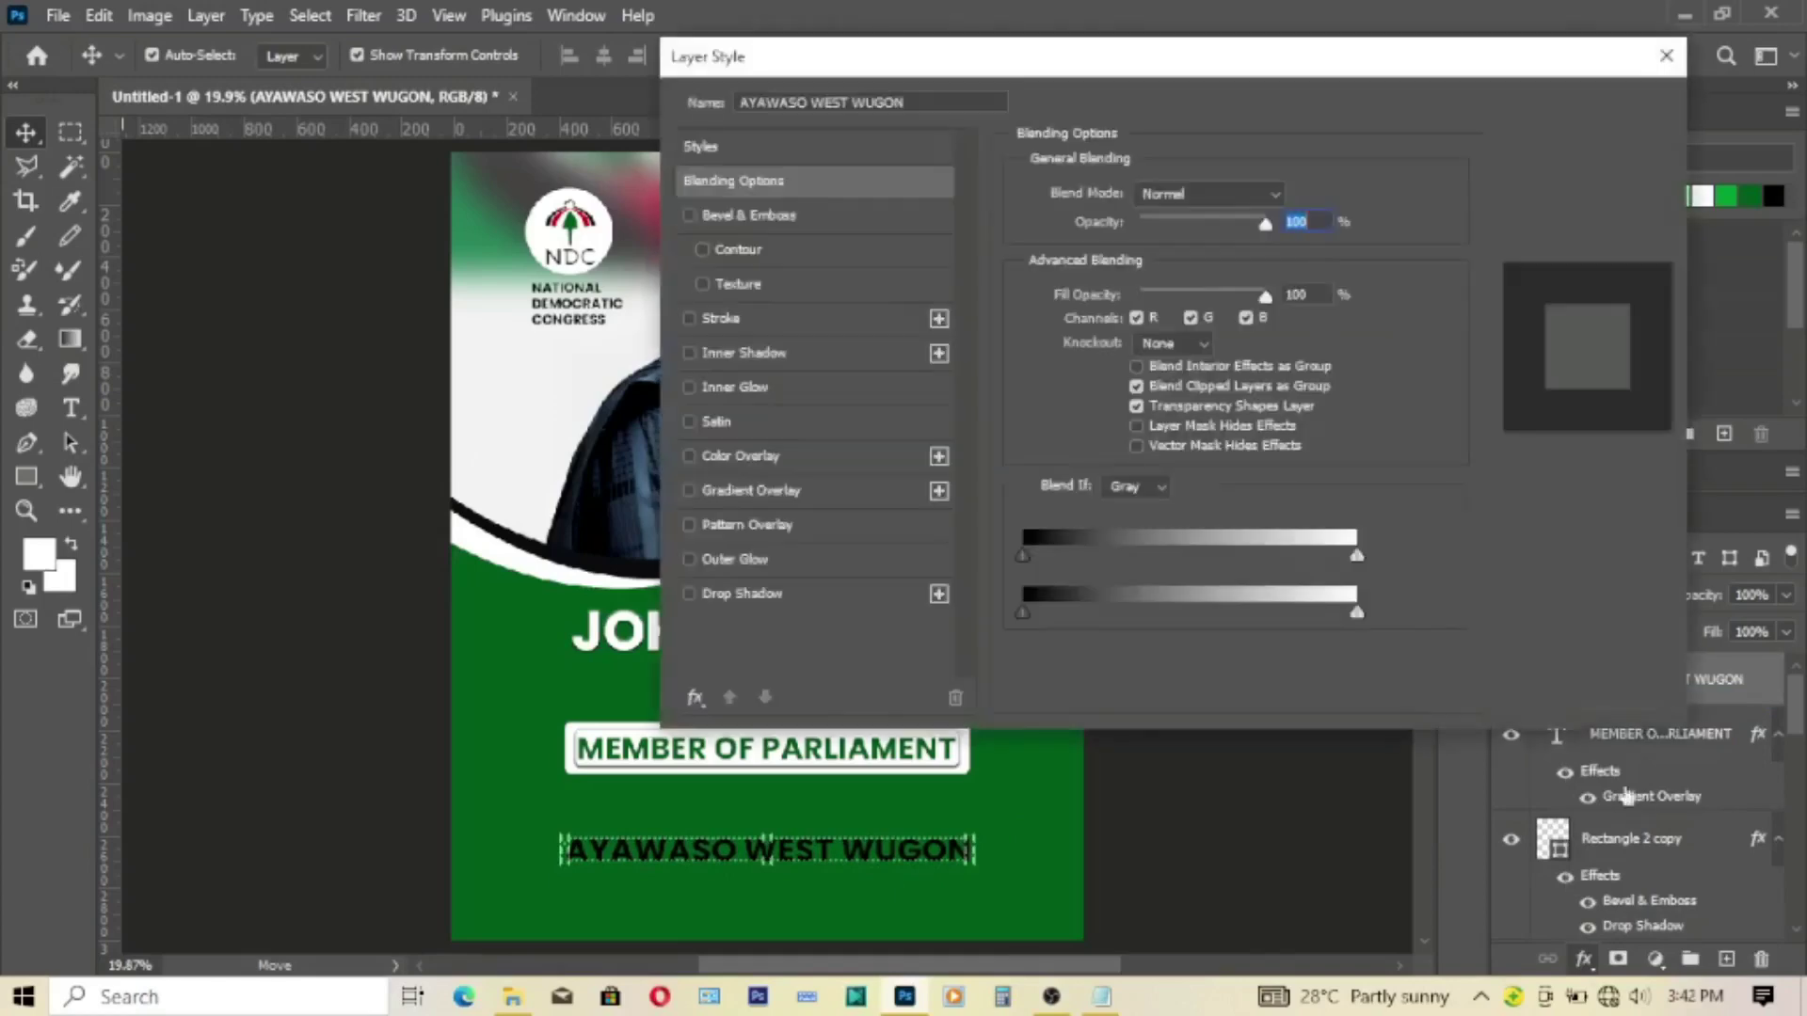
left_click_drag(1073, 48, 1443, 52)
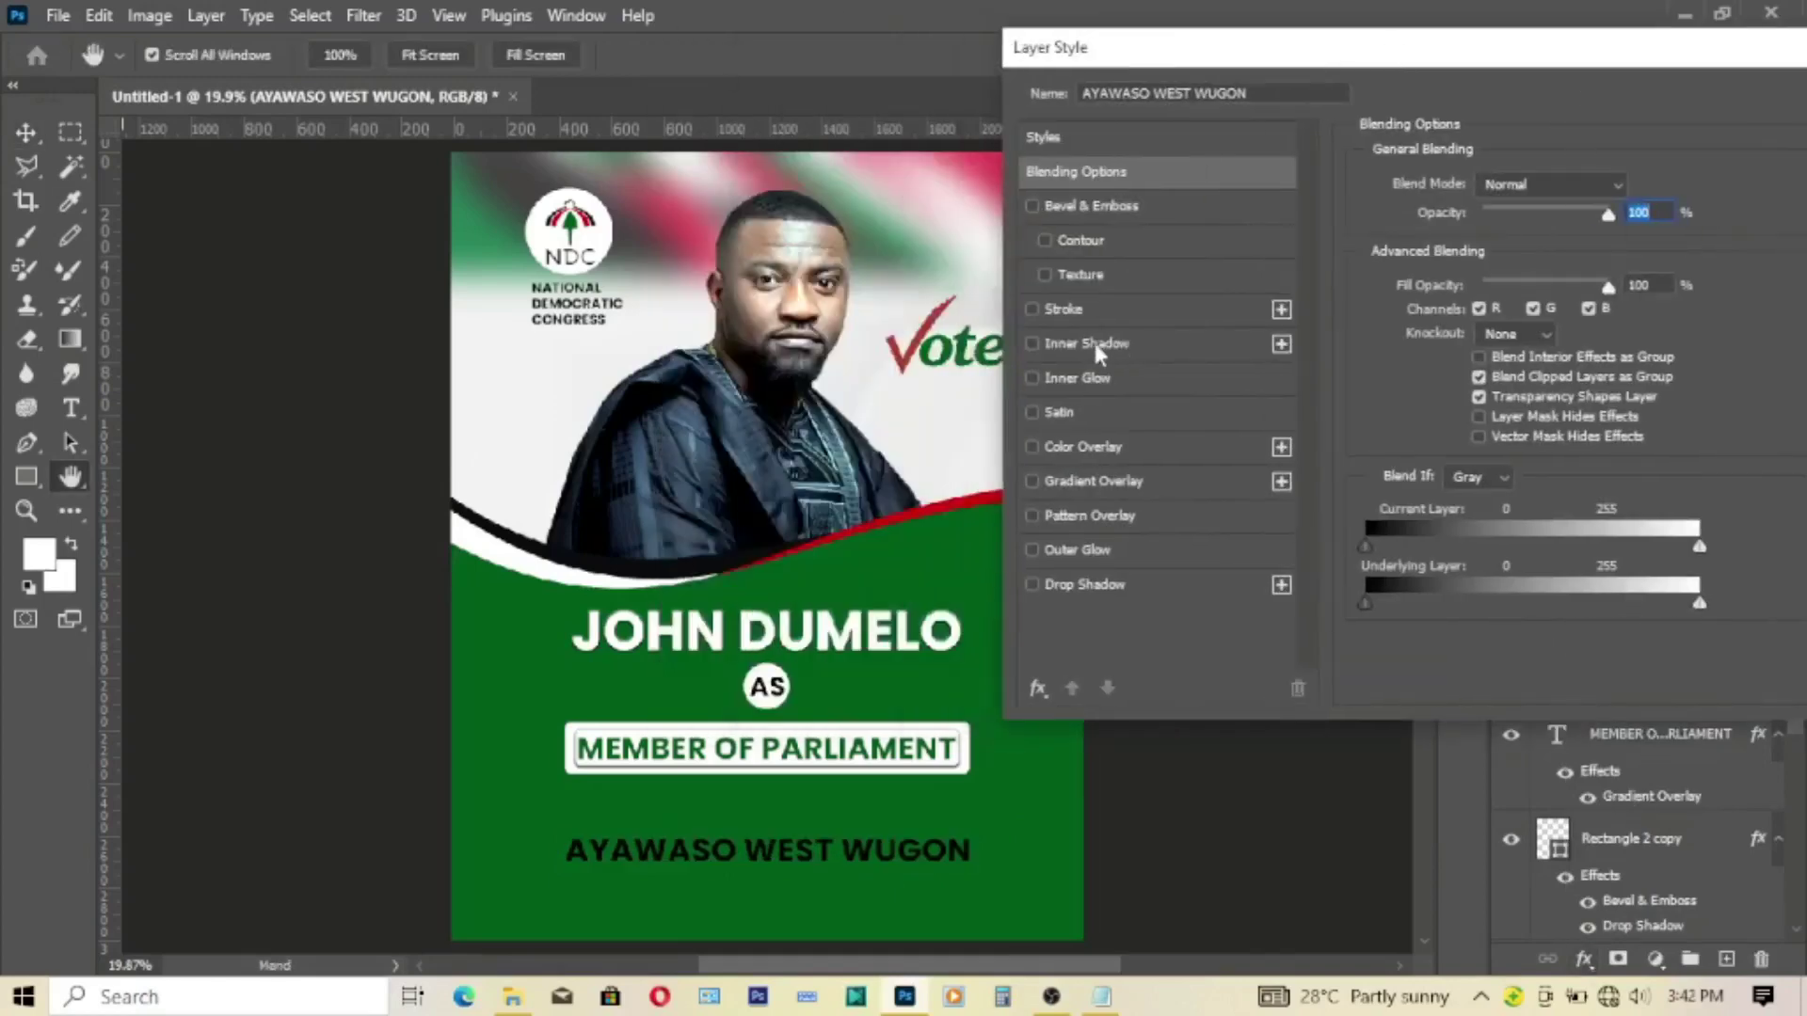
left_click(1092, 481)
left_click(1513, 249)
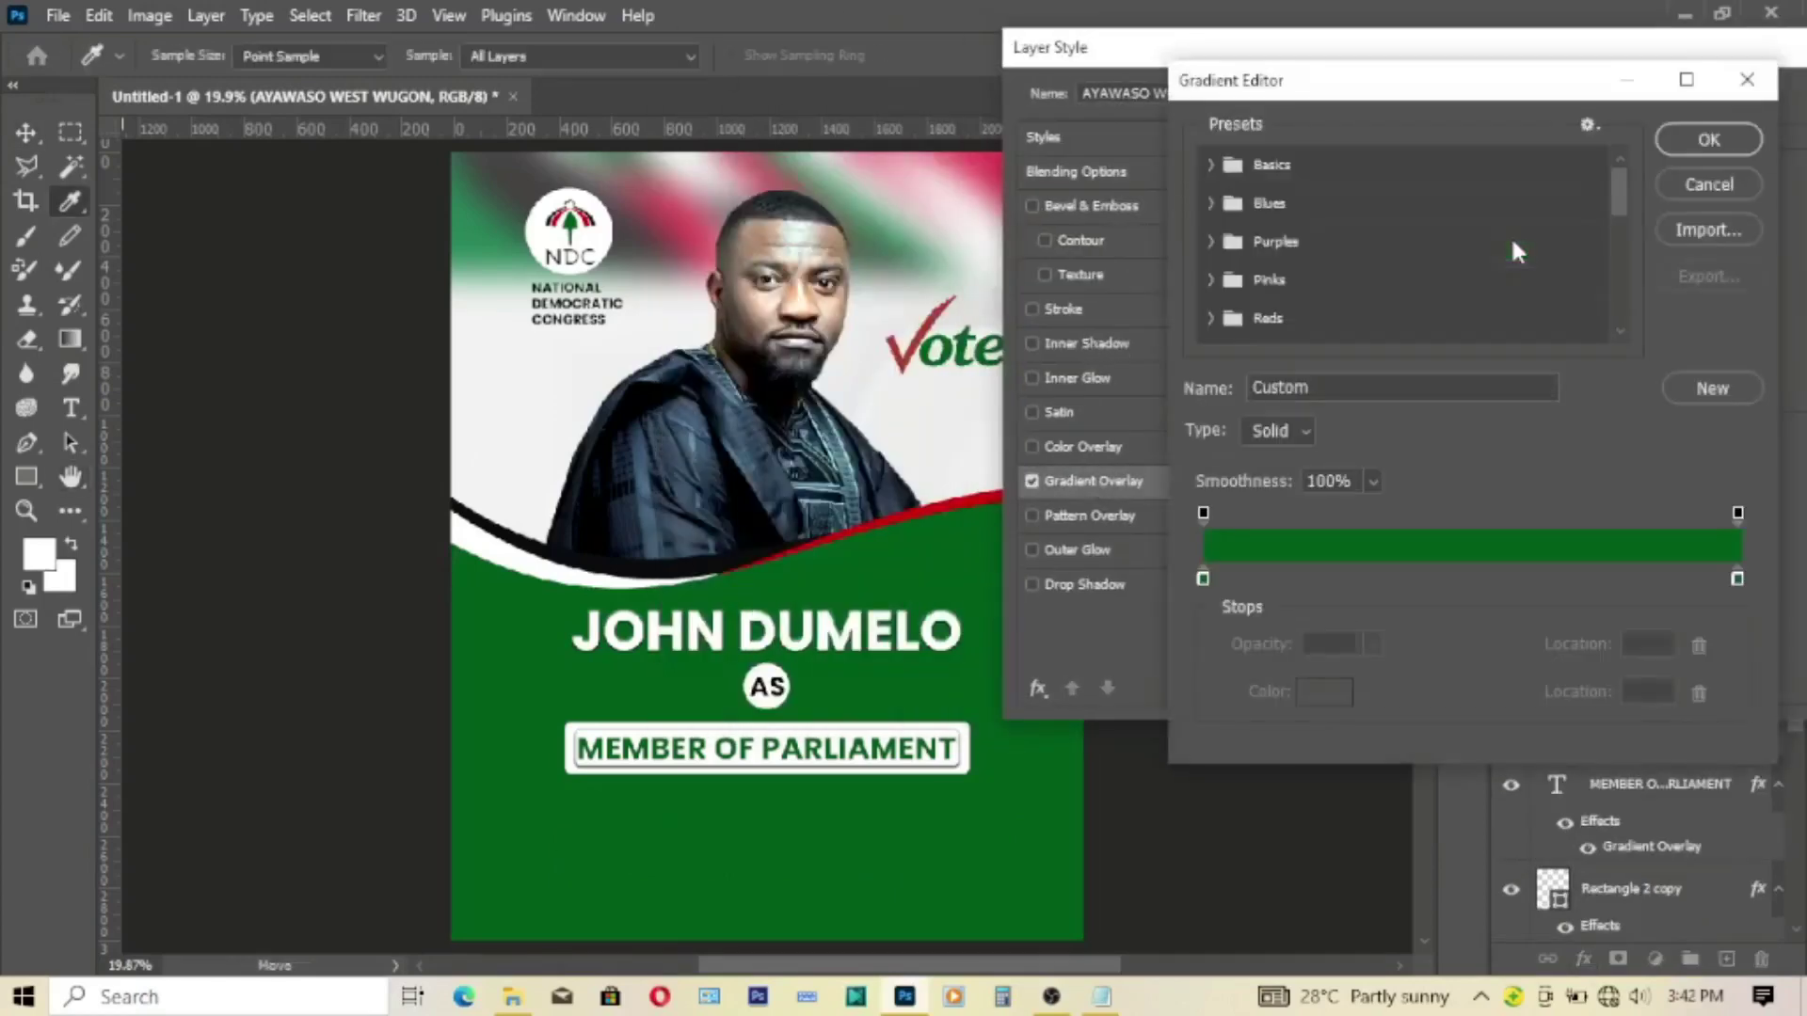
scroll(1607, 313, "down", 5)
scroll(1622, 273, "down", 5)
left_click_drag(1626, 284, 1621, 329)
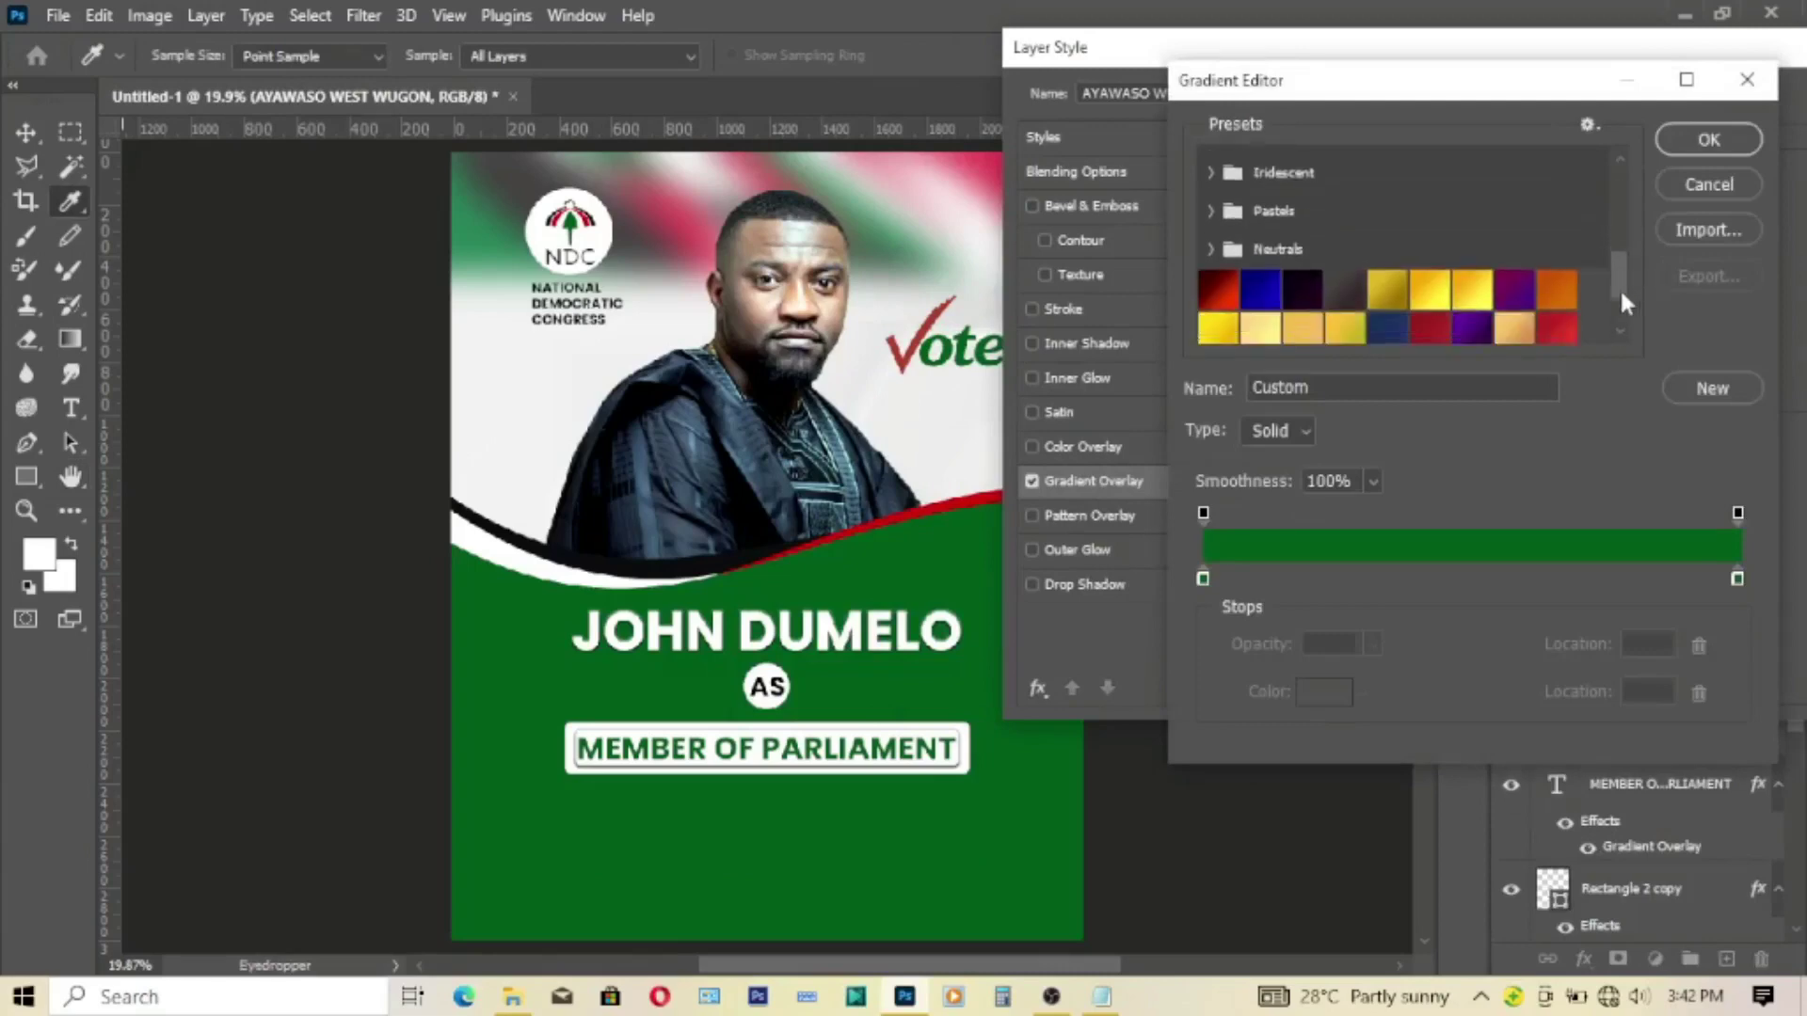
double_click(1204, 580)
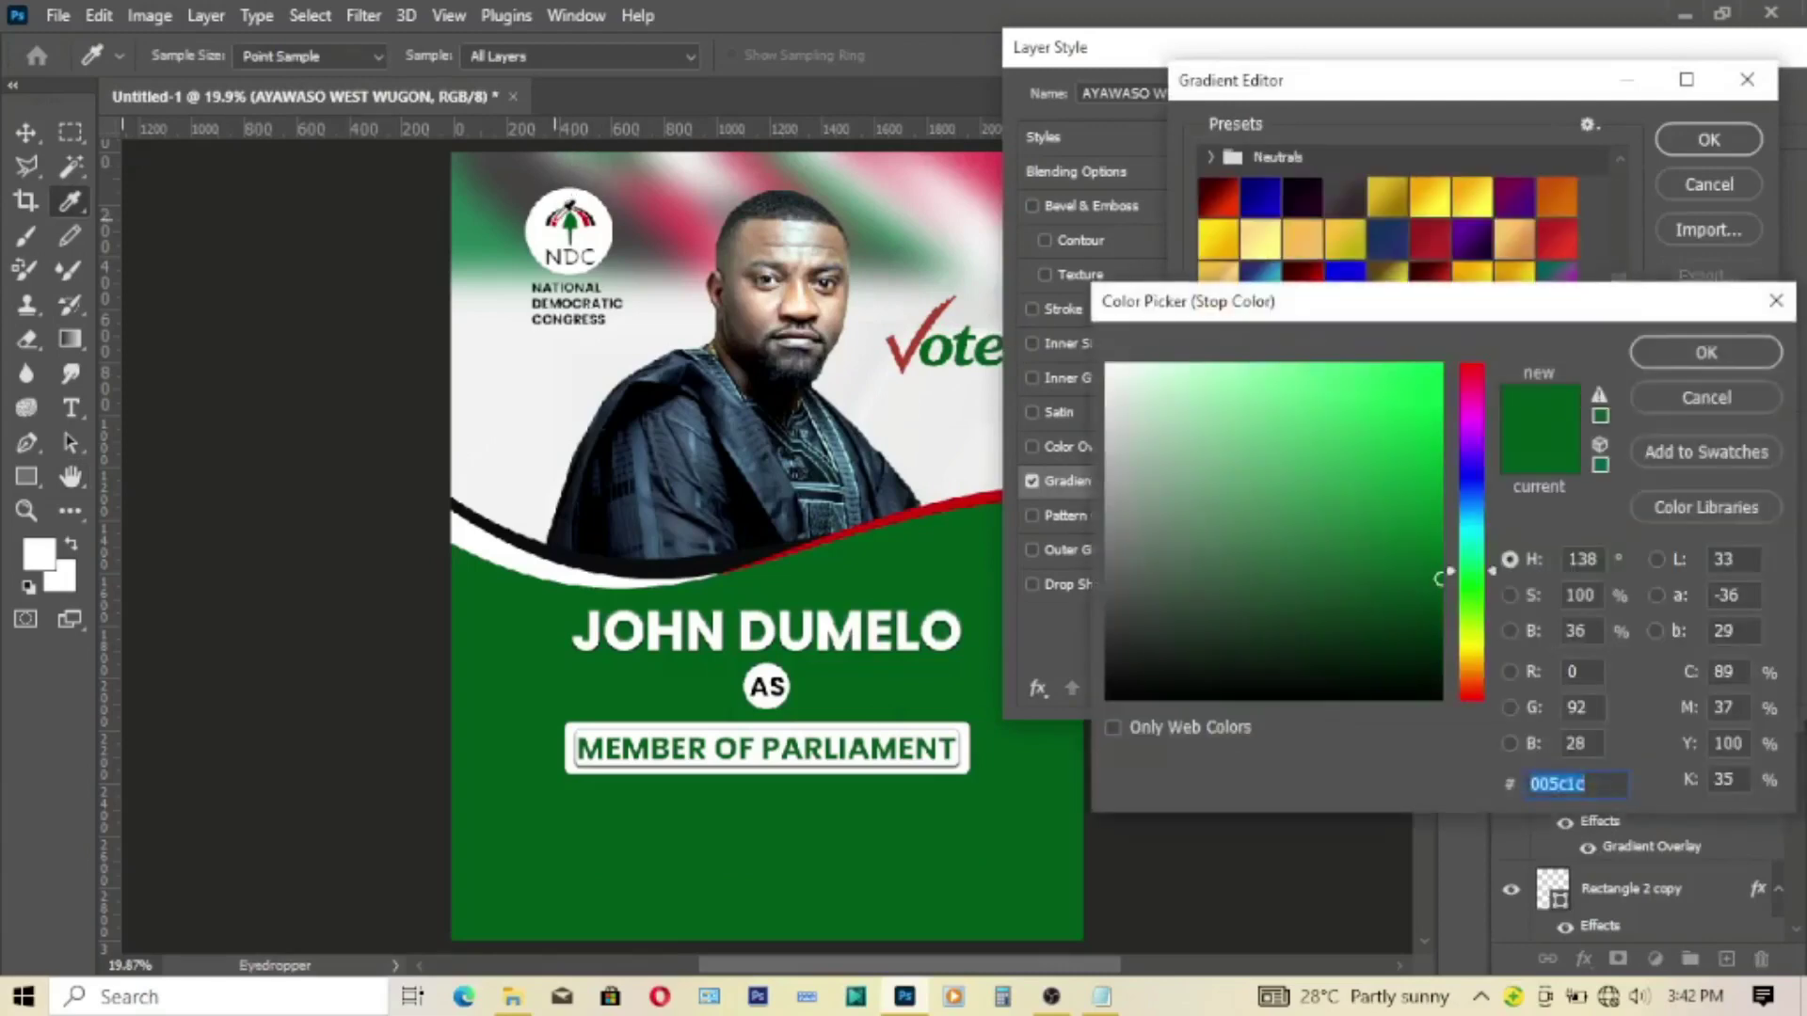
type("d1000c")
left_click(1651, 352)
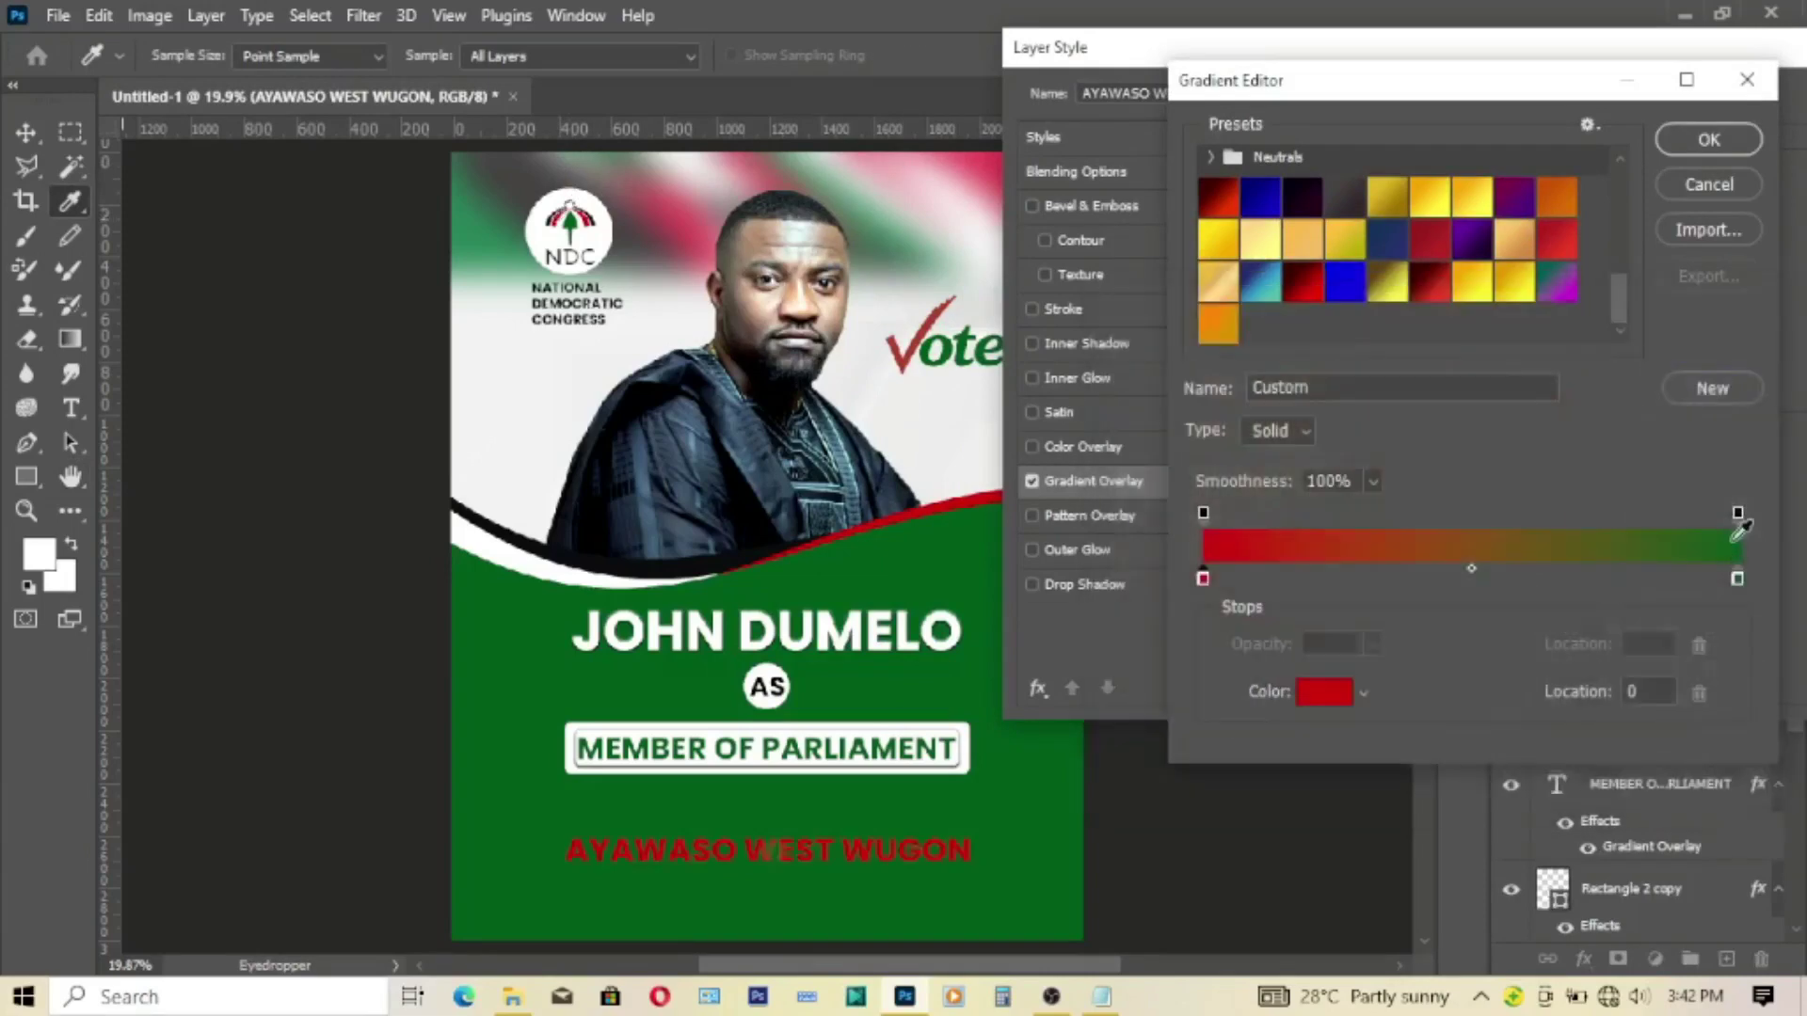
left_click(1738, 576)
left_click(940, 312)
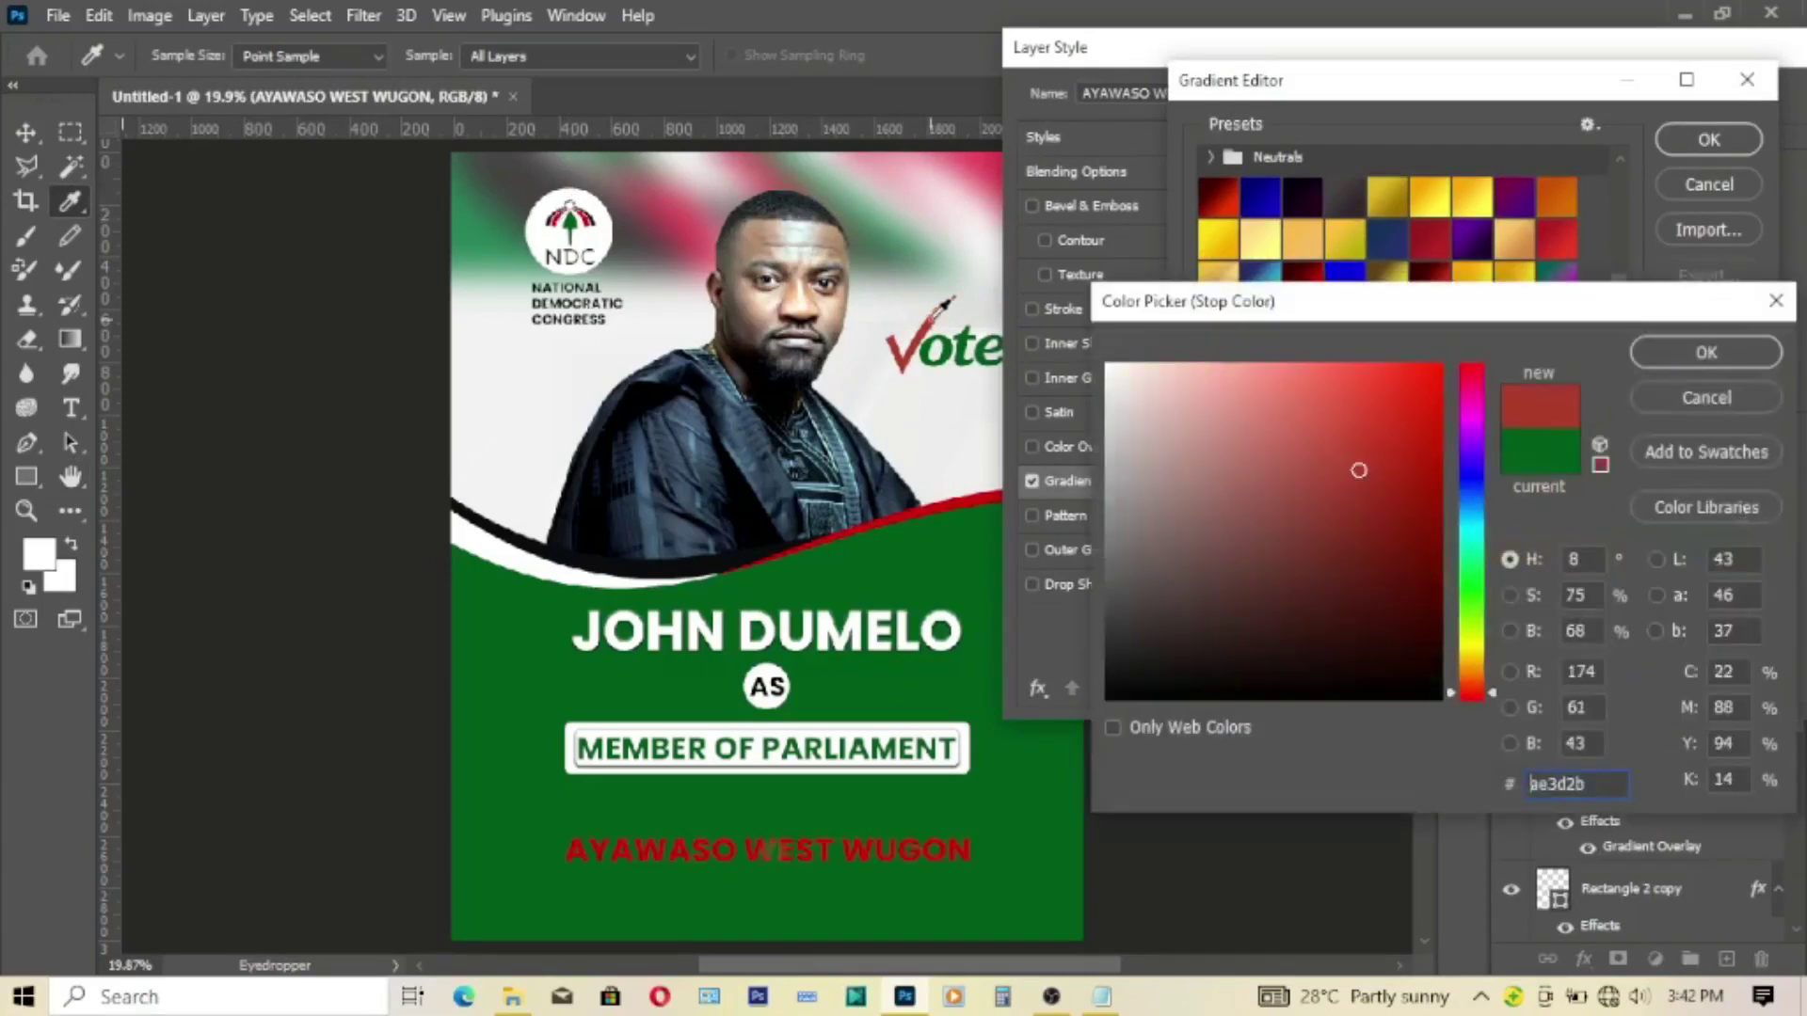
left_click(1707, 352)
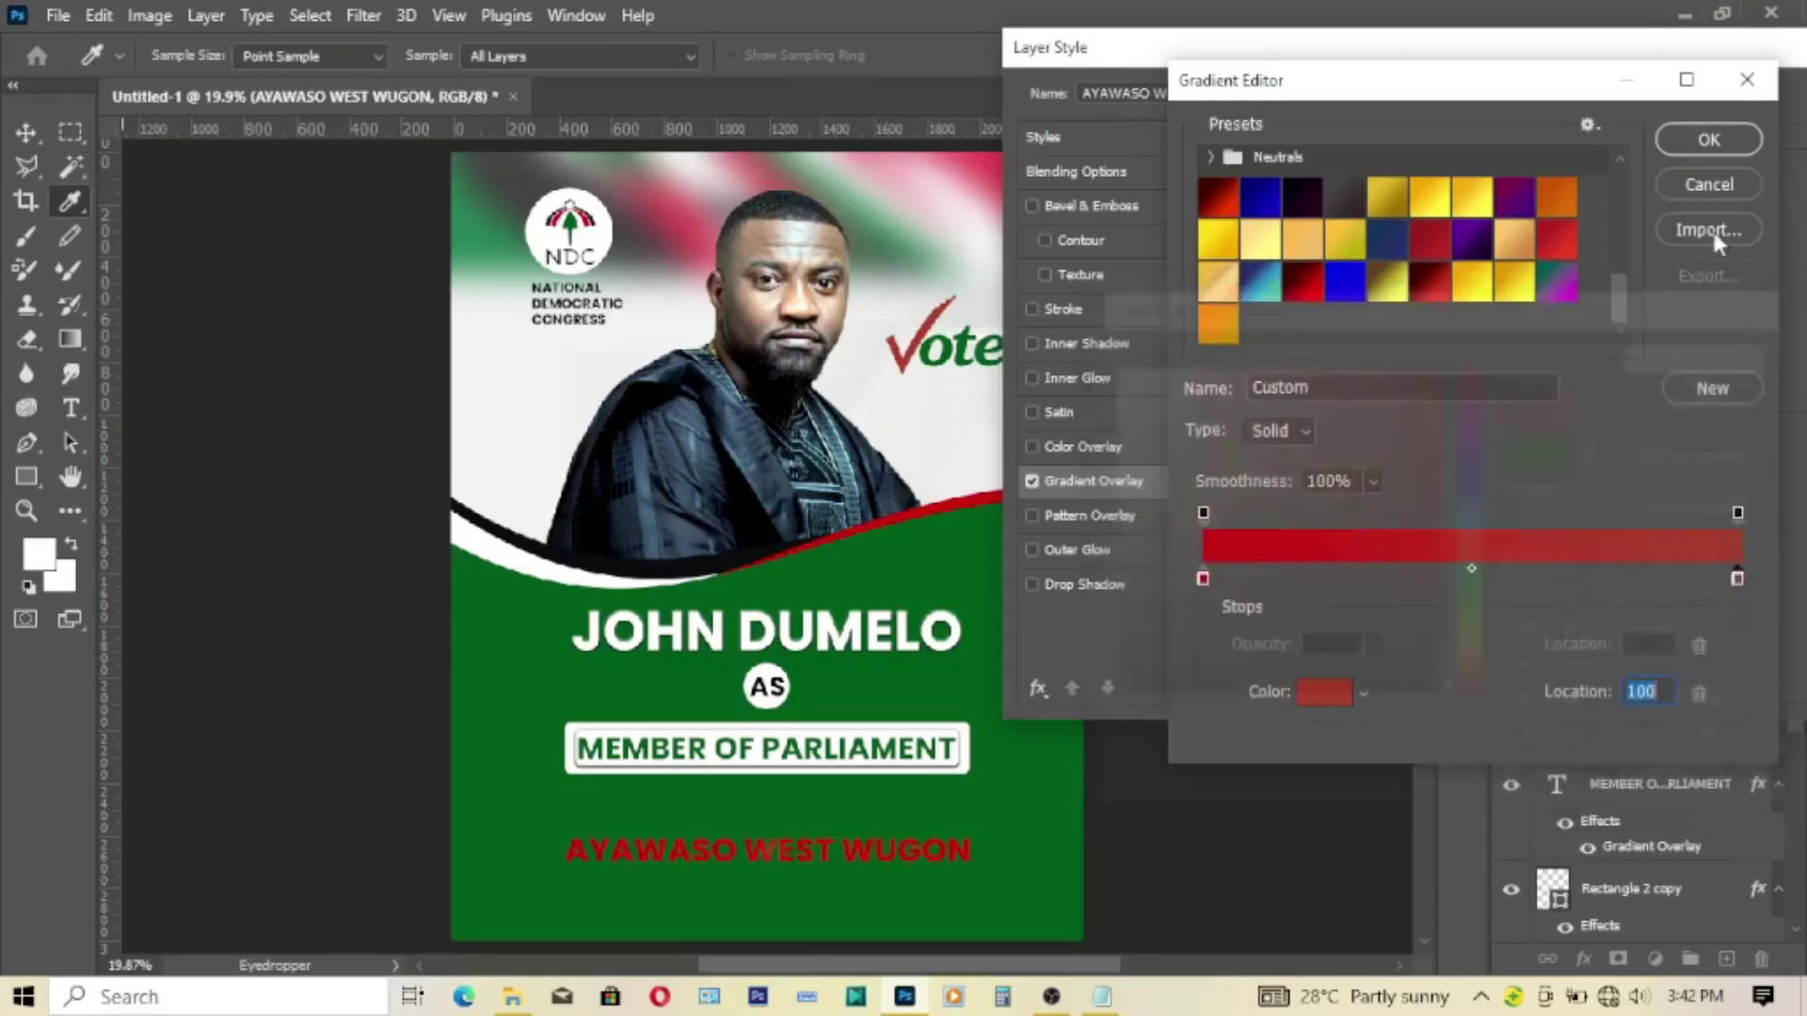
left_click(1703, 139)
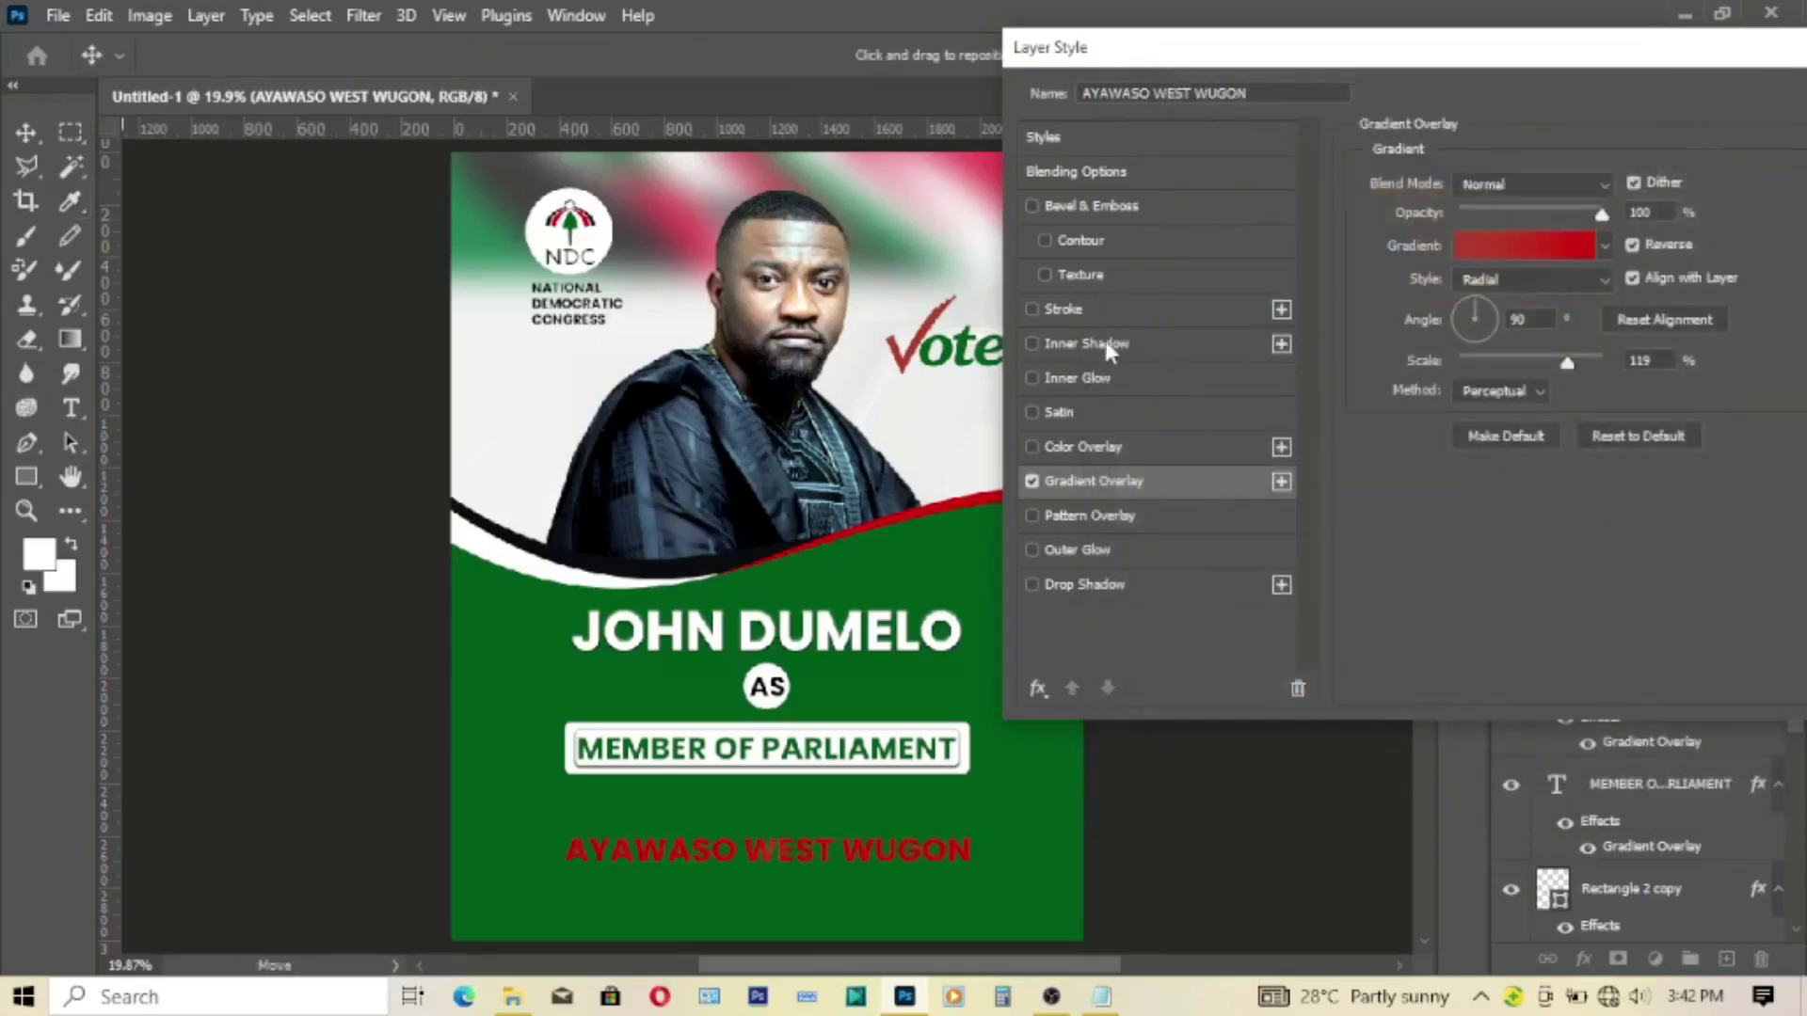
Step: Add bevel and emboss plus a 2 px white stroke, then apply the styles
left_click(1087, 206)
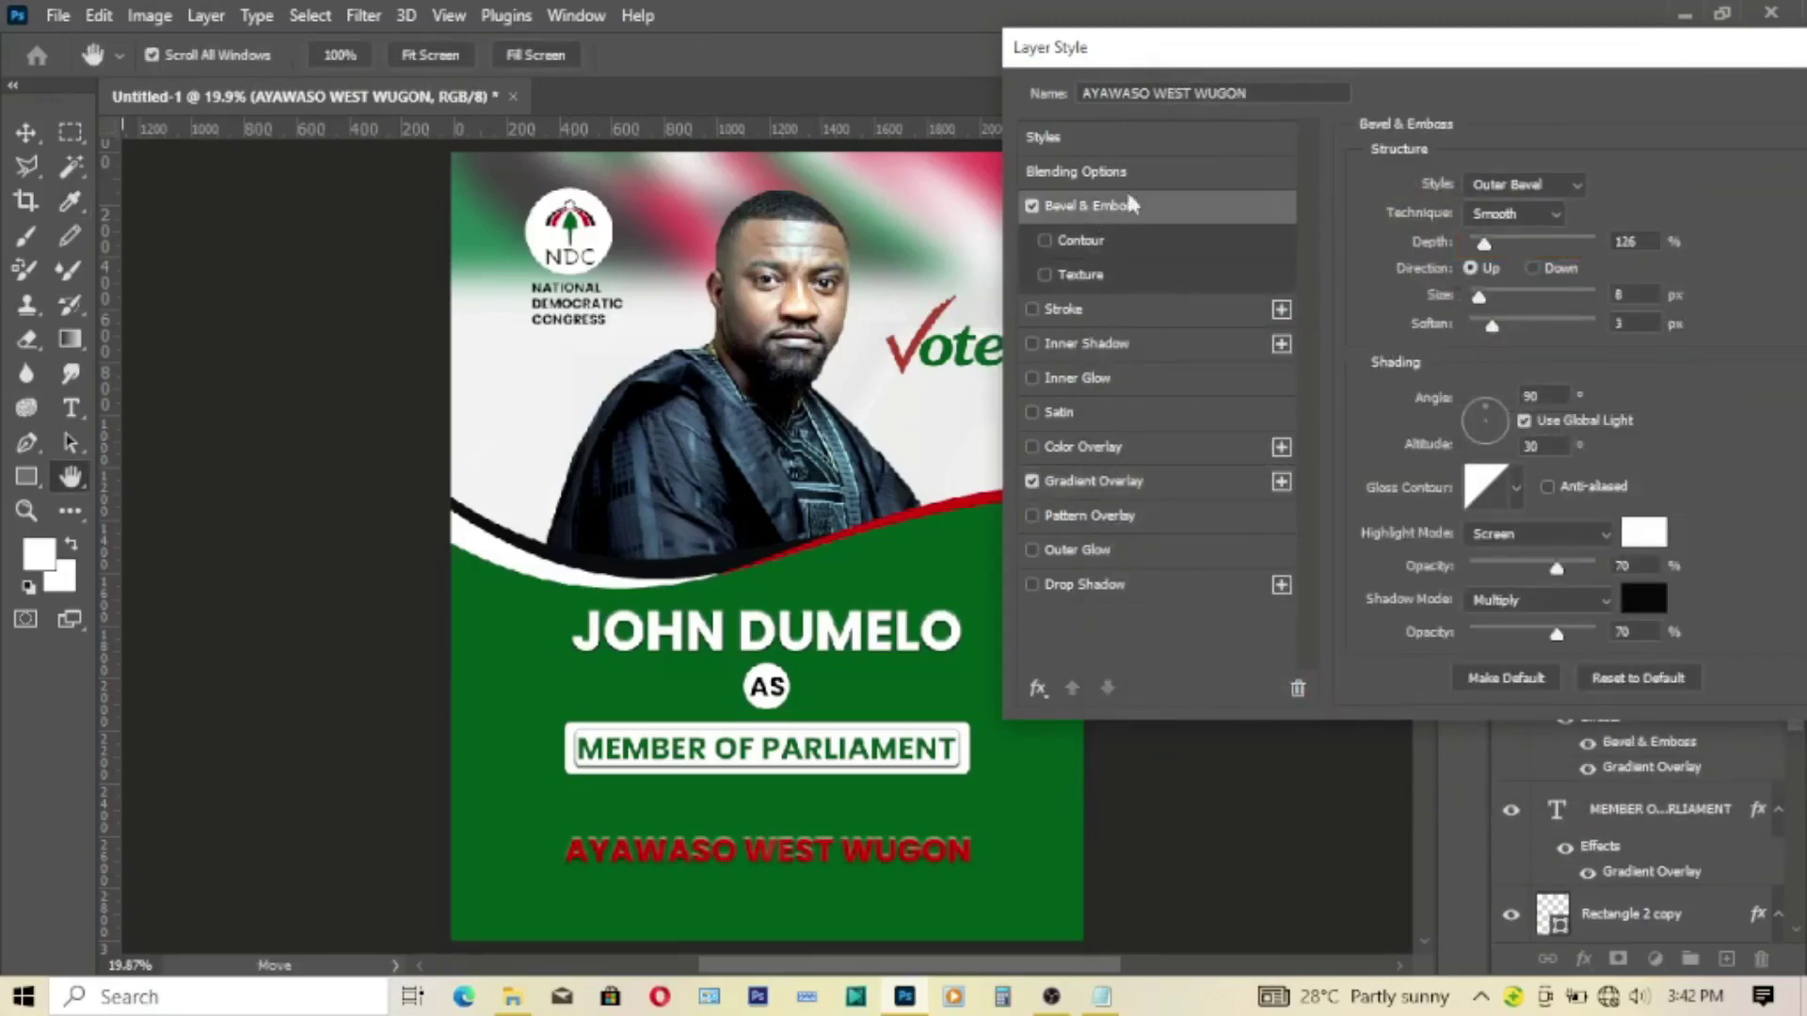
left_click_drag(1562, 57, 1170, 30)
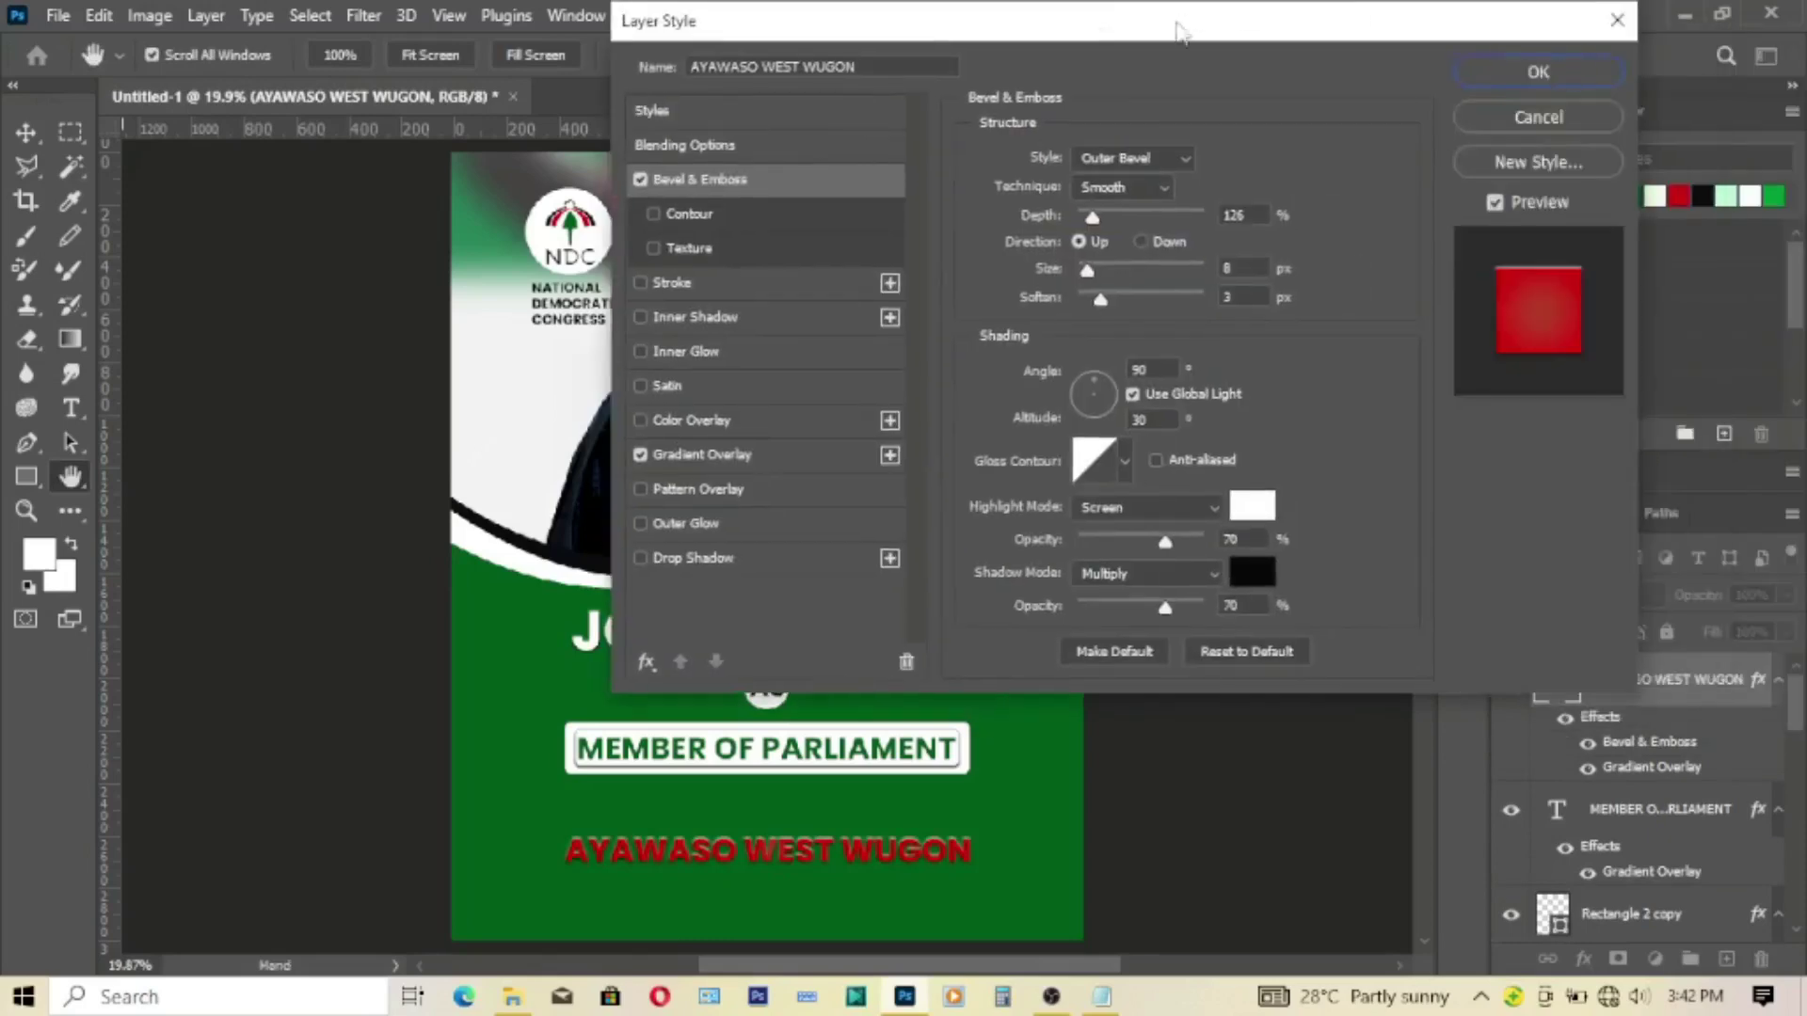
left_click(698, 291)
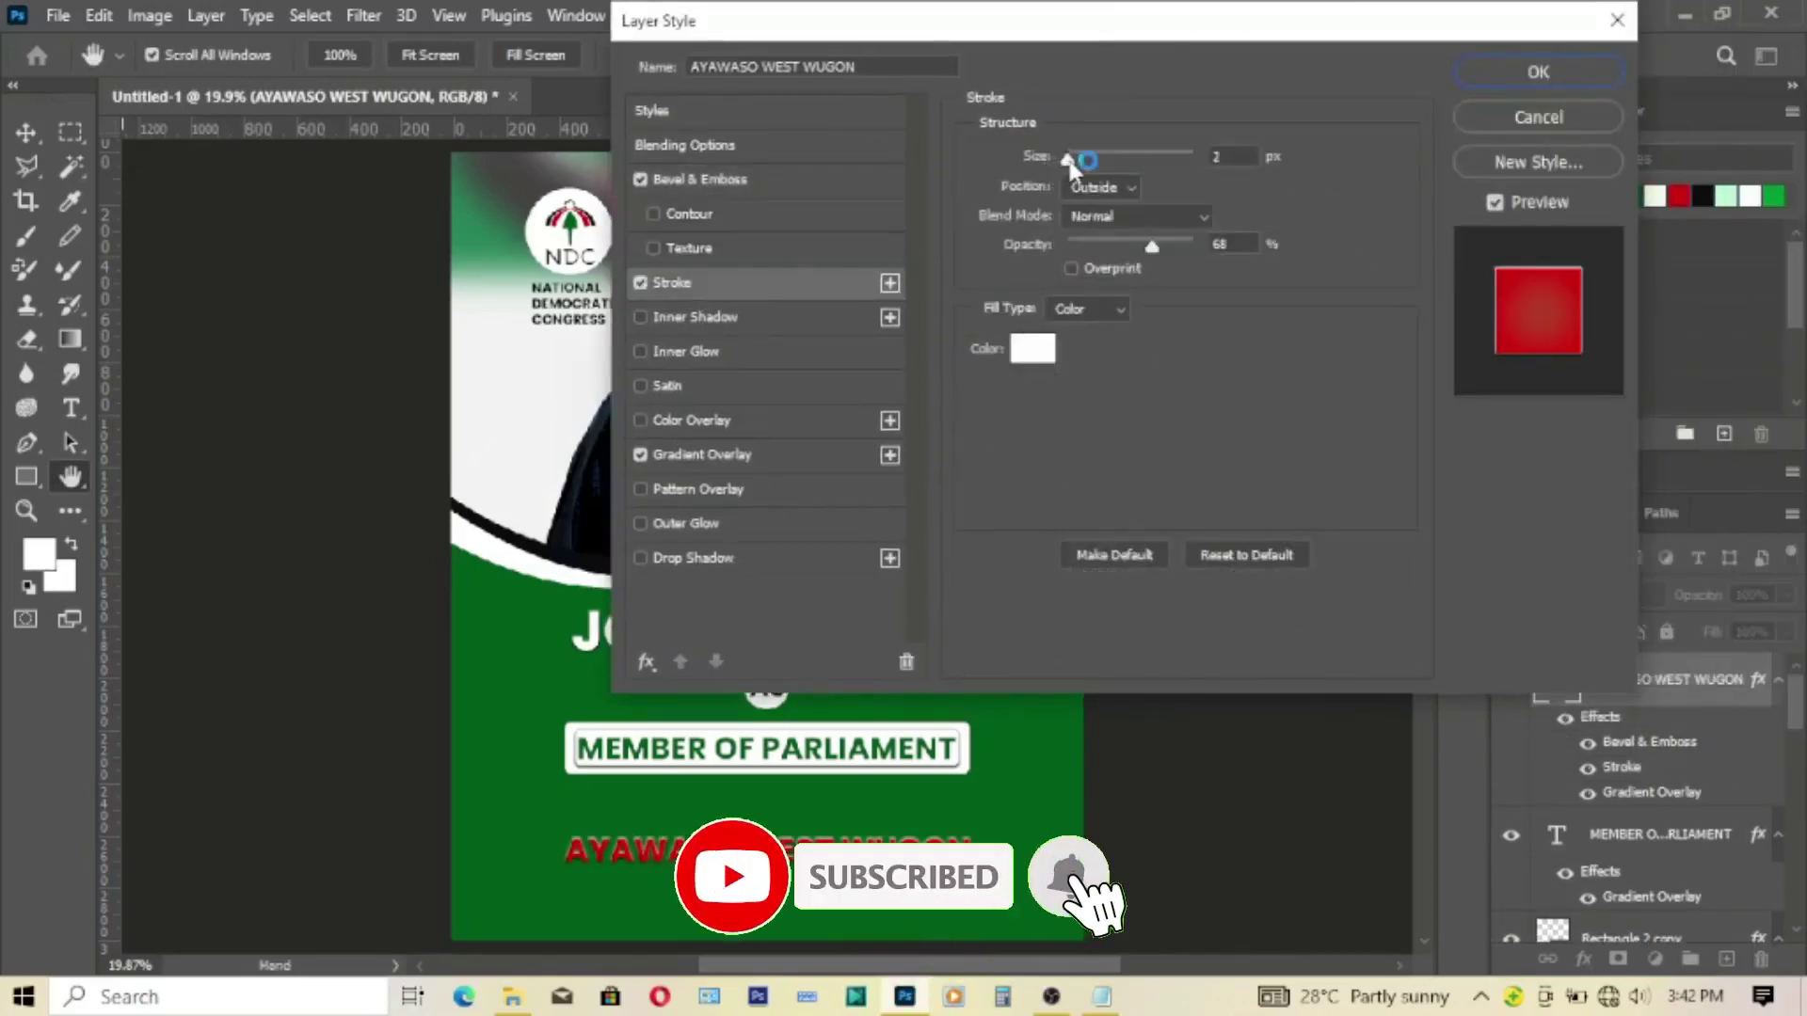
left_click_drag(1067, 158, 1070, 159)
left_click(1527, 69)
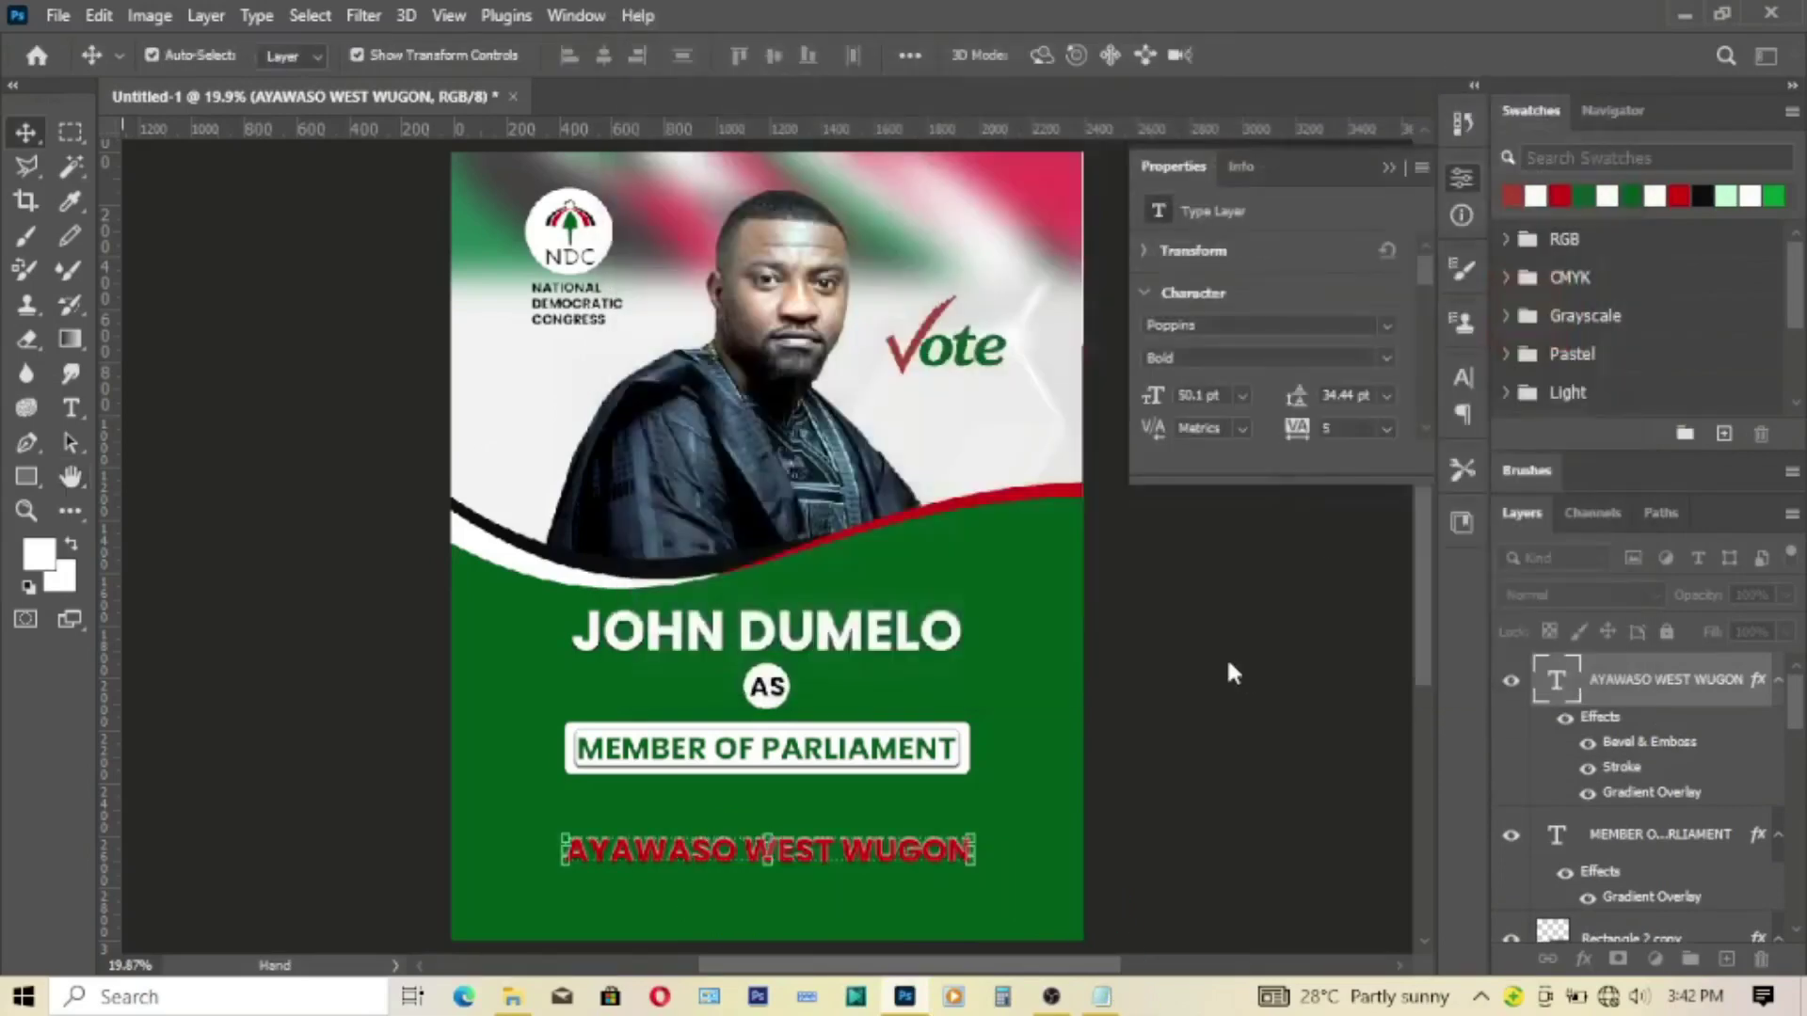
Step: Add a FOR text layer above the constituency name, pasted from the notes
left_click(70, 408)
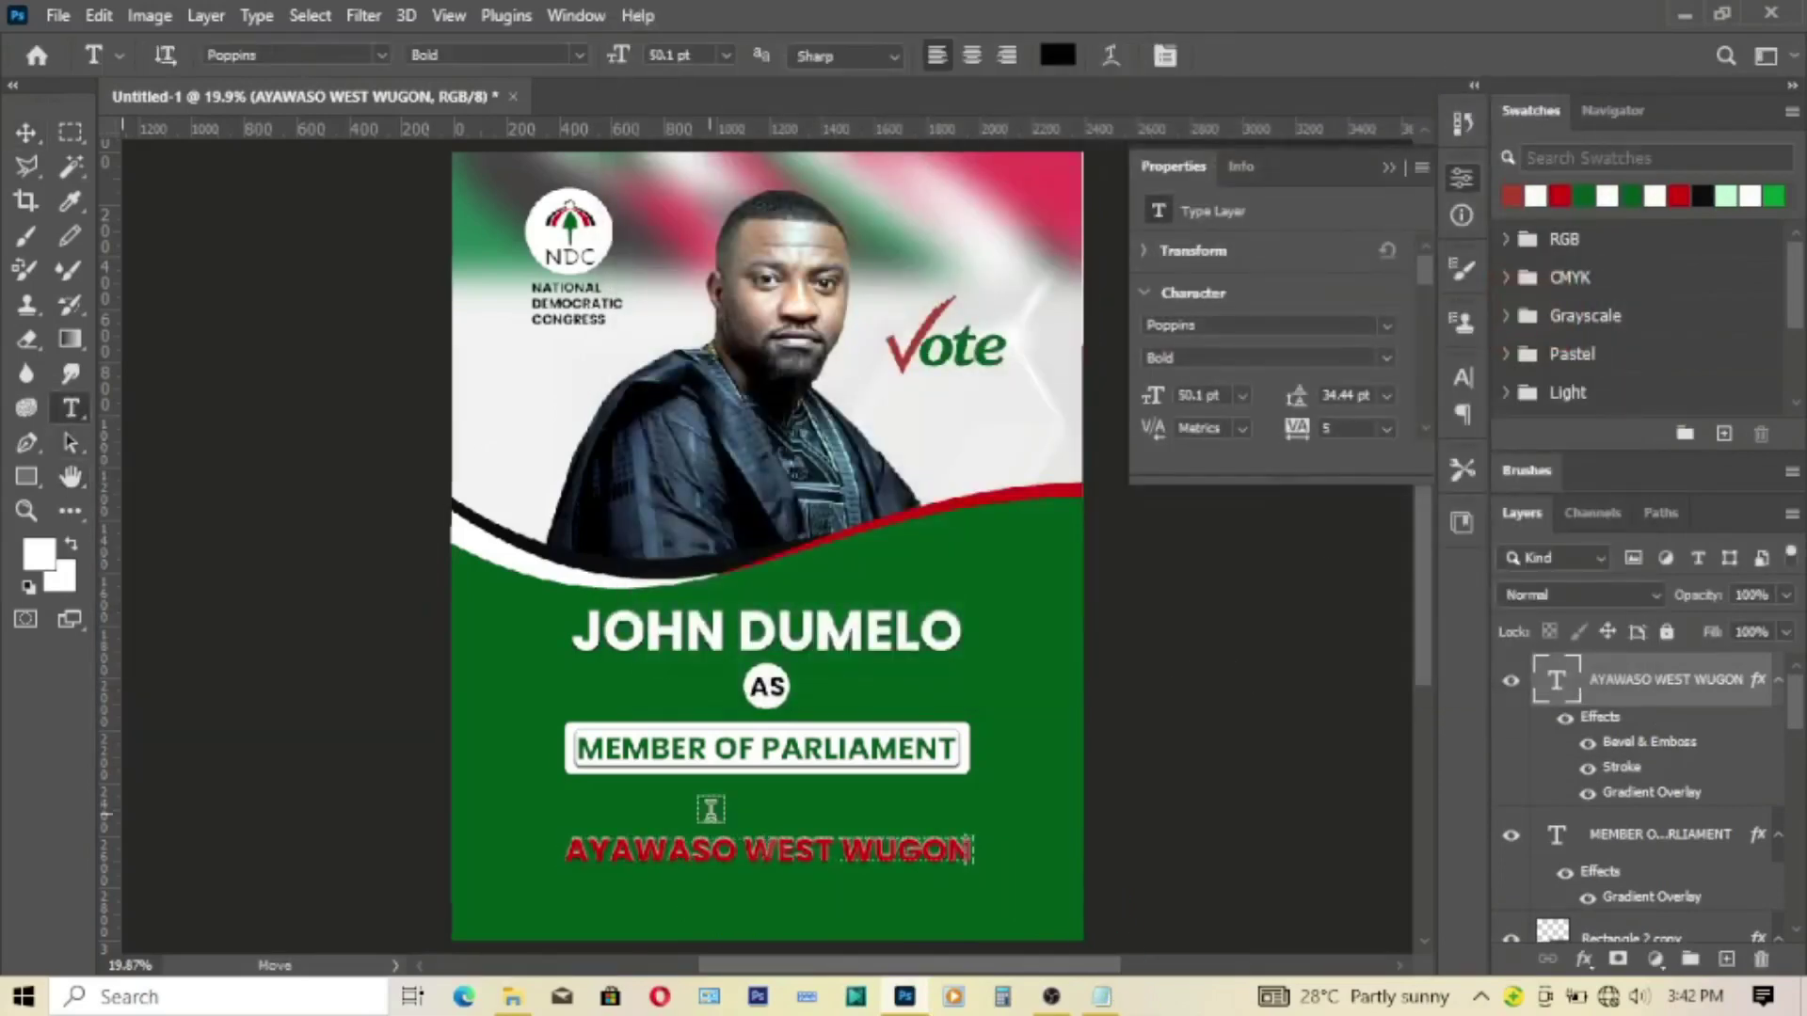
left_click(711, 818)
left_click(1102, 997)
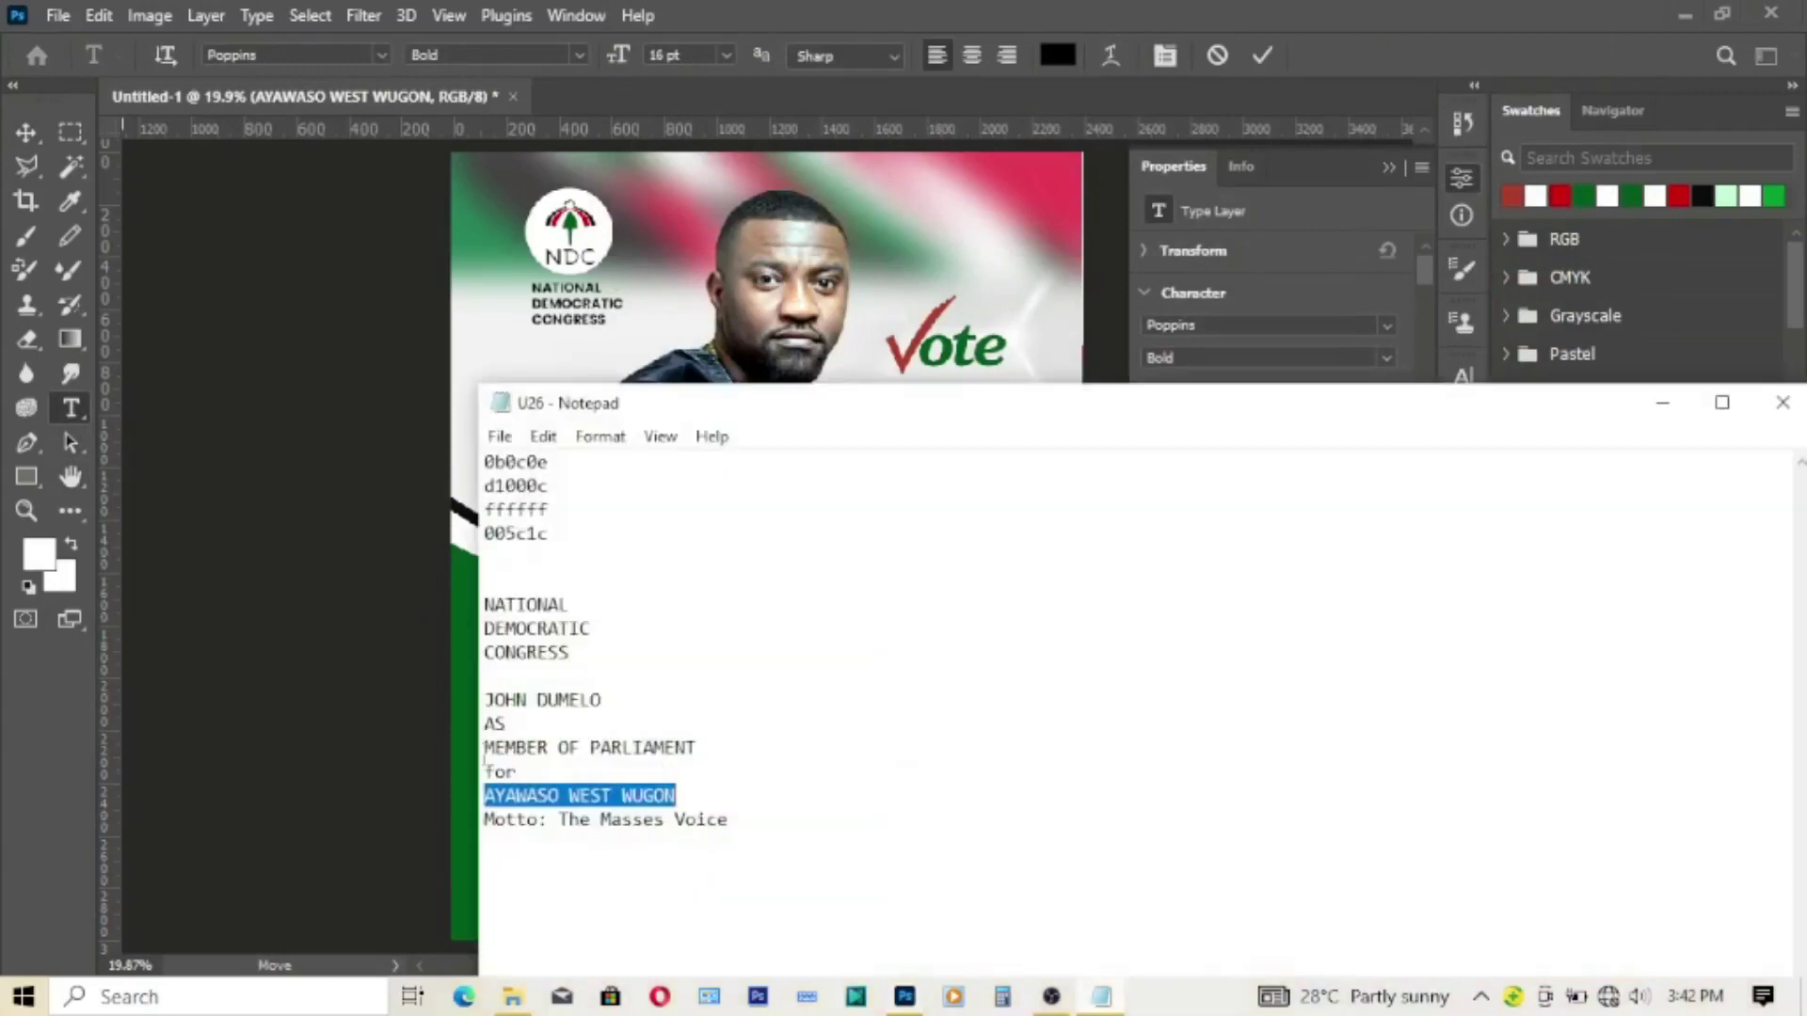
left_click_drag(517, 772, 484, 772)
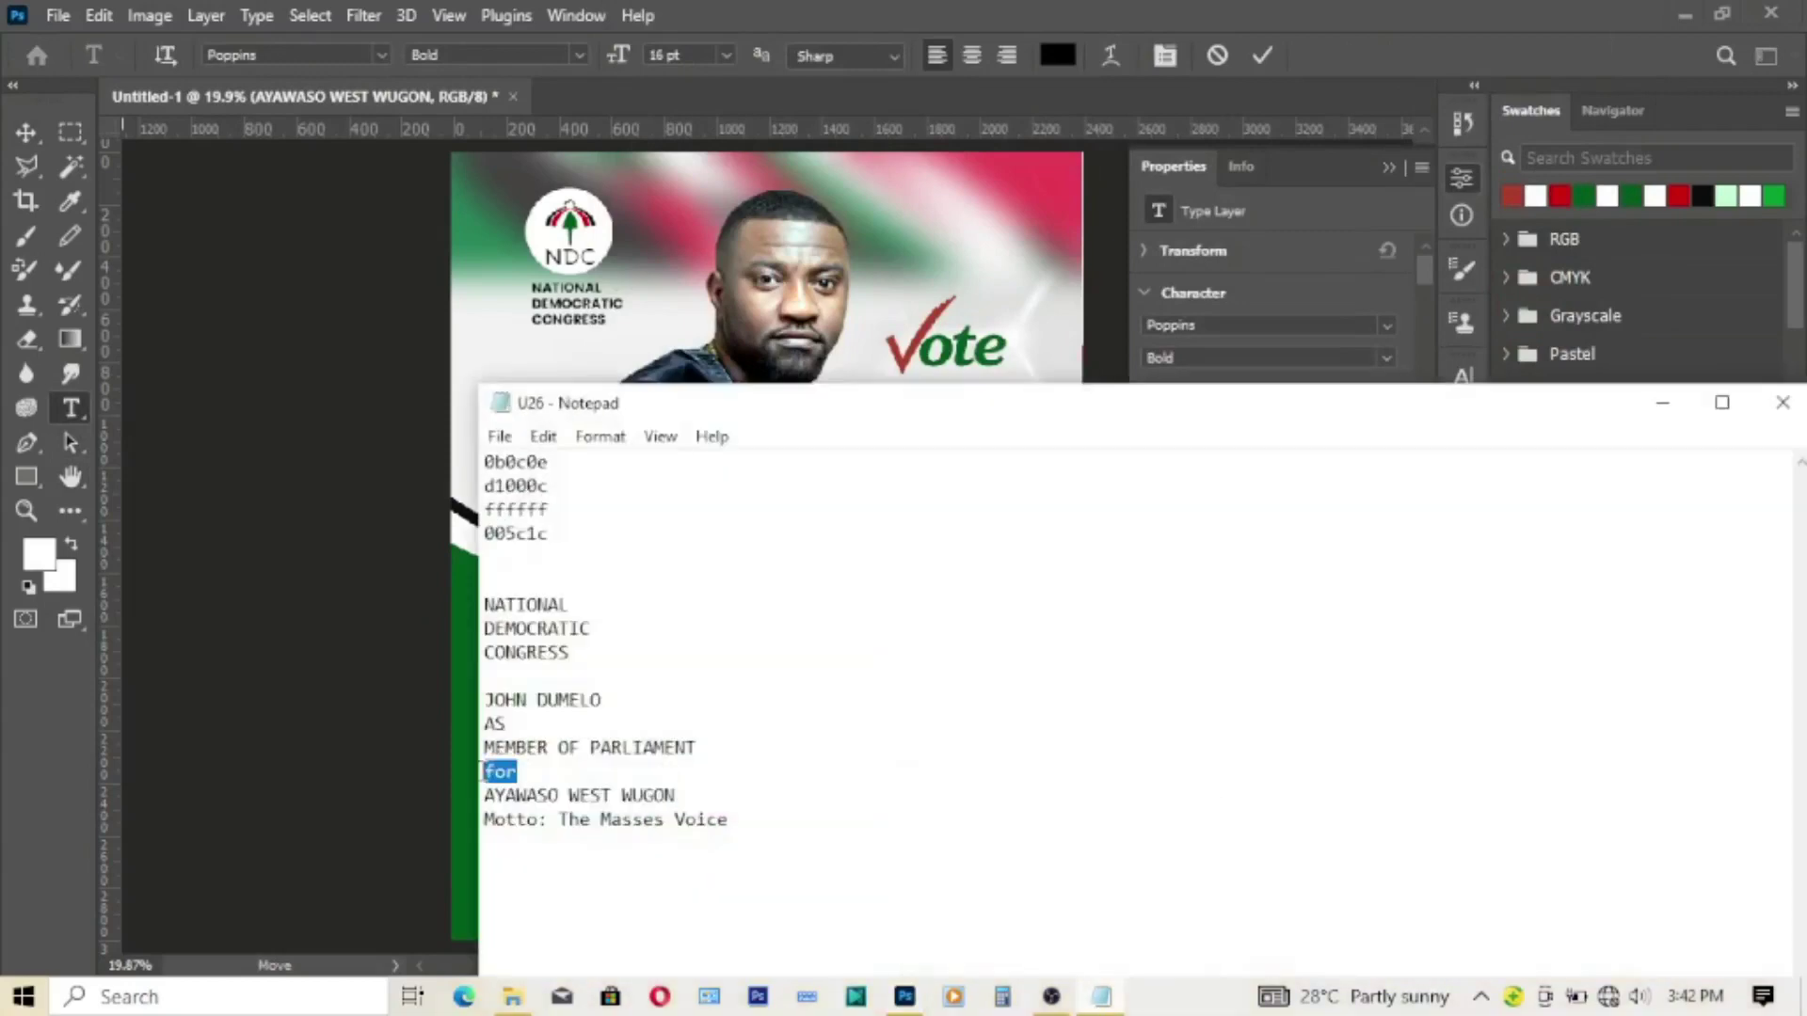
left_click(1662, 403)
key("ctrl+v")
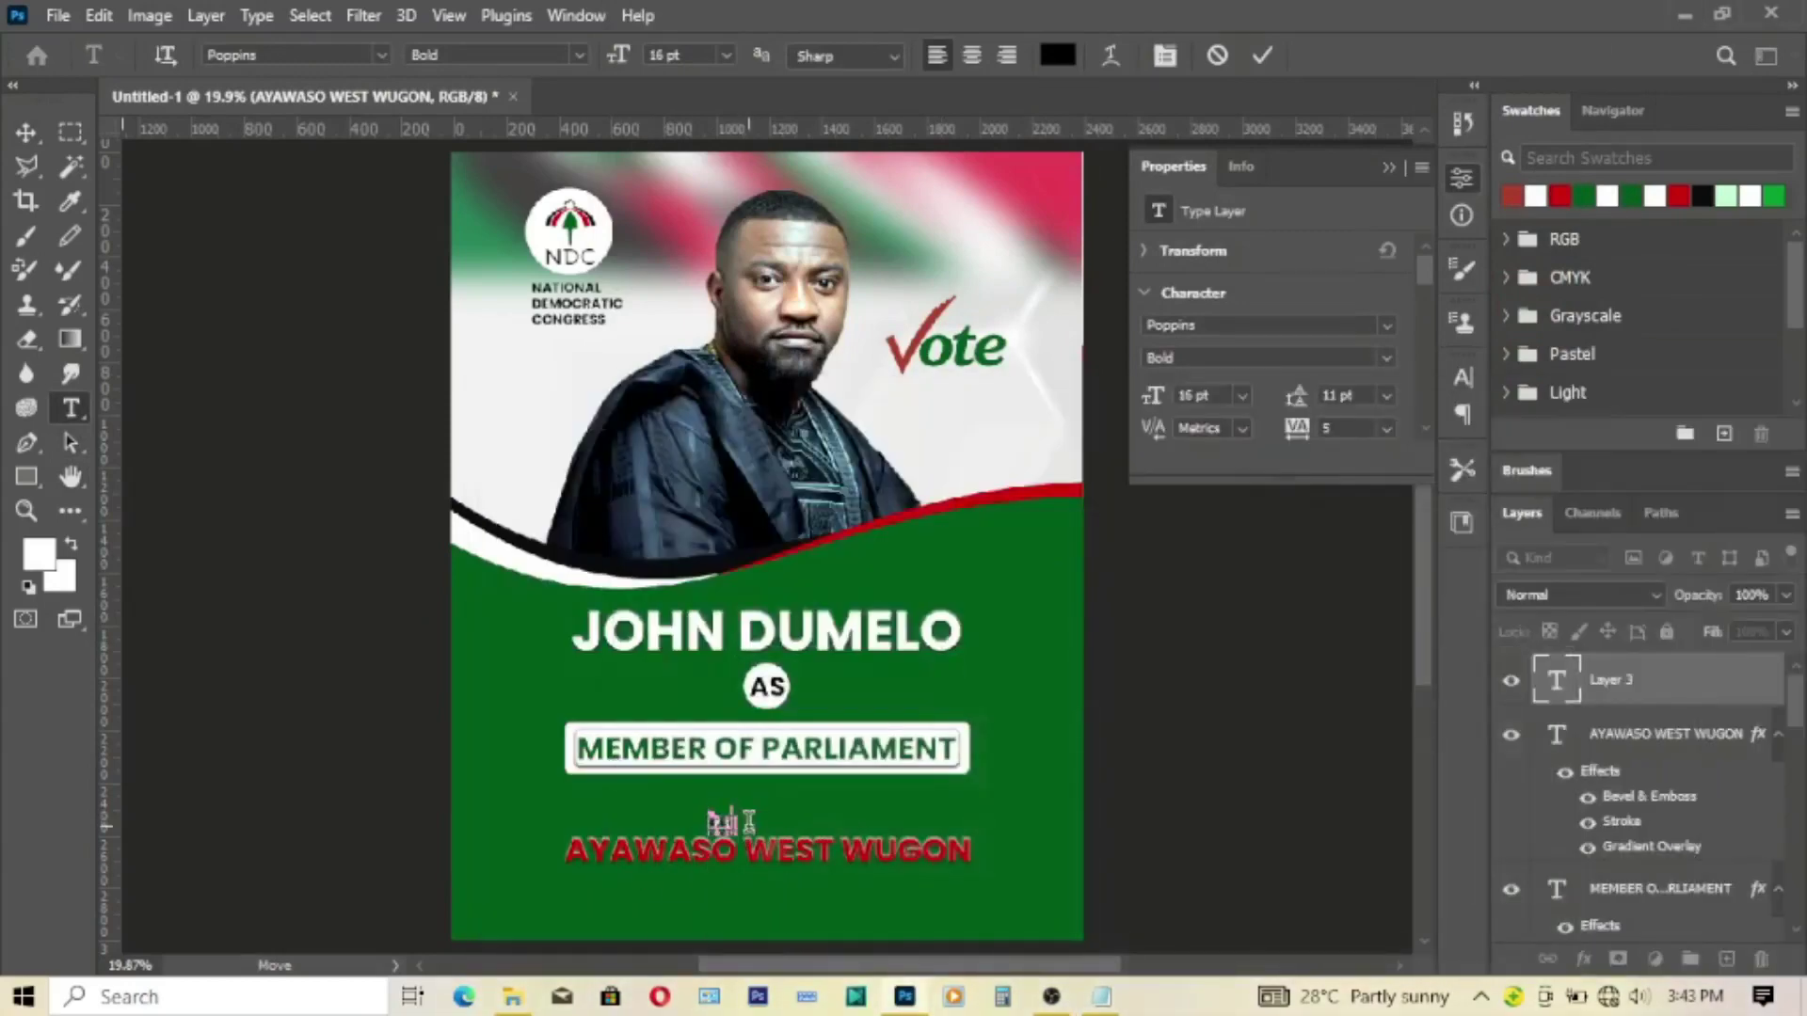
left_click(1262, 54)
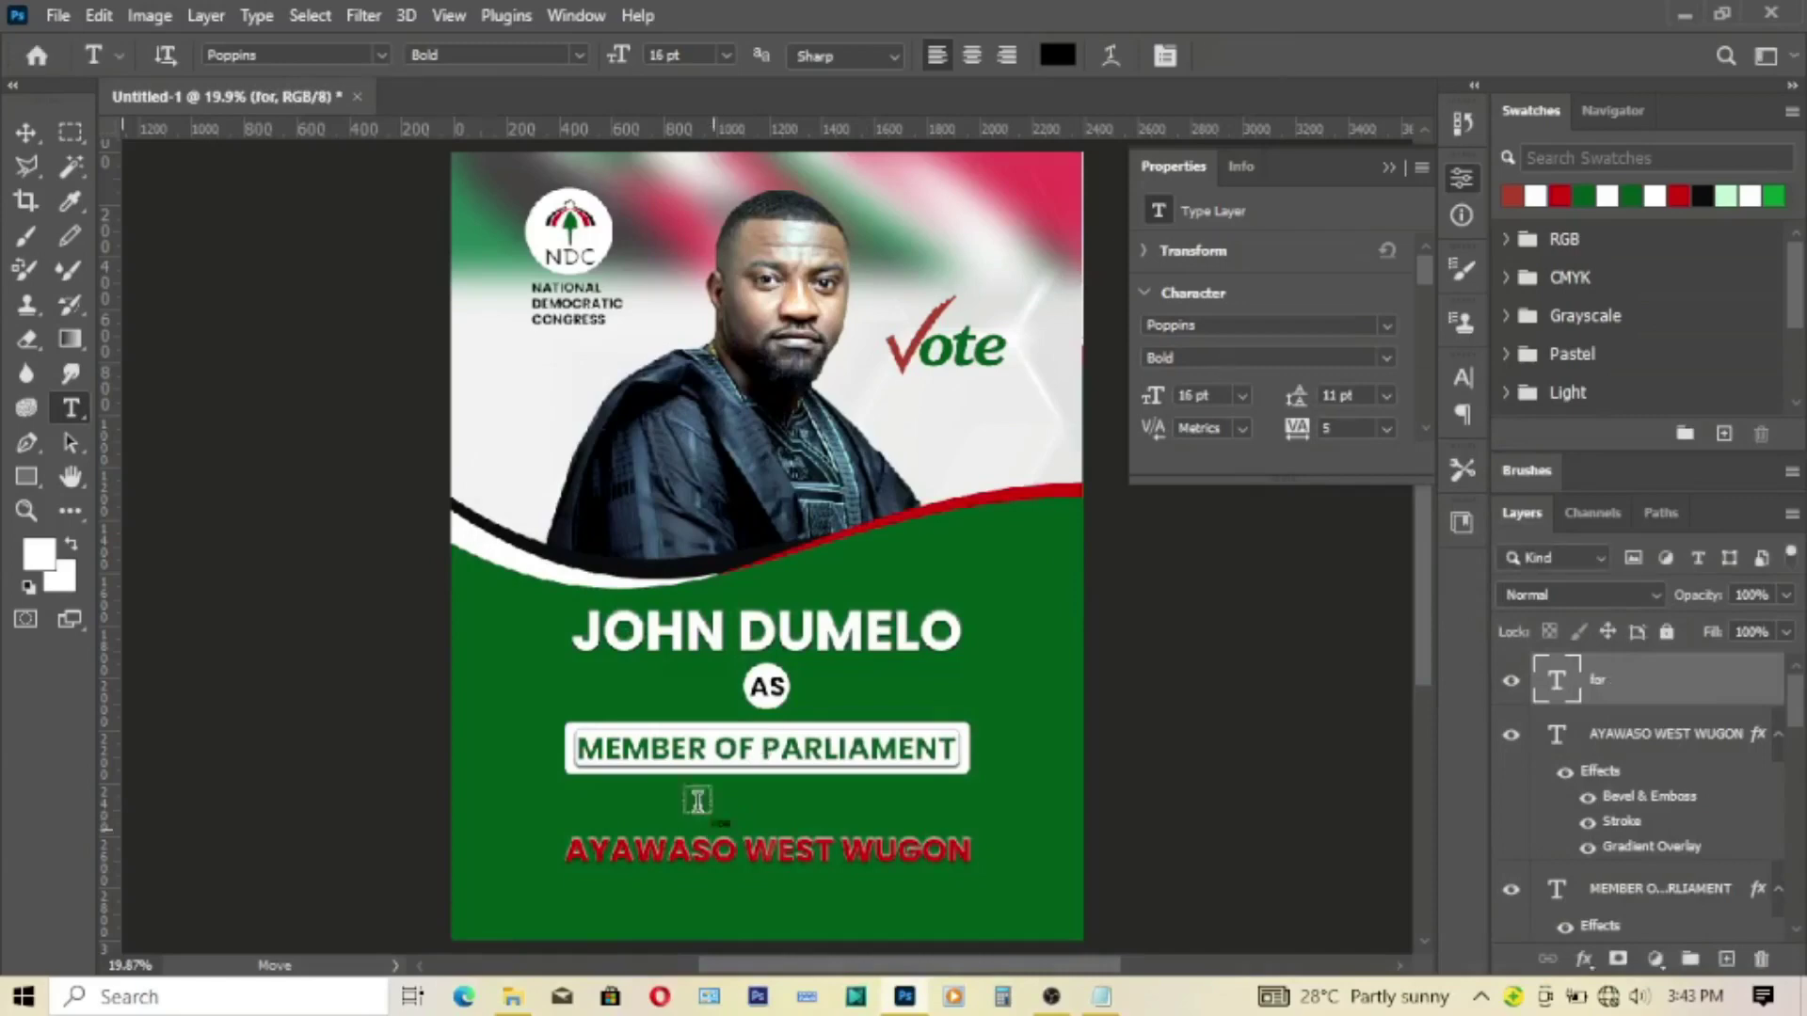
Step: Resize the FOR text, enlarging it and then shrinking it to about 90%
left_click(26, 133)
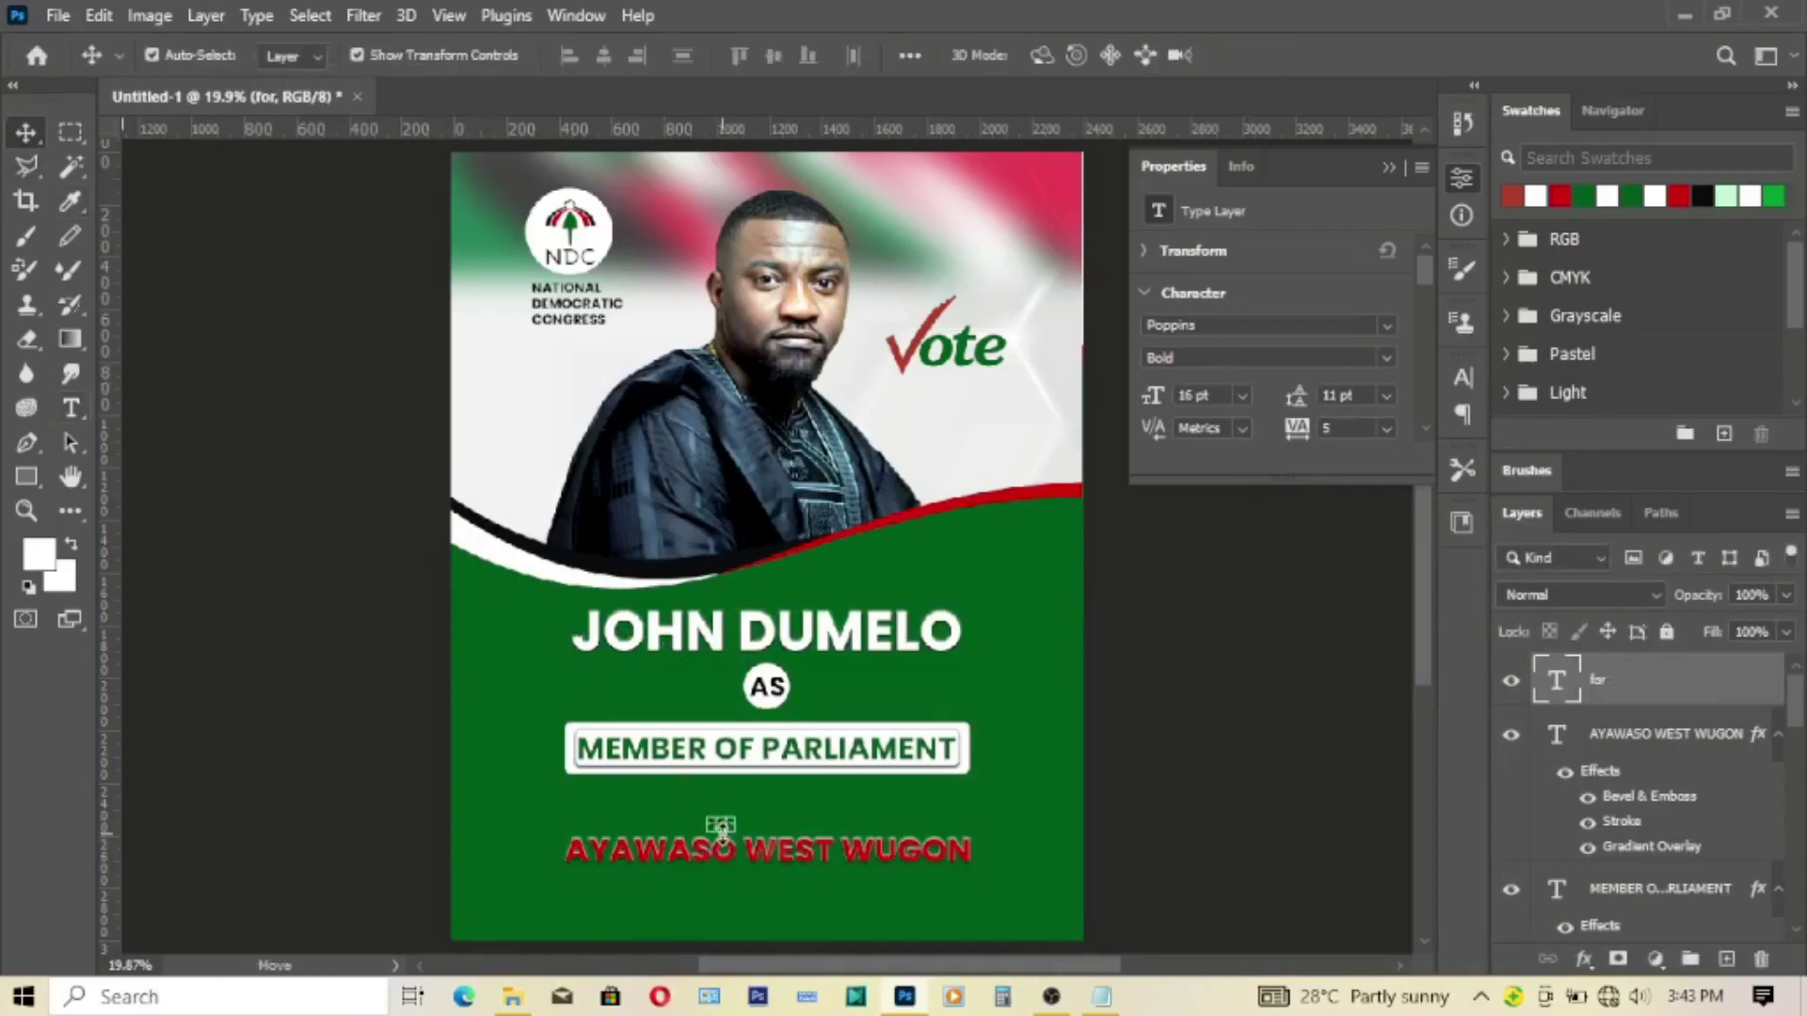
key("ctrl+t")
left_click_drag(735, 818, 748, 815)
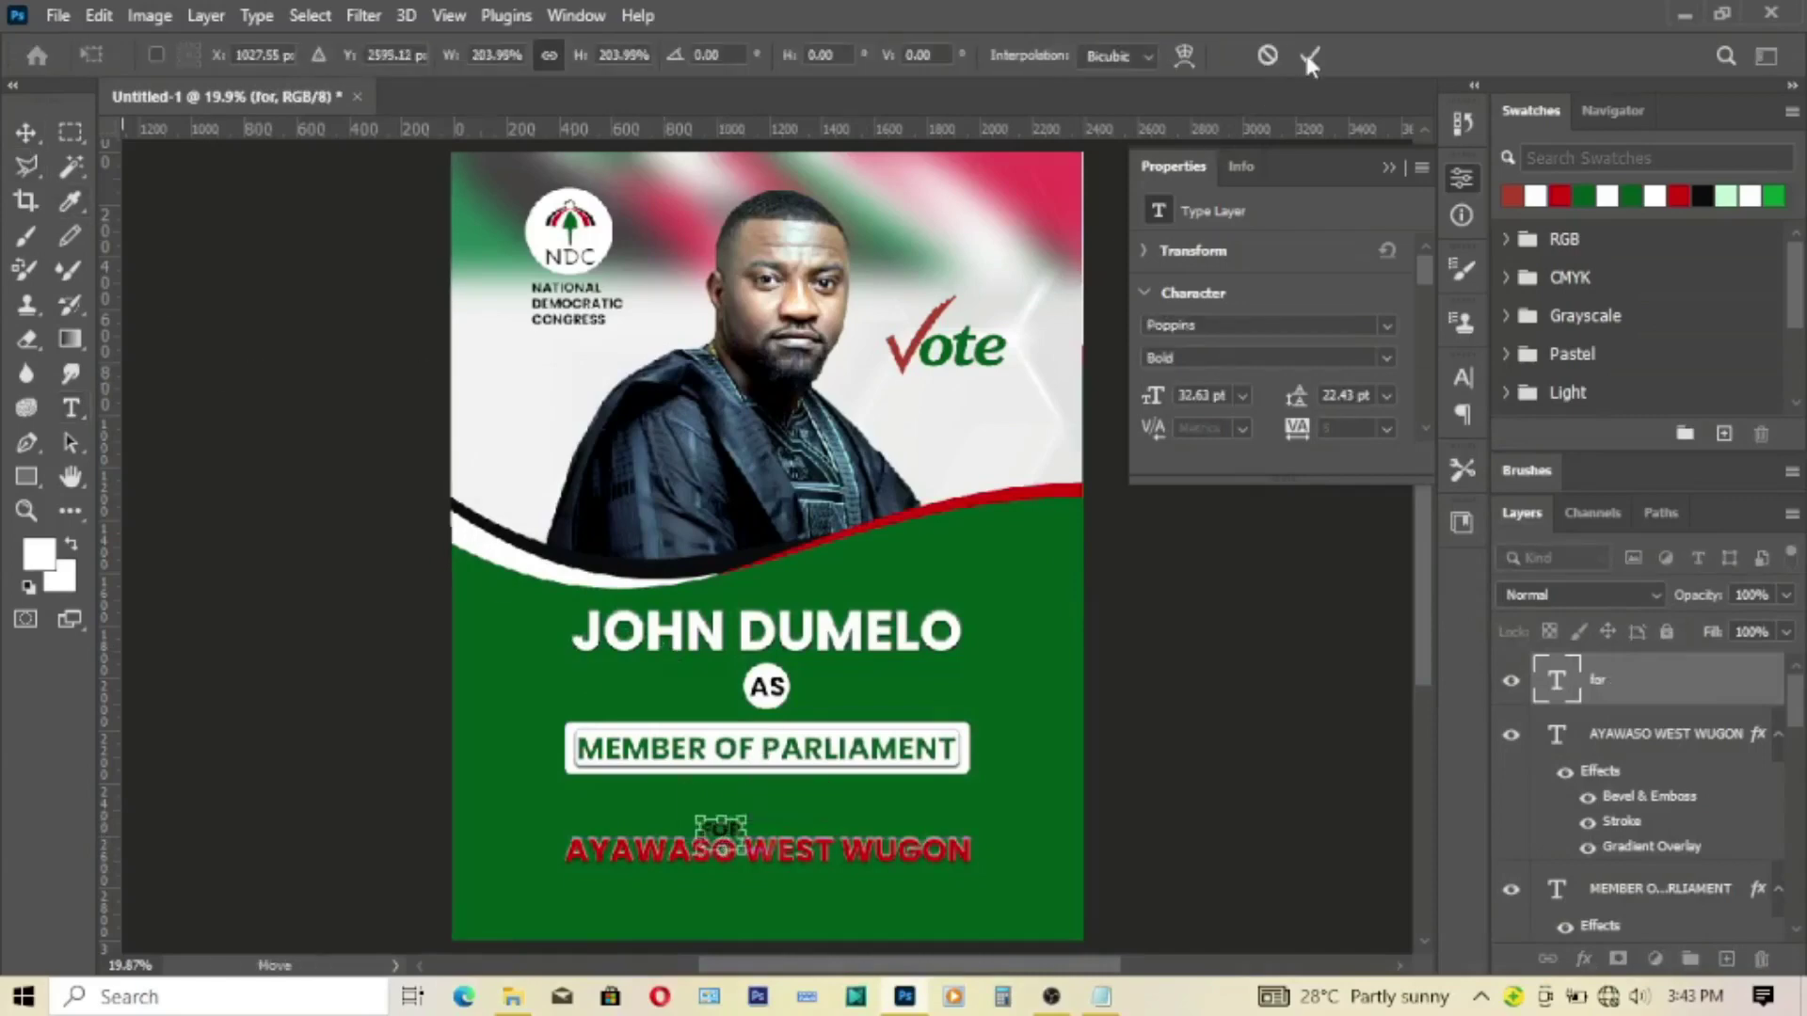
left_click(1308, 60)
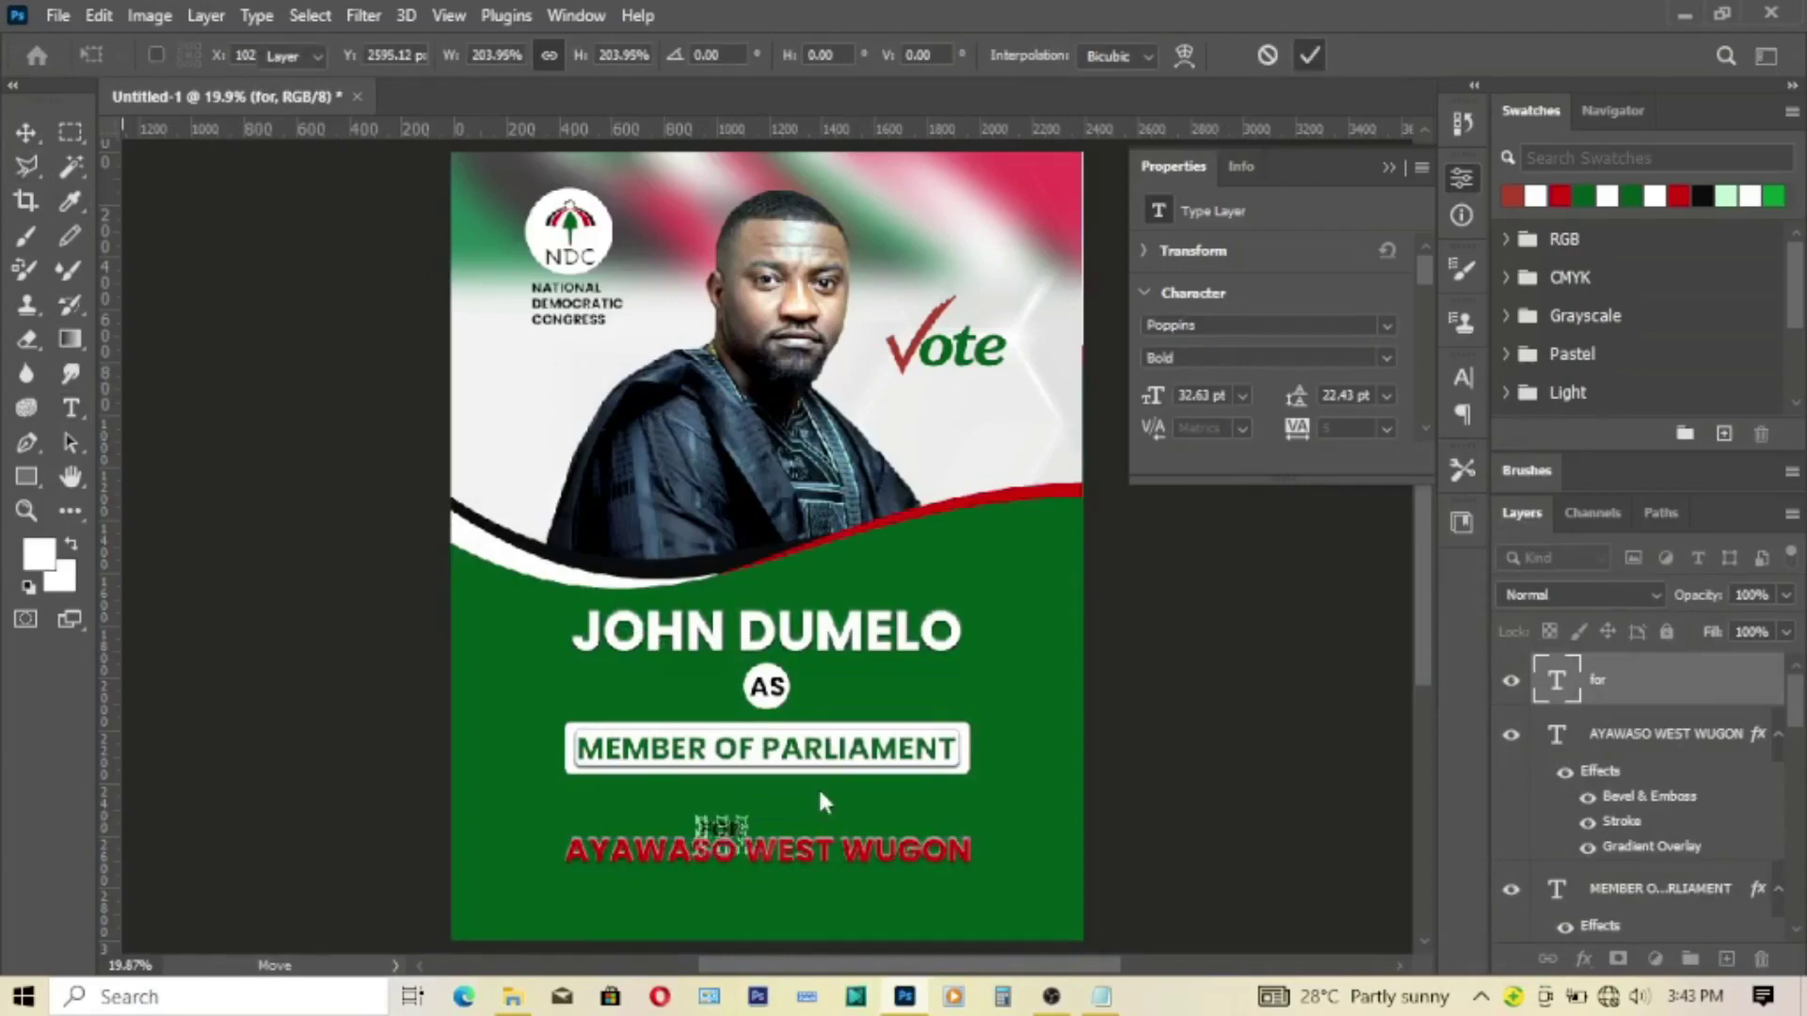
left_click(274, 730)
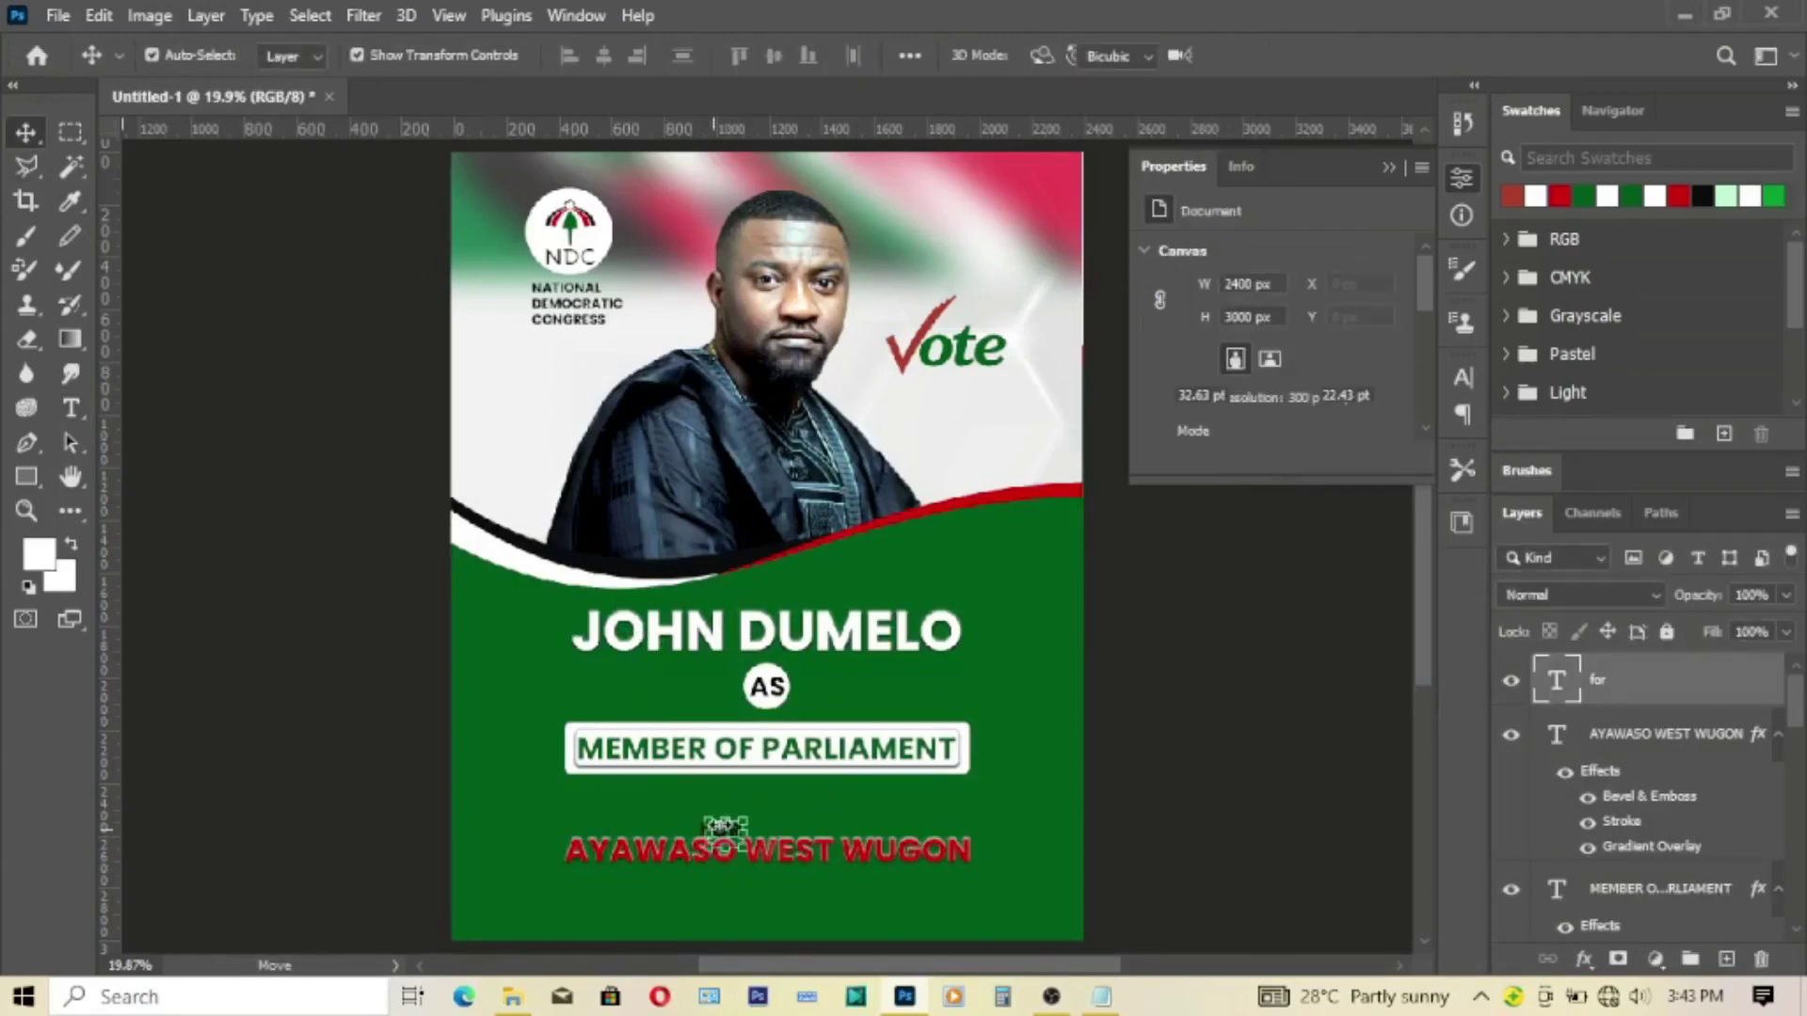
left_click(715, 835)
key("ctrl+t")
mouse_move(746, 852)
left_mouse_down()
mouse_move(725, 832)
mouse_move(745, 802)
mouse_move(748, 820)
left_mouse_up()
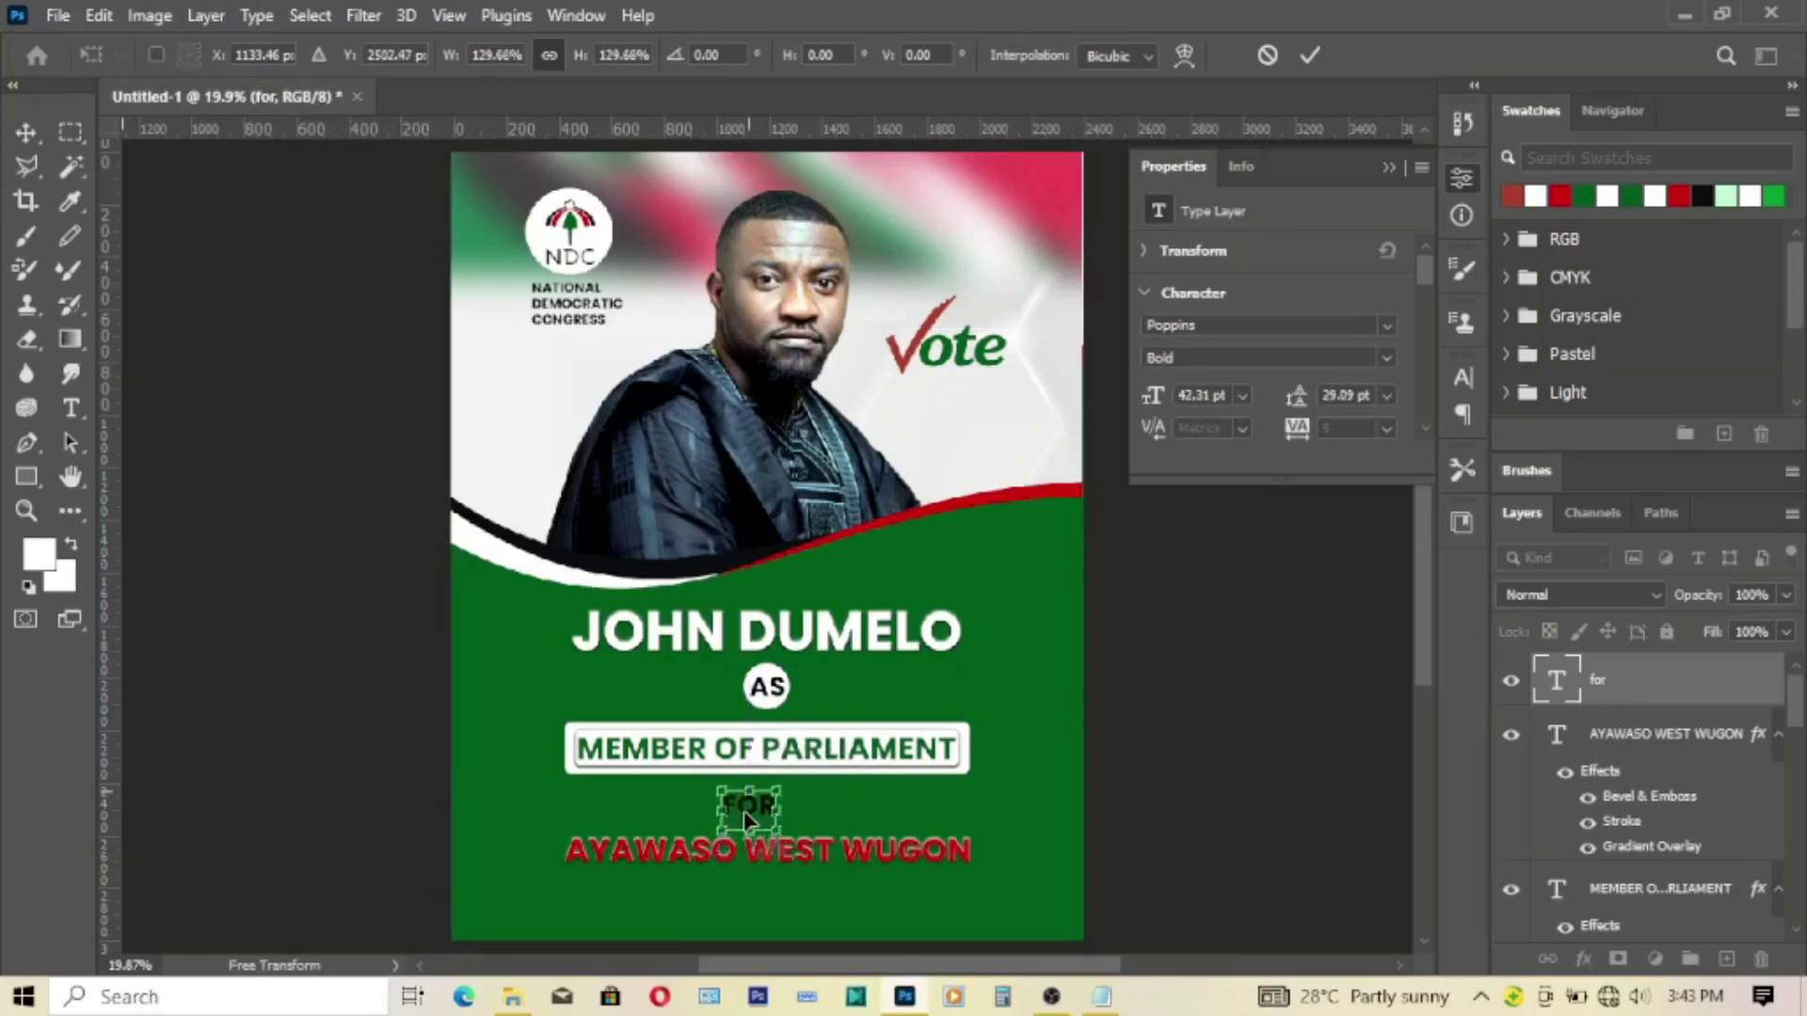
key("Return")
Step: Centre the FOR text horizontally on the flyer and deselect
key("ctrl+a")
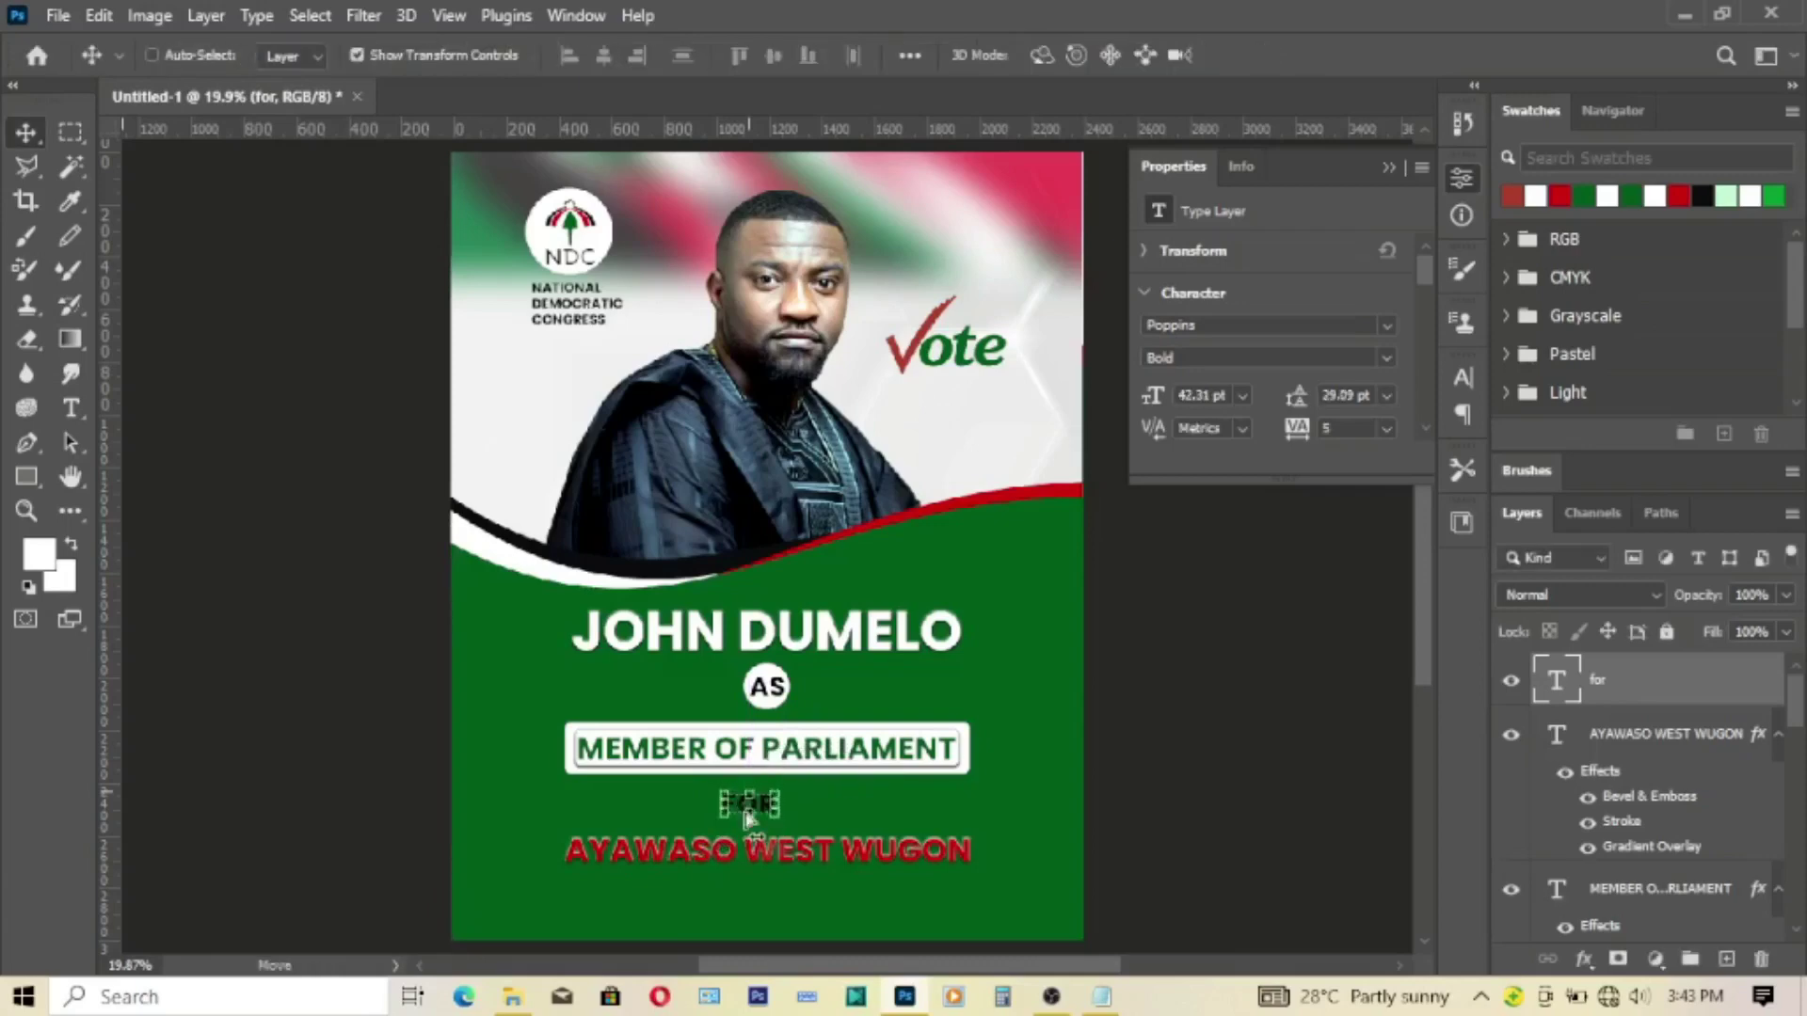
left_click(602, 56)
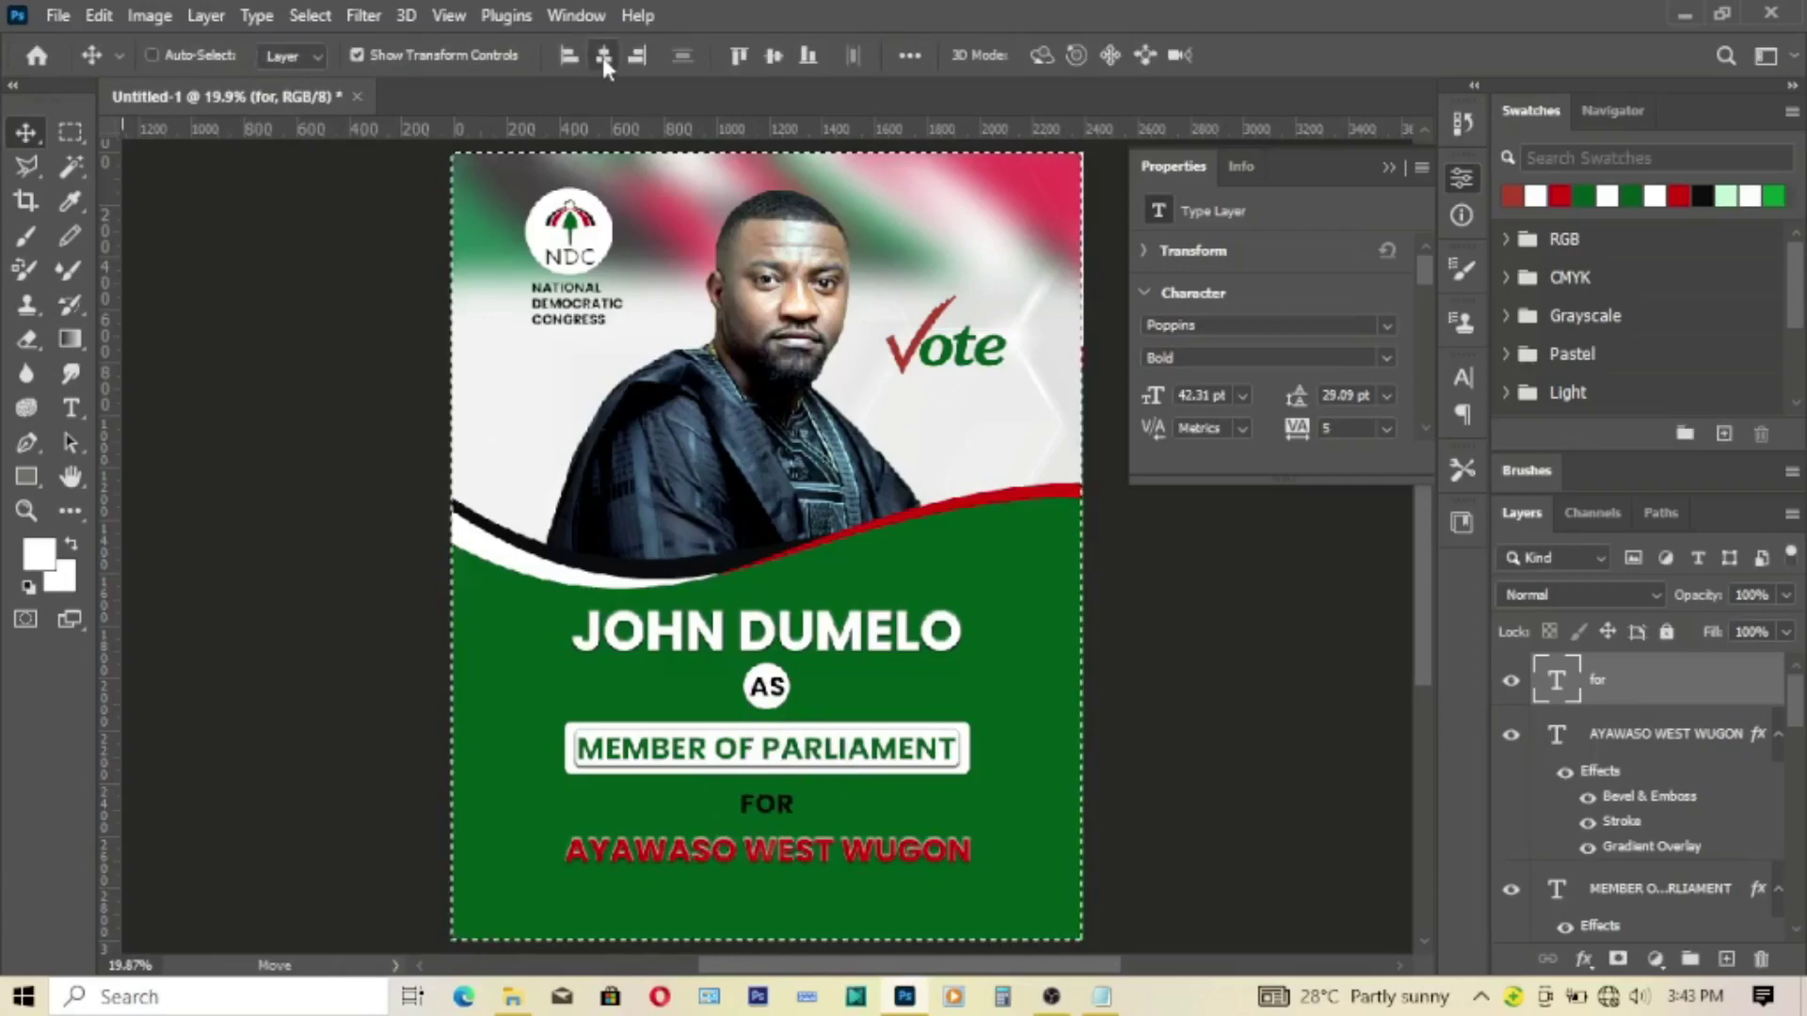
key("ctrl+d")
left_click(1214, 694, "ctrl")
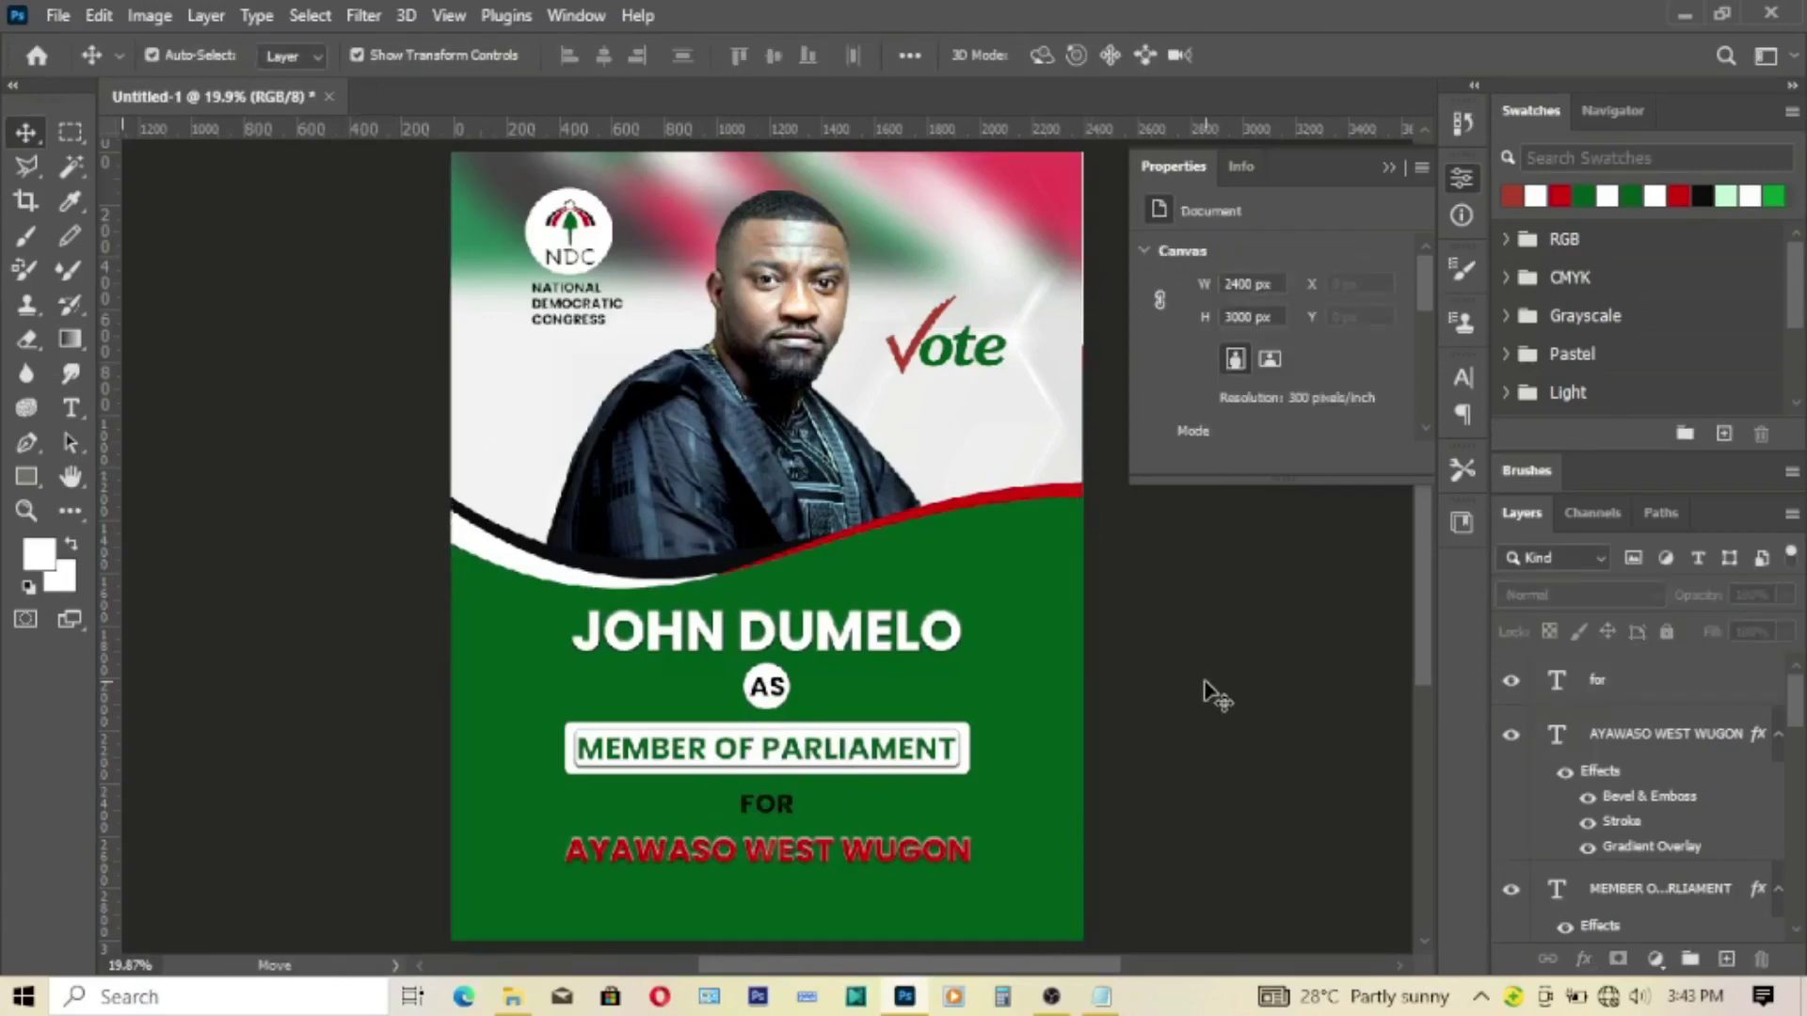
scroll(1416, 635, "down", 2)
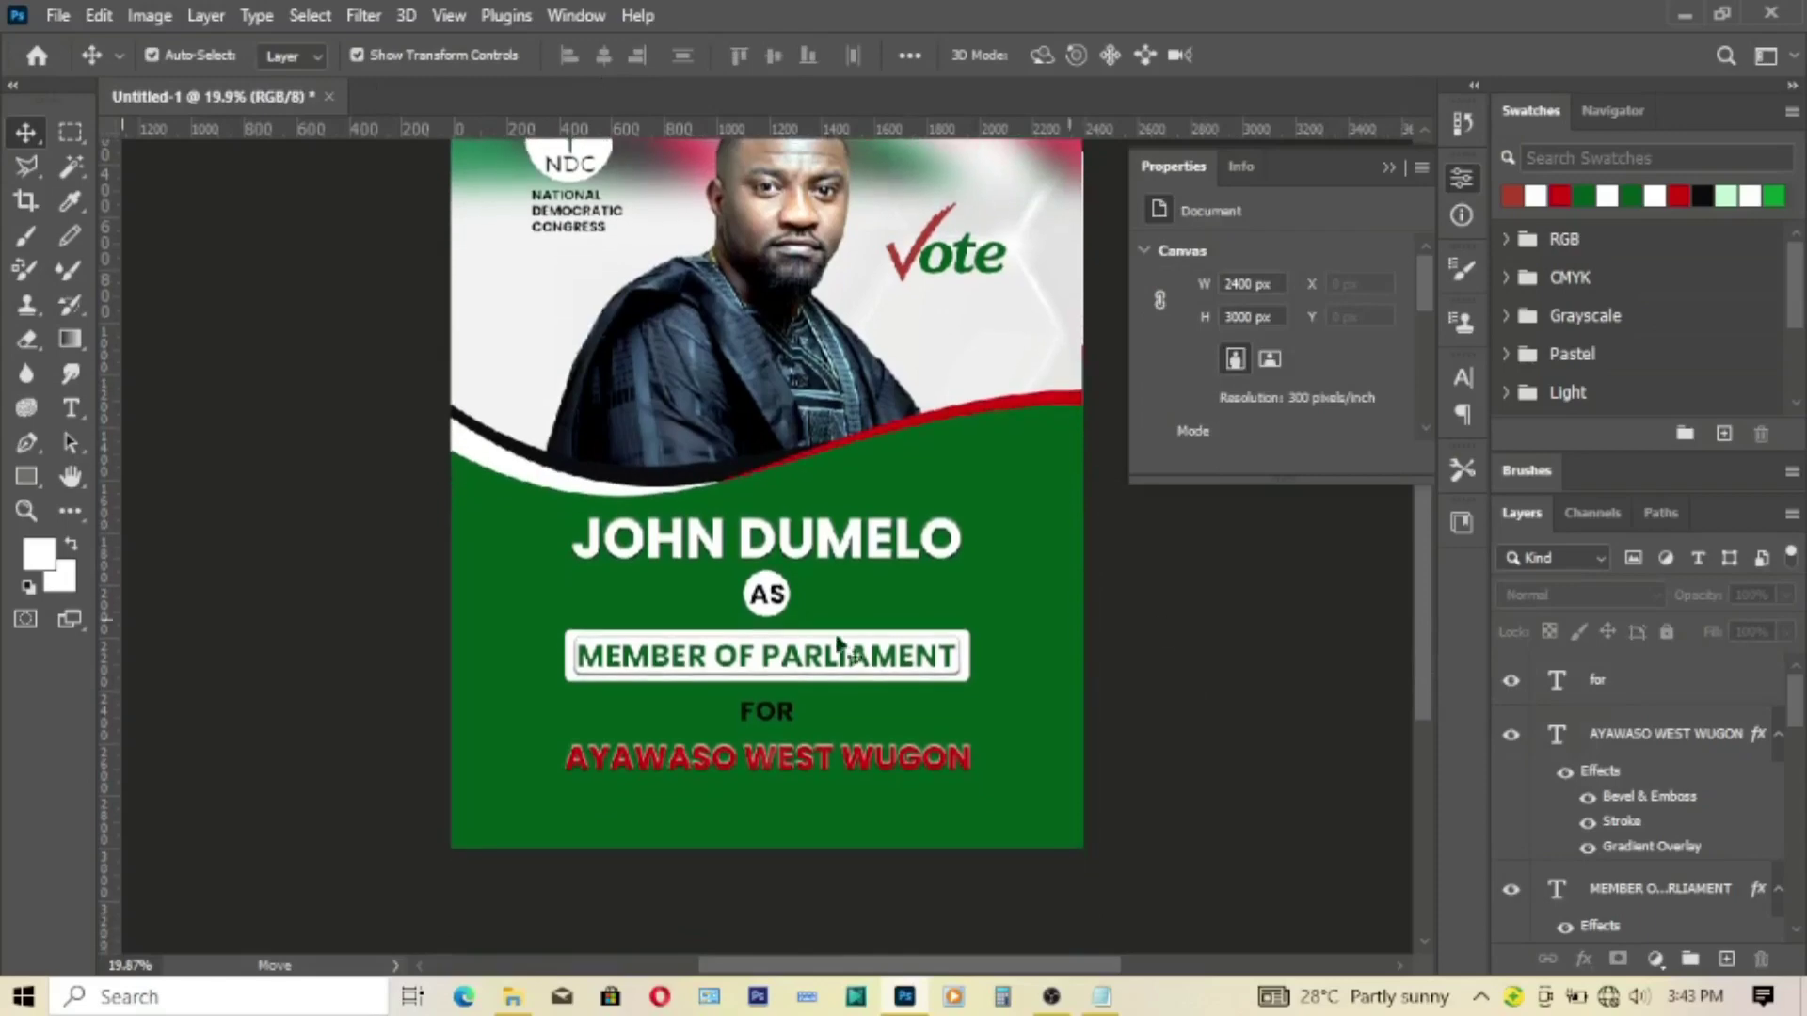
Step: Draw a wide white rectangle across the flyer's bottom edge
left_click(27, 477)
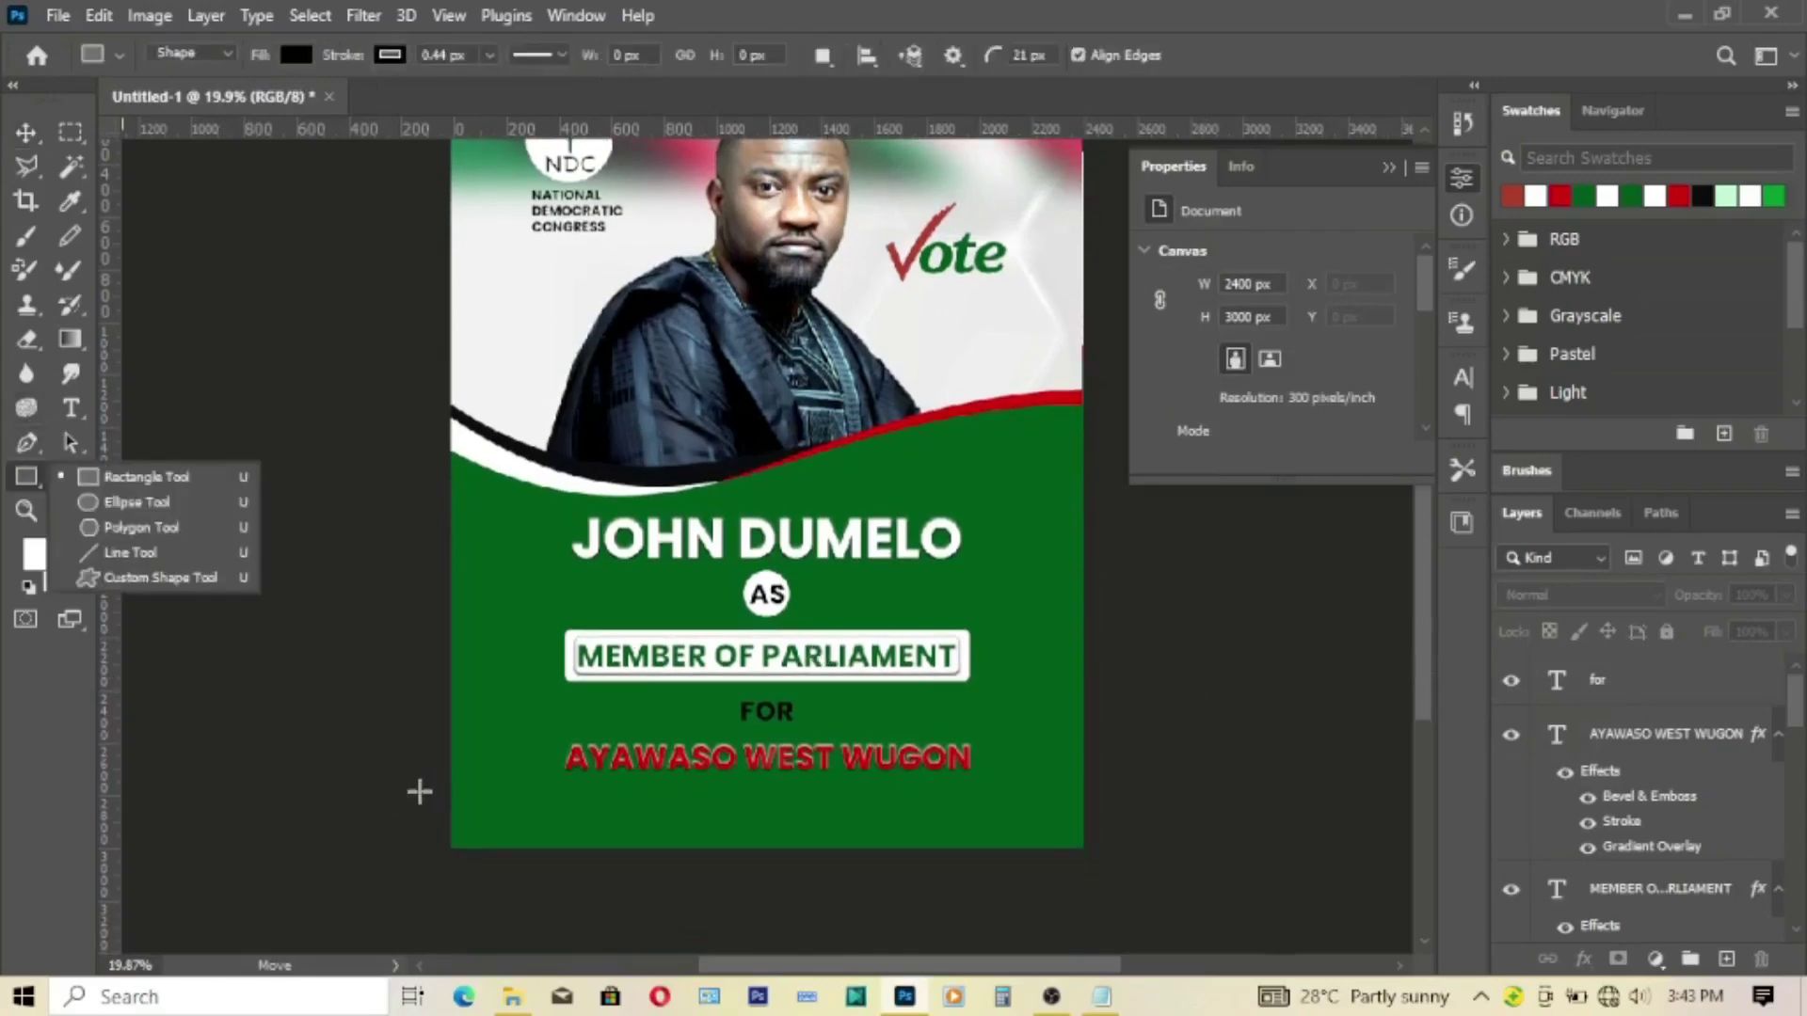
left_click(415, 790)
left_click_drag(420, 790, 1158, 906)
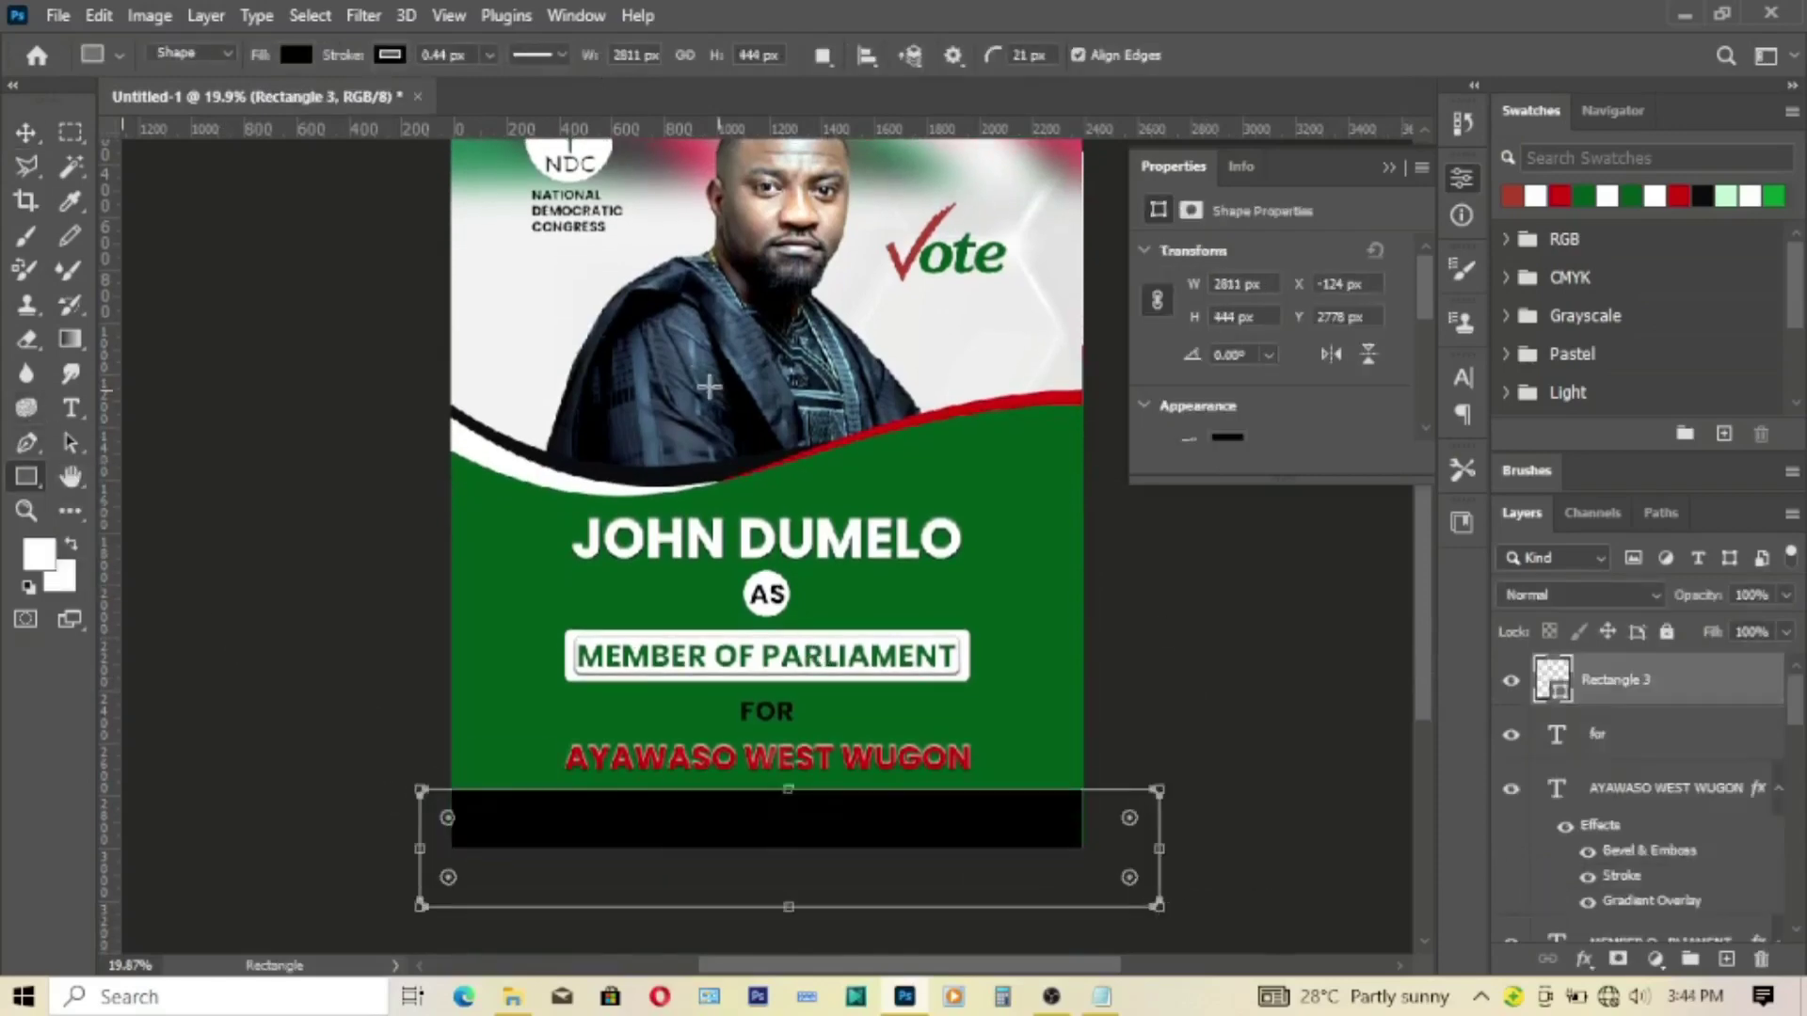
left_click(294, 54)
left_click(225, 195)
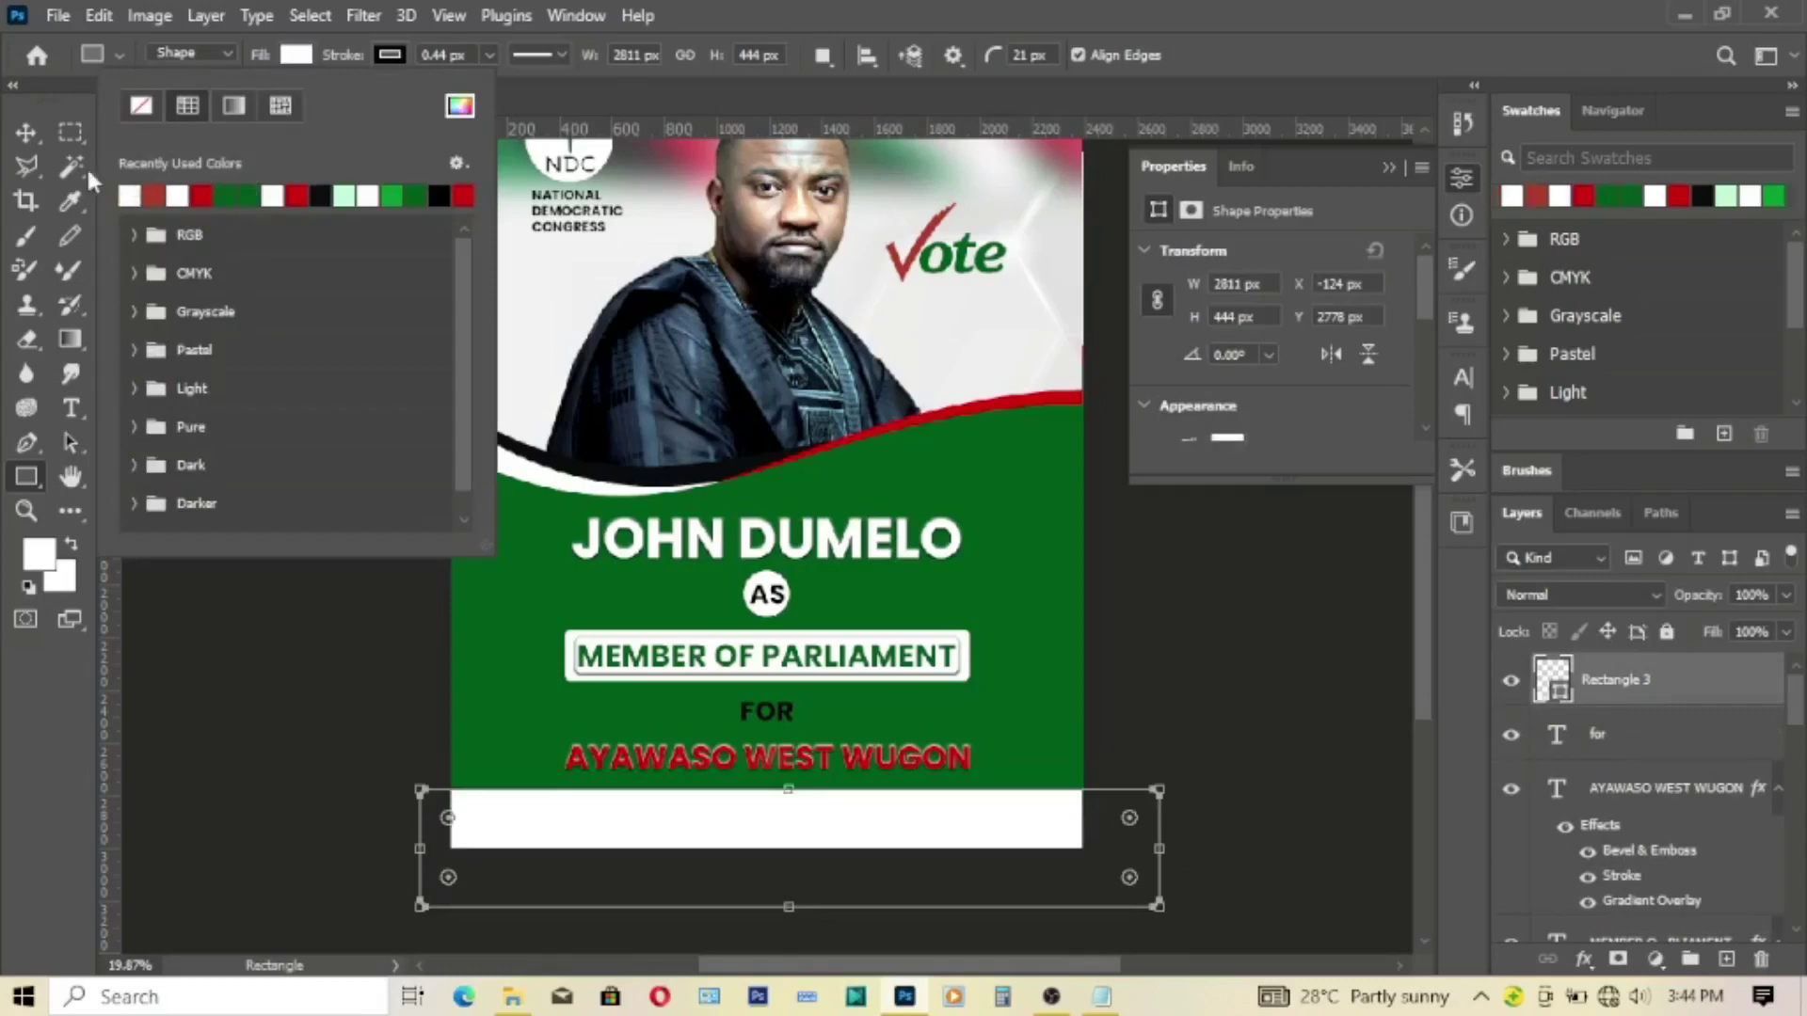
Step: Nudge the white bar down and zoom in on the lower flyer
left_click(26, 132)
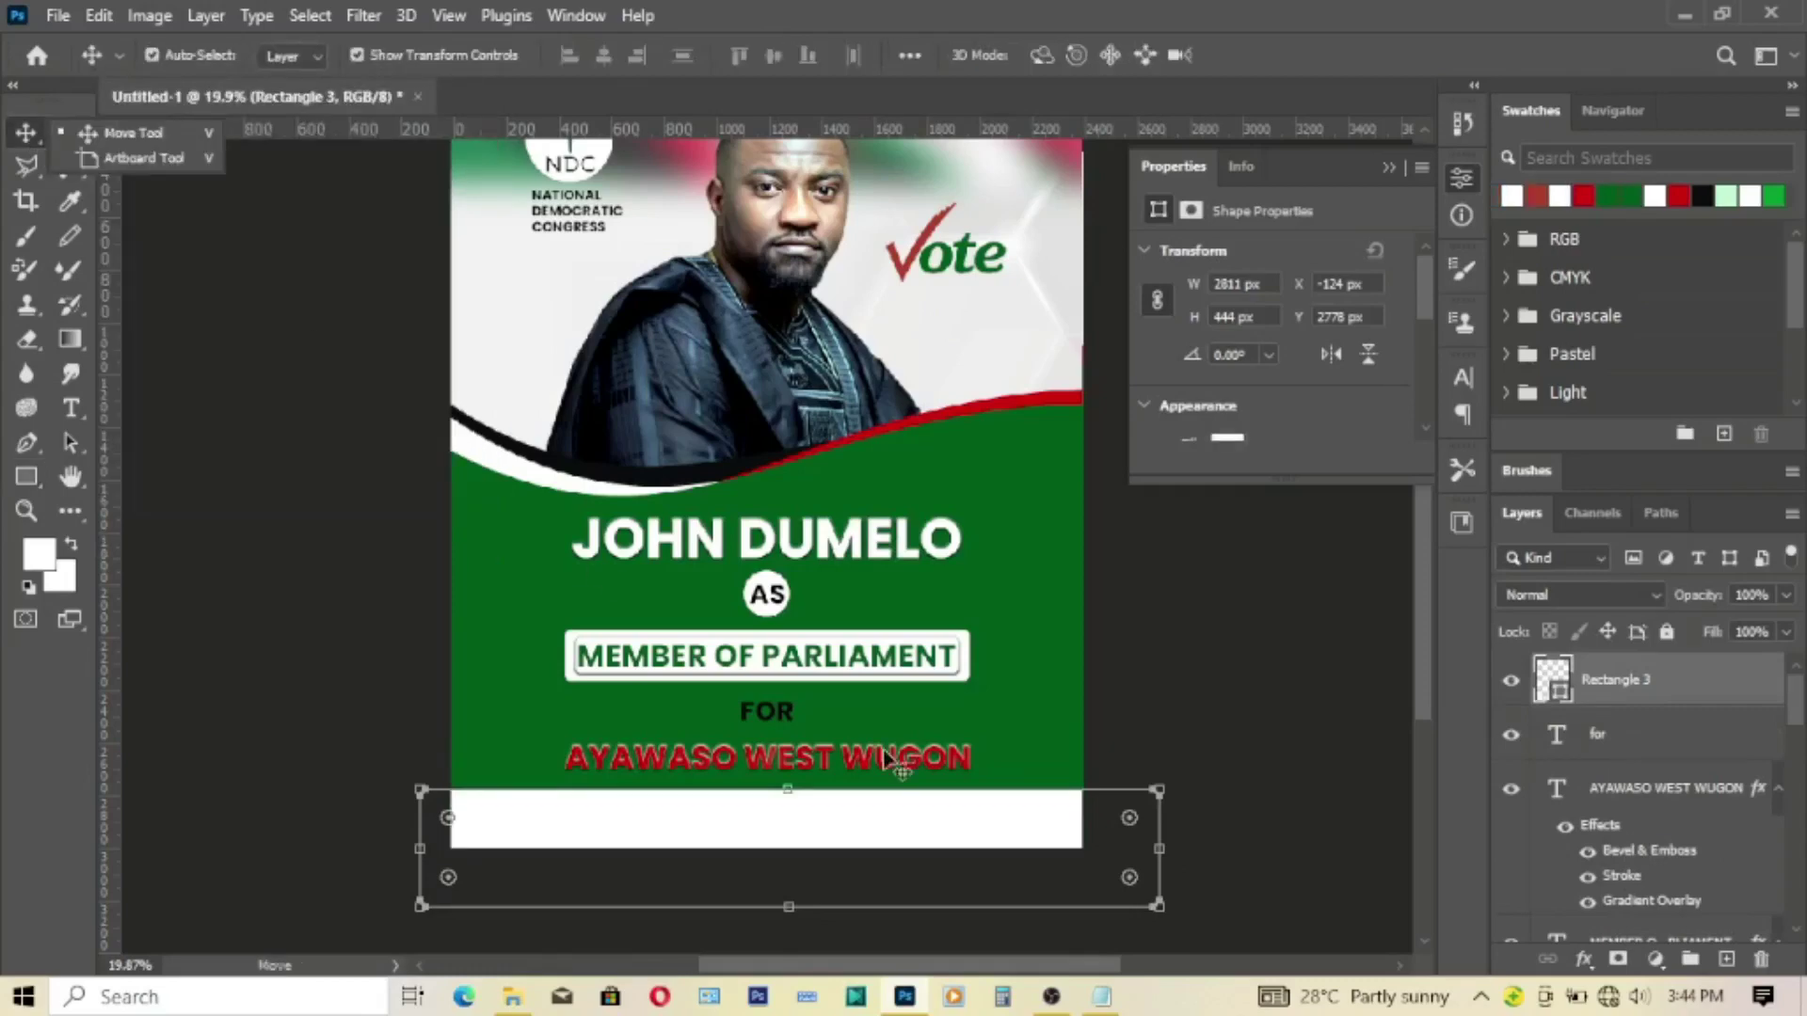
left_click(26, 137)
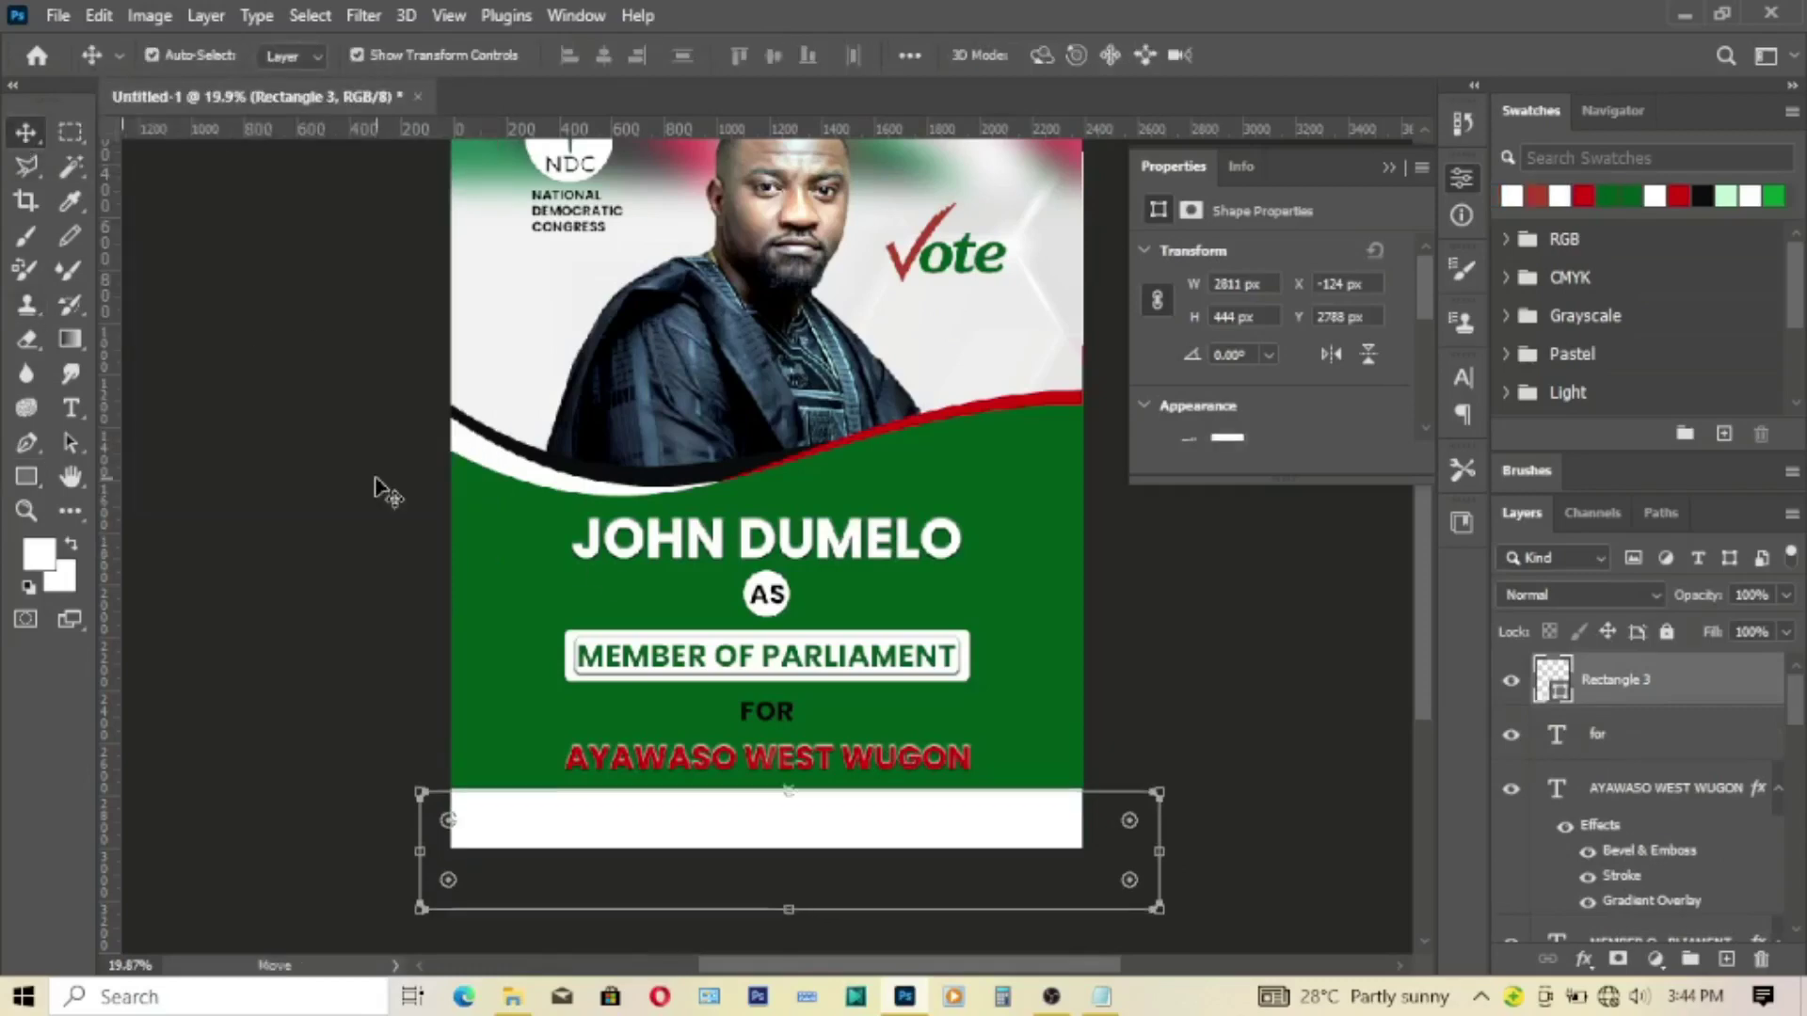
key("shift+Down")
key("shift+Down")
key("shift+Down")
key("Down")
key("Down")
key("Down")
key("Down")
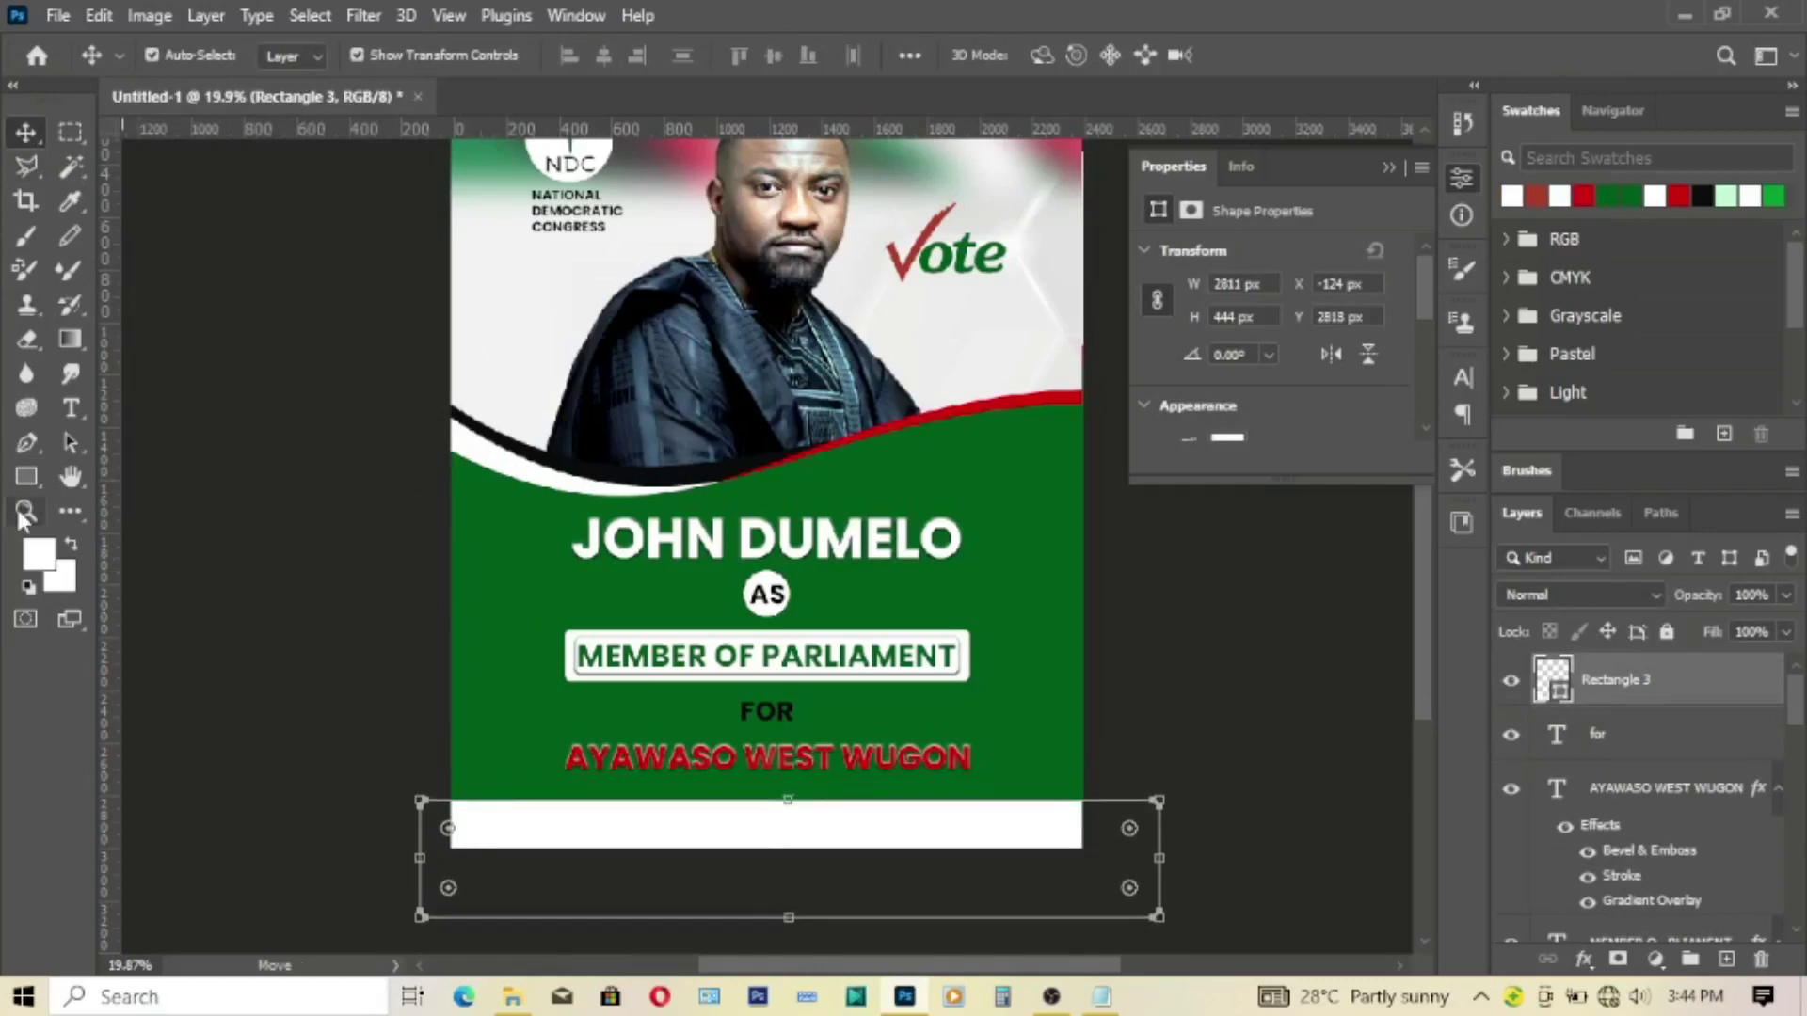
left_click(27, 511)
left_click(826, 780)
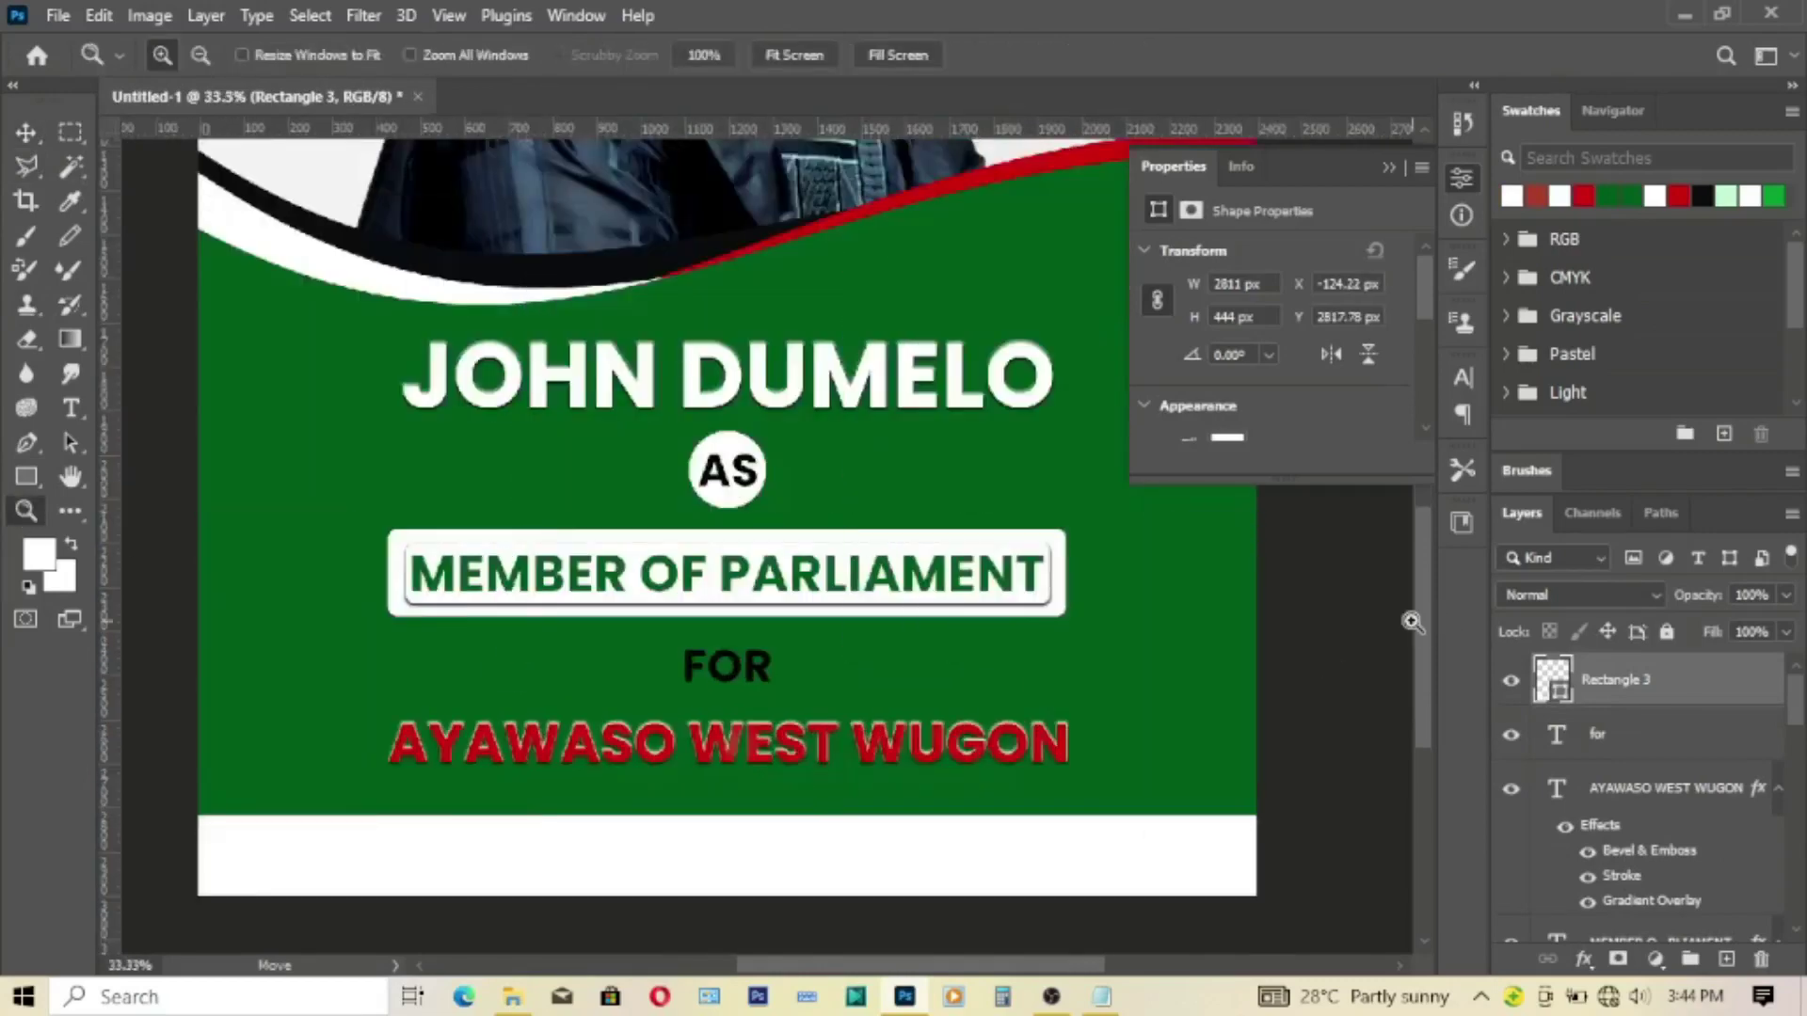
scroll(1412, 621, "down", 2)
scroll(1420, 648, "down", 1)
left_click(26, 131)
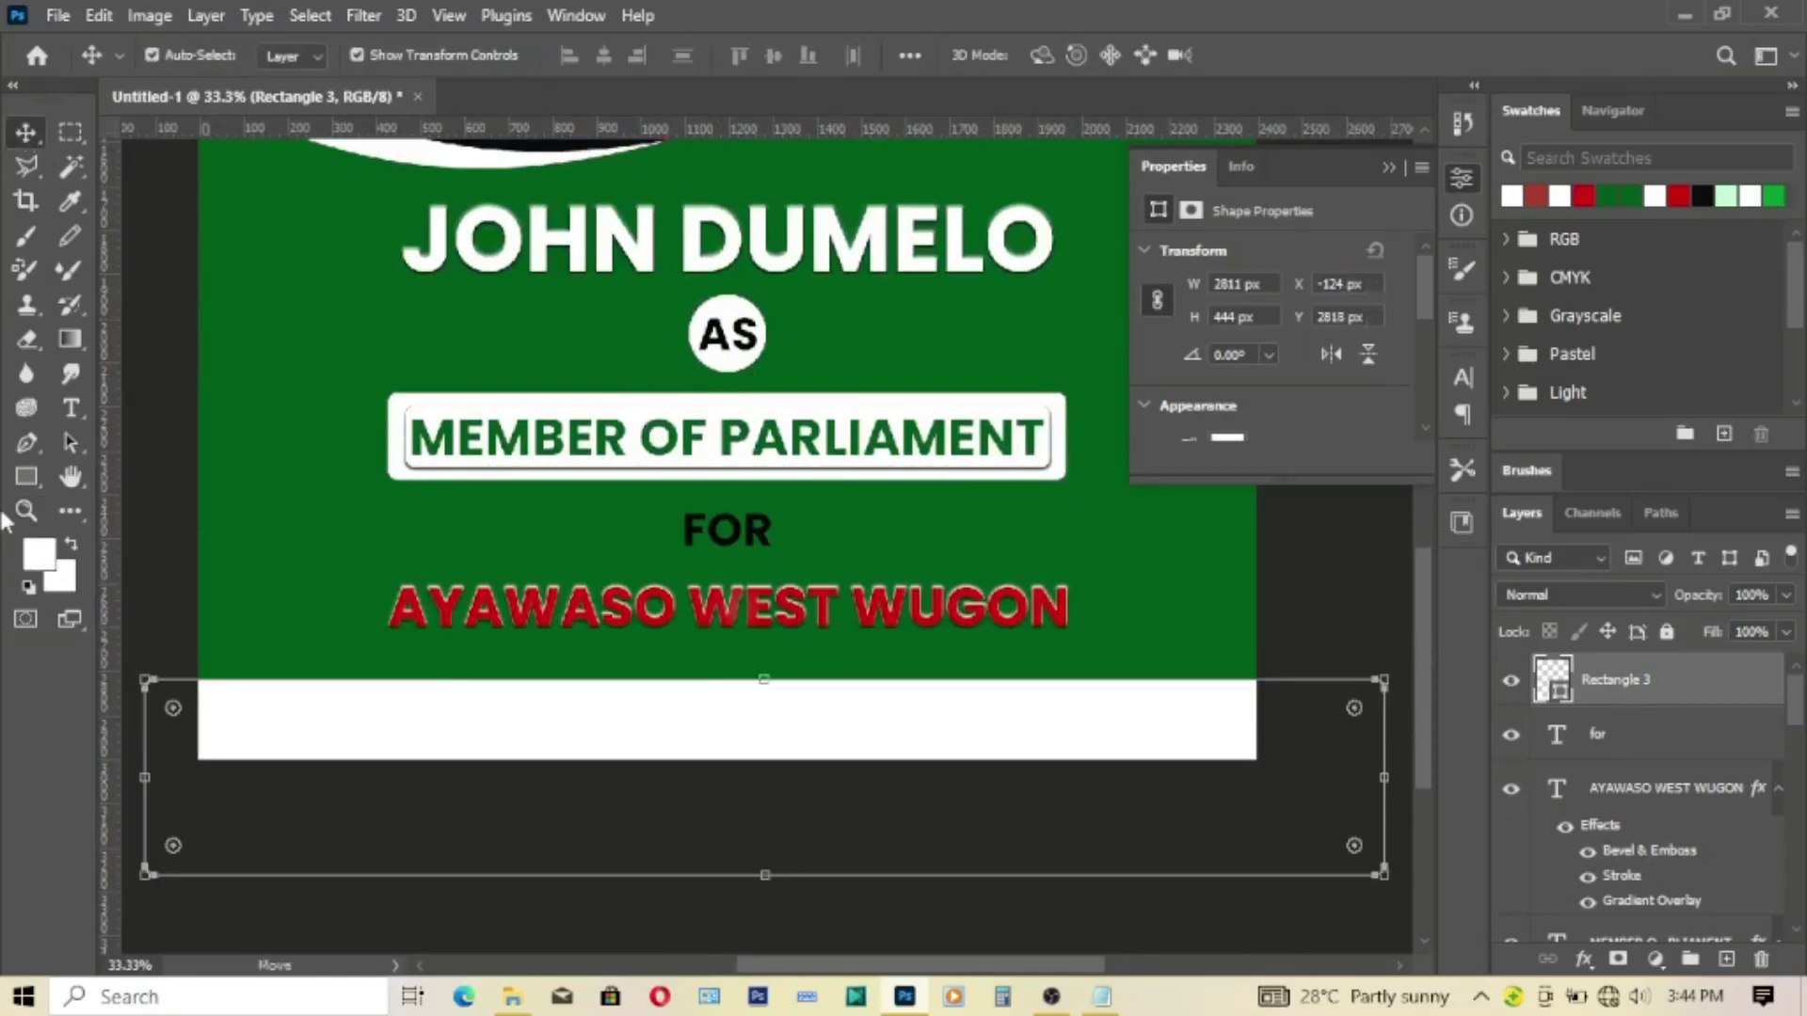
Step: Add the text 'MOTTO: THE MASSES VOICE' on the flyer, copied from the notes
left_click(70, 407)
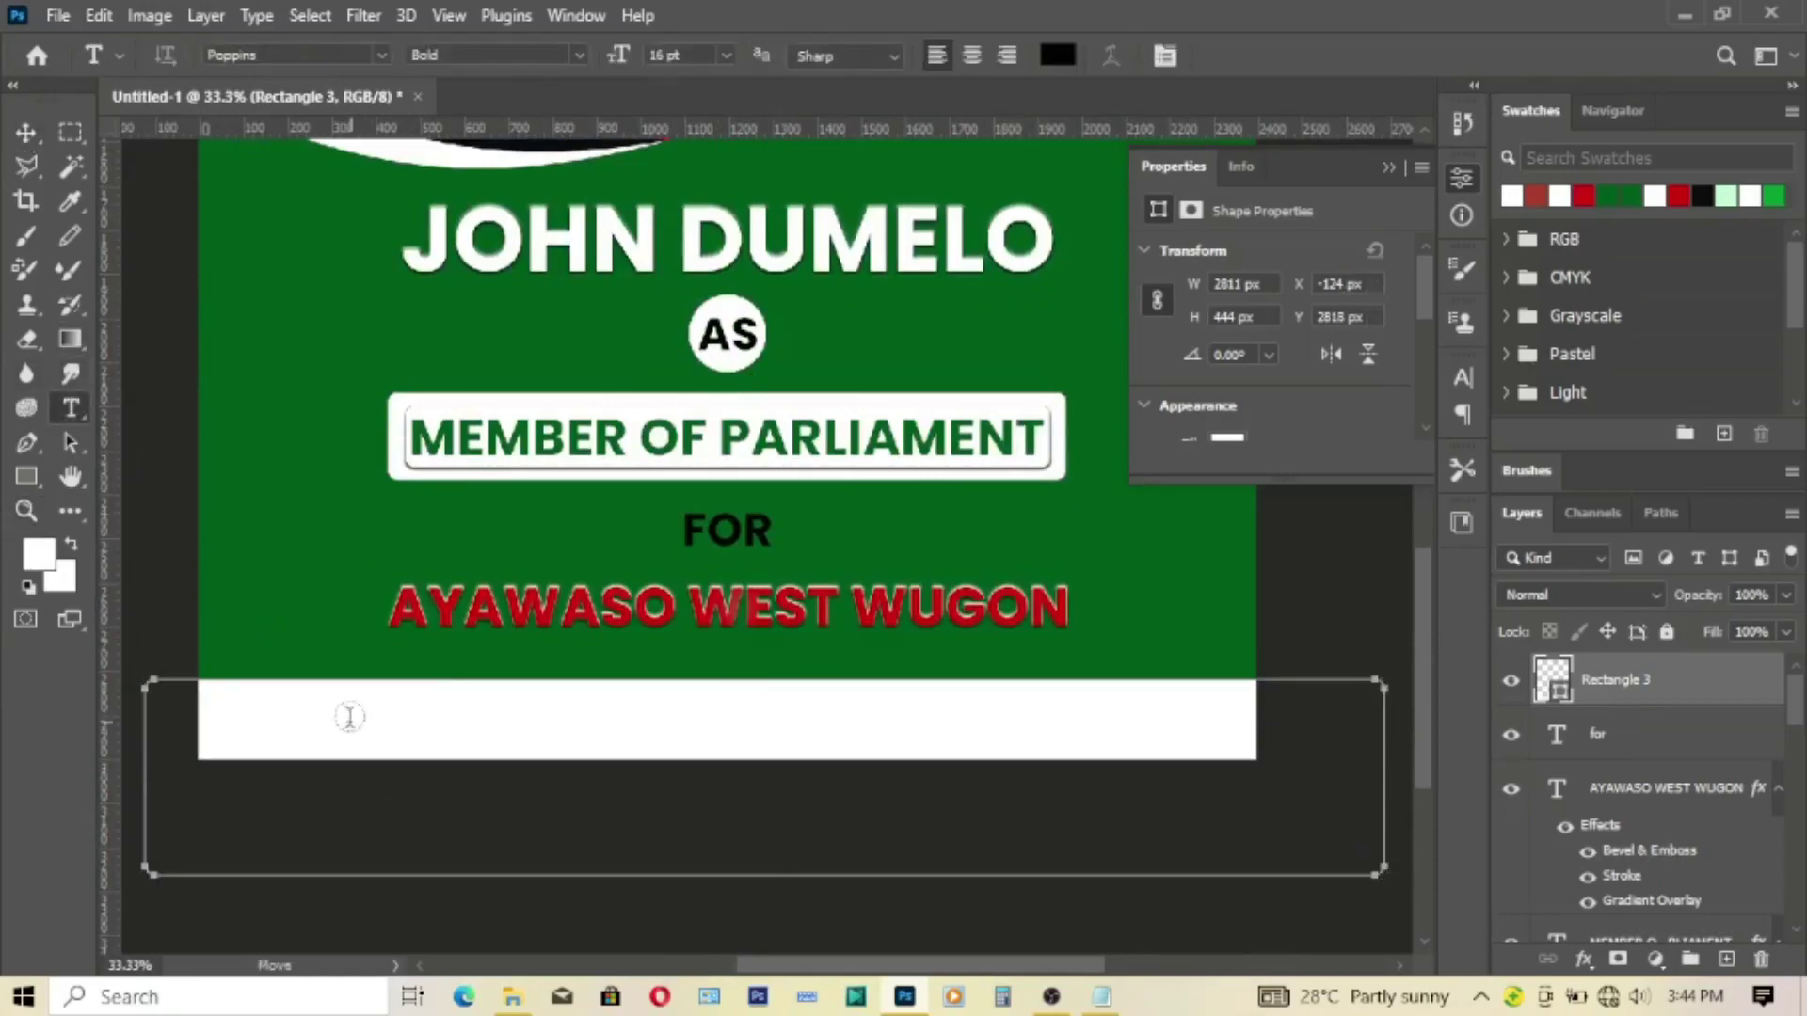
left_click(300, 629)
left_click(1101, 997)
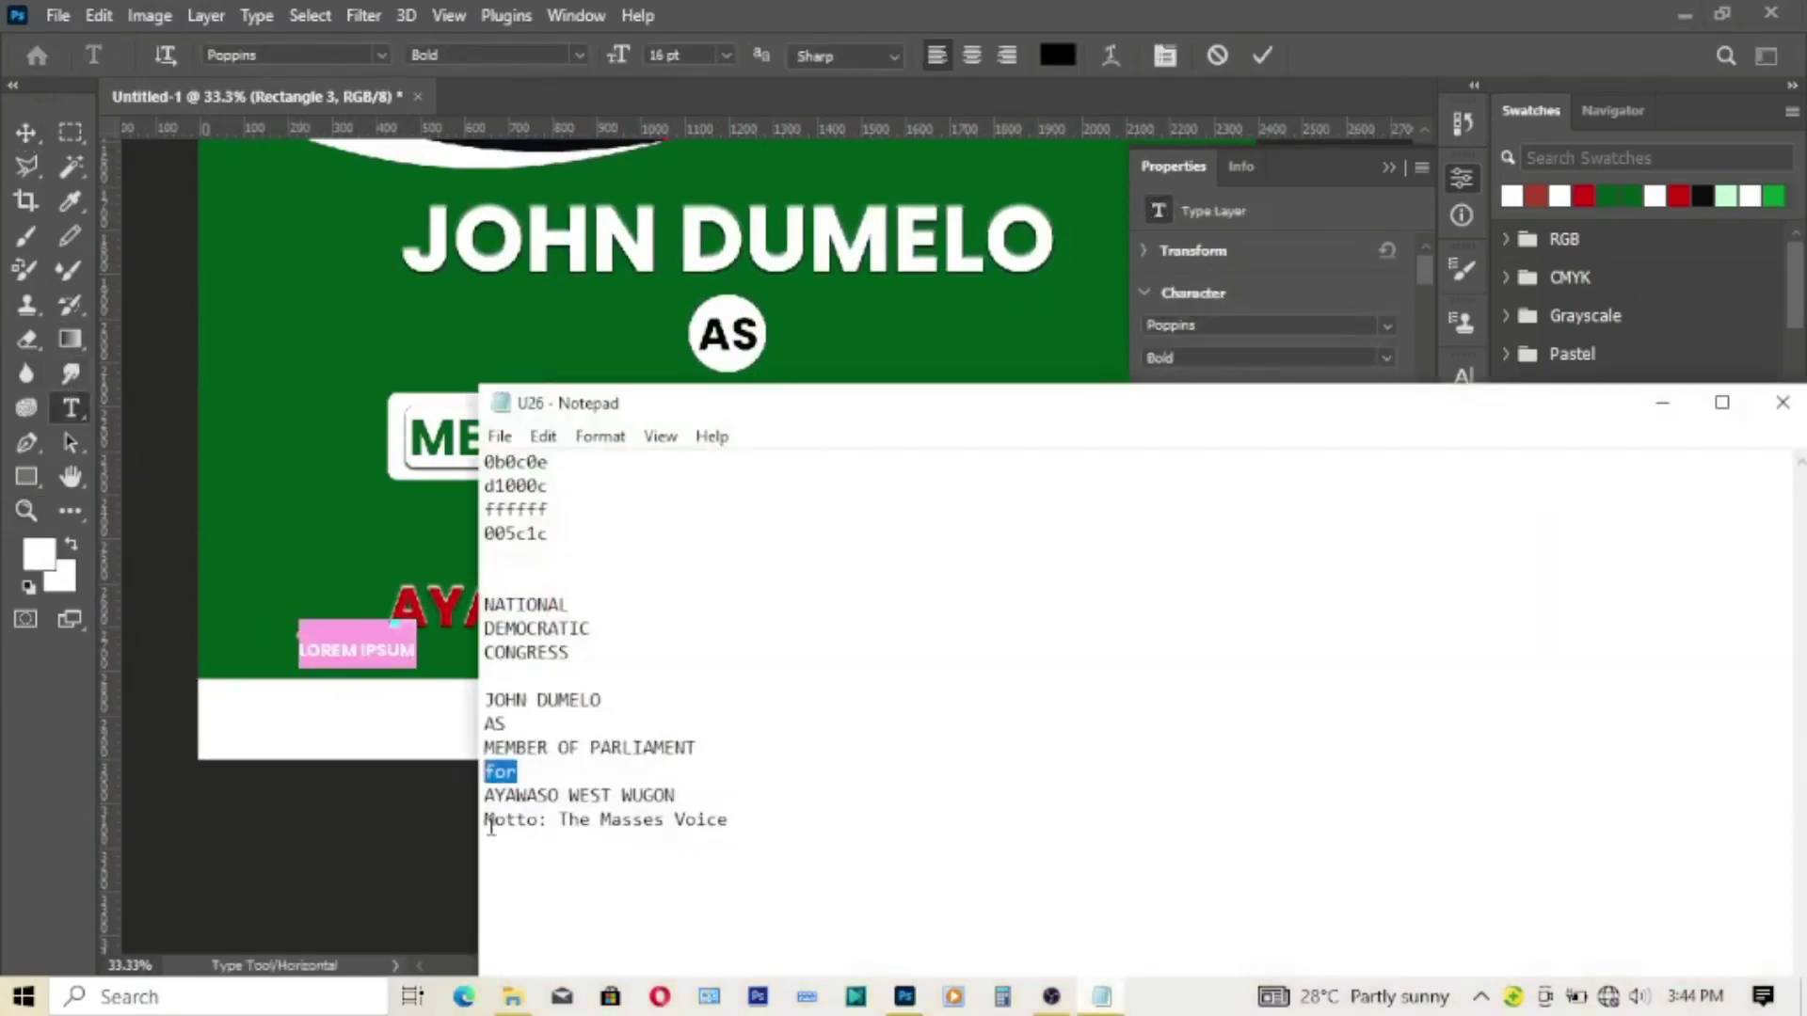
left_click_drag(486, 820, 734, 821)
key("ctrl+c")
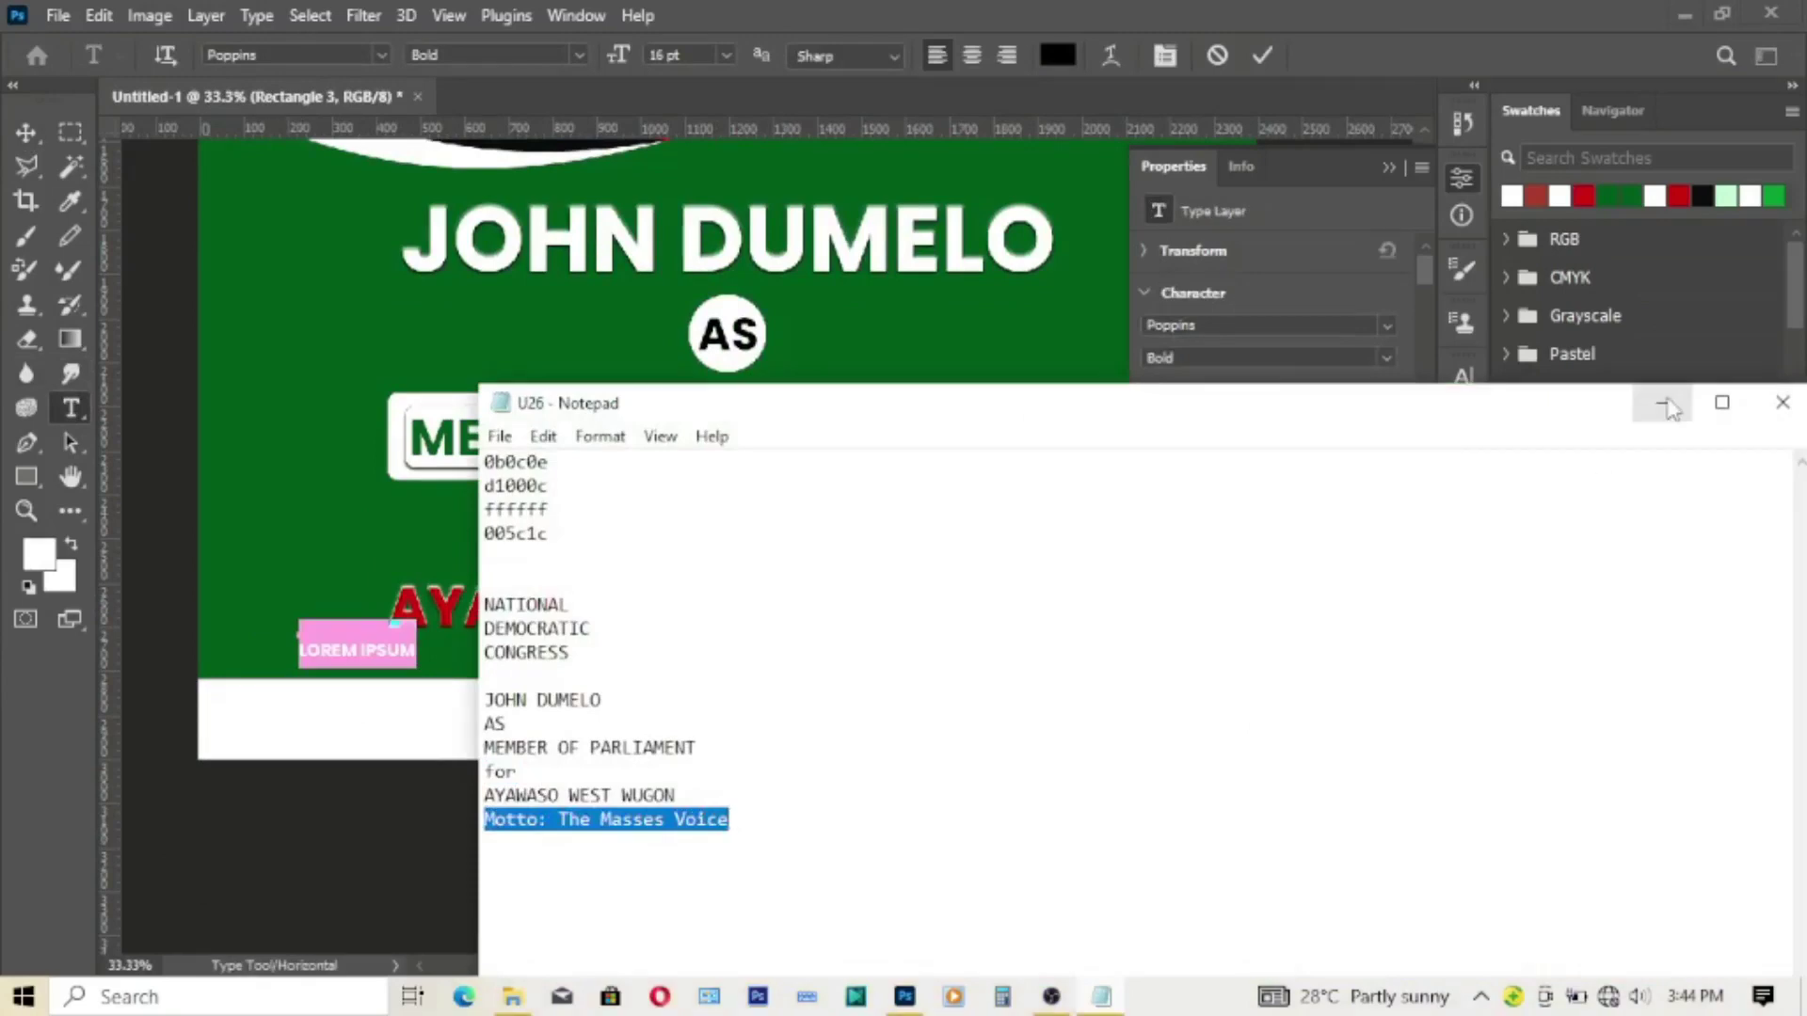
left_click(1662, 402)
key("ctrl+v")
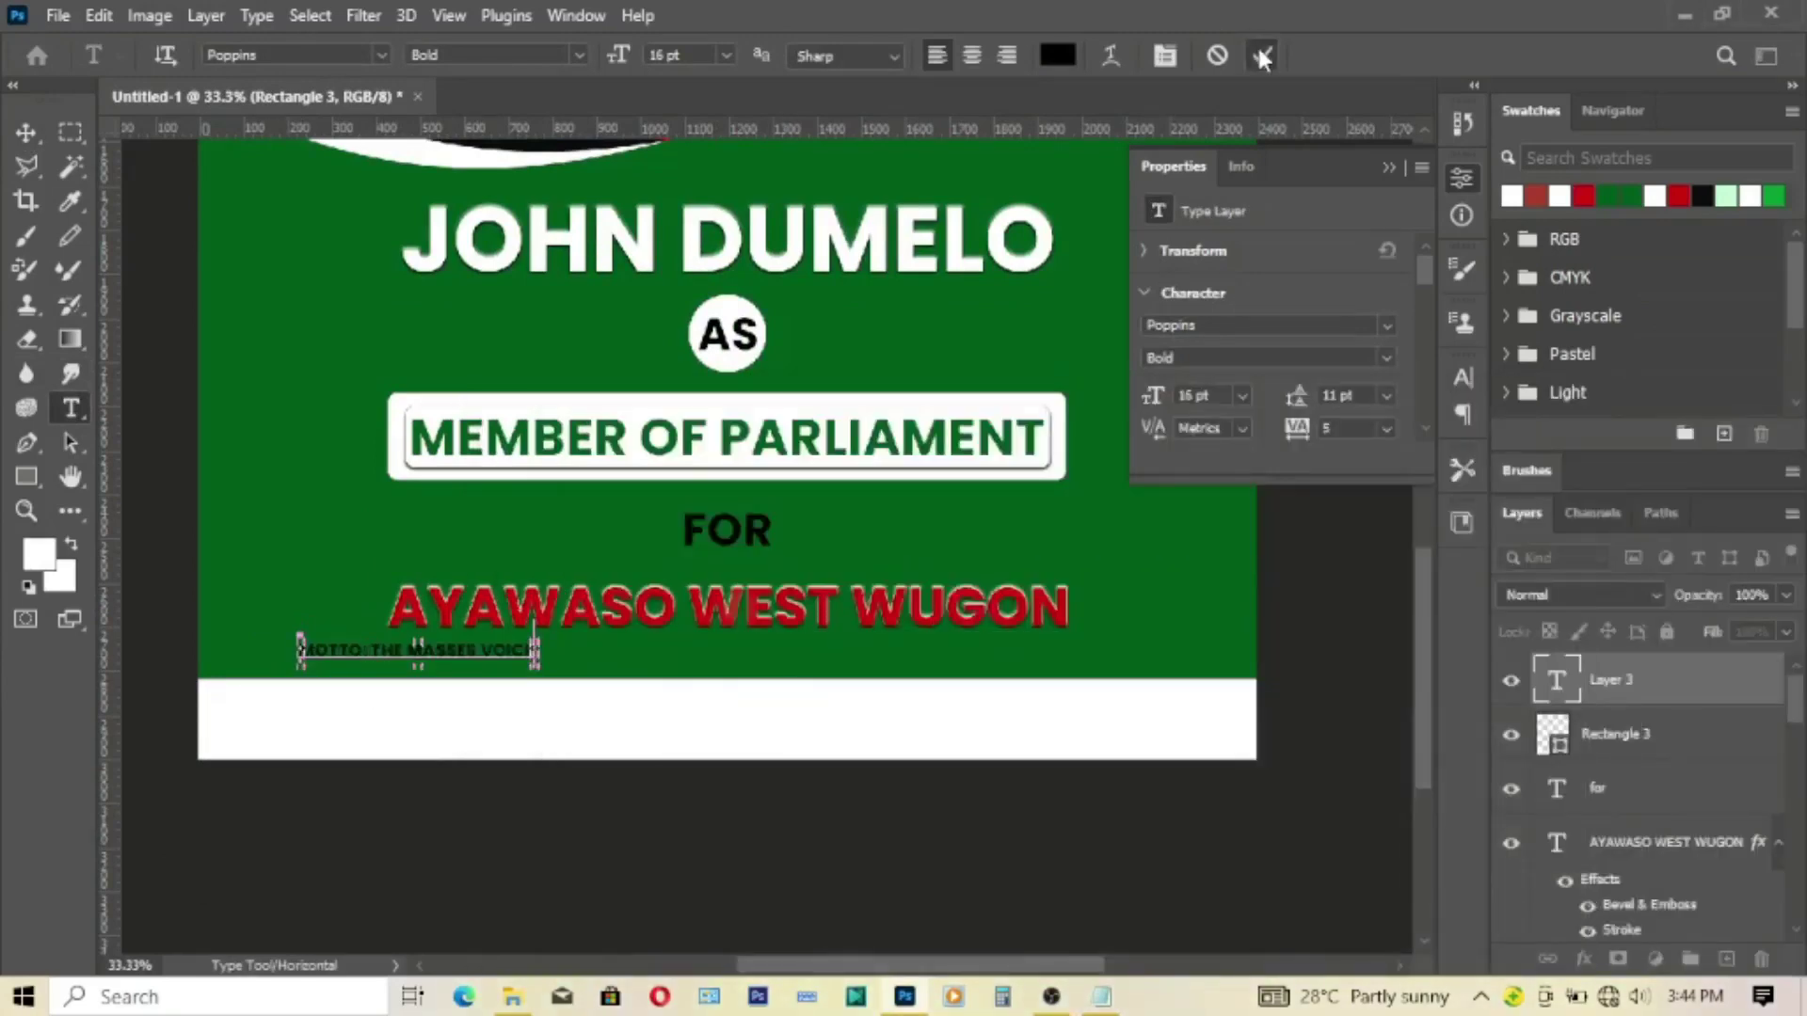
left_click(1262, 54)
Step: Enlarge the motto to fill the white bar and centre it horizontally
left_click(26, 132)
key("ctrl+t")
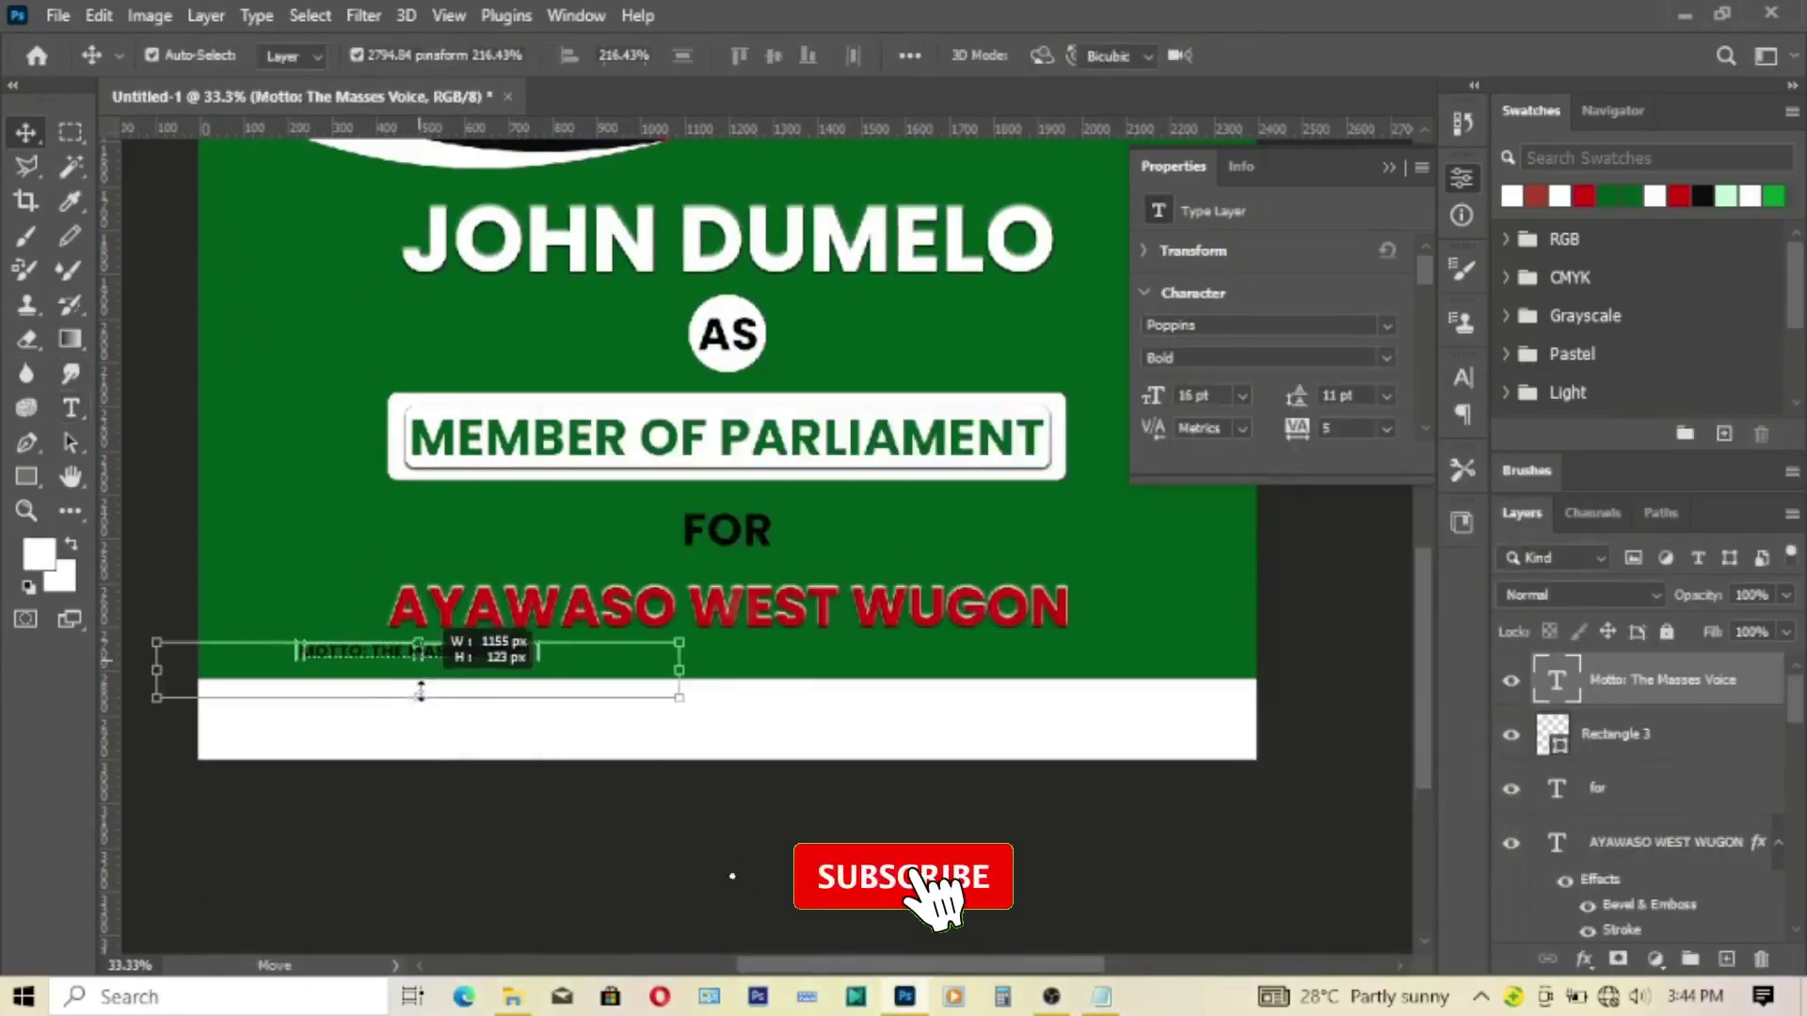
mouse_move(418, 659)
left_mouse_down()
mouse_move(418, 708)
mouse_move(807, 722)
left_mouse_up()
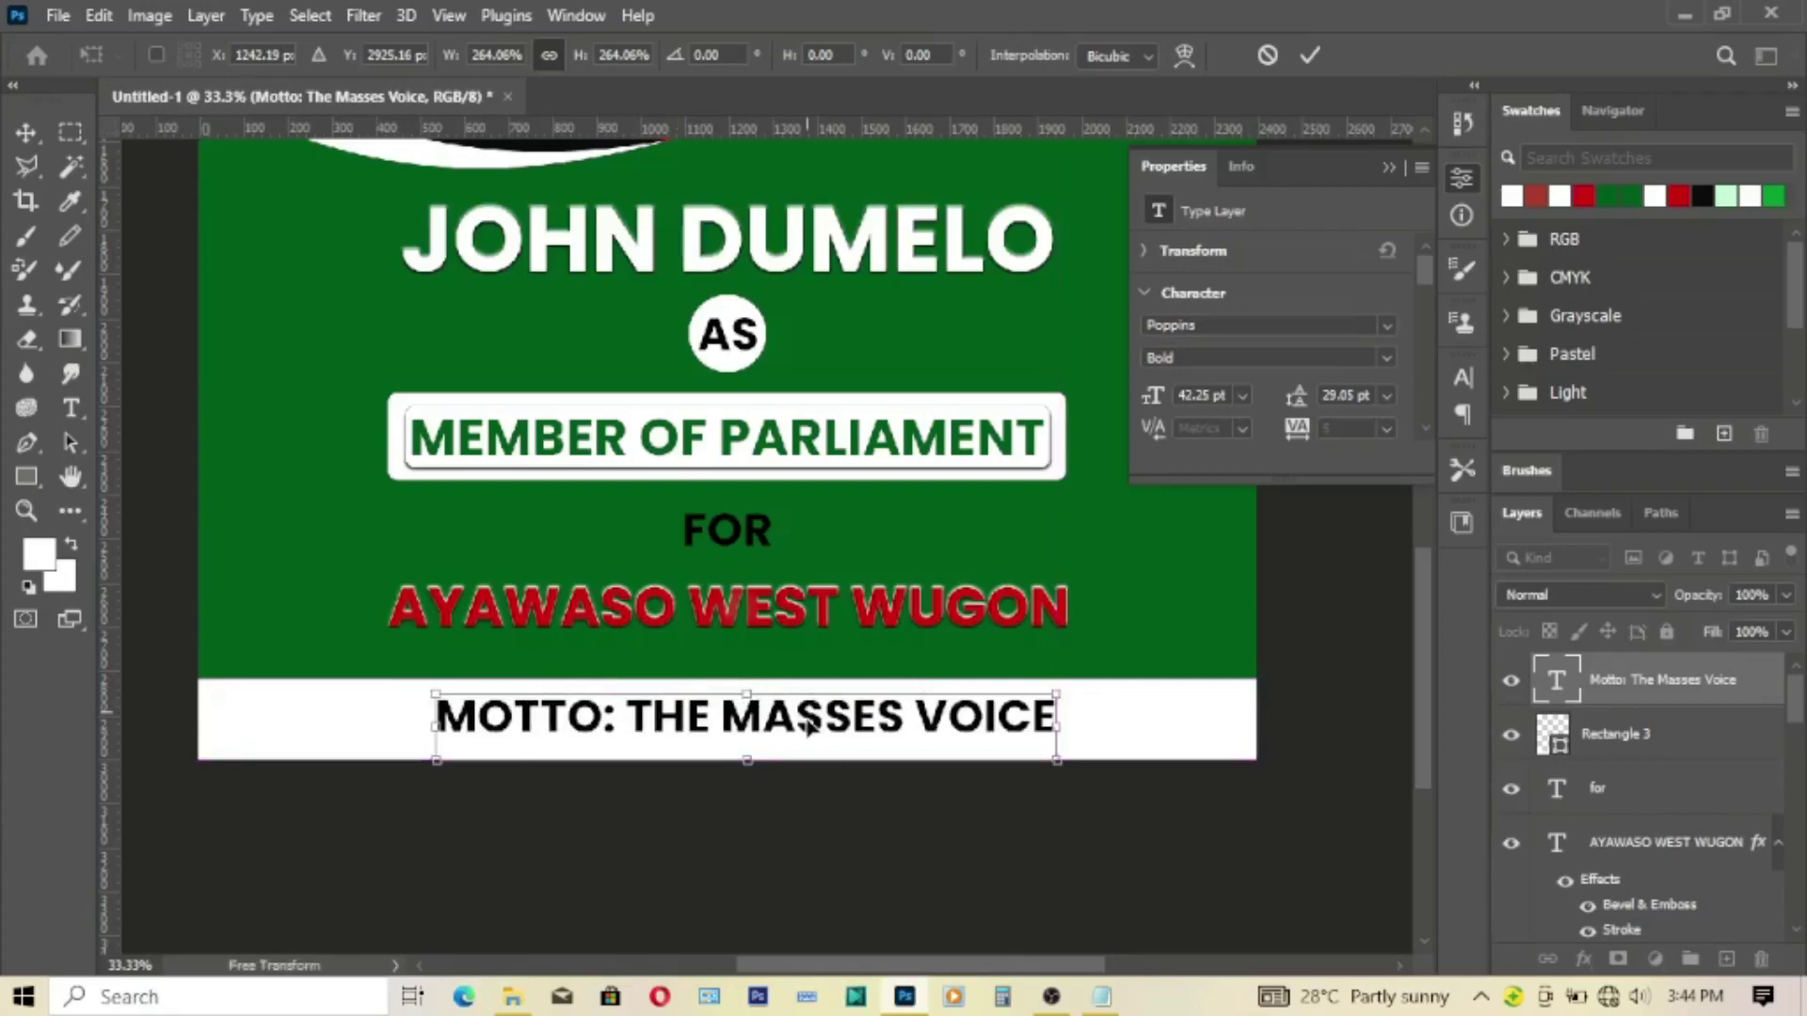
key("Return")
key("ctrl+a")
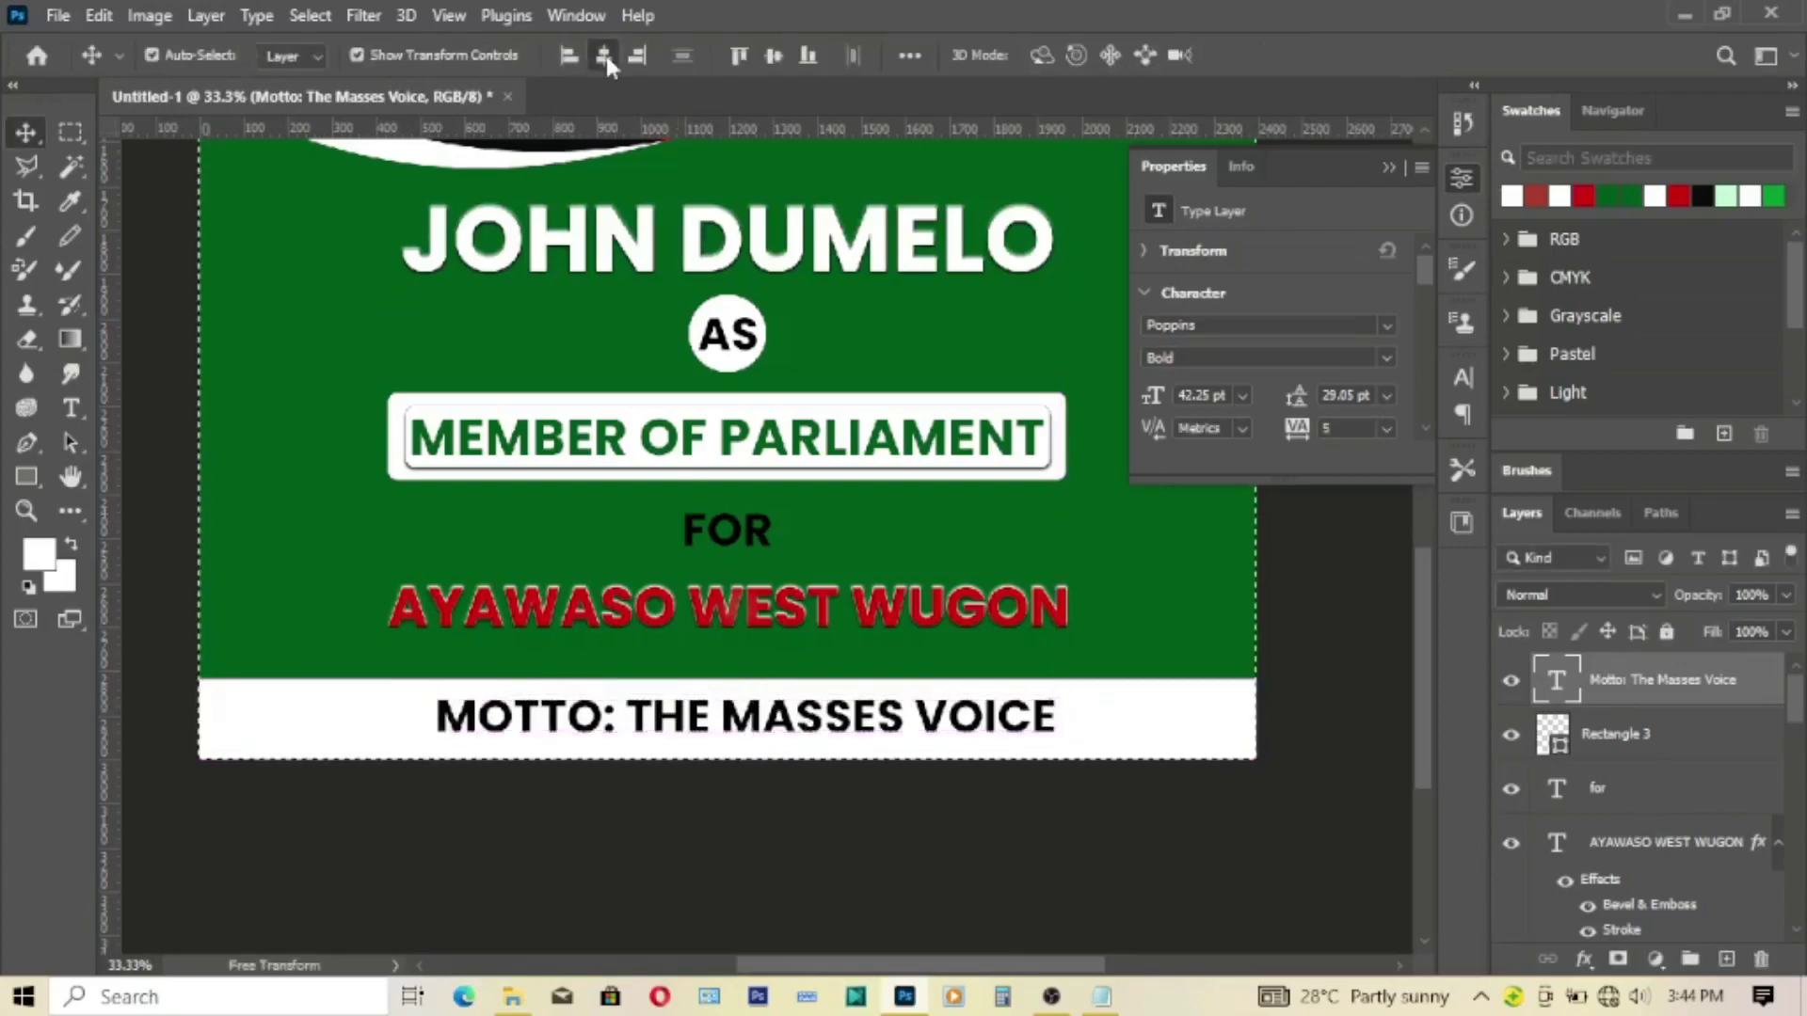
left_click(606, 55)
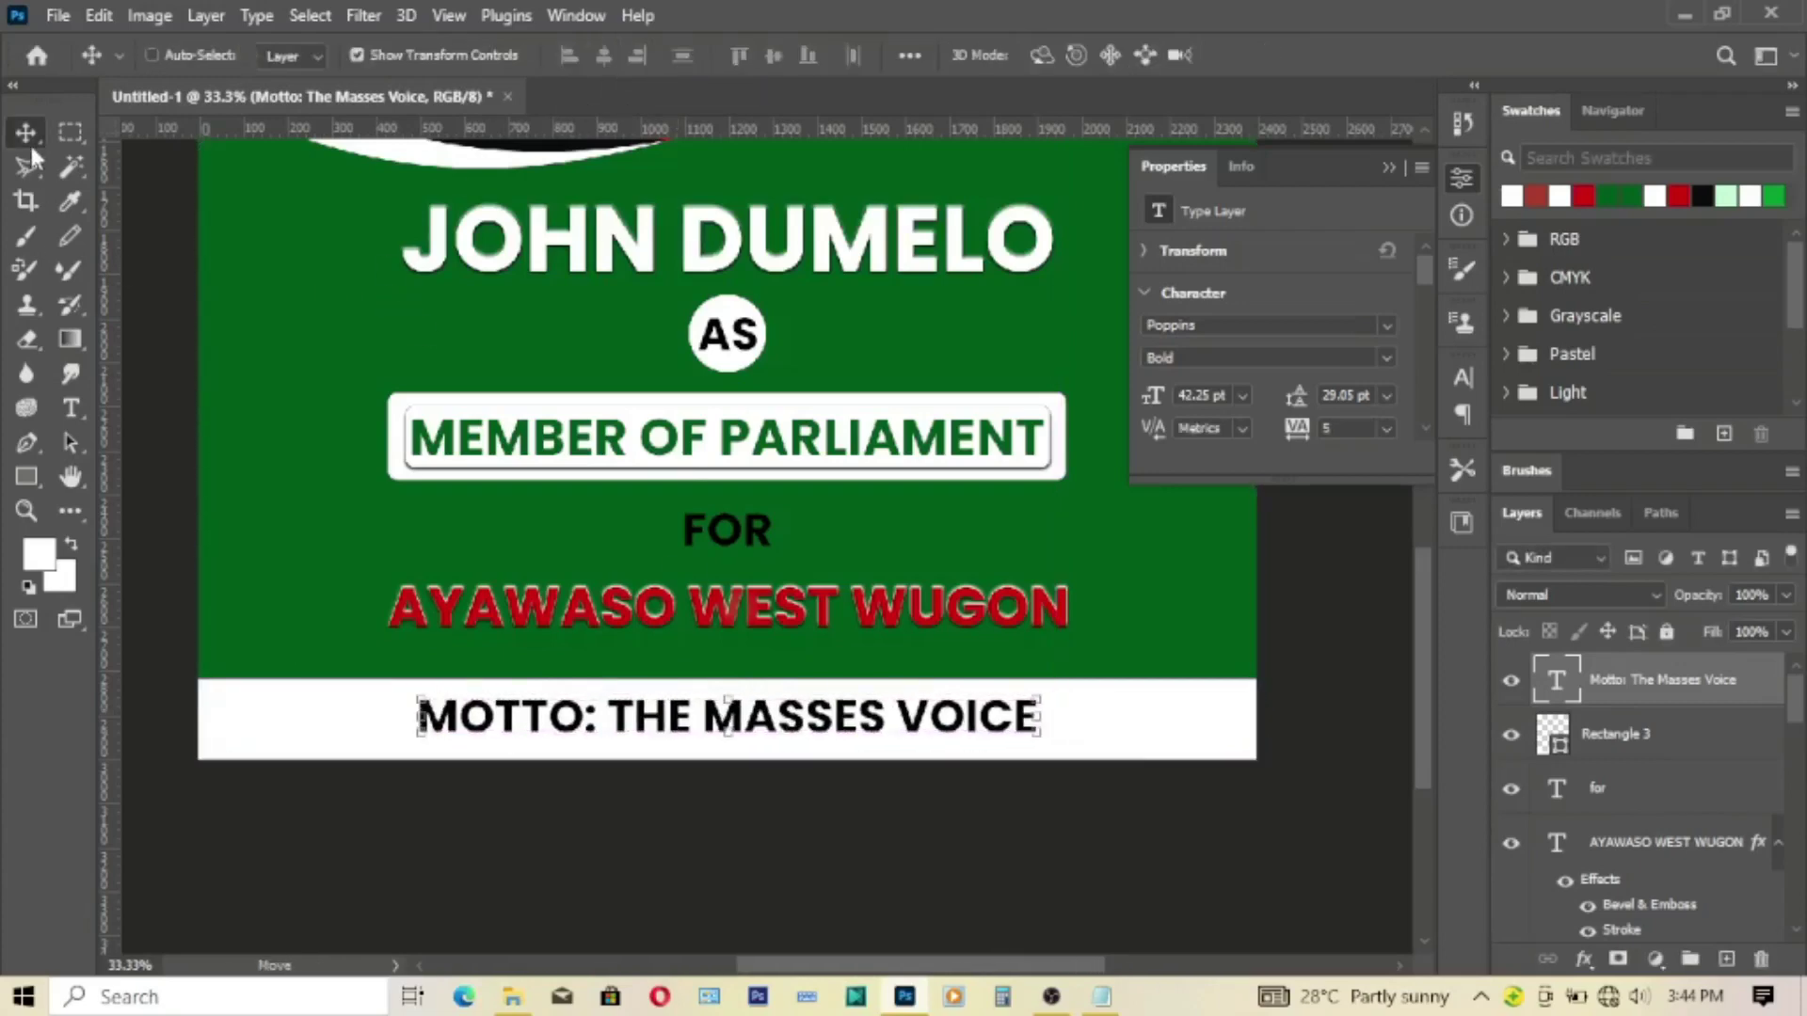
key("ctrl+d")
Step: Group all layers from Ellipse 1 to the background image into Group 2
key("z")
left_click(777, 55)
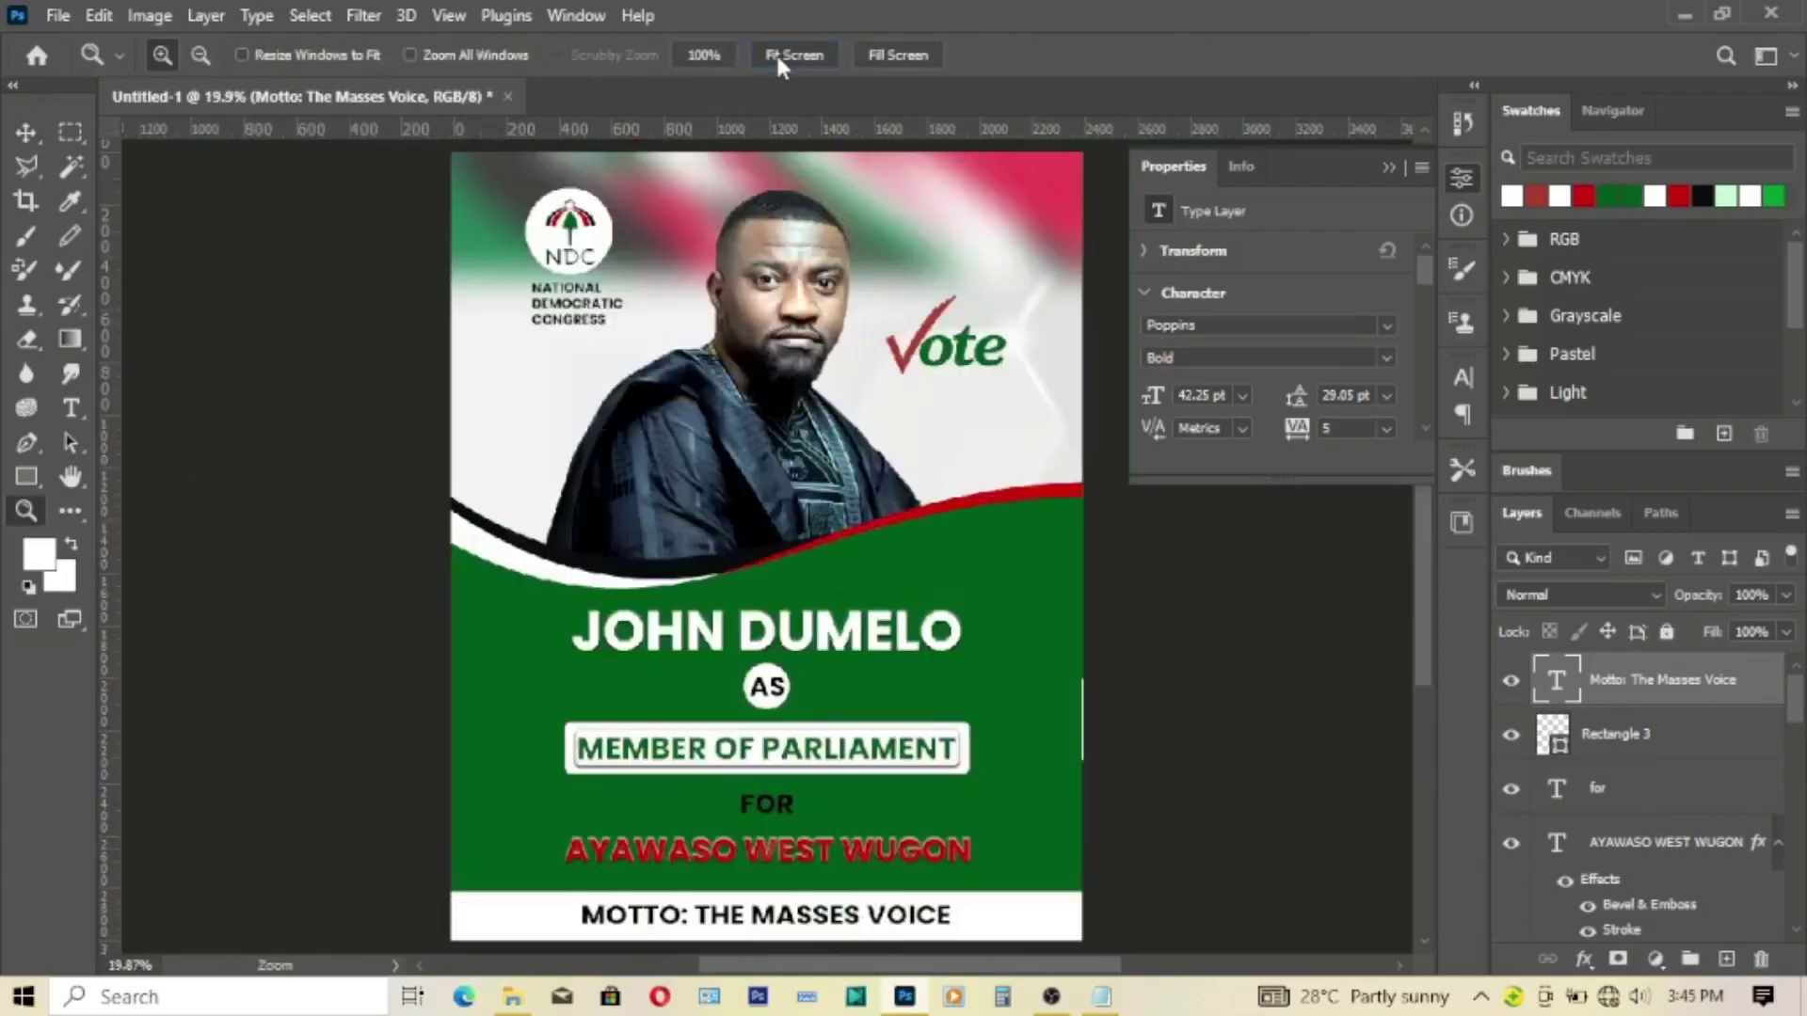
left_click(25, 132)
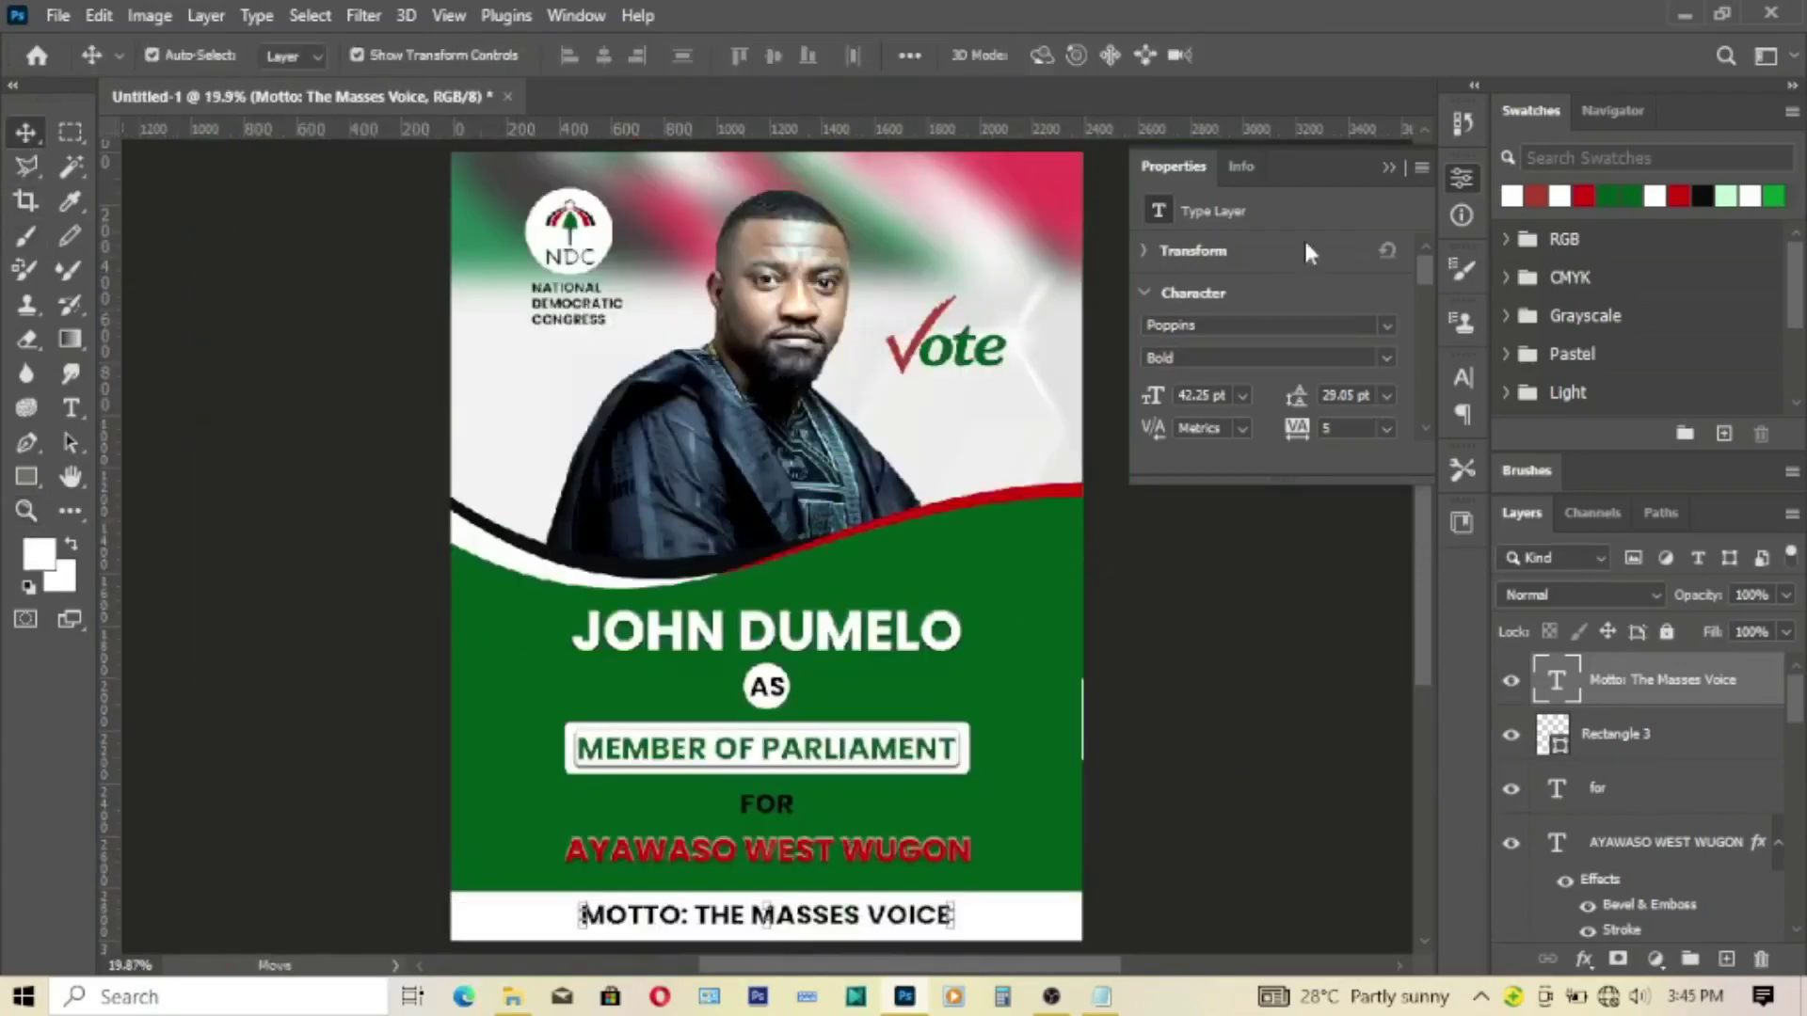
left_click(1387, 164)
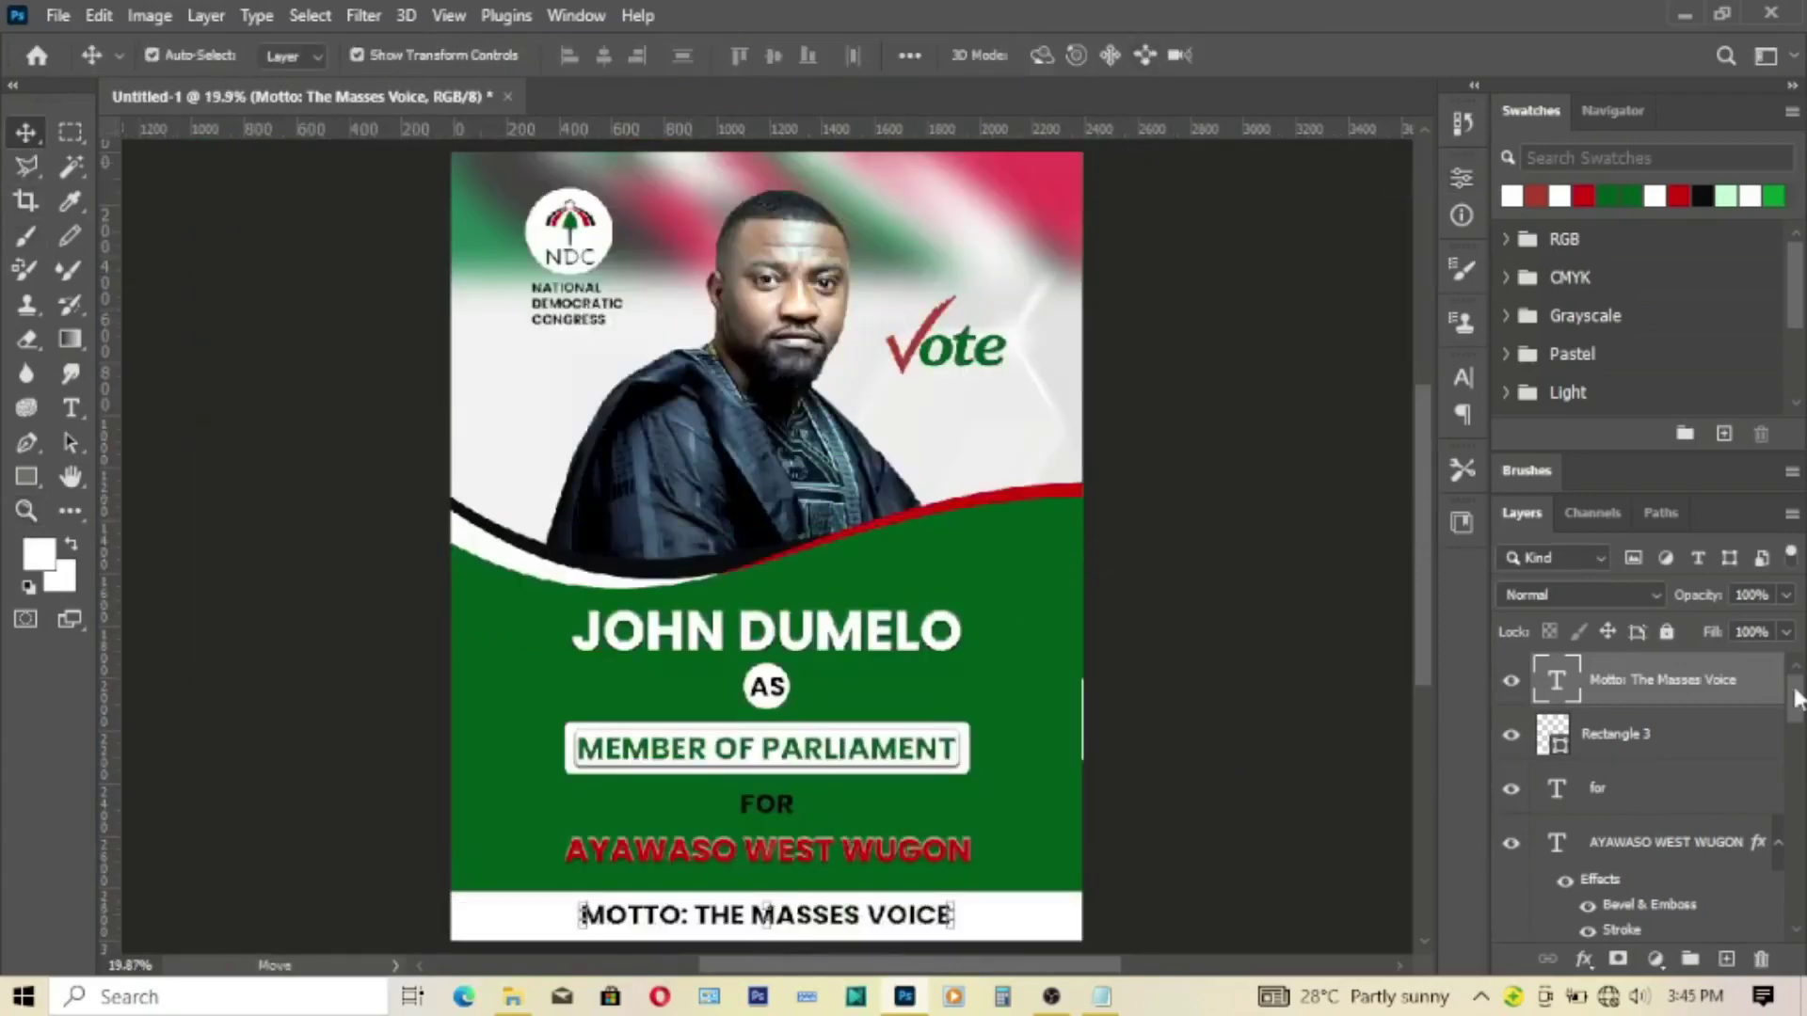
left_click_drag(1798, 697, 1799, 945)
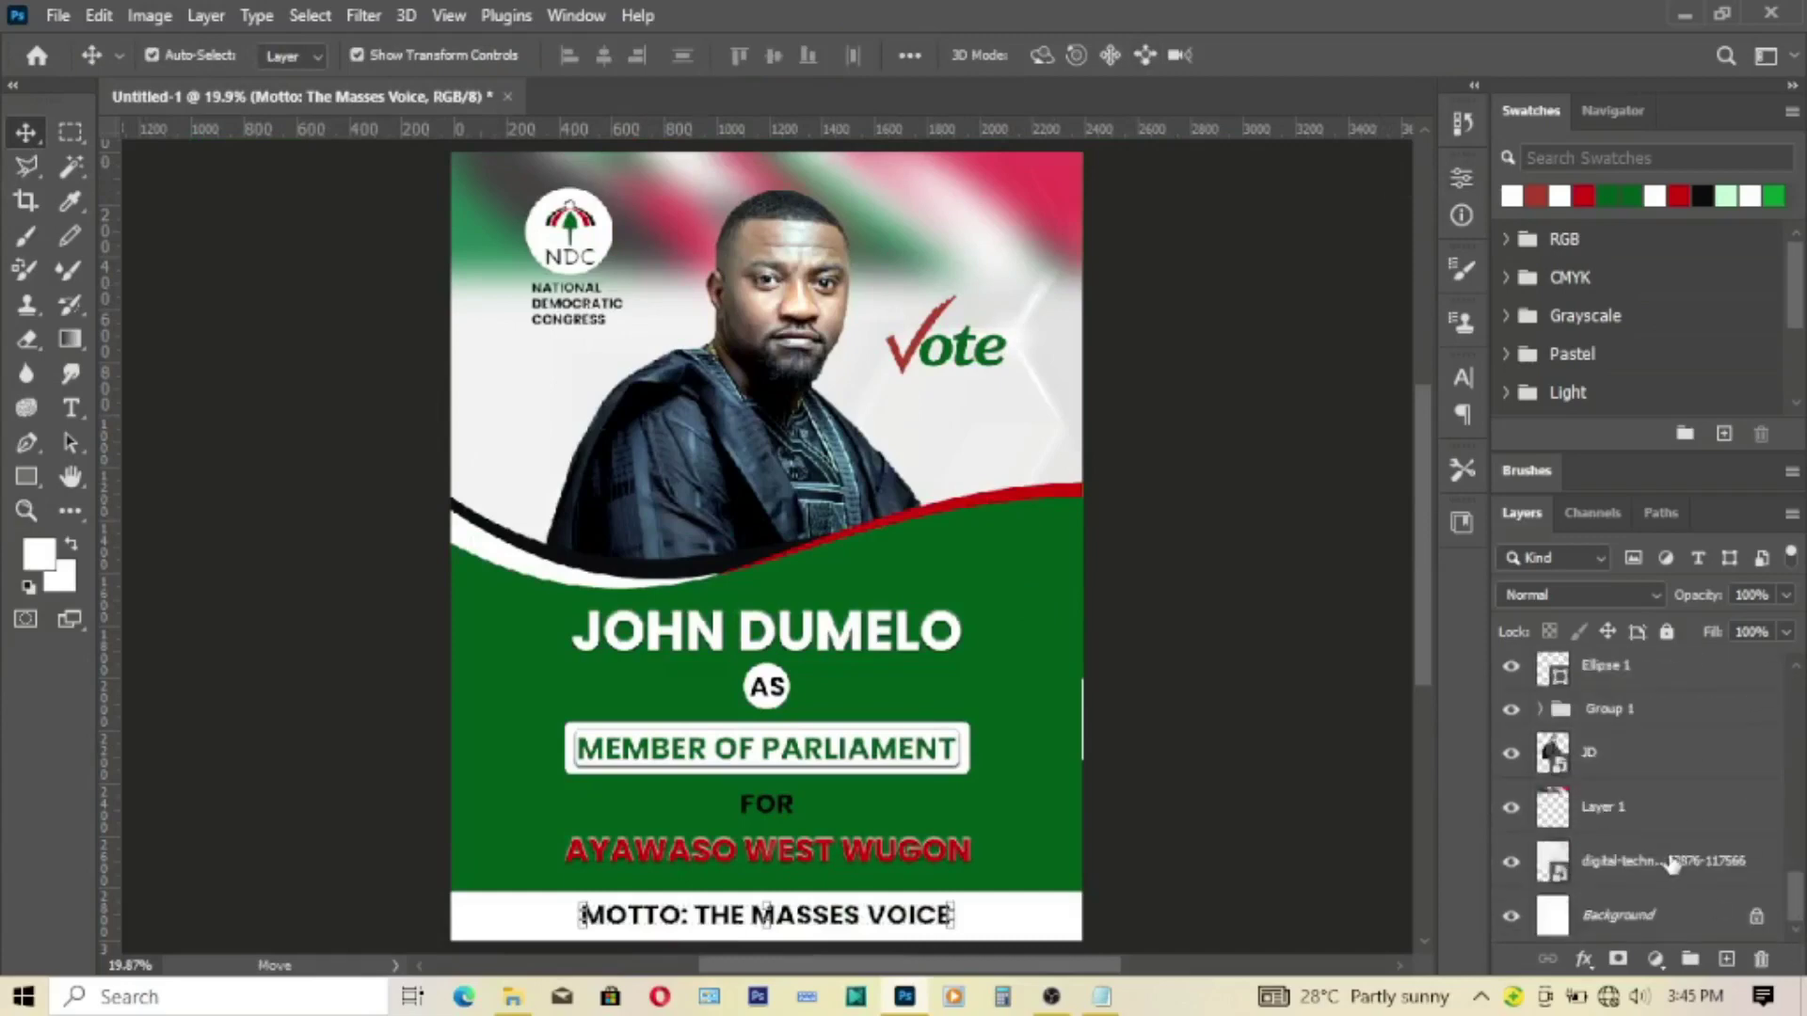
key("ctrl")
left_click(1671, 864)
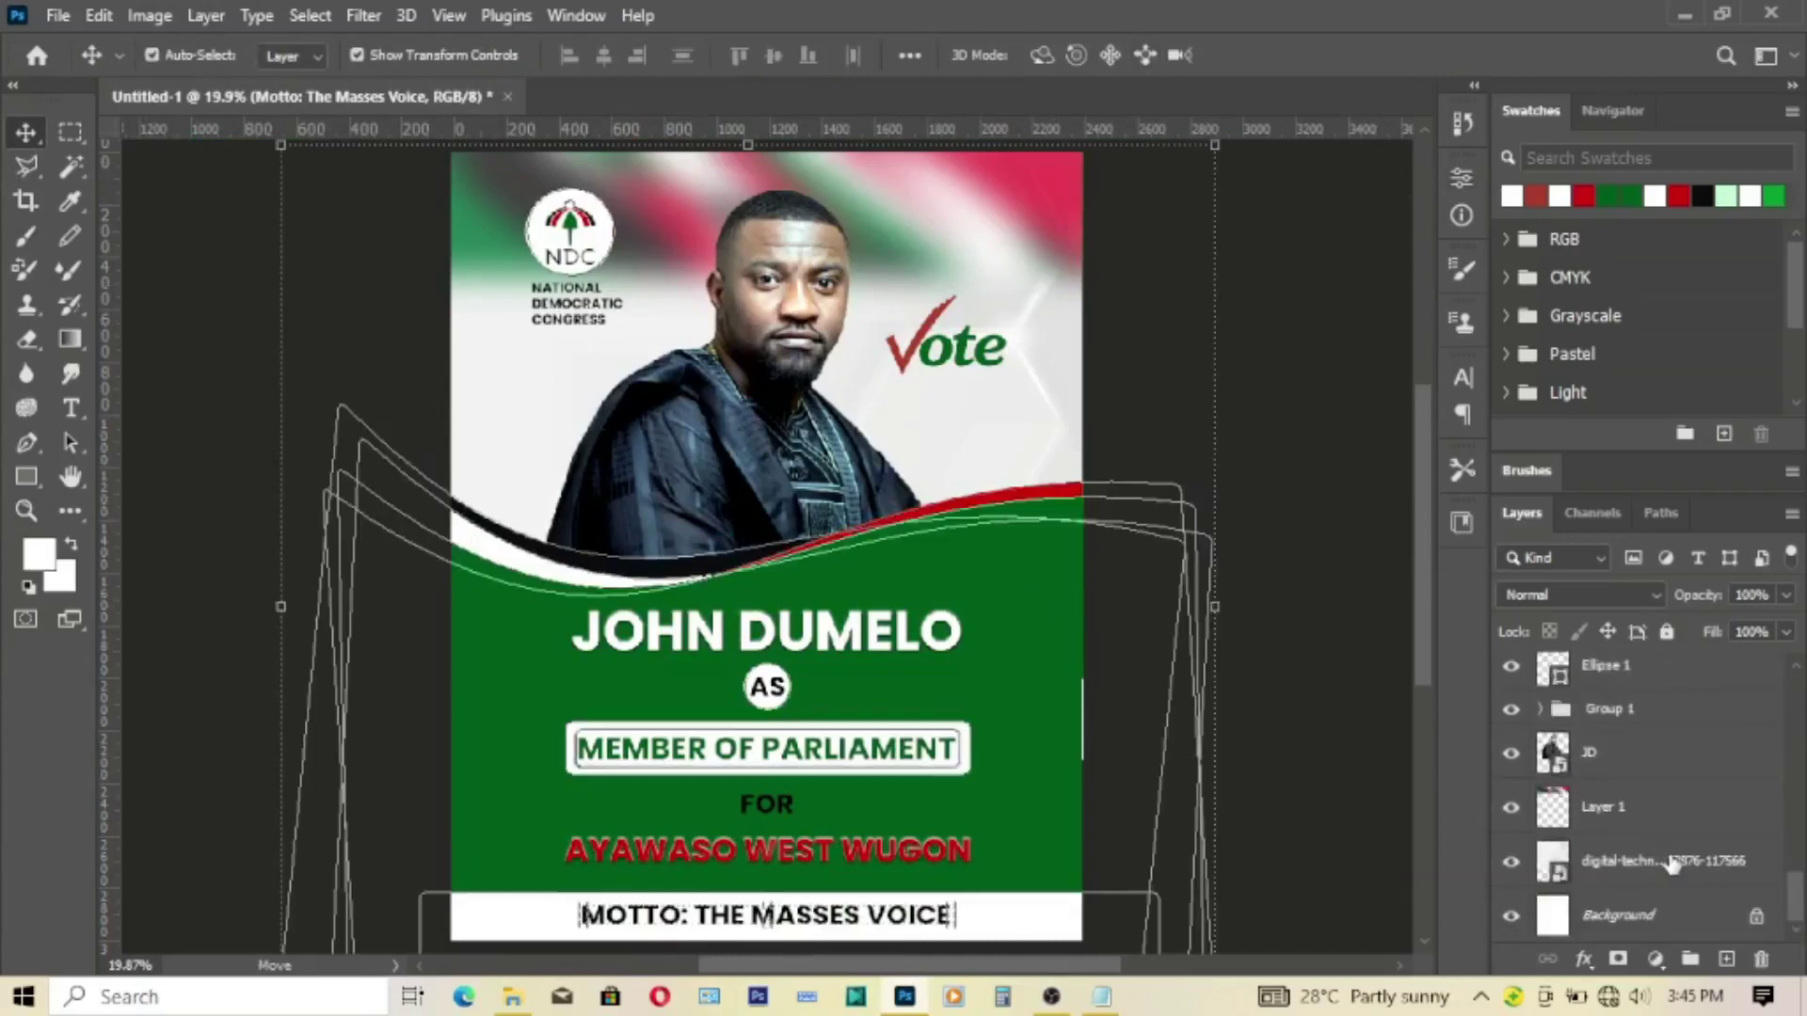
left_click(1672, 864, "shift")
key("ctrl+g")
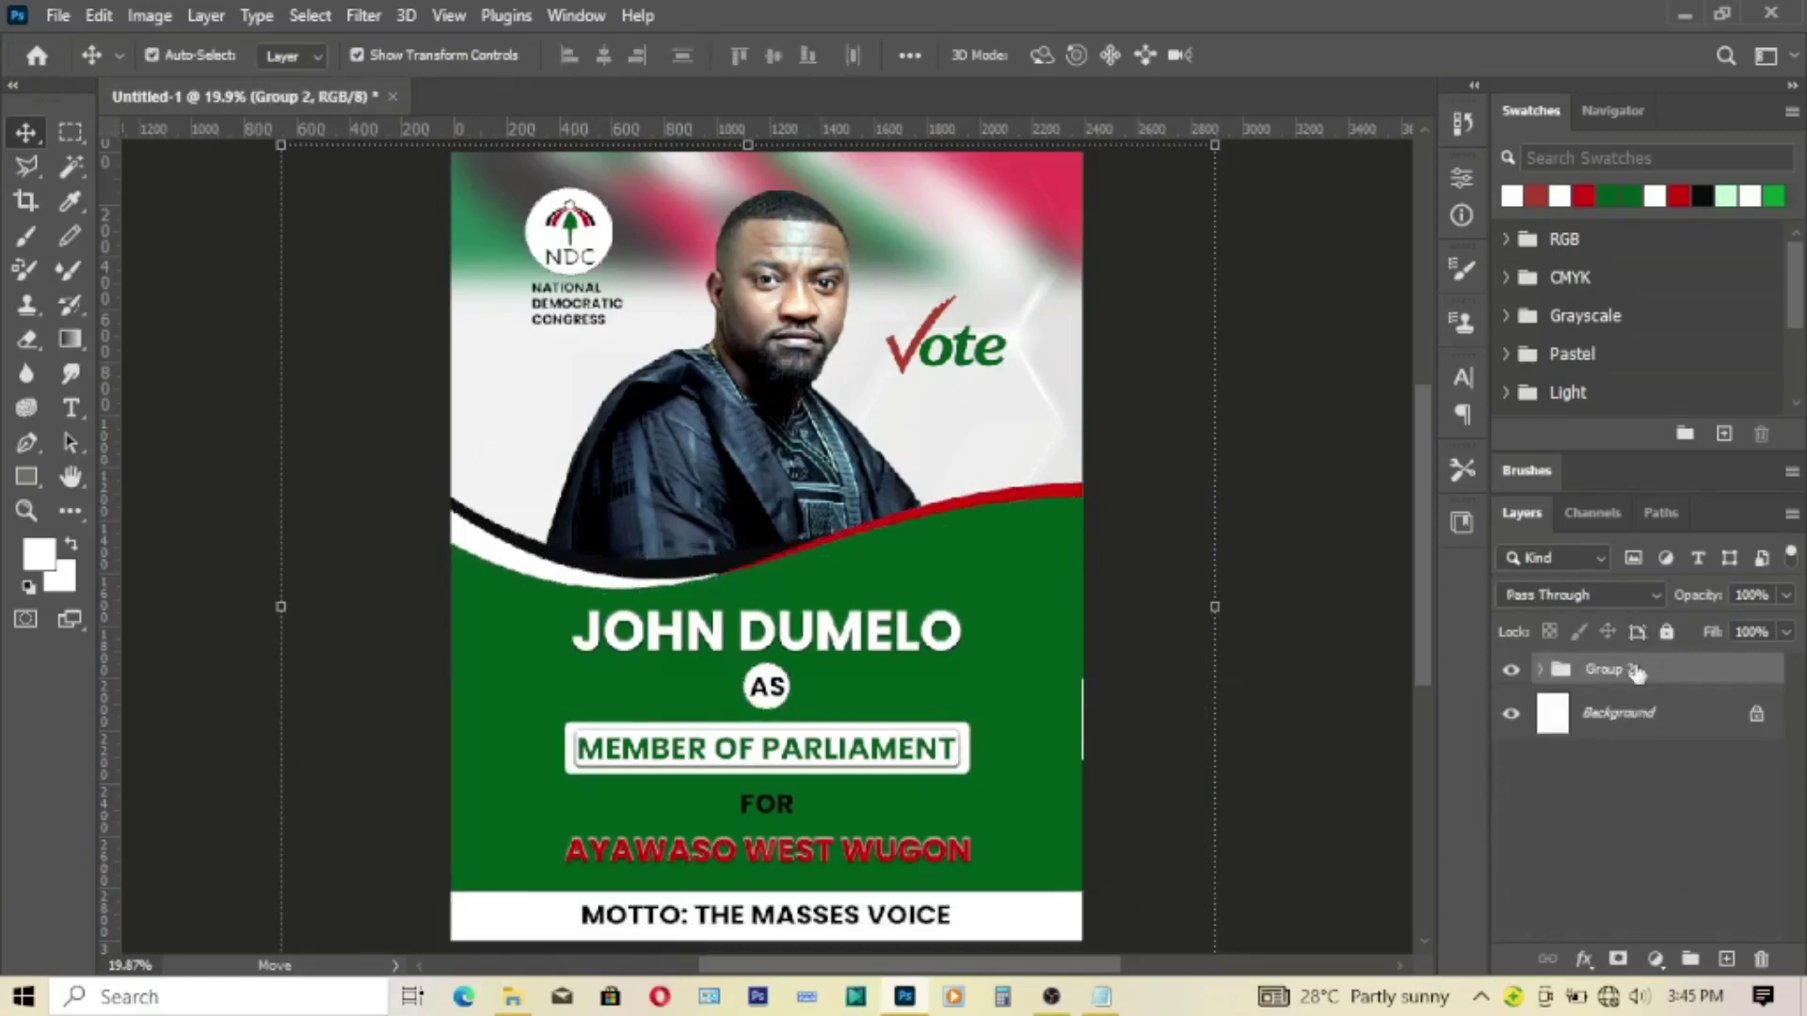
Step: Duplicate Group 2 and convert the copy into a smart object
right_click(1636, 671)
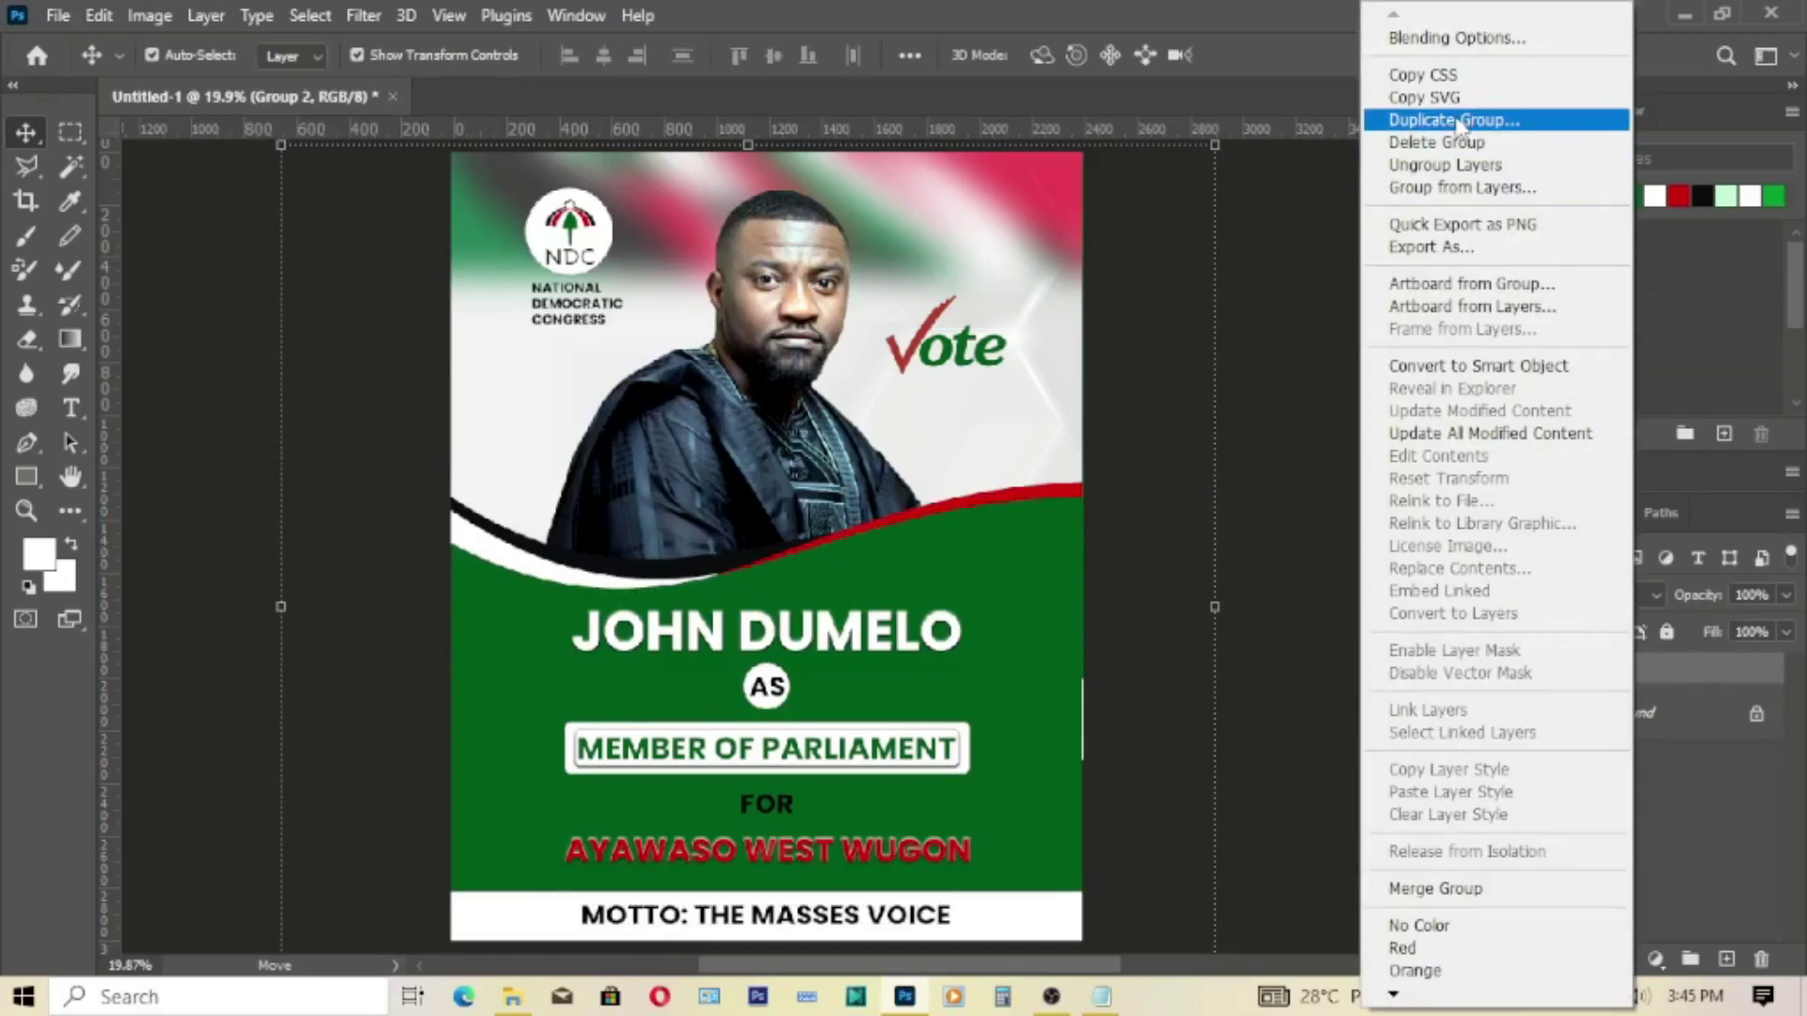
left_click(1457, 120)
left_click(1125, 250)
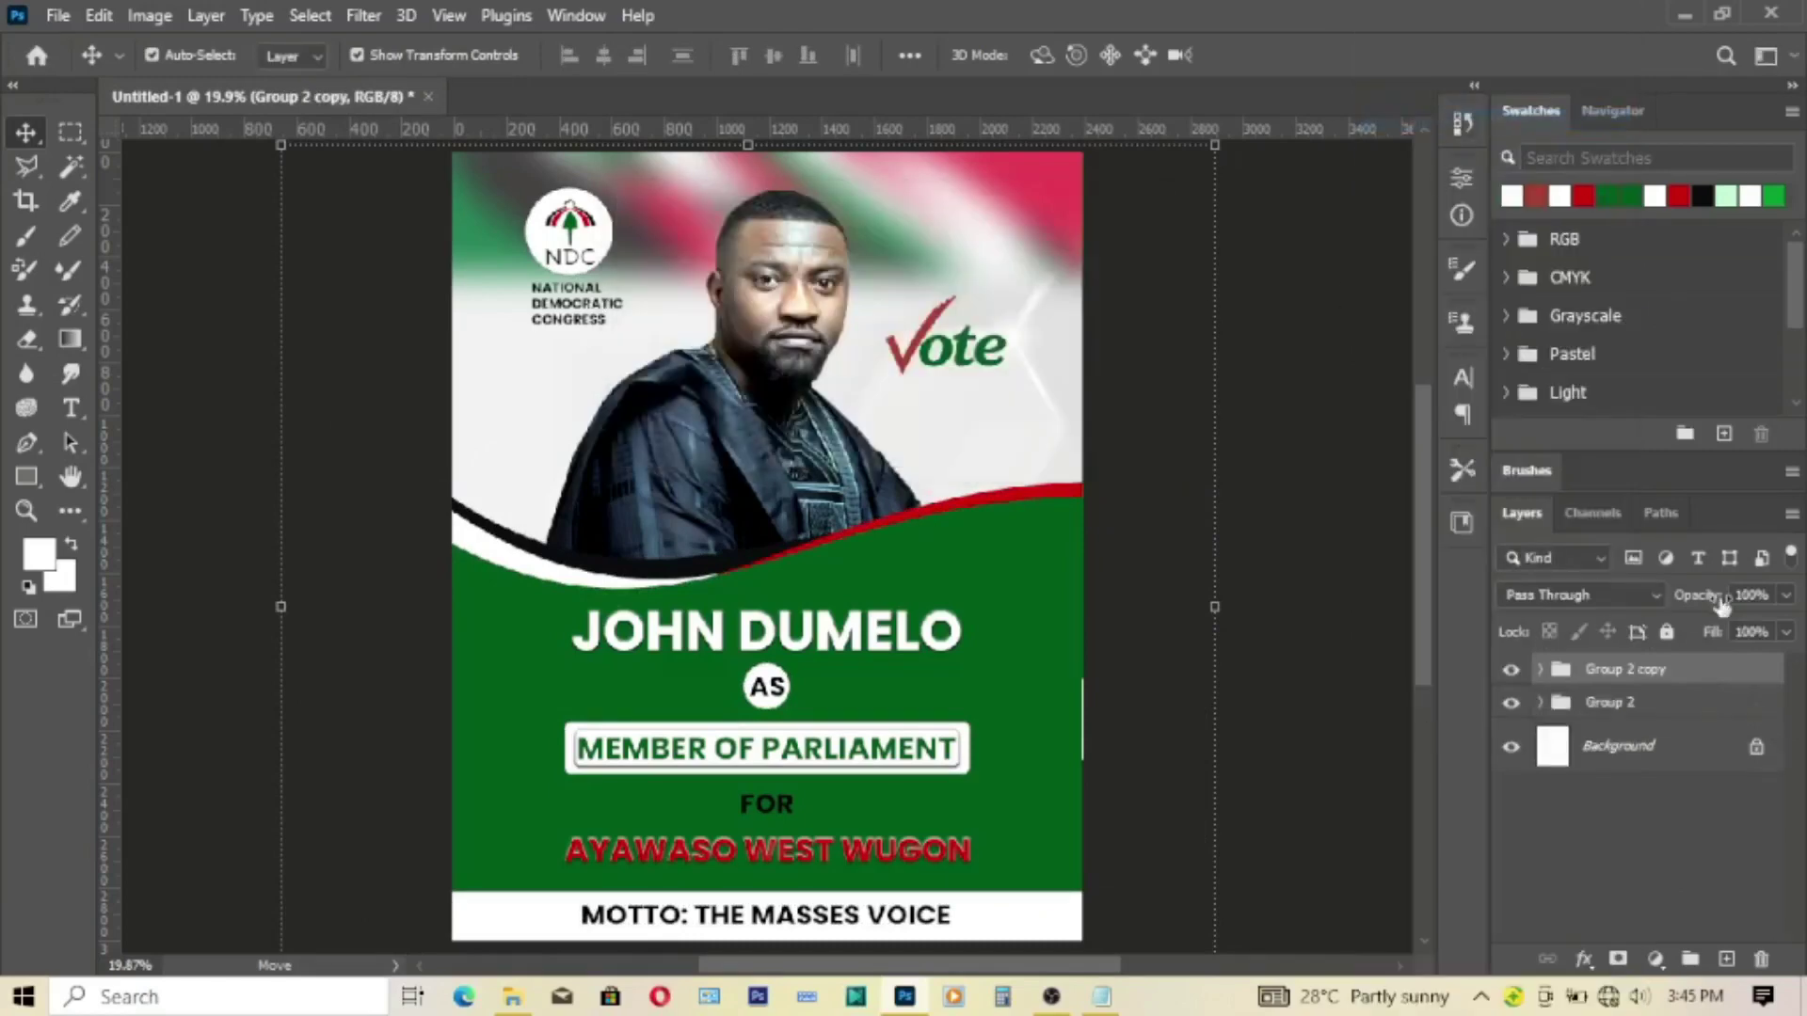
right_click(1623, 670)
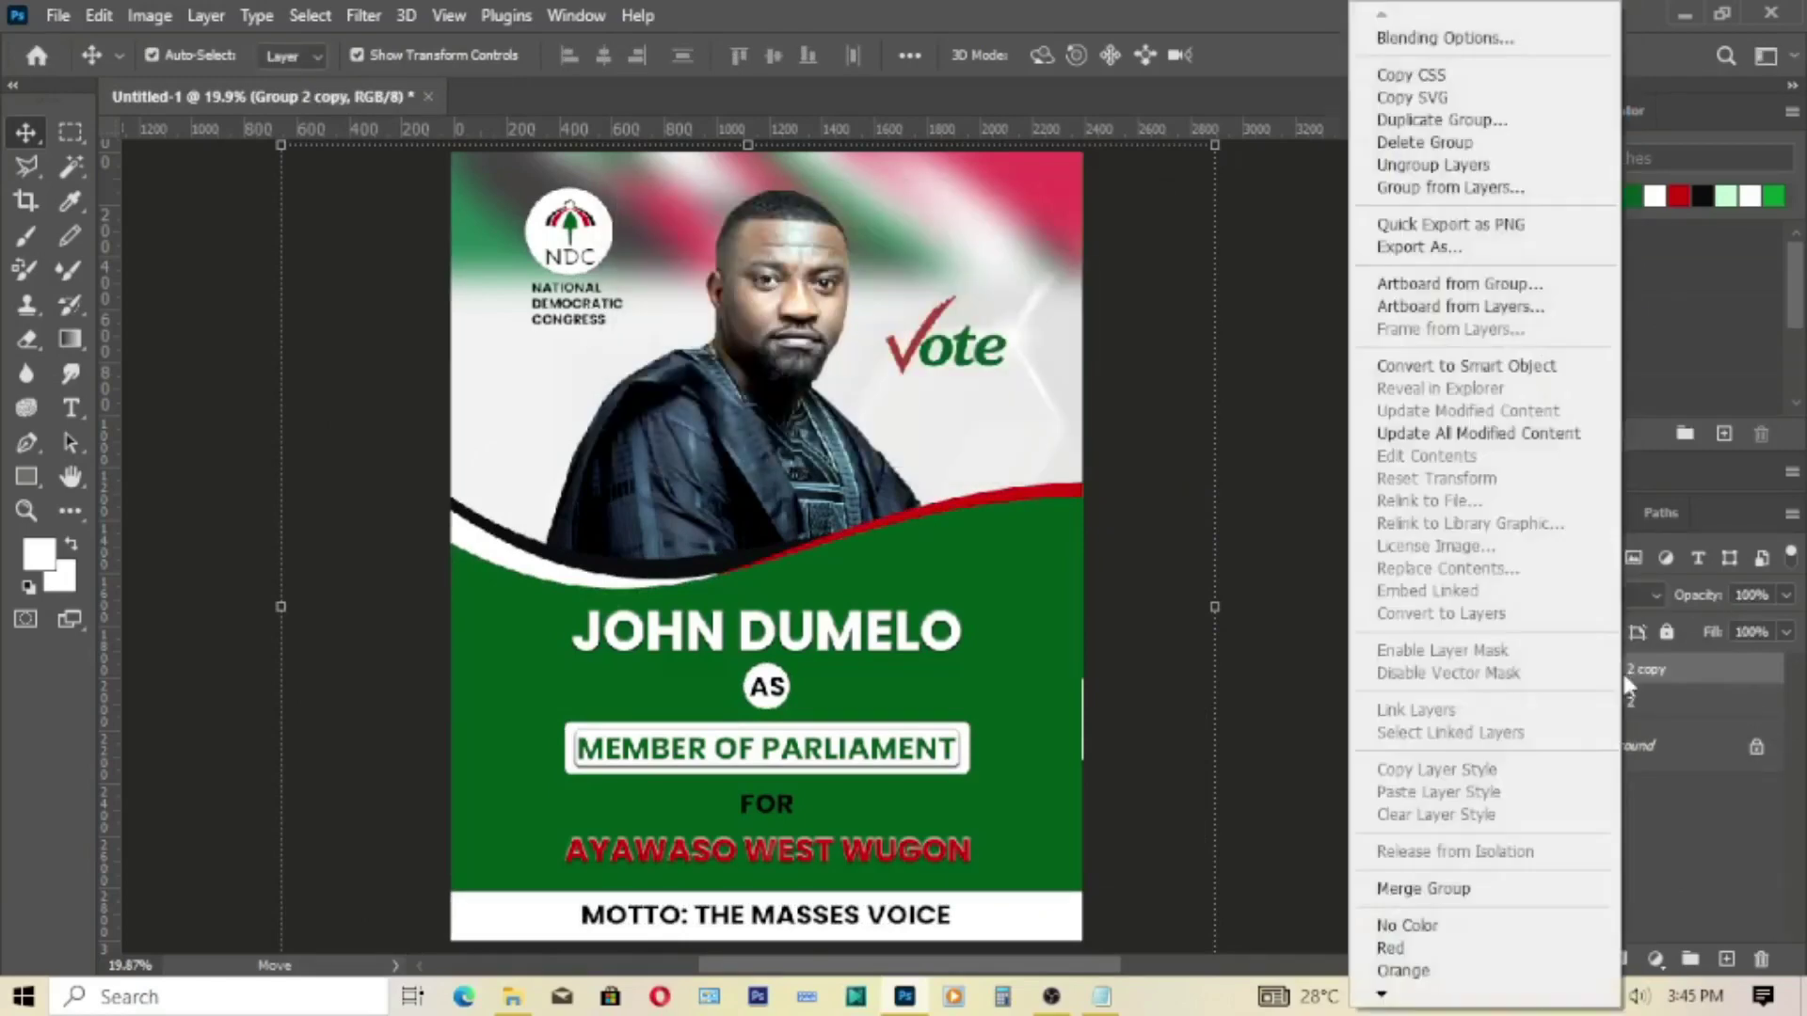
left_click(1465, 367)
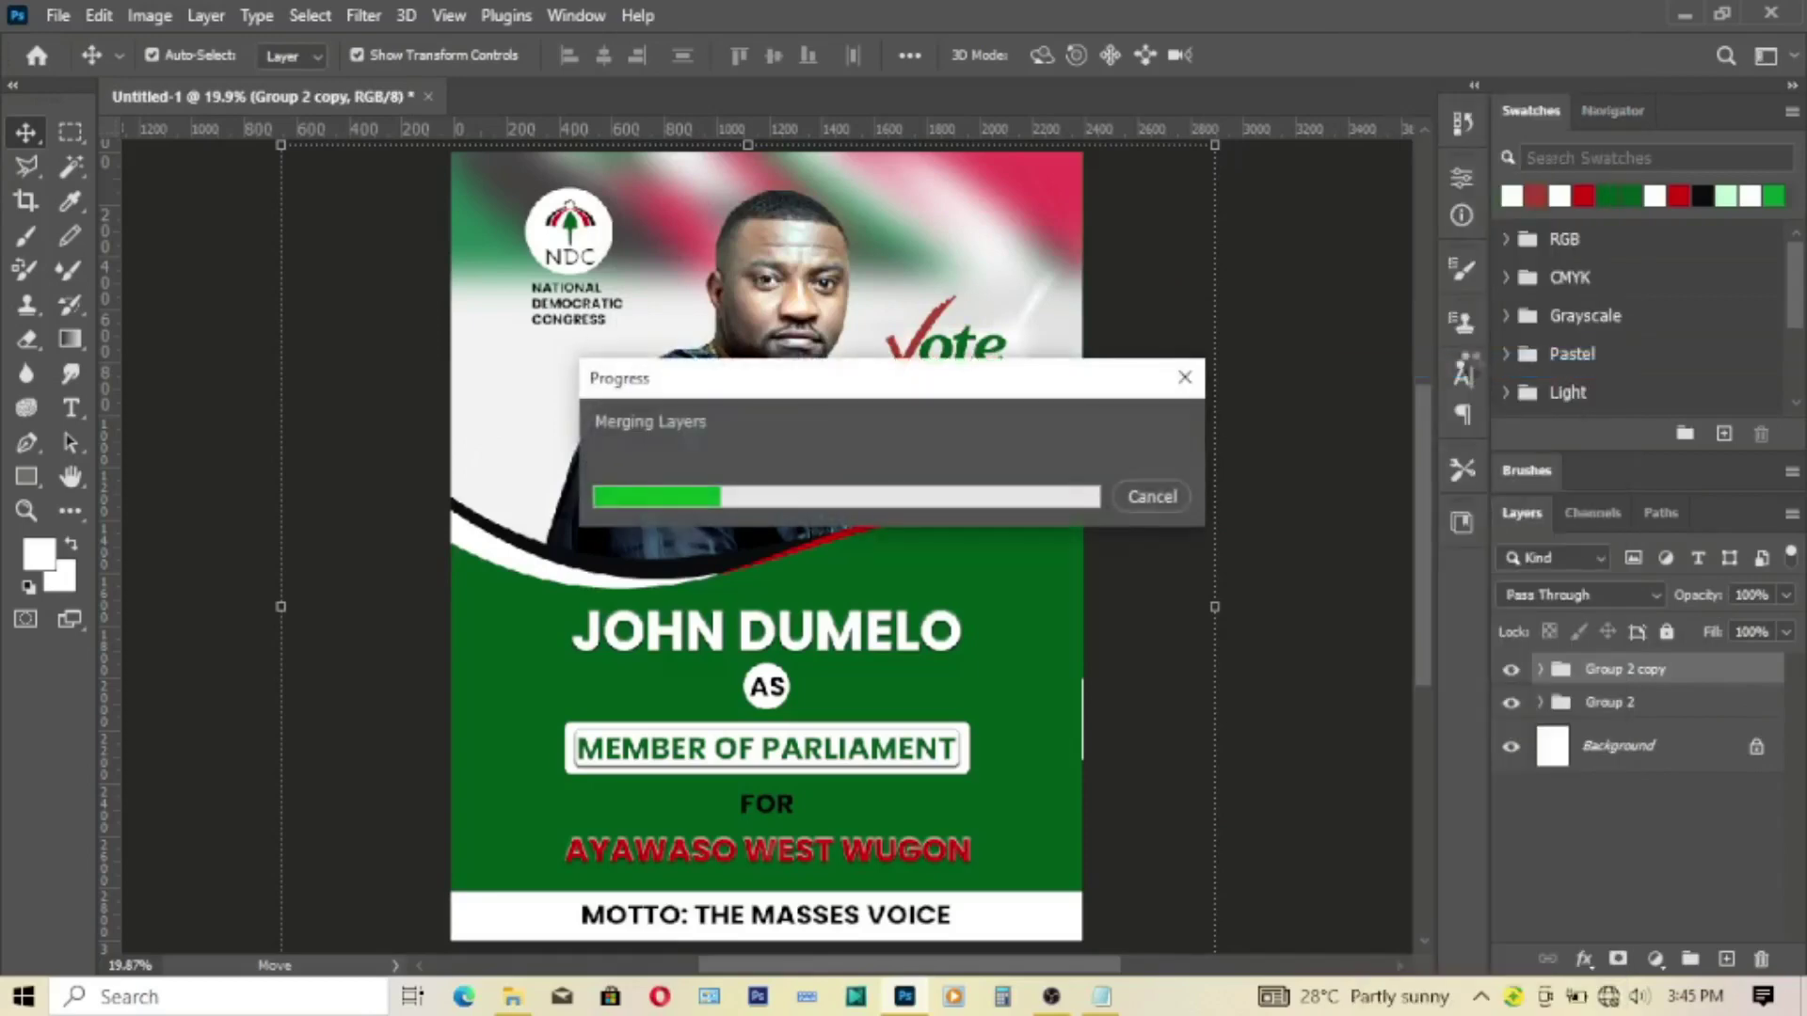
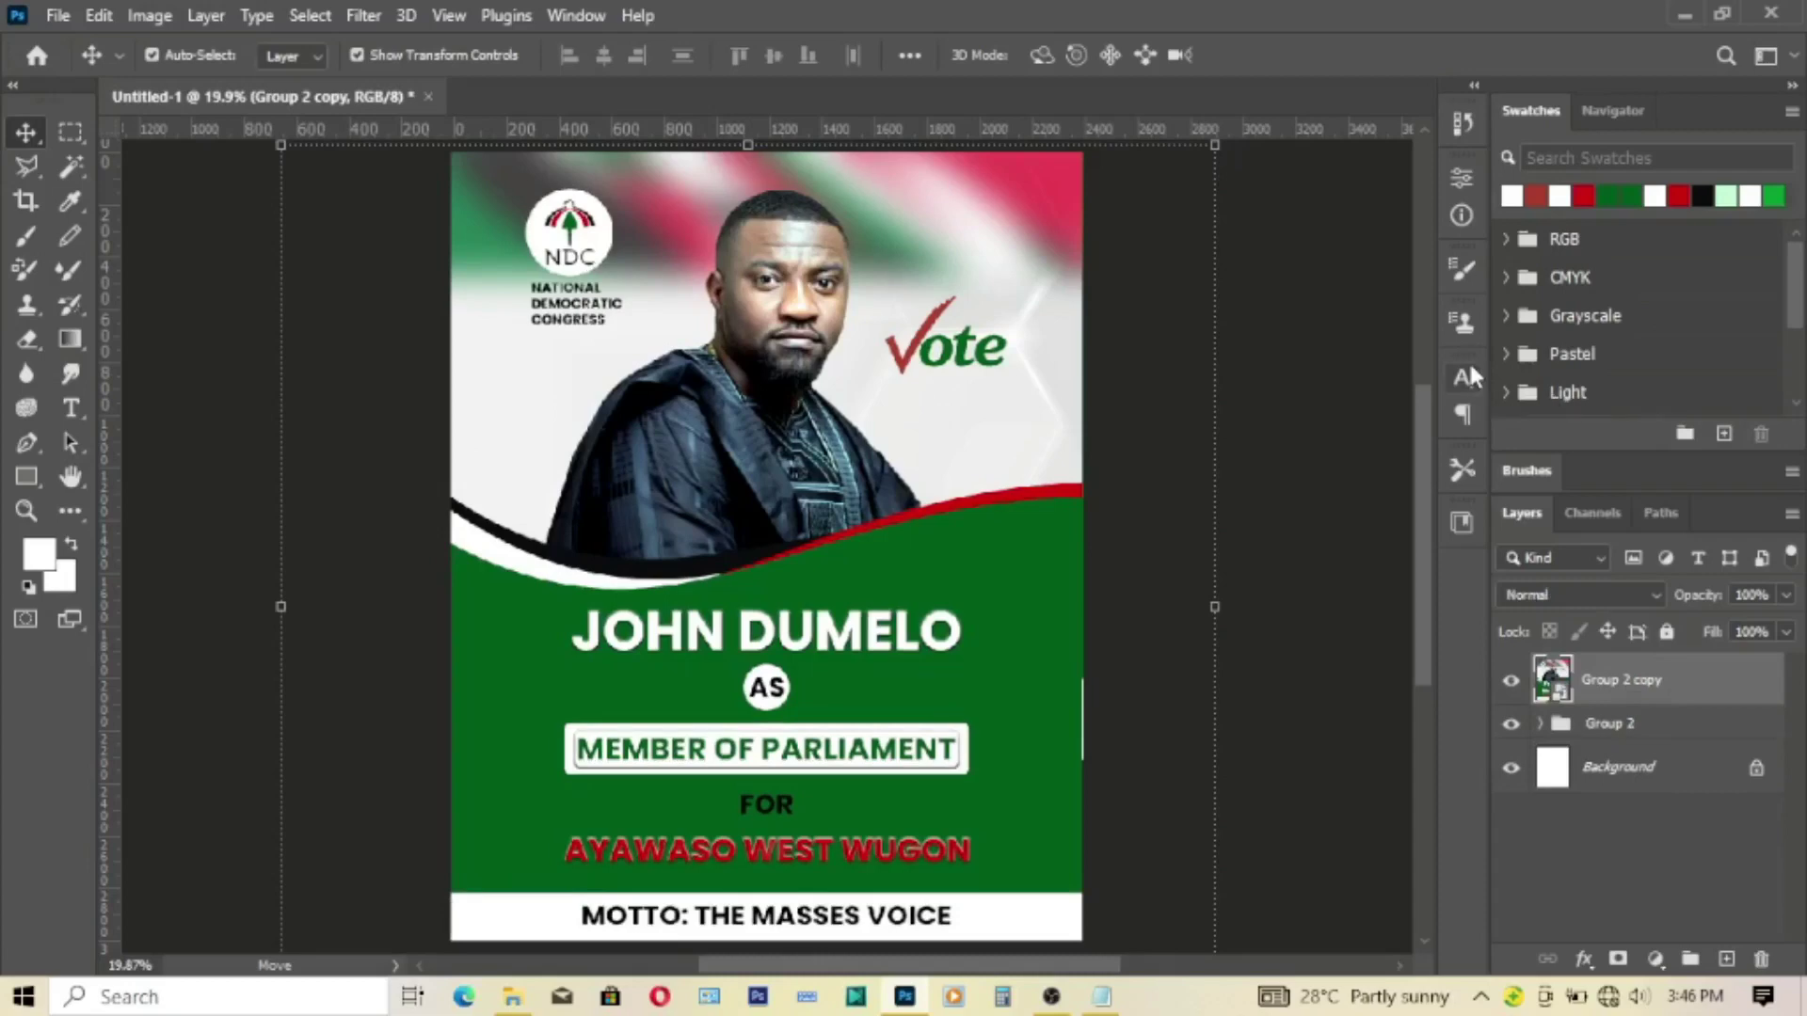
Step: Open the Camera Raw Filter from the Filter menu for the Group 2 copy layer
left_click(364, 15)
mouse_move(378, 353)
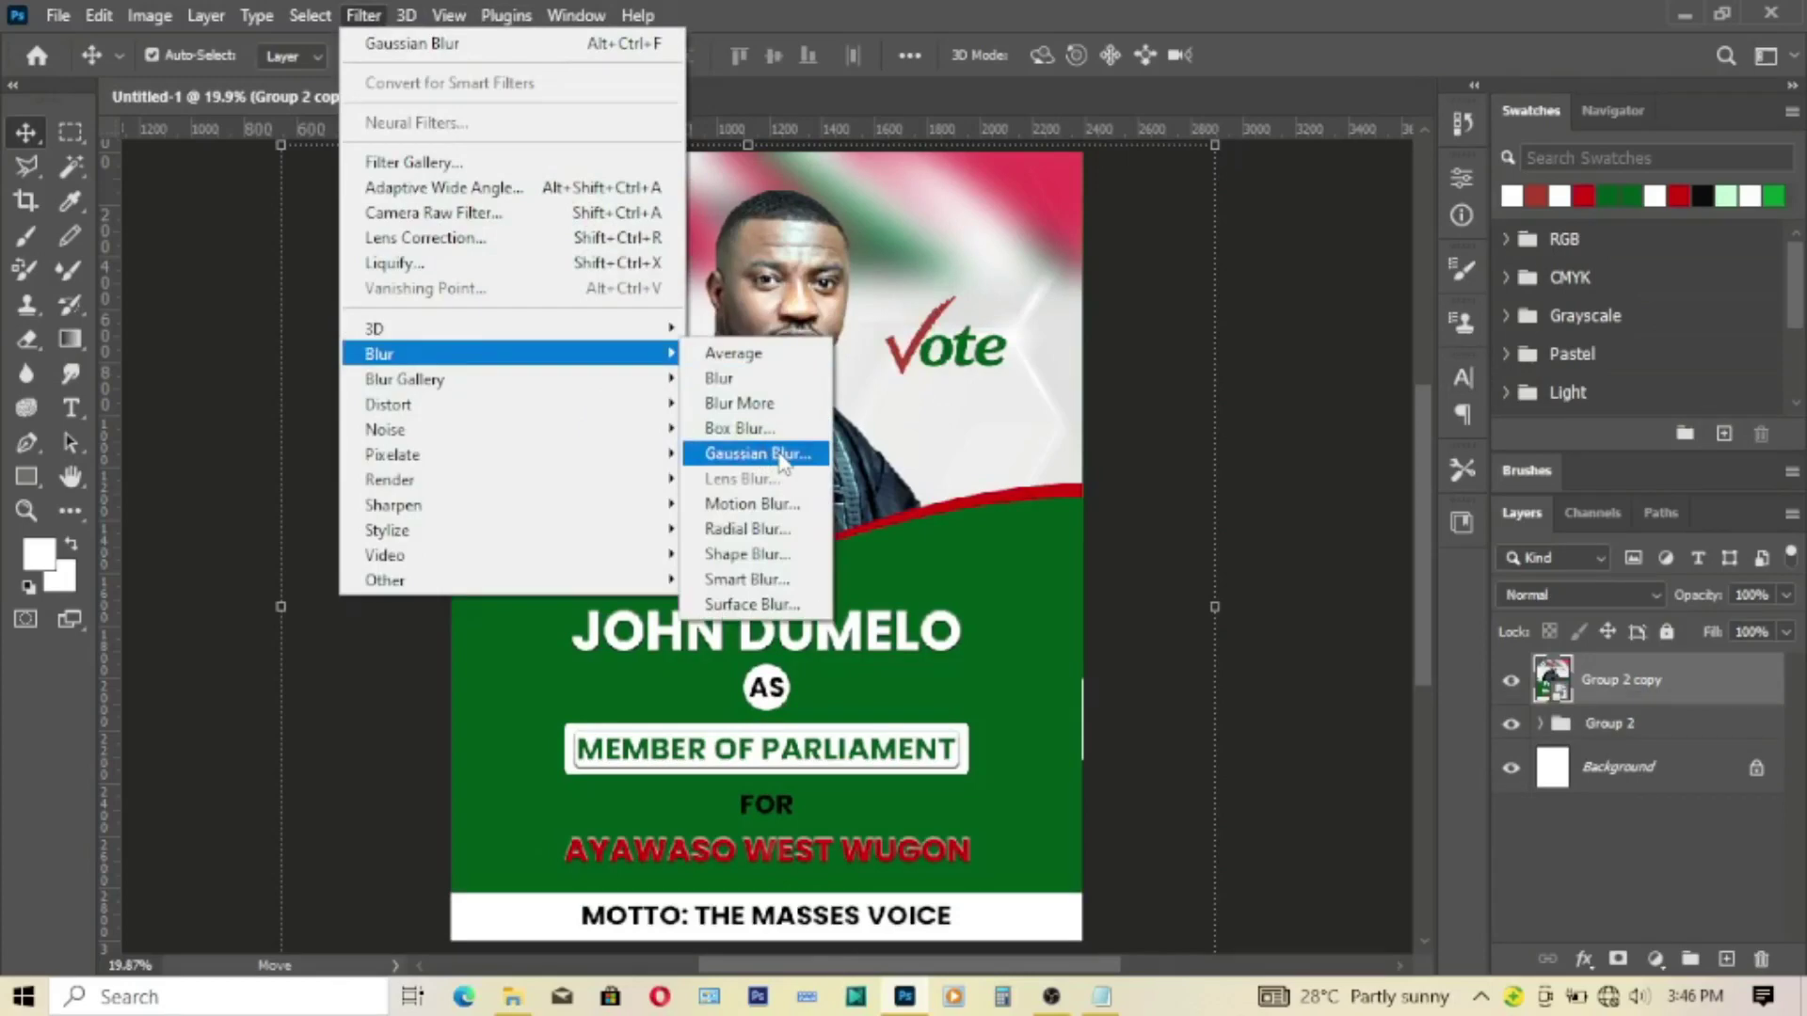
left_click(432, 212)
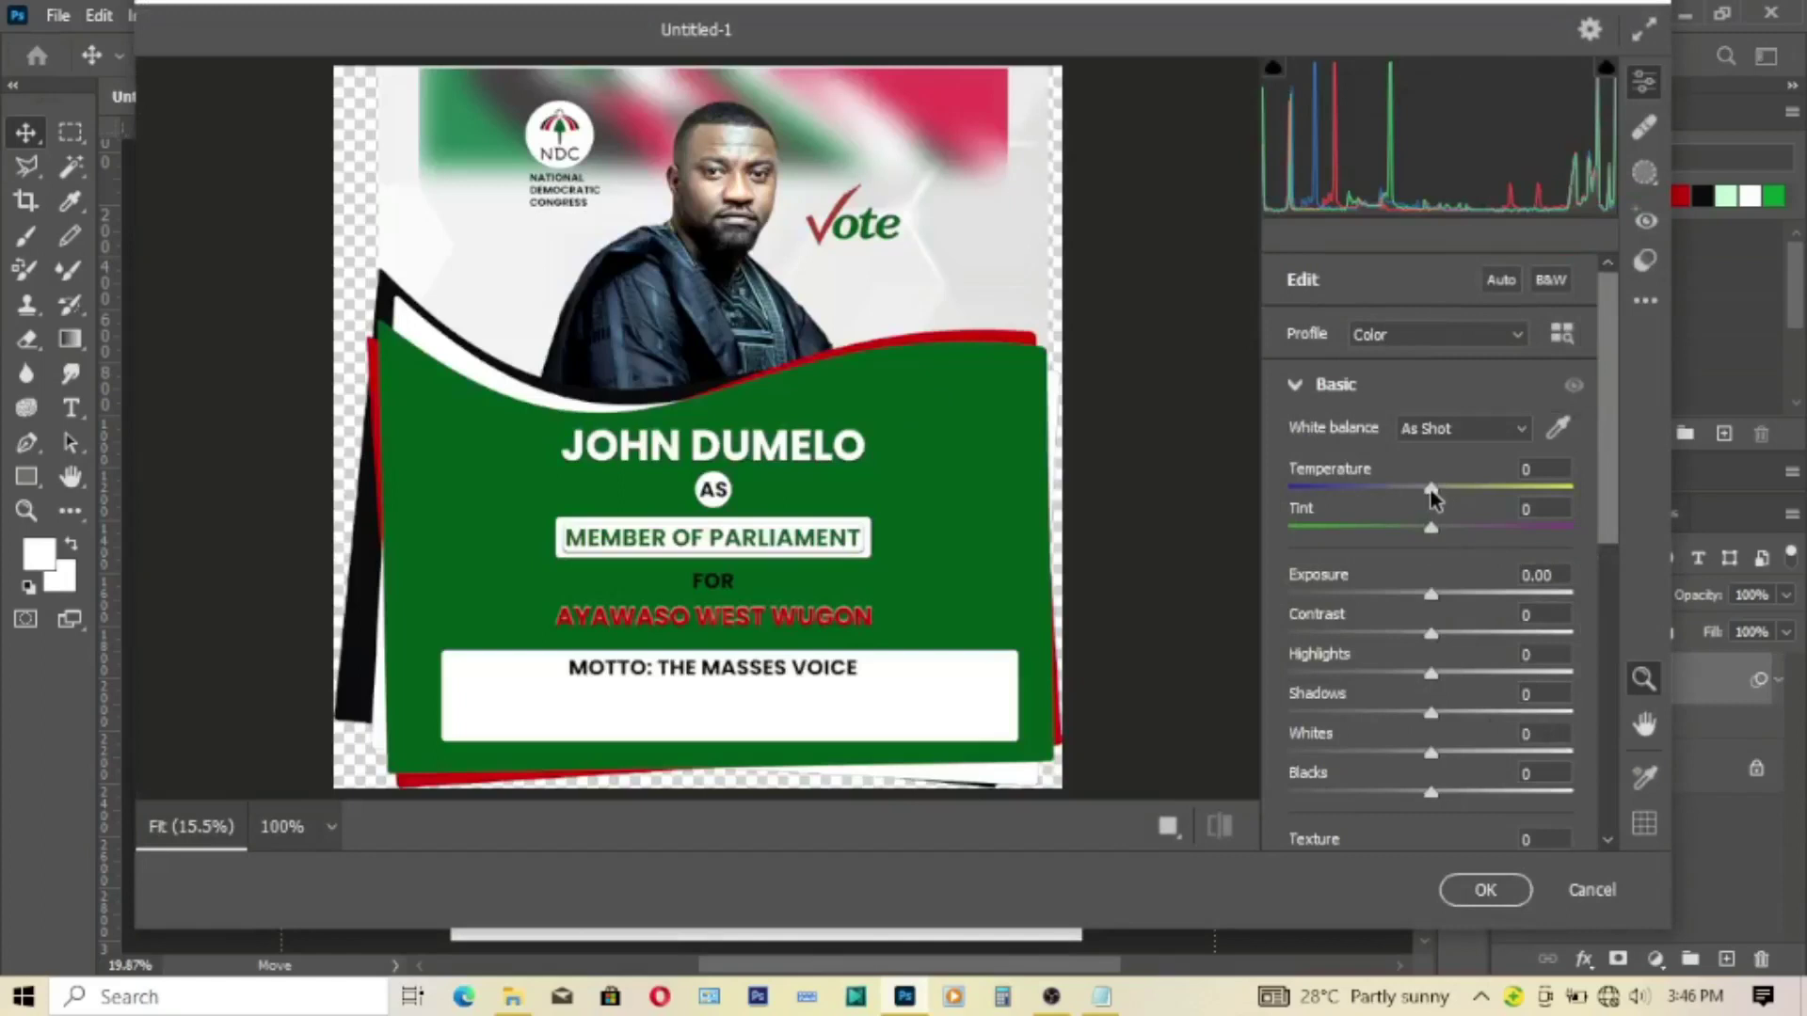
Step: Apply Camera Raw with Temperature +8, Tint -10, Exposure +0.35, then toggle Group 2 copy to compare
left_click_drag(1432, 489, 1443, 489)
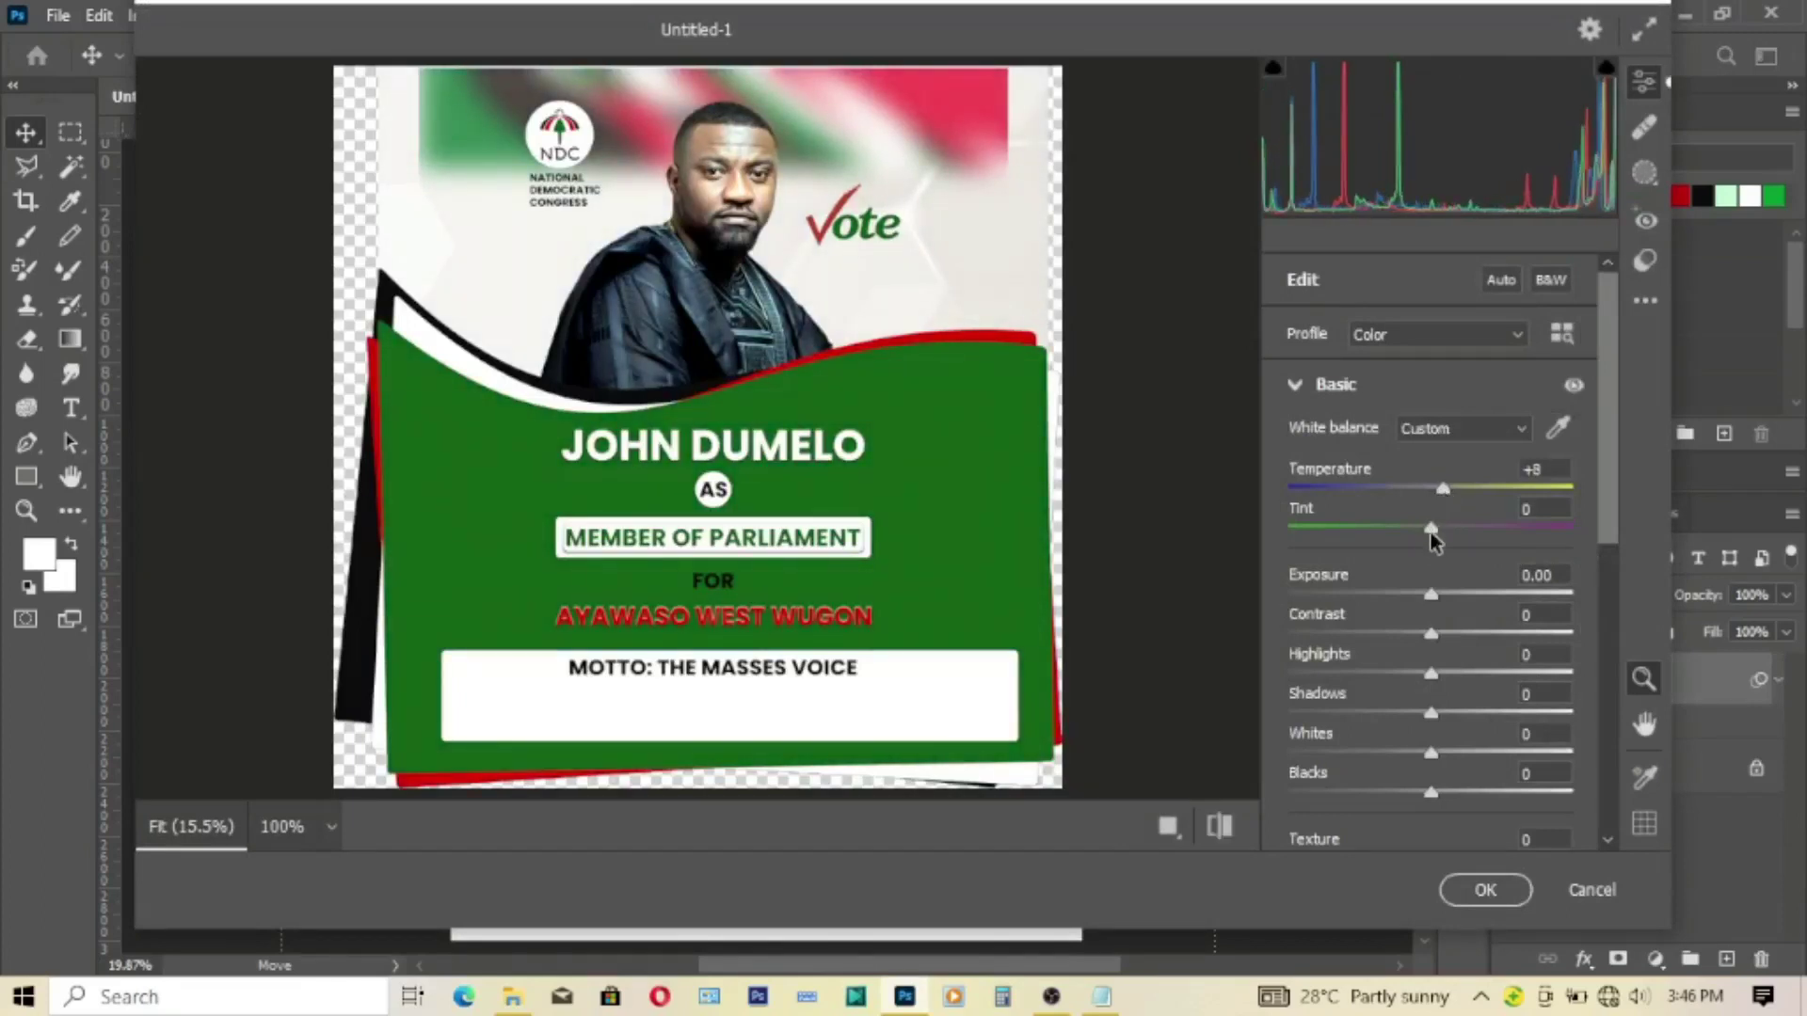
left_click_drag(1431, 530, 1418, 530)
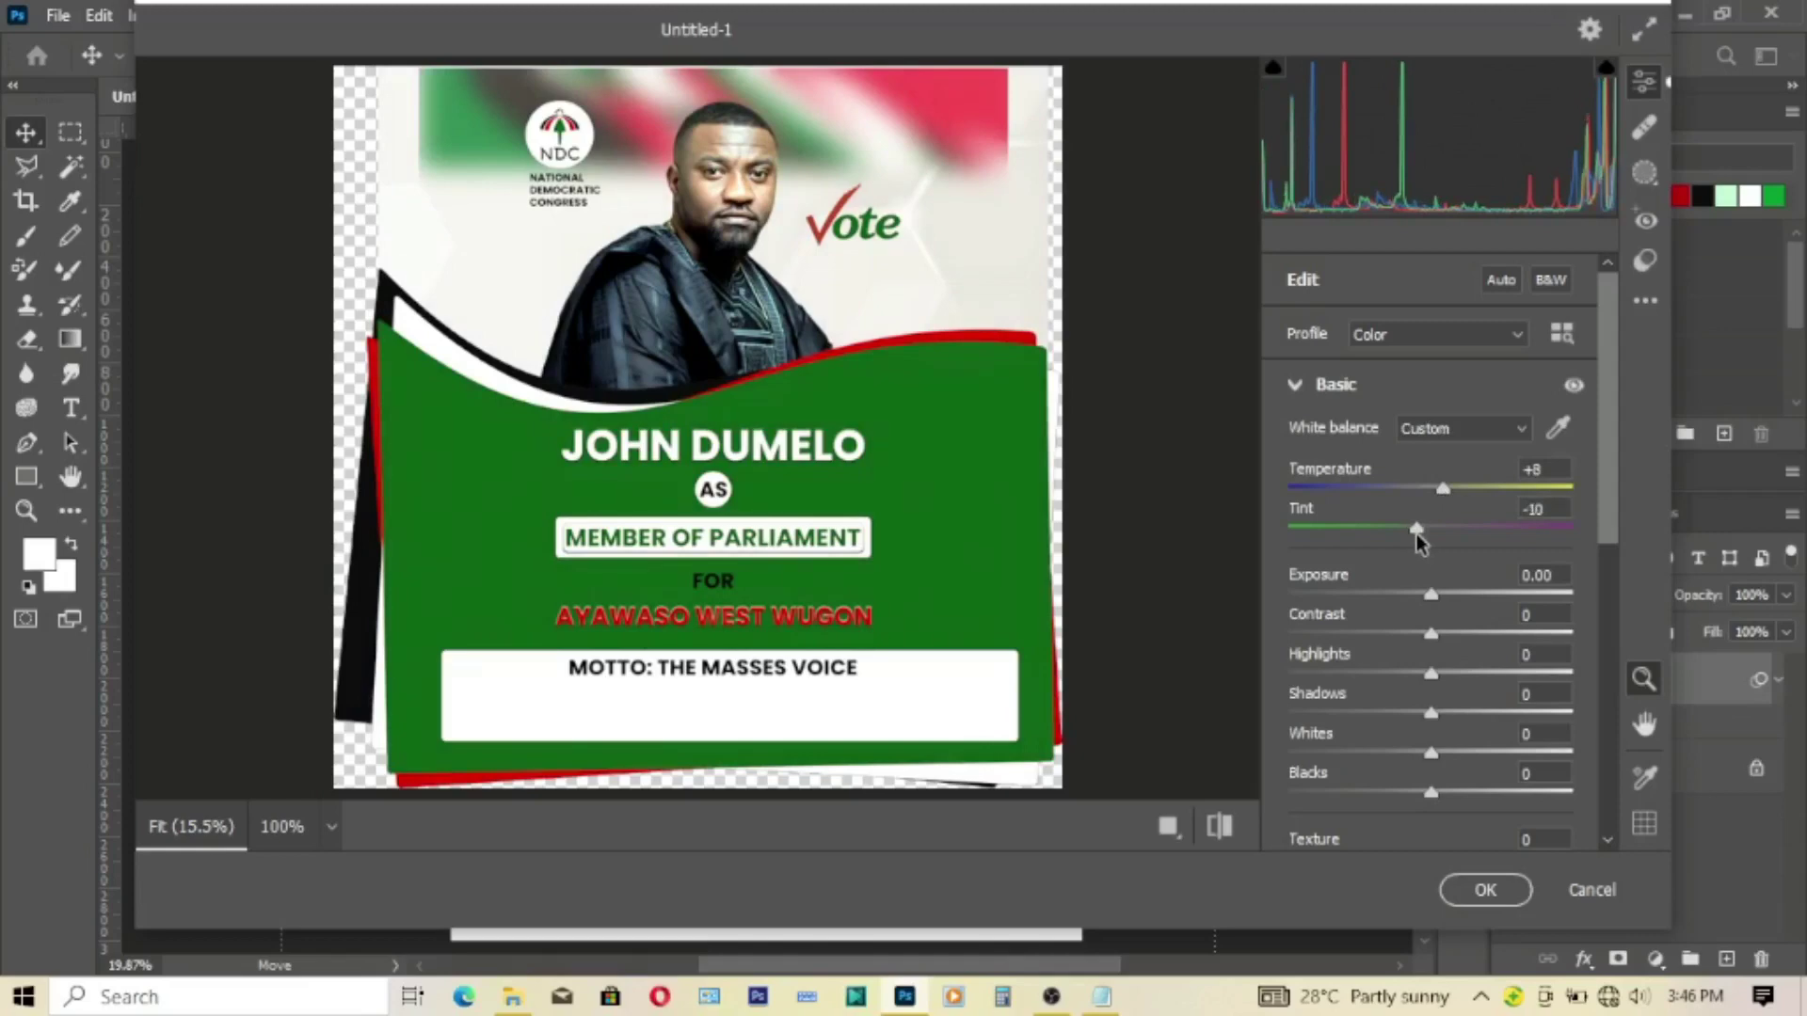
left_click_drag(1431, 594, 1443, 597)
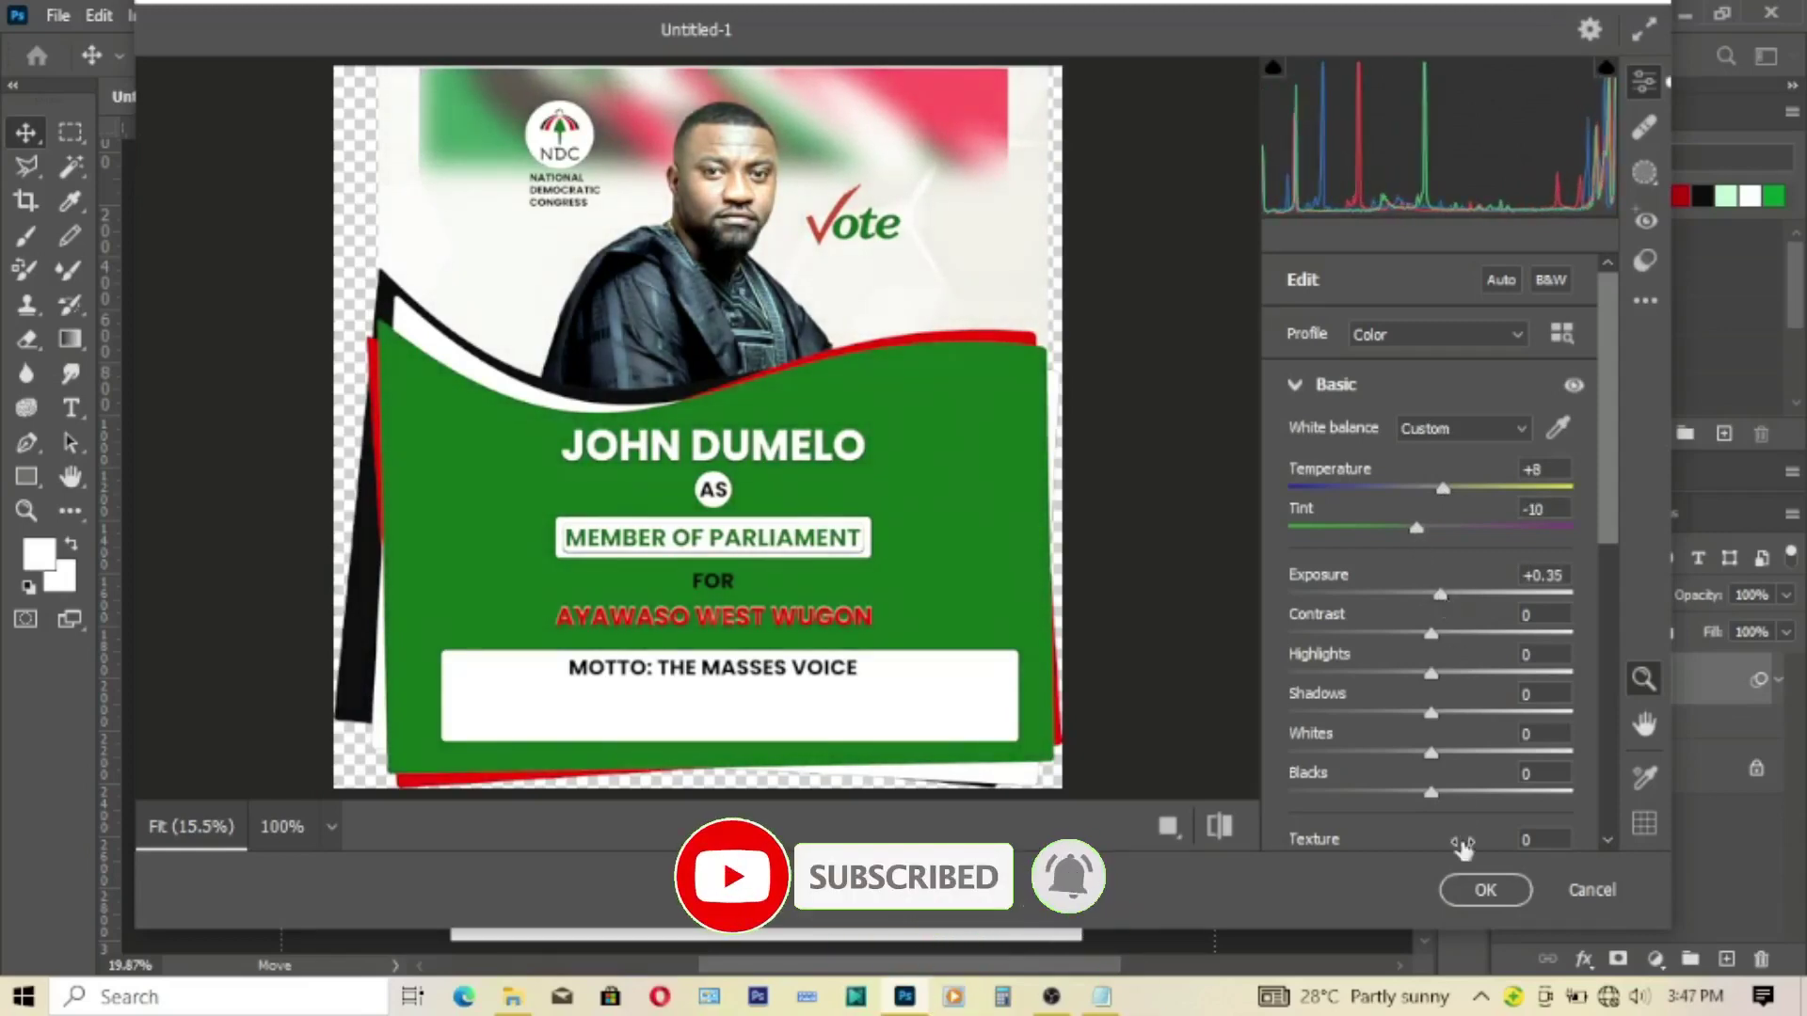
left_click(1482, 888)
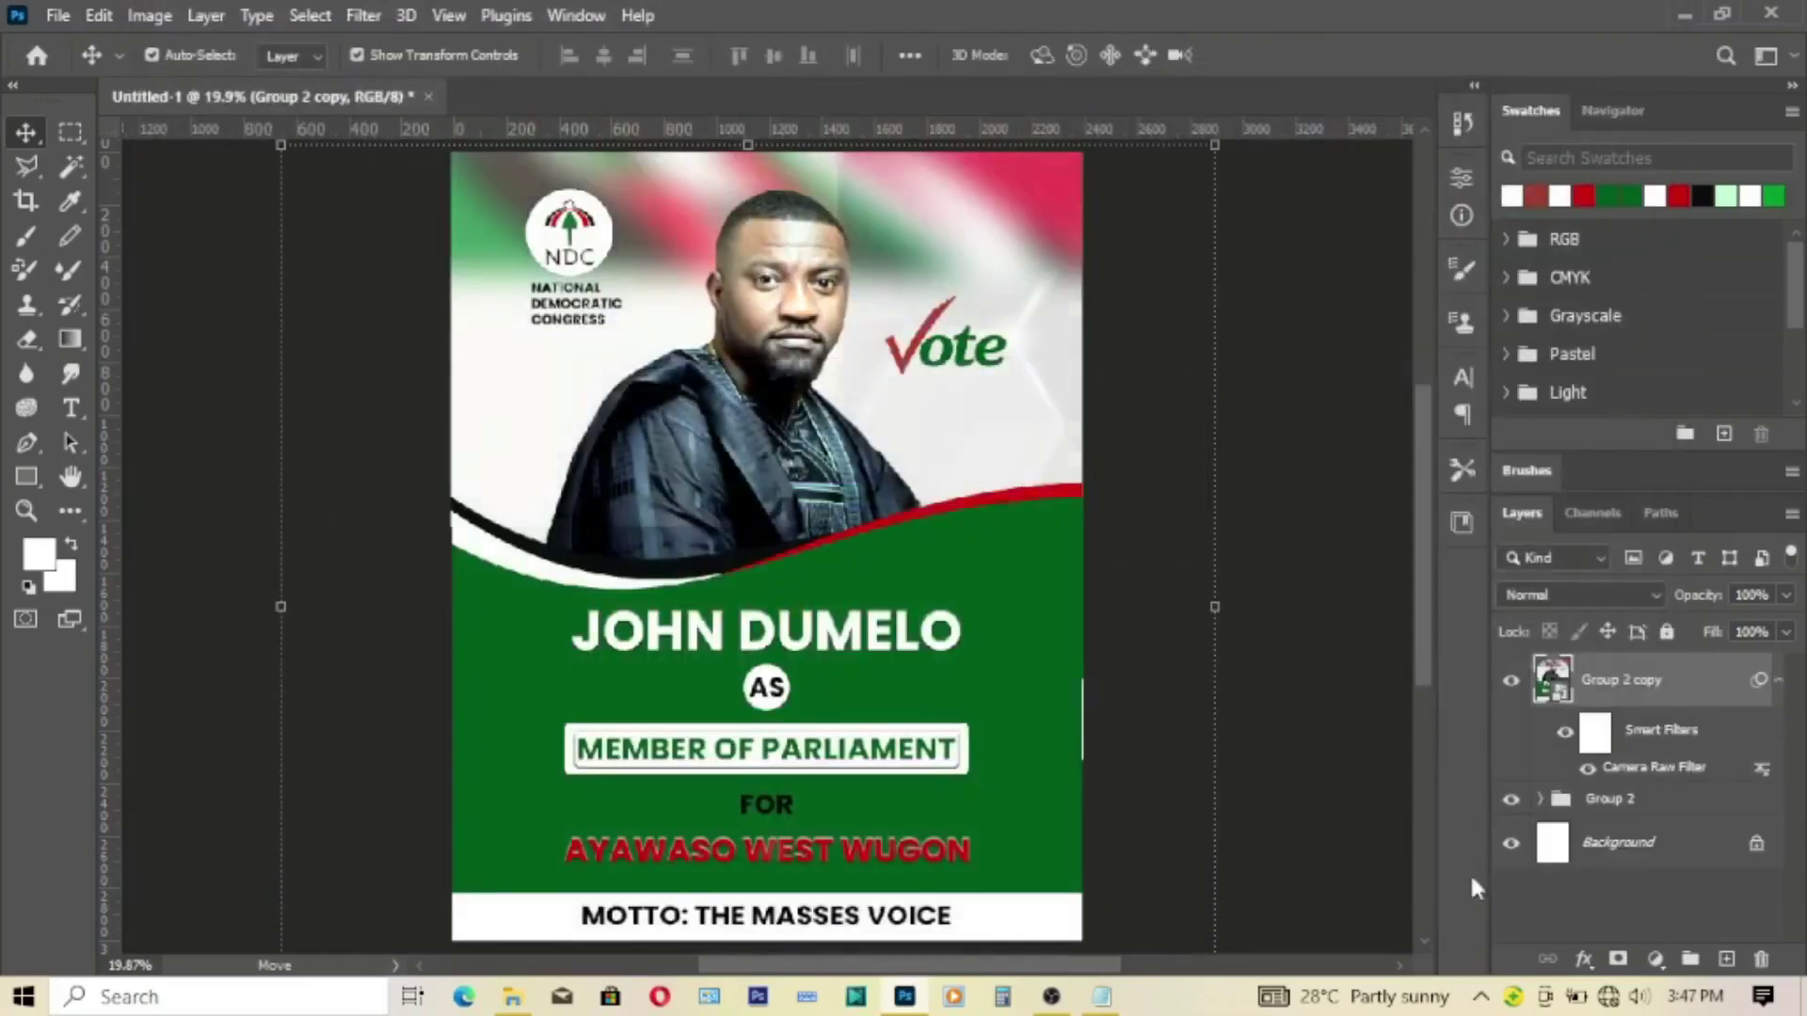
left_click(1511, 682)
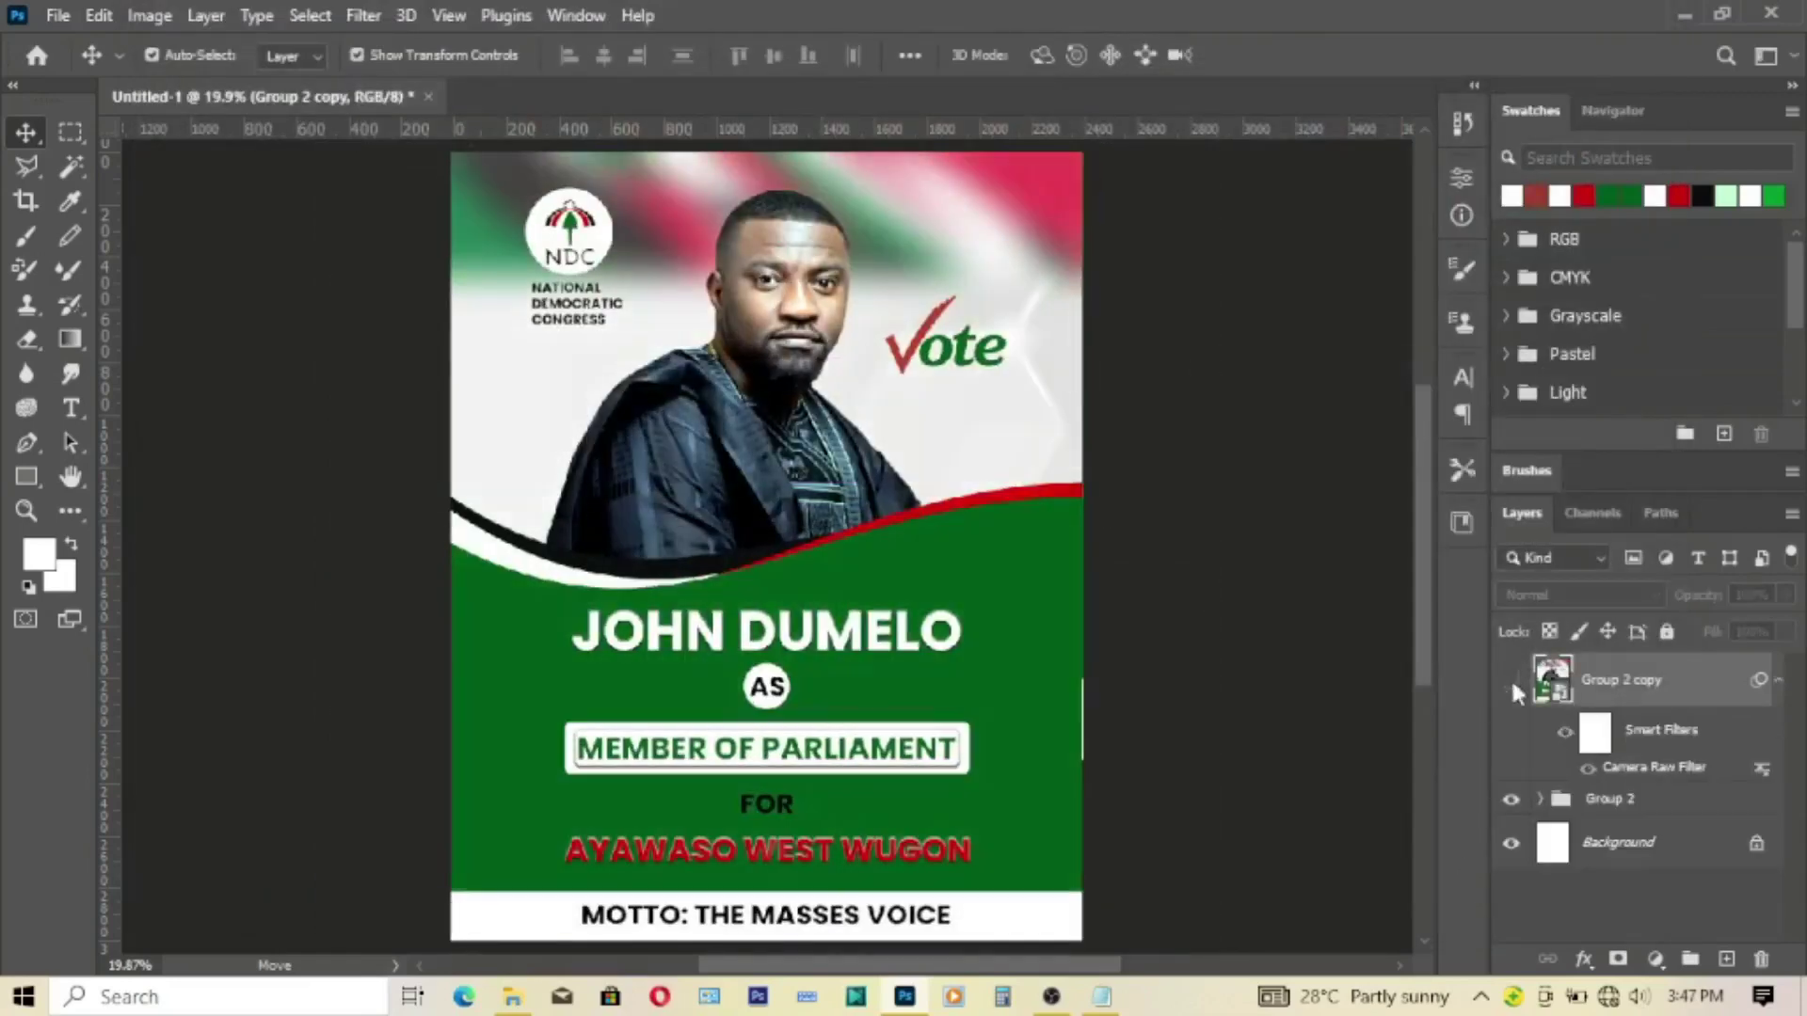
left_click(1511, 682)
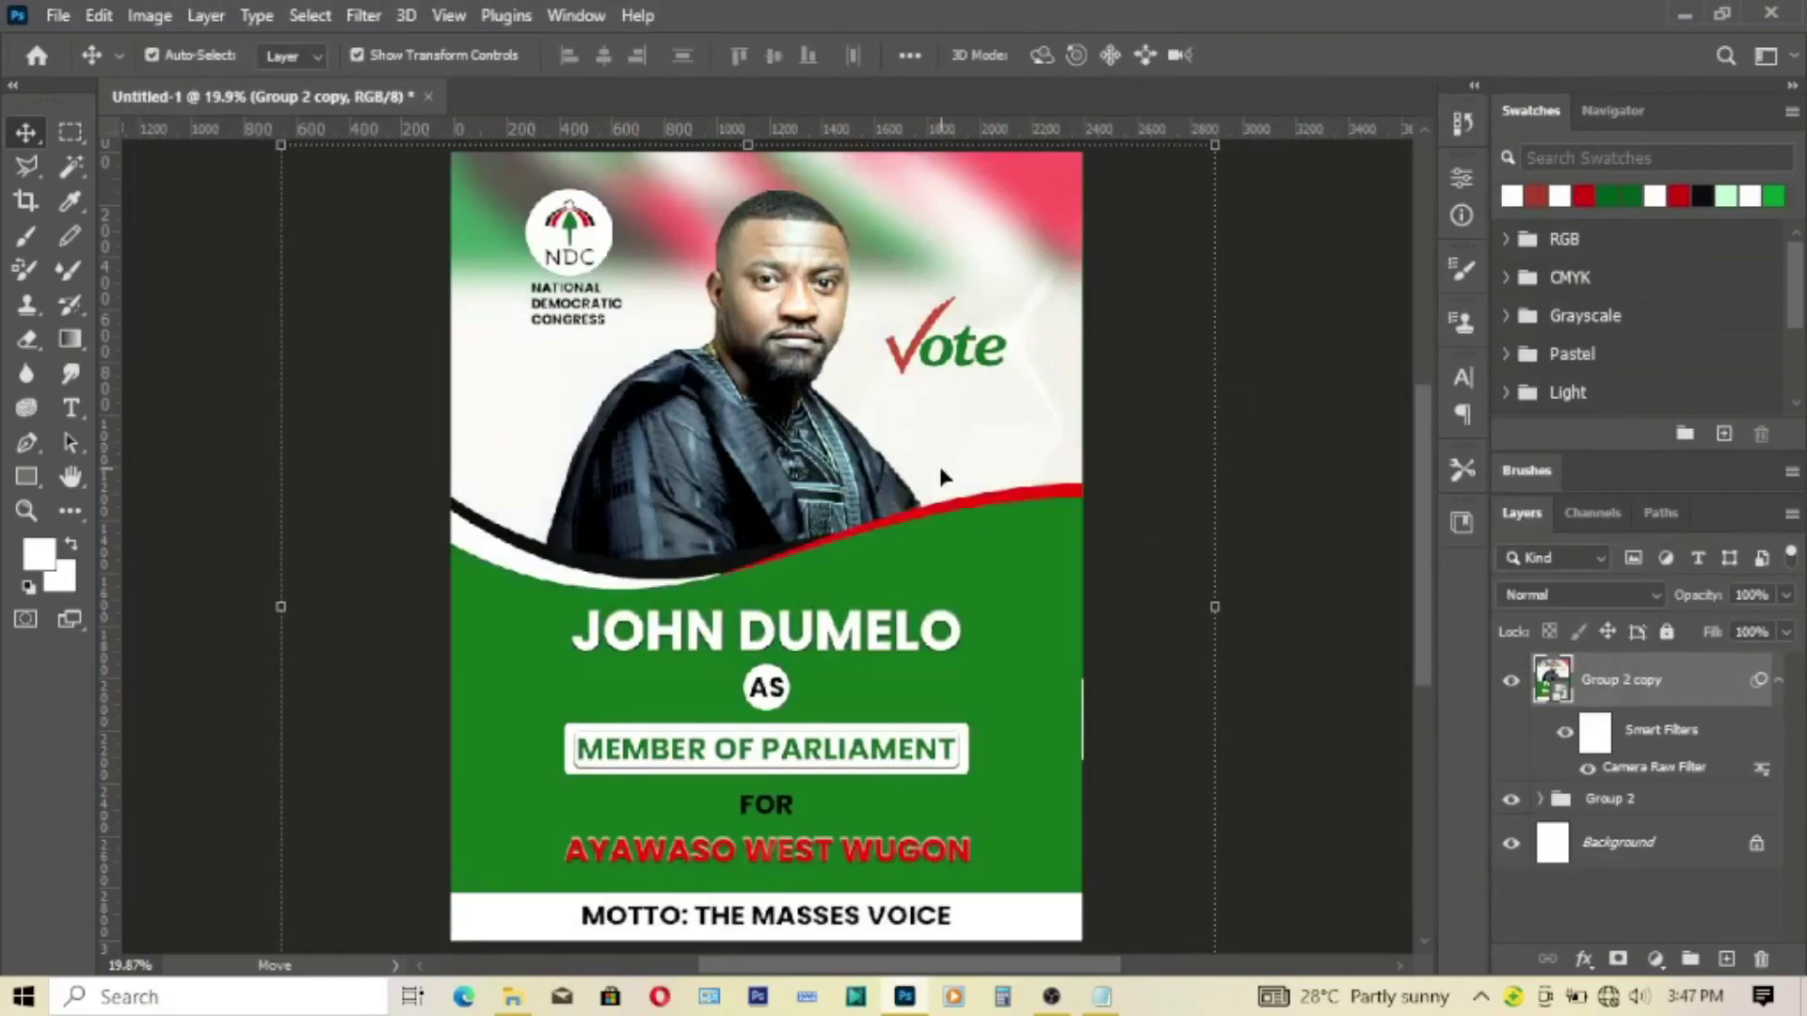